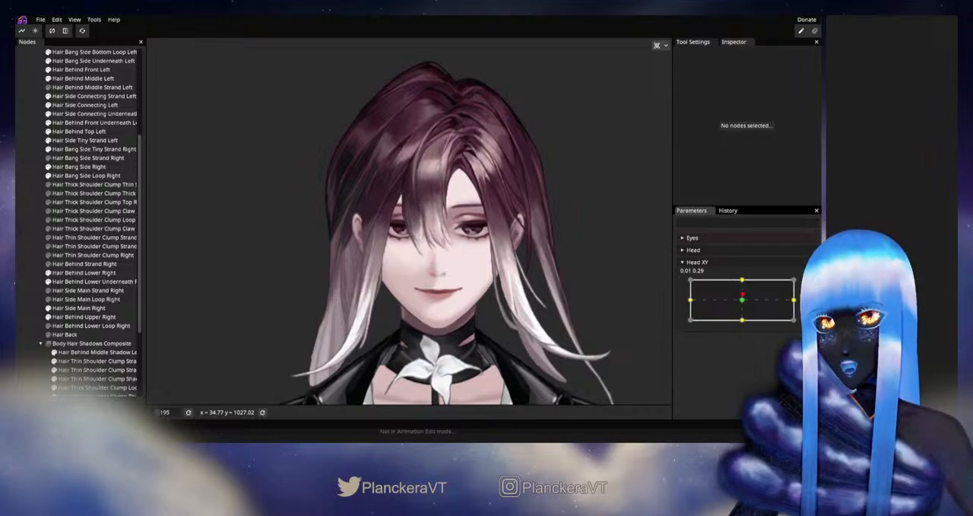
- Set Head XY to its upper centre keypoint (0.00, 1.00) and arm the parameter for editing
mouse_move(743, 293)
left_mouse_down()
mouse_move(744, 281)
mouse_move(743, 302)
mouse_move(744, 281)
left_mouse_up()
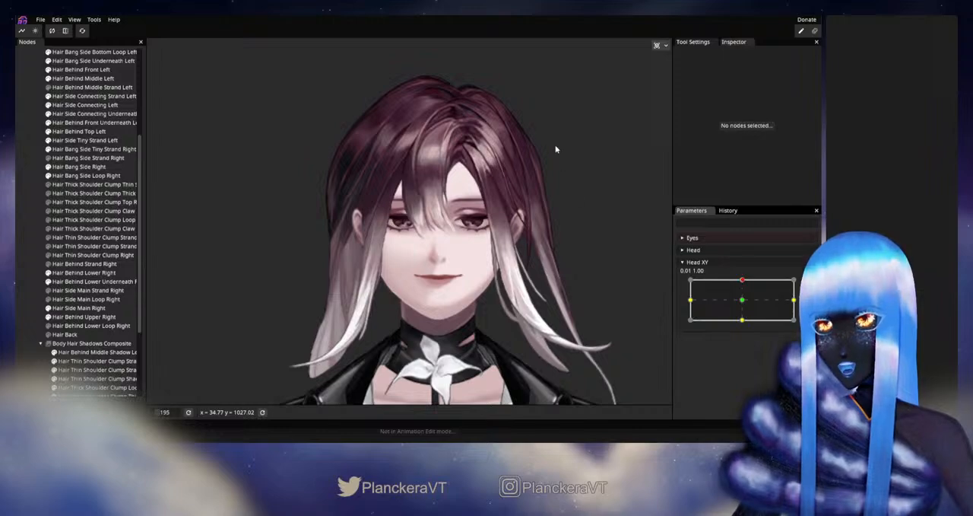
left_click_drag(371, 236, 406, 272)
scroll(396, 268, "up", 9)
left_click(809, 284)
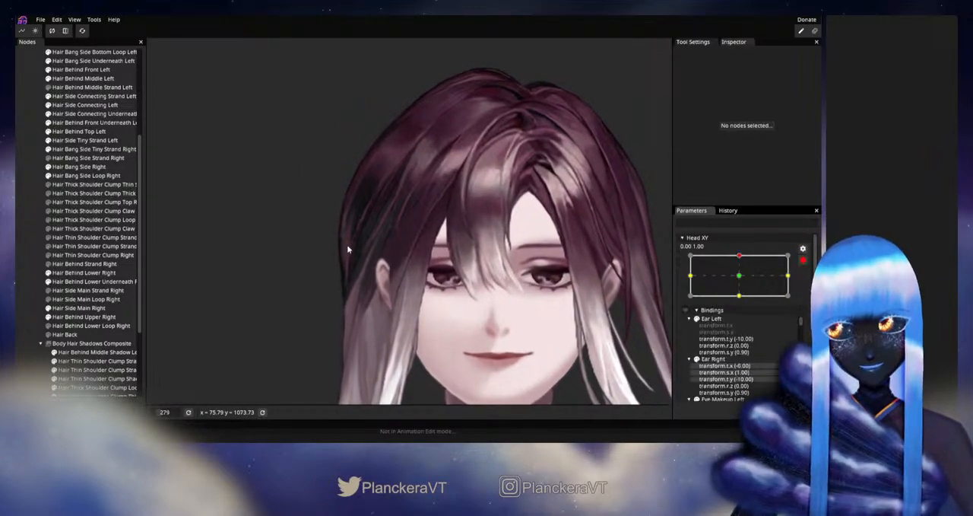
- Touch up the Hair Behind Lower Right mesh deformation with the circle brush at size 42, then deselect the part
scroll(390, 266, "up", 7)
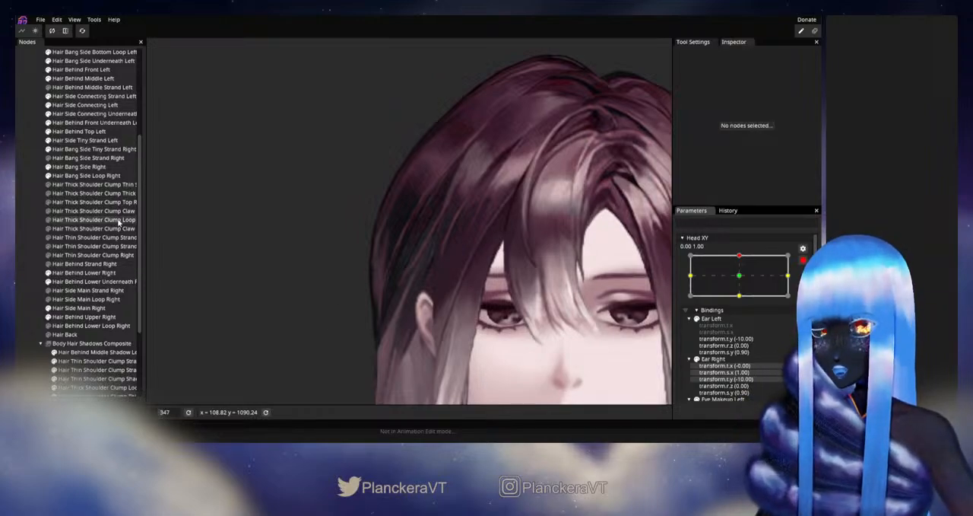
left_click(96, 273)
scroll(415, 278, "up", 1)
scroll(415, 278, "up", 3)
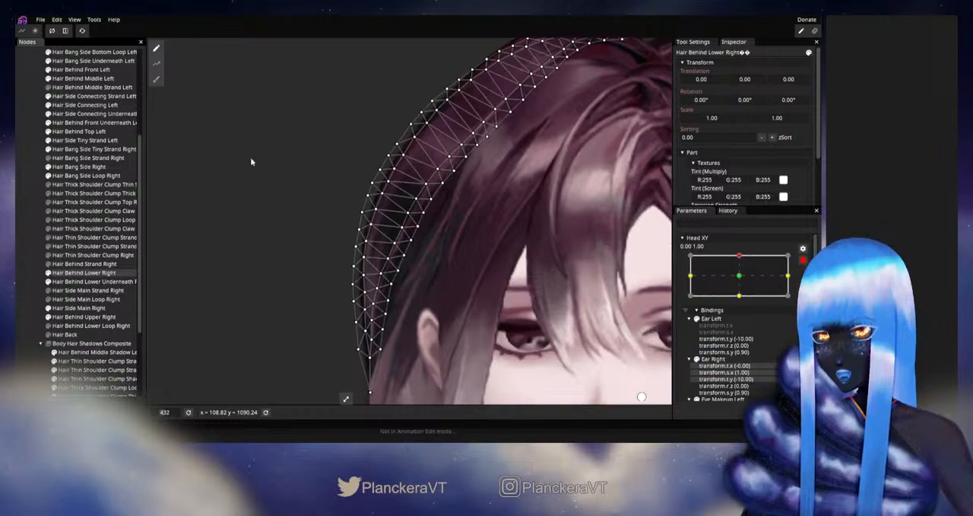
left_click(156, 79)
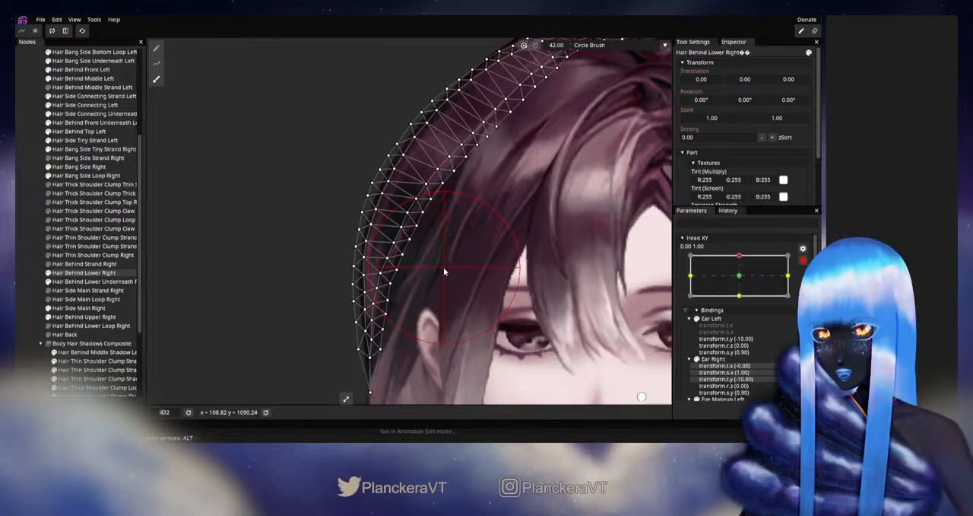
left_click(32, 257)
scroll(495, 286, "down", 10)
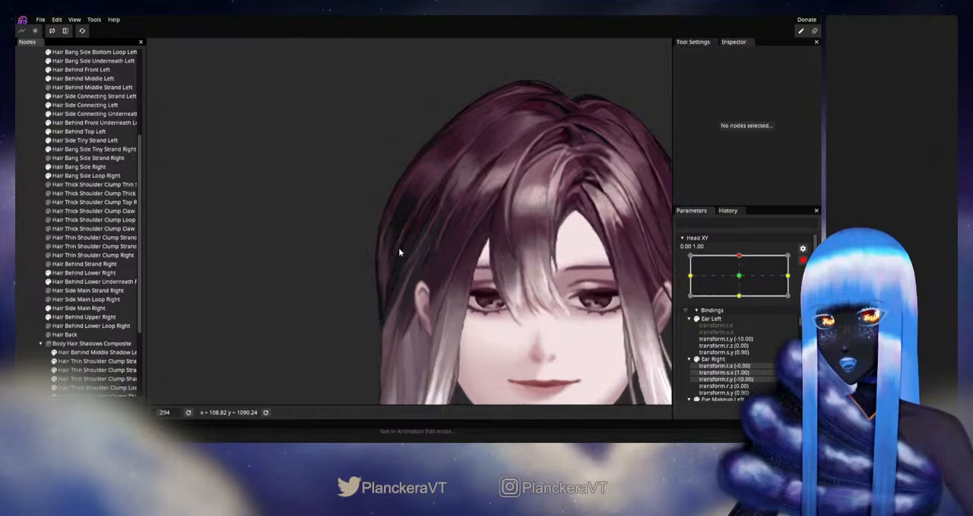
- Adjust the outer edge vertices of the Hair Side Main Right mesh above the ear, then deselect it
scroll(398, 254, "up", 10)
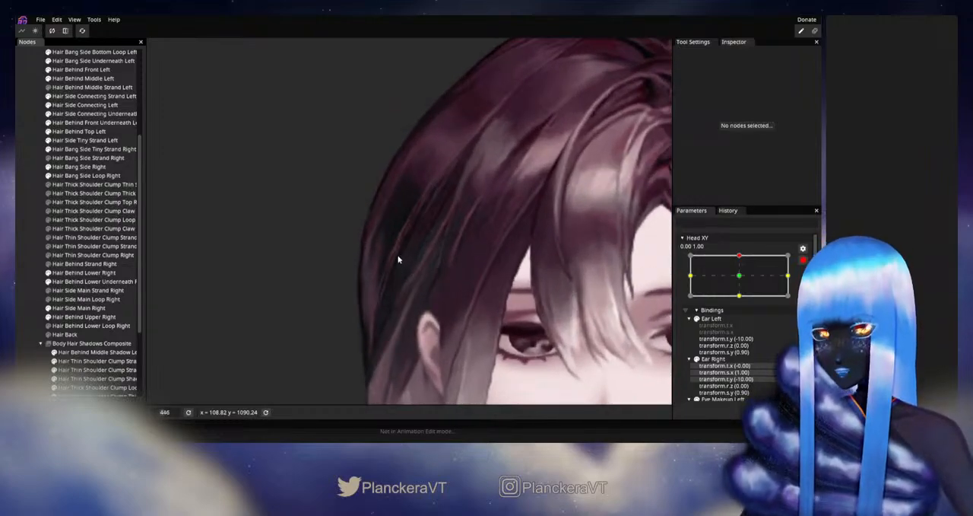
left_click(398, 259)
scroll(389, 266, "up", 3)
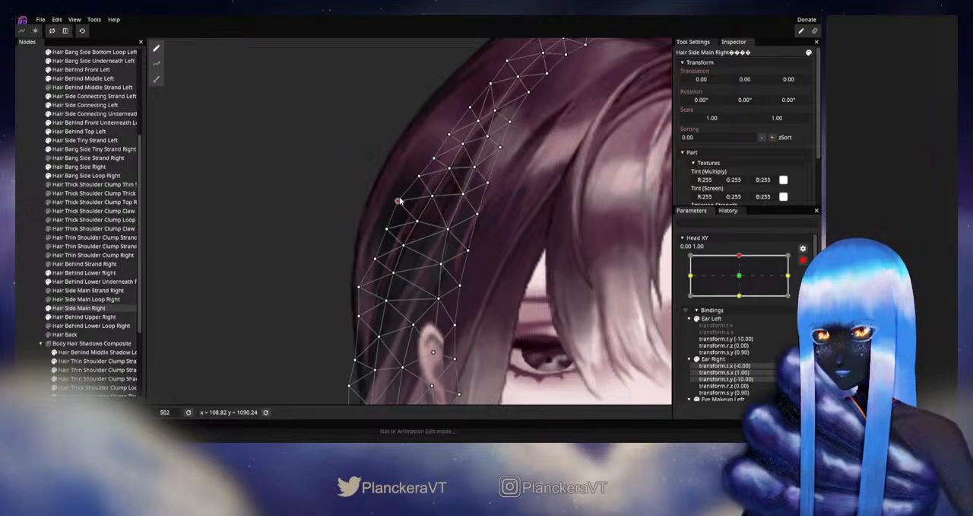
left_click(19, 266)
scroll(473, 299, "down", 15)
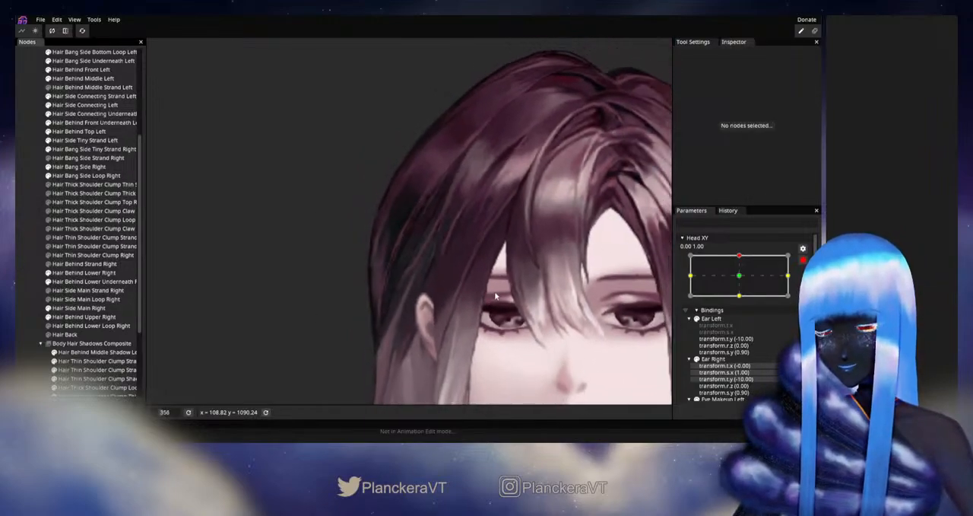
scroll(540, 287, "down", 2)
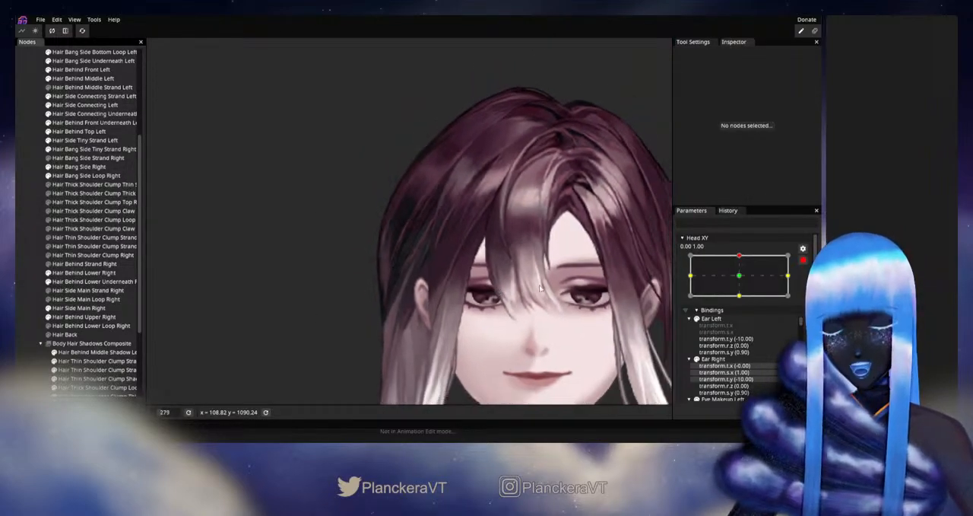
- Disarm Head XY, preview the upward head movement, and re-arm the parameter at 0.00, 1.00
left_click(802, 249)
left_click_drag(743, 299, 744, 280)
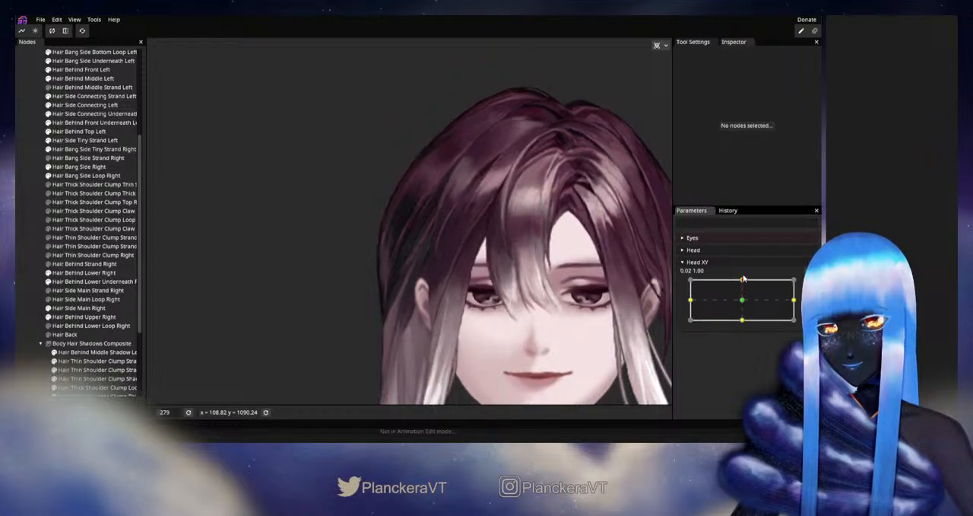
scroll(331, 292, "up", 3)
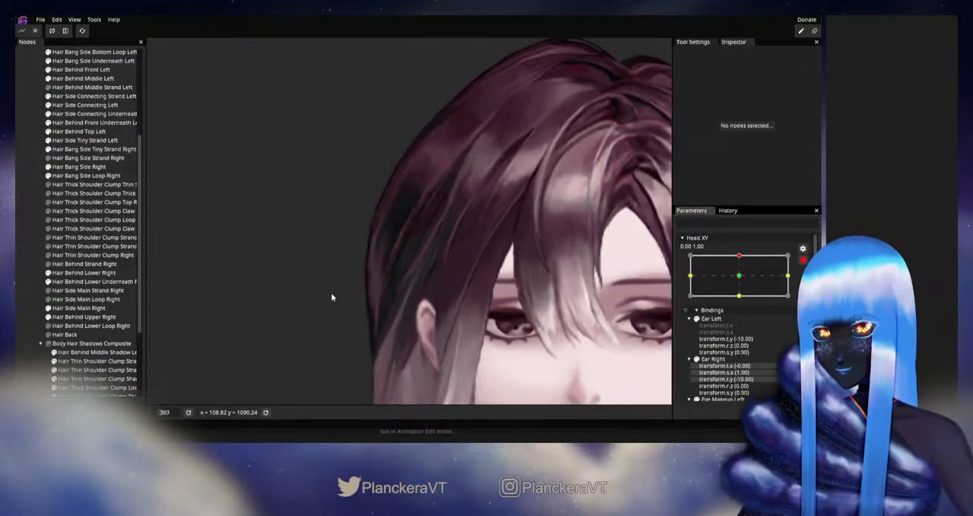
- Nudge the Hair Side Main Right vertex just outside the ear to refine the hair's outline, then deselect the part
left_click(82, 308)
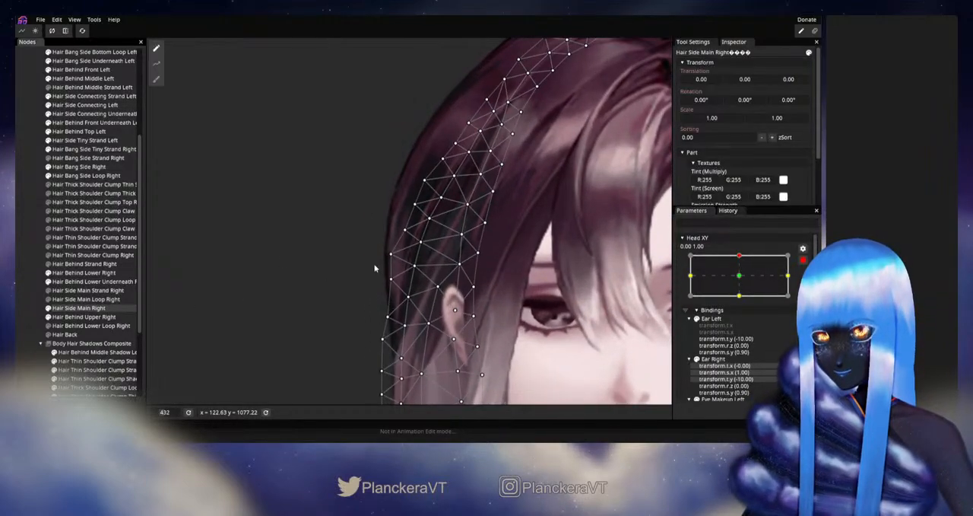
scroll(413, 274, "up", 2)
left_click(413, 272)
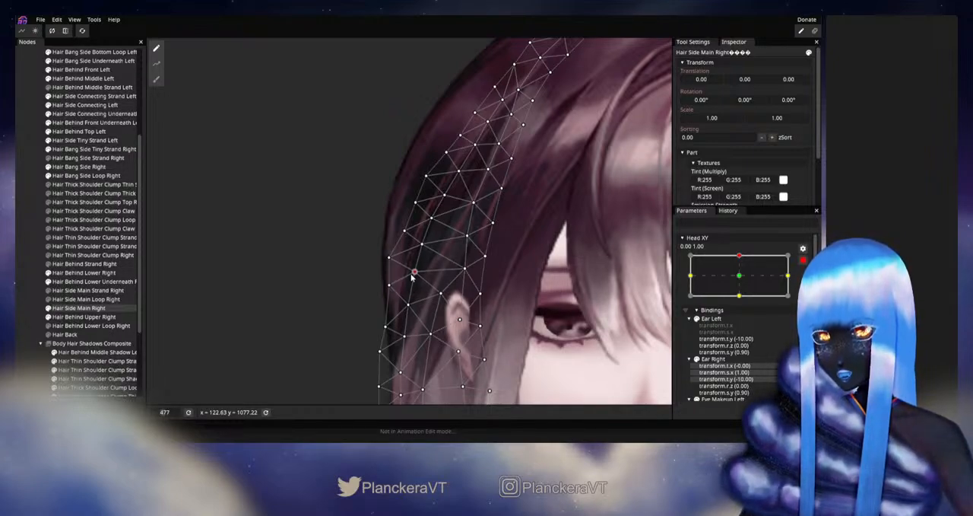
left_click(23, 263)
scroll(533, 290, "down", 5)
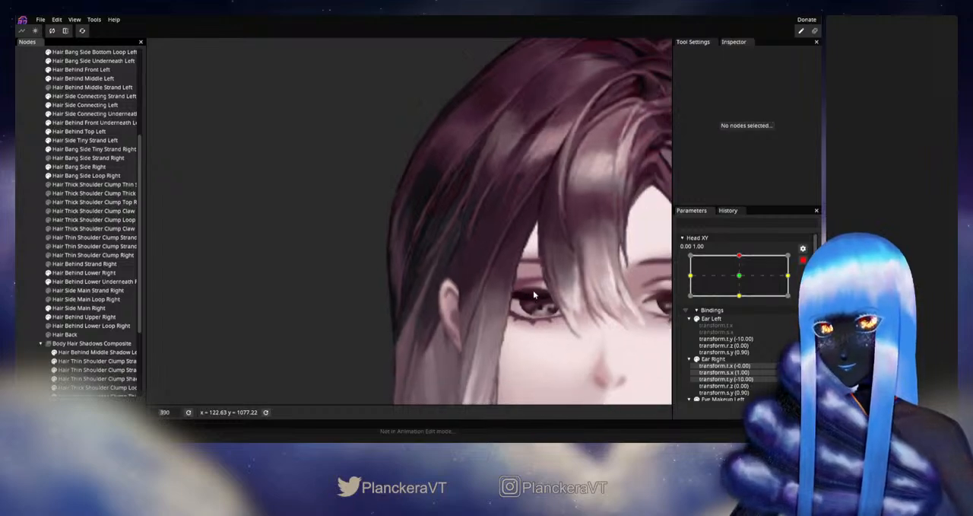
scroll(562, 327, "down", 1)
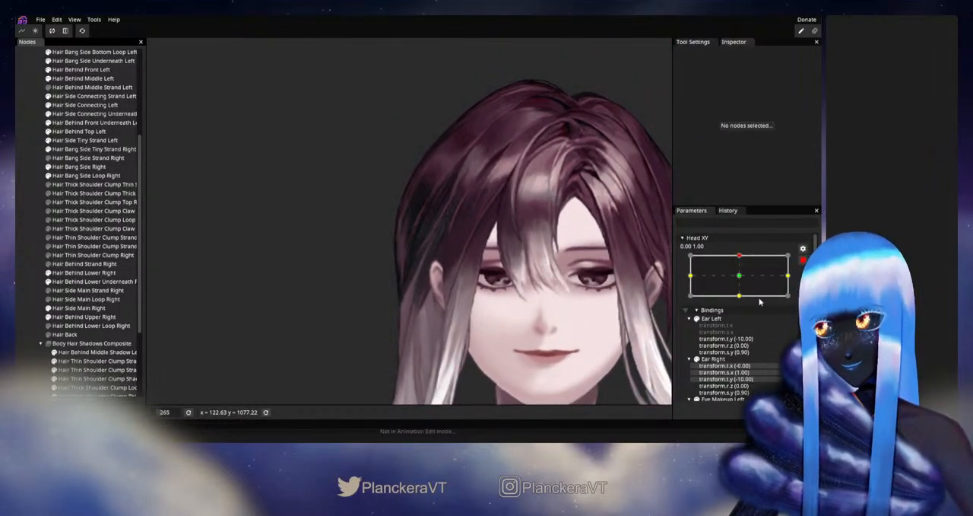
- Disarm Head XY, check how the side hair follows the upward head tilt, and re-arm the upper keypoint
left_click(803, 260)
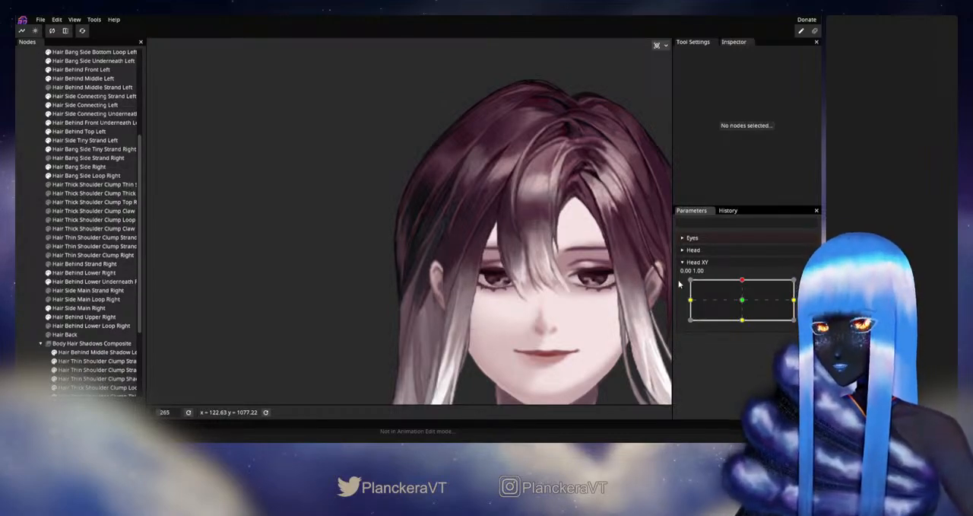
mouse_move(743, 282)
left_mouse_down()
mouse_move(742, 302)
mouse_move(741, 280)
left_mouse_up()
left_click(809, 283)
- Reshape the Hair Side Main Right mesh by moving vertices beside and below the ear, then deselect it
scroll(265, 348, "up", 3)
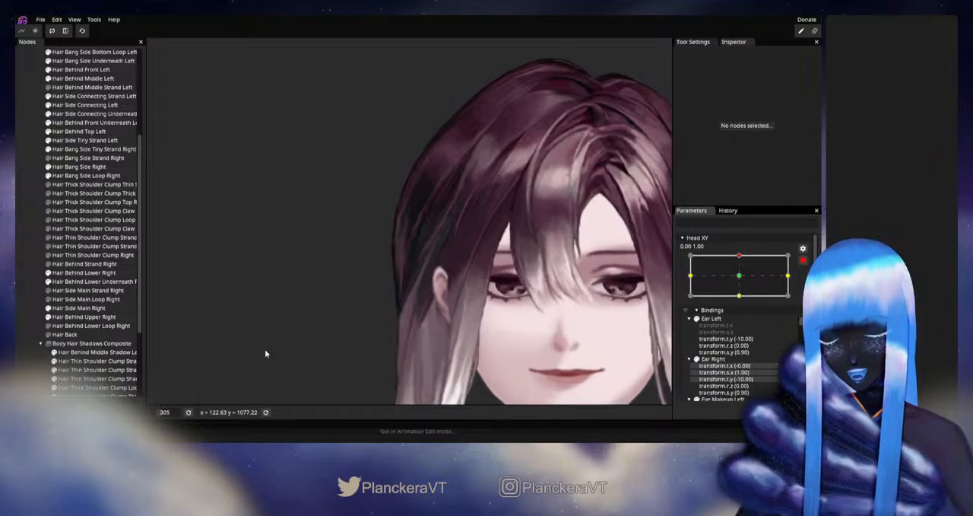
left_click(76, 307)
scroll(388, 308, "up", 1)
scroll(388, 308, "up", 2)
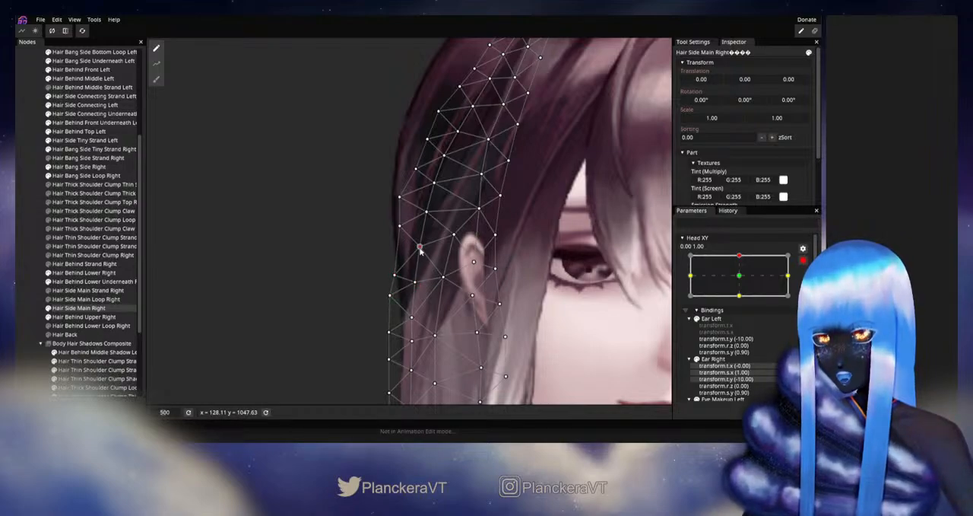
mouse_move(434, 295)
left_mouse_down()
mouse_move(435, 244)
mouse_move(438, 279)
left_mouse_up()
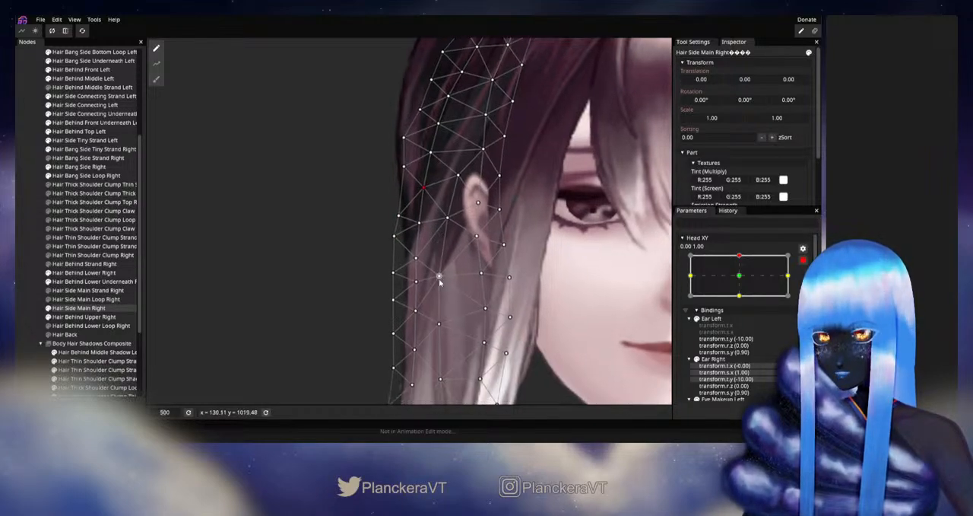
left_click_drag(390, 325, 415, 291)
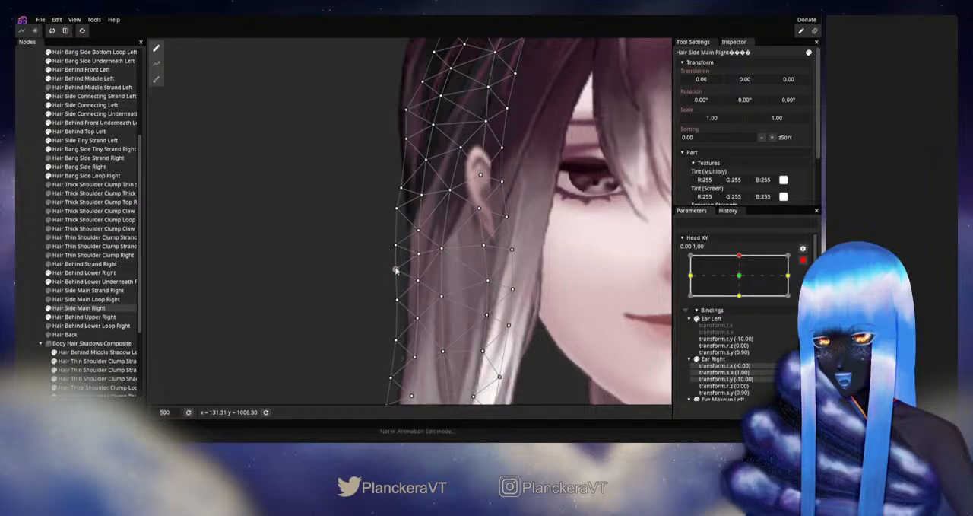
left_click(40, 238)
scroll(511, 286, "down", 5)
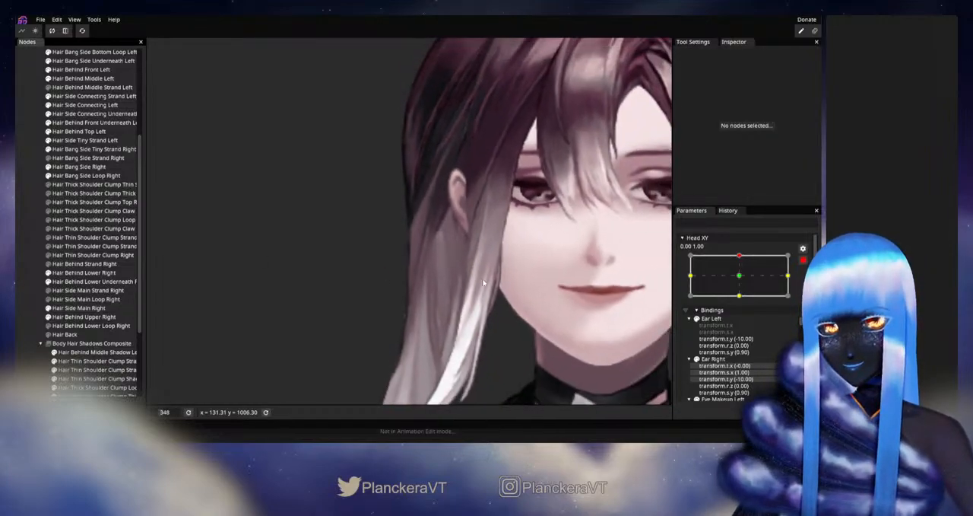
scroll(511, 283, "down", 1)
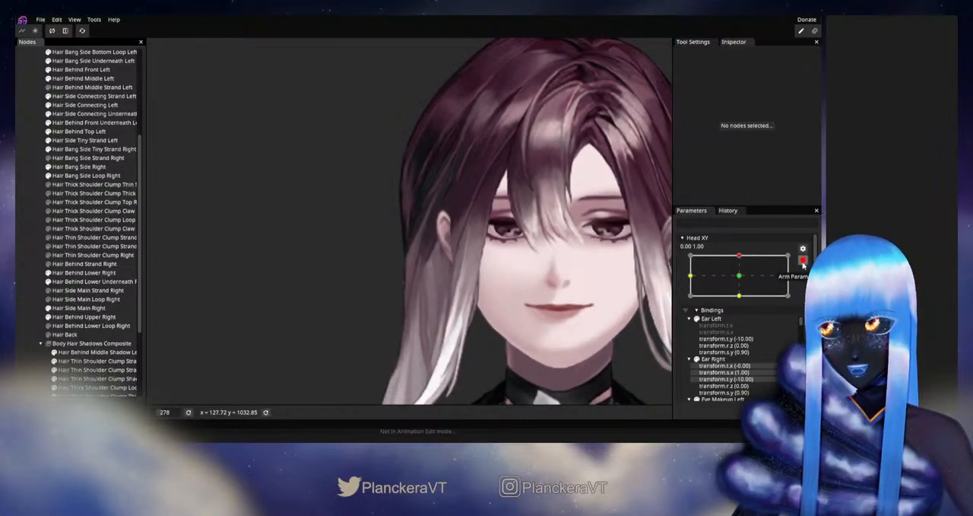
- Disarm Head XY, preview the reshaped side hair near the upper keypoint, and re-arm the parameter
left_click(804, 260)
mouse_move(743, 283)
left_mouse_down()
mouse_move(743, 304)
mouse_move(744, 281)
left_mouse_up()
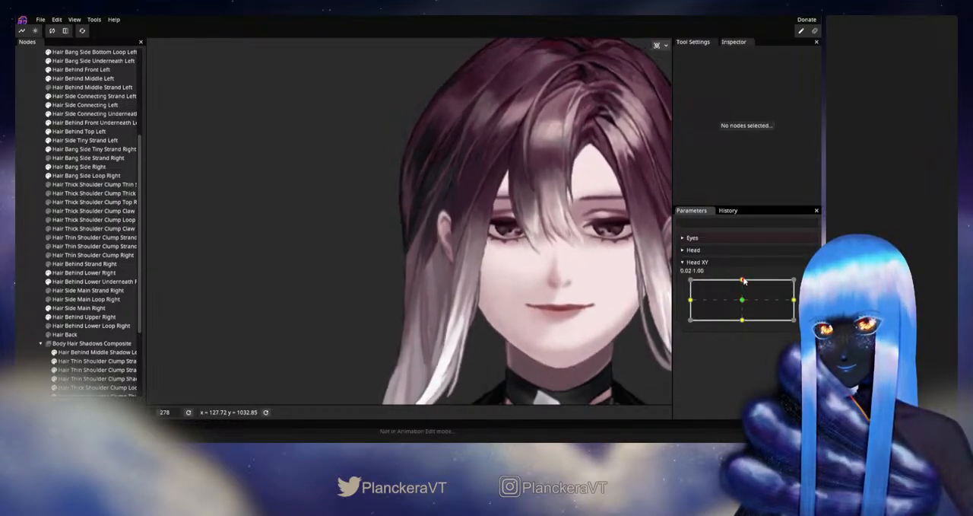
left_click(809, 284)
- Move the inner Hair Side Main Right vertex beside the lower ear slightly downward, then deselect the part
scroll(349, 283, "up", 4)
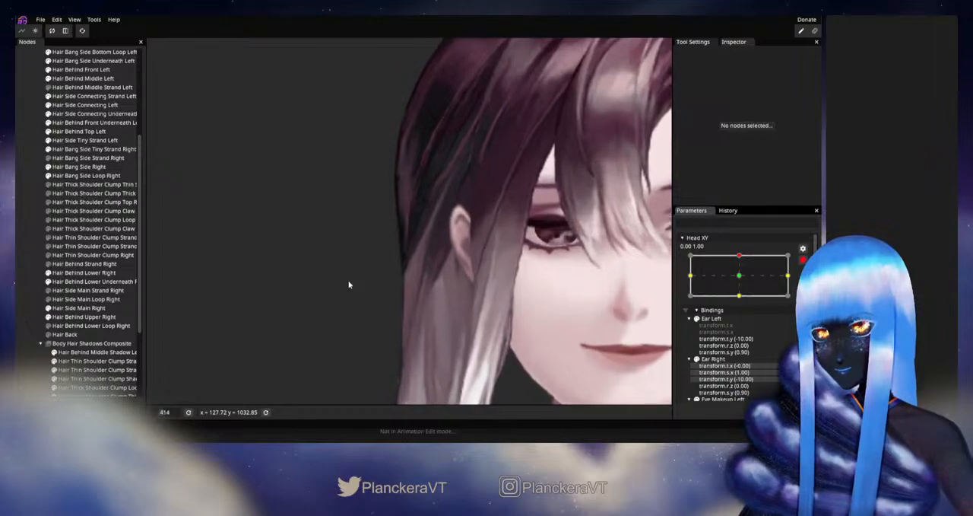
left_click(76, 307)
scroll(398, 242, "up", 2)
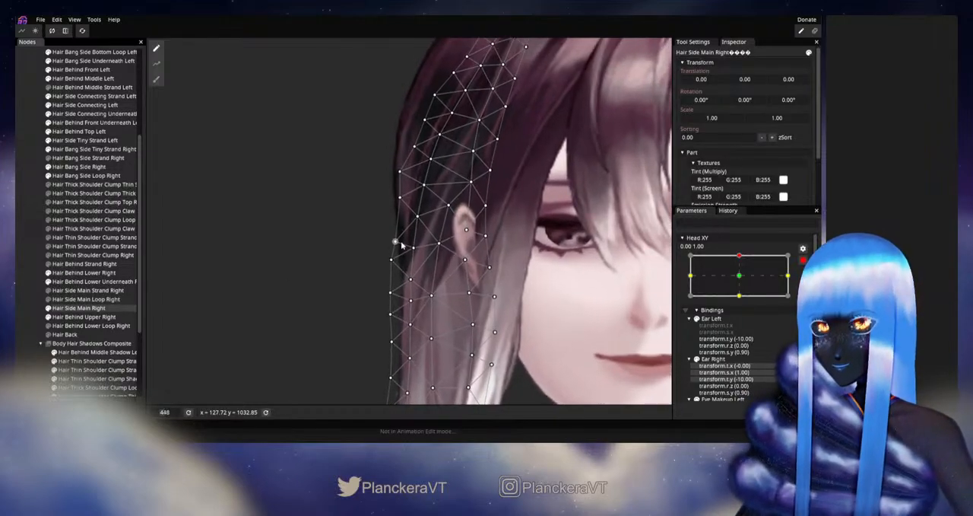
scroll(398, 242, "up", 3)
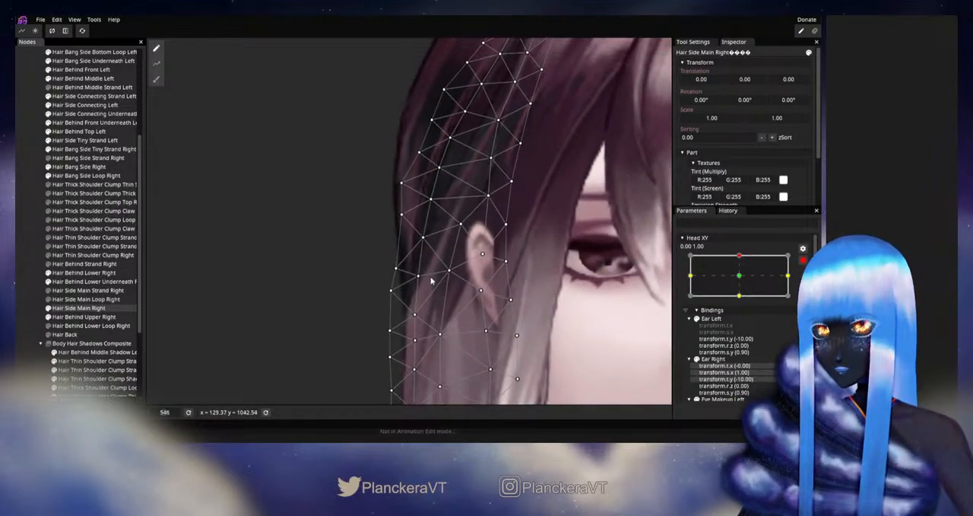
left_click_drag(419, 280, 419, 283)
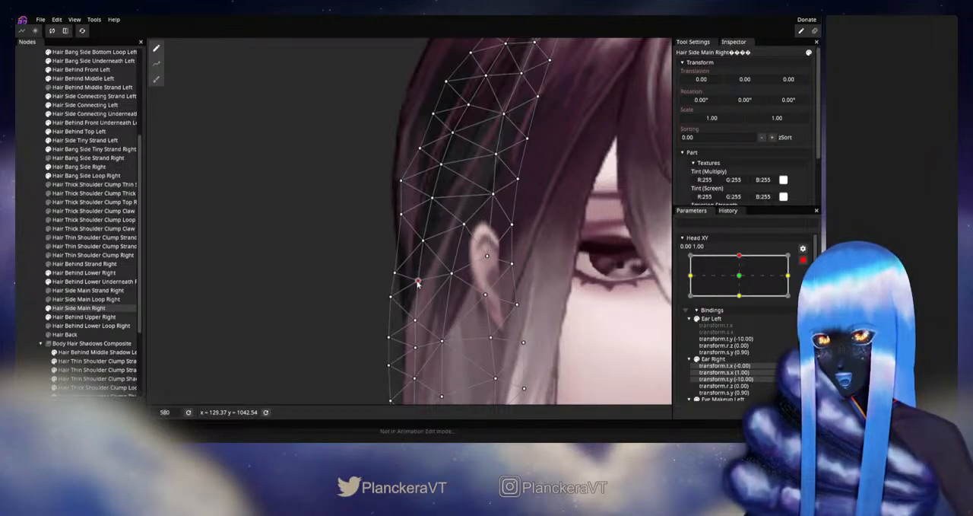
left_click(235, 294)
scroll(497, 302, "down", 3)
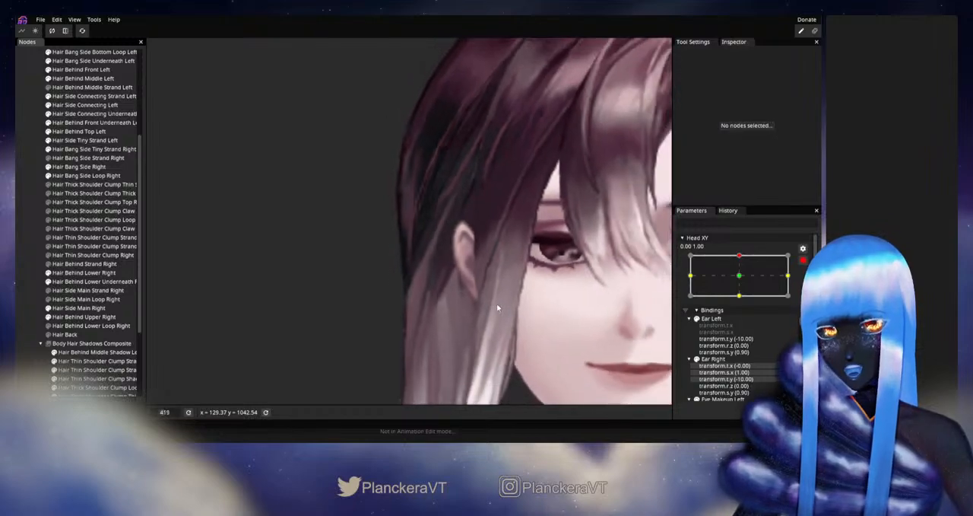
- Disarm Head XY, test the head-up motion for the hair around the ear, and re-arm the keypoint
left_click(804, 260)
mouse_move(743, 282)
left_mouse_down()
mouse_move(742, 299)
mouse_move(746, 282)
left_mouse_up()
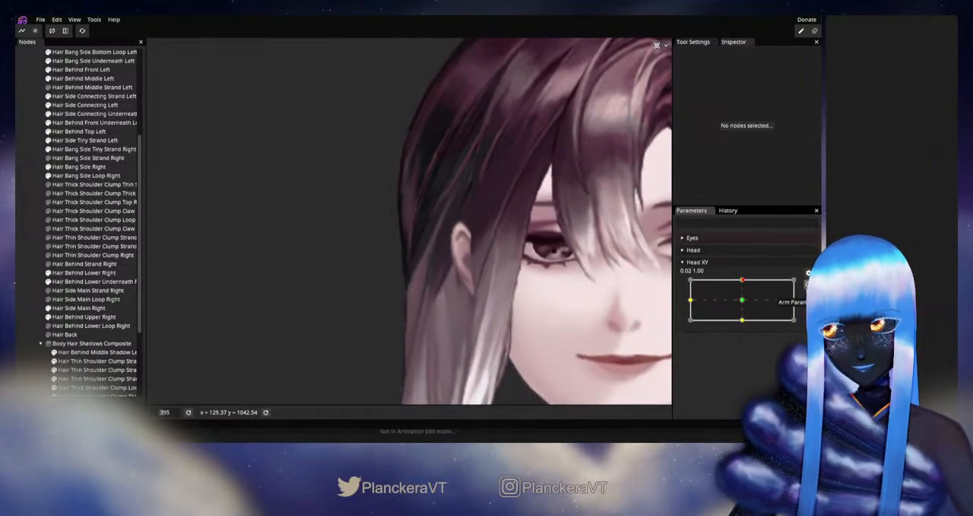
left_click(808, 284)
- Fine-tune the Hair Side Main Right vertex level with the top of the ear, then deselect the part
scroll(398, 253, "up", 3)
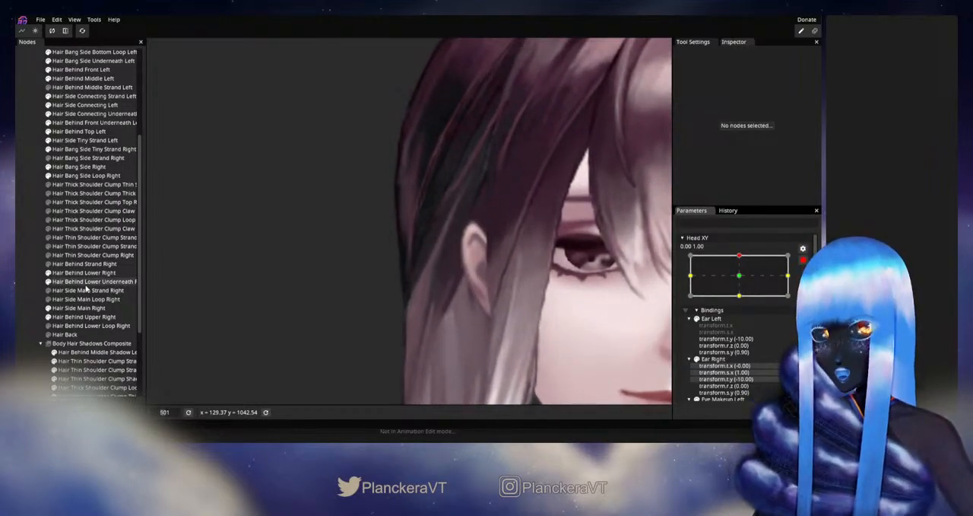
left_click(83, 308)
scroll(426, 245, "up", 1)
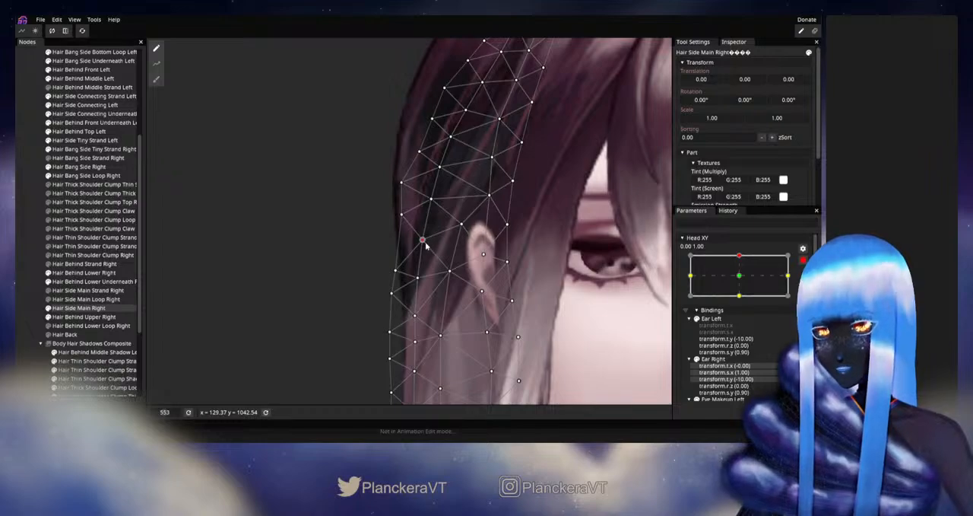
left_click(32, 266)
scroll(555, 299, "down", 2)
scroll(557, 305, "down", 2)
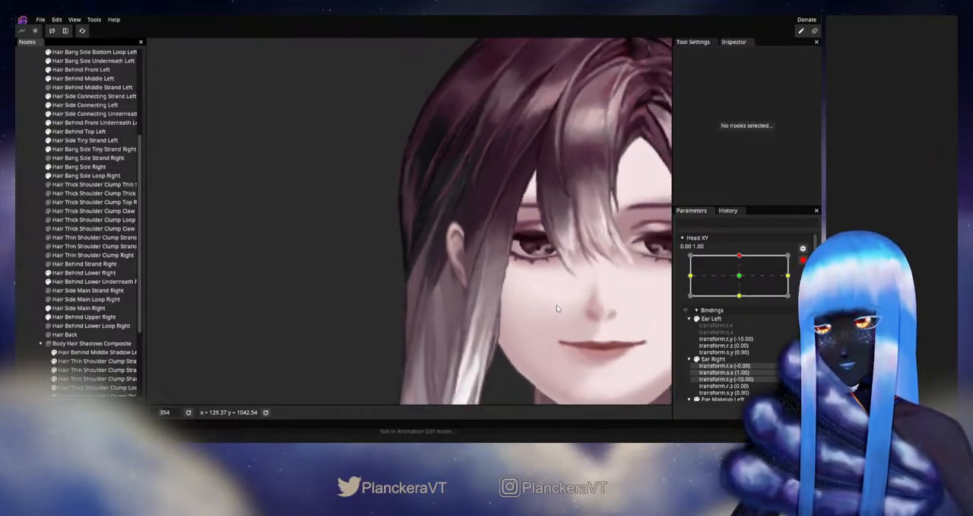
- Disarm Head XY and preview the head-up pose with the adjusted side hair
left_click(802, 261)
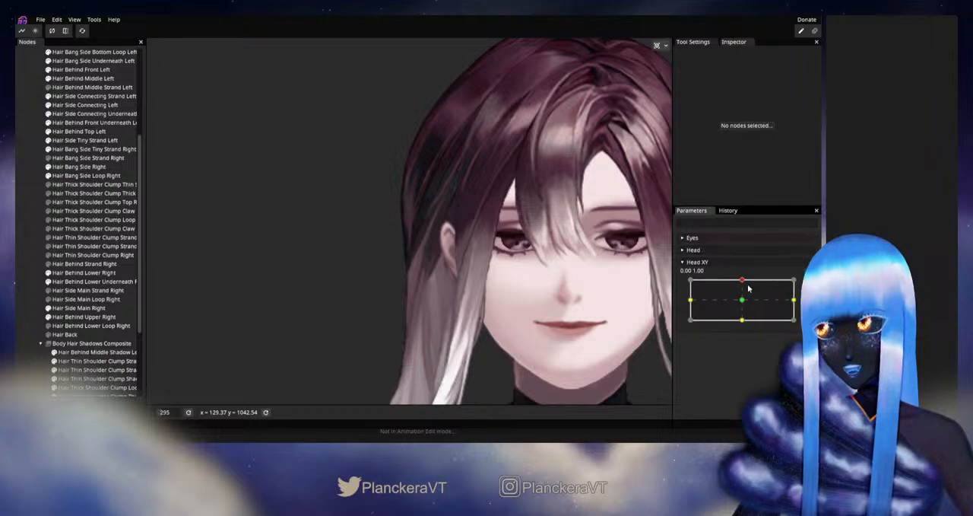
mouse_move(742, 282)
left_mouse_down()
mouse_move(743, 307)
mouse_move(751, 281)
mouse_move(744, 312)
mouse_move(744, 281)
left_mouse_up()
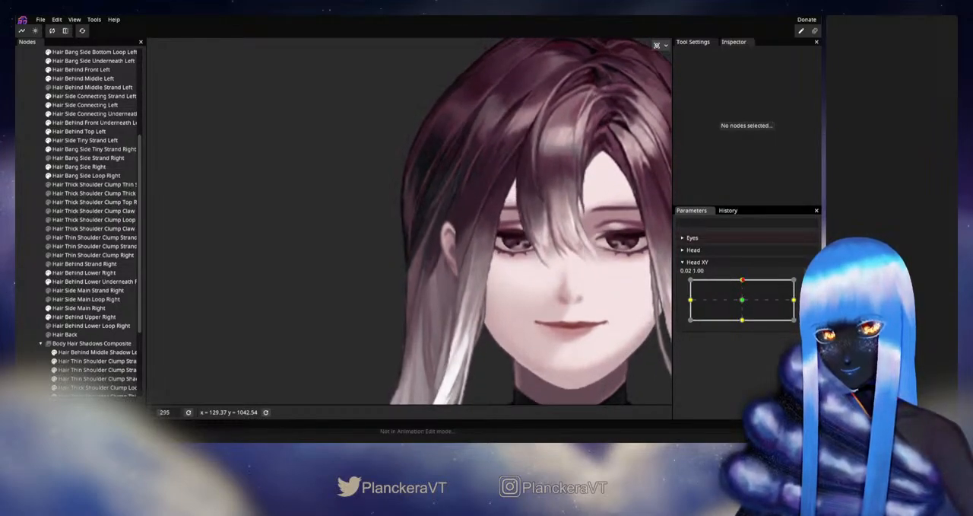
- Re-arm Head XY and fine-tune the Hair Side Main Right vertex near the outer edge, level with the lower ear, then deselect the part
left_click(809, 283)
scroll(495, 268, "up", 3)
scroll(493, 263, "up", 3)
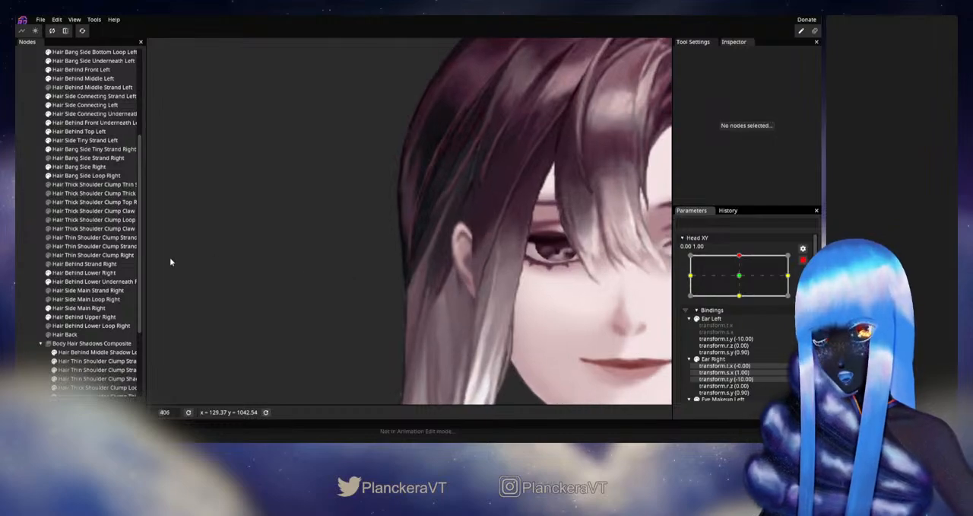
left_click(91, 307)
scroll(397, 258, "up", 3)
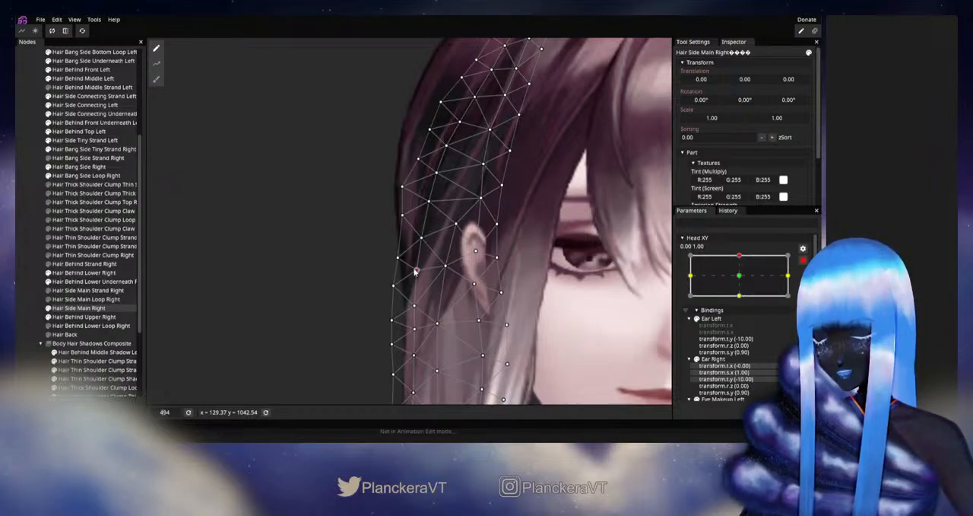
left_click(22, 257)
- Disarm Head XY and test the head-up motion for the outer side hair beside the ear
scroll(575, 307, "down", 5)
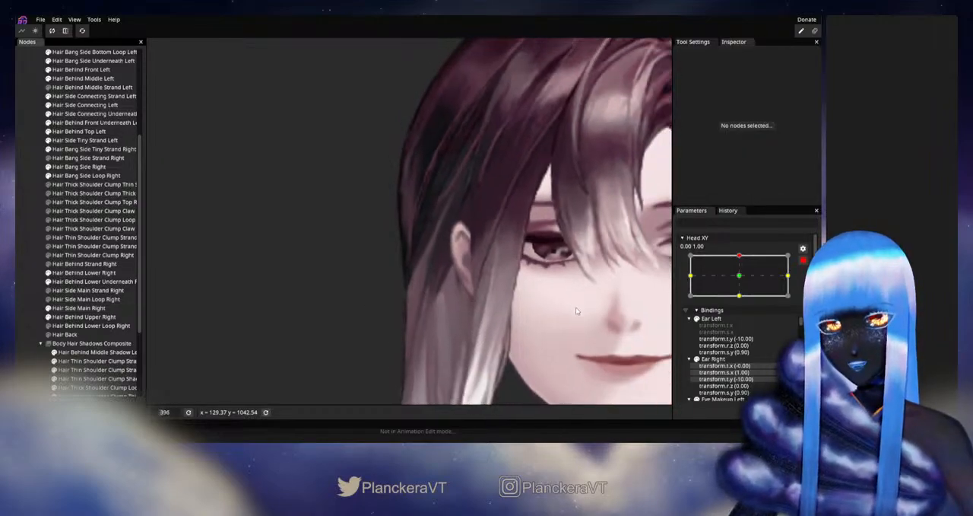
scroll(567, 302, "down", 1)
left_click(803, 260)
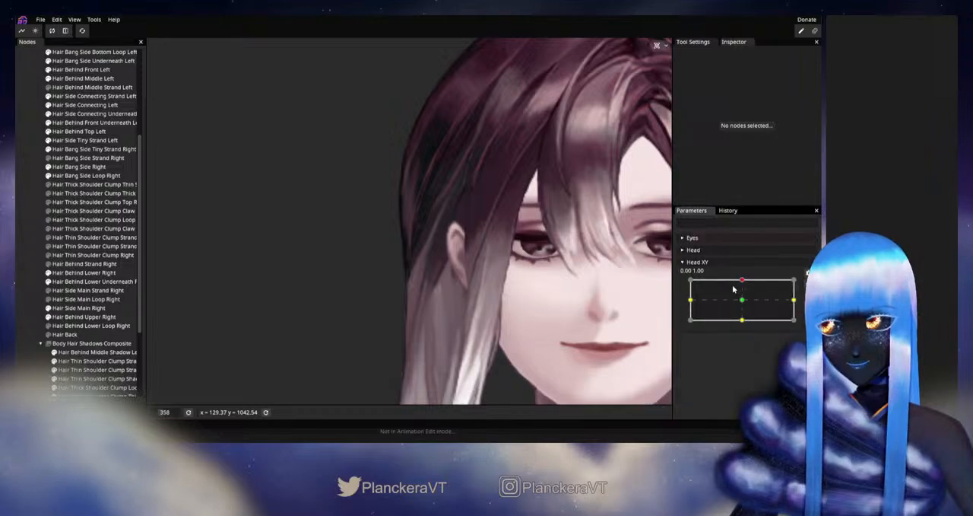
mouse_move(743, 283)
left_mouse_down()
mouse_move(744, 303)
mouse_move(743, 282)
left_mouse_up()
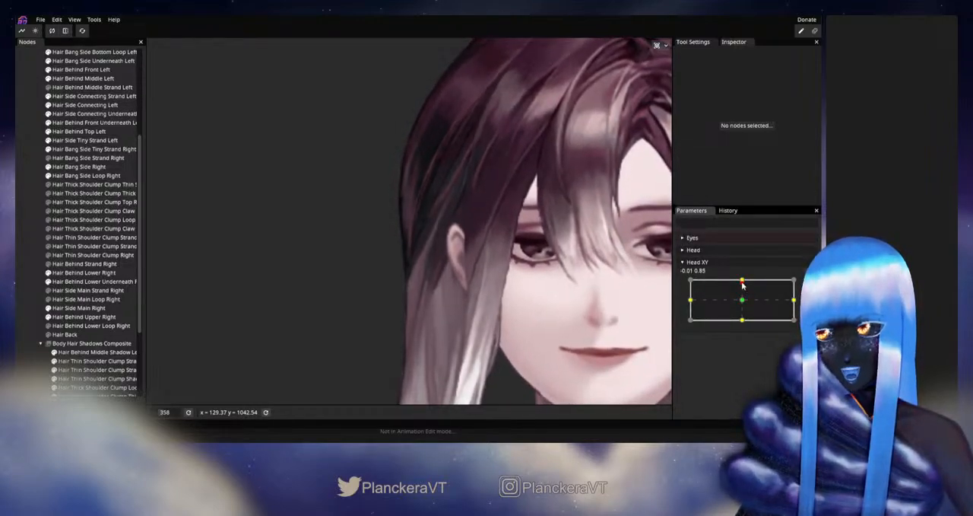
- Re-arm Head XY and fine-tune the Hair Side Main Right outer-edge vertex level with the earlobe, then deselect the part
left_click(806, 283)
scroll(303, 302, "up", 2)
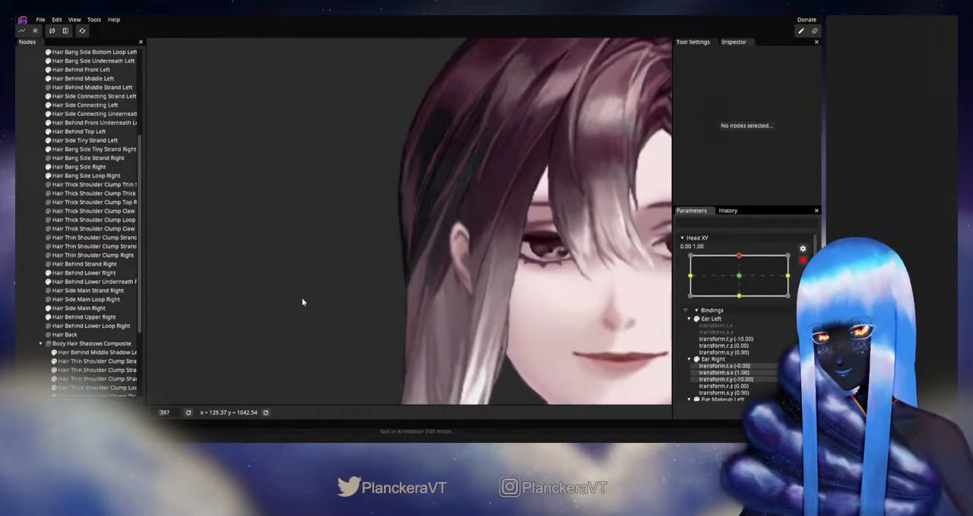
left_click(76, 307)
scroll(371, 300, "up", 2)
left_click_drag(415, 321, 434, 289)
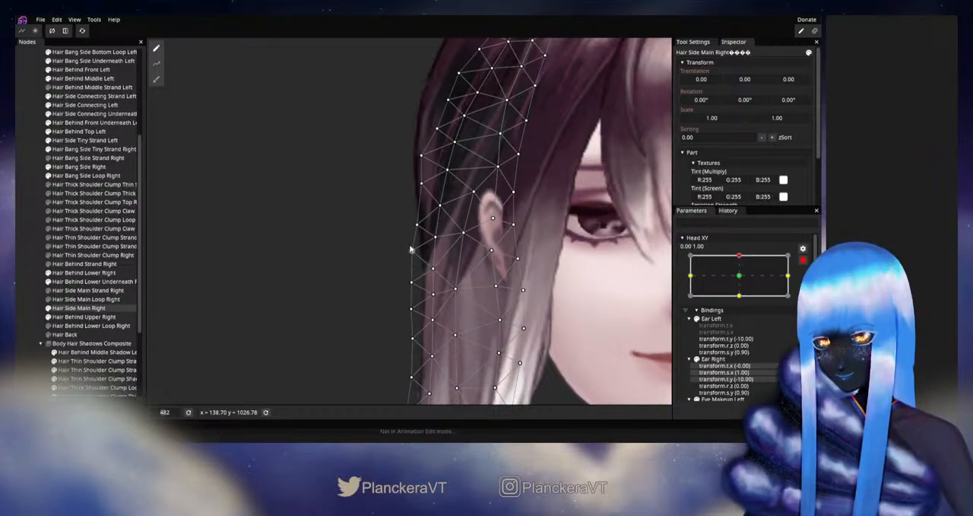
left_click(230, 283)
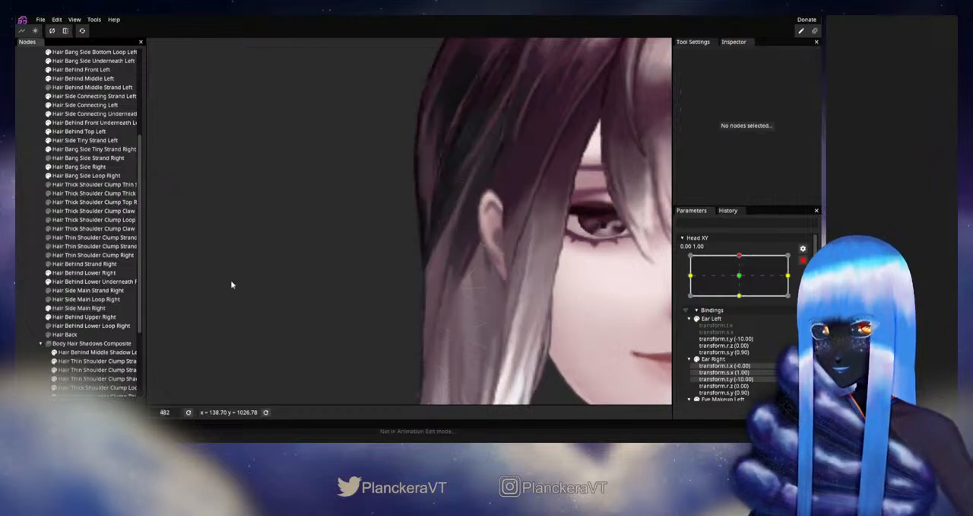
- Disarm Head XY and preview the head-up motion for the hair outline beside the earlobe
scroll(462, 291, "down", 3)
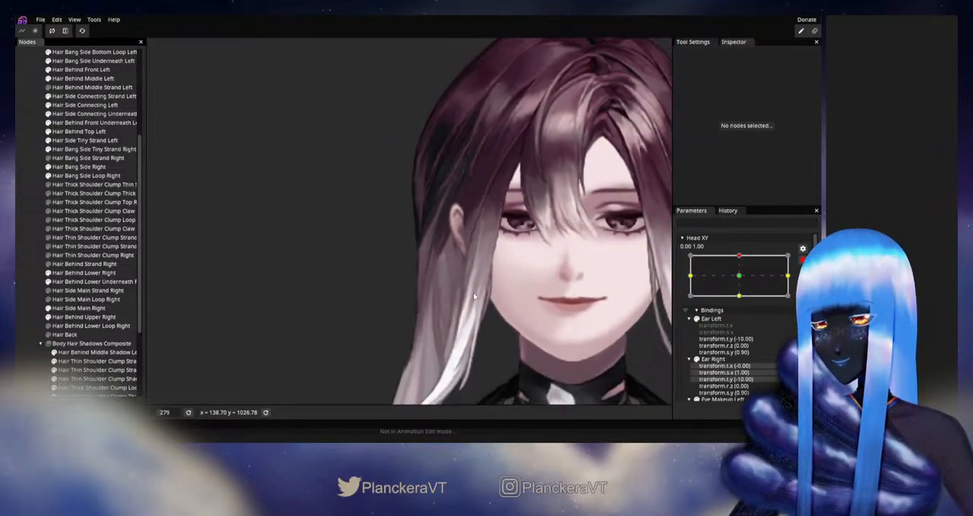
left_click(803, 260)
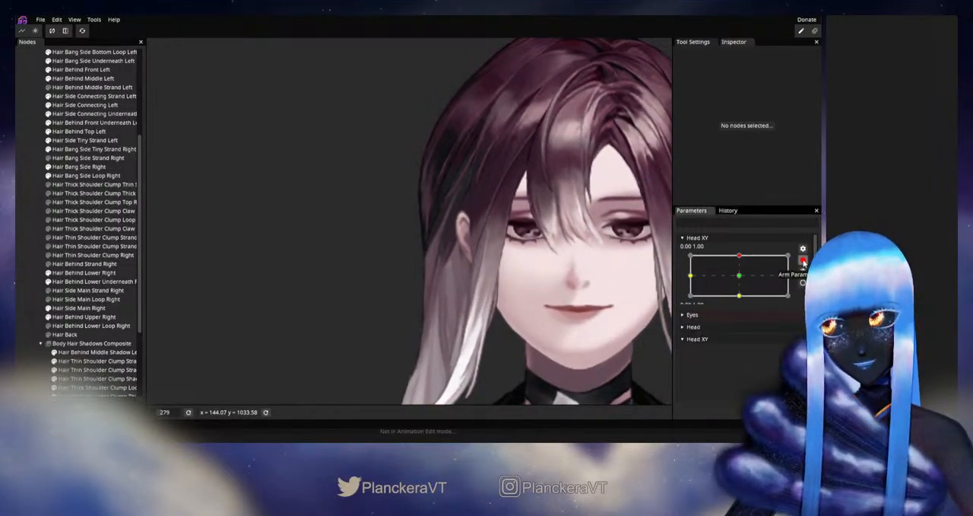
mouse_move(744, 280)
left_mouse_down()
mouse_move(743, 301)
mouse_move(743, 282)
left_mouse_up()
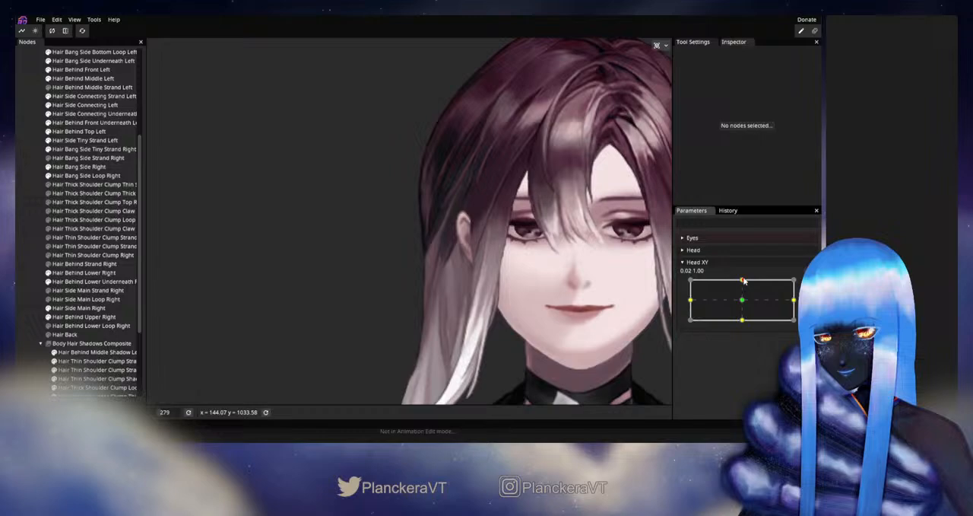
- Re-arm Head XY and raise the inner and outer-edge Hair Side Main Right vertices below the ear slightly, then deselect the part
left_click(809, 285)
scroll(327, 373, "up", 5)
left_click_drag(398, 335, 400, 292)
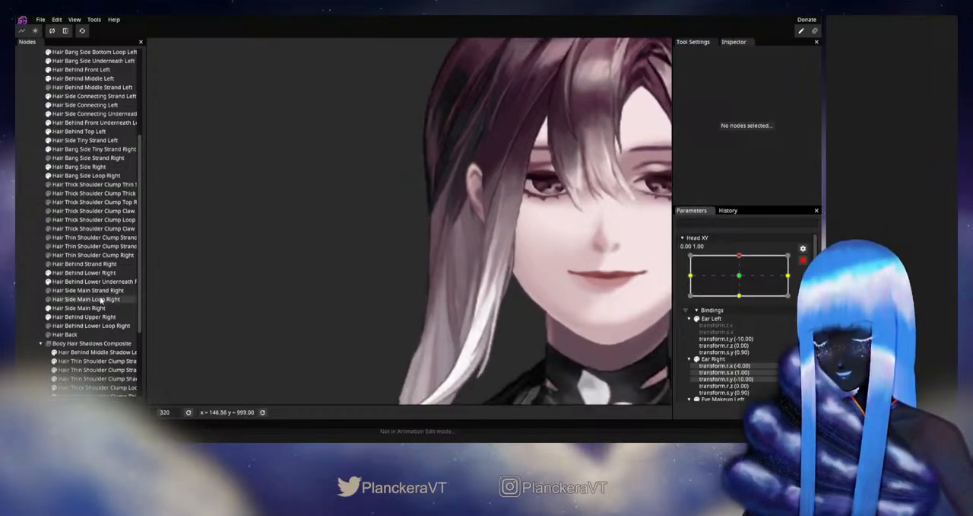
left_click(79, 308)
scroll(372, 312, "up", 4)
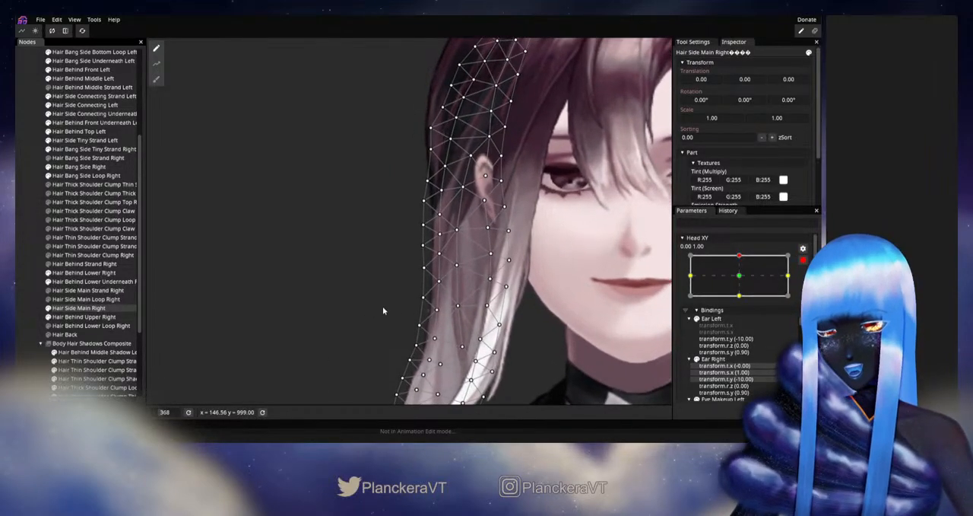
scroll(413, 312, "up", 2)
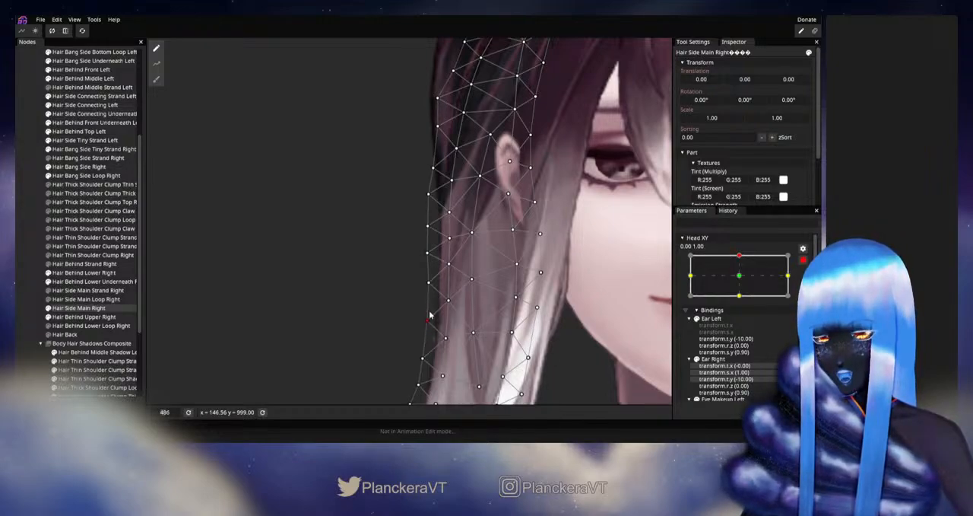
left_click_drag(448, 303, 447, 297)
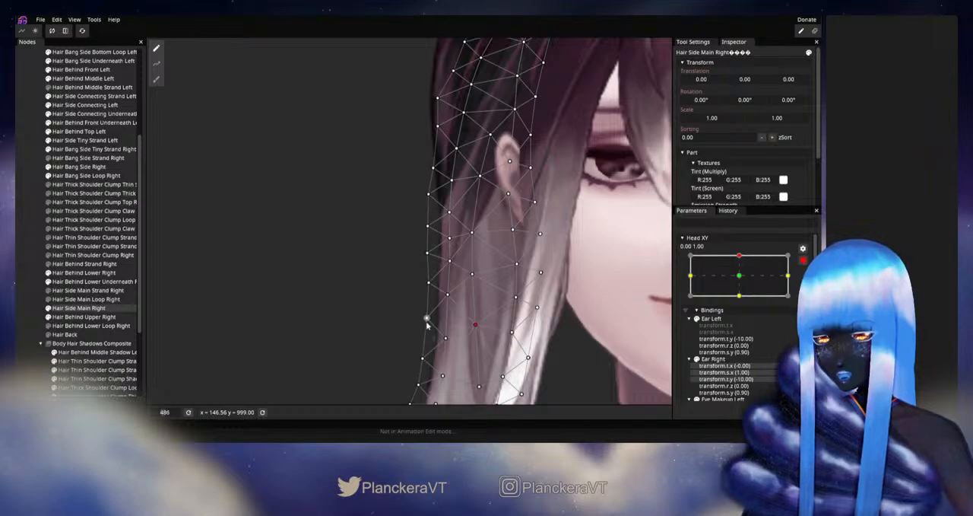
left_click_drag(428, 324, 428, 320)
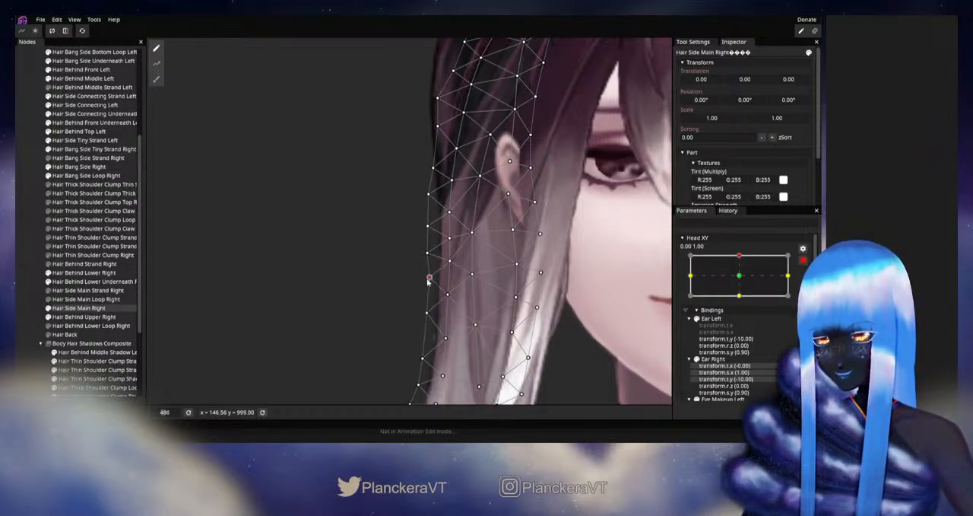
left_click(31, 239)
- Disarm Head XY and test the head-up motion for the side hair below the ear
scroll(525, 322, "down", 3)
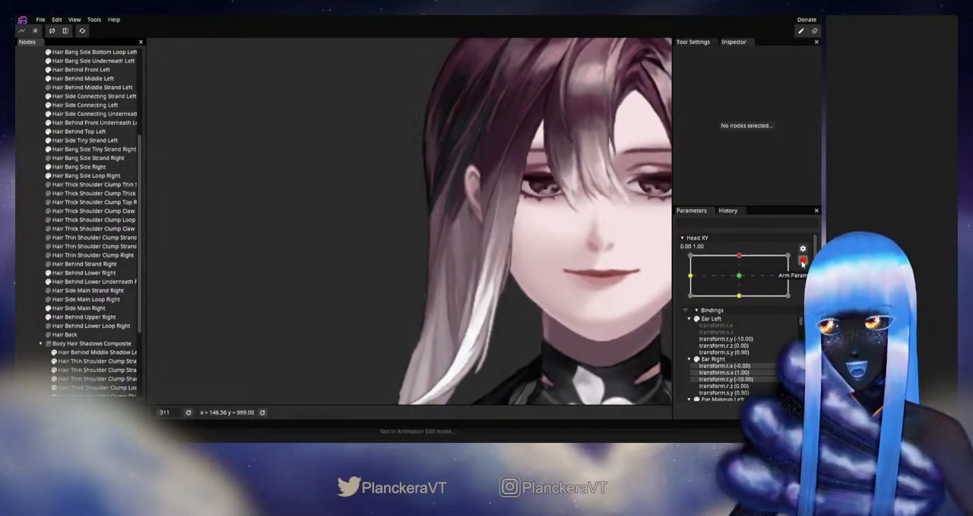
left_click(802, 262)
mouse_move(743, 280)
left_mouse_down()
mouse_move(743, 301)
mouse_move(743, 282)
left_mouse_up()
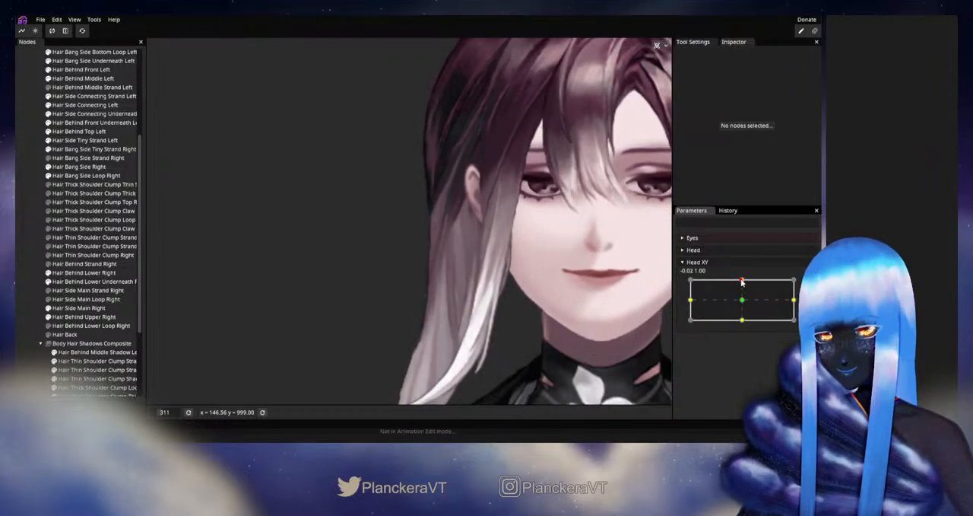
- Re-arm Head XY and fine-tune the Hair Side Main Right vertices just inside the outer edge below the earlobe, then deselect the part
left_click(807, 272)
scroll(373, 311, "up", 5)
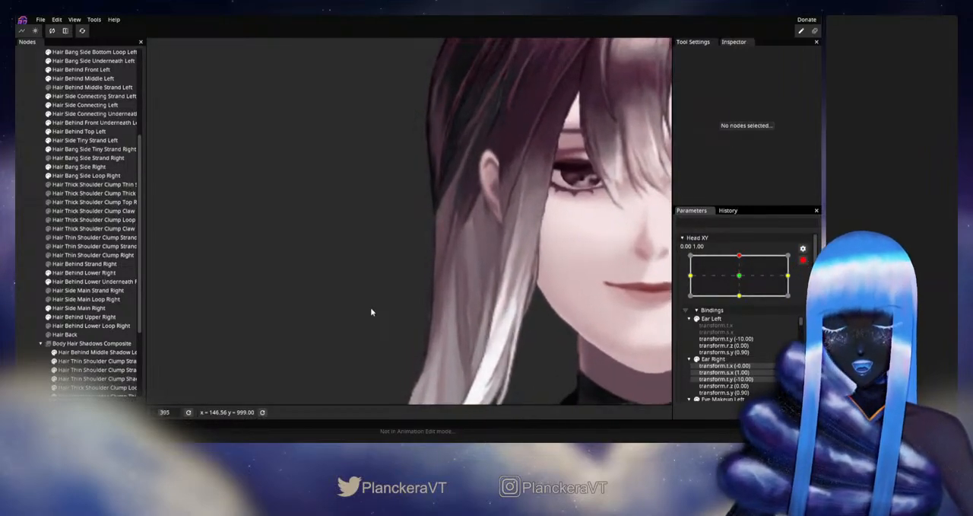
left_click(79, 307)
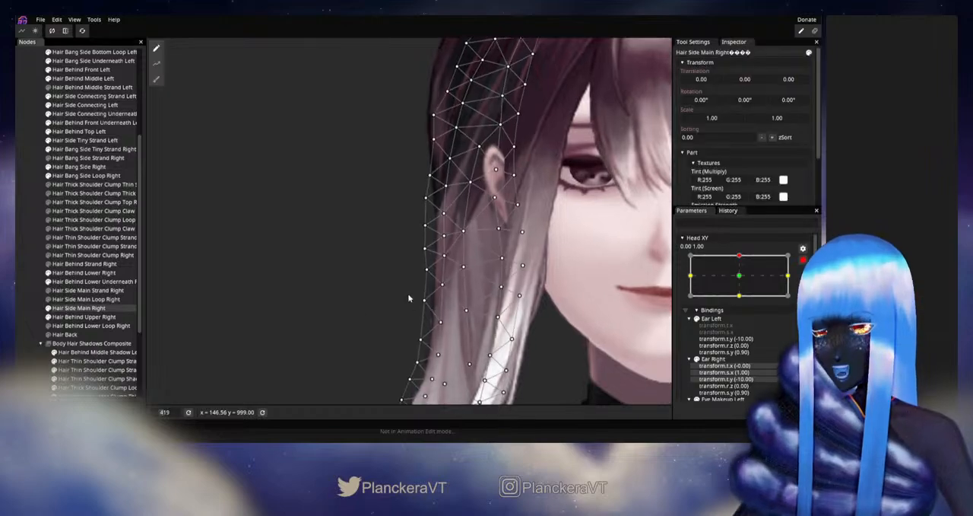
scroll(454, 289, "up", 1)
left_click(446, 292)
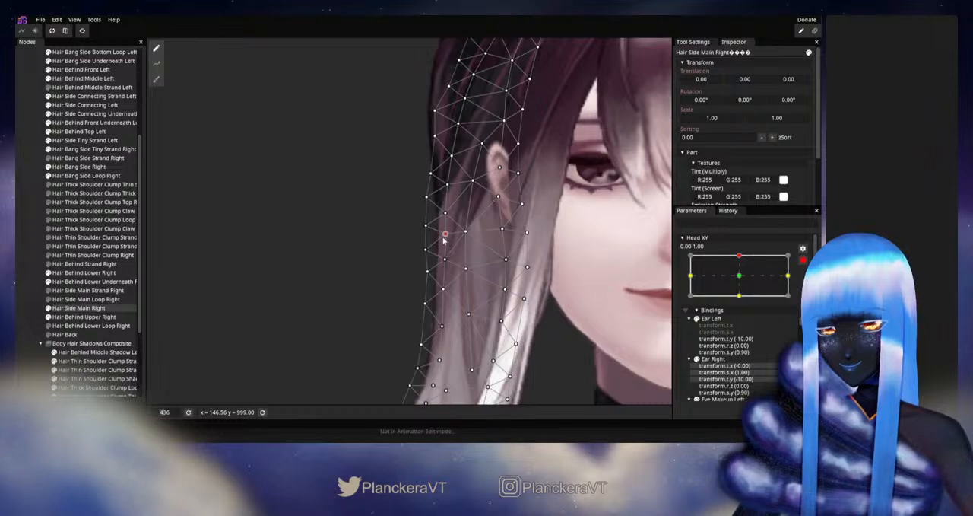
left_click(35, 279)
- Disarm Head XY and preview the head-up pose with the side hair adjusted below the earlobe
scroll(494, 293, "down", 2)
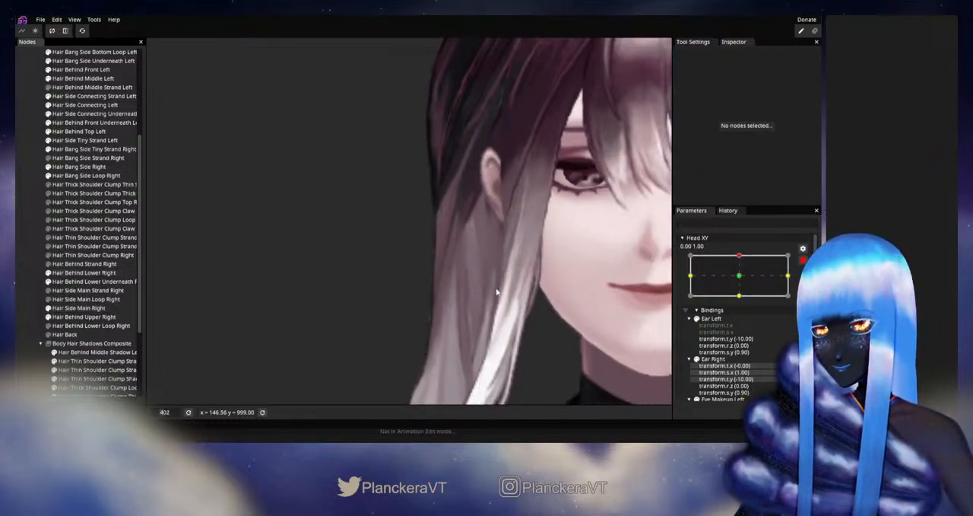
scroll(480, 292, "down", 2)
scroll(742, 289, "up", 2)
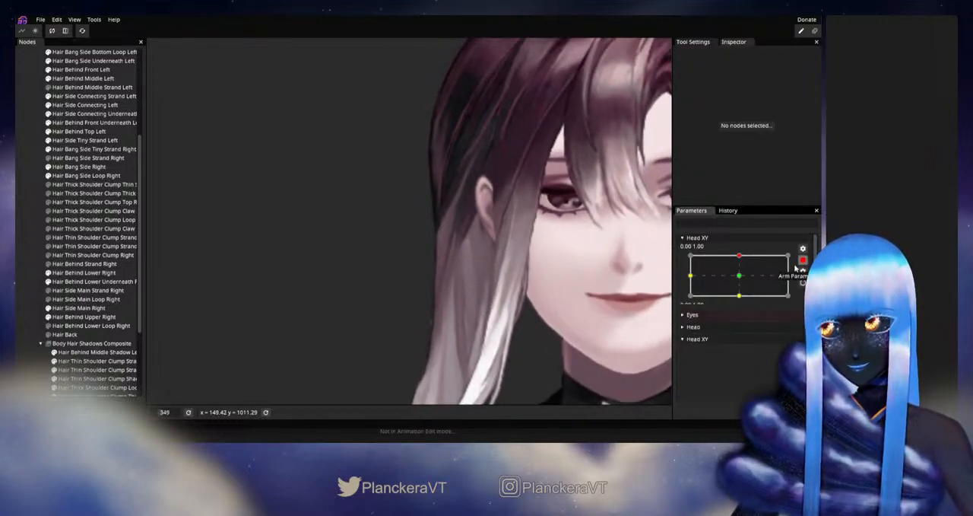
left_click_drag(744, 284, 800, 295)
- Re-arm Head XY and refine the single Hair Side Main Right vertex just inside the outer edge below the ear, then deselect the part
left_click(808, 285)
scroll(382, 301, "up", 6)
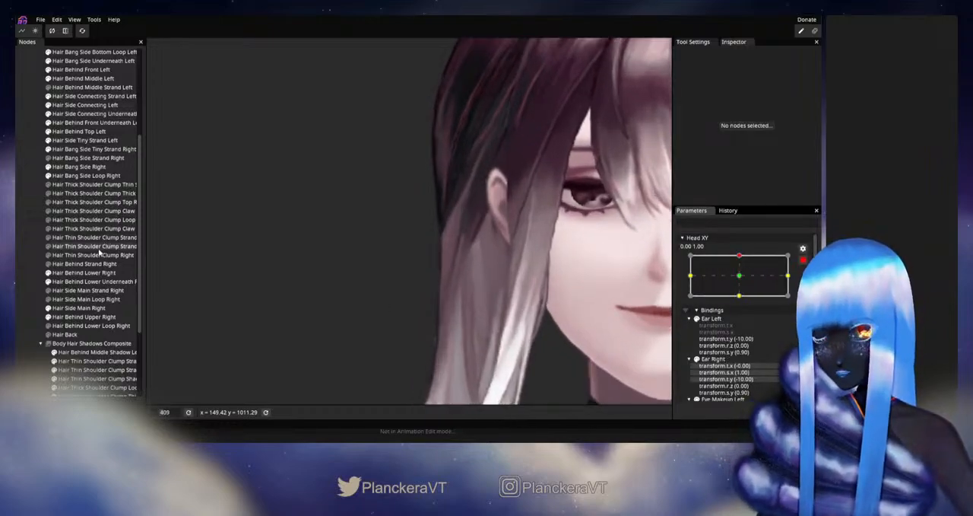
left_click(80, 308)
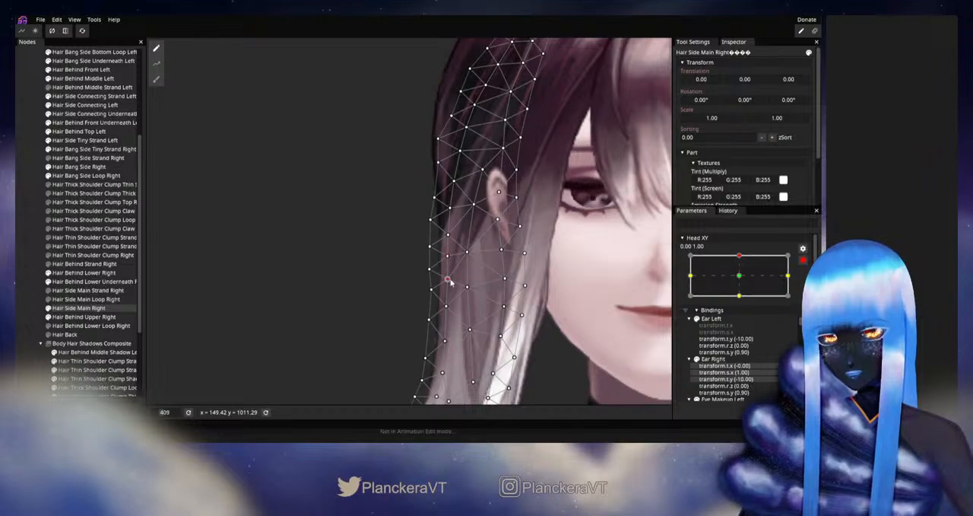
left_click(33, 257)
- Disarm Head XY and check how the right side hair follows the head-up motion
scroll(477, 308, "down", 3)
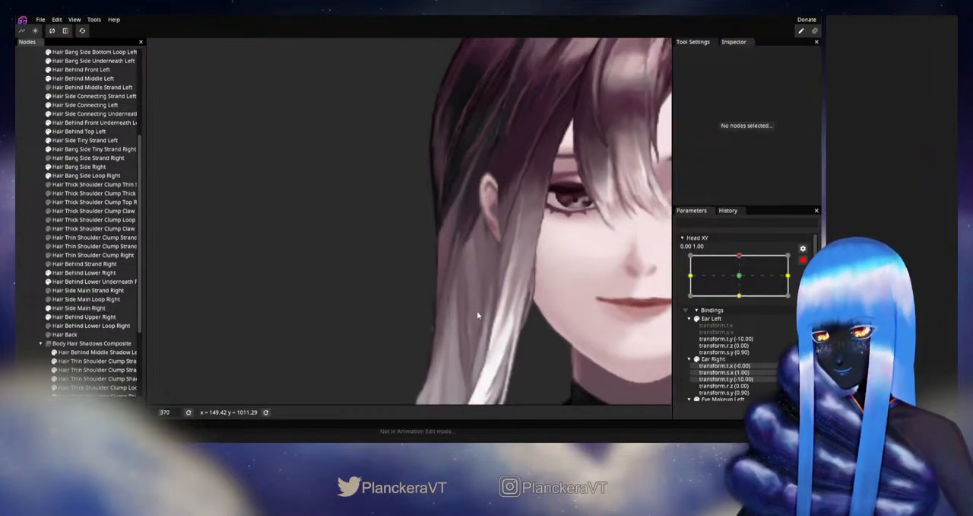
left_click(804, 260)
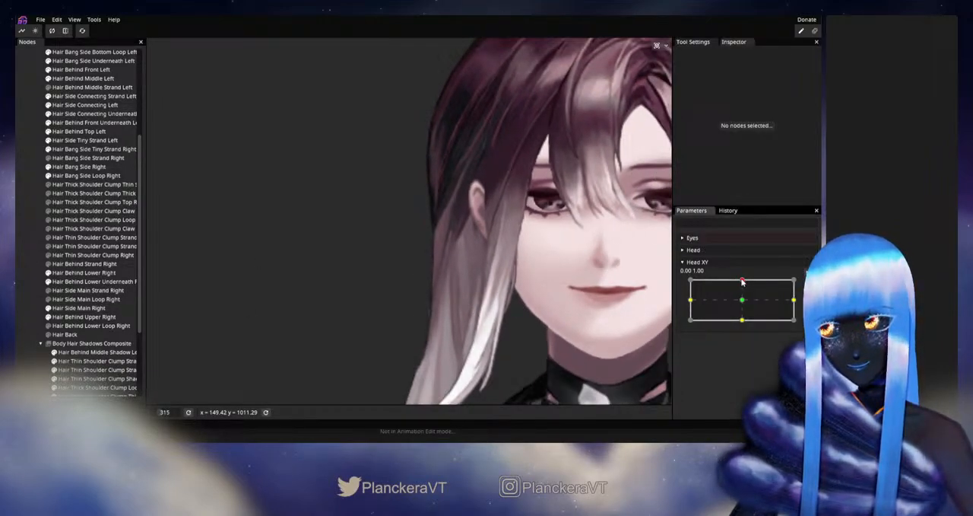
mouse_move(743, 282)
left_mouse_down()
mouse_move(743, 302)
mouse_move(746, 281)
left_mouse_up()
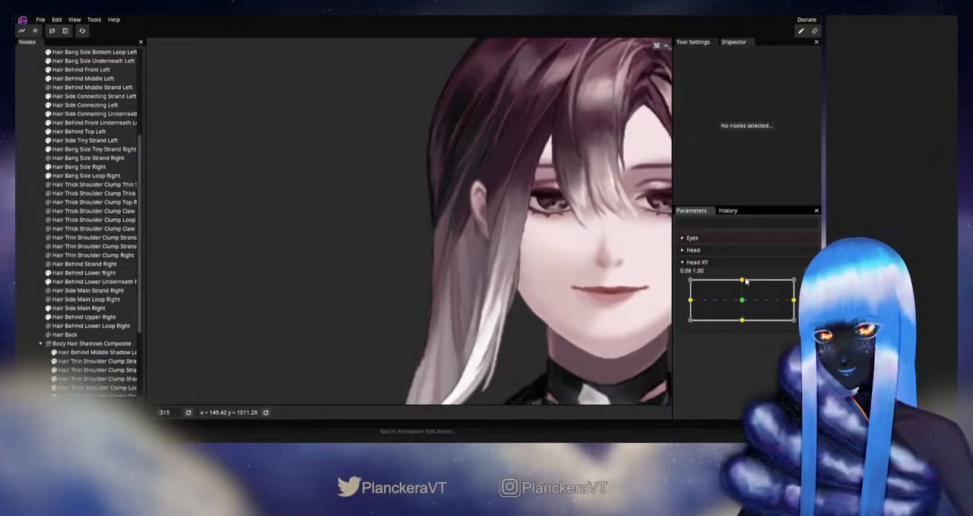
- Select Hair Side Main Right and move Head XY between neutral and up to inspect how its mesh deforms
left_click(78, 307)
scroll(441, 323, "up", 2)
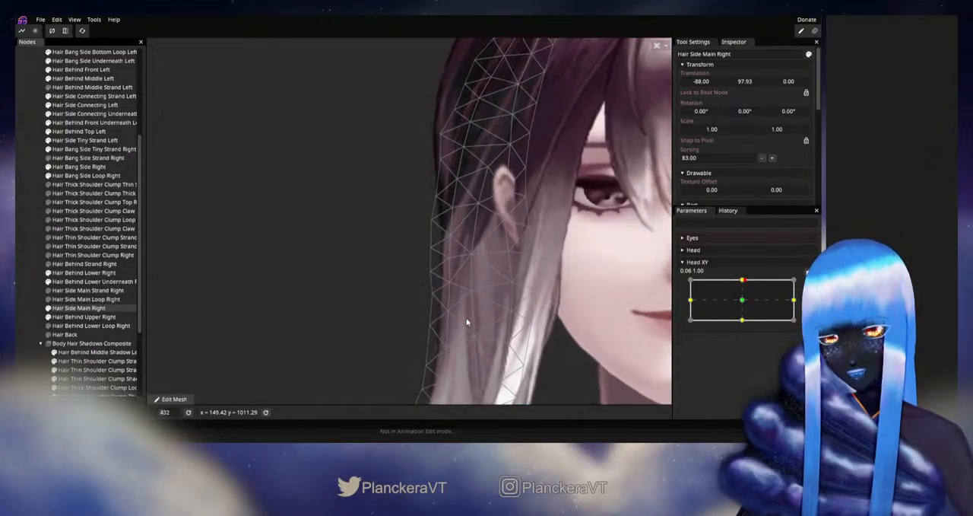
left_click_drag(465, 322, 454, 301)
left_click_drag(743, 281, 743, 300)
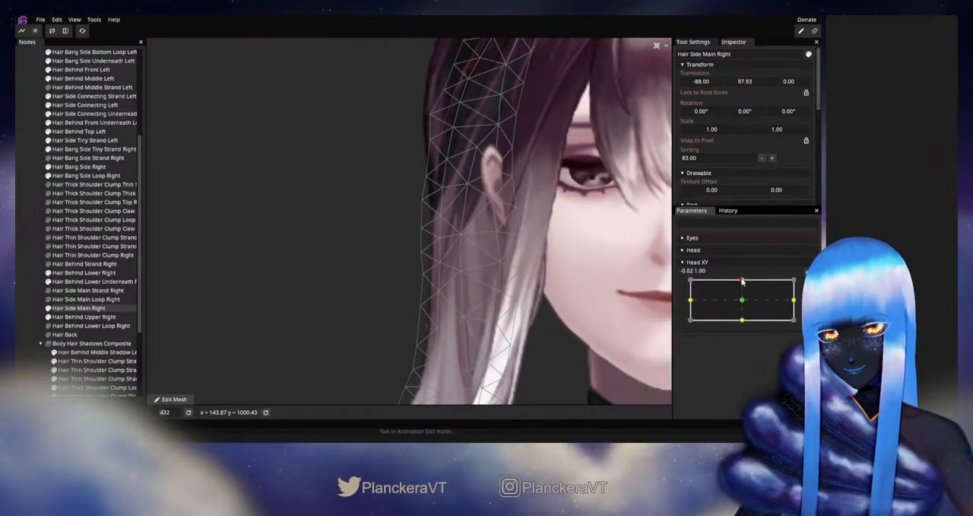
left_click_drag(744, 302, 743, 280)
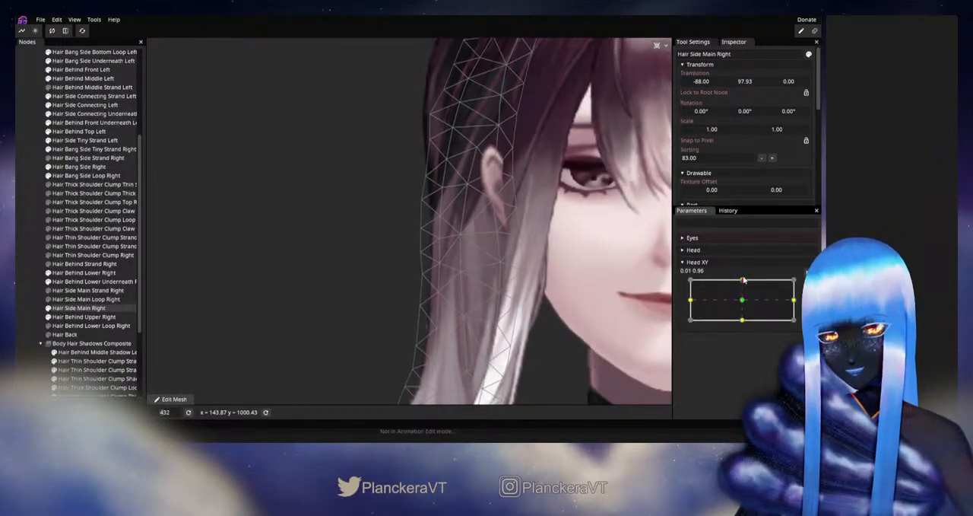
- Arm Head XY at the up keypoint and move the outer-edge Hair Side Main Right vertex below the ear slightly downward, then deselect the part
left_click(808, 283)
left_click(439, 264)
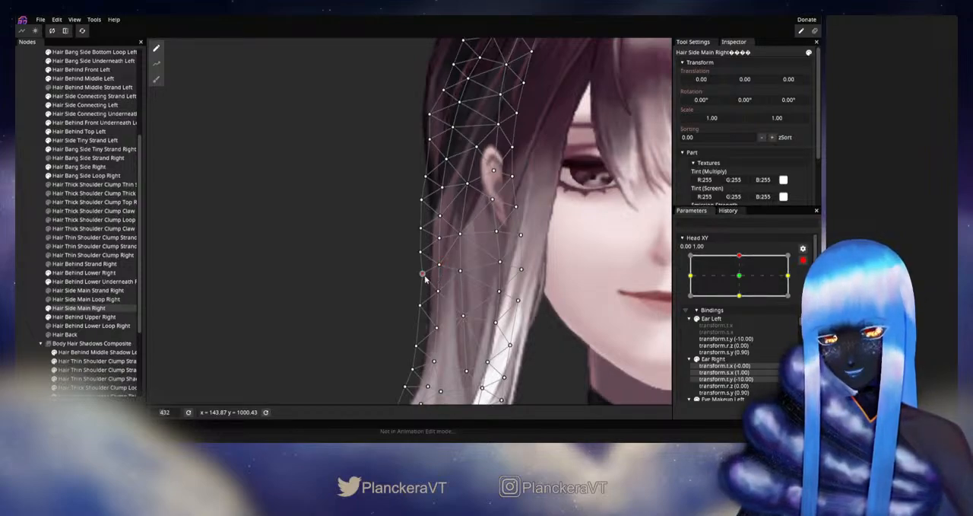
left_click_drag(425, 279, 424, 286)
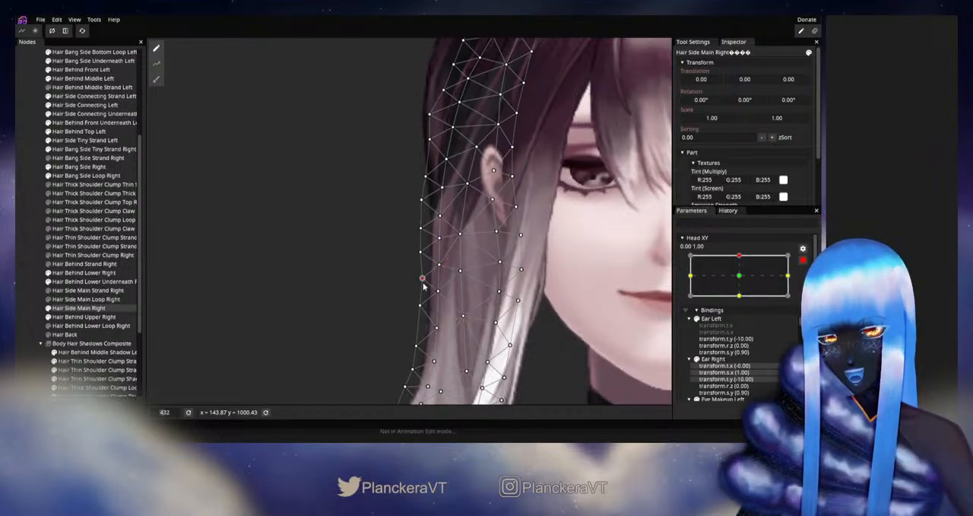
left_click(22, 279)
- Disarm Head XY and preview the head-up motion with the corrected outer hair edge
left_click(803, 260)
scroll(545, 317, "down", 3)
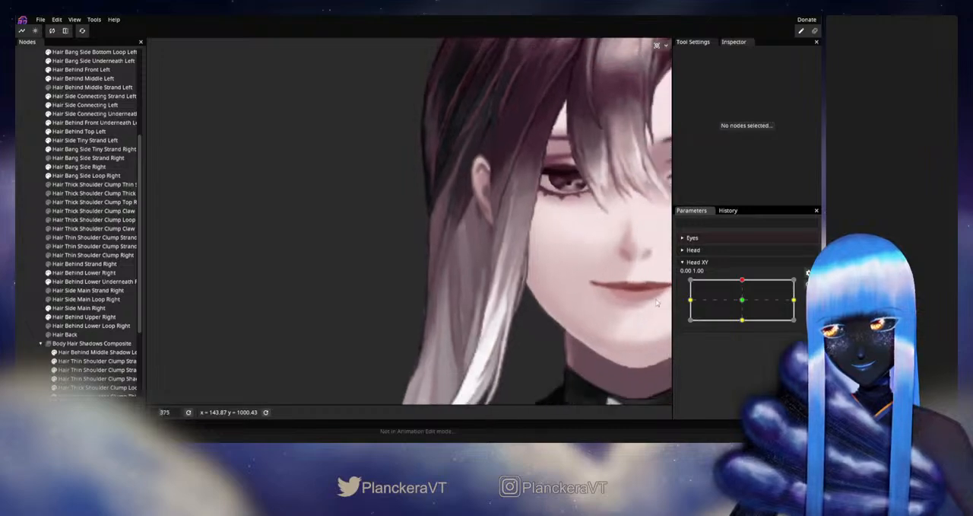
mouse_move(746, 283)
left_mouse_down()
mouse_move(743, 299)
mouse_move(745, 280)
left_mouse_up()
scroll(526, 299, "down", 2)
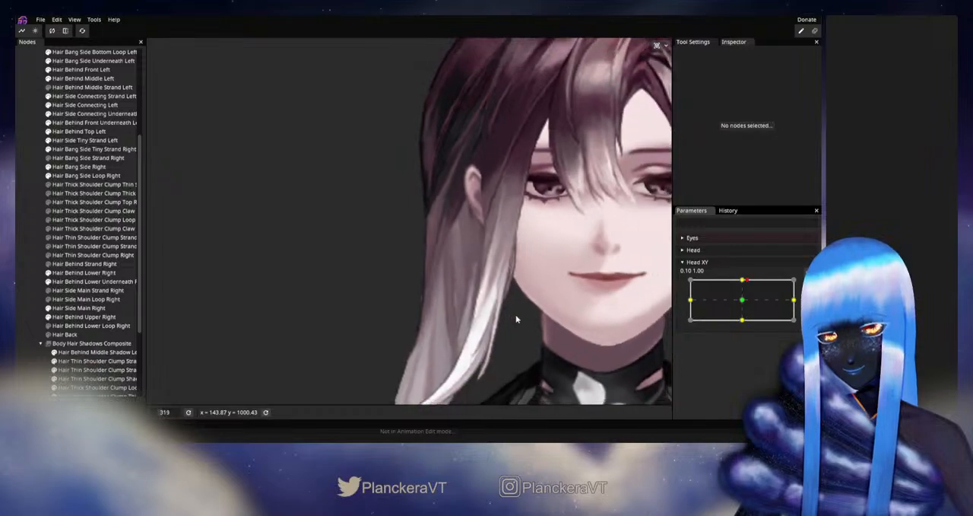
- Move Head XY around the up position to check how the right side hair around the ear follows
left_click_drag(585, 275, 593, 317)
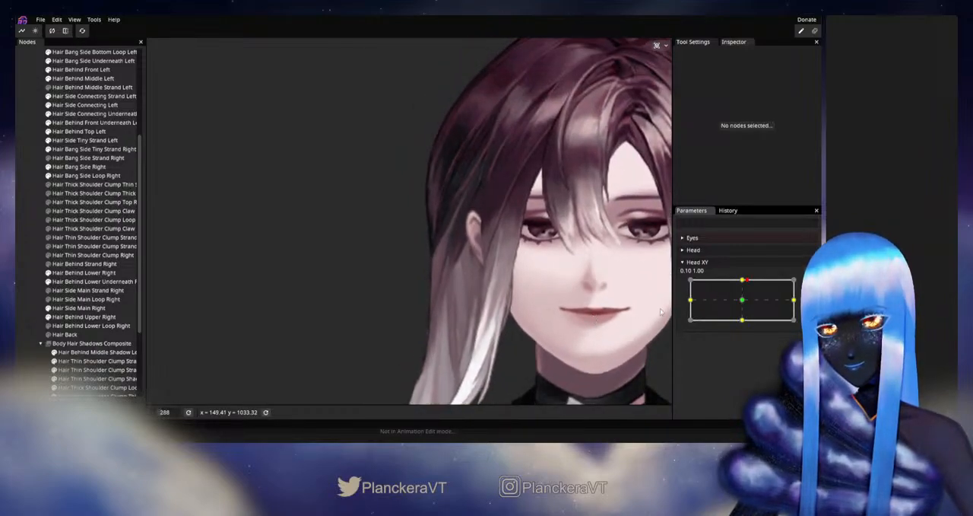
mouse_move(740, 292)
left_mouse_down()
mouse_move(744, 305)
mouse_move(745, 279)
left_mouse_up()
scroll(466, 330, "up", 2)
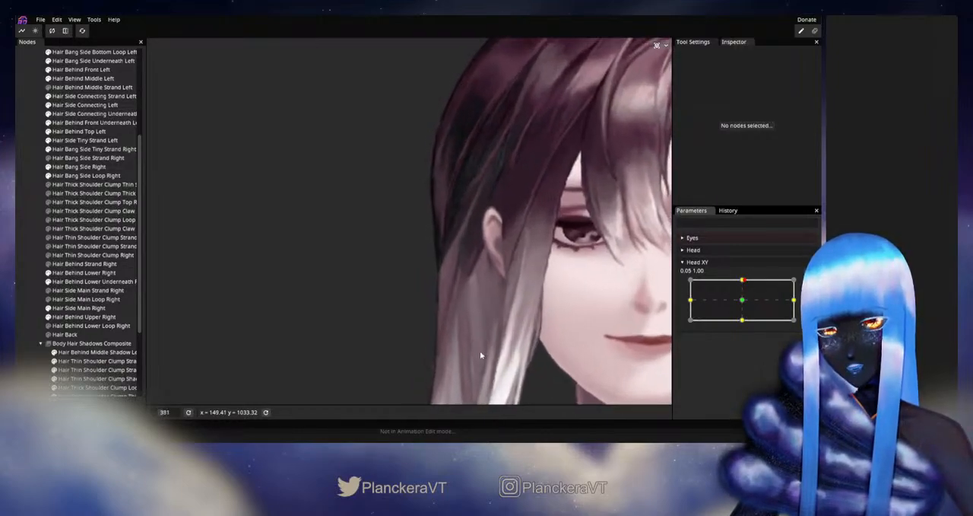
scroll(479, 351, "up", 1)
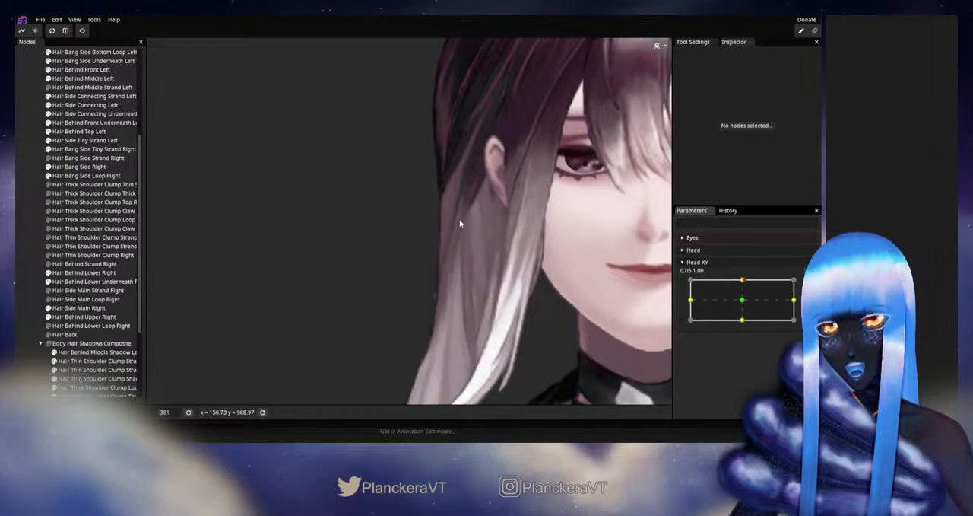
- Arm Head XY at the up keypoint, nudge the Hair Side Main Right vertices just inside the outer edge below the ear, then disarm and preview
left_click(79, 307)
mouse_move(743, 281)
left_mouse_down()
mouse_move(748, 305)
mouse_move(747, 280)
left_mouse_up()
left_click(809, 285)
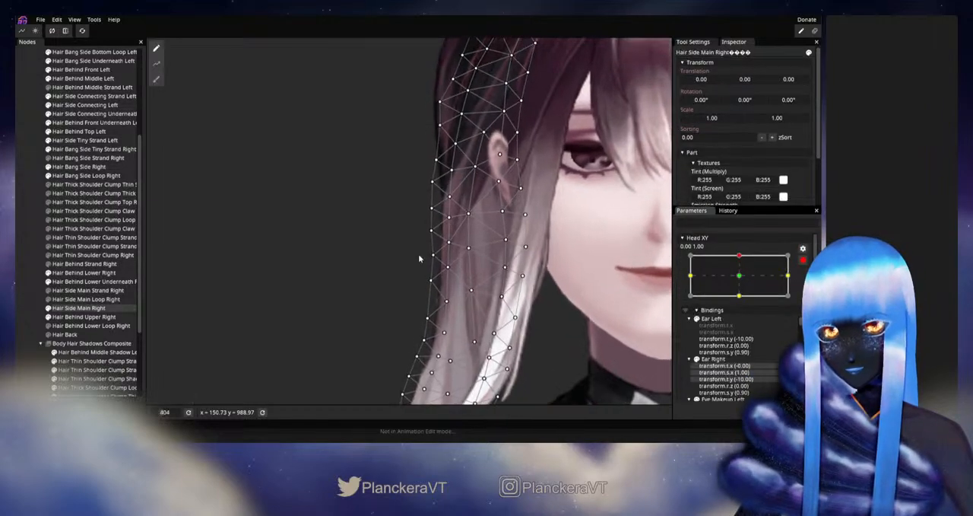
left_click(450, 221)
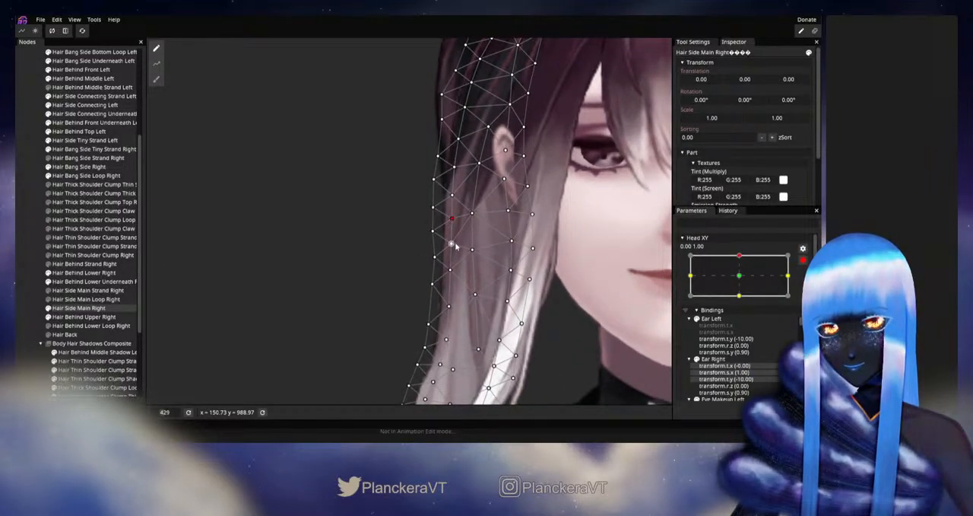
left_click(452, 244)
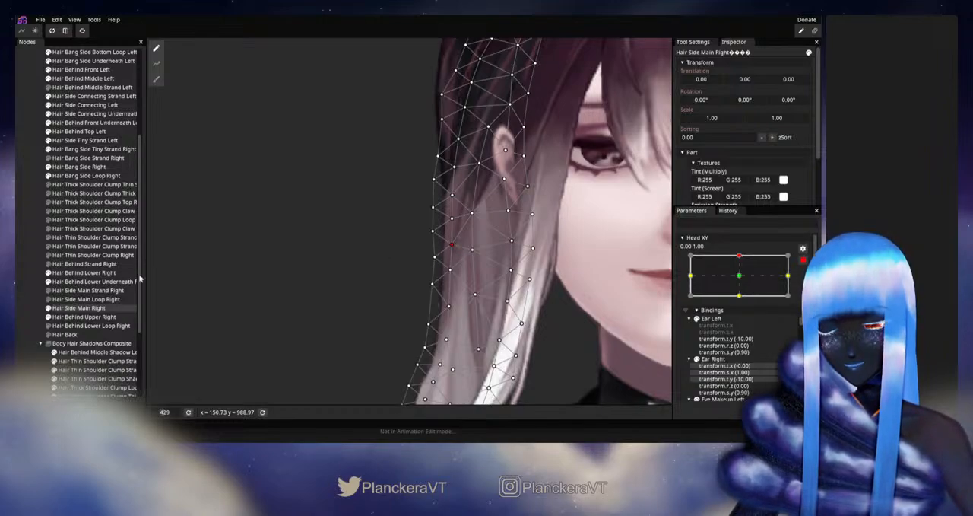
left_click(33, 283)
scroll(548, 301, "down", 3)
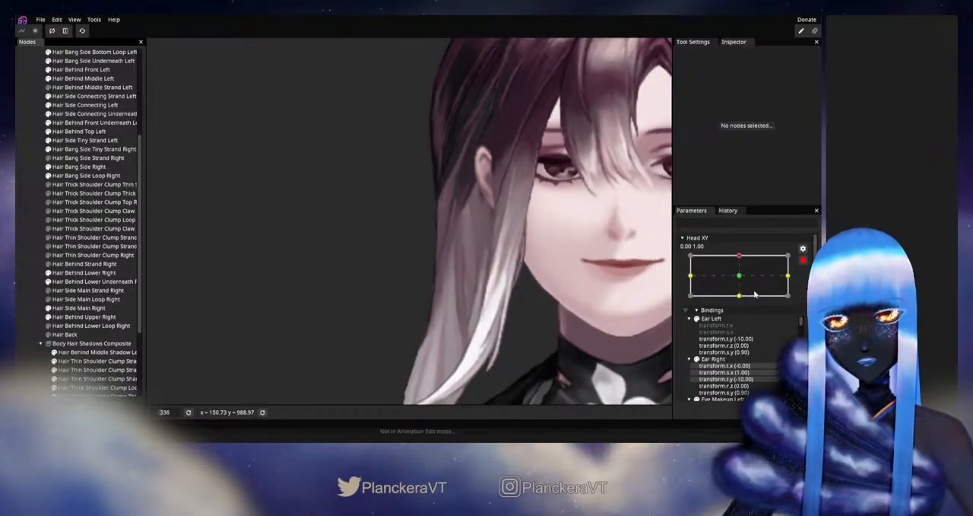
left_click(804, 263)
mouse_move(743, 280)
left_mouse_down()
mouse_move(743, 302)
mouse_move(742, 280)
left_mouse_up()
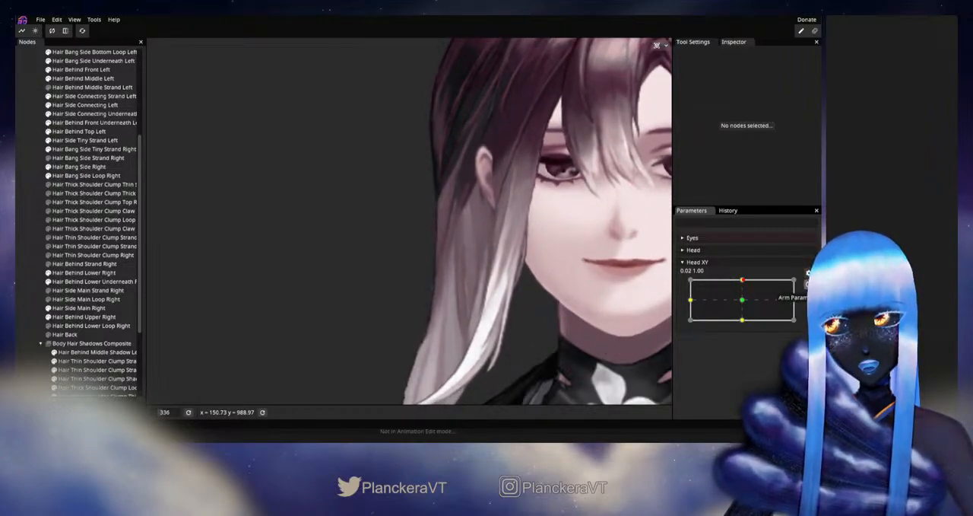
- Rearm Head XY at the up keypoint and adjust the interior vertices in the lower part of Hair Side Main Right, then deselect it
left_click(808, 284)
scroll(440, 283, "up", 1)
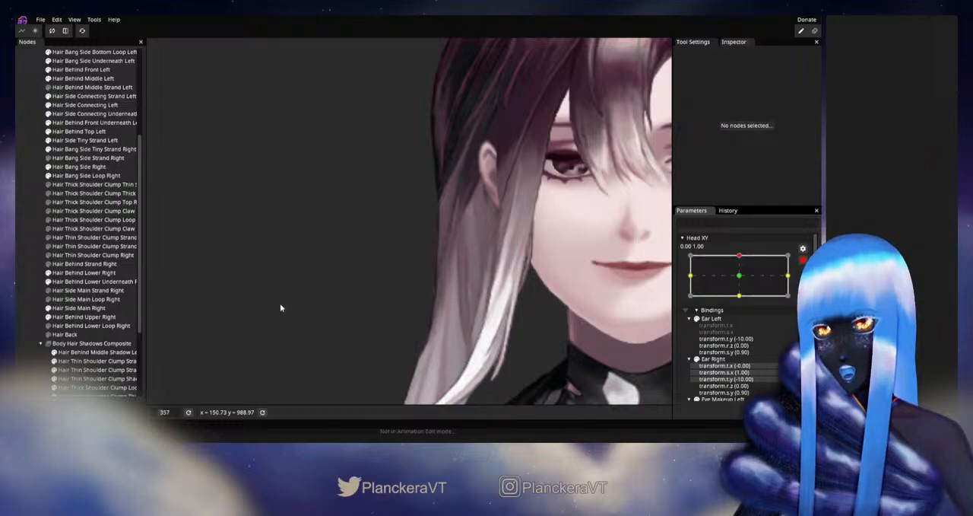
left_click_drag(407, 282, 401, 295)
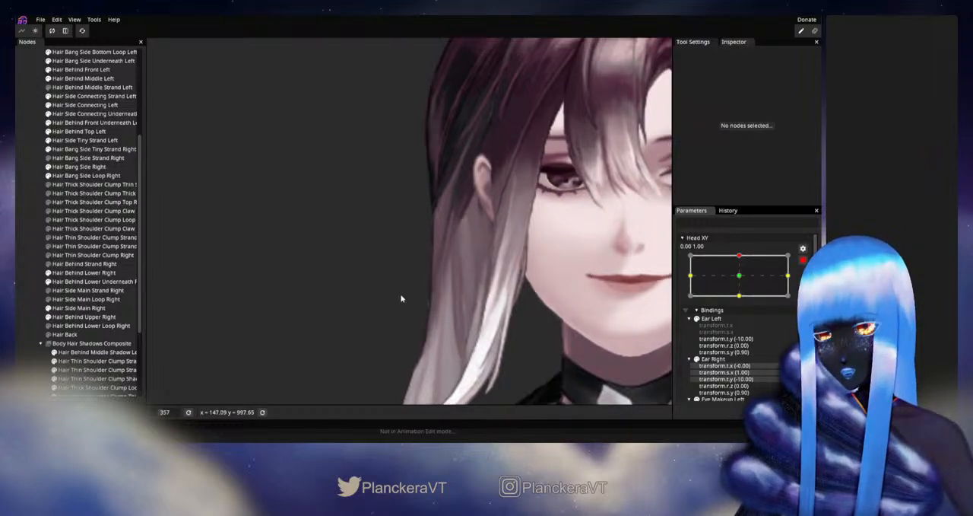
left_click(68, 308)
scroll(393, 340, "up", 1)
left_click_drag(393, 340, 464, 287)
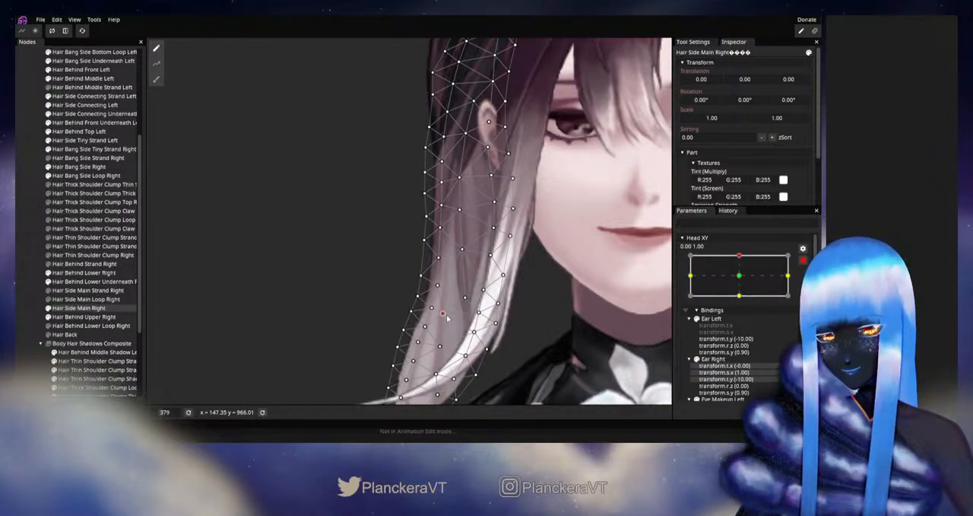
left_click(635, 344)
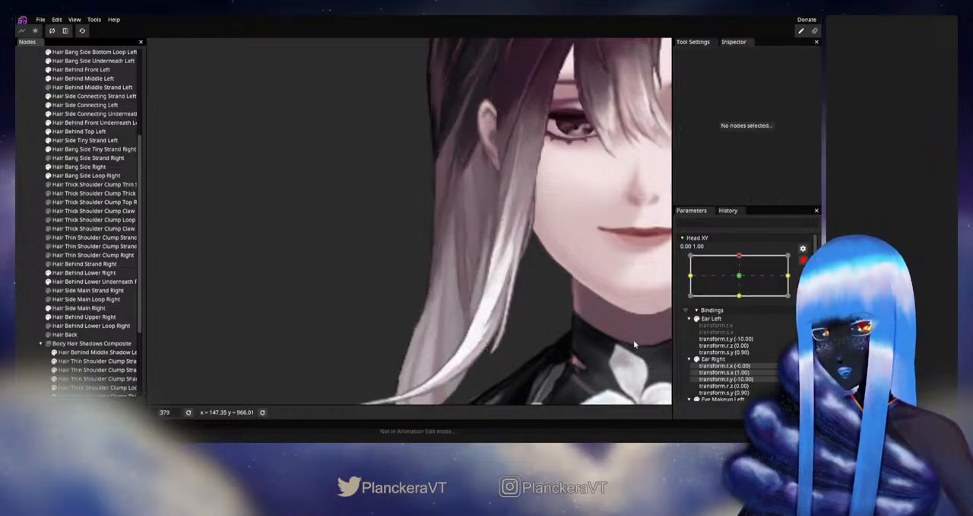
- Disarm Head XY and move it between up and neutral, inspecting the Hair Side Main Right mesh deformation with the part selected
left_click(804, 260)
left_click_drag(742, 280, 744, 303)
left_click_drag(743, 299, 743, 302)
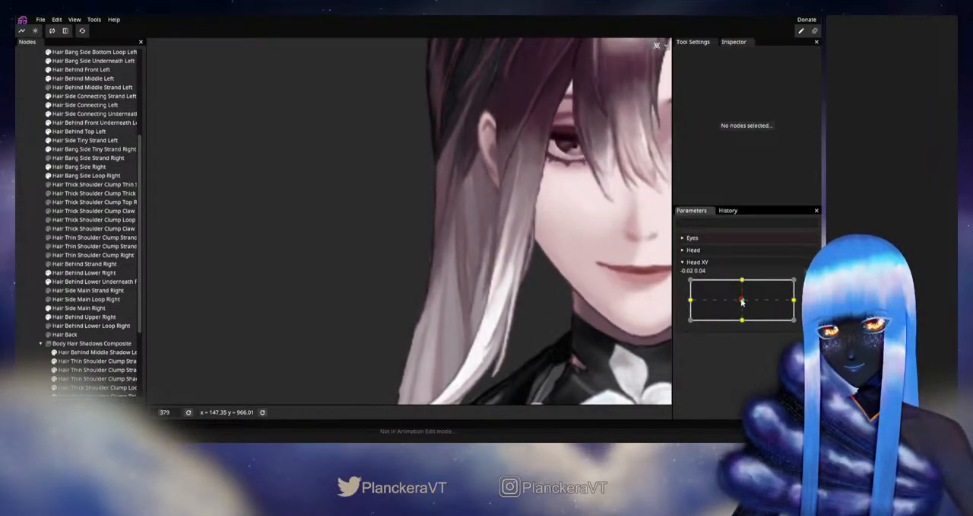
left_click(84, 307)
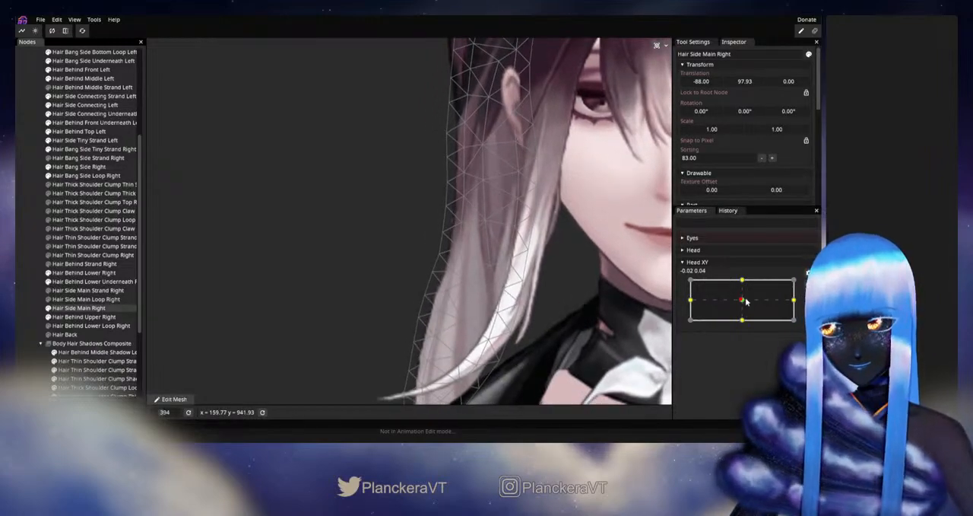
left_click_drag(746, 302, 743, 280)
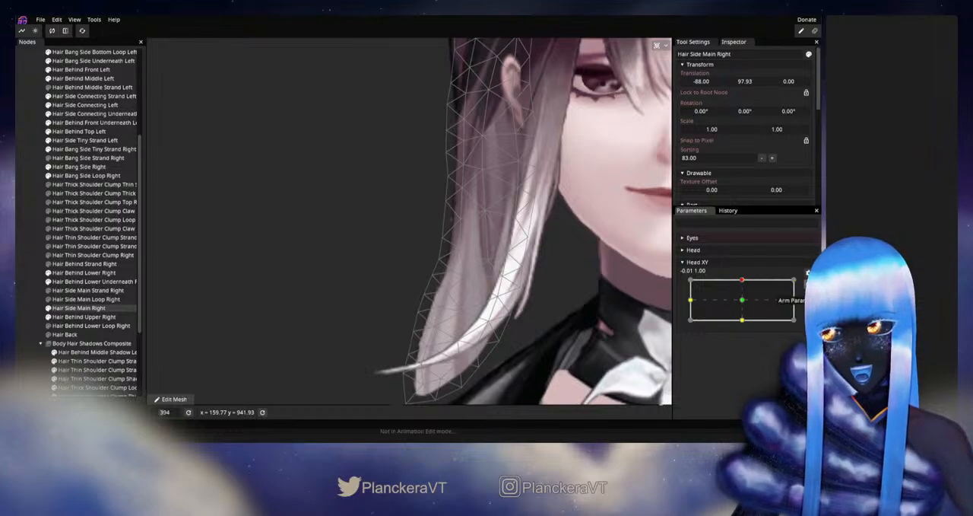
- Arm Head XY at the up keypoint, adjust the mid-length interior vertices of Hair Side Main Right, then disarm and test the motion
left_click(808, 284)
left_click_drag(443, 238, 460, 242)
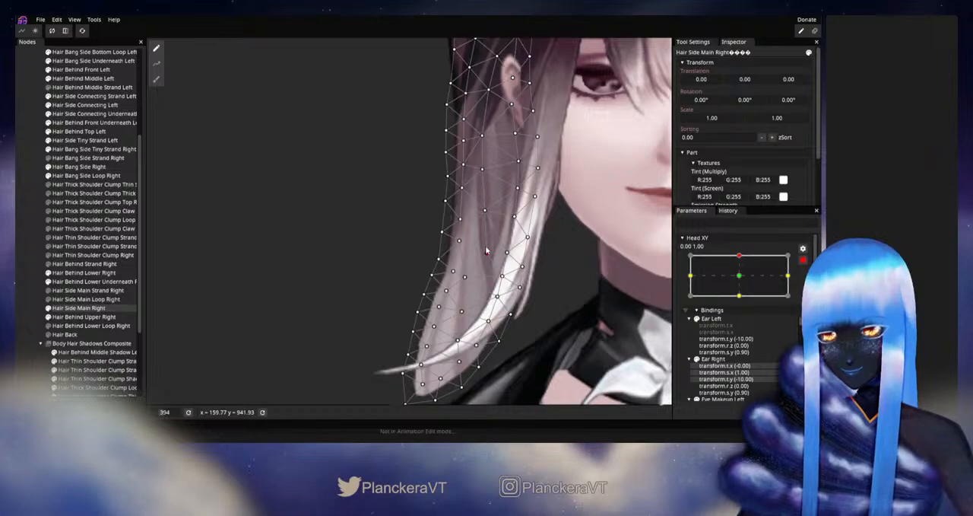
left_click(803, 260)
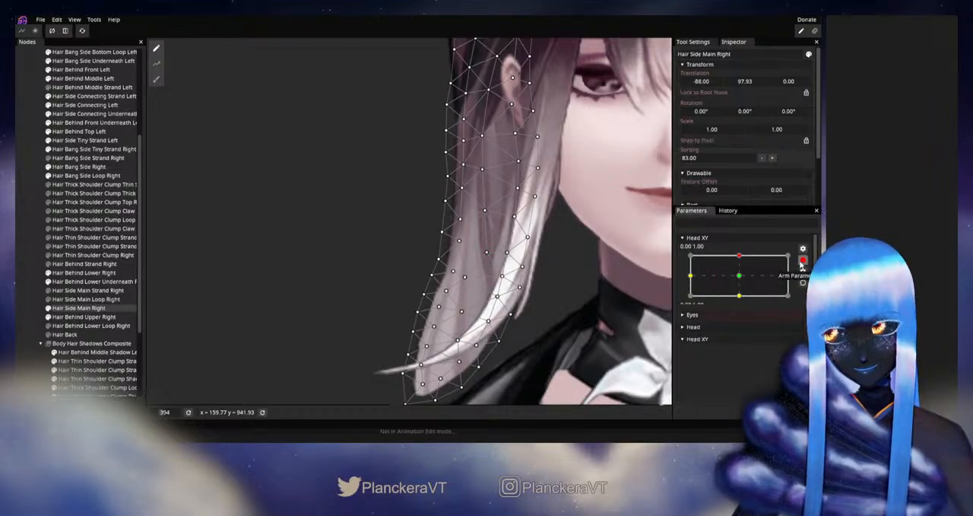
left_click_drag(740, 280, 765, 287)
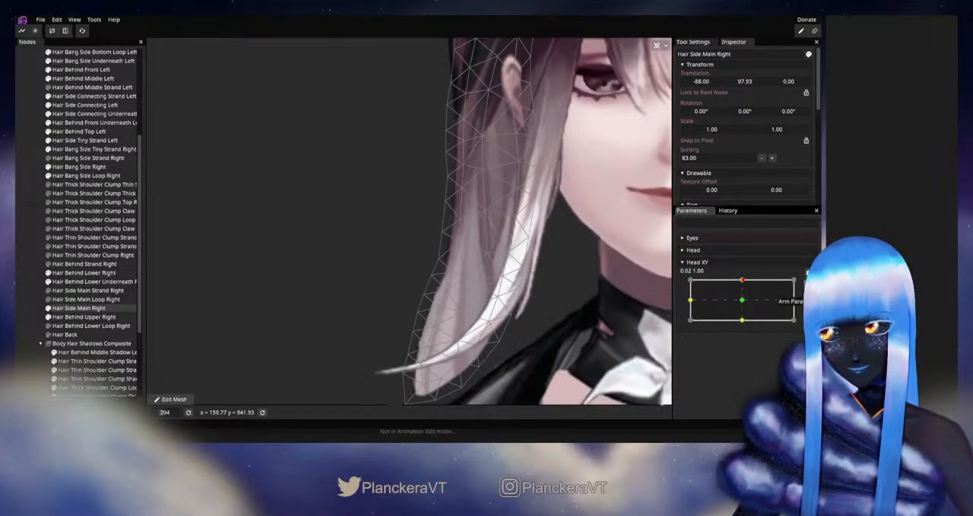
- Rearm the up keypoint, fine-tune the interior vertices near the lower outer edge of Hair Side Main Right, then deselect, disarm and preview
left_click(803, 284)
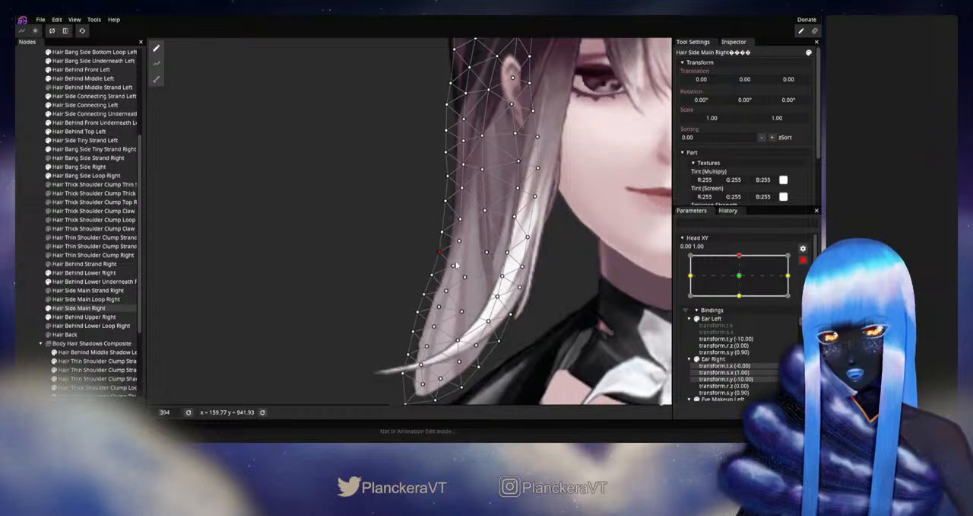
left_click(439, 306)
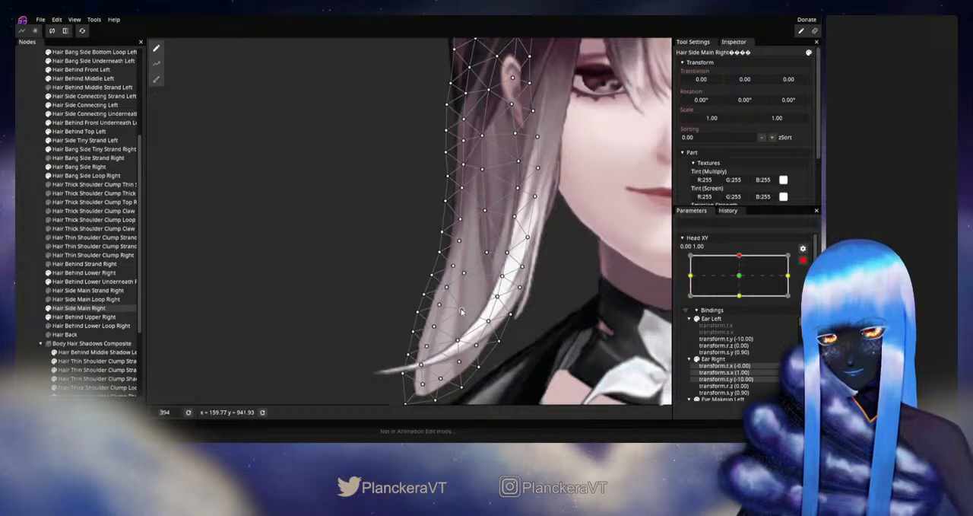
left_click(24, 276)
scroll(613, 283, "down", 3)
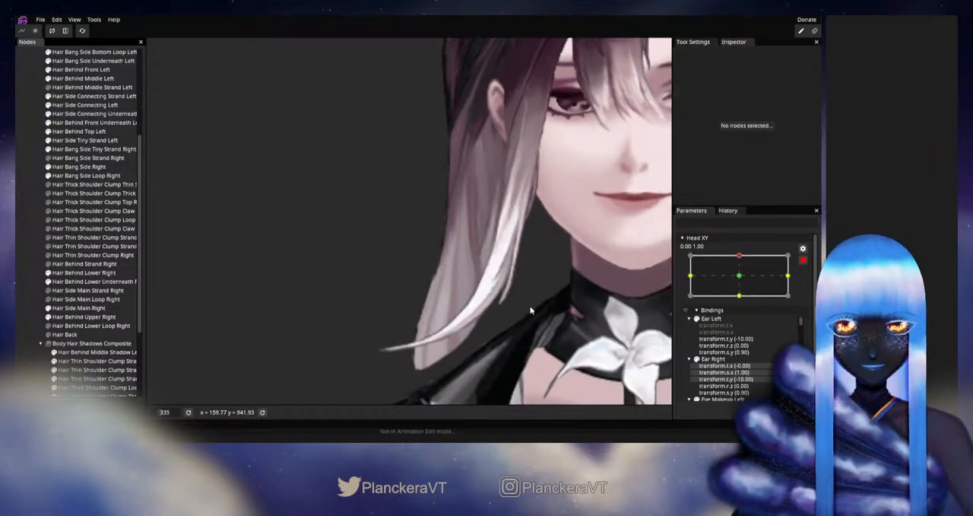
left_click(803, 260)
mouse_move(743, 281)
left_mouse_down()
mouse_move(743, 303)
mouse_move(744, 281)
left_mouse_up()
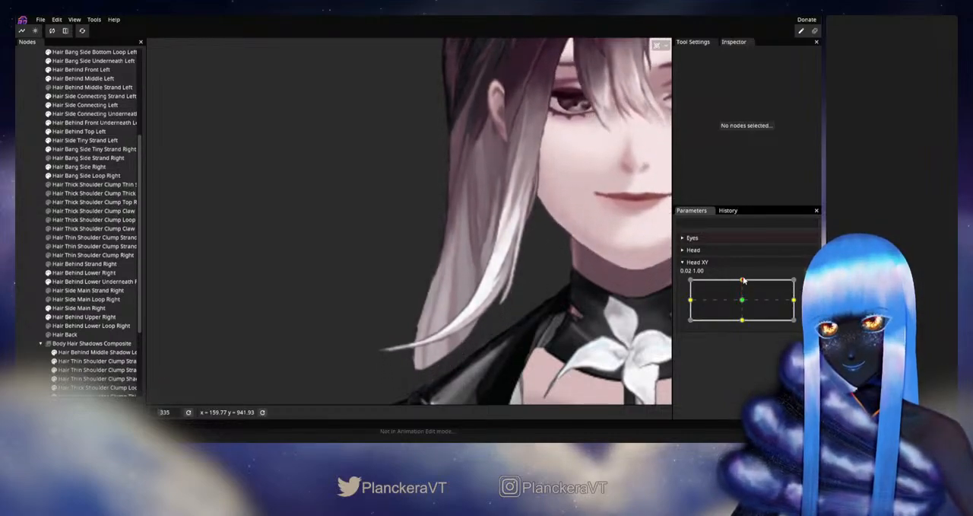
- At the armed up keypoint, nudge the Hair Side Main Right vertex just below the earlobe, then deselect the part, disarm and preview Head XY
scroll(483, 168, "up", 3)
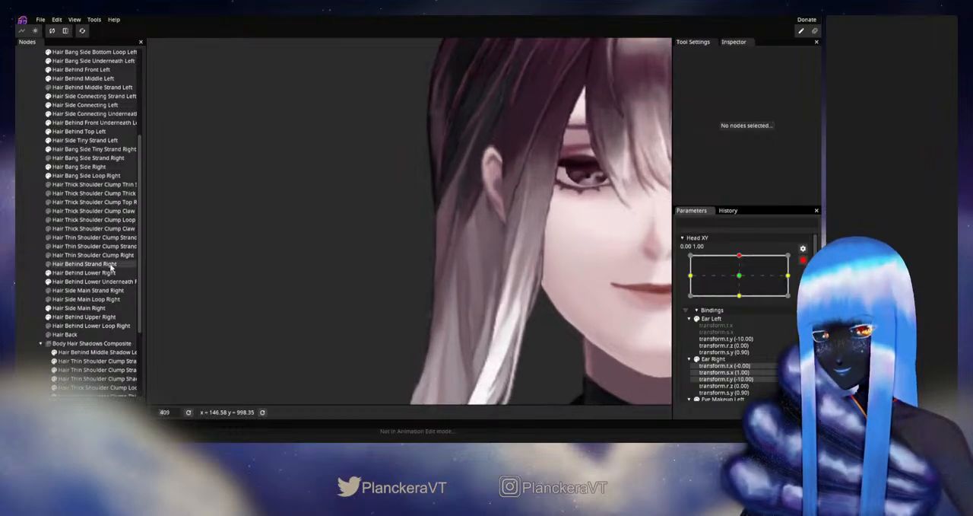
left_click(77, 308)
scroll(502, 200, "up", 2)
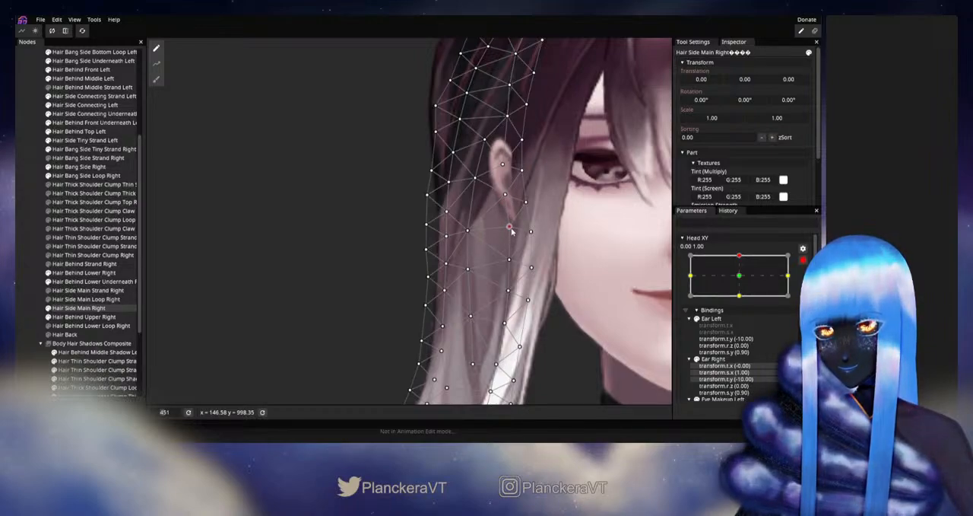
left_click(23, 267)
scroll(567, 315, "down", 4)
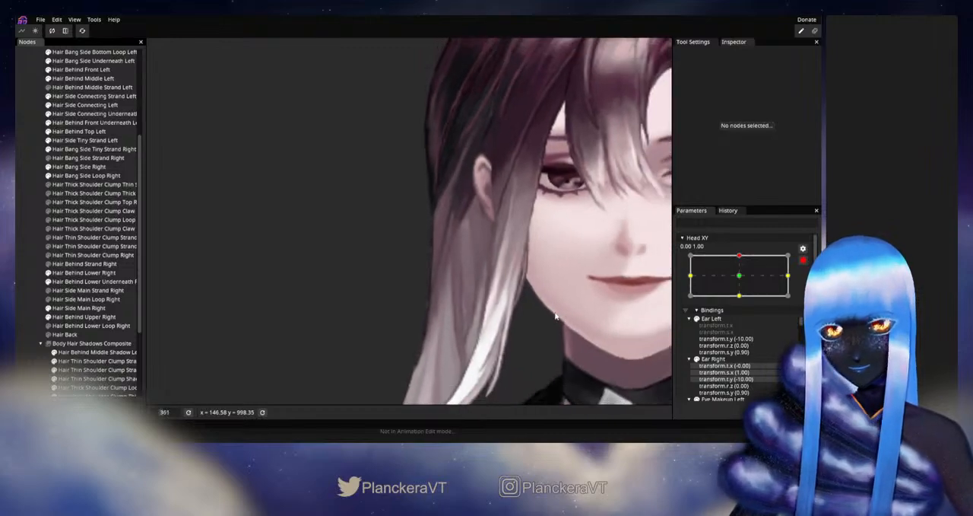
left_click_drag(545, 318, 564, 296)
left_click(804, 262)
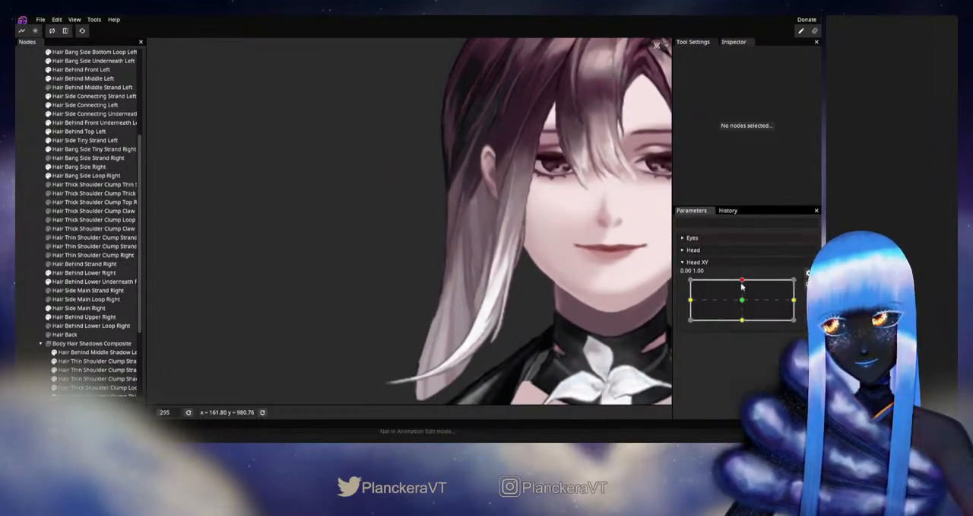
mouse_move(742, 281)
left_mouse_down()
mouse_move(743, 302)
mouse_move(745, 283)
left_mouse_up()
- Arm Head XY again, further correct the Hair Side Main Right mesh under the earlobe at the up keypoint, then disarm and recheck the motion
left_click(808, 272)
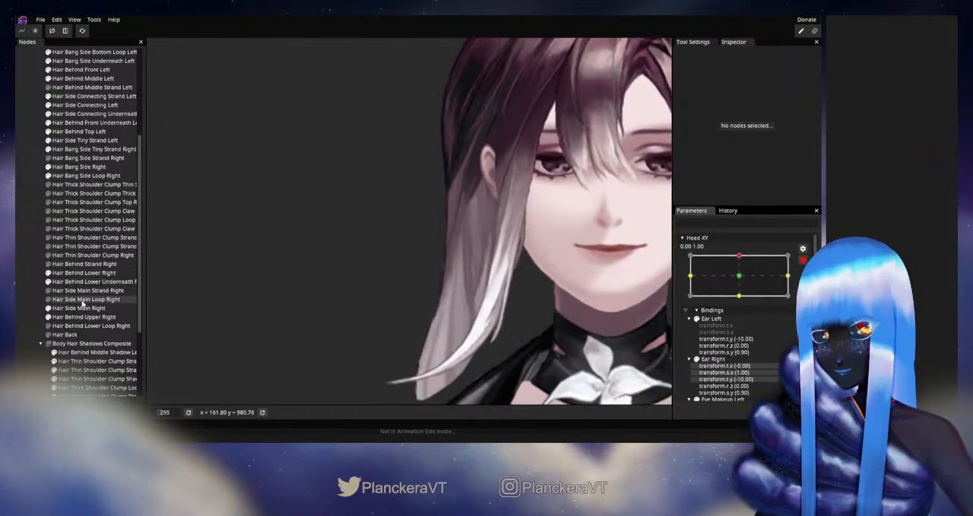
left_click(79, 307)
scroll(526, 242, "up", 1)
left_click(510, 229)
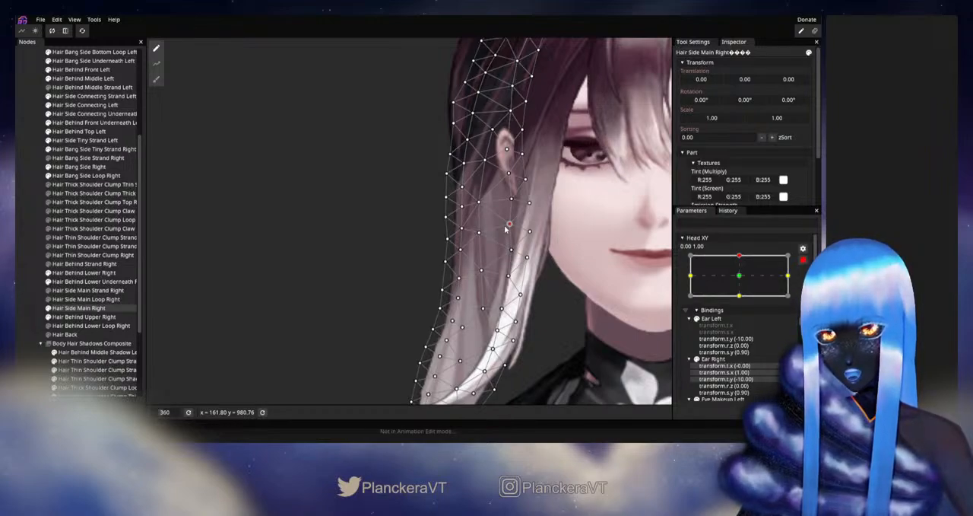
left_click(25, 264)
scroll(583, 304, "down", 2)
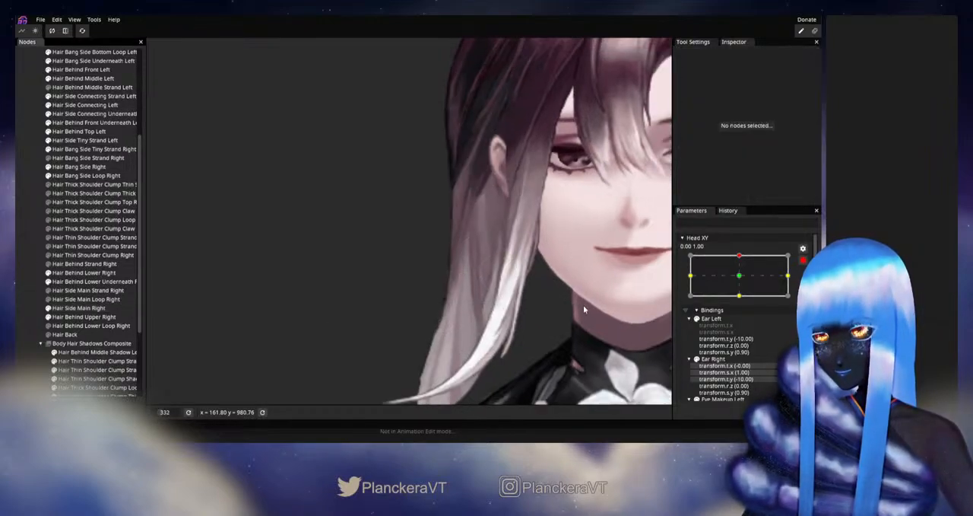
left_click(802, 261)
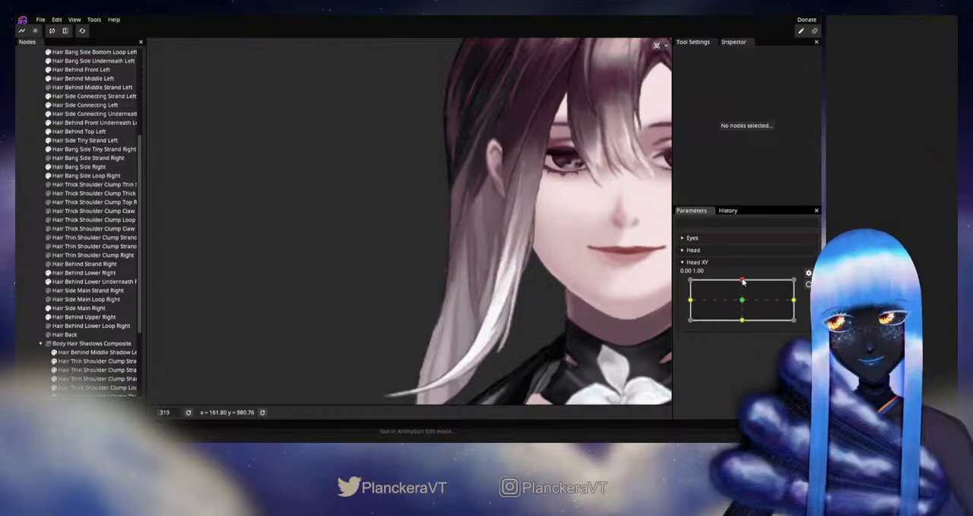
mouse_move(743, 281)
left_mouse_down()
mouse_move(743, 303)
mouse_move(745, 282)
left_mouse_up()
- Arm the up keypoint and adjust the central and inner Hair Side Main Right vertices a little below the ear, then deselect the part
left_click(808, 285)
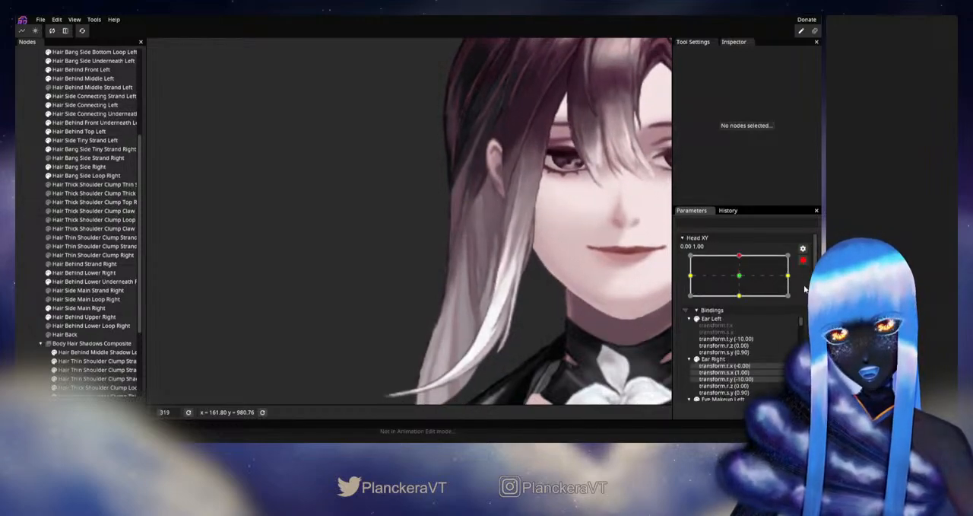
scroll(378, 270, "up", 2)
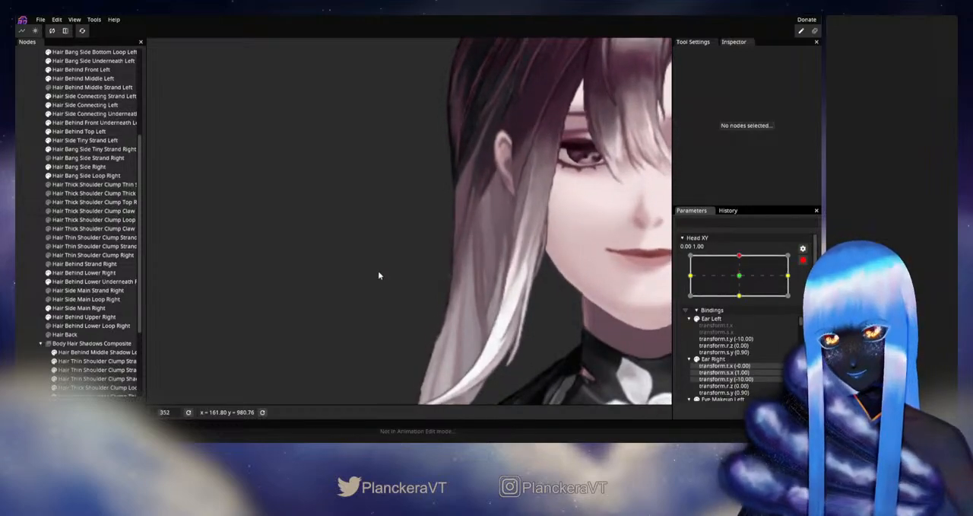
left_click(78, 308)
scroll(492, 244, "up", 2)
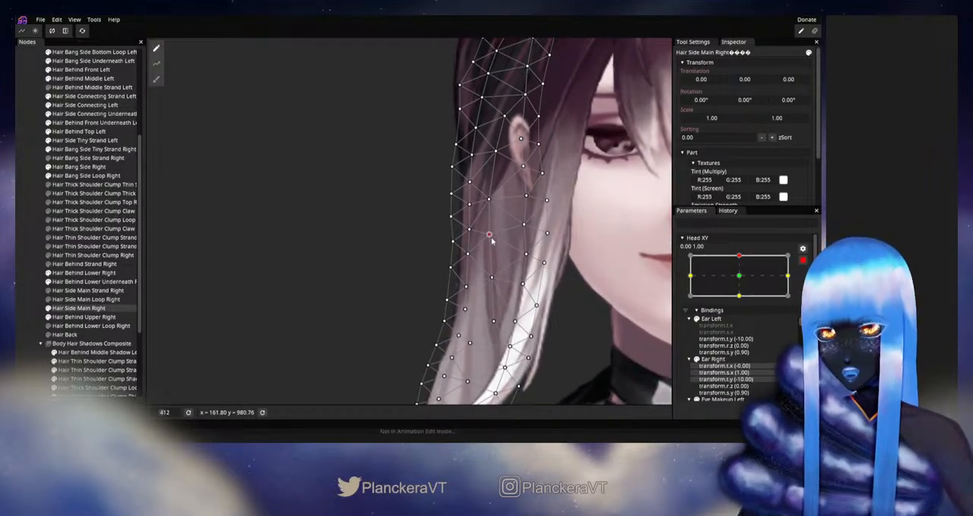
left_click(491, 235)
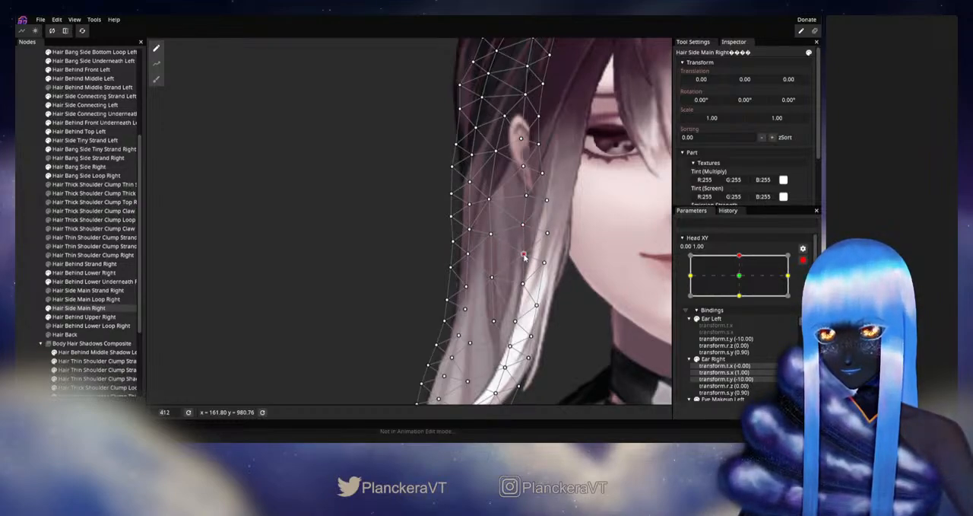
left_click(409, 306)
scroll(576, 301, "down", 3)
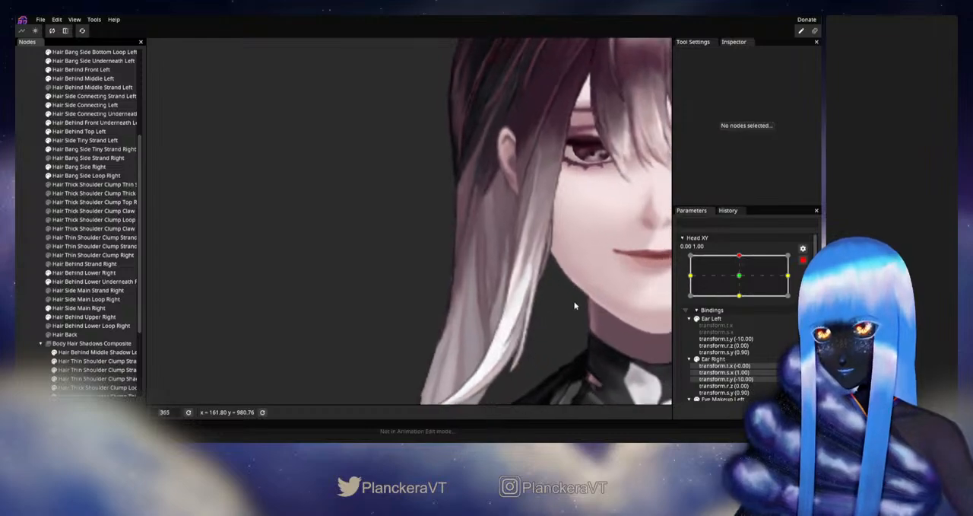
- Disarm Head XY, test the upward head motion, then arm the up keypoint again
left_click(803, 260)
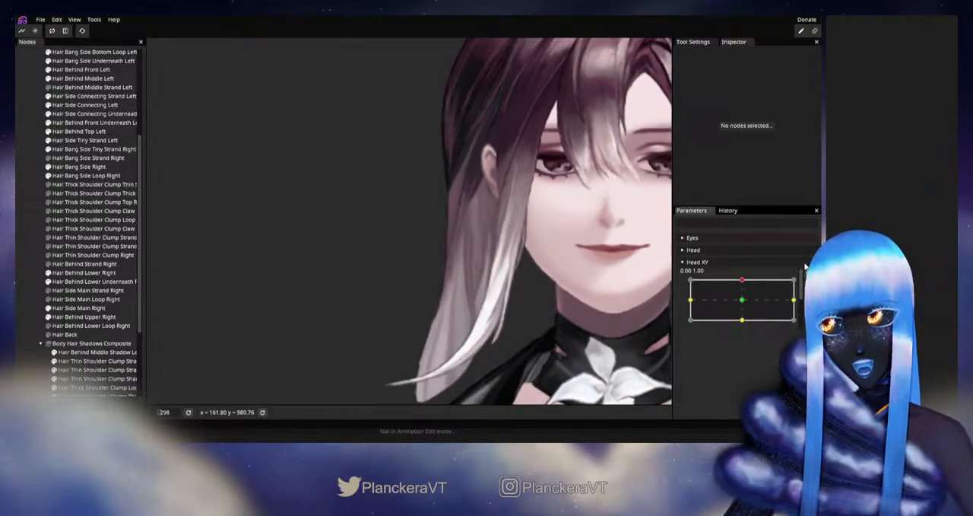
mouse_move(743, 282)
left_mouse_down()
mouse_move(744, 293)
mouse_move(743, 279)
left_mouse_up()
left_click(810, 285)
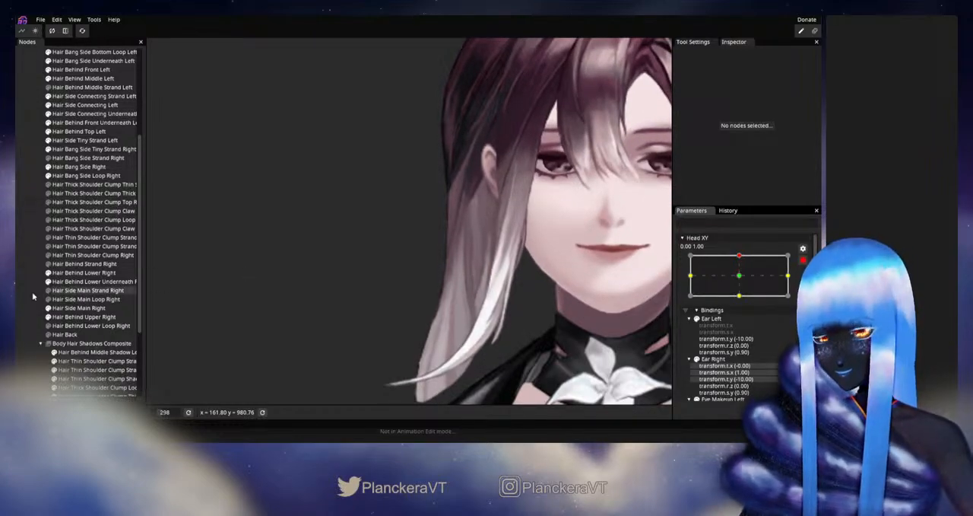
- Adjust the Hair Side Main Right vertices along the inner edge below the ear, then deselect, disarm and preview Head XY
left_click(64, 309)
scroll(500, 248, "up", 3)
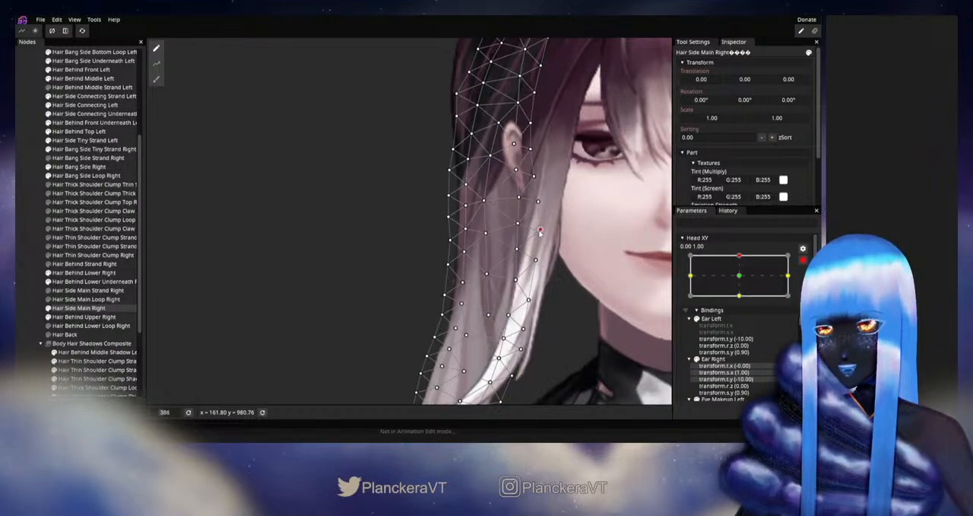
left_click(348, 304)
scroll(556, 292, "down", 3)
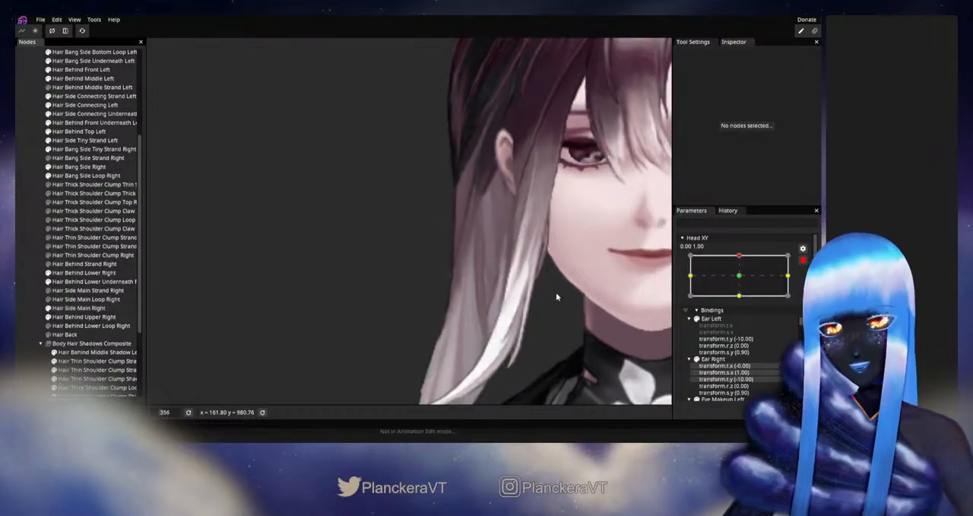
left_click(802, 260)
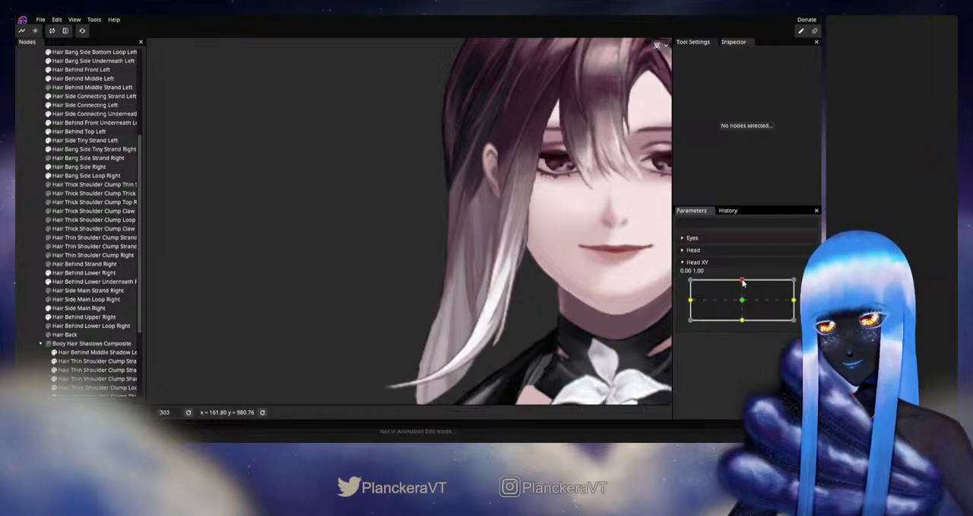
mouse_move(743, 283)
left_mouse_down()
mouse_move(743, 301)
mouse_move(743, 283)
left_mouse_up()
- Rearm the up keypoint, reposition the central Hair Side Main Right vertices beside the white strand, then deselect, disarm and preview the motion
left_click(802, 285)
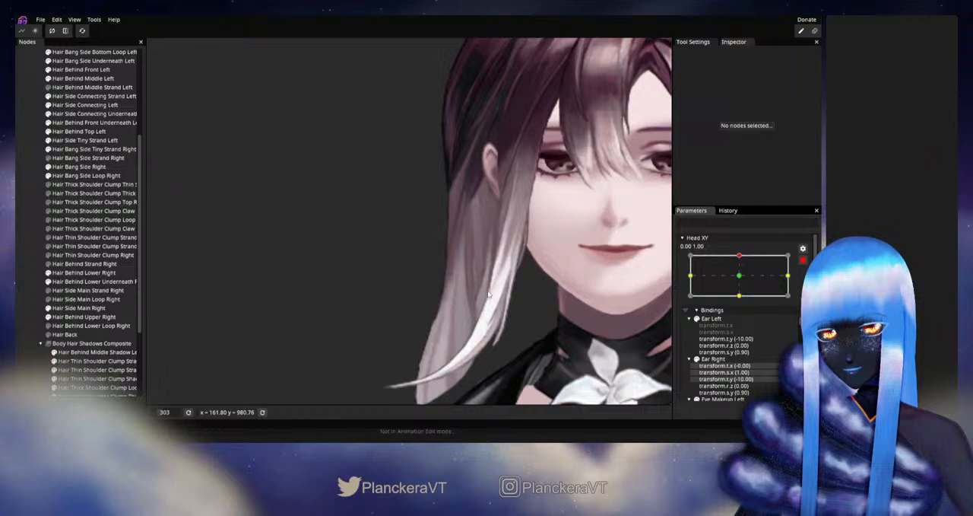
left_click(82, 308)
scroll(567, 309, "up", 2)
left_click_drag(552, 321, 545, 275)
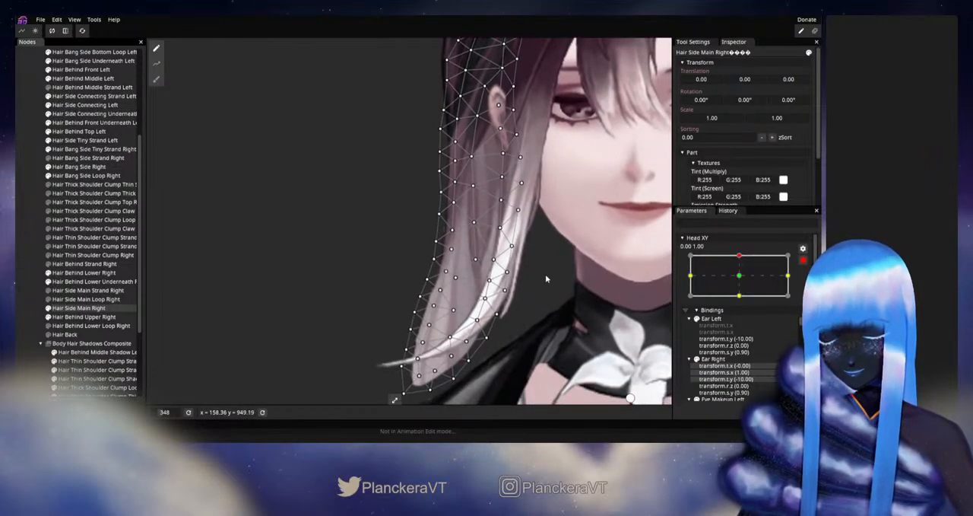
left_click(499, 262)
left_click(479, 263)
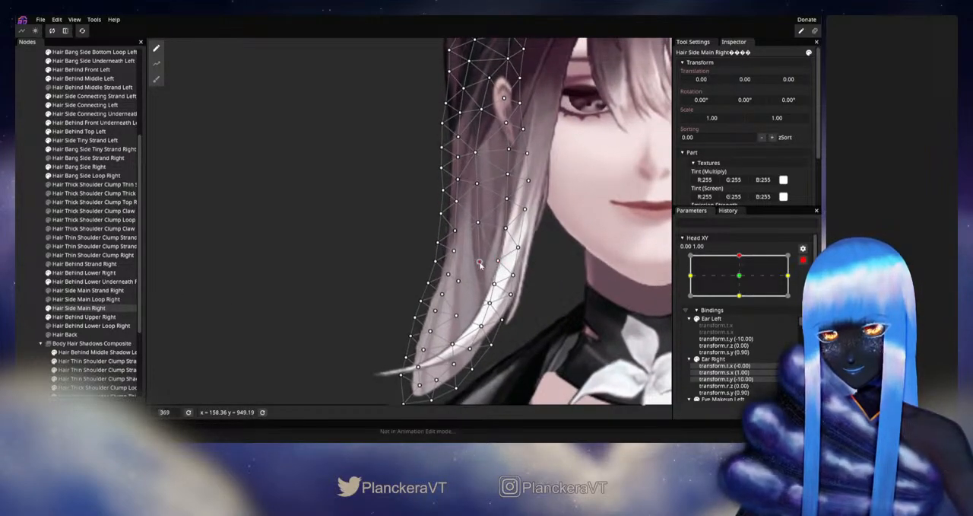
left_click(478, 223)
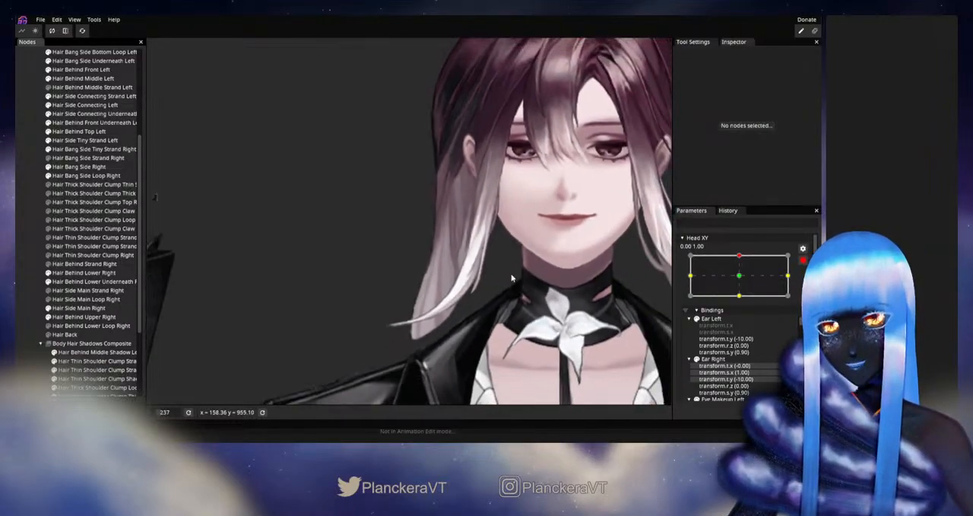
left_click(803, 259)
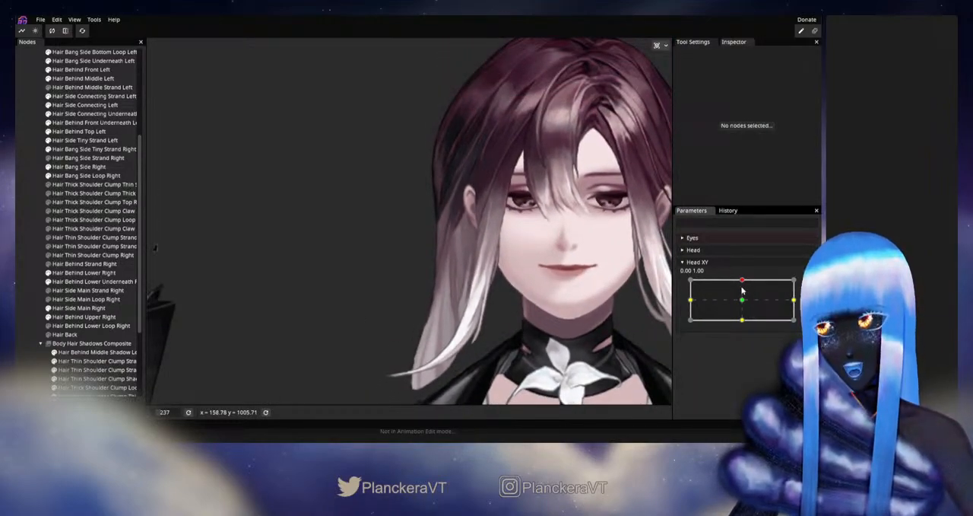
mouse_move(742, 290)
left_mouse_down()
mouse_move(742, 301)
mouse_move(744, 281)
left_mouse_up()
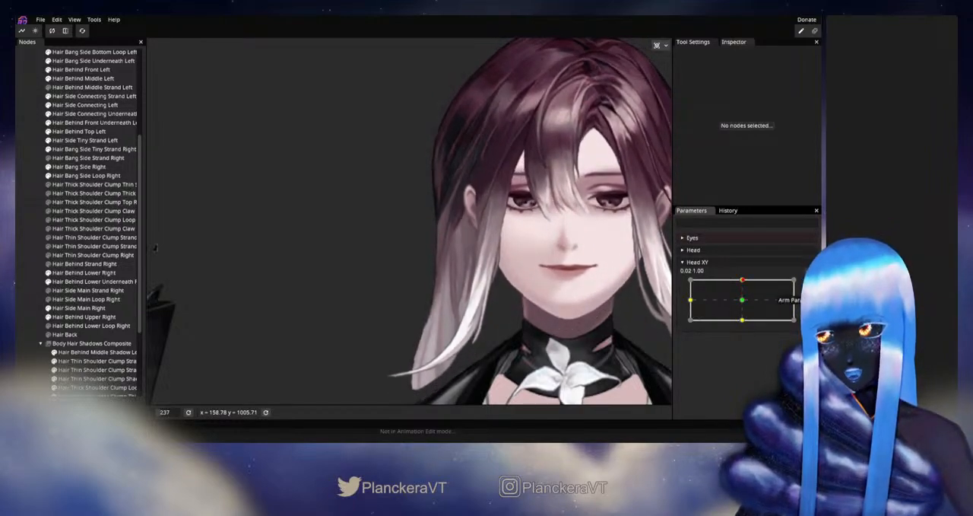
- At the armed up keypoint, shift the lower central Hair Side Main Right vertex slightly toward the face, then deselect, disarm and test Head XY
left_click(809, 284)
scroll(578, 293, "up", 1)
left_click_drag(578, 293, 570, 235)
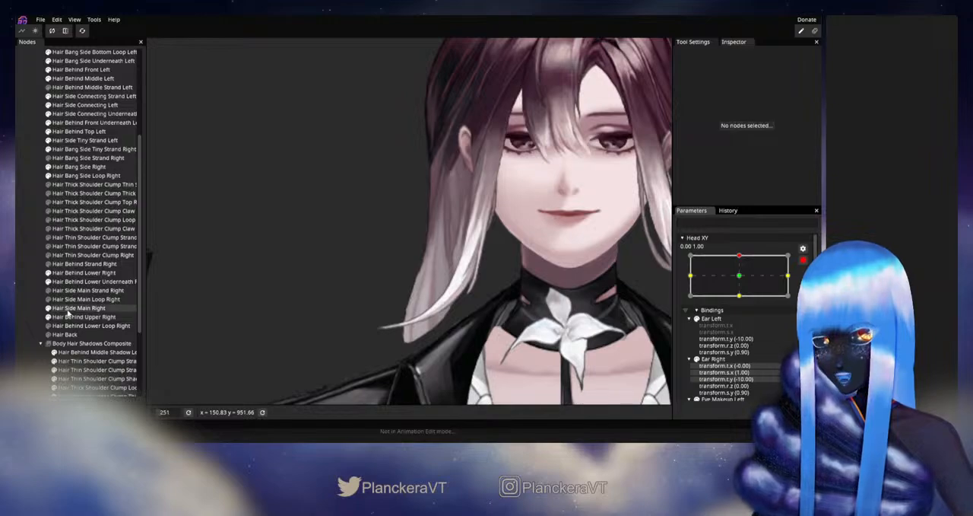
left_click(69, 309)
scroll(460, 278, "up", 5)
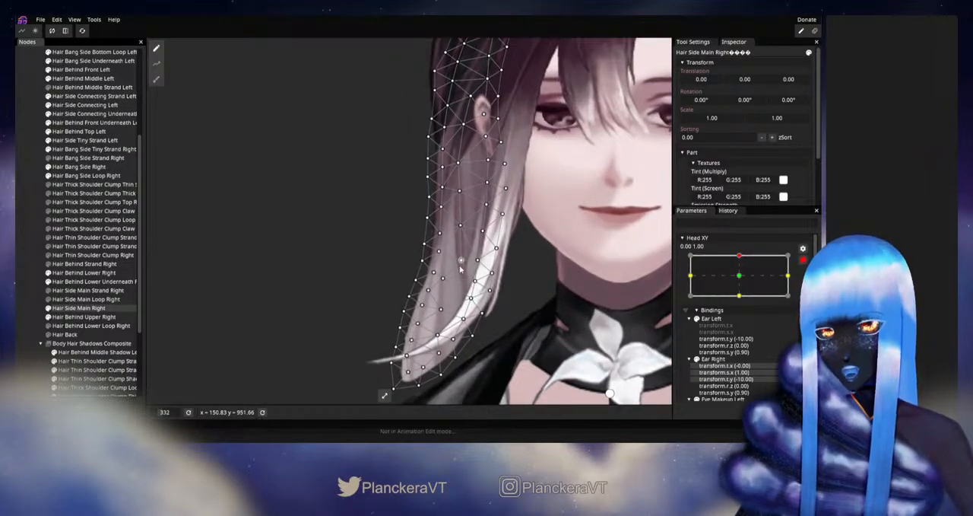
left_click_drag(463, 263, 467, 262)
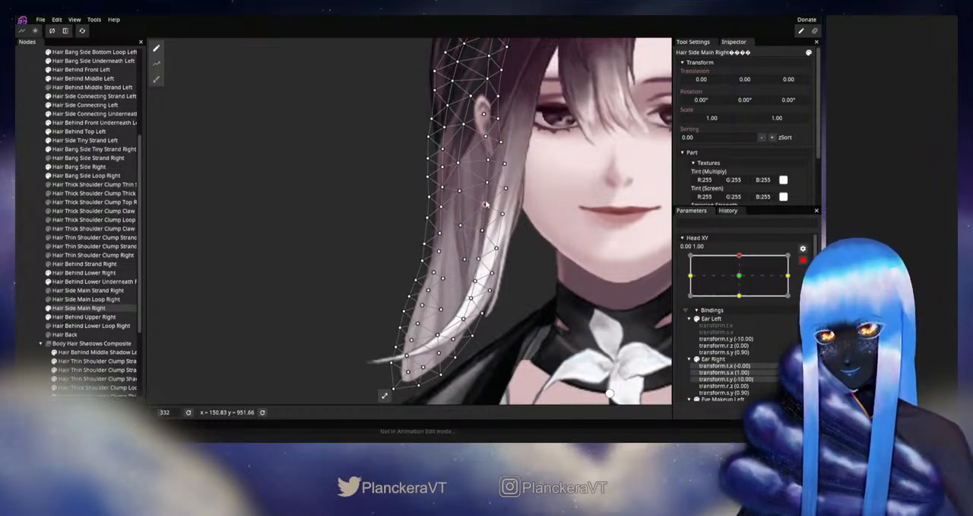
left_click(202, 295)
scroll(514, 304, "down", 3)
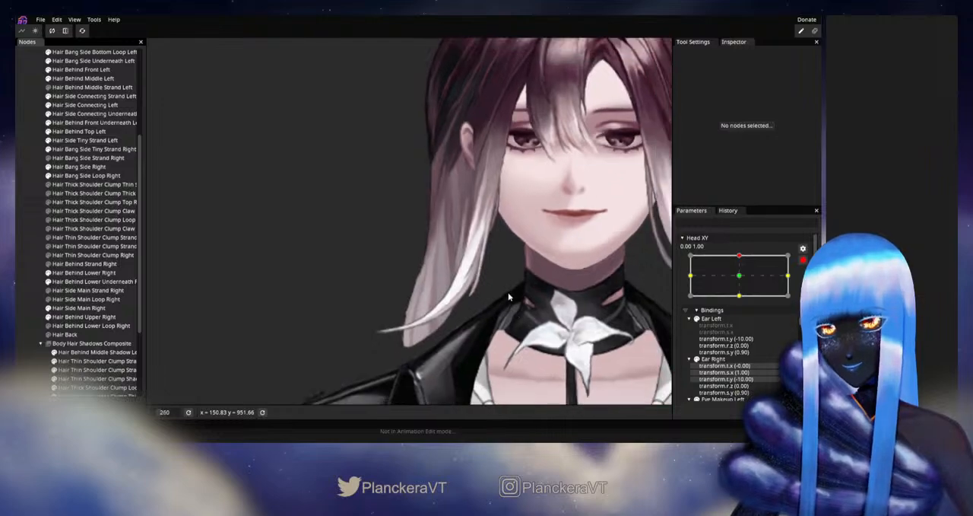
left_click_drag(514, 304, 521, 322)
left_click(803, 260)
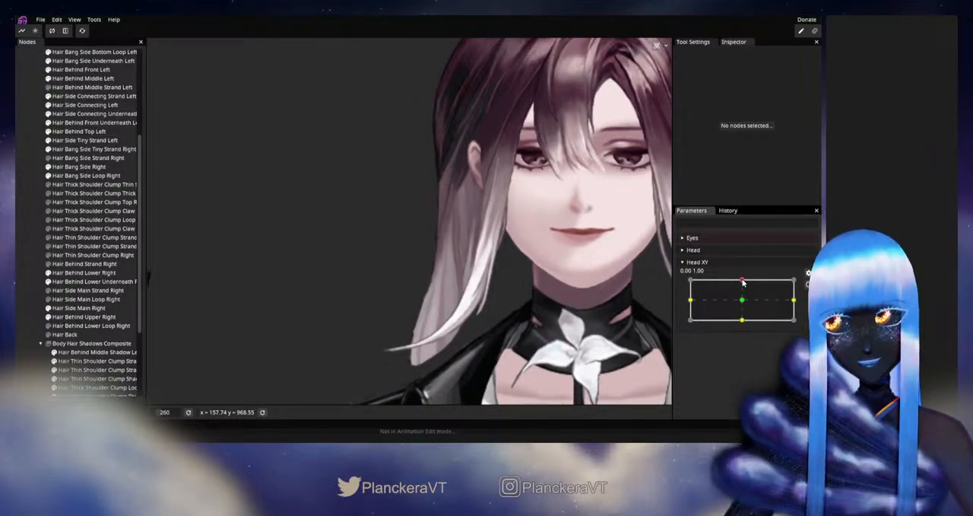
mouse_move(743, 283)
left_mouse_down()
mouse_move(764, 300)
mouse_move(744, 298)
mouse_move(743, 288)
mouse_move(743, 301)
mouse_move(746, 284)
left_mouse_up()
- Arm Head XY again, refine the Hair Side Main Right vertices along the upper white strand, then disarm and recheck the upward motion
left_click(810, 284)
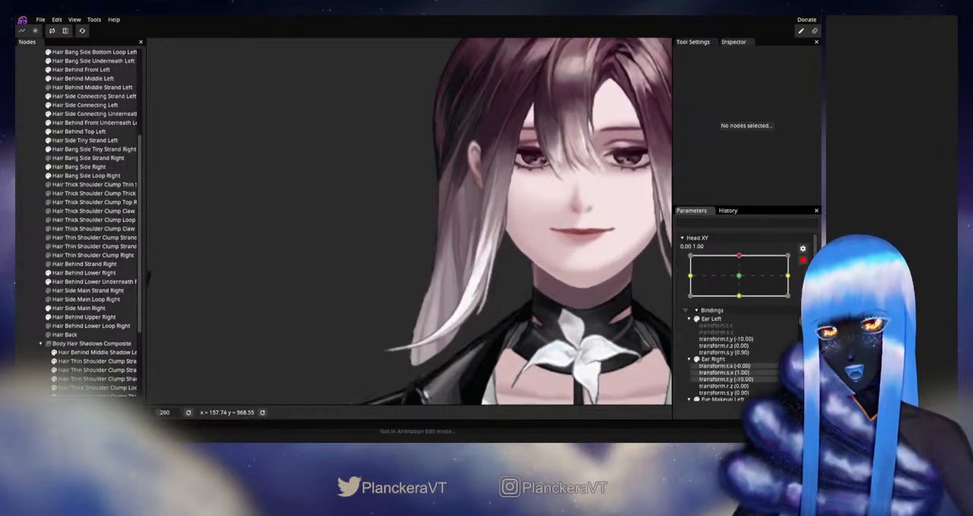
scroll(458, 295, "up", 2)
left_click(76, 307)
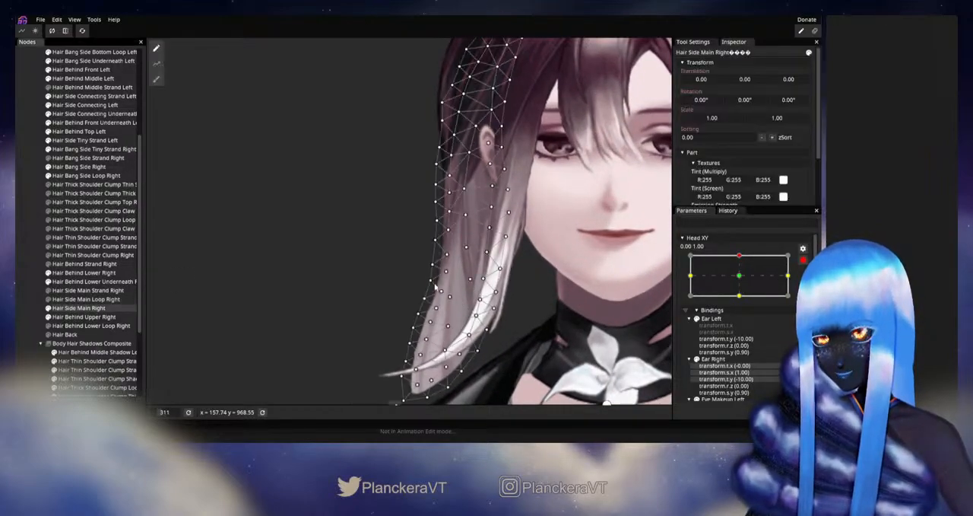
scroll(502, 259, "up", 2)
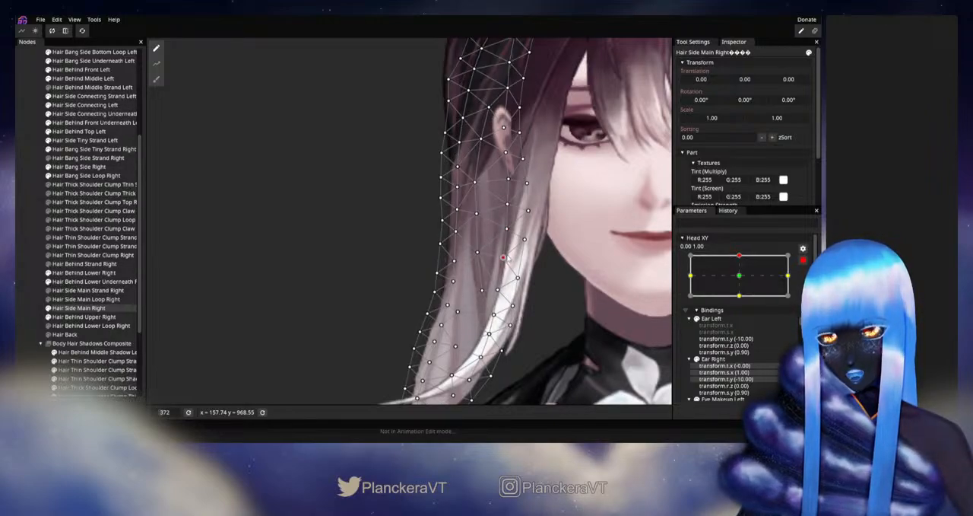
left_click(18, 268)
scroll(546, 306, "down", 3)
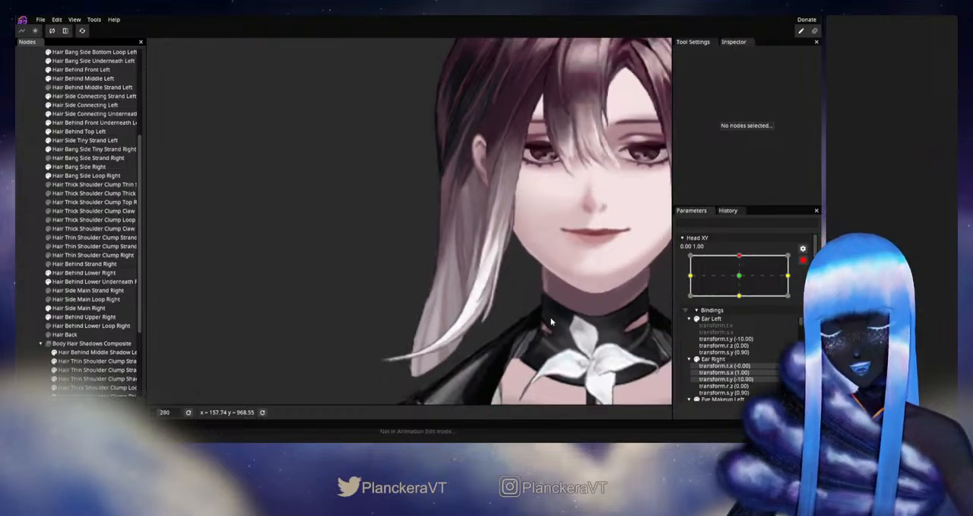
scroll(542, 302, "down", 1)
left_click(803, 260)
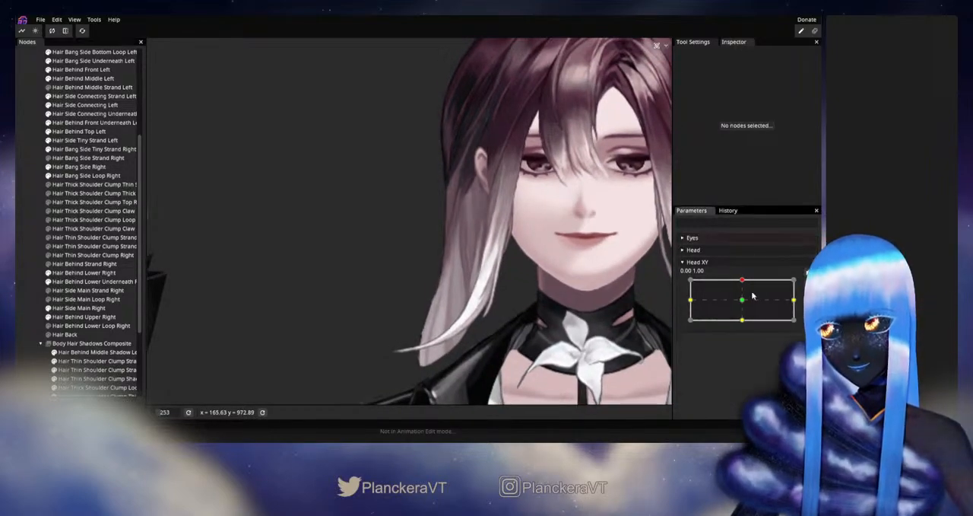
mouse_move(743, 280)
left_mouse_down()
mouse_move(743, 300)
mouse_move(744, 291)
left_mouse_up()
mouse_move(744, 286)
left_mouse_down()
mouse_move(745, 306)
mouse_move(745, 283)
left_mouse_up()
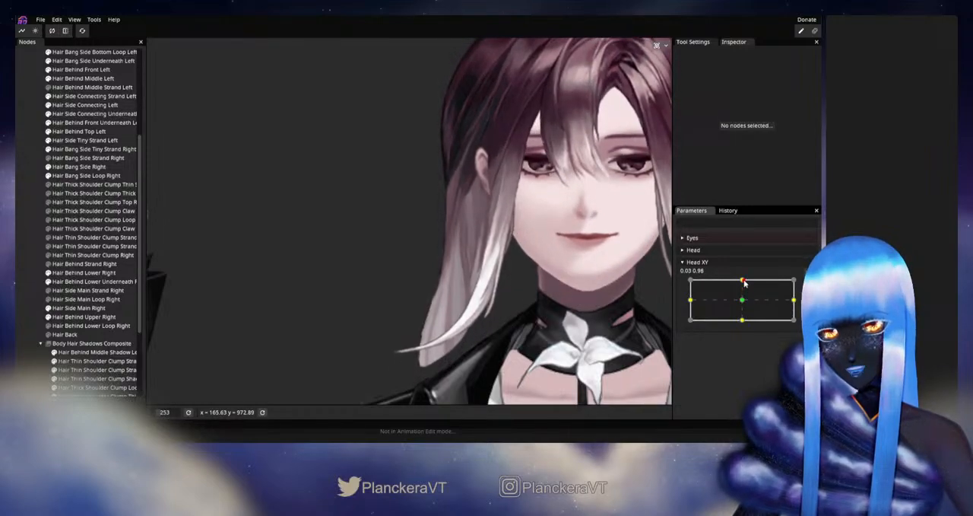
- Rearm the up keypoint, correct the two central Hair Side Main Right vertices well below the earlobe, then deselect, disarm and preview
left_click(808, 285)
scroll(387, 275, "up", 5)
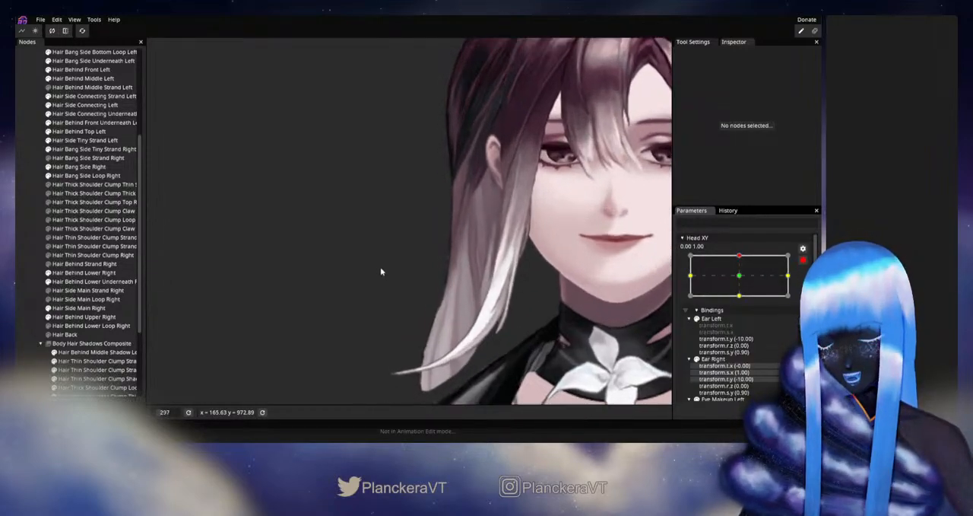
left_click(78, 307)
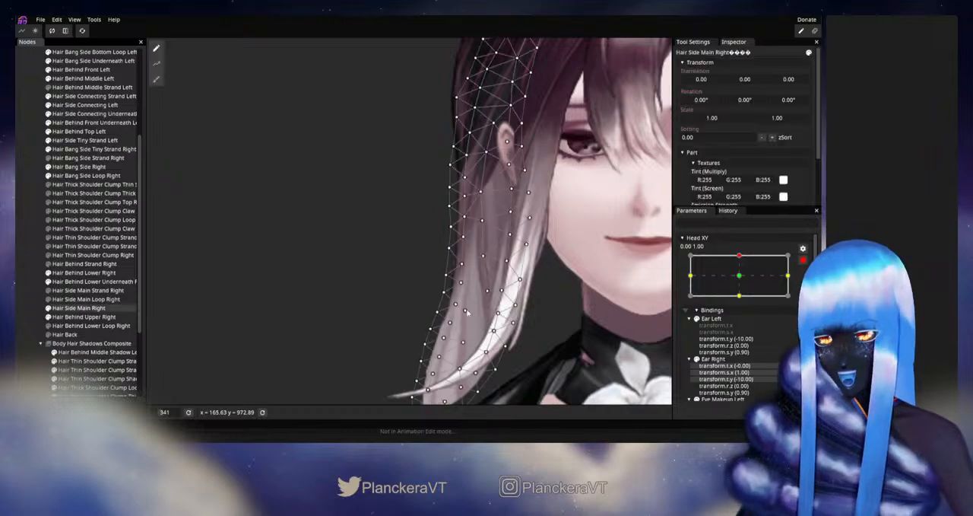
scroll(493, 297, "up", 2)
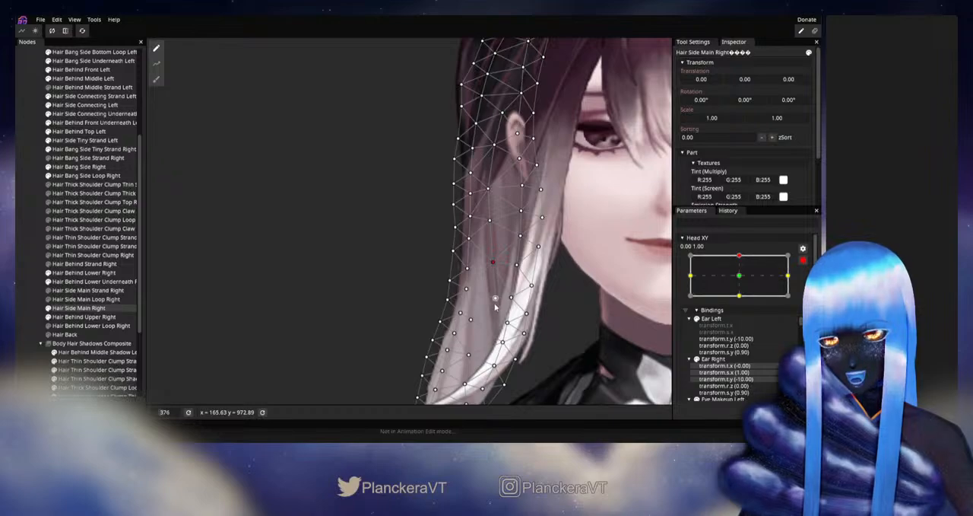
left_click(314, 310)
scroll(314, 310, "down", 2)
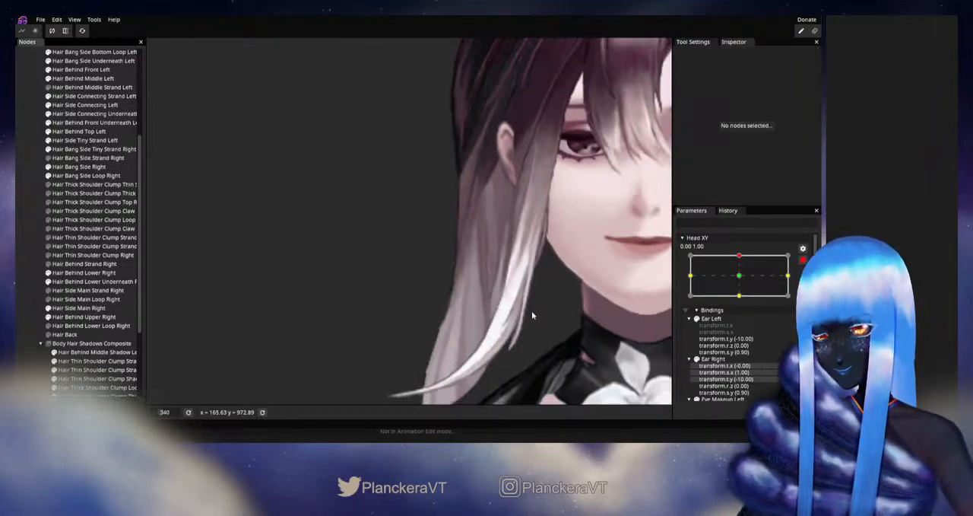
left_click(804, 262)
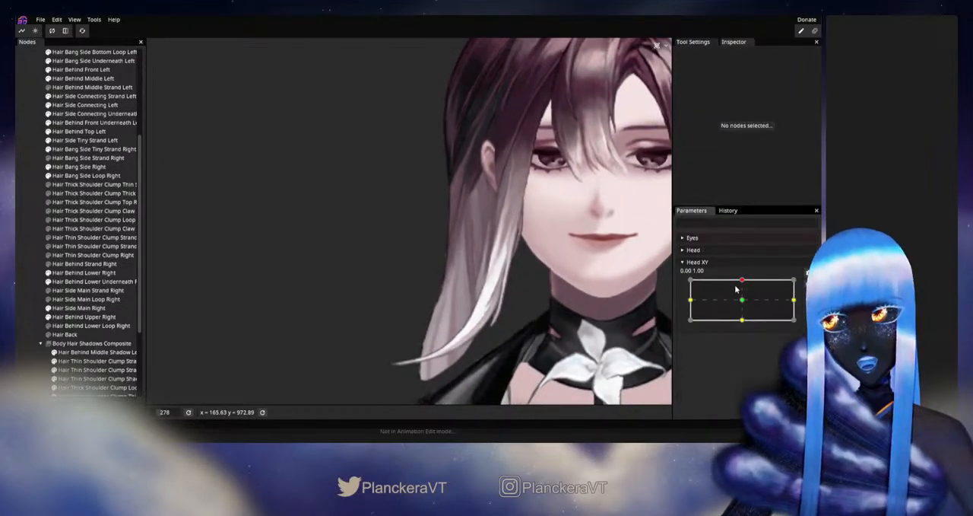
mouse_move(743, 283)
left_mouse_down()
mouse_move(746, 303)
mouse_move(746, 281)
left_mouse_up()
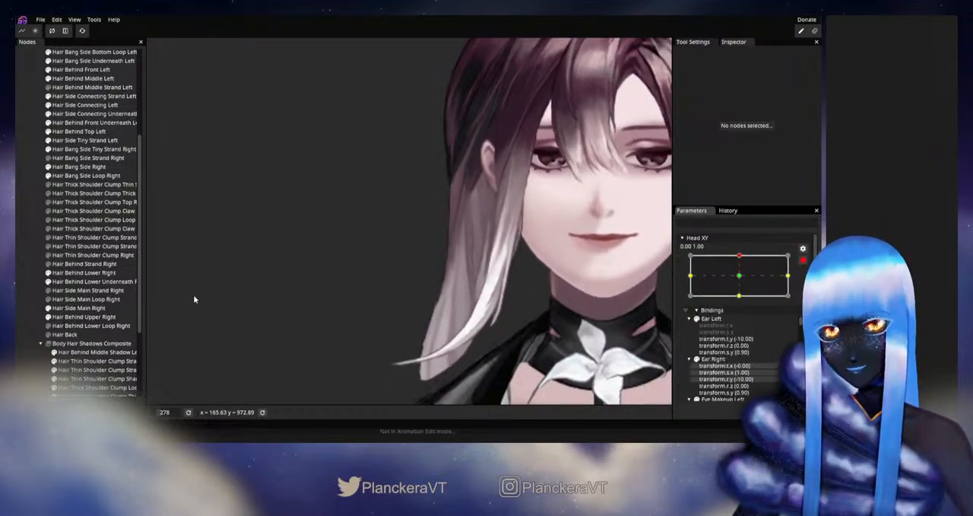
- With Head XY armed up, fine-tune the lower central vertex of Hair Side Main Right, then disarm and test the motion again
left_click(80, 308)
scroll(510, 238, "up", 3)
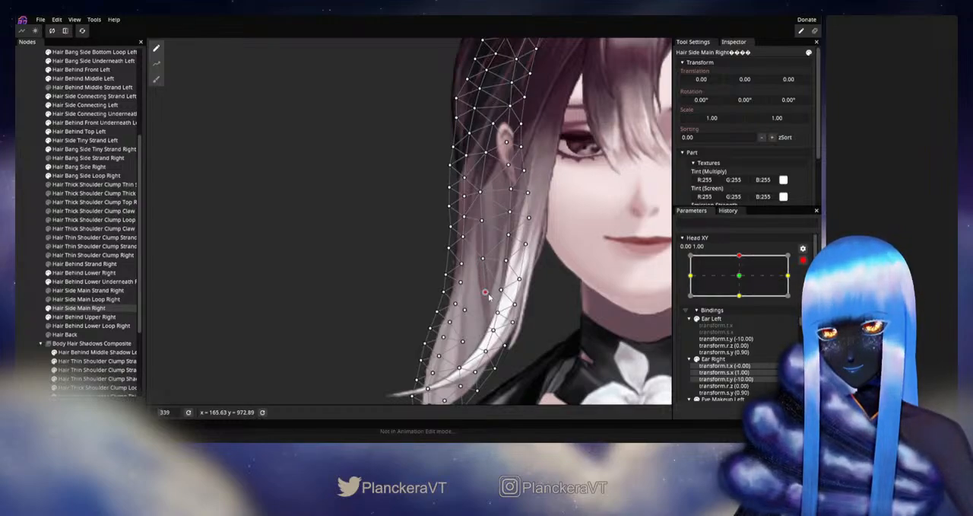
left_click(35, 299)
scroll(512, 335, "down", 1)
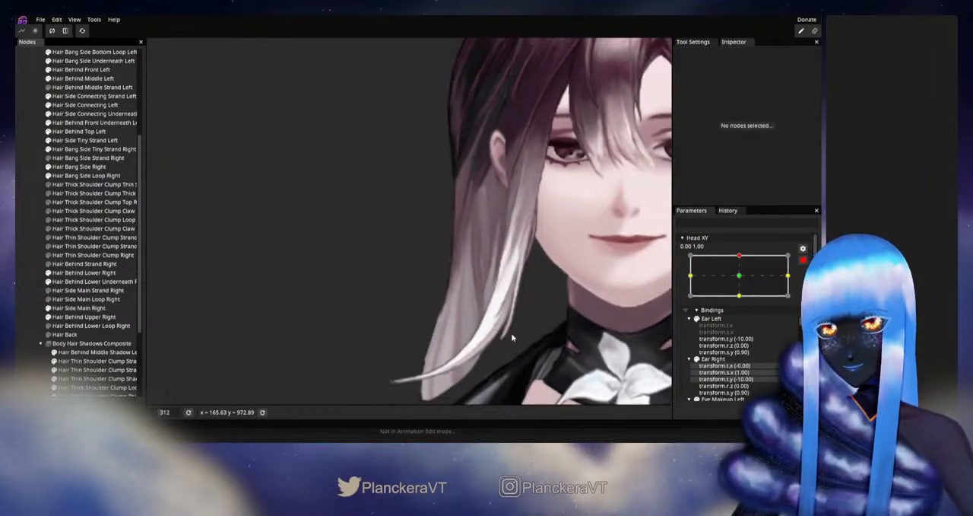
scroll(512, 335, "down", 2)
left_click(804, 260)
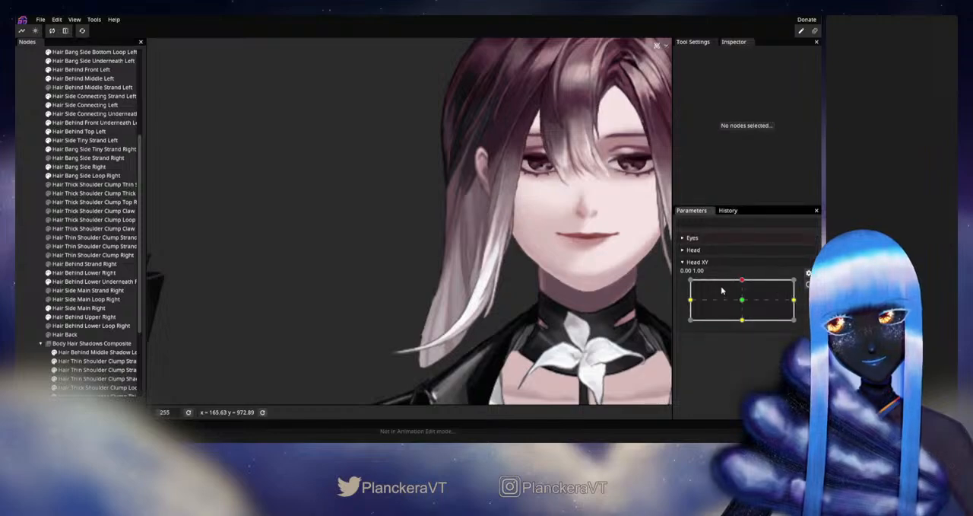
mouse_move(742, 284)
left_mouse_down()
mouse_move(743, 304)
mouse_move(744, 281)
left_mouse_up()
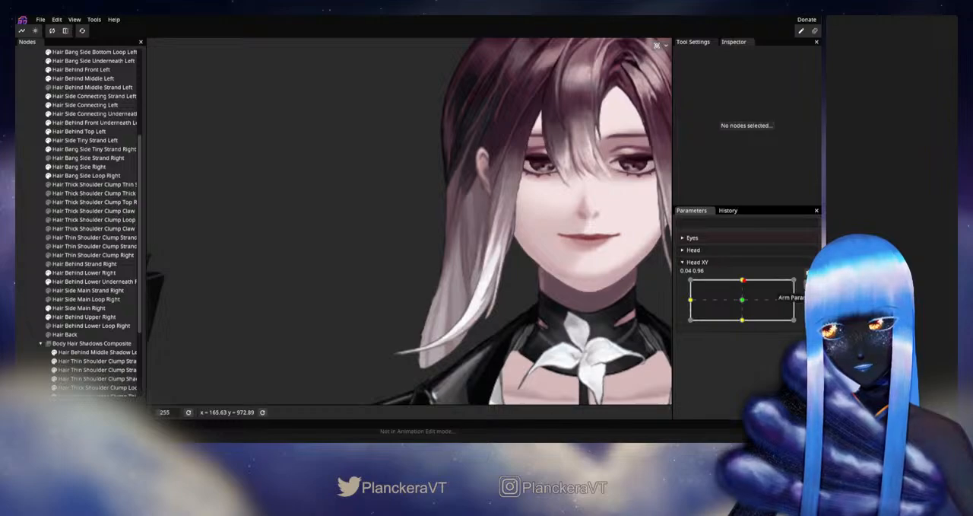
- At the armed up keypoint, adjust the central Hair Side Main Right vertex diagonally below the earlobe, then deselect, disarm and test Head XY
left_click(79, 308)
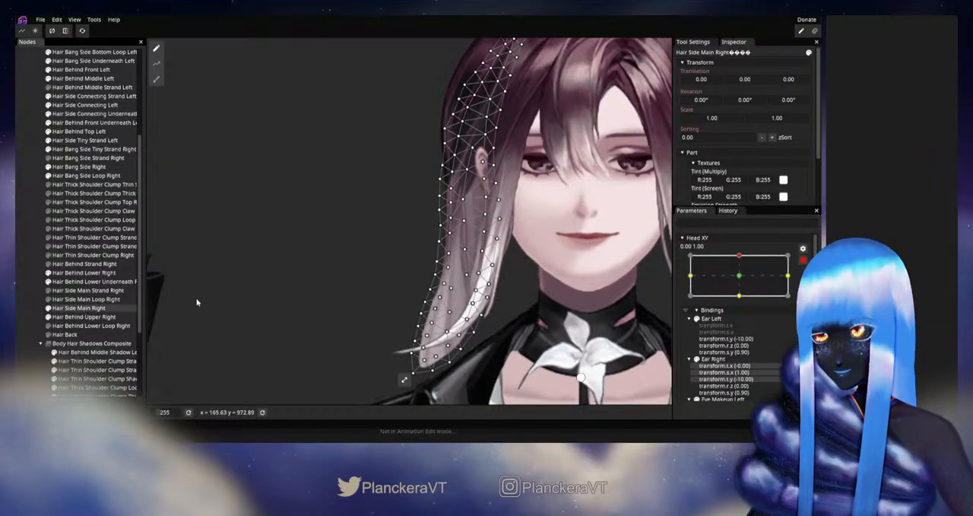
scroll(449, 283, "up", 5)
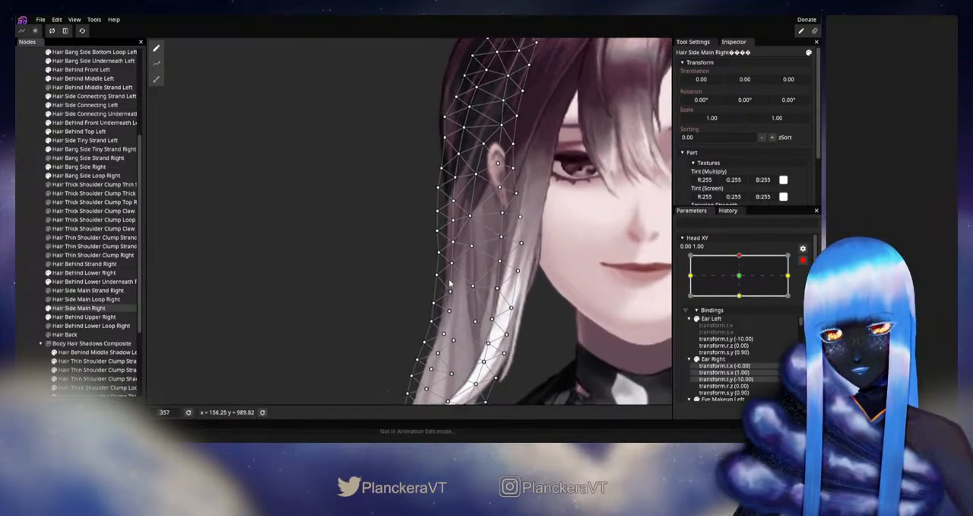
scroll(449, 283, "up", 3)
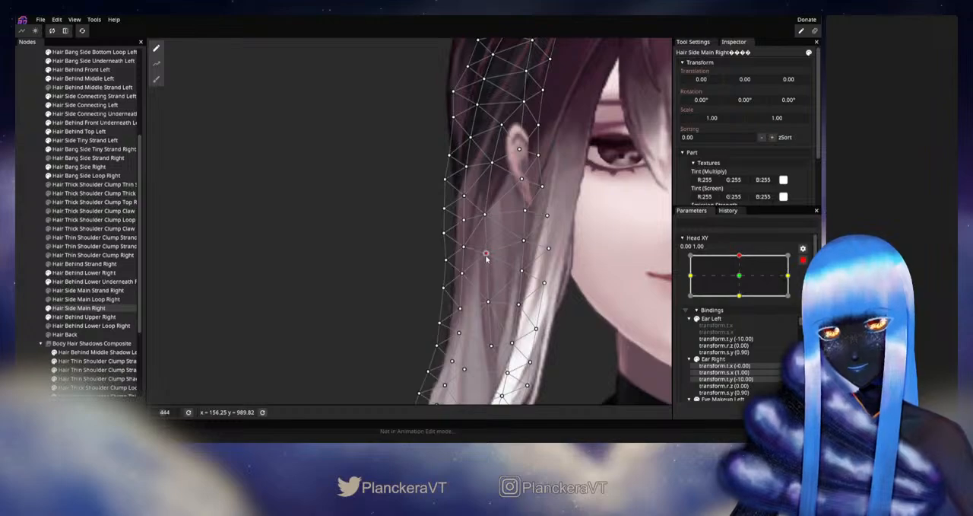
left_click(29, 286)
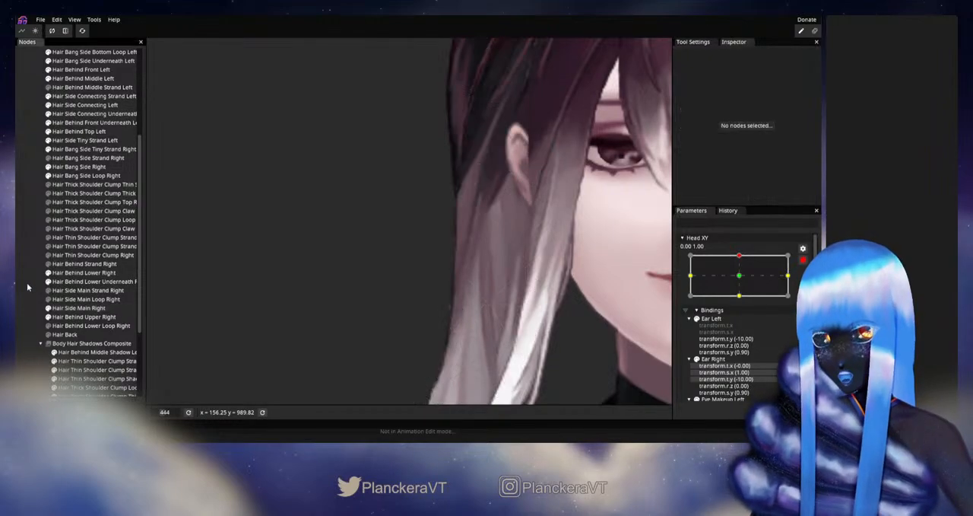
scroll(551, 330, "down", 4)
scroll(551, 330, "down", 3)
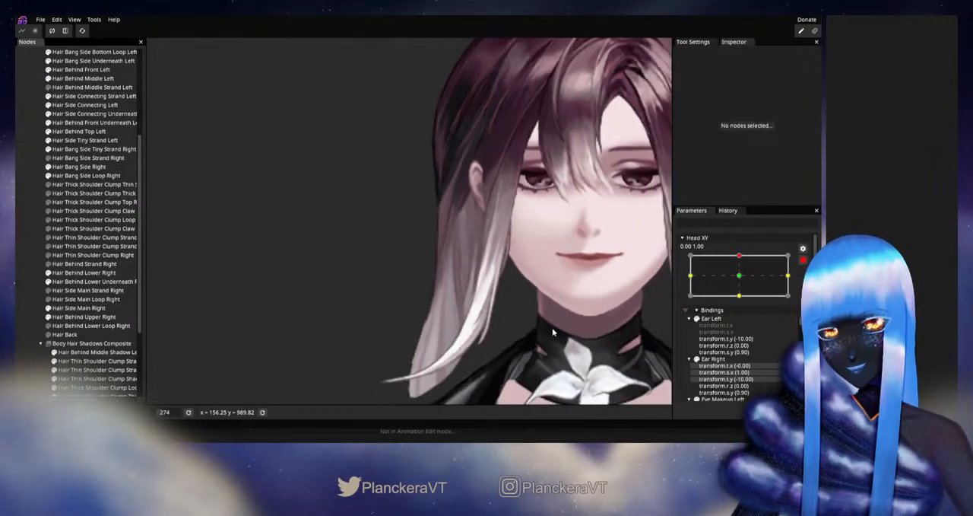
left_click(802, 261)
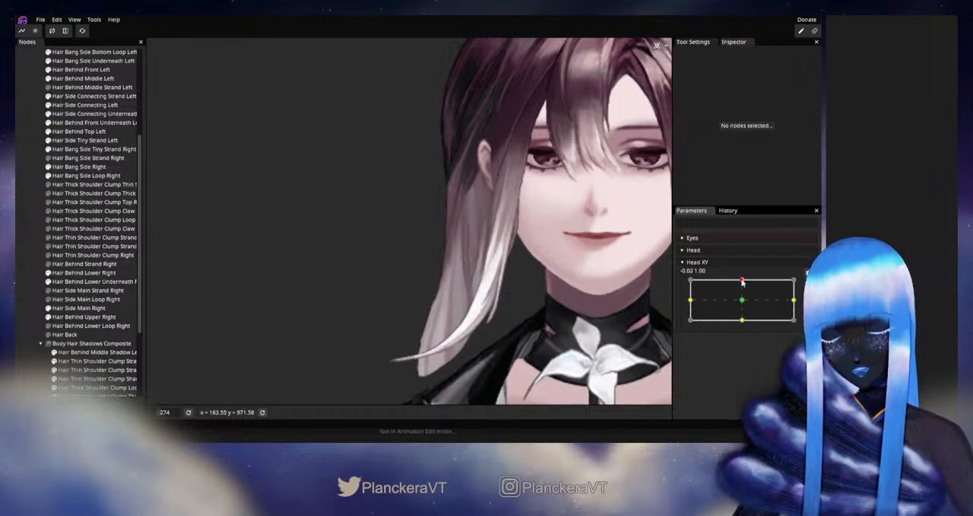
mouse_move(743, 282)
left_mouse_down()
mouse_move(743, 301)
mouse_move(744, 280)
left_mouse_up()
- Rearm Head XY up, nudge the Hair Side Main Right vertices directly under the earlobe, then disarm and preview the upward motion
left_click(807, 272)
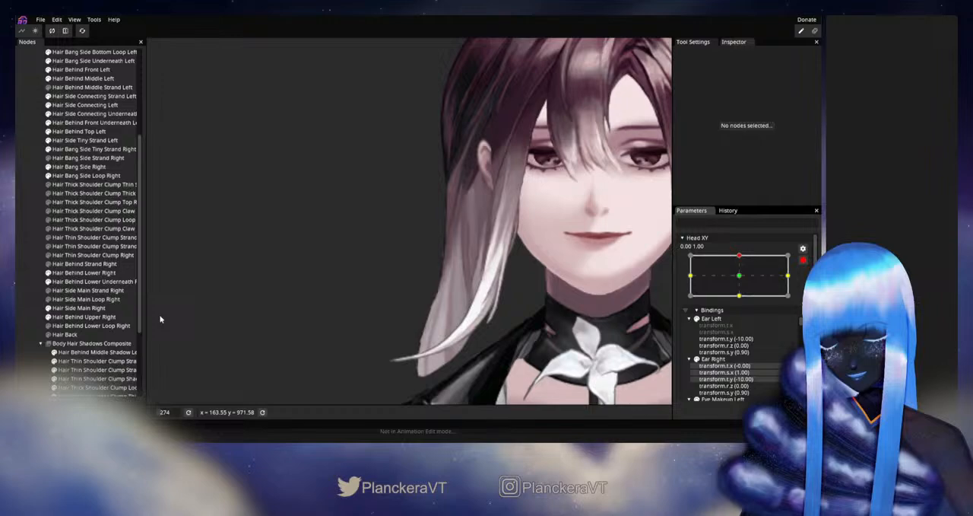
left_click(79, 307)
scroll(529, 255, "up", 1)
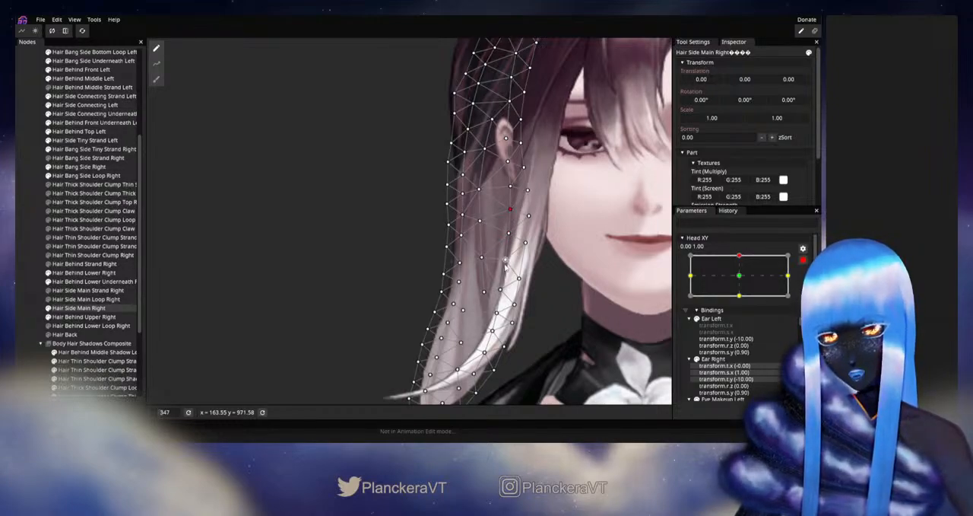
left_click(229, 311)
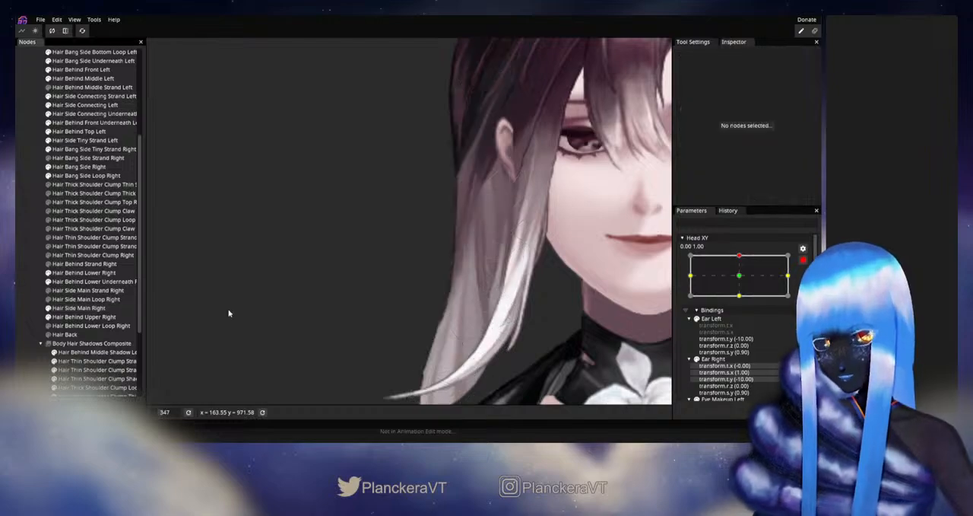
scroll(577, 324, "down", 2)
scroll(595, 299, "down", 2)
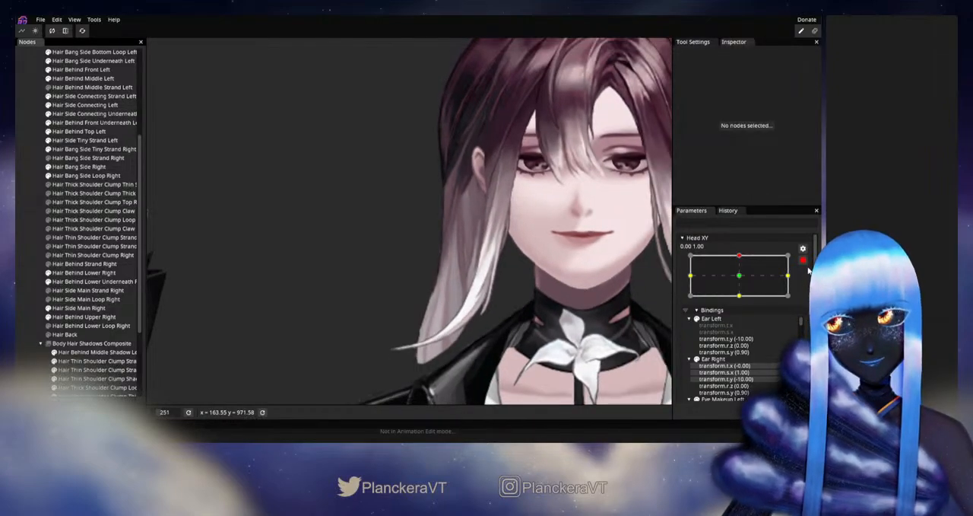
left_click(803, 260)
mouse_move(745, 282)
left_mouse_down()
mouse_move(743, 306)
mouse_move(747, 282)
left_mouse_up()
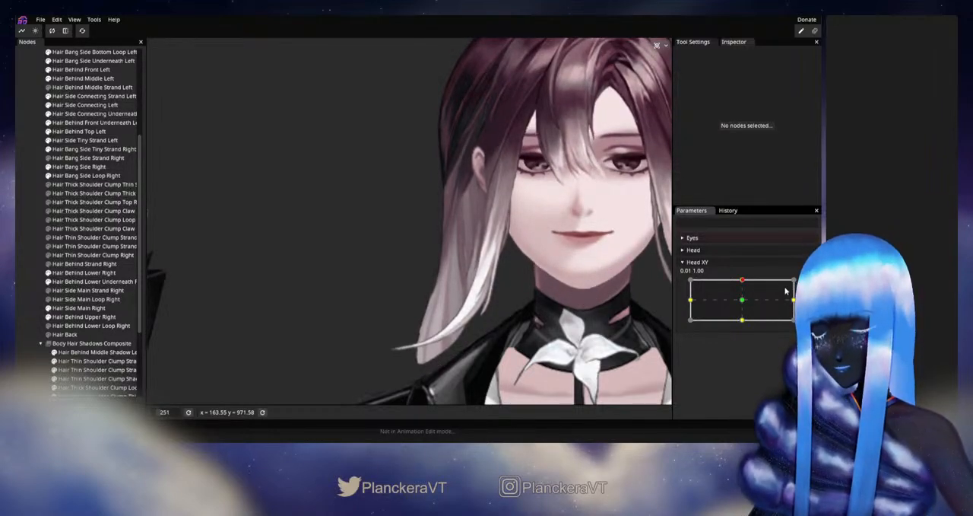
- Arm the up keypoint, refine the Hair Side Main Right vertex at the white strand's upper end, then disarm, test Head XY and save
left_click(809, 284)
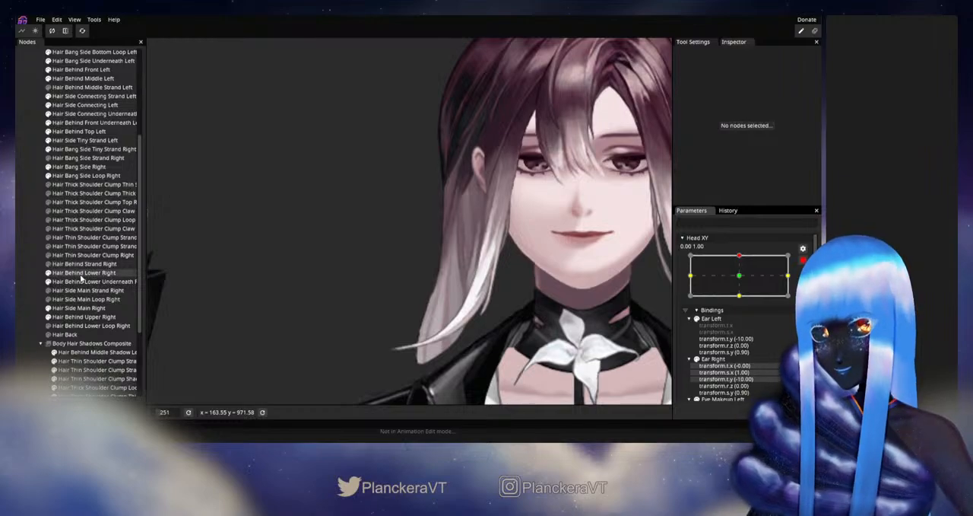
left_click(89, 306)
scroll(523, 227, "up", 5)
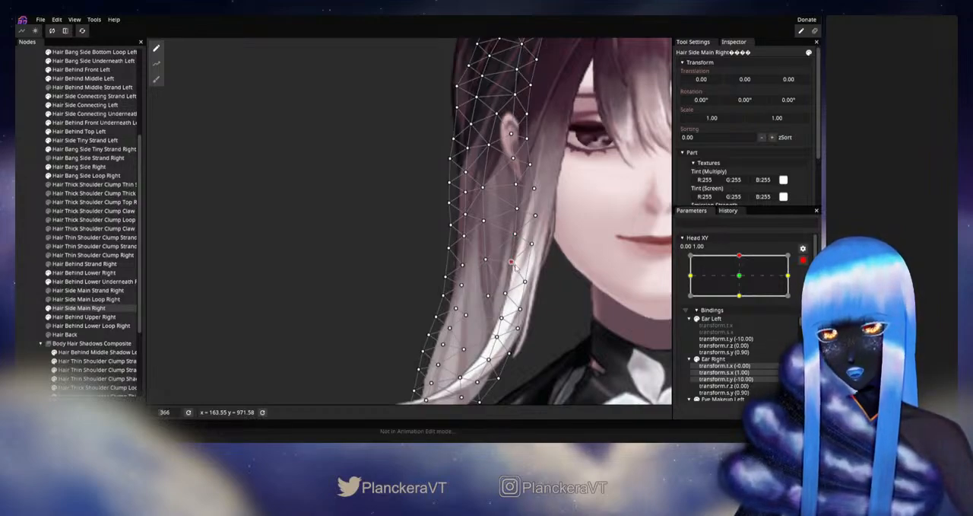
left_click(30, 270)
scroll(588, 285, "down", 3)
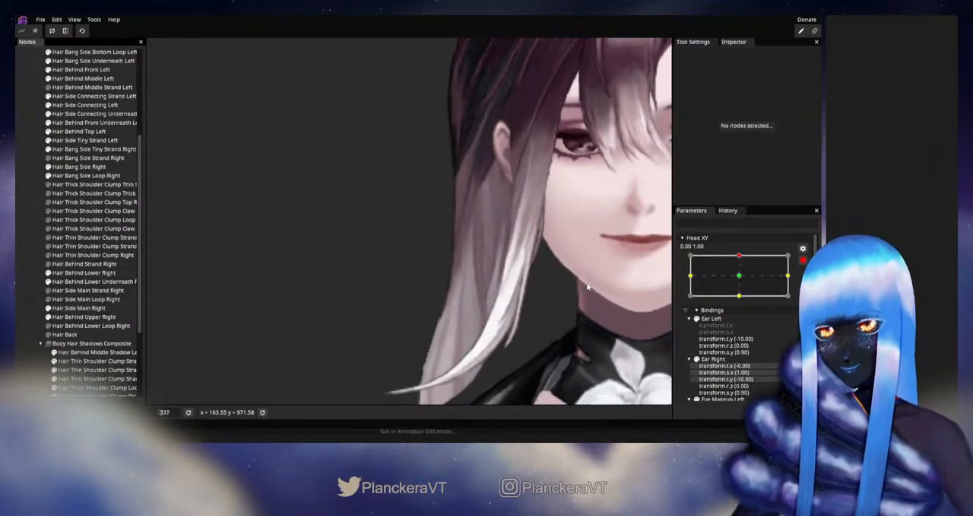
left_click(806, 261)
scroll(519, 289, "down", 1)
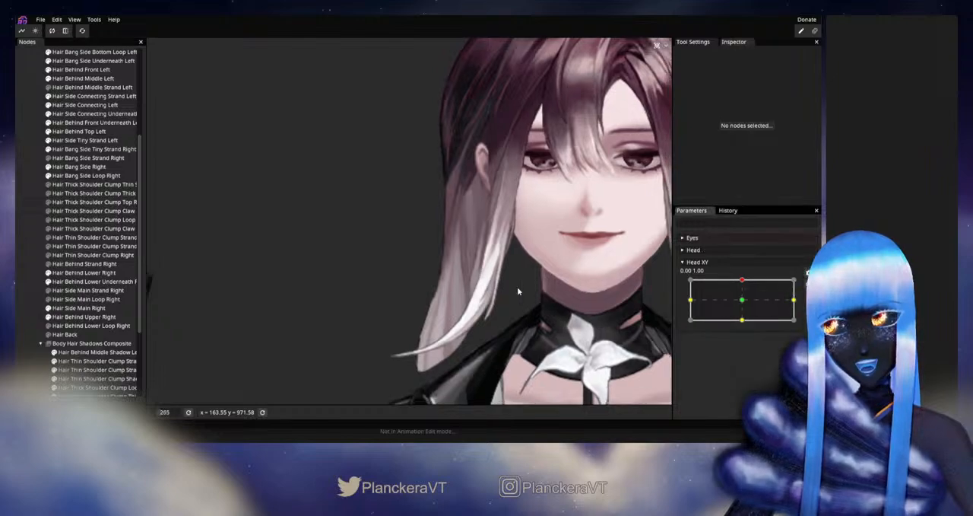
mouse_move(743, 282)
left_mouse_down()
mouse_move(743, 303)
mouse_move(743, 280)
left_mouse_up()
key("ctrl+s")
- With Head XY armed up, correct the Hair Side Main Right vertex along the white strand's inner edge, then disarm and recheck the motion
left_click(809, 283)
scroll(315, 303, "up", 1)
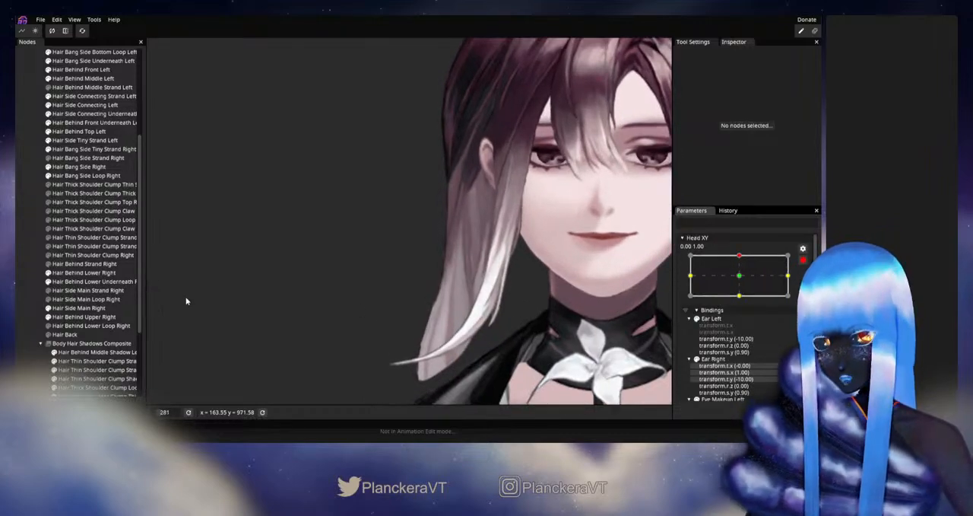
left_click(69, 308)
scroll(527, 290, "up", 10)
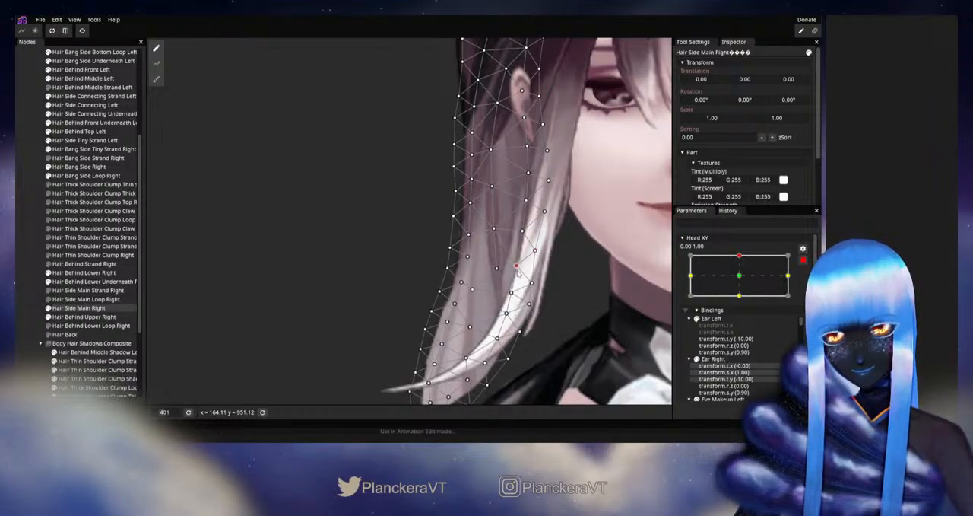
left_click(293, 315)
scroll(553, 300, "down", 2)
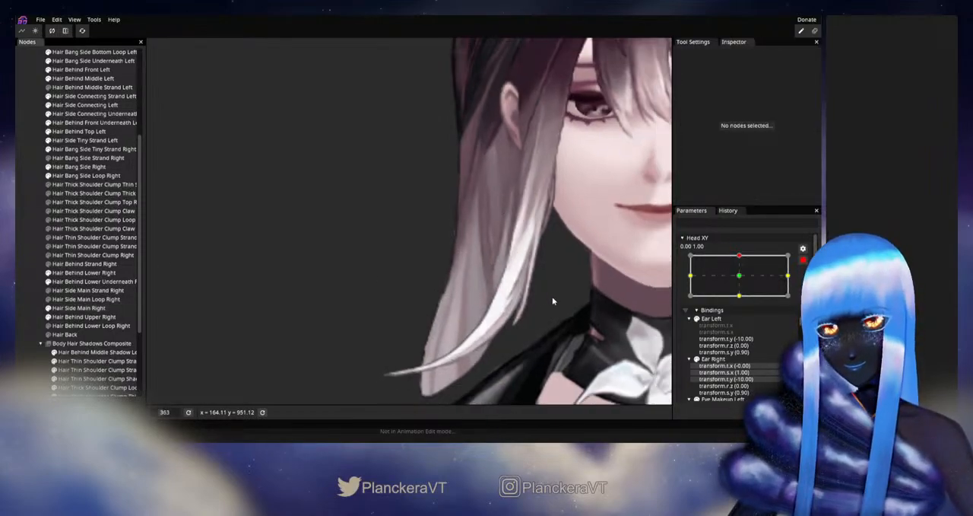
left_click(804, 263)
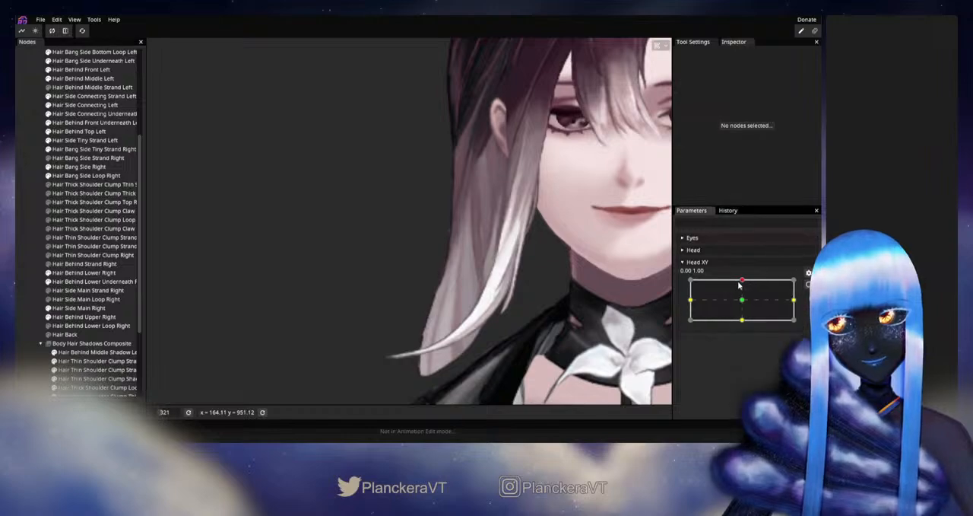
mouse_move(742, 280)
left_mouse_down()
mouse_move(743, 302)
mouse_move(743, 280)
left_mouse_up()
- Rearm the up keypoint, adjust the face-side edge vertex of Hair Side Main Right beside the white strand, then disarm and test Head XY
left_click(808, 273)
scroll(464, 294, "up", 3)
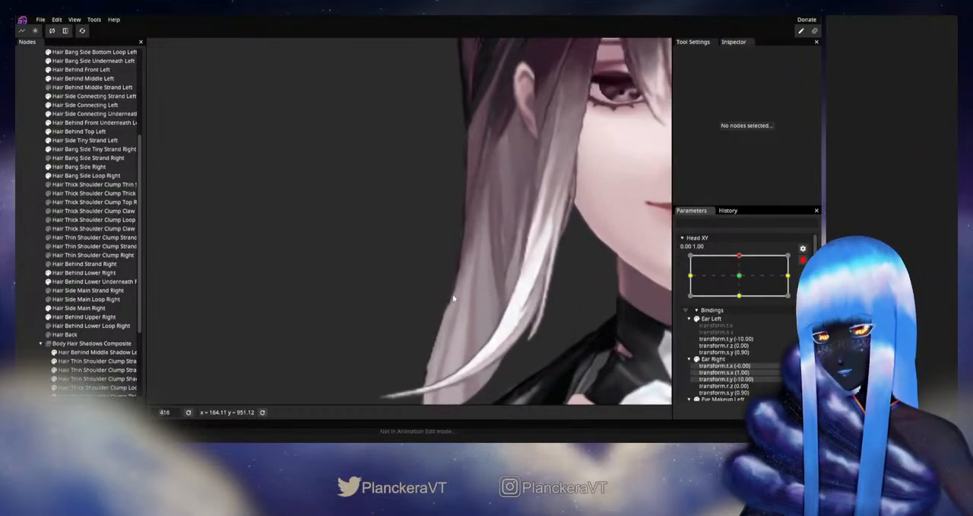
left_click(80, 308)
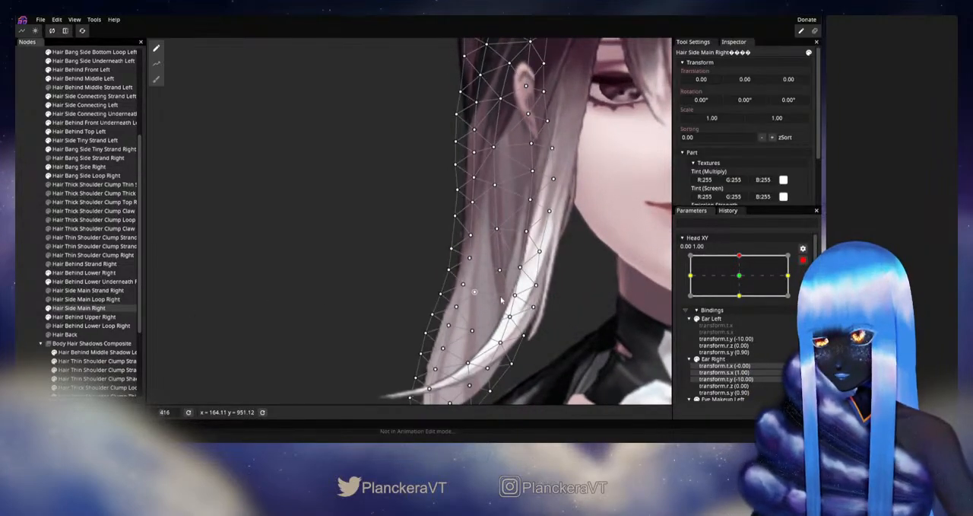
scroll(536, 275, "up", 2)
left_click(534, 271)
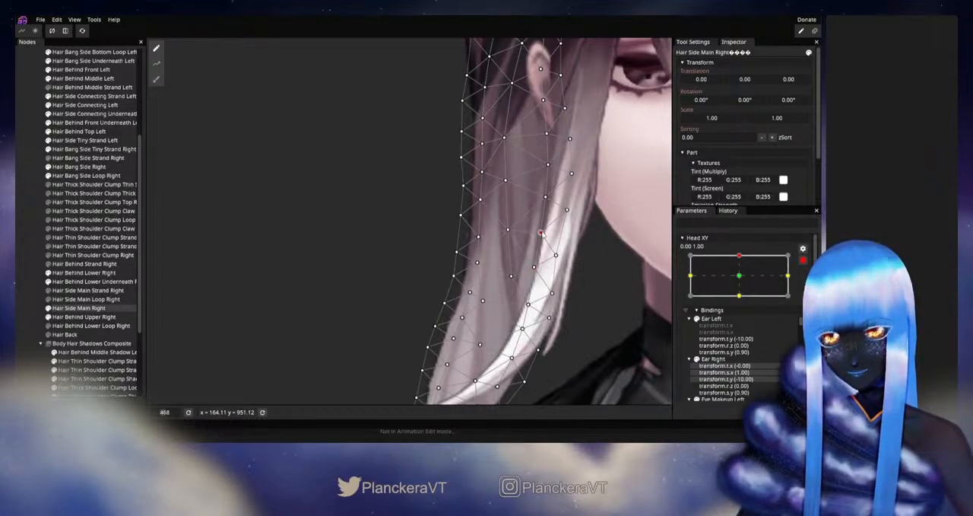
left_click(31, 281)
scroll(543, 285, "down", 6)
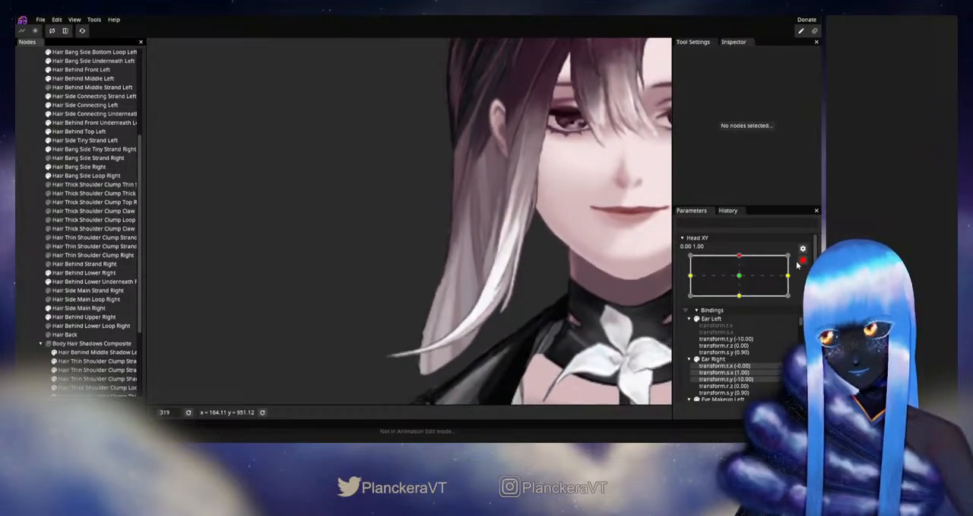
left_click(801, 261)
mouse_move(743, 281)
left_mouse_down()
mouse_move(743, 301)
mouse_move(743, 280)
left_mouse_up()
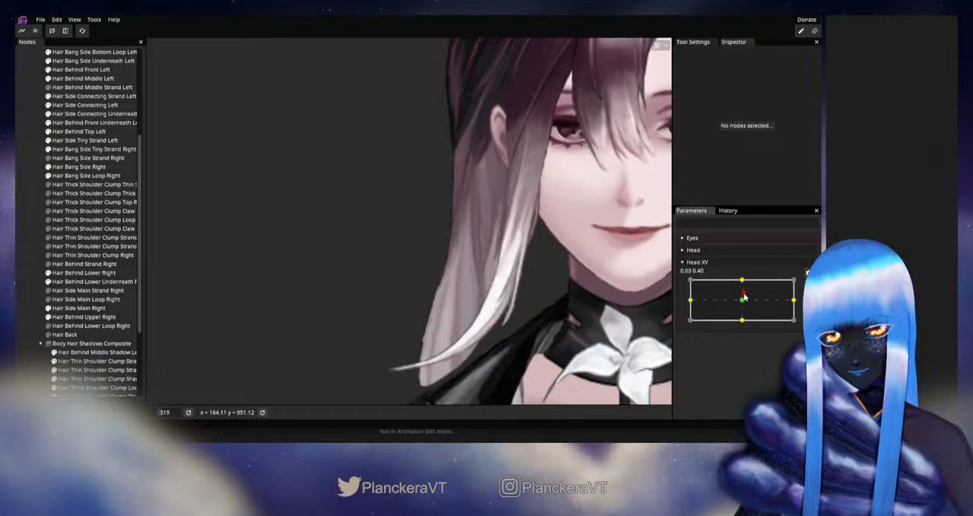
- Check the disarmed Hair Side Main Right mesh between up and neutral, then hide Hair Bang Side Right and preview Head XY upward
left_click(80, 307)
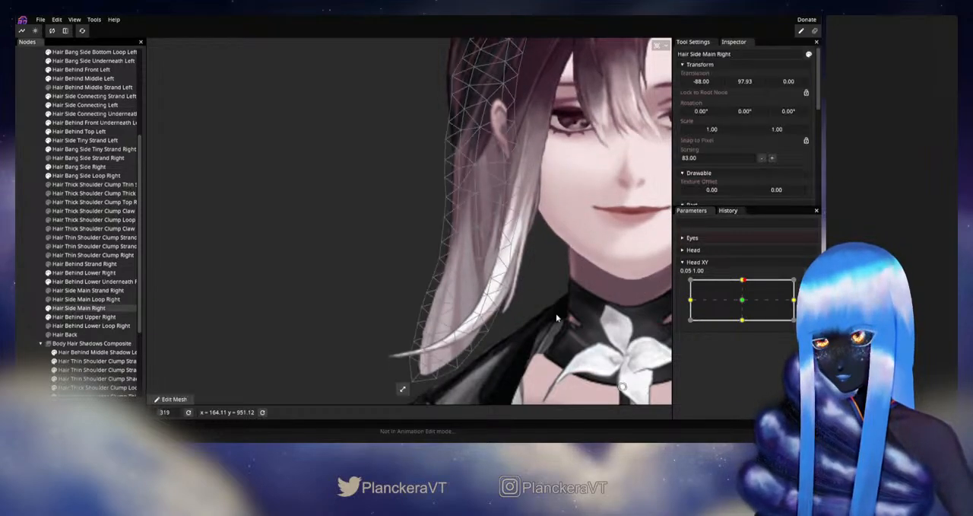
scroll(551, 295, "up", 3)
left_click_drag(552, 295, 543, 276)
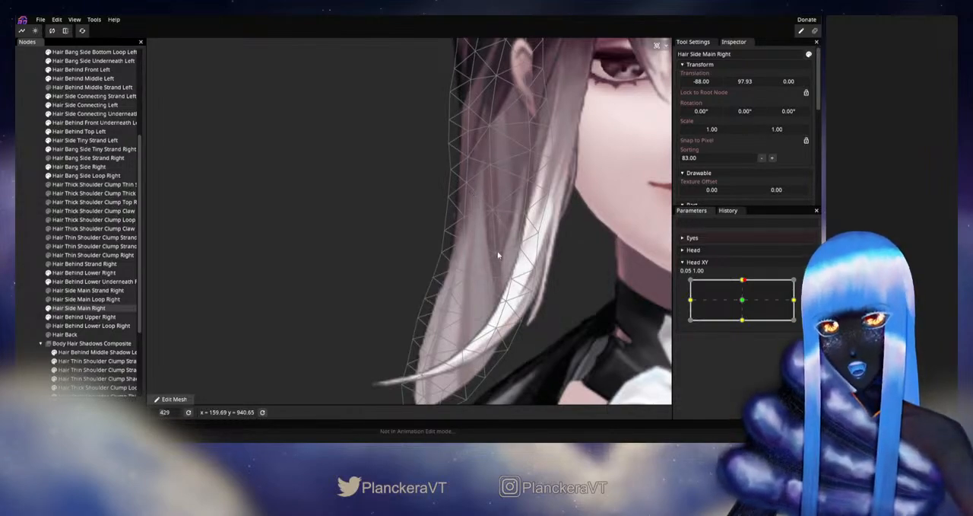
left_click_drag(743, 283, 743, 300)
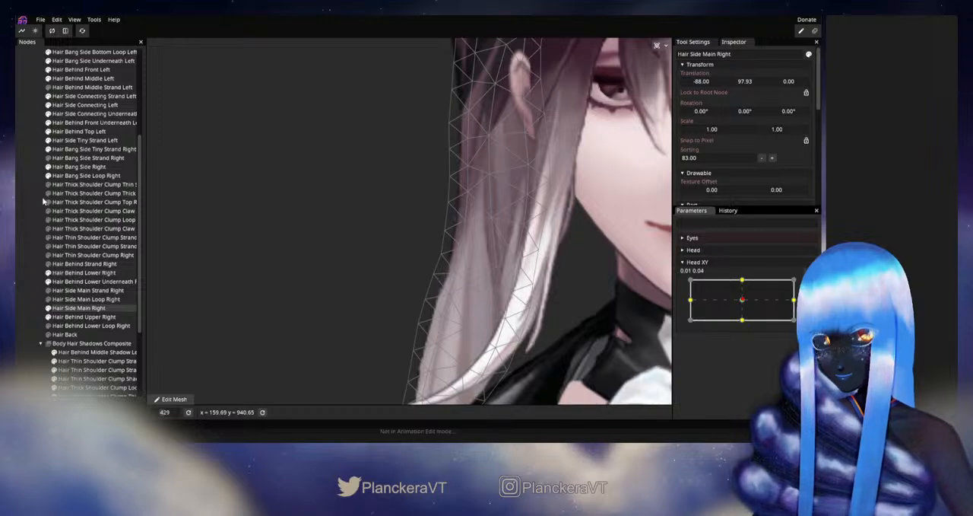
left_click(48, 168)
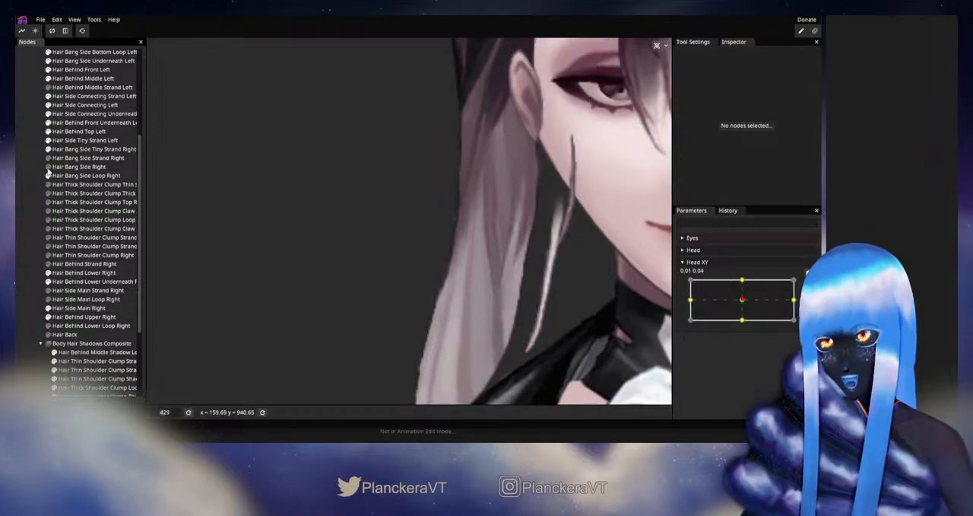
left_click_drag(745, 301, 744, 279)
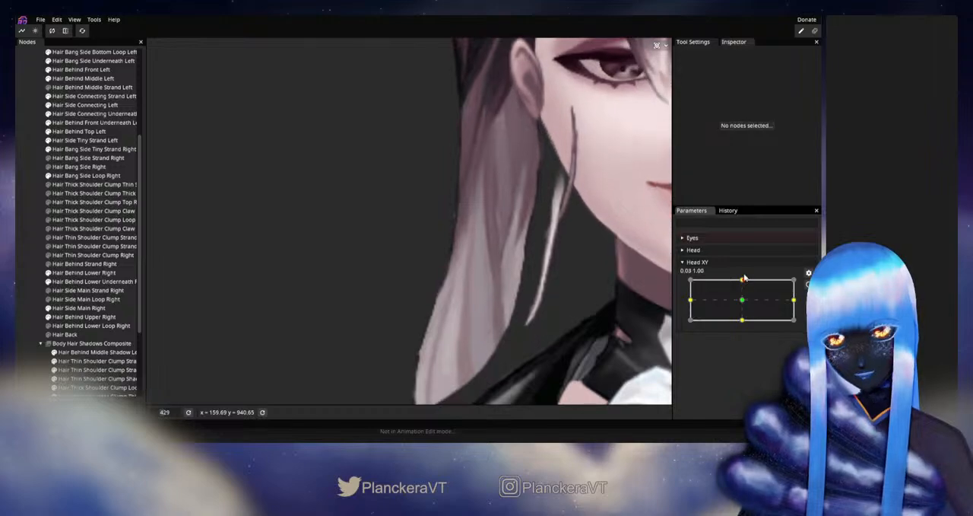
- Arm Head XY up, refine the exposed face-side edge vertices of Hair Side Main Right below the ear, then deselect, disarm and test the motion
left_click(808, 283)
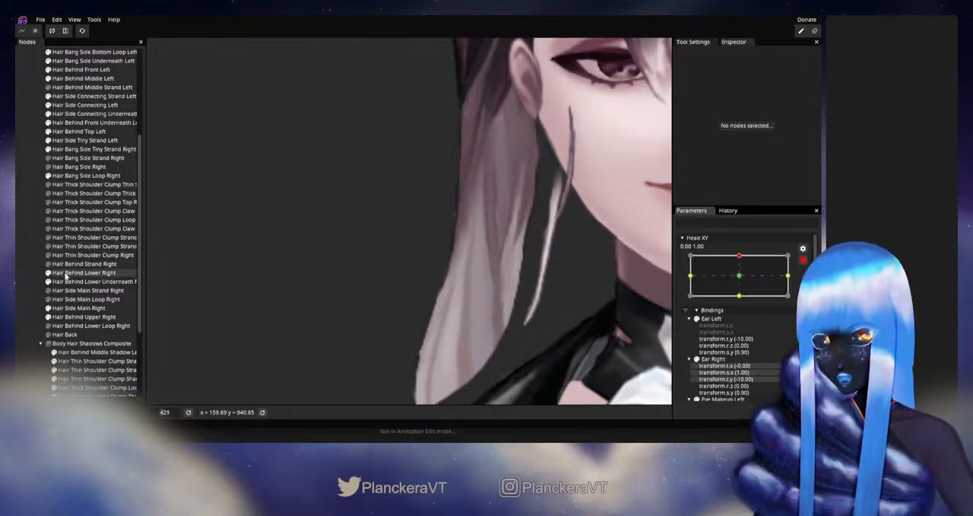
left_click(74, 308)
left_click_drag(438, 228, 324, 325)
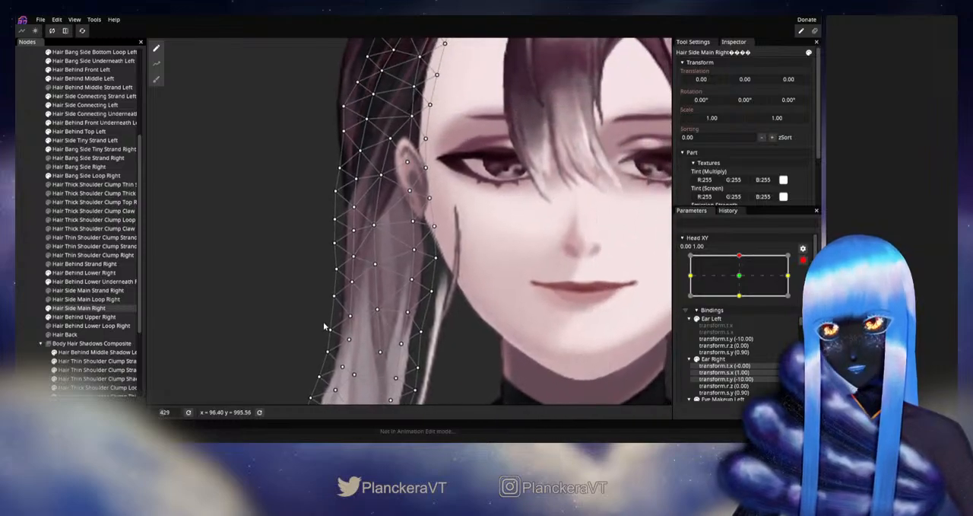
left_click_drag(457, 362, 515, 264)
scroll(498, 307, "up", 1)
scroll(476, 241, "up", 1)
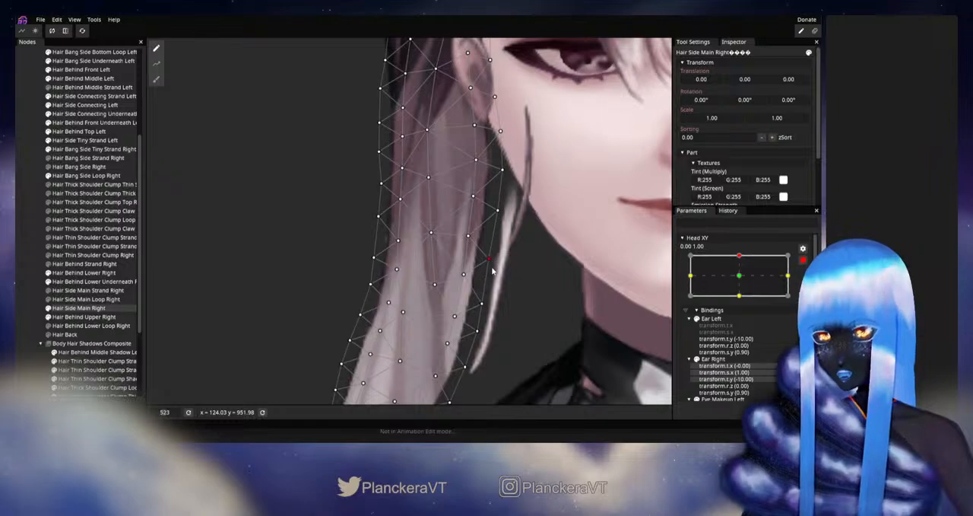
left_click(24, 280)
scroll(515, 294, "down", 4)
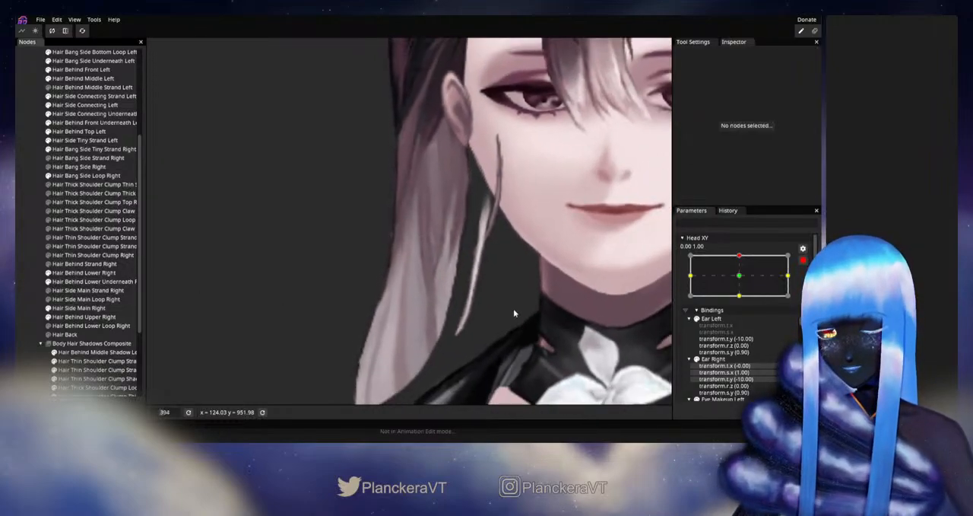
left_click_drag(508, 298, 523, 302)
left_click(803, 260)
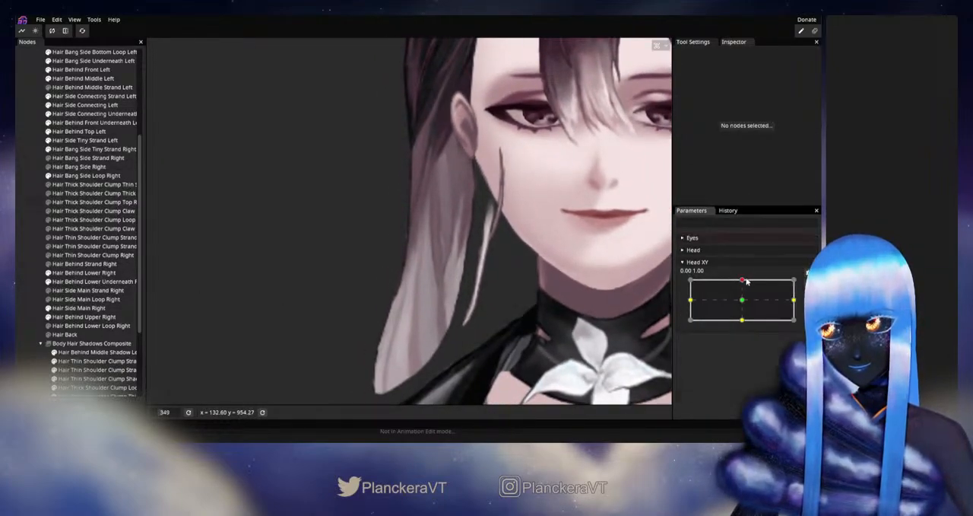
left_click_drag(747, 282, 743, 280)
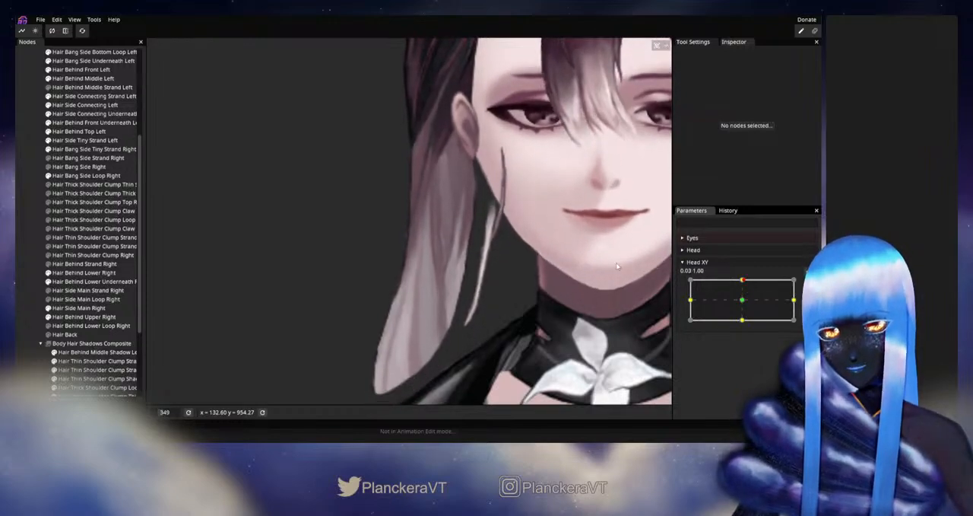
- Arm Head XY up, nudge the middle face-side vertices of Hair Side Main Right inward, then deselect, disarm and test the motion
left_click(77, 307)
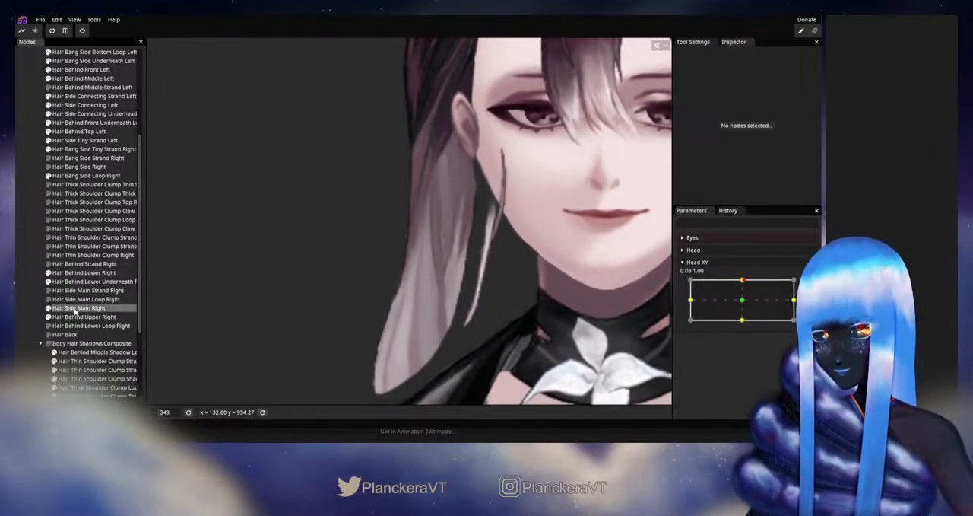
scroll(544, 309, "up", 4)
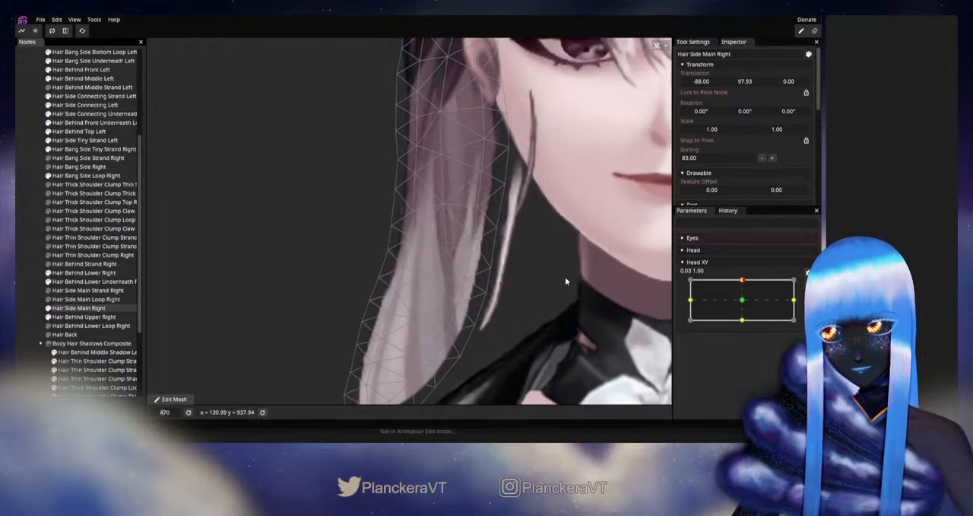
mouse_move(743, 282)
left_mouse_down()
mouse_move(743, 304)
mouse_move(743, 280)
left_mouse_up()
left_click(808, 273)
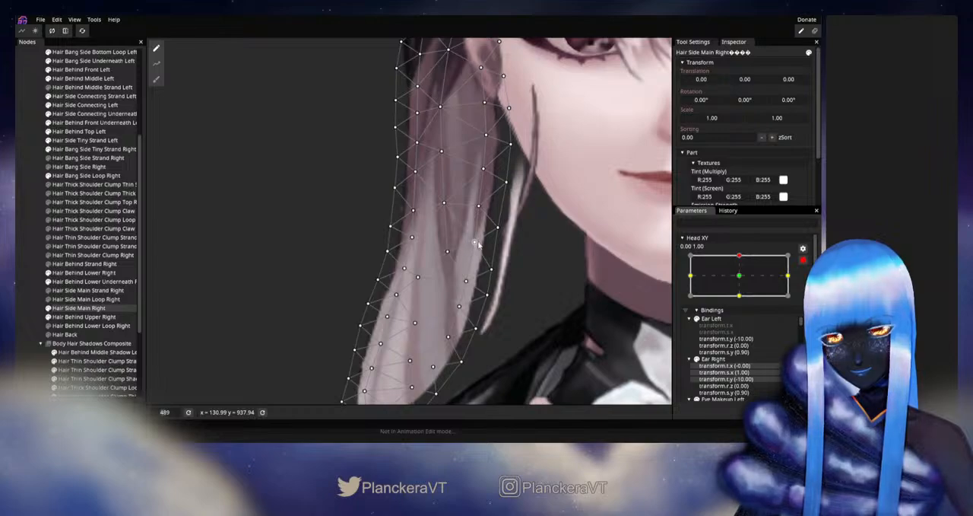
left_click_drag(477, 243, 475, 243)
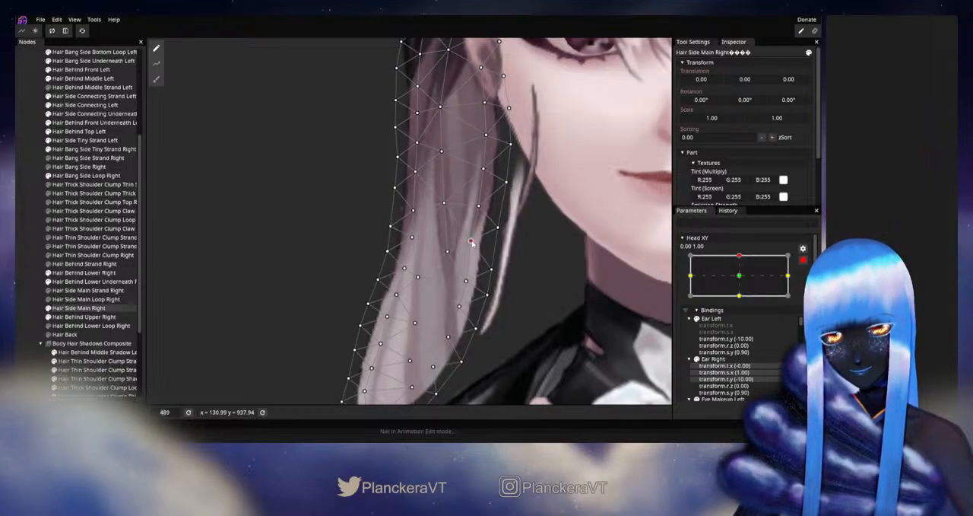
left_click(479, 207)
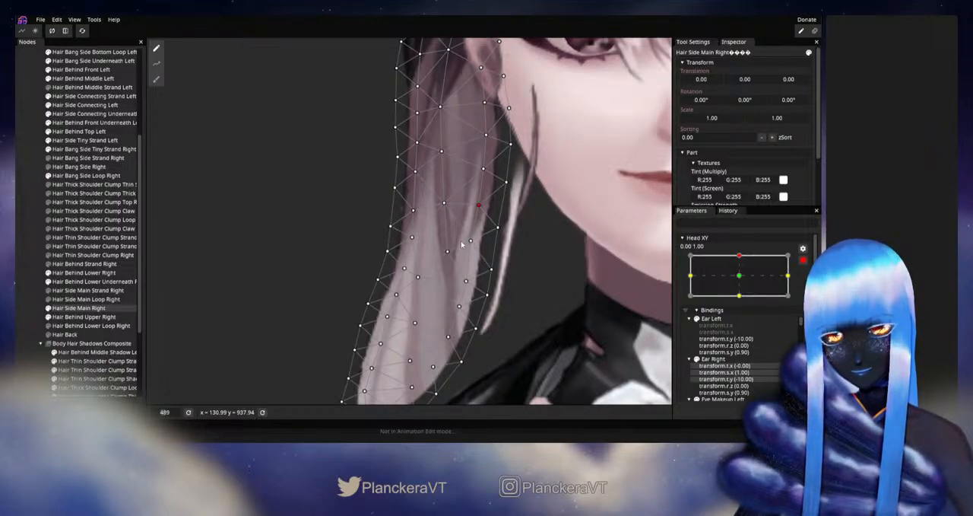
left_click(29, 309)
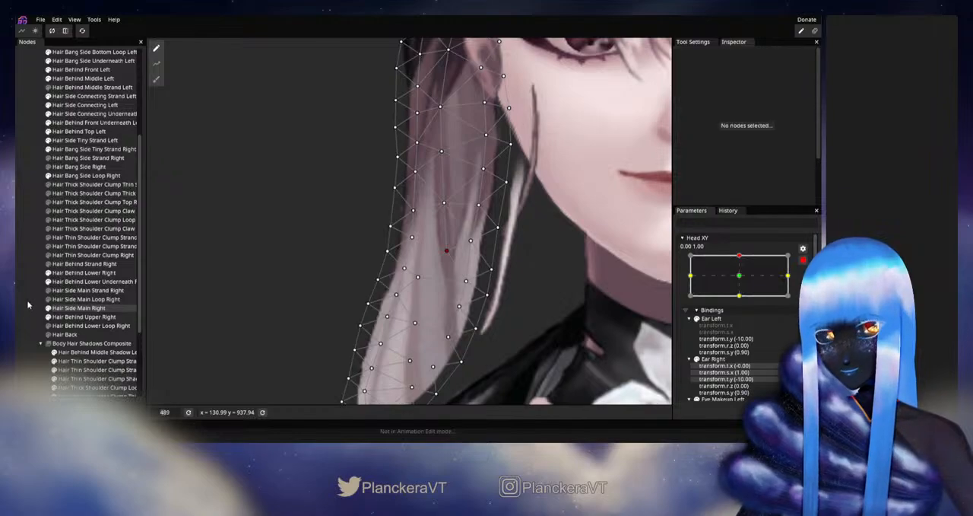
left_click(804, 260)
mouse_move(742, 280)
left_mouse_down()
mouse_move(742, 302)
mouse_move(746, 280)
left_mouse_up()
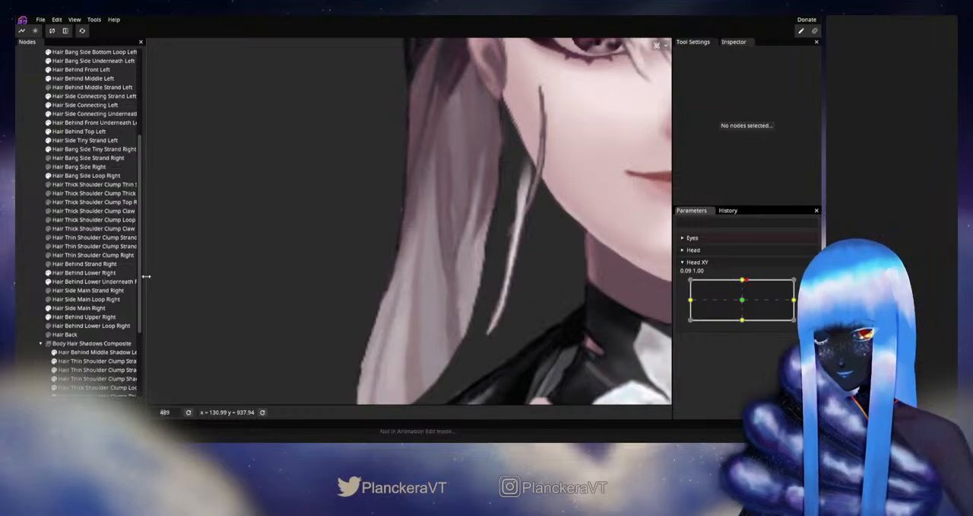
- Reselect Hair Side Main Right, arm Head XY up, raise the inner vertices of its lower pale section, then disarm and test
left_click(67, 309)
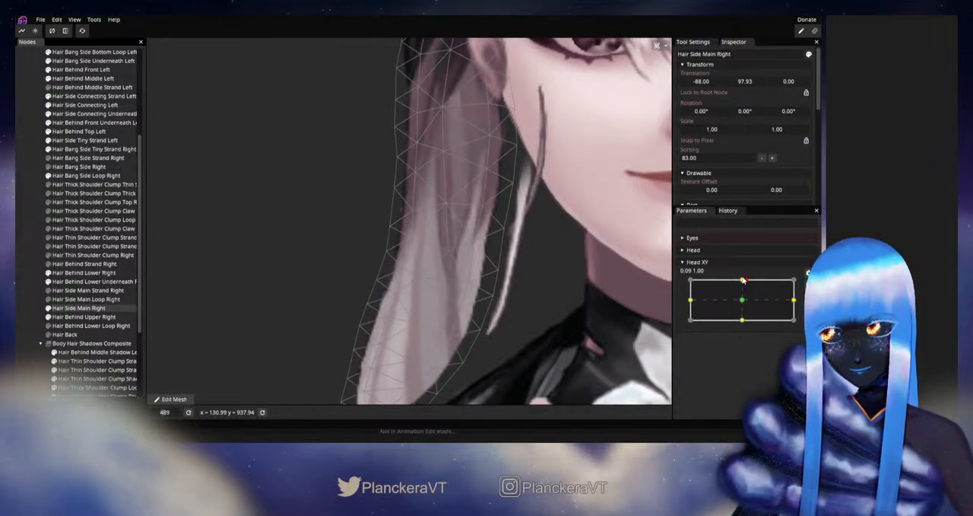
mouse_move(744, 281)
left_mouse_down()
mouse_move(741, 297)
mouse_move(744, 280)
left_mouse_up()
left_click(808, 284)
left_click_drag(468, 282, 467, 268)
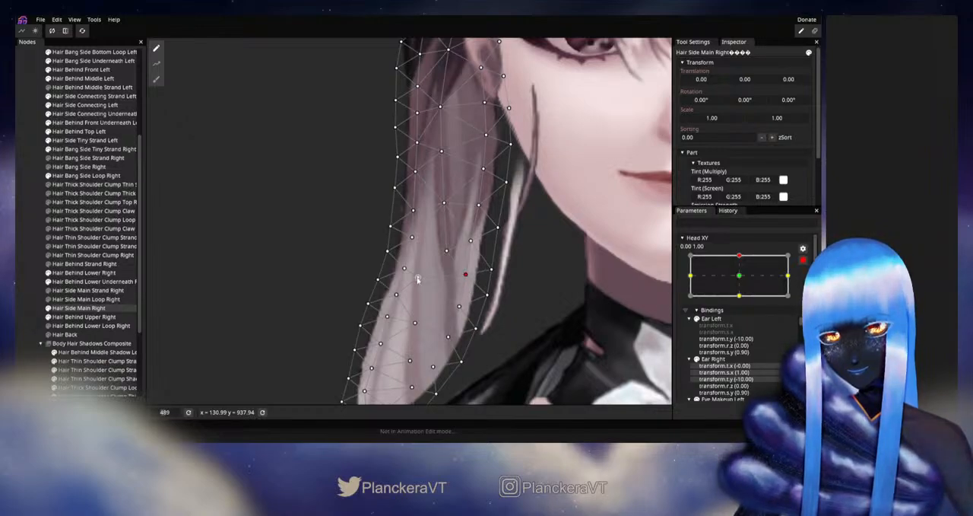
left_click(458, 305)
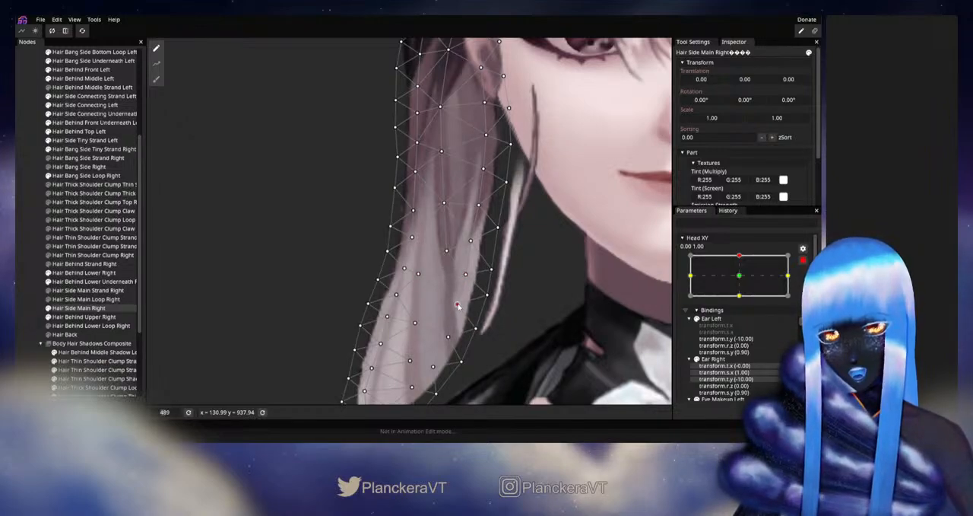
left_click(464, 274)
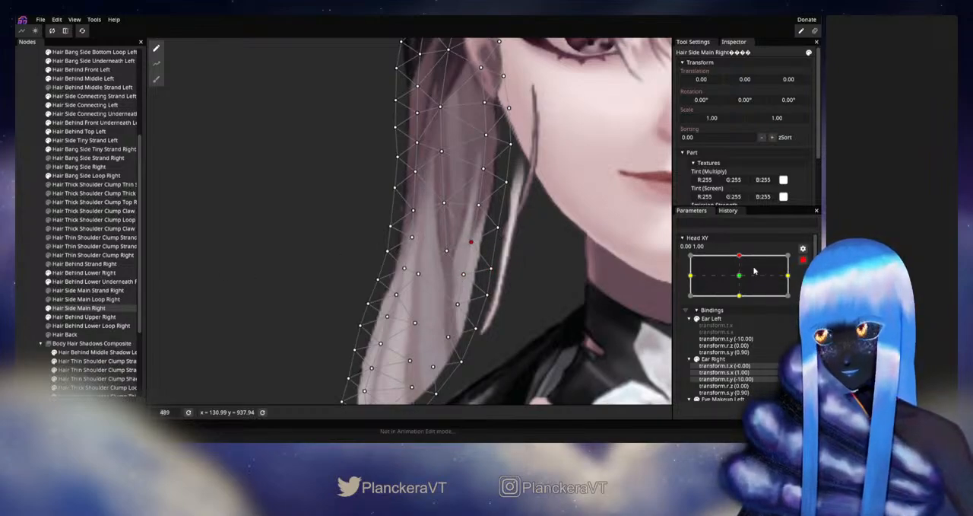
left_click(803, 260)
mouse_move(751, 282)
left_mouse_down()
mouse_move(744, 304)
mouse_move(748, 281)
left_mouse_up()
- Rearm the Head XY up keypoint and adjust the central vertex between the pale strands of Hair Side Main Right
left_click(804, 284)
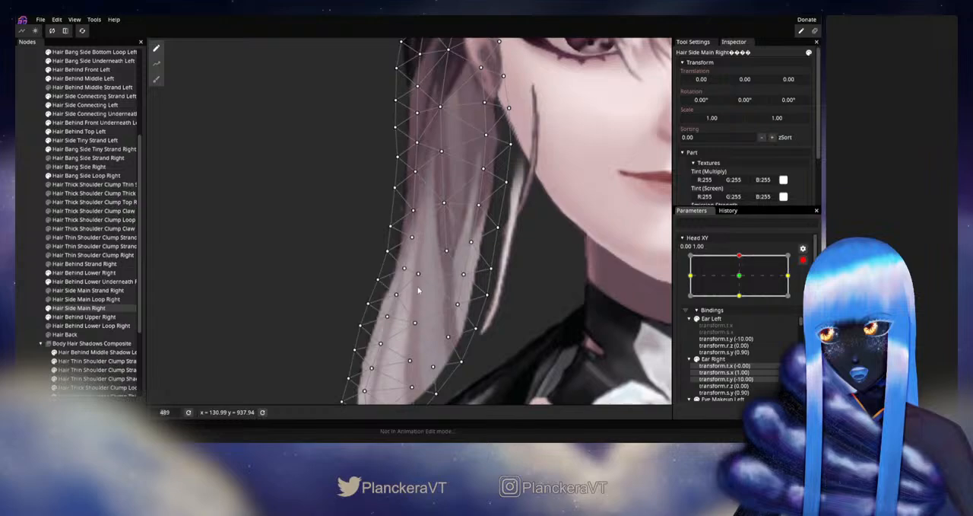
left_click(450, 251)
scroll(452, 257, "down", 4)
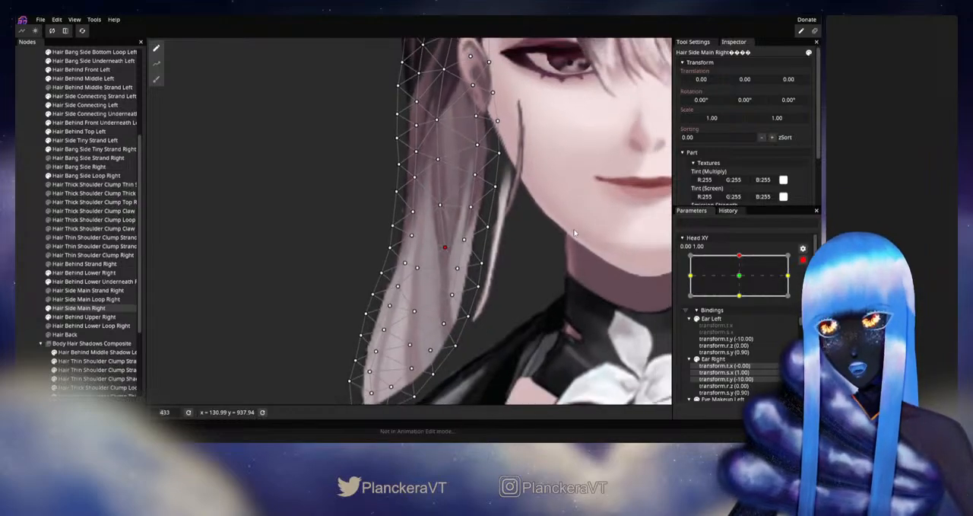
left_click_drag(594, 140, 542, 270)
left_click_drag(526, 186, 494, 230)
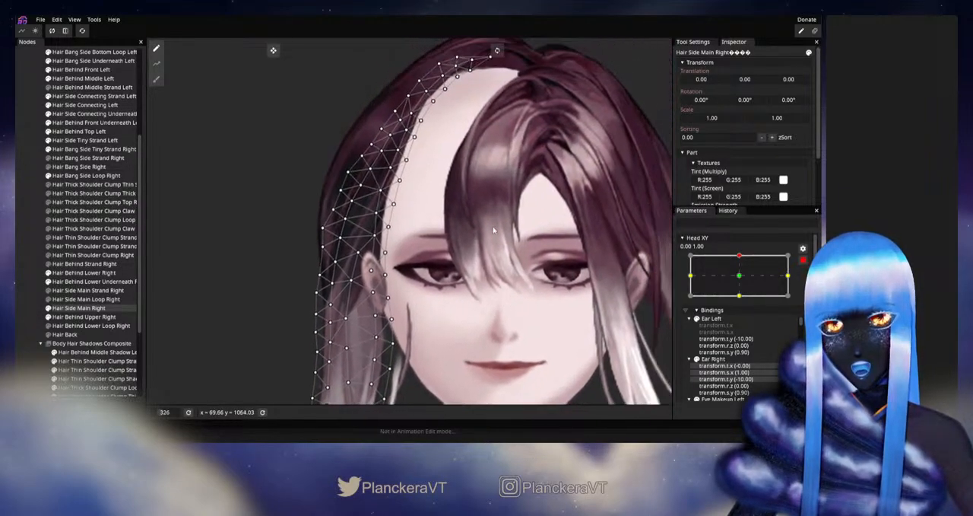
- Disarm Head XY, preview it between neutral and up, and examine Hair Side Main Right from the crown to its lower tip
left_click(803, 261)
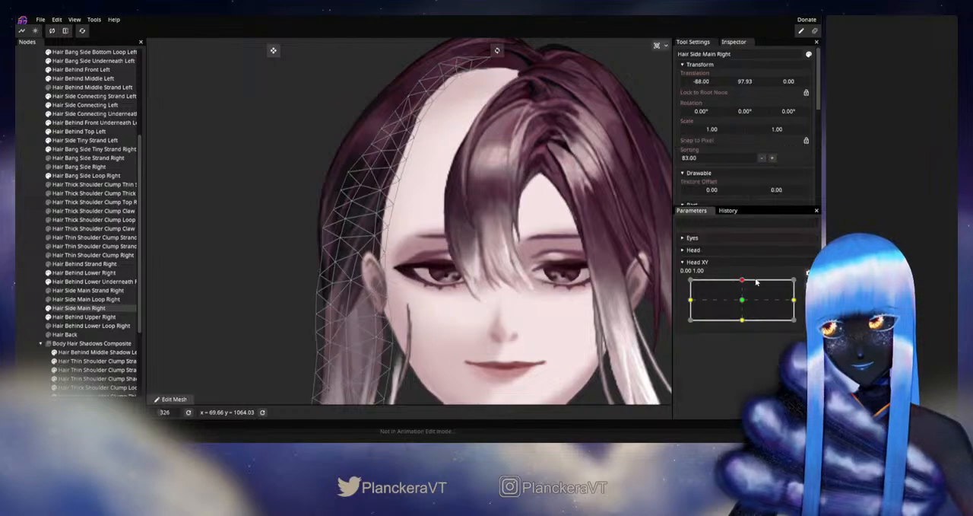
left_click_drag(742, 281, 742, 300)
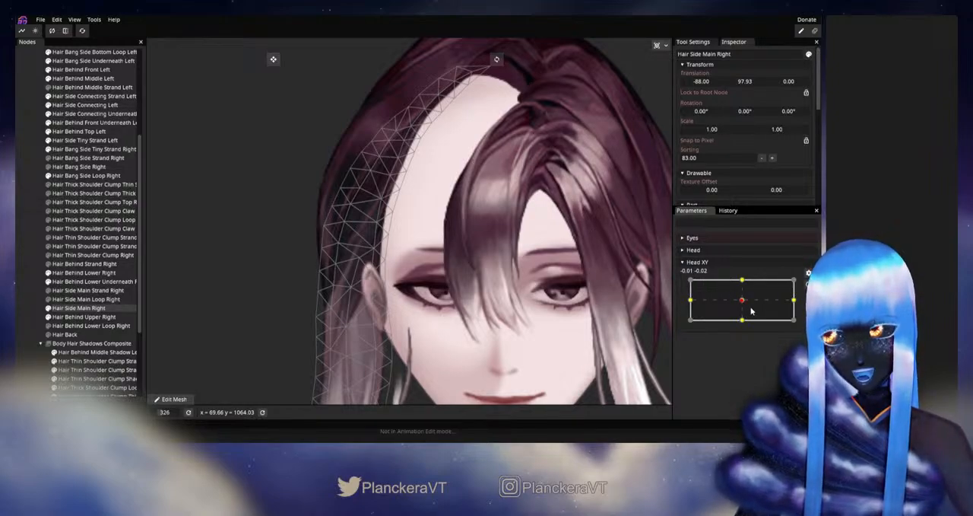
left_click_drag(744, 304, 742, 280)
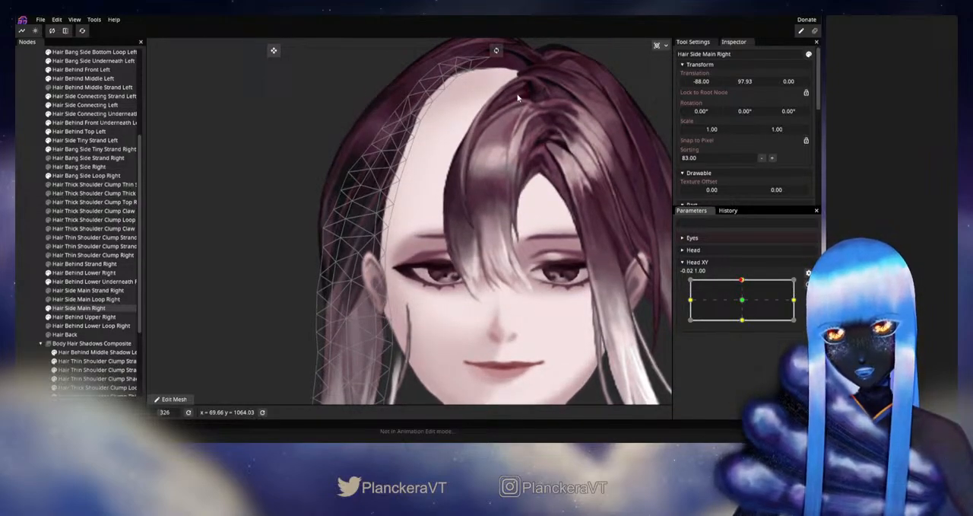
left_click_drag(510, 294, 503, 128)
left_click_drag(433, 229, 477, 264)
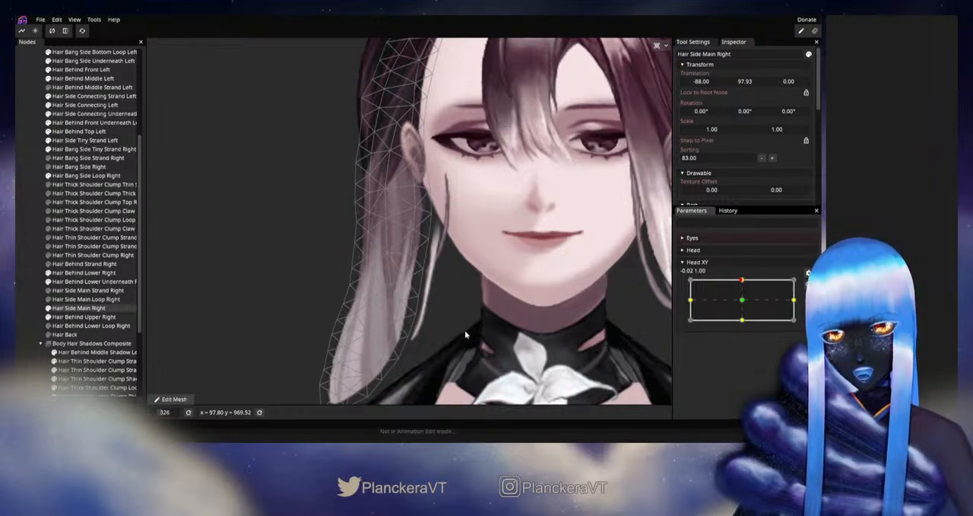
left_click_drag(494, 215, 503, 294)
left_click_drag(483, 250, 630, 309)
scroll(553, 321, "up", 2)
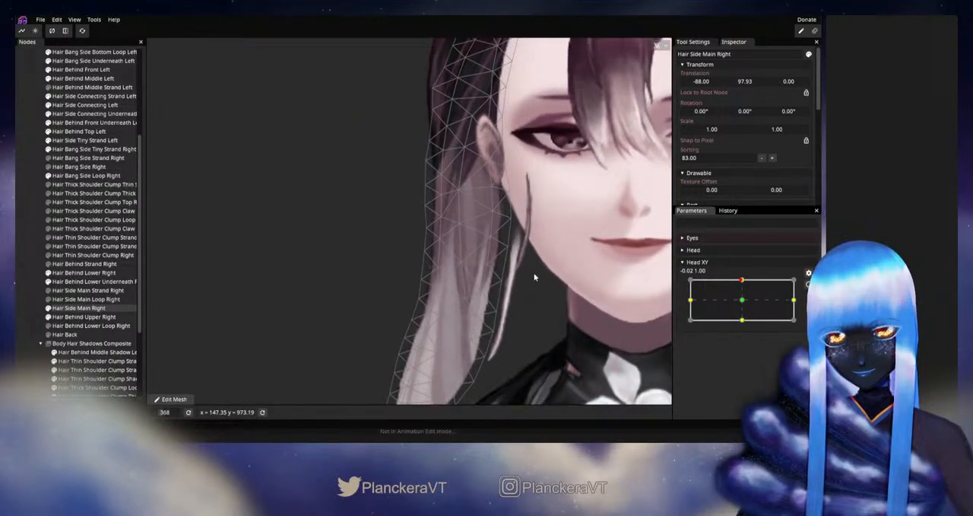
left_click_drag(534, 278, 516, 263)
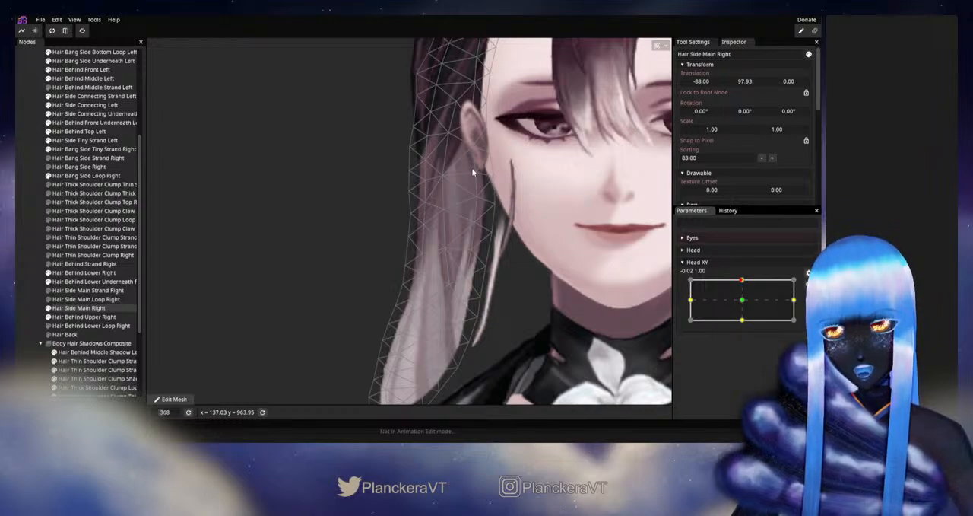
mouse_move(742, 282)
left_mouse_down()
mouse_move(744, 290)
mouse_move(744, 278)
left_mouse_up()
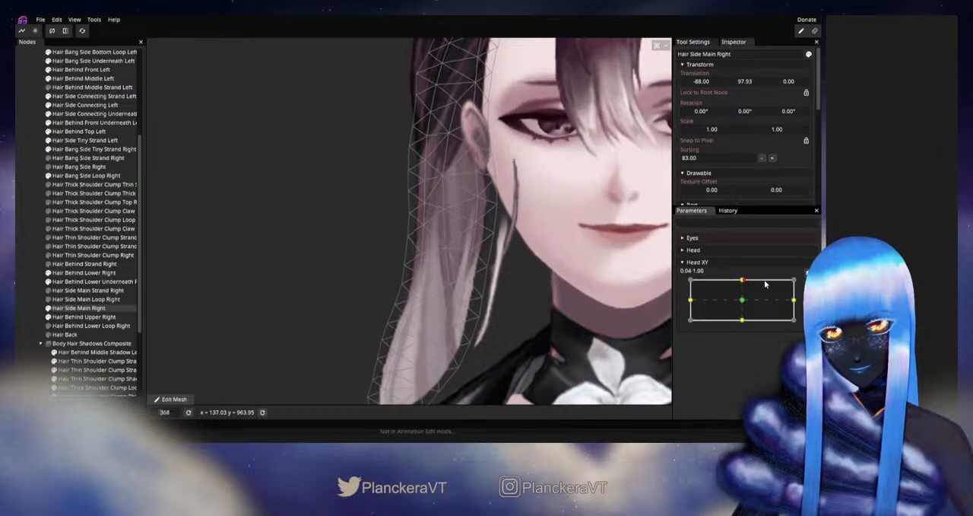
- With Head XY armed up, reshape the outline vertices of Hair Side Main Right beside the thin strand below the ear, then disarm and test
left_click(808, 285)
left_click(495, 208)
left_click_drag(494, 210, 499, 246)
left_click(494, 232)
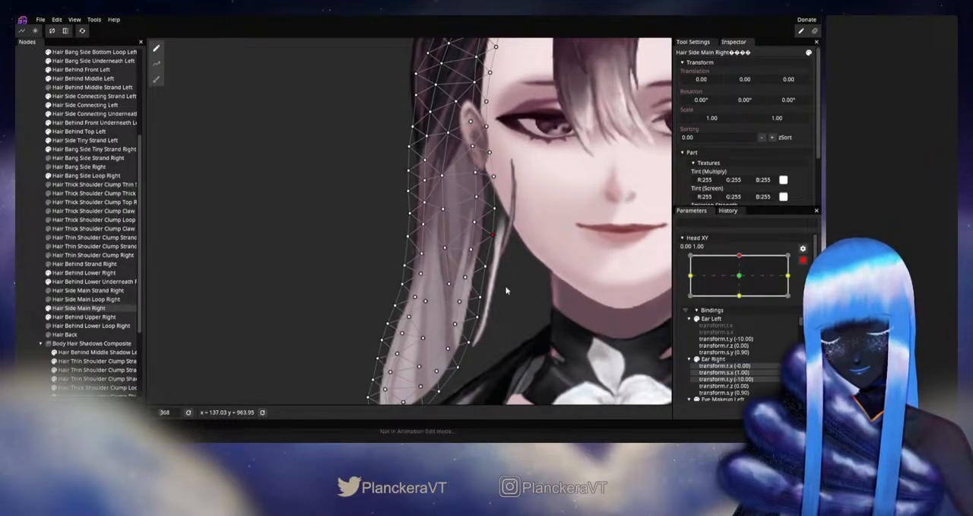
scroll(507, 290, "up", 2)
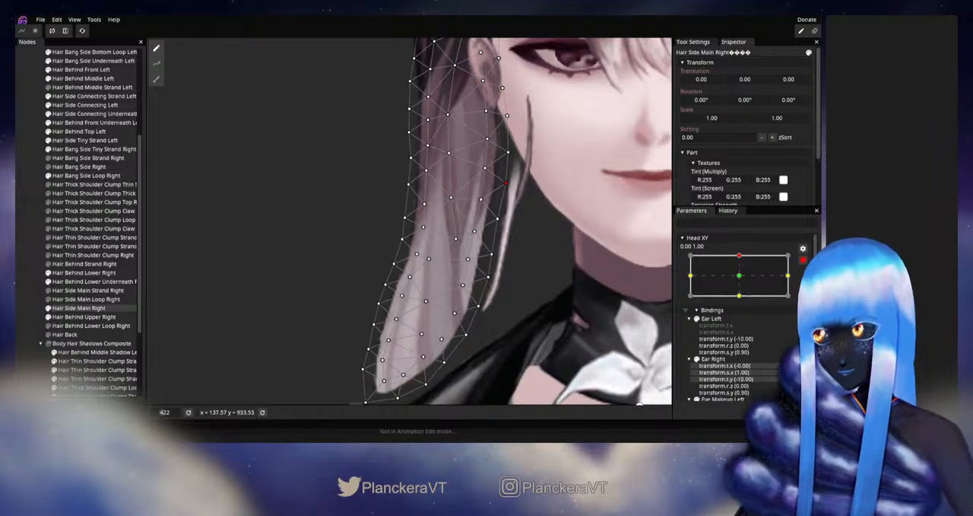
left_click(803, 260)
mouse_move(743, 284)
left_mouse_down()
mouse_move(742, 302)
mouse_move(743, 280)
left_mouse_up()
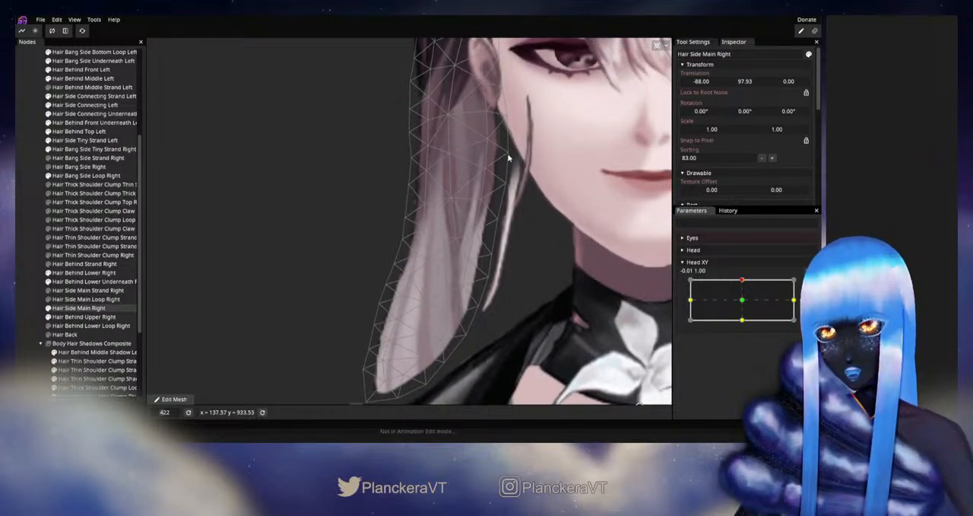
- Recheck the lower hair in motion, arm Head XY up, adjust the inner vertex midway down Hair Side Main Right, then disarm and test
left_click_drag(526, 202, 507, 240)
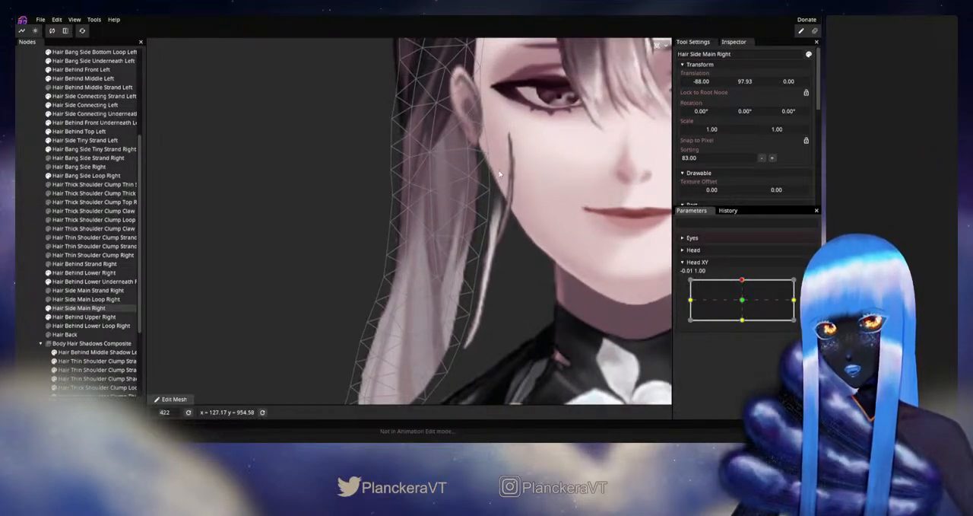
left_click_drag(366, 371, 396, 319)
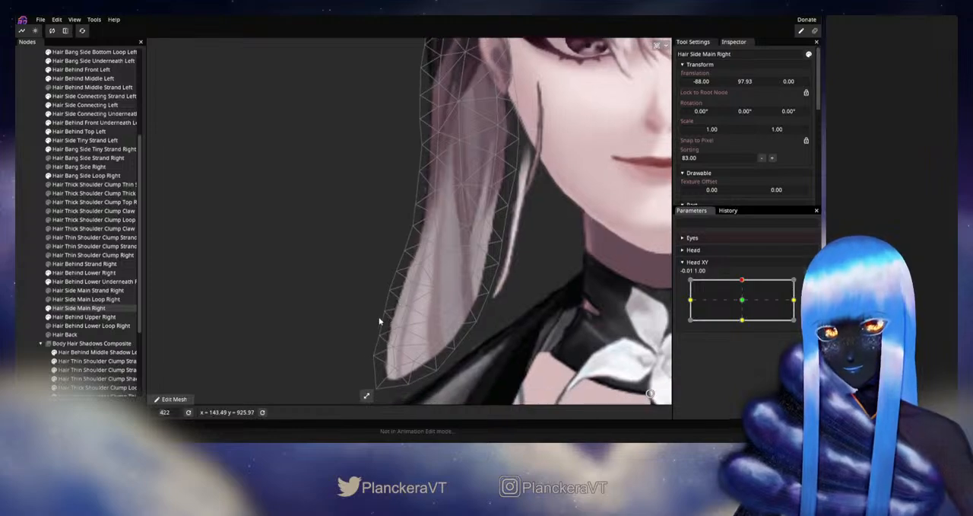
left_click_drag(459, 222, 437, 249)
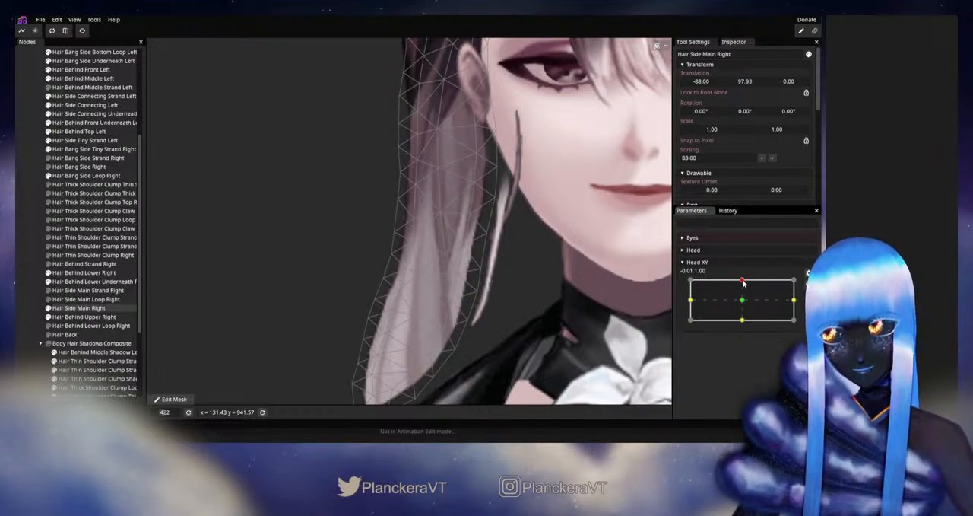
mouse_move(743, 283)
left_mouse_down()
mouse_move(745, 303)
mouse_move(744, 280)
left_mouse_up()
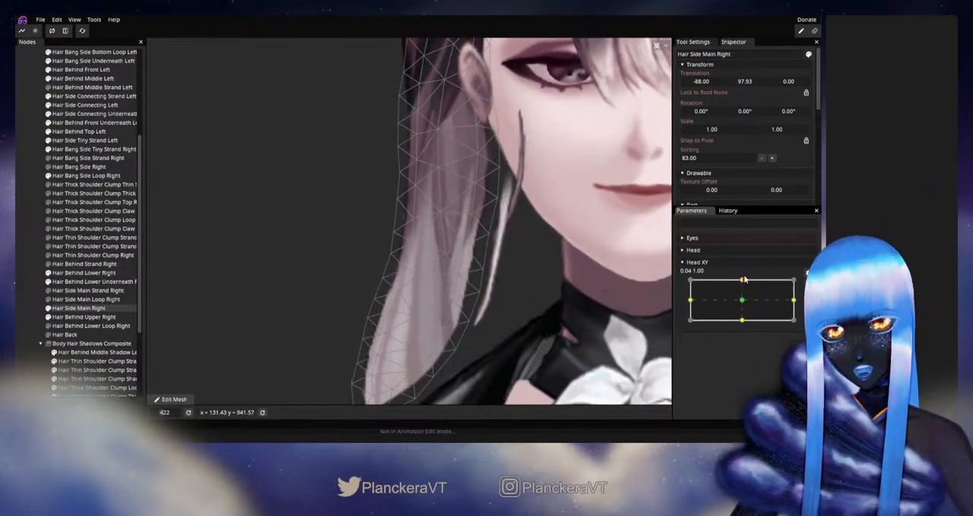
left_click(806, 284)
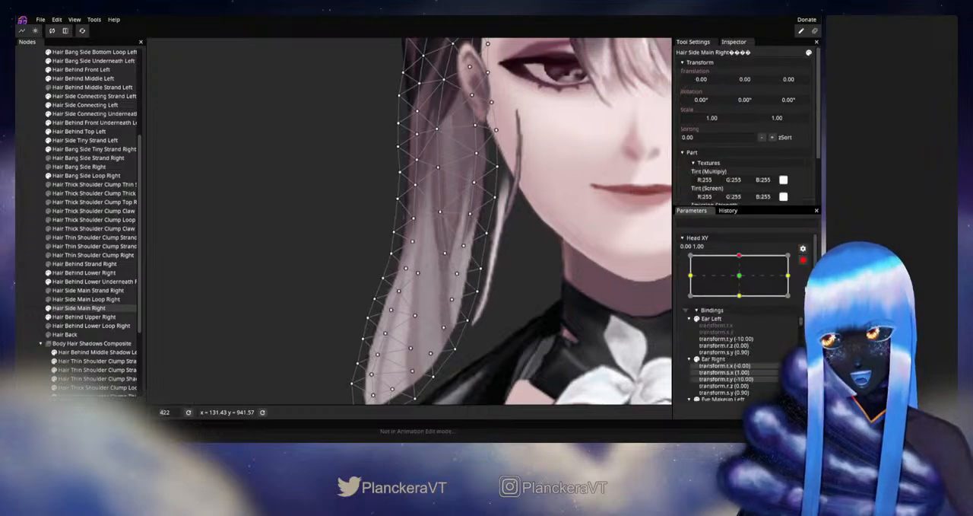
left_click(472, 214)
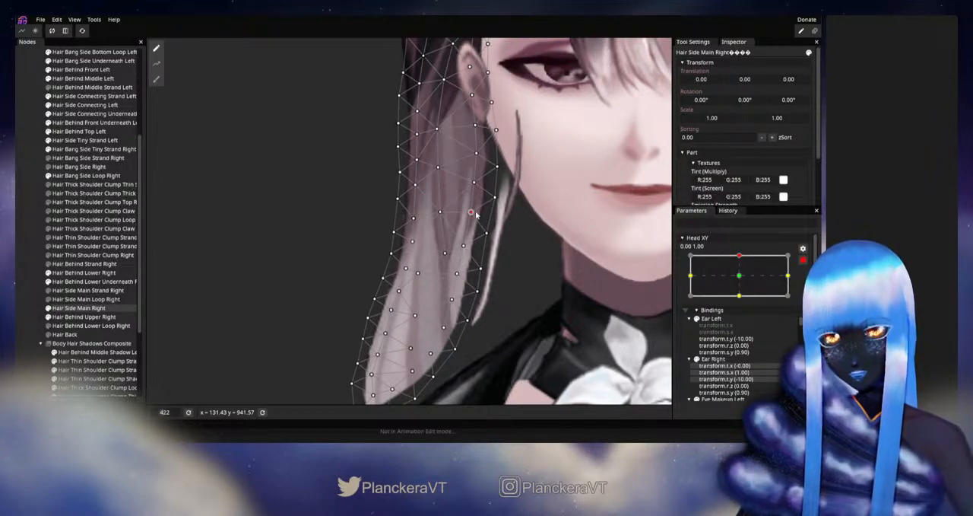
left_click(803, 260)
mouse_move(743, 283)
left_mouse_down()
mouse_move(743, 302)
mouse_move(743, 280)
left_mouse_up()
- Arm Head XY up, adjust the lower face-side vertices of Hair Side Main Right near the thin strand's tip, then disarm and test
left_click(808, 274)
left_click_drag(470, 252, 467, 279)
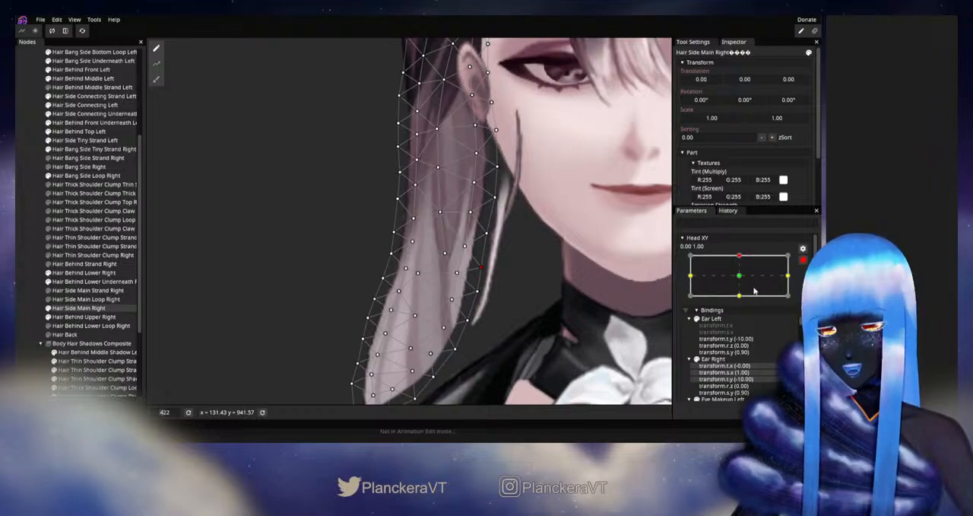
left_click(802, 260)
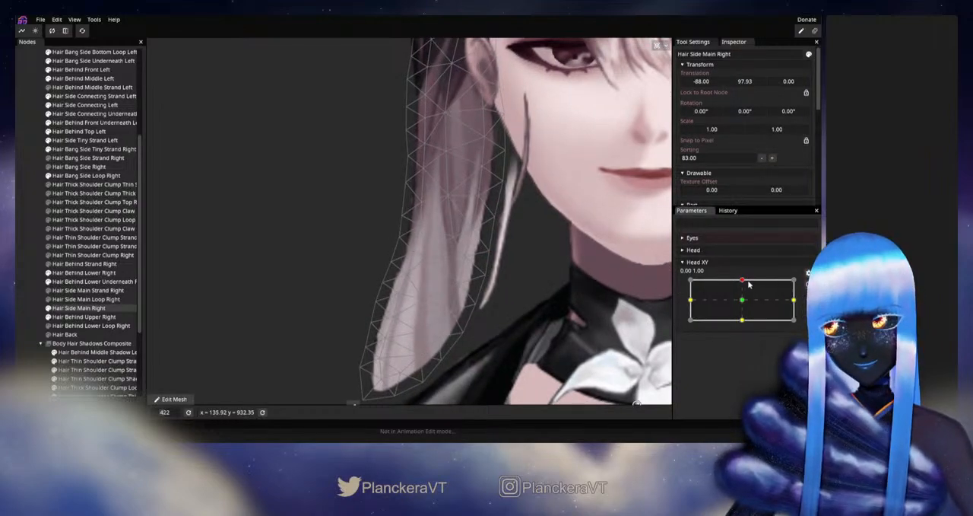
mouse_move(743, 285)
left_mouse_down()
mouse_move(743, 304)
mouse_move(744, 282)
left_mouse_up()
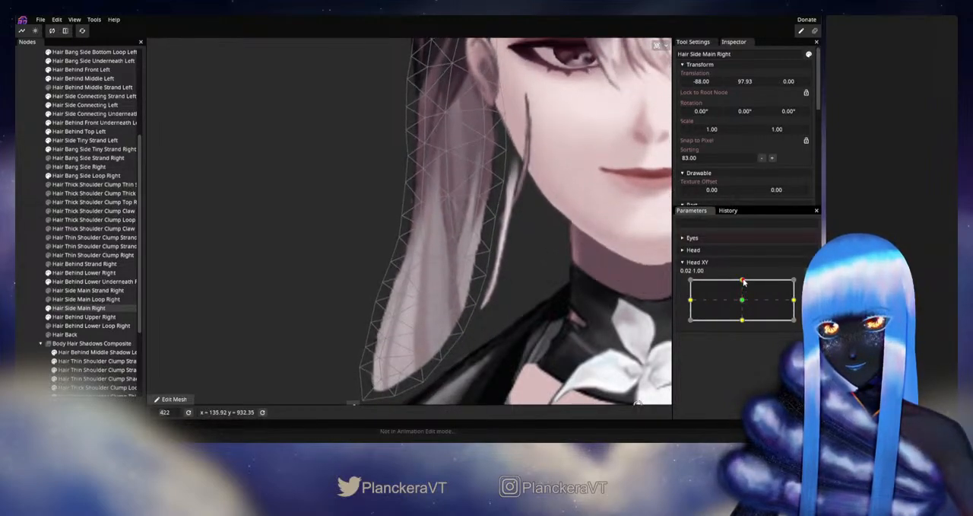
- Arm Head XY up, adjust the face-side inner vertices of Hair Side Main Right between the earlobe and mid-length, then disarm and test
left_click(800, 284)
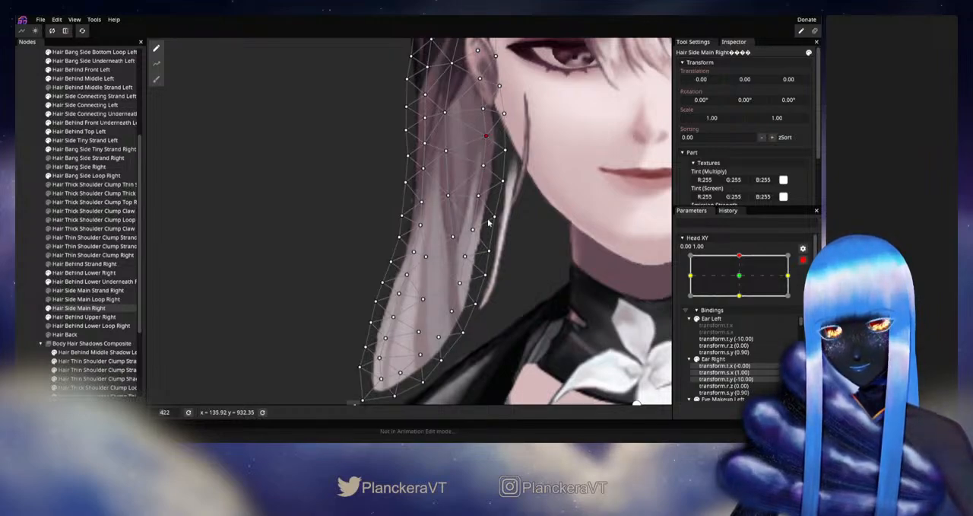
left_click_drag(481, 197, 483, 197)
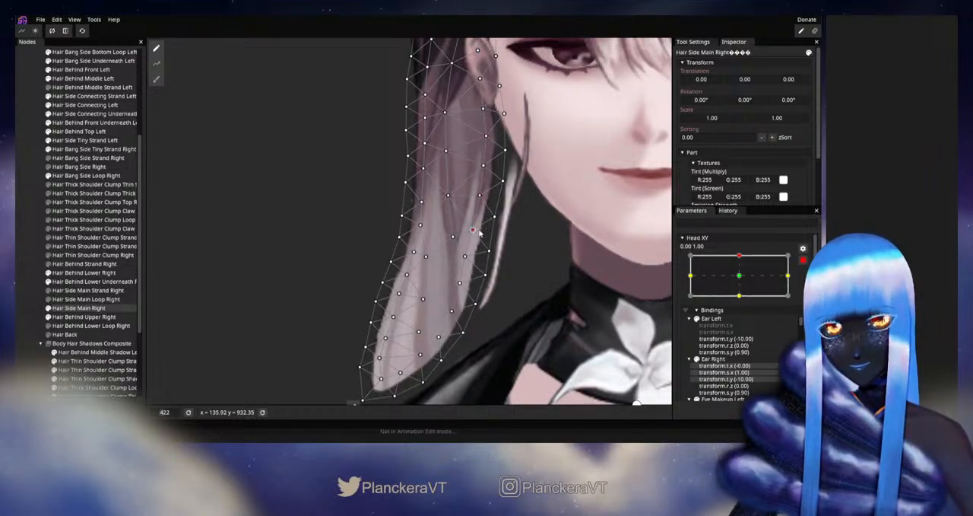
left_click(805, 260)
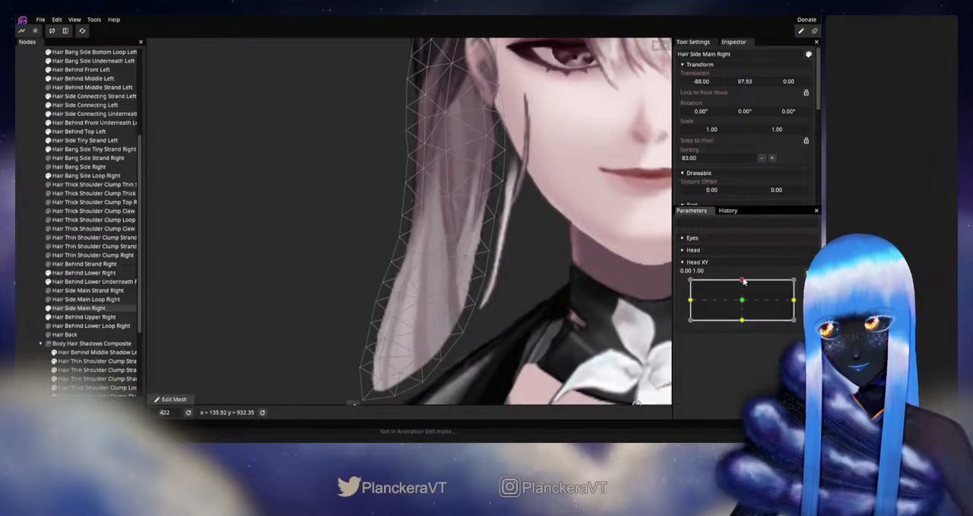
mouse_move(743, 280)
left_mouse_down()
mouse_move(743, 301)
mouse_move(744, 278)
left_mouse_up()
- Rearm Head XY up, nudge the inner vertex beside the thin strand midway down Hair Side Main Right, then disarm and test
left_click(808, 284)
left_click(473, 230)
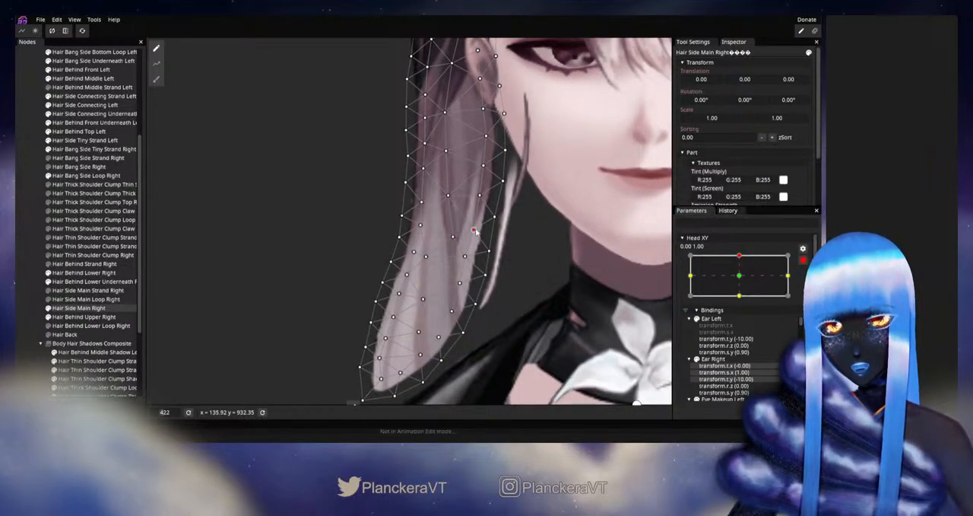
left_click(803, 259)
mouse_move(742, 279)
left_mouse_down()
mouse_move(743, 298)
mouse_move(742, 279)
left_mouse_up()
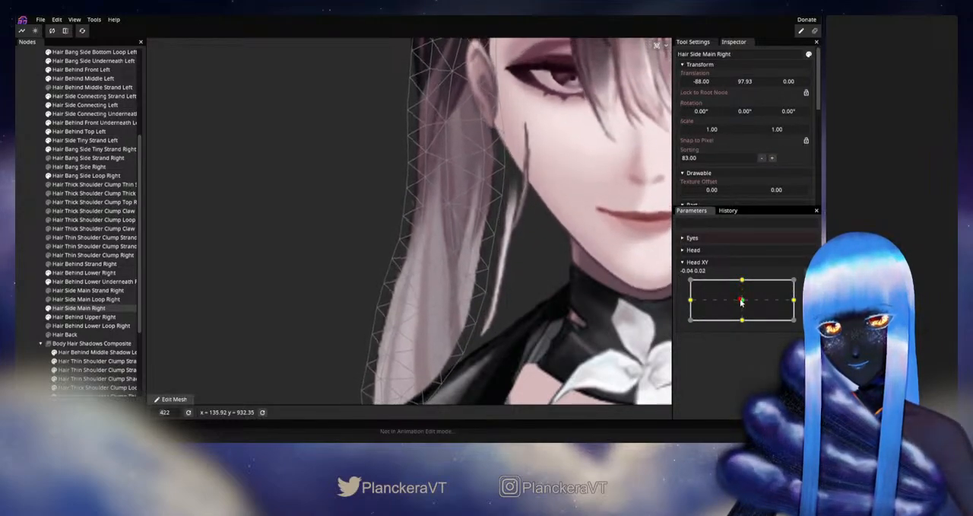
- Deselect the mesh, show Hair Bang Side Right again, and preview Head XY between up and neutral
left_click(25, 233)
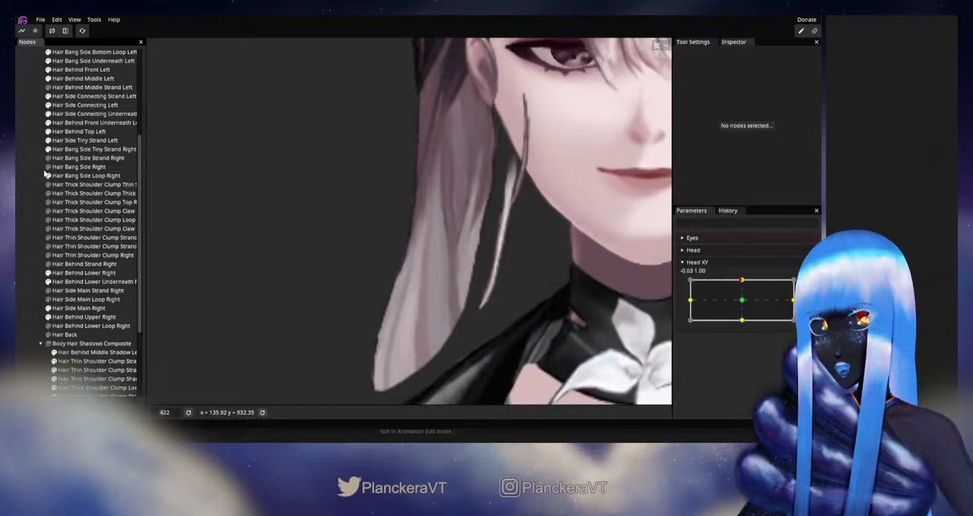
scroll(522, 301, "down", 3)
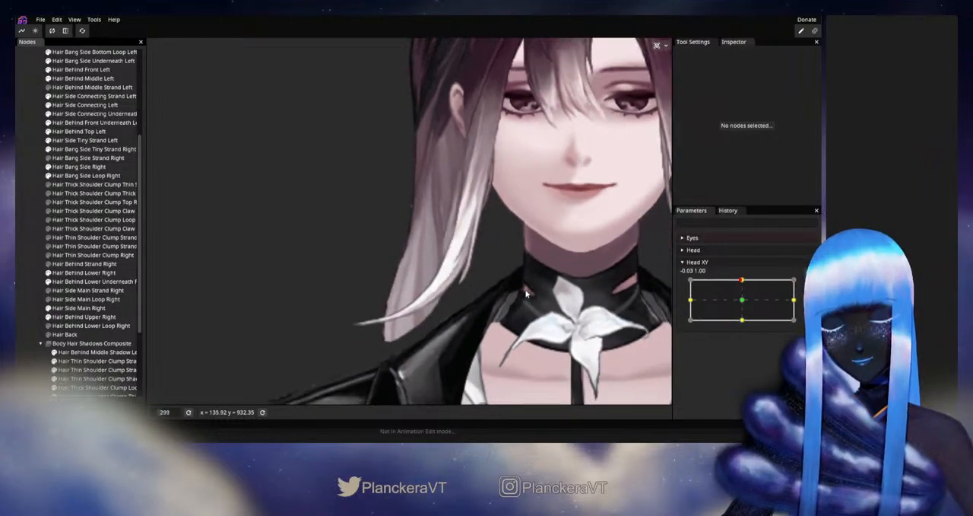
scroll(526, 293, "down", 2)
left_click_drag(741, 280, 743, 302)
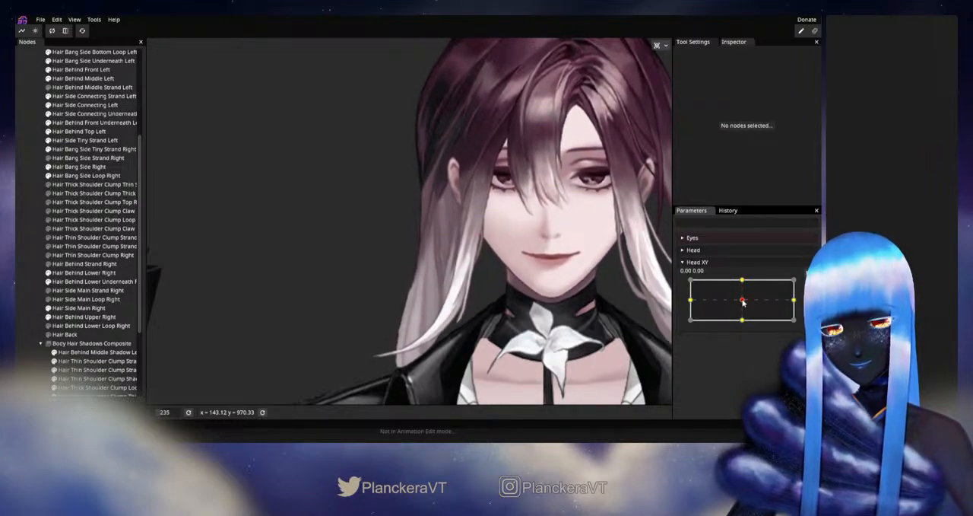
- With Head XY armed up, adjust the inner vertex of Hair Side Main Right behind the side bang below the ear, then deselect, disarm and test
mouse_move(744, 285)
left_mouse_down()
mouse_move(754, 298)
mouse_move(743, 280)
left_mouse_up()
left_click(809, 284)
scroll(482, 306, "up", 5)
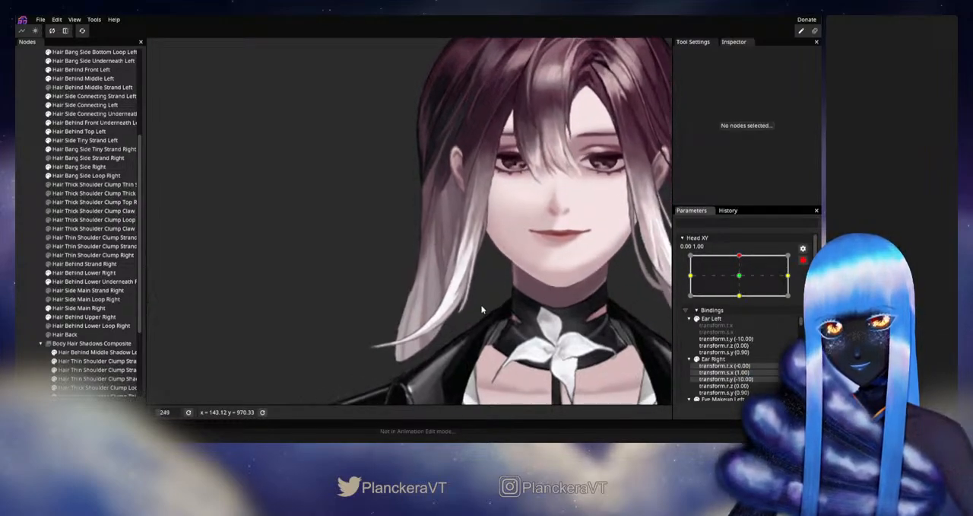
left_click(82, 307)
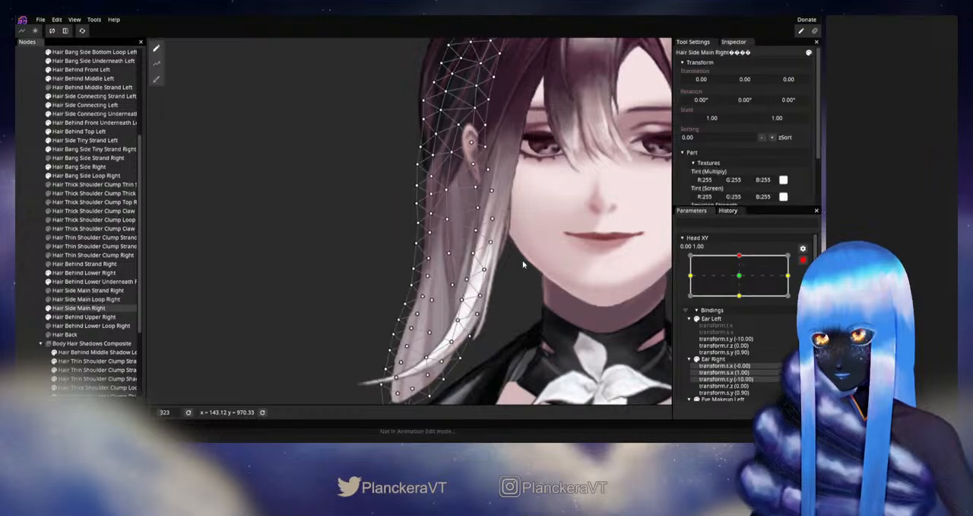
scroll(514, 260, "up", 2)
left_click(483, 232)
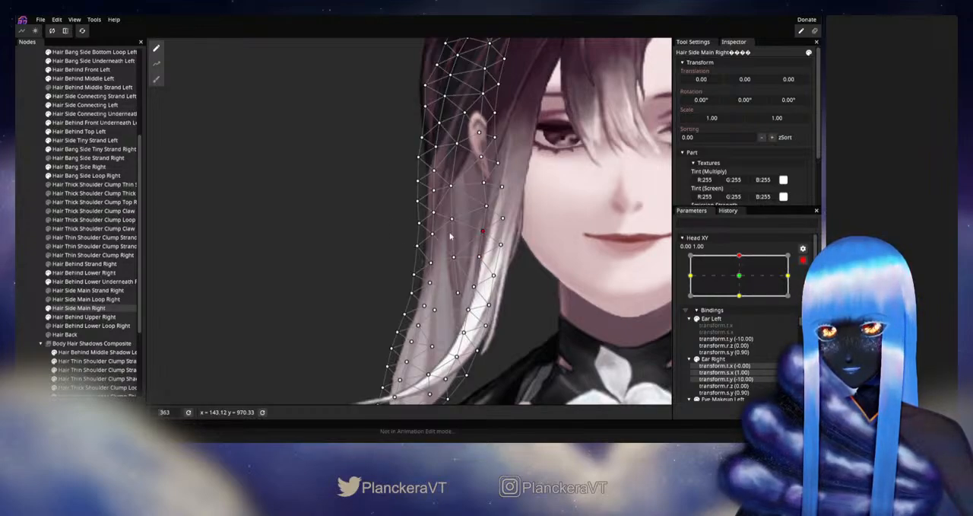
left_click(23, 274)
scroll(626, 324, "down", 2)
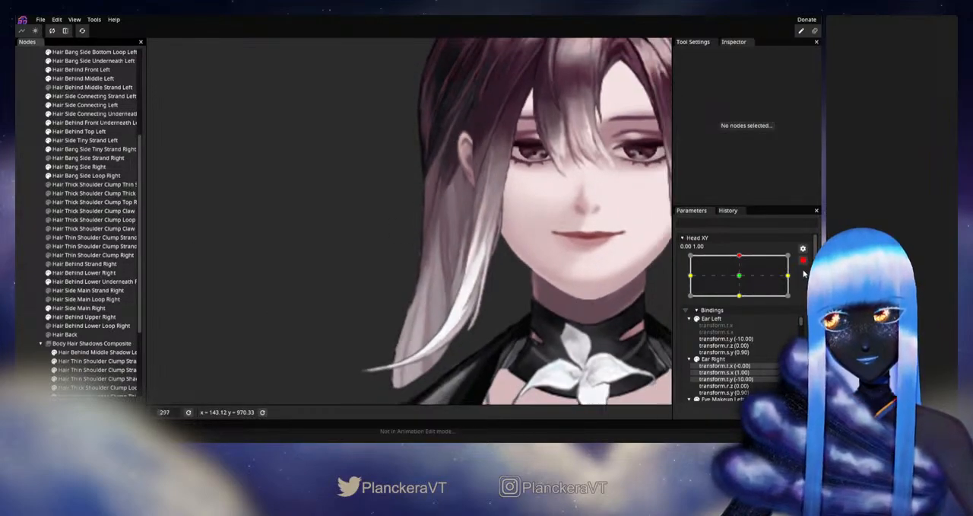
left_click(803, 261)
mouse_move(742, 282)
left_mouse_down()
mouse_move(743, 302)
mouse_move(744, 282)
left_mouse_up()
- With Head XY armed up, readjust the inner vertex of Hair Side Main Right at the side bang's back edge, then deselect, disarm and test
scroll(428, 274, "up", 5)
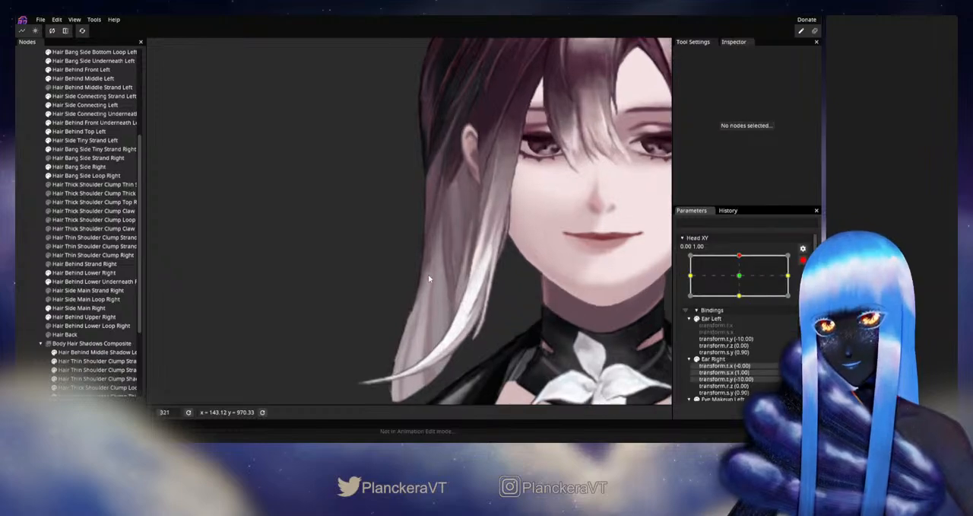
left_click(69, 307)
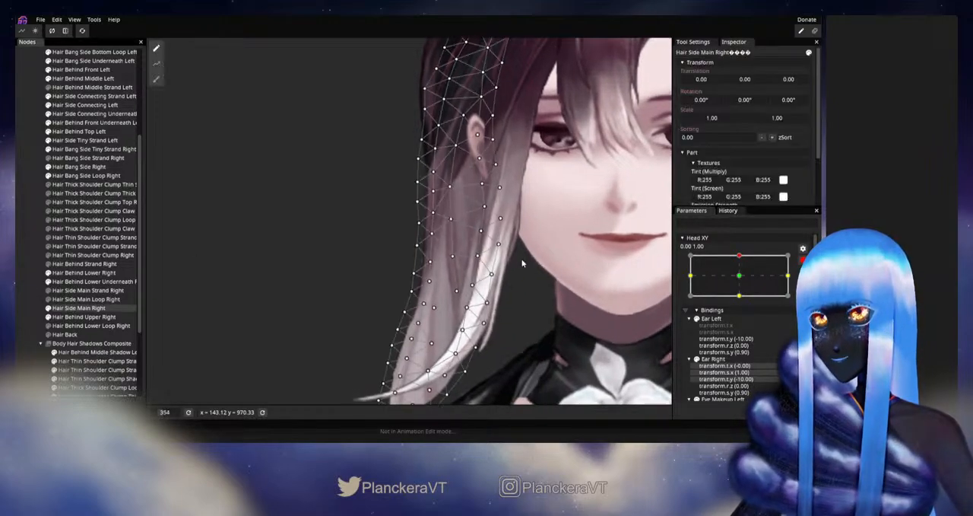
scroll(487, 263, "up", 3)
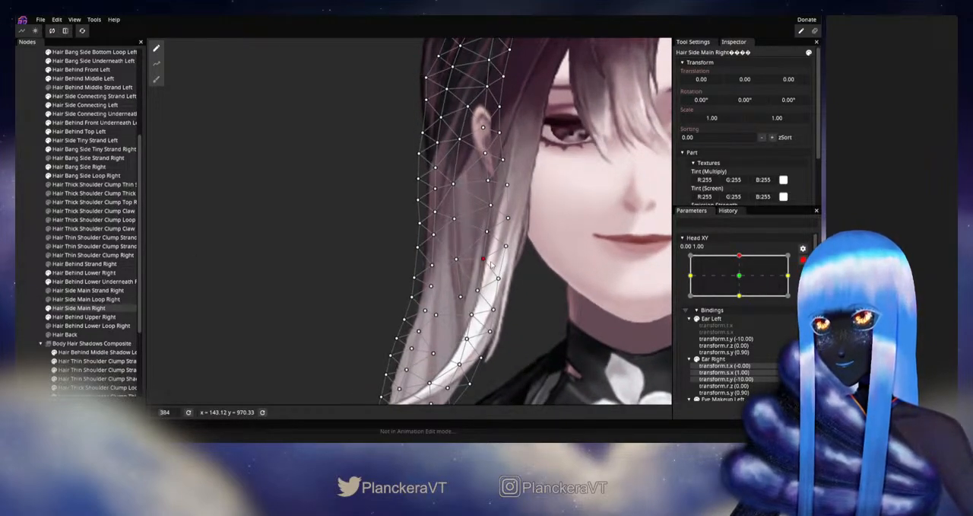
left_click_drag(491, 263, 492, 264)
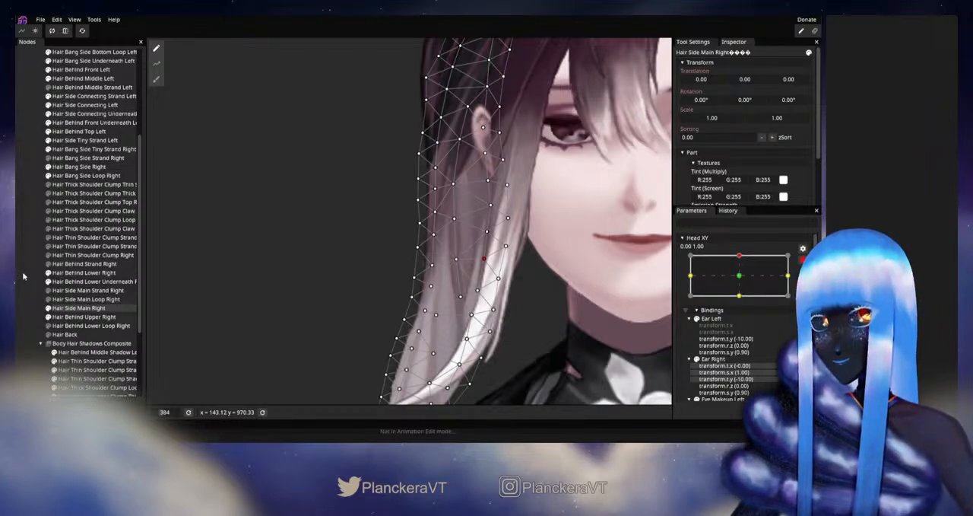
left_click(566, 286)
scroll(565, 287, "down", 9)
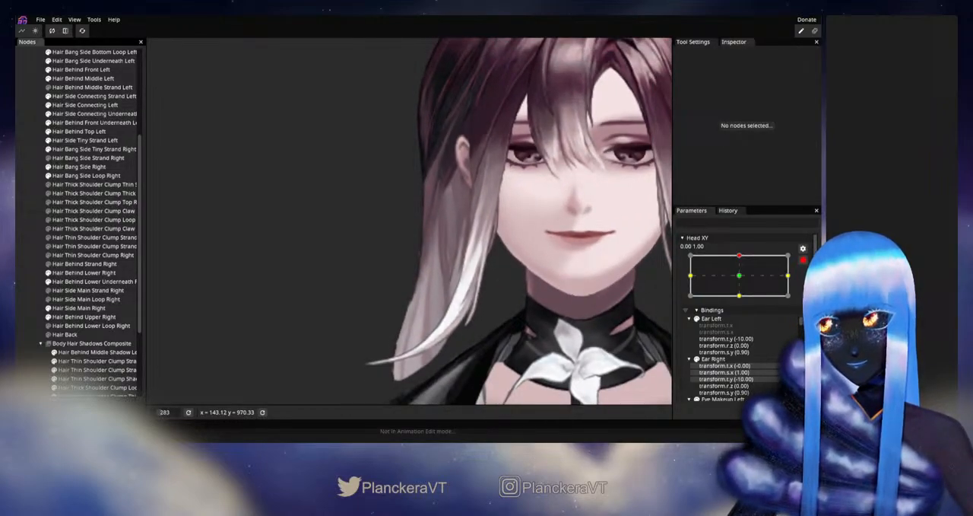
left_click(803, 260)
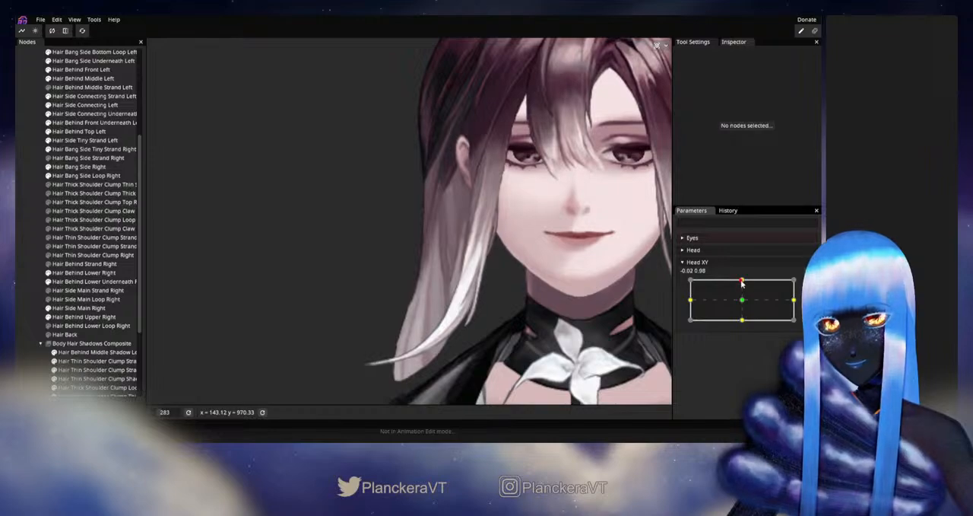
mouse_move(742, 282)
left_mouse_down()
mouse_move(743, 301)
mouse_move(744, 280)
left_mouse_up()
- Arm Head XY up, adjust the Hair Side Main Right vertices just below the earlobe behind the side bang, then deselect and disarm
left_click(808, 284)
scroll(391, 254, "up", 4)
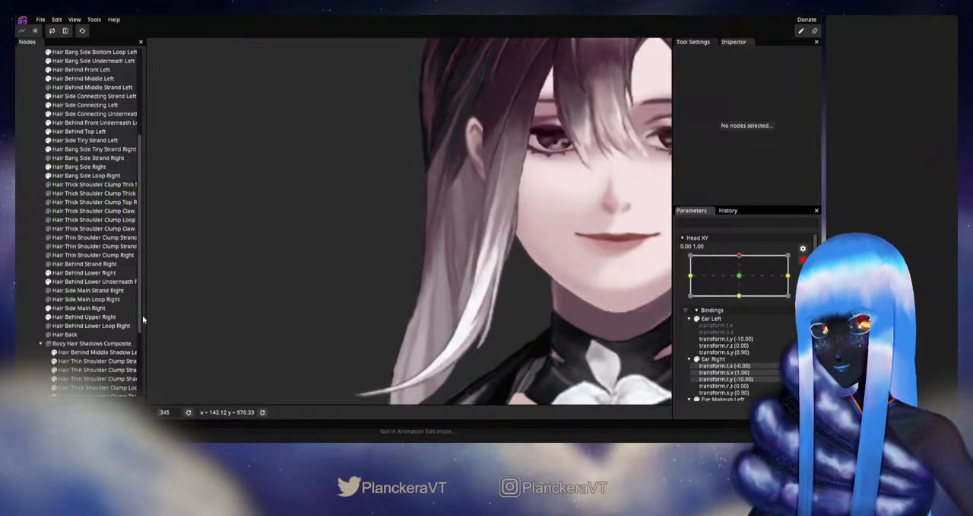
left_click(479, 231)
scroll(479, 232, "up", 2)
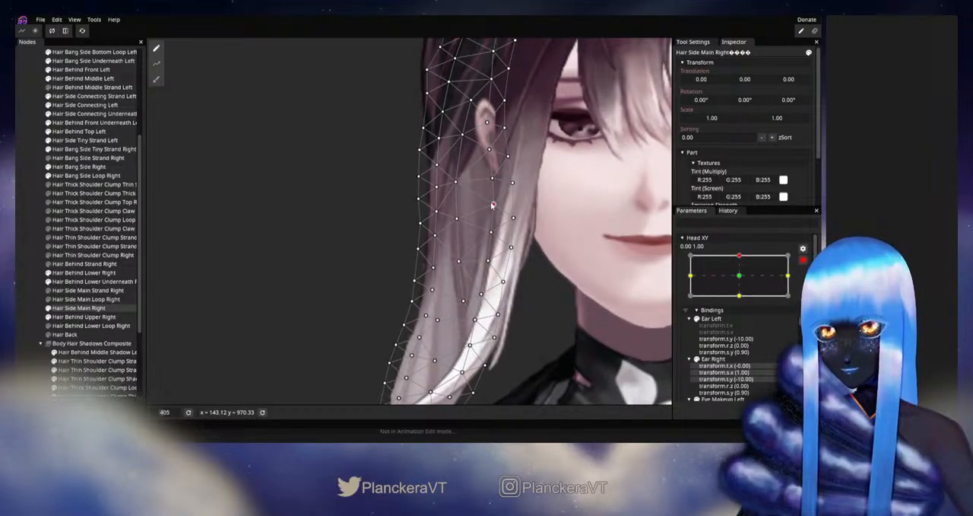
left_click(492, 232)
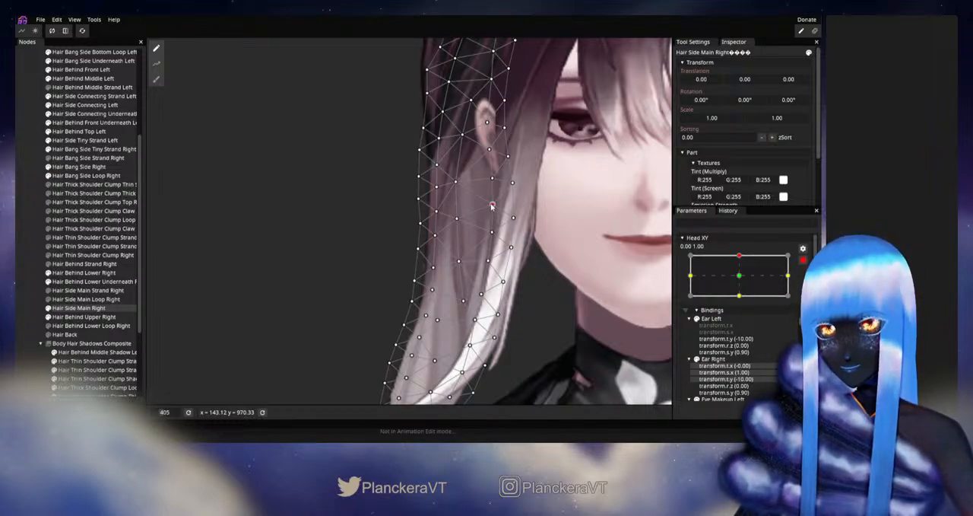
left_click(39, 274)
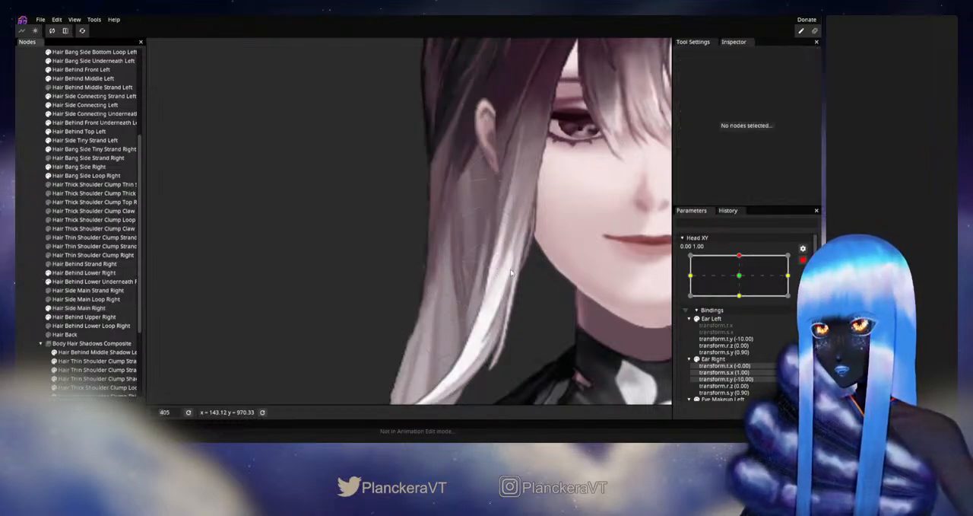
scroll(513, 271, "down", 4)
left_click(804, 260)
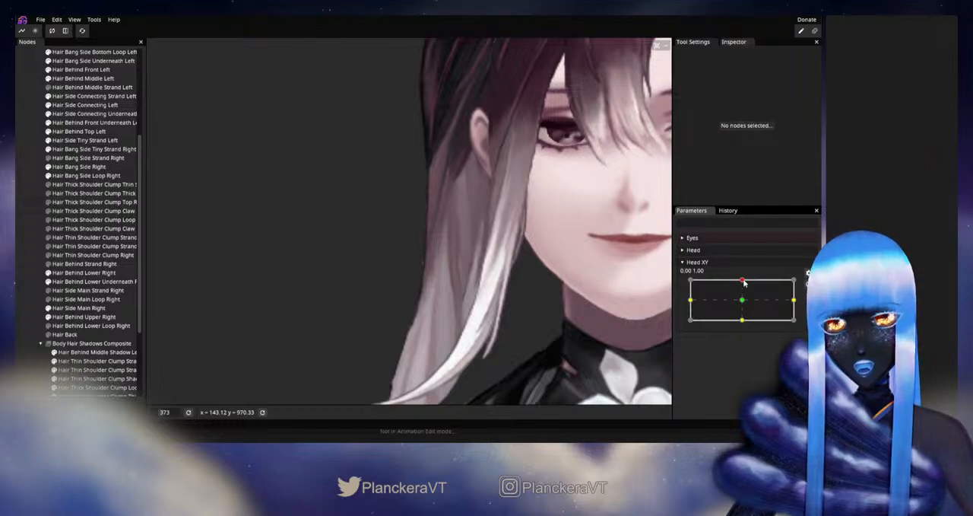
- Preview Head XY between neutral and up, and examine how Hair Side Main Right moves behind the side bang
mouse_move(743, 280)
left_mouse_down()
mouse_move(744, 302)
mouse_move(742, 280)
left_mouse_up()
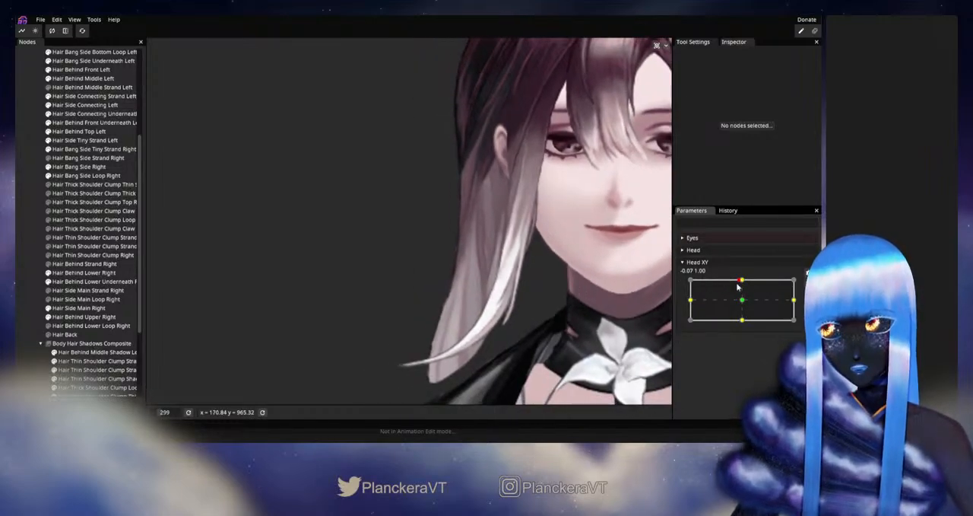
left_click(743, 284)
mouse_move(744, 284)
left_mouse_down()
mouse_move(743, 303)
mouse_move(743, 282)
left_mouse_up()
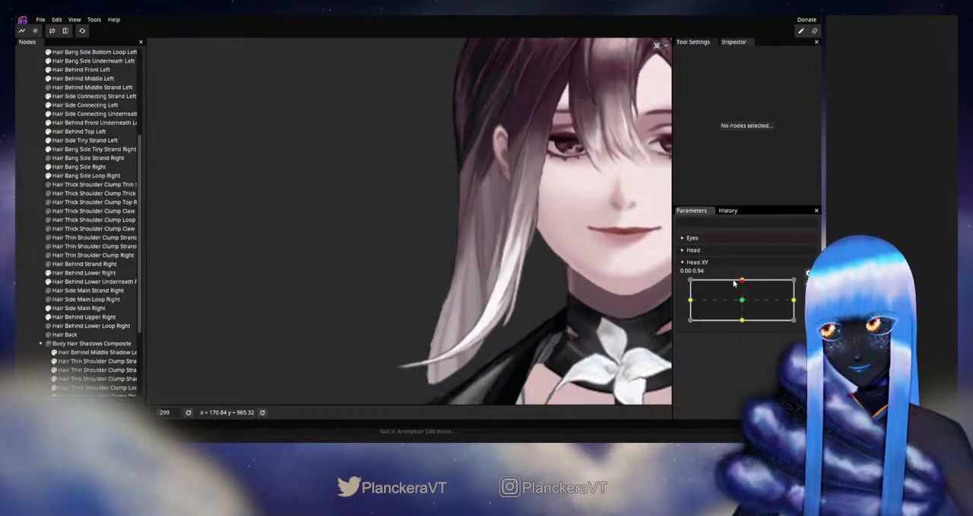
left_click_drag(735, 283, 742, 283)
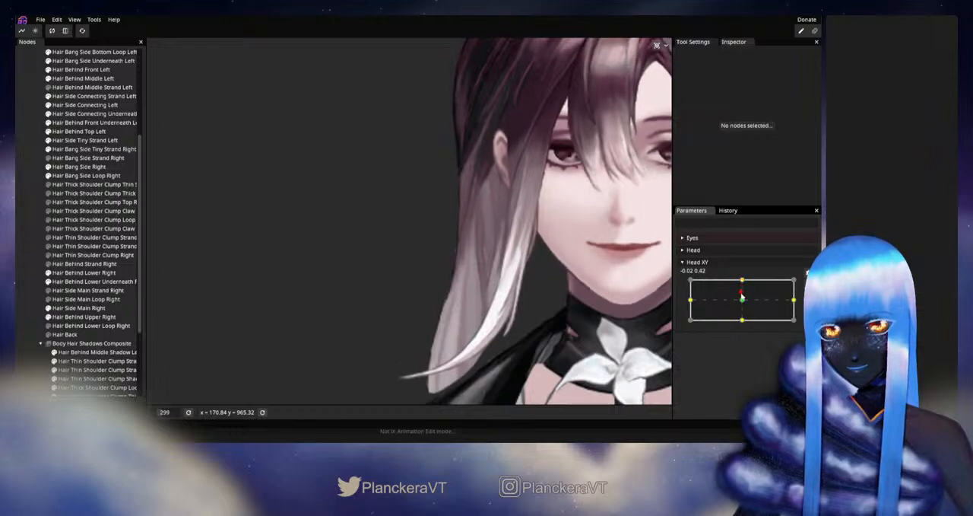
left_click_drag(743, 283, 742, 280)
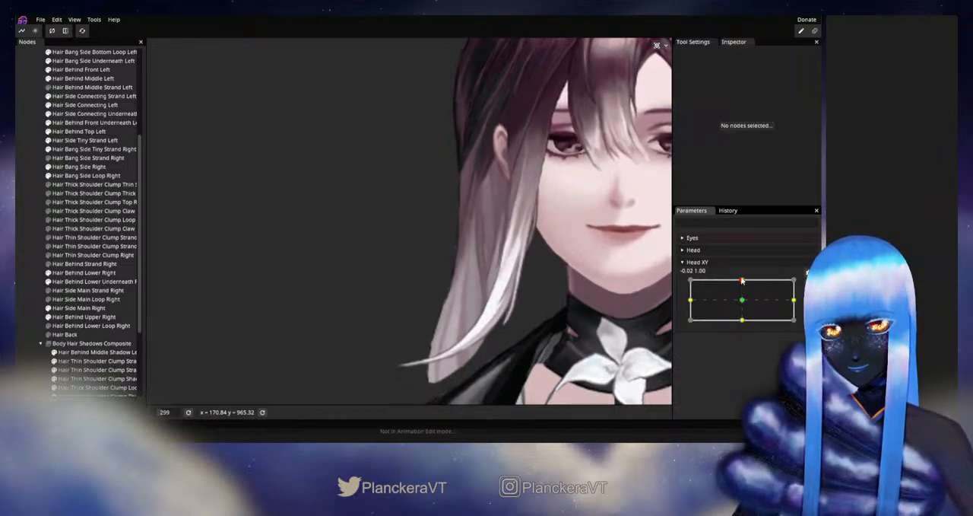
scroll(431, 264, "up", 5)
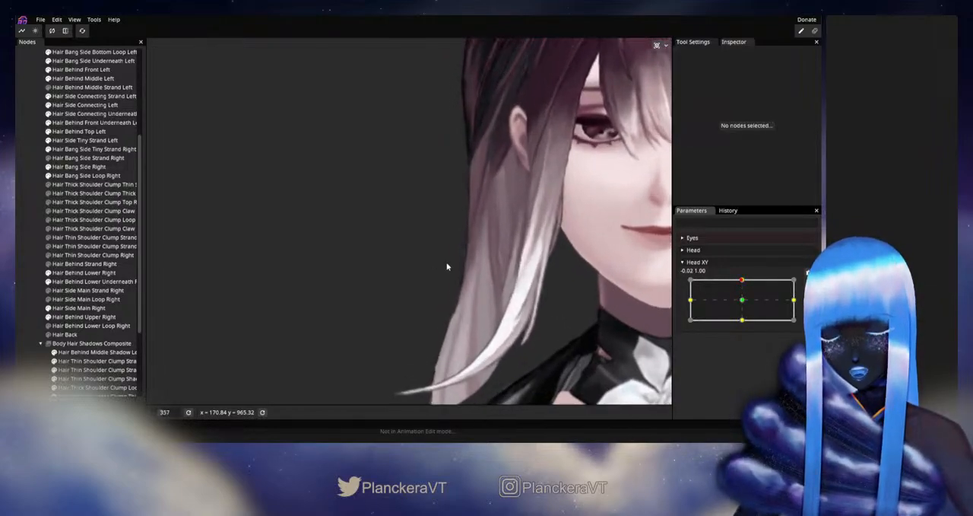
mouse_move(741, 281)
left_mouse_down()
mouse_move(743, 302)
mouse_move(743, 281)
left_mouse_up()
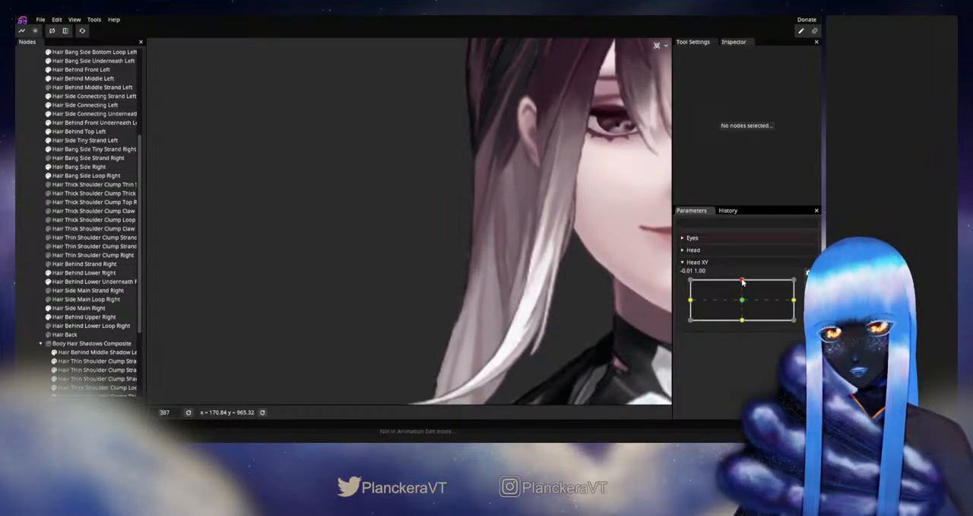
- Select Hair Side Main Right, arm Head XY up, adjust its inner vertices near the outer edge below ear level, then disarm and test
left_click(76, 307)
mouse_move(743, 281)
left_mouse_down()
mouse_move(744, 303)
mouse_move(744, 279)
left_mouse_up()
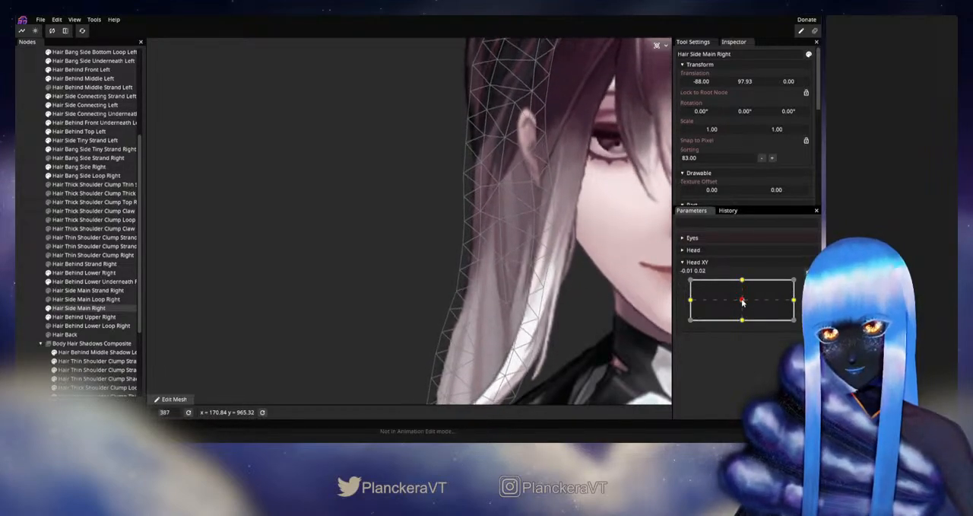
left_click(802, 288)
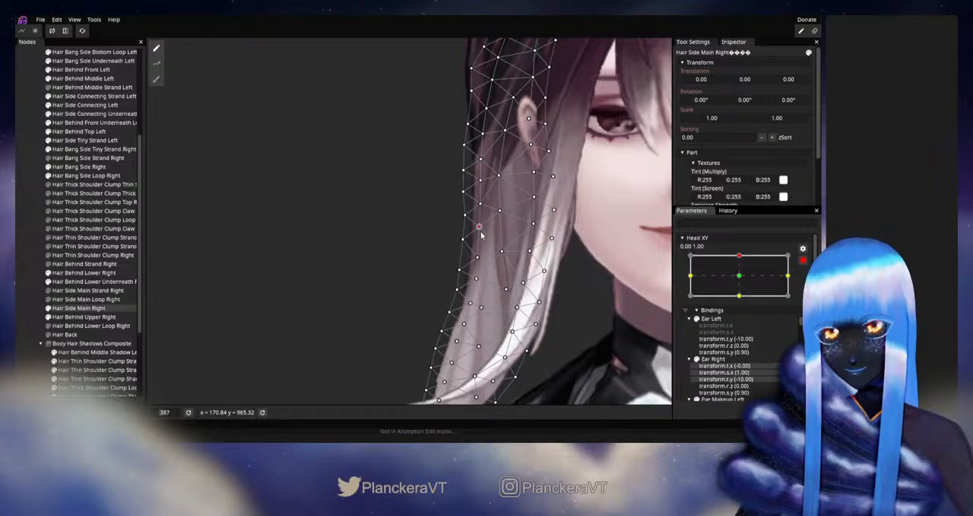
left_click_drag(480, 231, 485, 232)
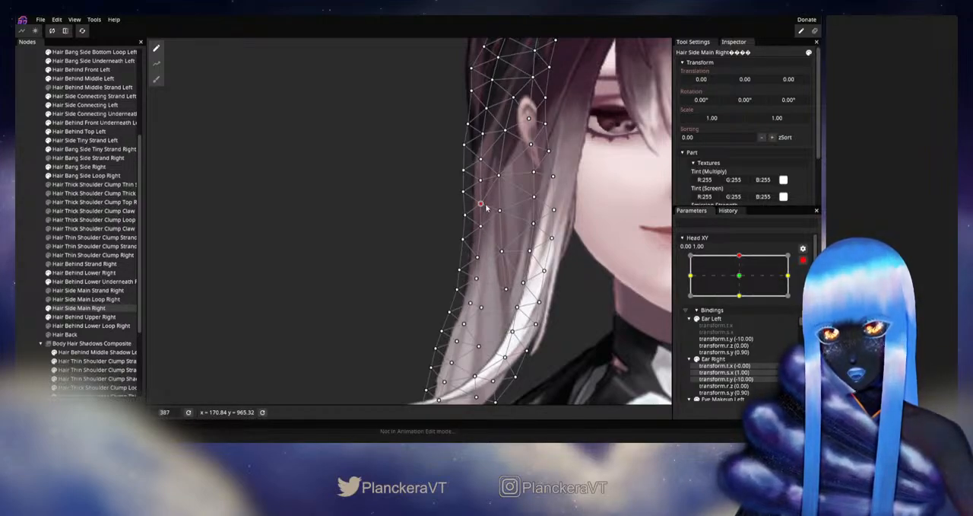
left_click(34, 287)
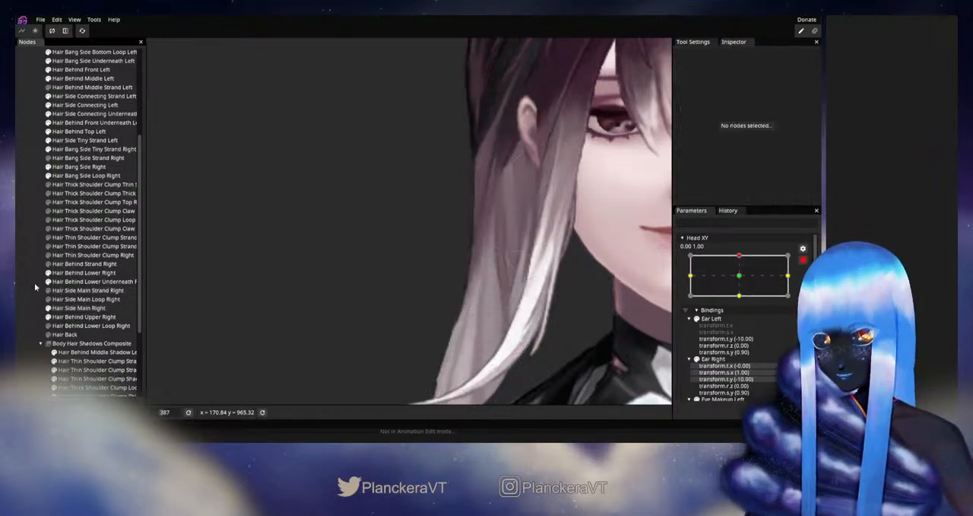
left_click(802, 260)
mouse_move(741, 280)
left_mouse_down()
mouse_move(741, 302)
mouse_move(742, 281)
left_mouse_up()
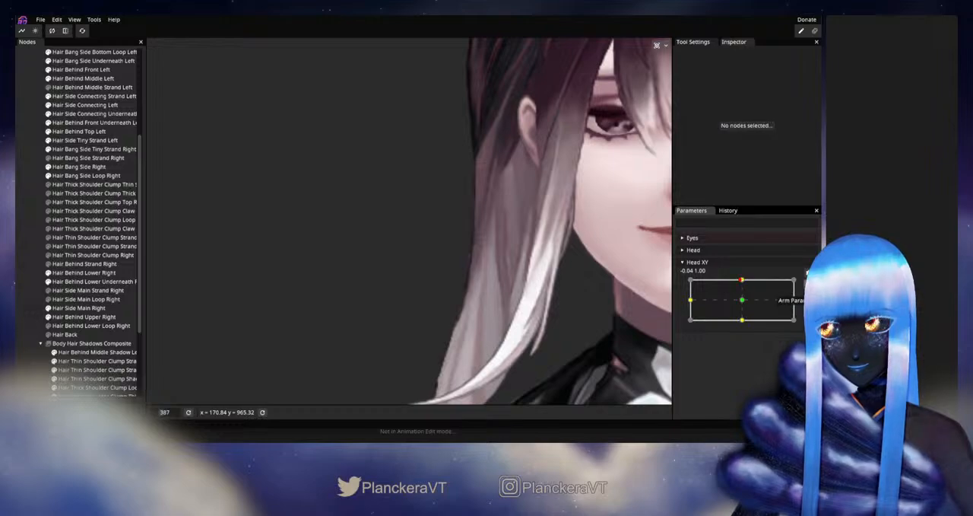
- Arm Head XY up, nudge the Hair Side Main Right inner vertex near the outer edge below earlobe level, then deselect, disarm and test
left_click(810, 284)
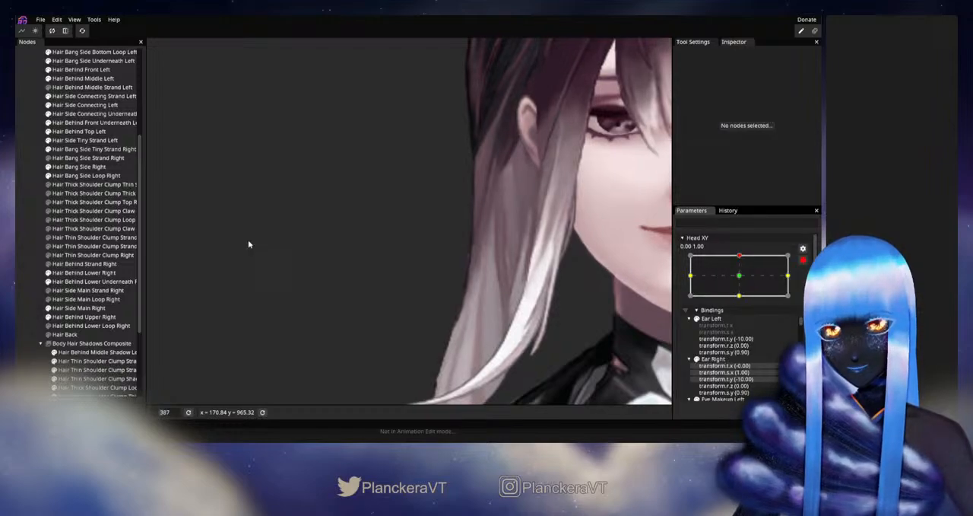
left_click(67, 308)
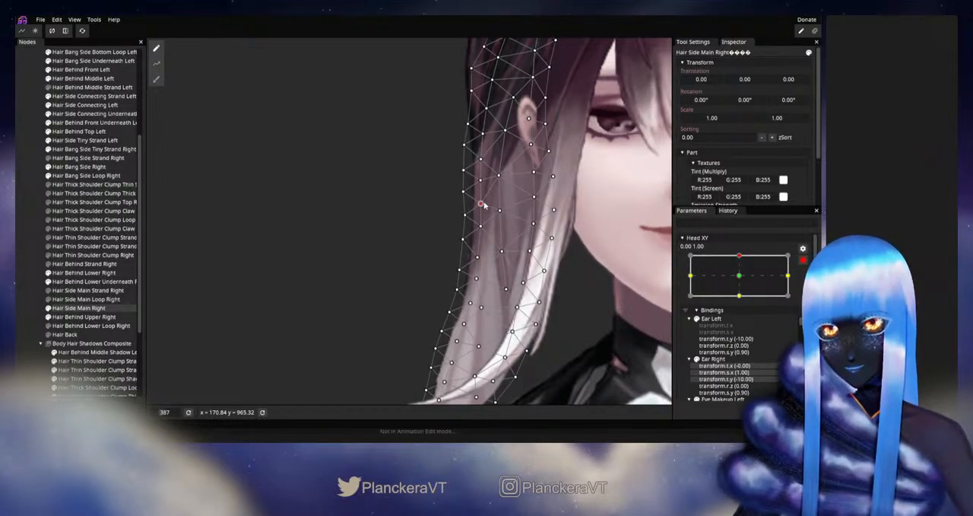
left_click(46, 270)
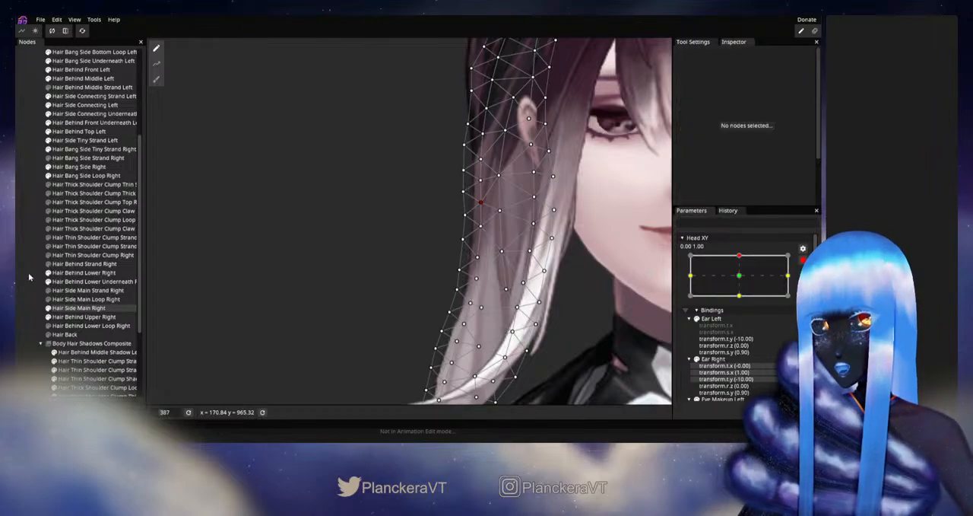
left_click(799, 260)
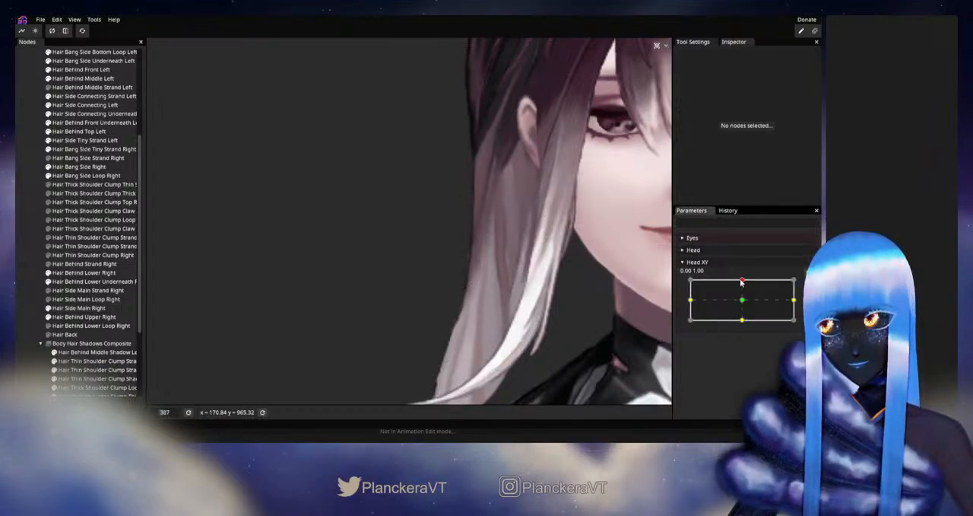
mouse_move(742, 281)
left_mouse_down()
mouse_move(741, 301)
mouse_move(746, 284)
left_mouse_up()
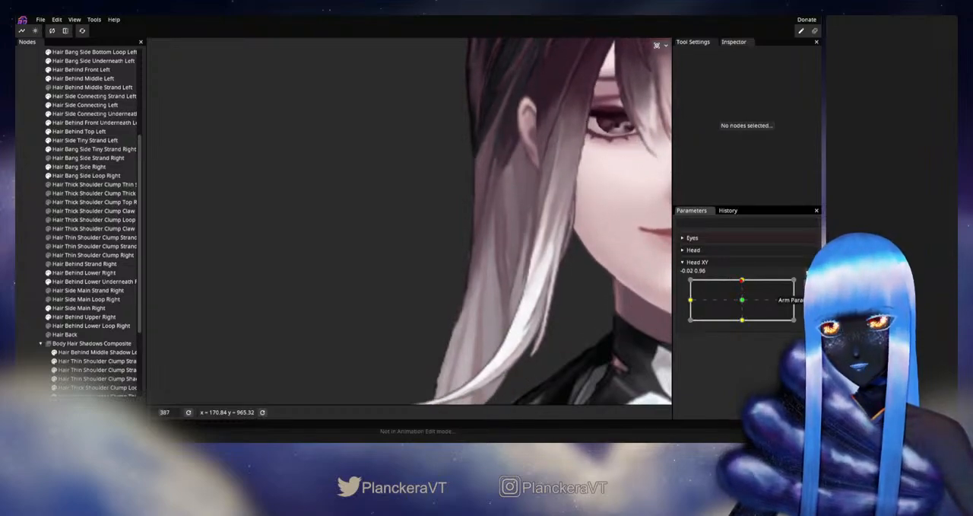
- With Head XY armed up, adjust the next lower inner vertex of Hair Side Main Right along the outer edge, then deselect, disarm and test
left_click(76, 307)
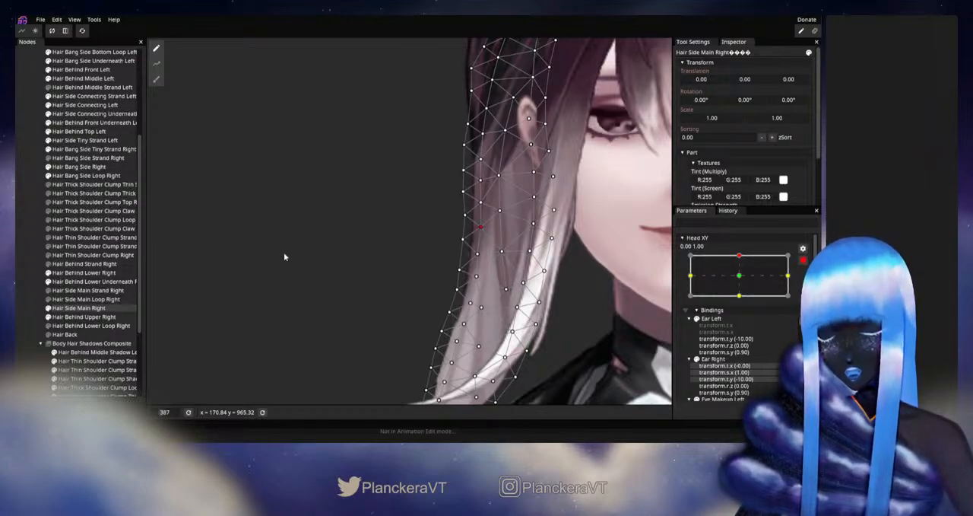
left_click(24, 271)
left_click(803, 261)
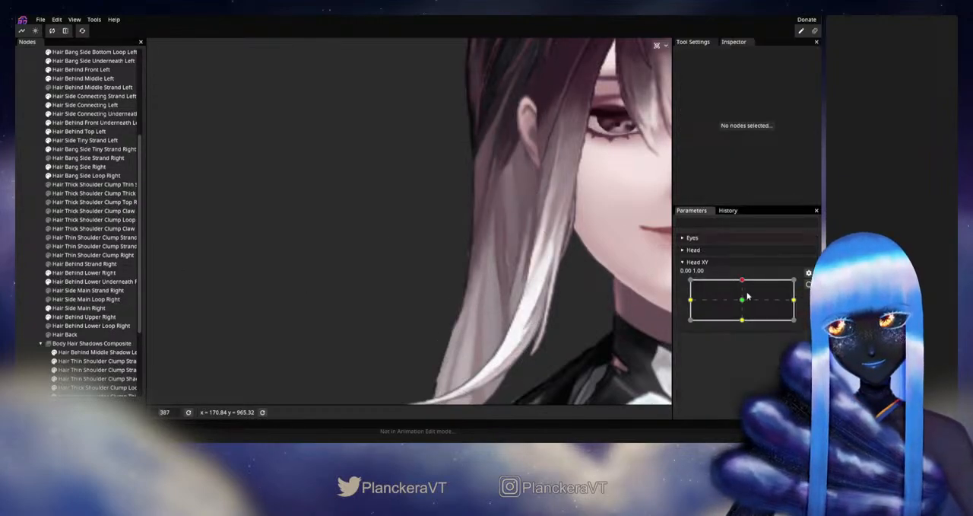
mouse_move(744, 282)
left_mouse_down()
mouse_move(743, 304)
mouse_move(743, 280)
left_mouse_up()
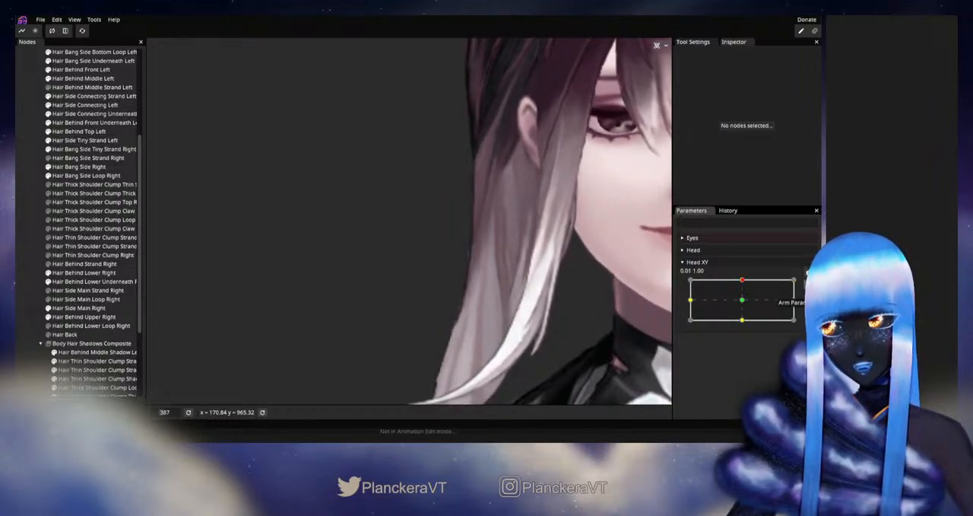
- Rearm Head XY up, readjust the upper of those two inner vertices on Hair Side Main Right, then deselect, disarm and preview the movement
left_click(809, 285)
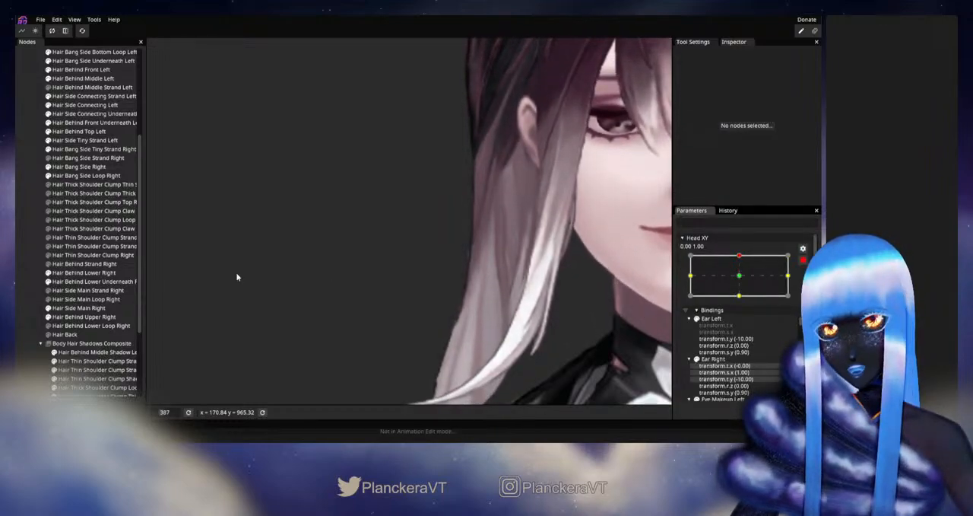
left_click(80, 309)
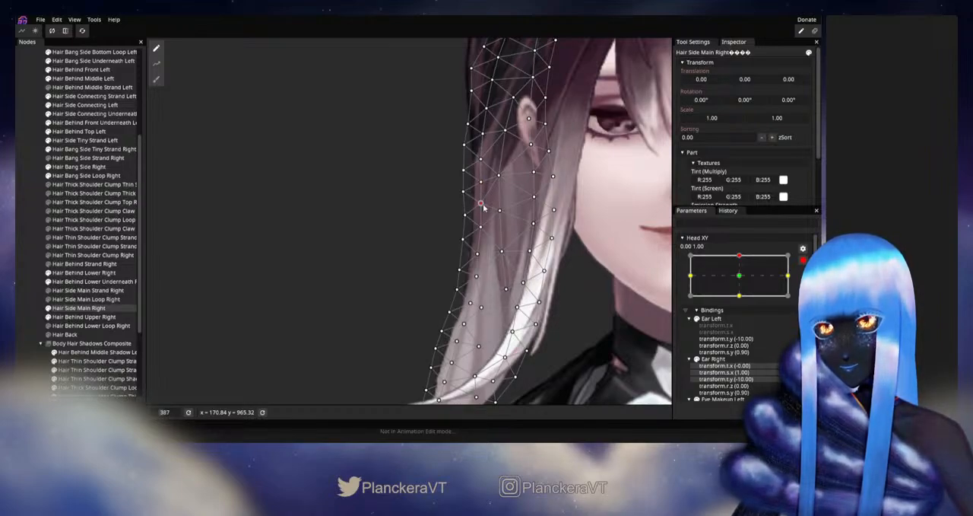
left_click(28, 280)
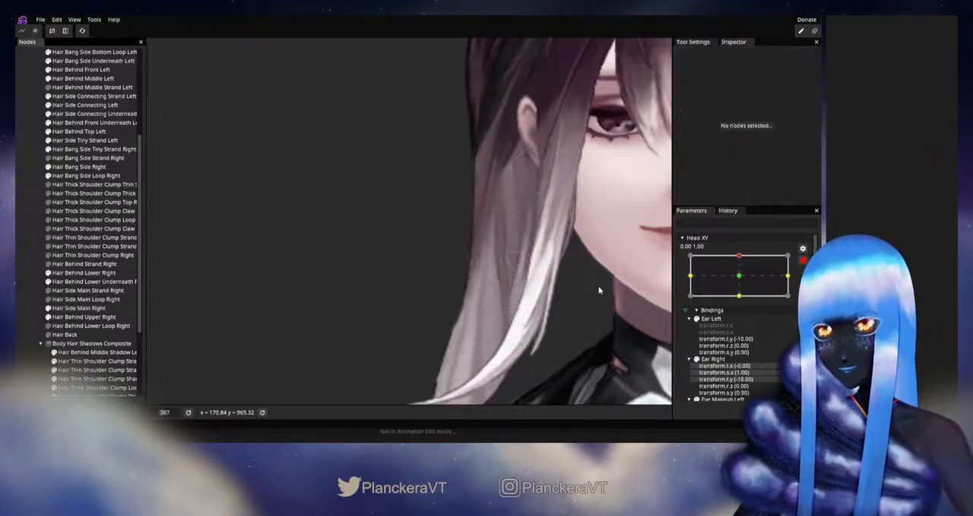
left_click(803, 260)
mouse_move(747, 282)
left_mouse_down()
mouse_move(742, 303)
mouse_move(746, 286)
left_mouse_up()
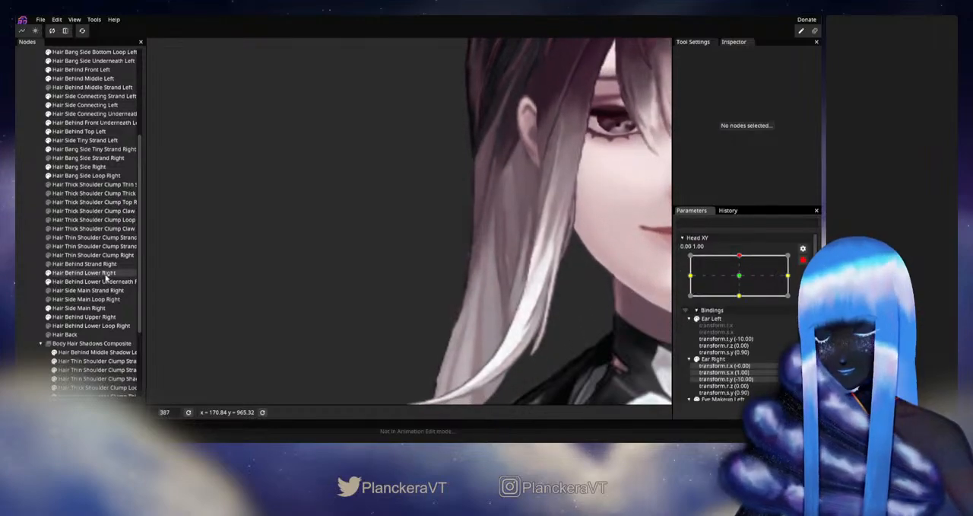
- With Head XY armed up, select Hair Side Main Right and adjust its central vertex below the earlobe
left_click(78, 307)
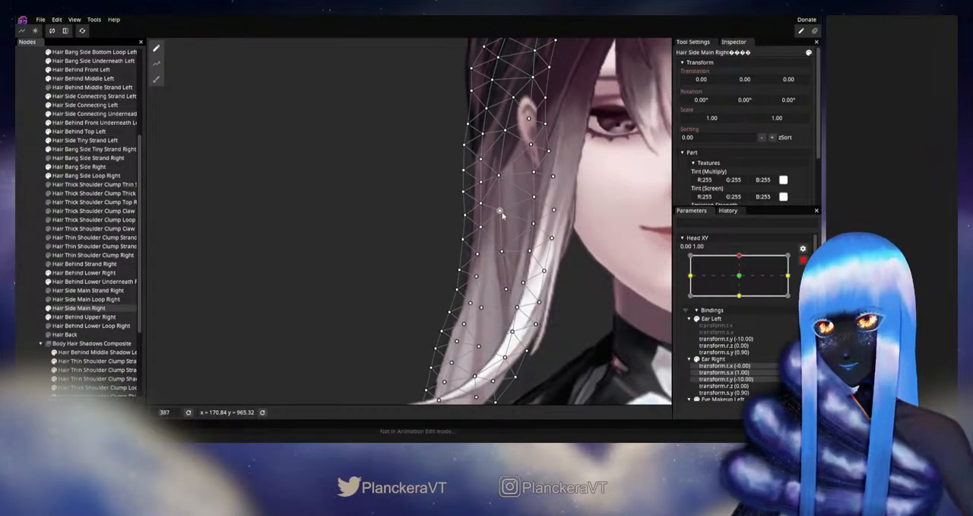
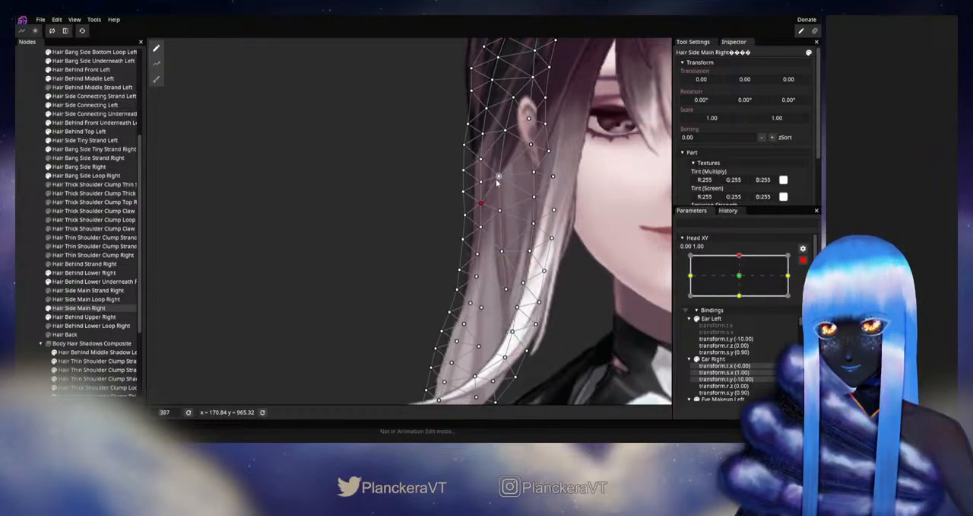
- Deselect Hair Side Main Right, disarm Head XY and preview the hair as the head moves near its upward position
left_click(17, 298)
scroll(554, 263, "down", 7)
scroll(555, 264, "down", 3)
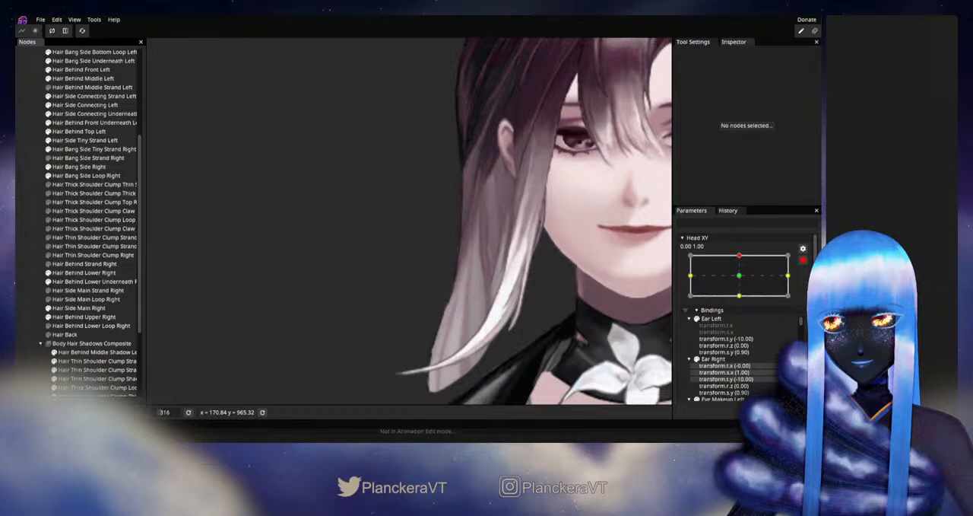
left_click(804, 261)
mouse_move(742, 280)
left_mouse_down()
mouse_move(744, 303)
mouse_move(743, 282)
left_mouse_up()
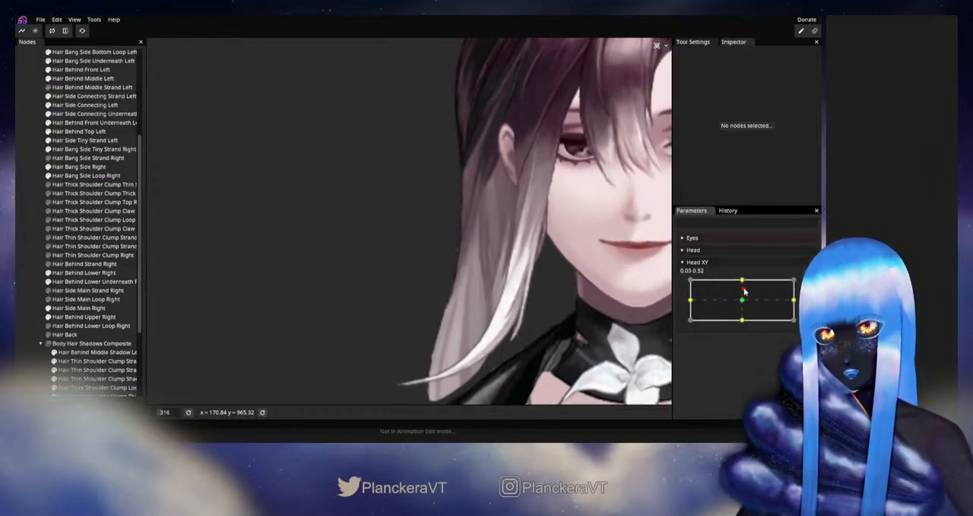
mouse_move(745, 290)
left_mouse_down()
mouse_move(742, 304)
mouse_move(743, 281)
left_mouse_up()
- With Head XY armed up, adjust the Hair Side Main Right vertex over the ear, then deselect, disarm and test the movement
left_click(800, 285)
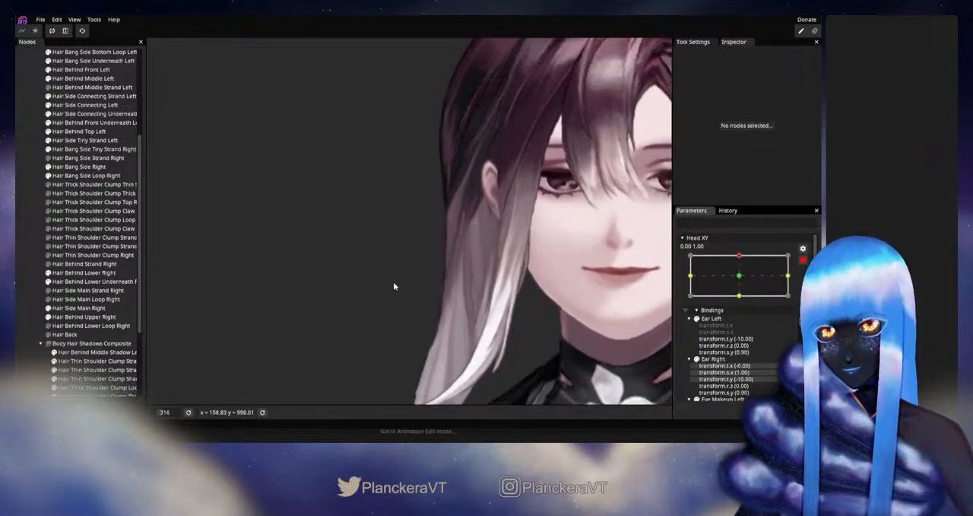
left_click(77, 309)
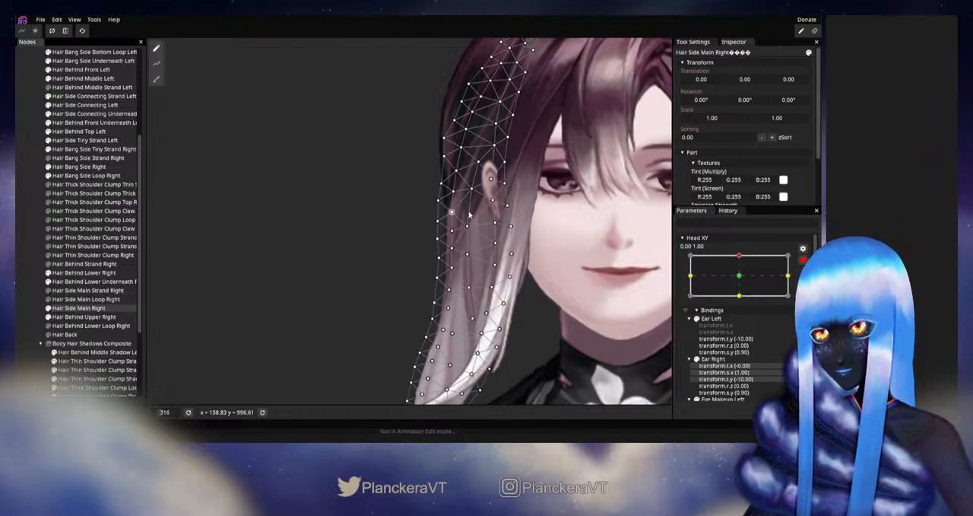
scroll(493, 212, "up", 1)
left_click(504, 198)
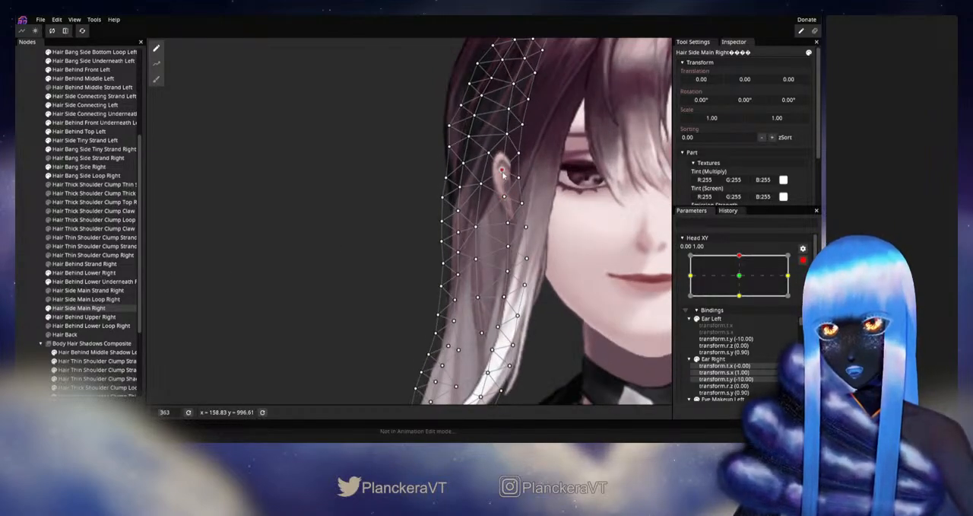
left_click(35, 310)
scroll(544, 307, "down", 3)
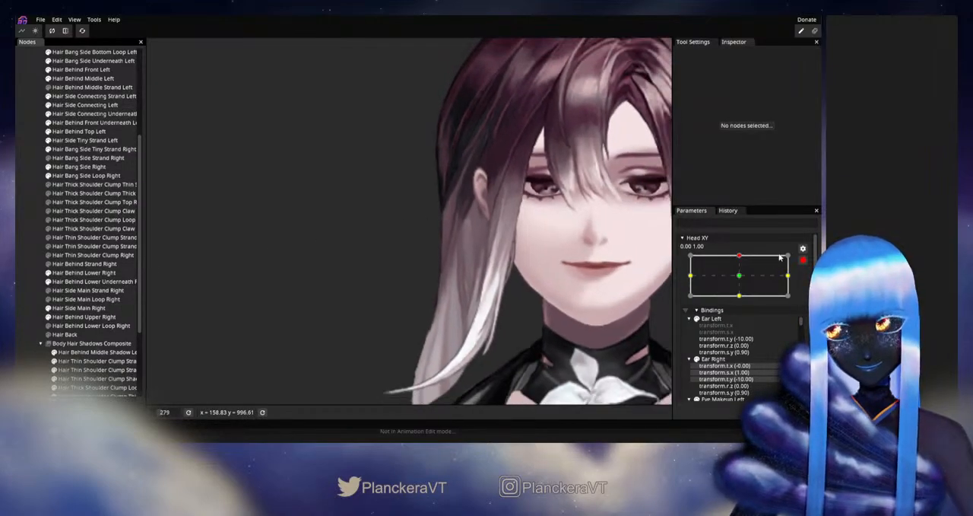
left_click(803, 262)
mouse_move(744, 282)
left_mouse_down()
mouse_move(743, 304)
mouse_move(744, 281)
left_mouse_up()
- Rearm Head XY up and adjust the Hair Side Main Right mesh along its outer edge below earlobe level
left_click(808, 285)
scroll(407, 319, "up", 4)
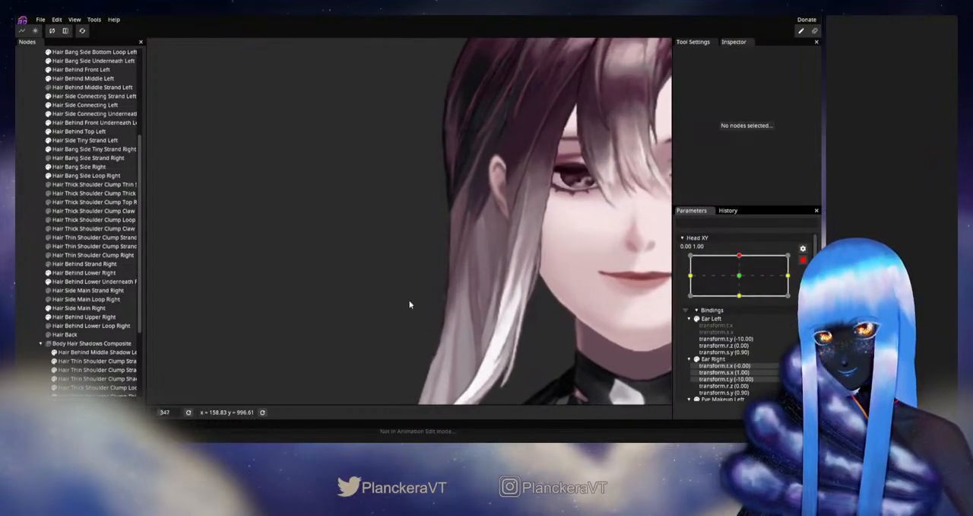
left_click_drag(411, 305, 400, 271)
left_click(79, 308)
scroll(436, 255, "up", 5)
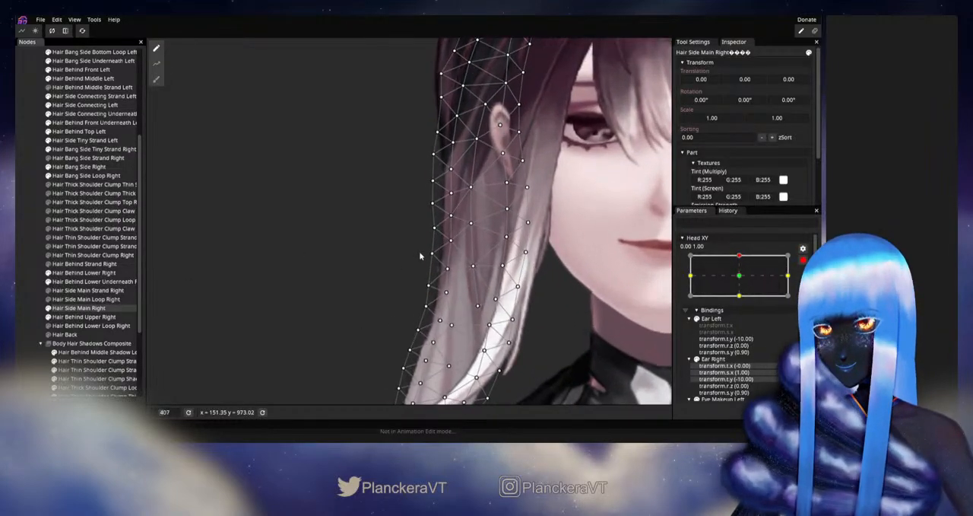
left_click_drag(437, 234, 439, 237)
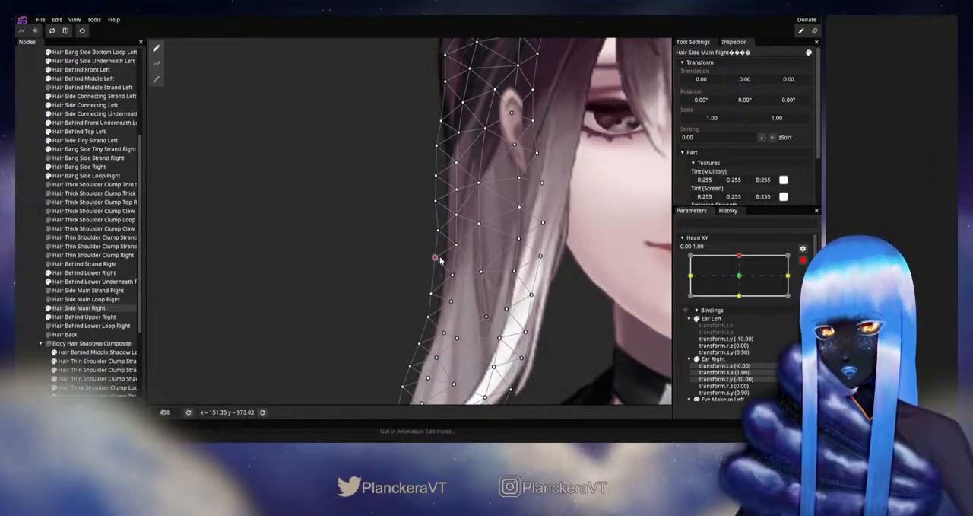
- Deselect the mesh, disarm Head XY and preview the hair between the neutral and fully raised head positions
left_click(329, 266)
scroll(571, 327, "down", 5)
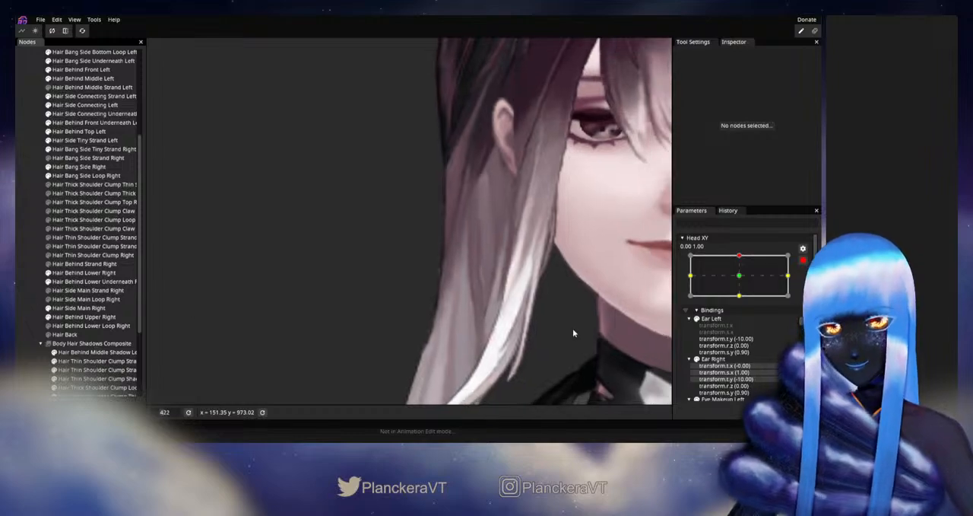
scroll(568, 323, "down", 2)
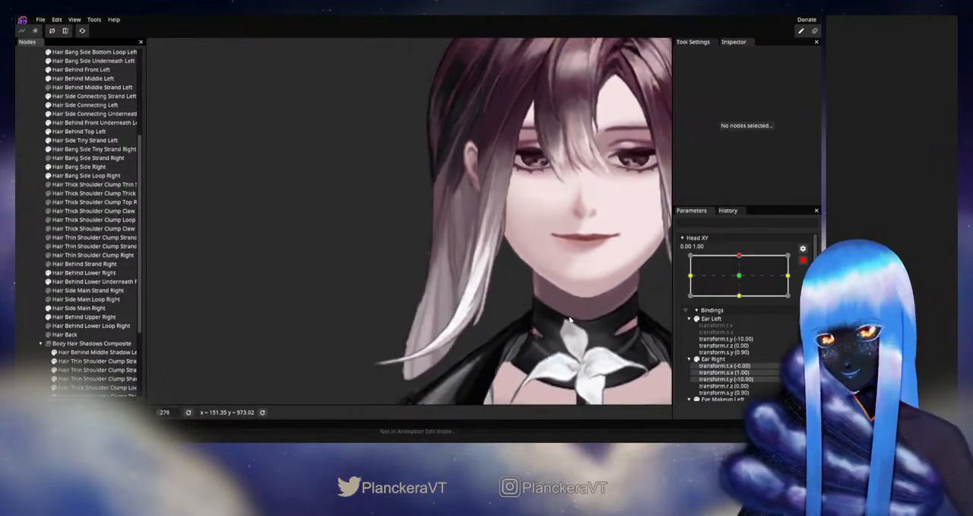
left_click(803, 261)
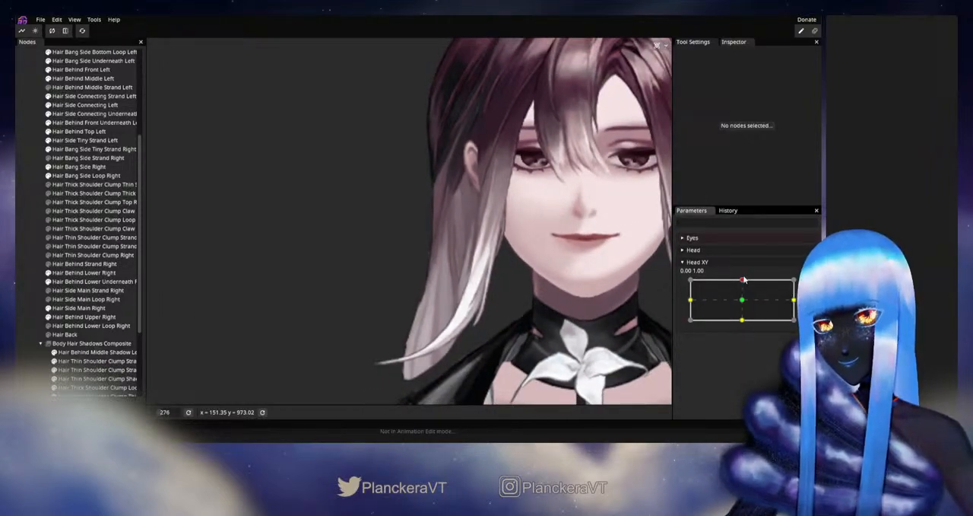
left_click_drag(744, 280, 743, 299)
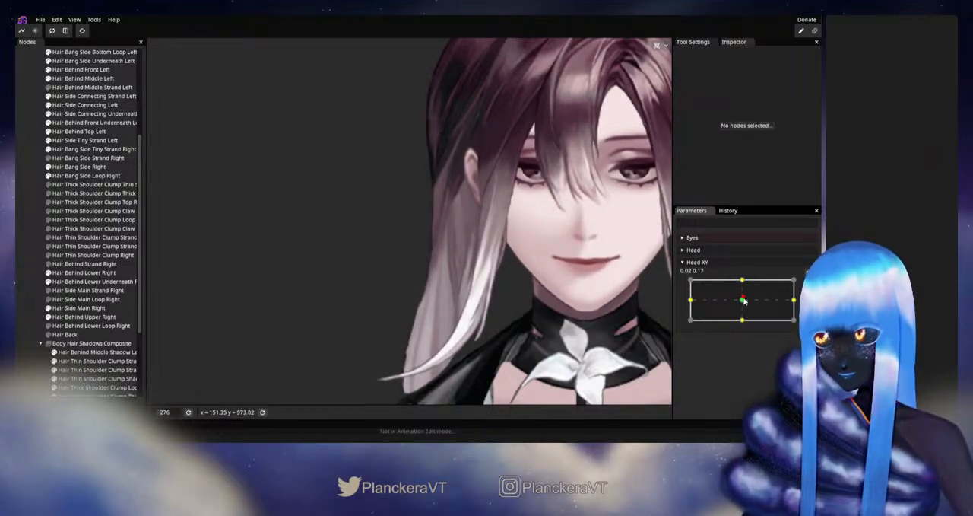
left_click_drag(744, 301, 744, 280)
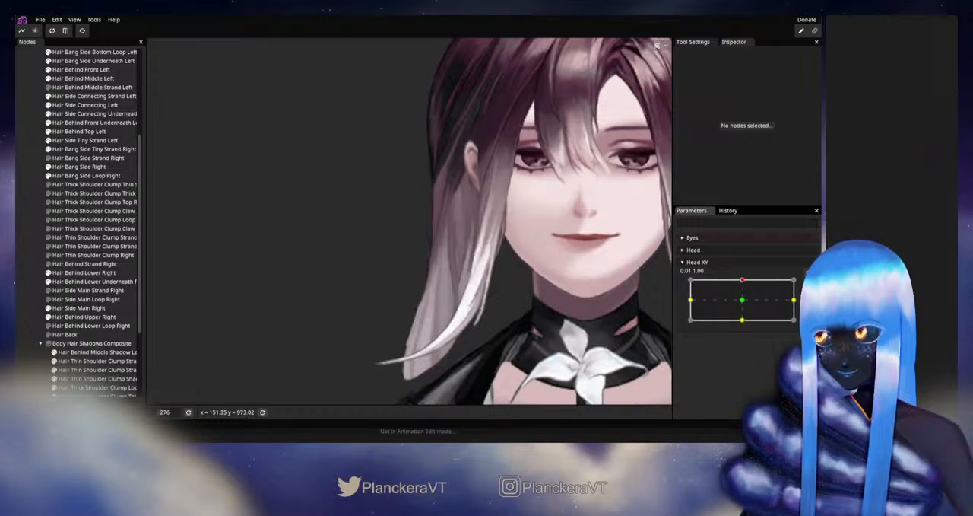
- With Head XY armed up, nudge the Hair Side Main Right inner vertex beside the outer edge just below the earlobe, then deselect, disarm and test
scroll(341, 258, "up", 4)
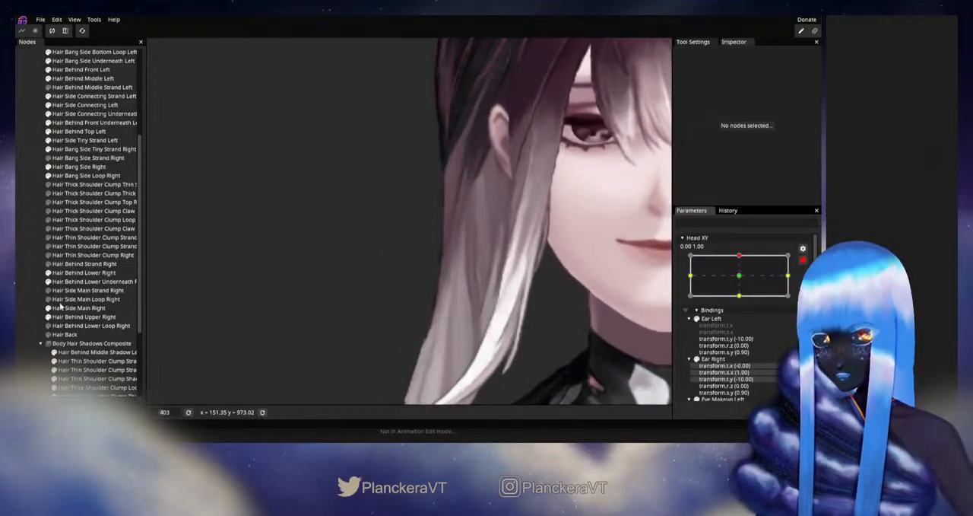
left_click(62, 307)
scroll(424, 213, "up", 2)
left_click(481, 187)
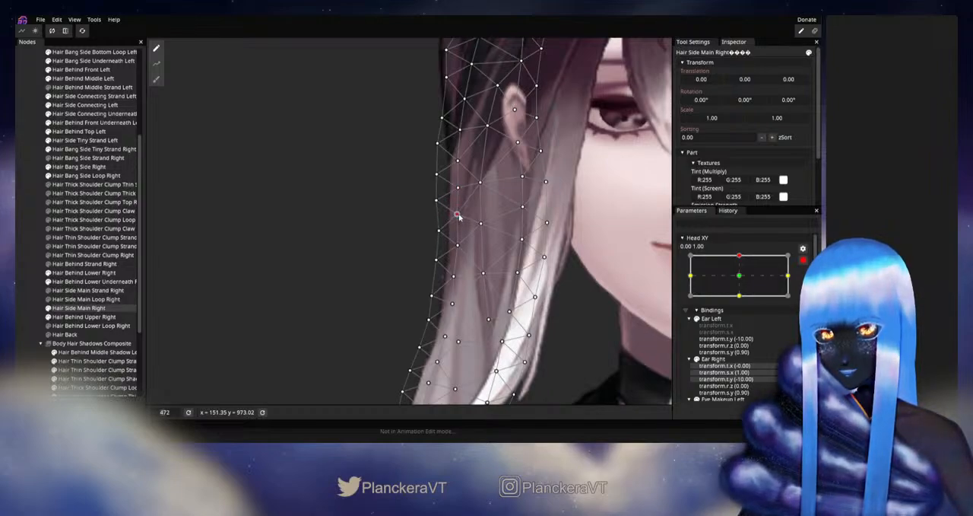
left_click(20, 267)
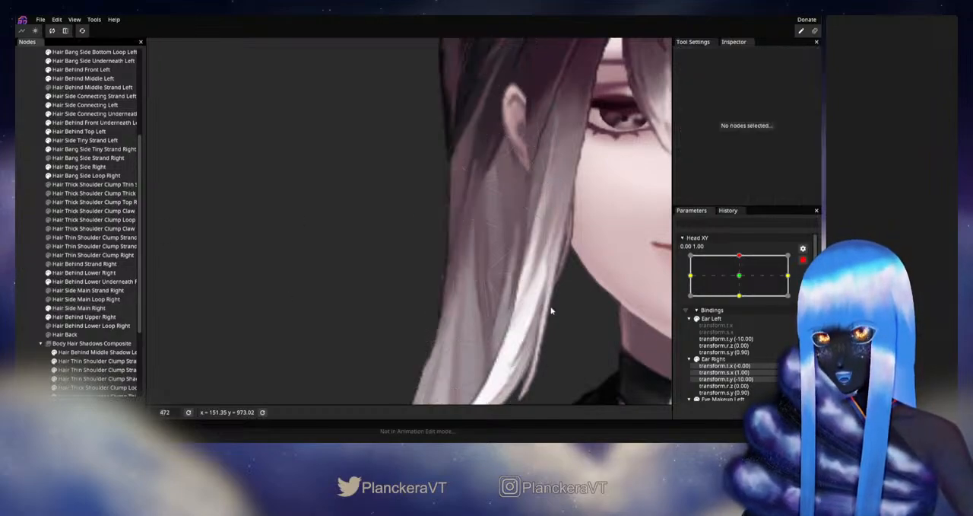
scroll(553, 304, "down", 4)
left_click_drag(550, 289, 557, 297)
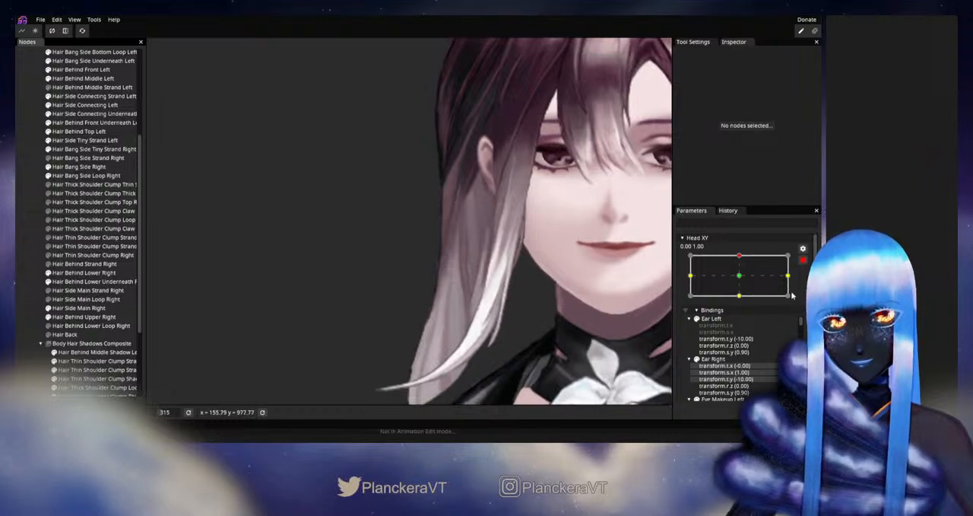
left_click(804, 260)
mouse_move(744, 280)
left_mouse_down()
mouse_move(743, 299)
mouse_move(742, 283)
left_mouse_up()
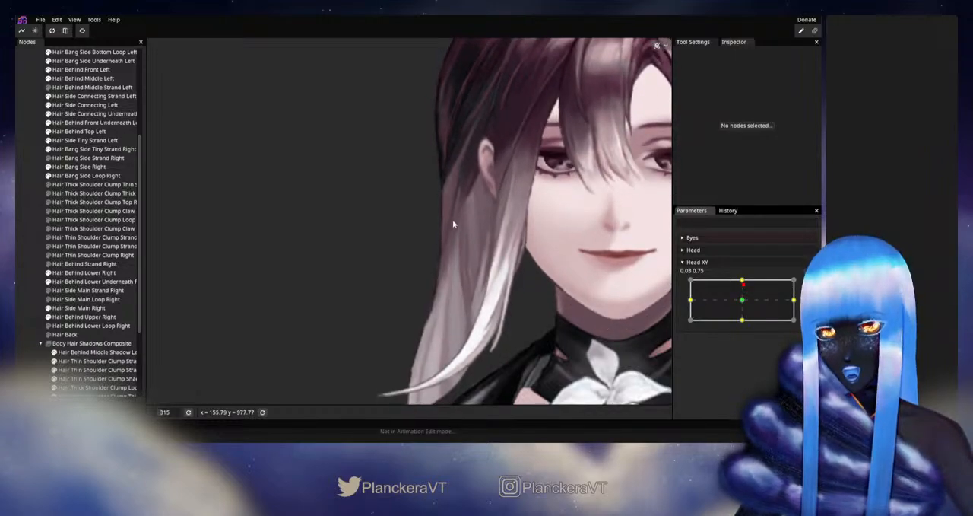
- Preview Head XY with the Hair Side Main Right mesh shown, arm it up, readjust the same inner vertex, then deselect, disarm and test
left_click(76, 308)
scroll(376, 265, "up", 3)
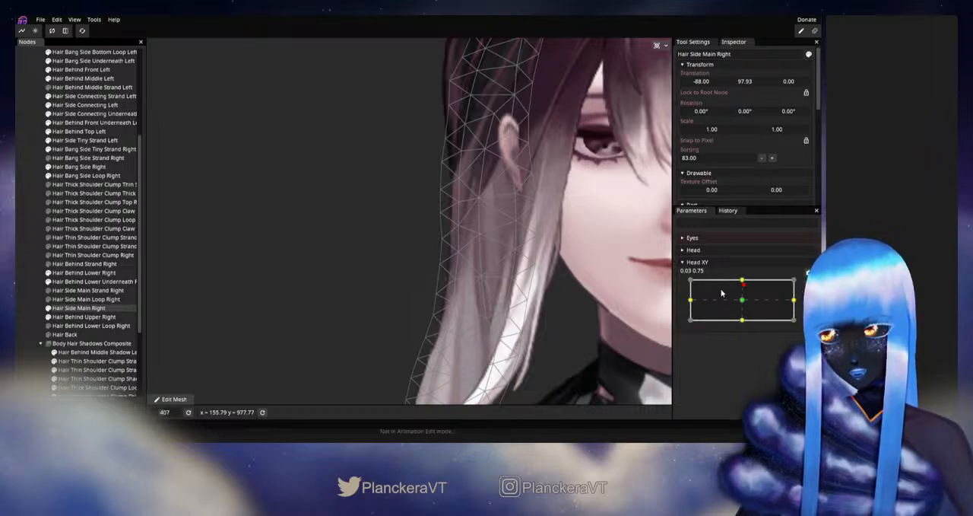
mouse_move(745, 289)
left_mouse_down()
mouse_move(742, 301)
mouse_move(742, 282)
left_mouse_up()
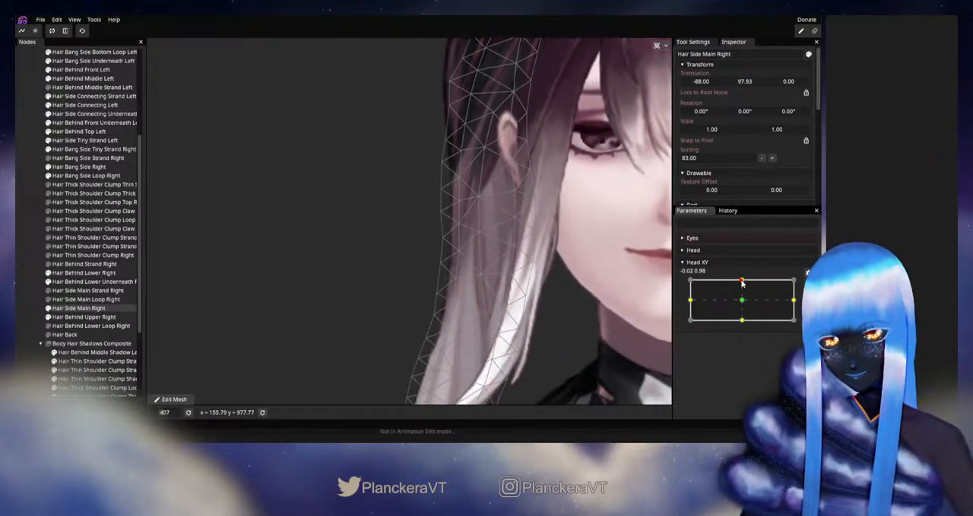
left_click(804, 283)
left_click(457, 224)
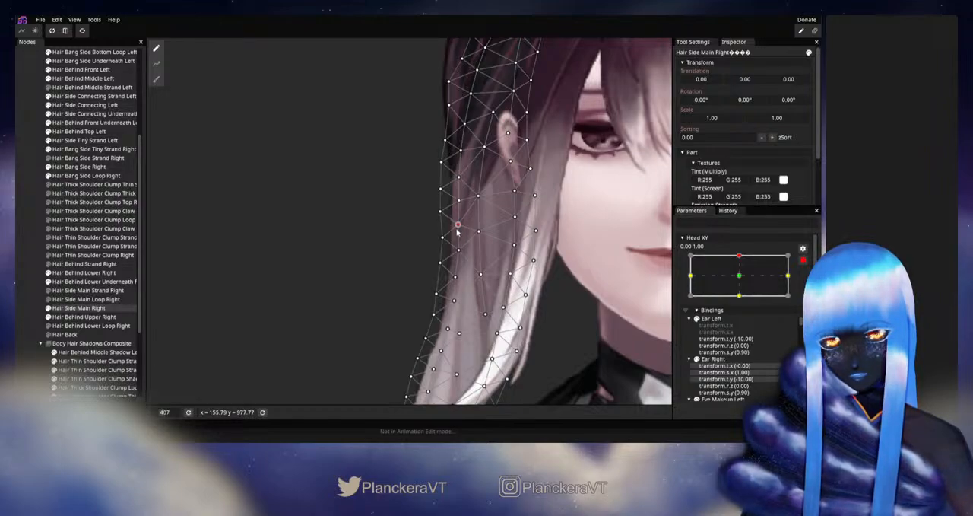
left_click(228, 289)
left_click(804, 261)
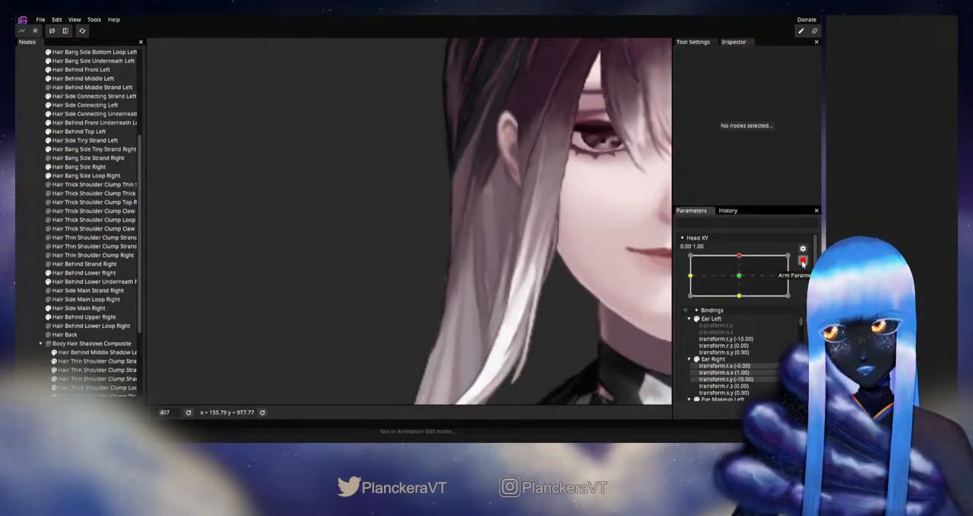
mouse_move(745, 285)
left_mouse_down()
mouse_move(745, 302)
mouse_move(744, 280)
left_mouse_up()
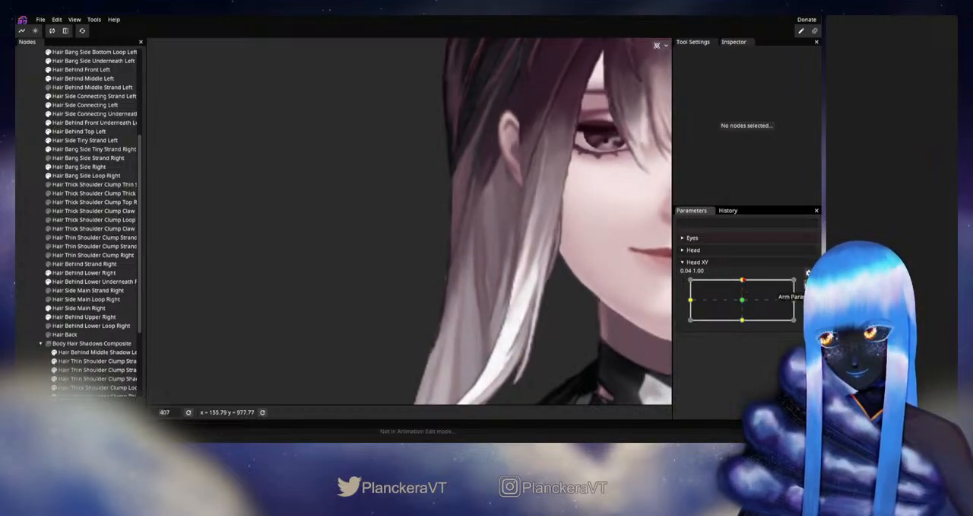
- Rearm Head XY up, fine-tune that inner vertex of Hair Side Main Right once more, then deselect, disarm and test
left_click(807, 272)
left_click(461, 281)
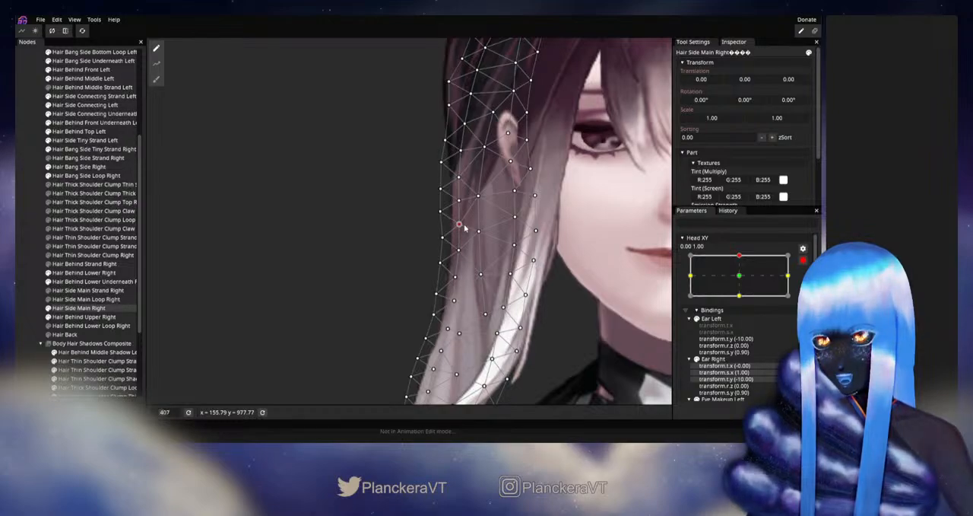
left_click(17, 302)
left_click(803, 260)
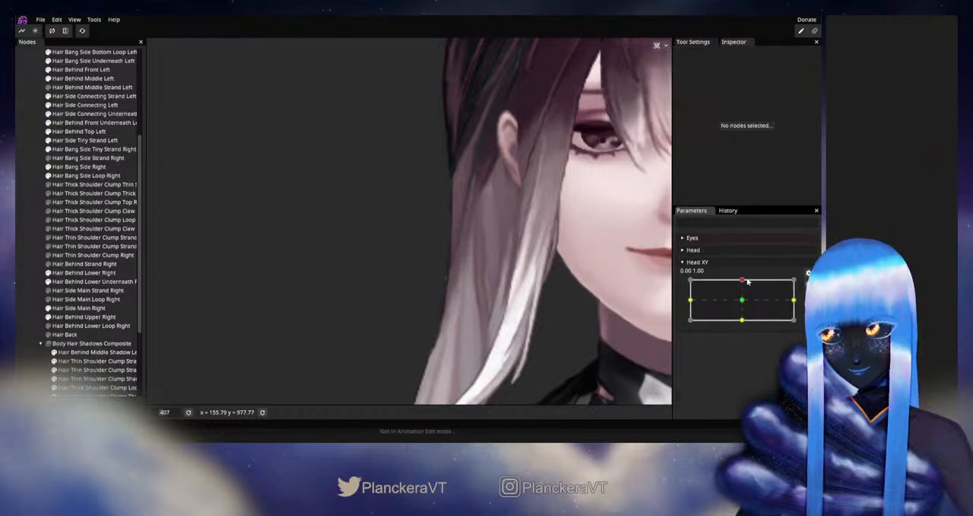
mouse_move(743, 282)
left_mouse_down()
mouse_move(742, 302)
mouse_move(742, 280)
left_mouse_up()
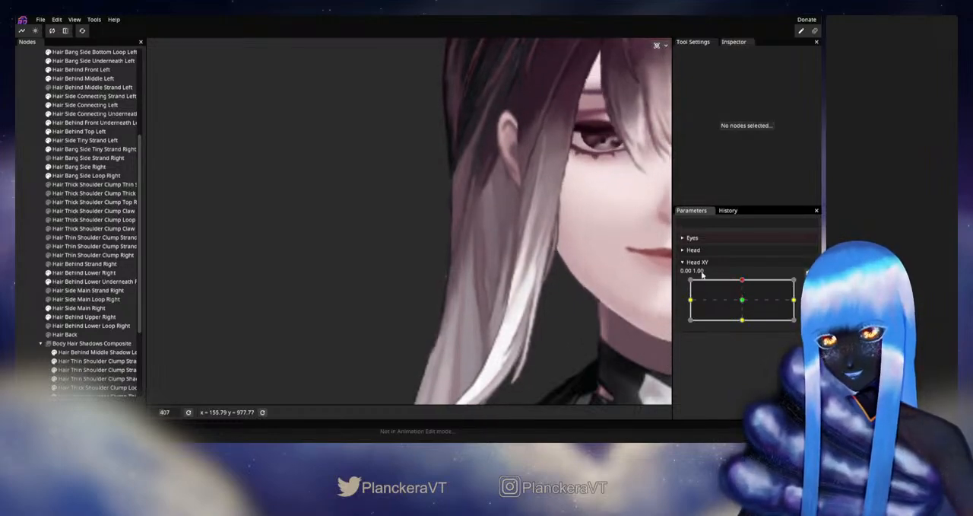
- Check the selected Hair Side Main Right in motion, adjust its next lower inner vertex with Head XY armed up, then deselect, disarm and test
left_click(83, 308)
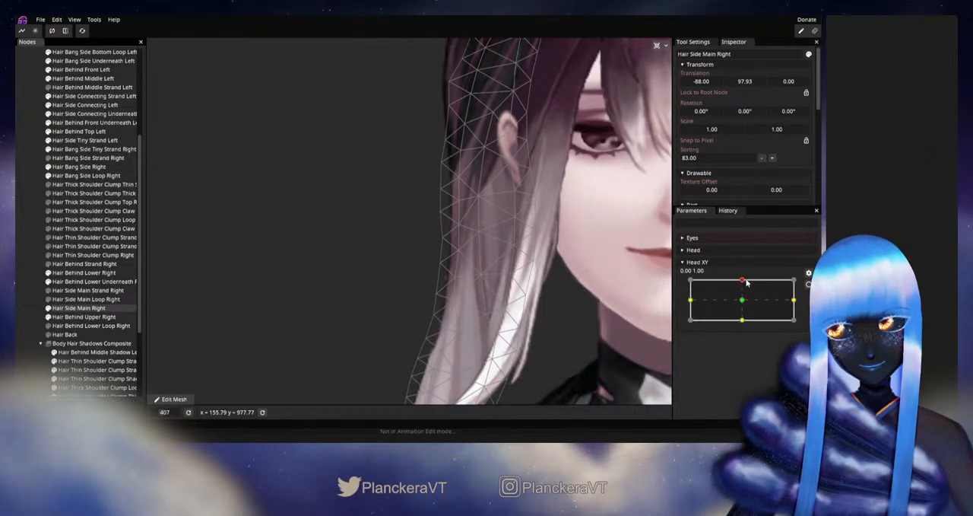
mouse_move(742, 280)
left_mouse_down()
mouse_move(742, 300)
mouse_move(744, 282)
left_mouse_up()
left_click(174, 398)
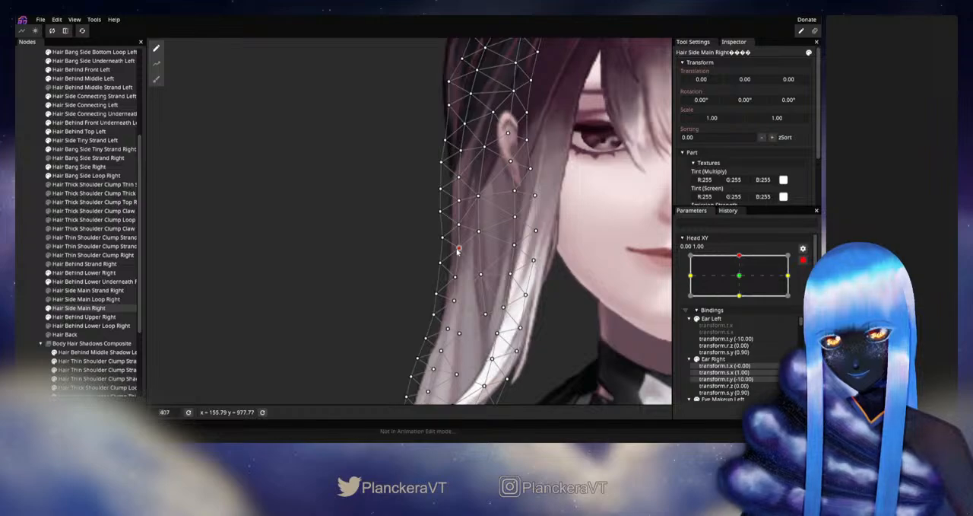
left_click(28, 291)
left_click(806, 262)
mouse_move(743, 282)
left_mouse_down()
mouse_move(738, 302)
mouse_move(744, 282)
left_mouse_up()
- With Head XY armed up, adjust the neighbouring outer-edge vertex of Hair Side Main Right, then deselect, disarm and test between neutral and up
left_click(808, 284)
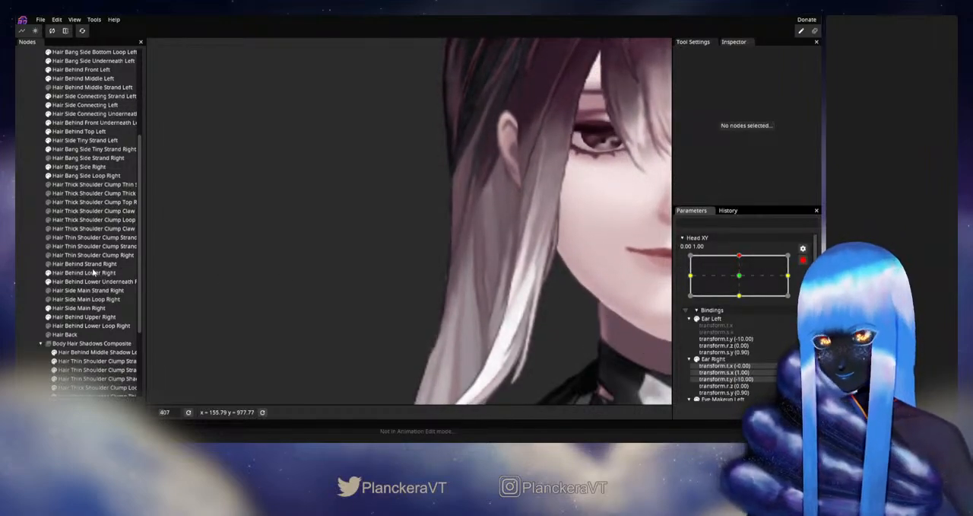
left_click(72, 308)
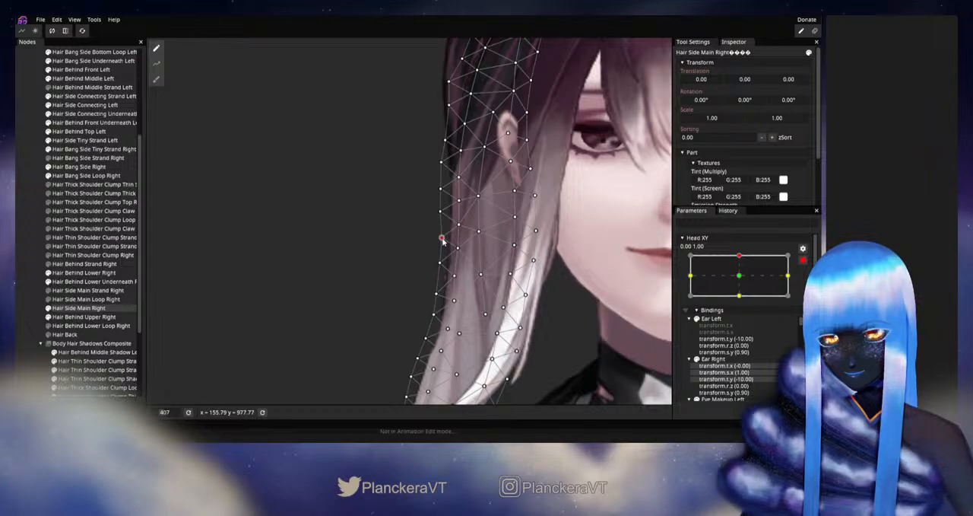
left_click(484, 283)
scroll(548, 302, "down", 2)
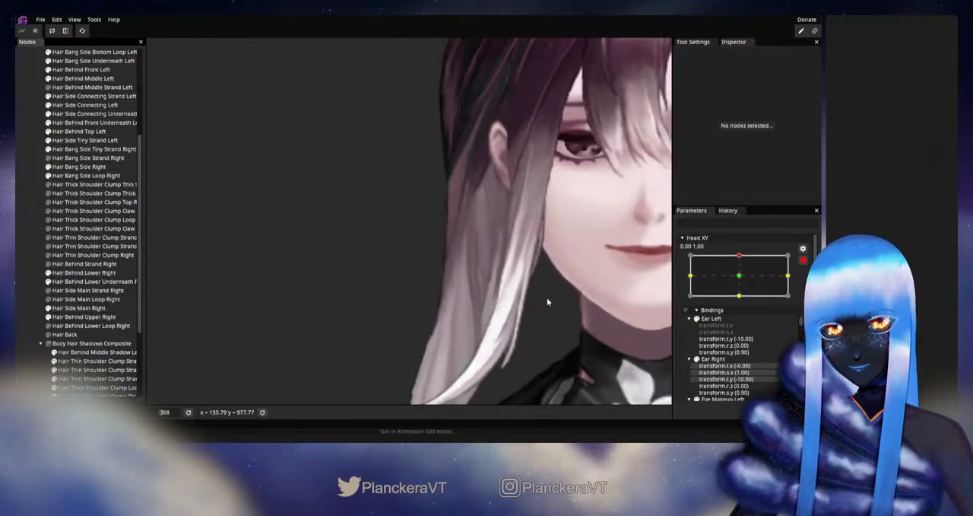
left_click(804, 262)
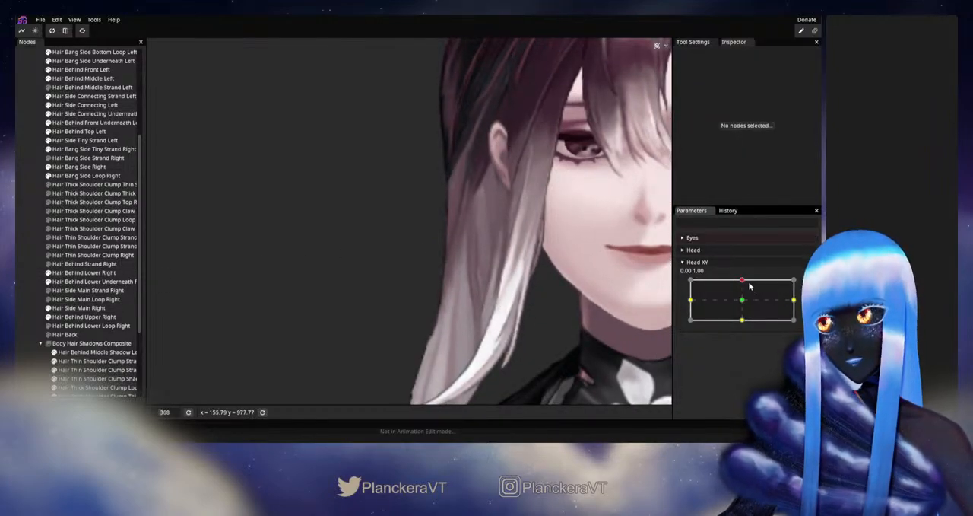
left_click_drag(744, 283, 742, 302)
left_click_drag(742, 301, 743, 281)
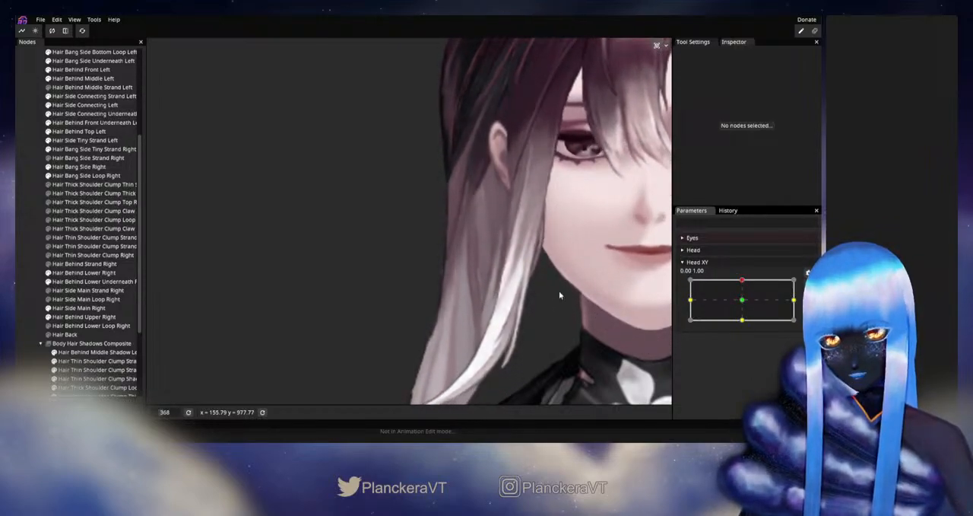
- Adjust the lower inner vertex of Hair Side Main Right with Head XY armed up, then deselect, disarm and test the movement
left_click(76, 307)
scroll(412, 288, "up", 4)
left_click(455, 279)
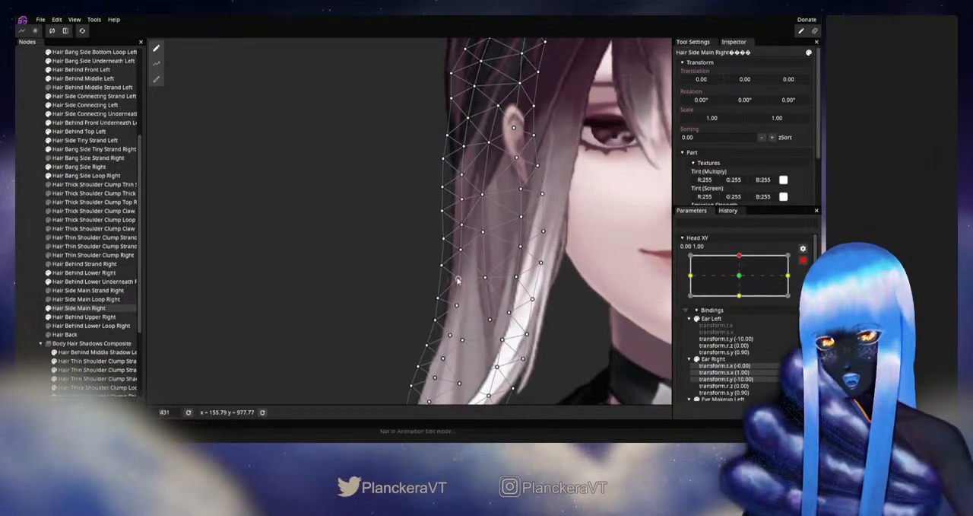
left_click(31, 279)
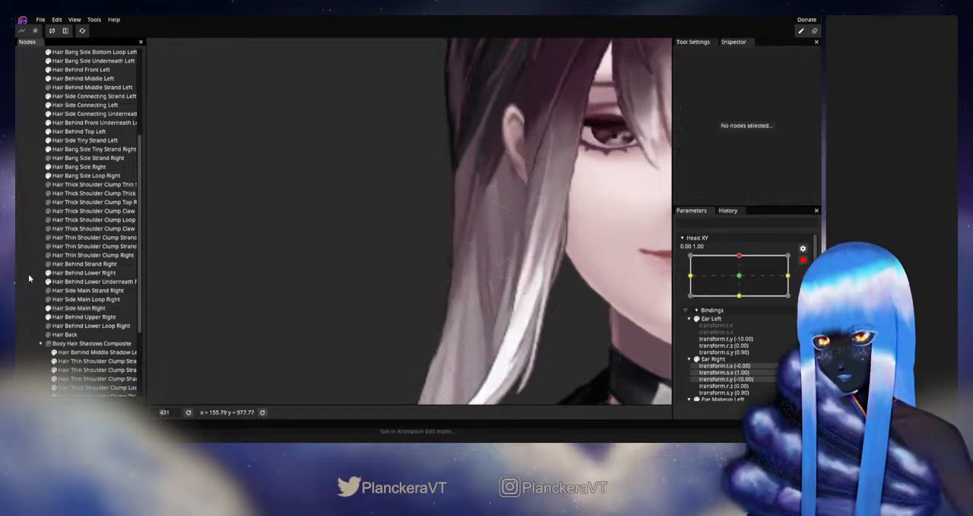
scroll(545, 303, "down", 8)
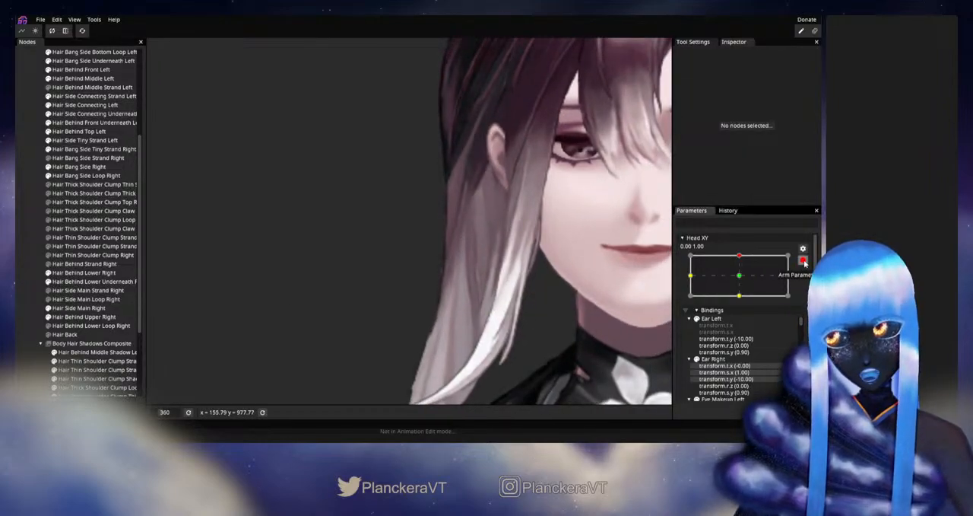
left_click(803, 259)
mouse_move(739, 281)
left_mouse_down()
mouse_move(743, 312)
mouse_move(743, 283)
left_mouse_up()
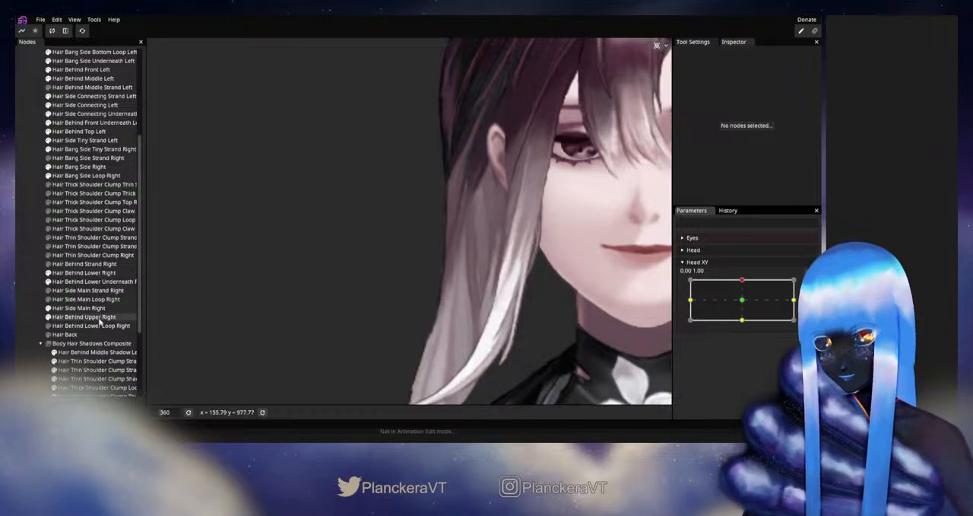
- Preview Hair Side Main Right in motion, adjust the next higher inner vertex with Head XY armed up, then disarm, deselect and test
left_click(84, 272)
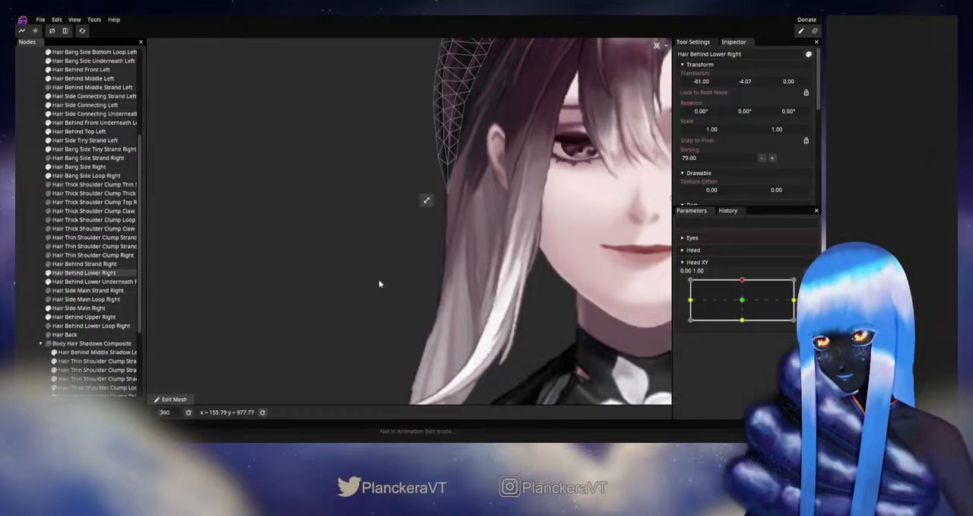
left_click(83, 307)
scroll(472, 287, "up", 2)
scroll(530, 300, "up", 1)
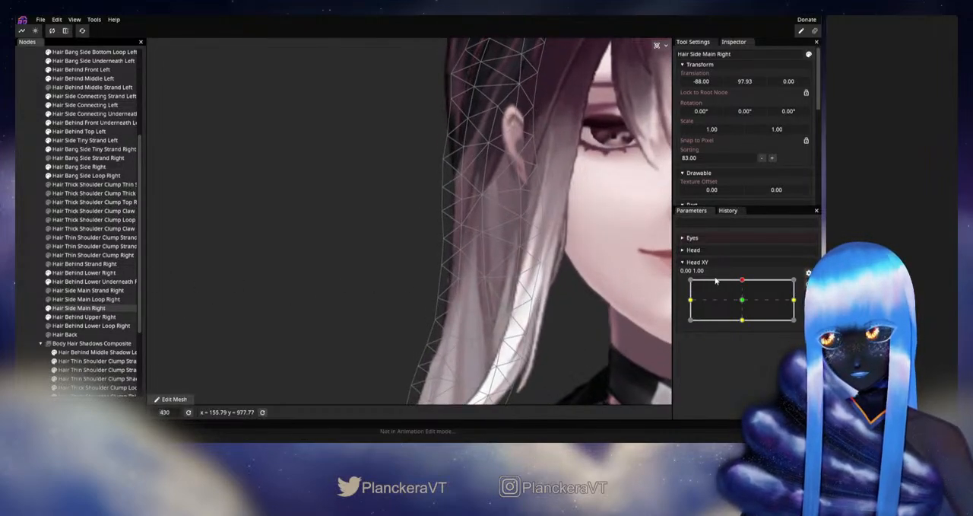
mouse_move(742, 281)
left_mouse_down()
mouse_move(745, 303)
mouse_move(749, 283)
left_mouse_up()
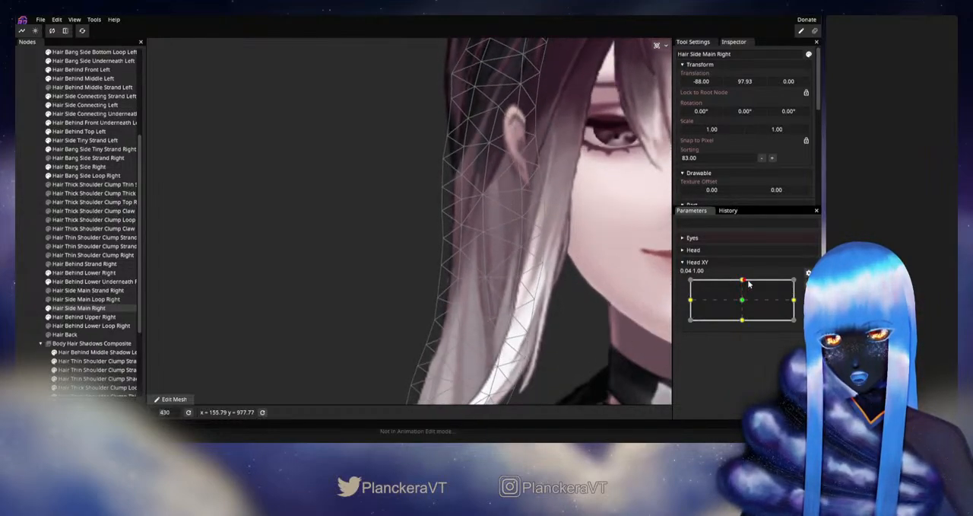
left_click(807, 284)
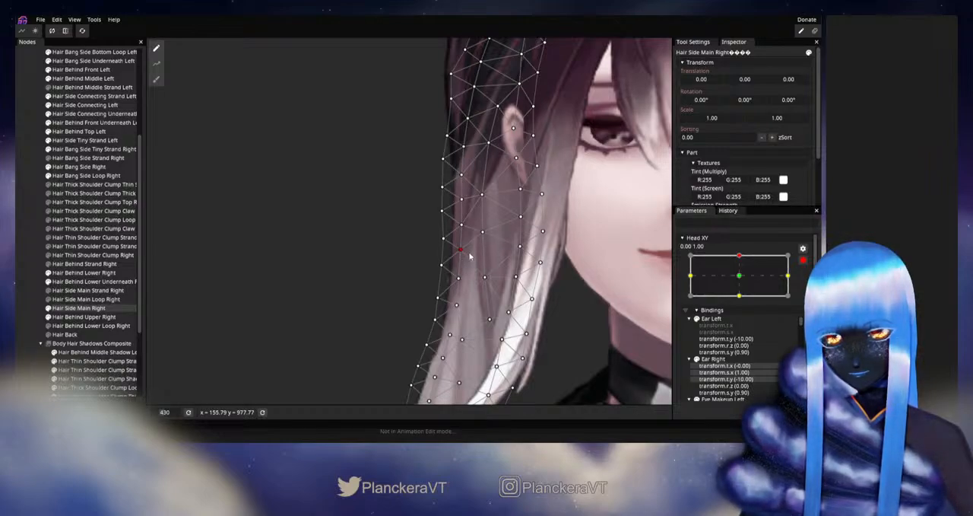
left_click(803, 260)
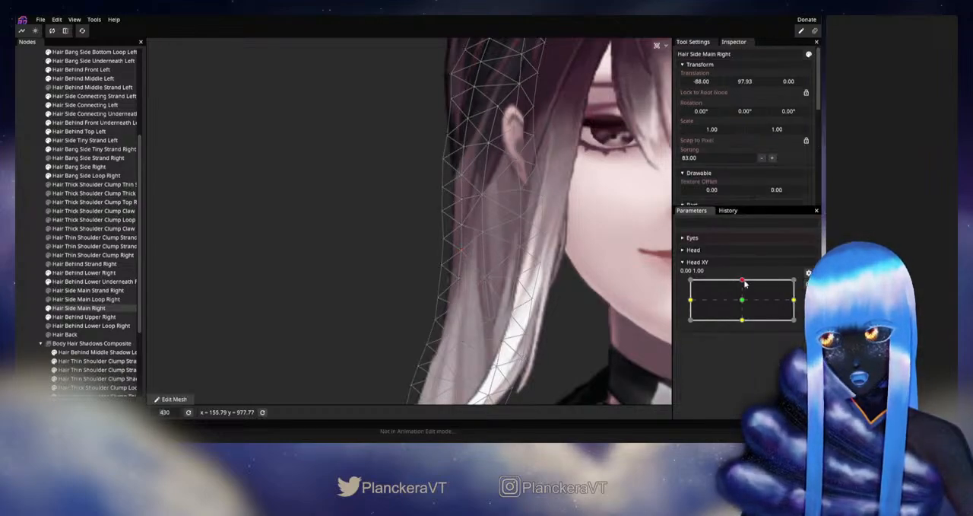
mouse_move(742, 280)
left_mouse_down()
mouse_move(737, 300)
mouse_move(741, 280)
left_mouse_up()
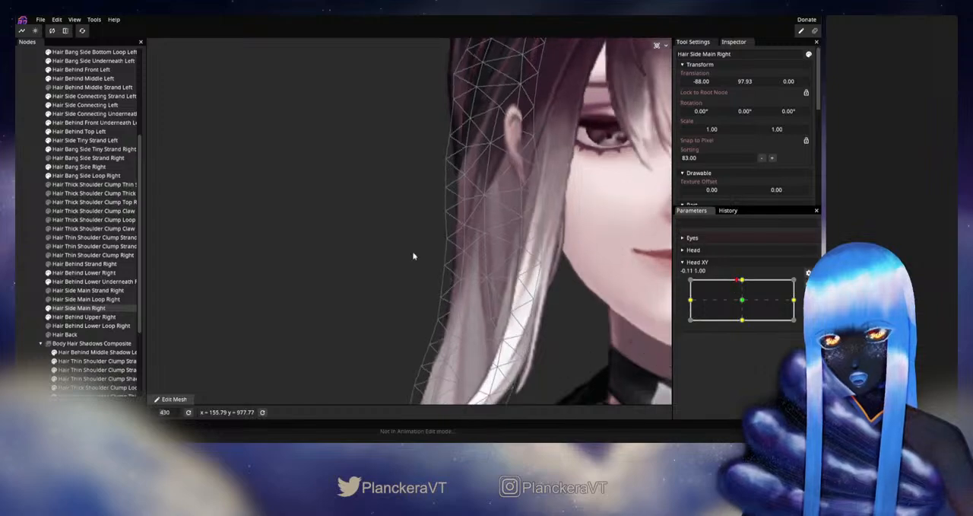
left_click(30, 277)
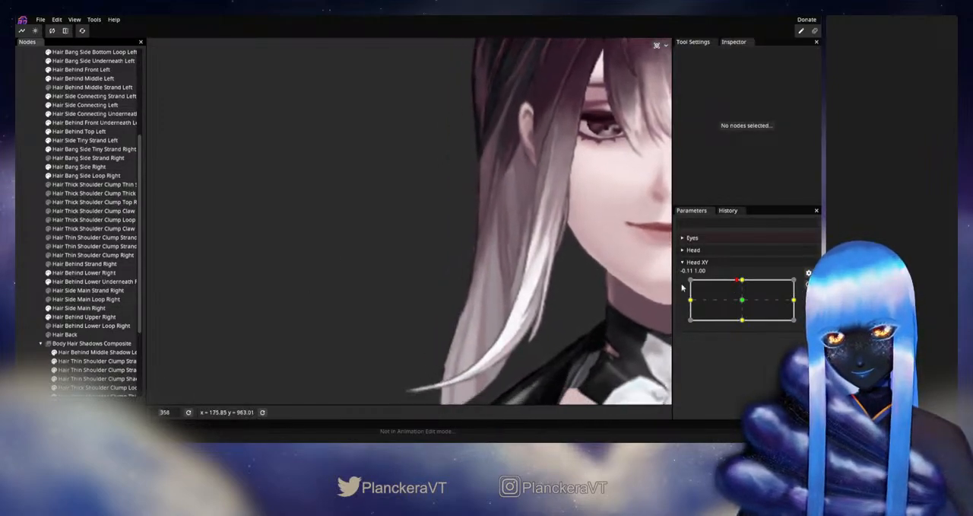
mouse_move(739, 281)
left_mouse_down()
mouse_move(742, 303)
mouse_move(743, 281)
left_mouse_up()
- With Head XY armed up, adjust a higher inner vertex of Hair Side Main Right just below the ear, then deselect, disarm and test
left_click(809, 284)
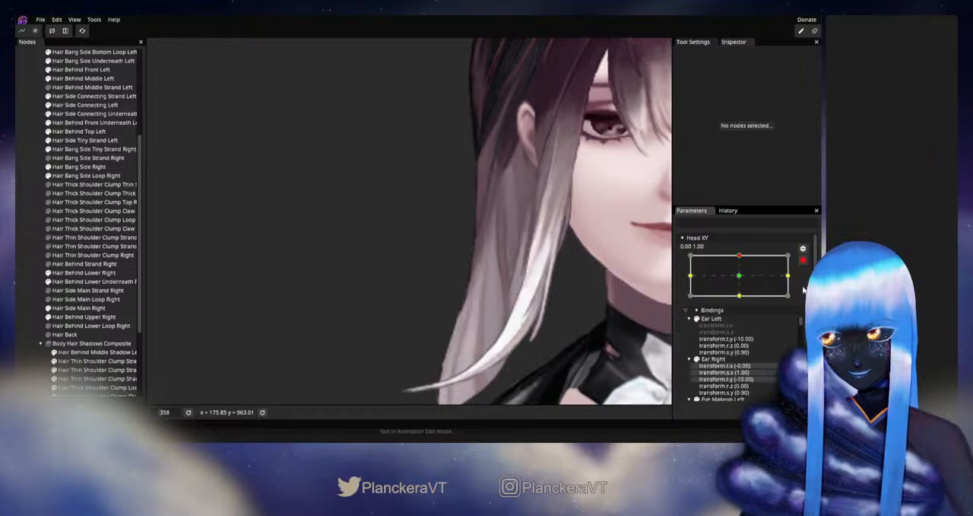
left_click(76, 307)
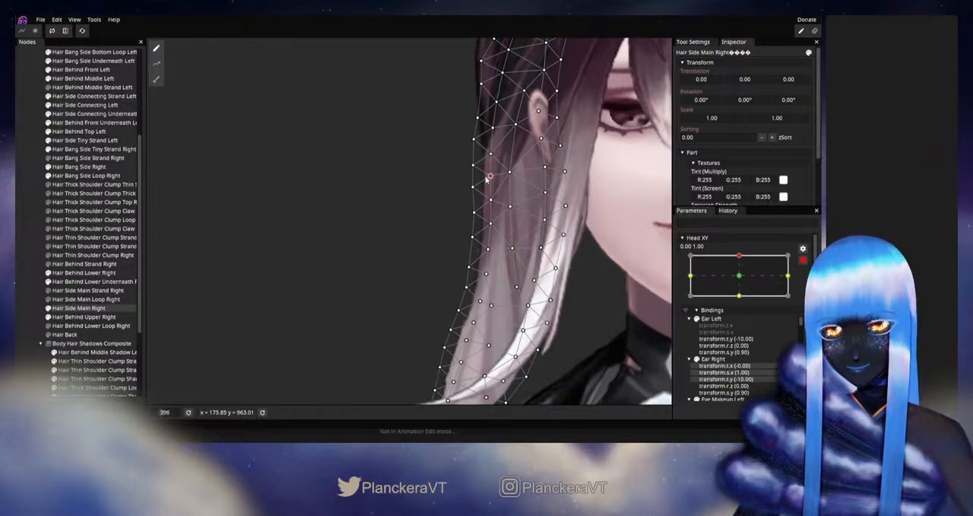
left_click(21, 292)
scroll(521, 300, "down", 10)
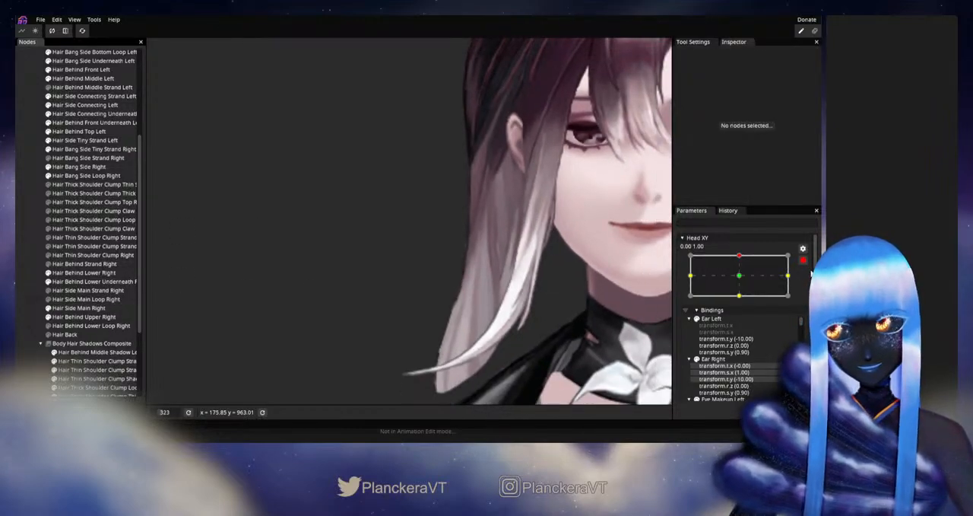
left_click(803, 260)
mouse_move(742, 282)
left_mouse_down()
mouse_move(744, 302)
mouse_move(747, 279)
left_mouse_up()
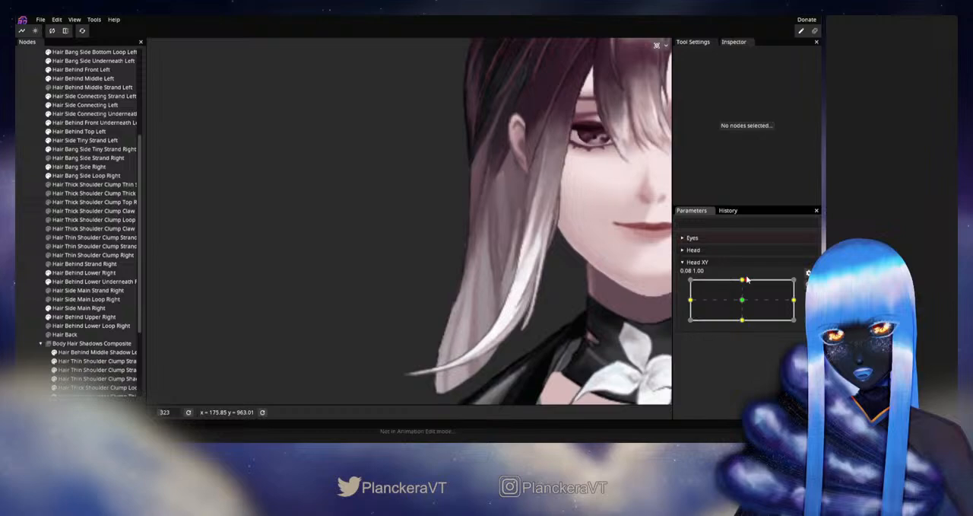
- Rearm Head XY up, adjust the Hair Side Main Right vertex directly beside the ear, then deselect, disarm and test
left_click(806, 286)
left_click(84, 272)
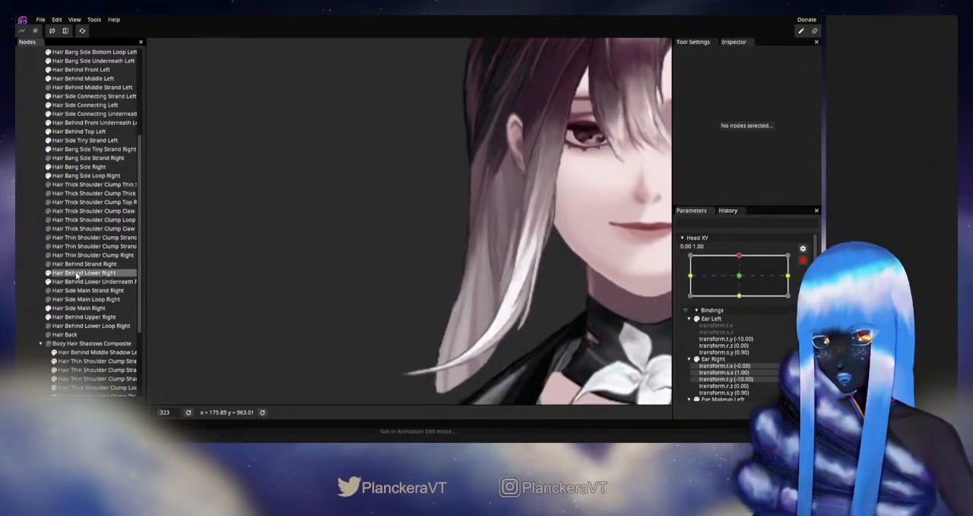
left_click(78, 307)
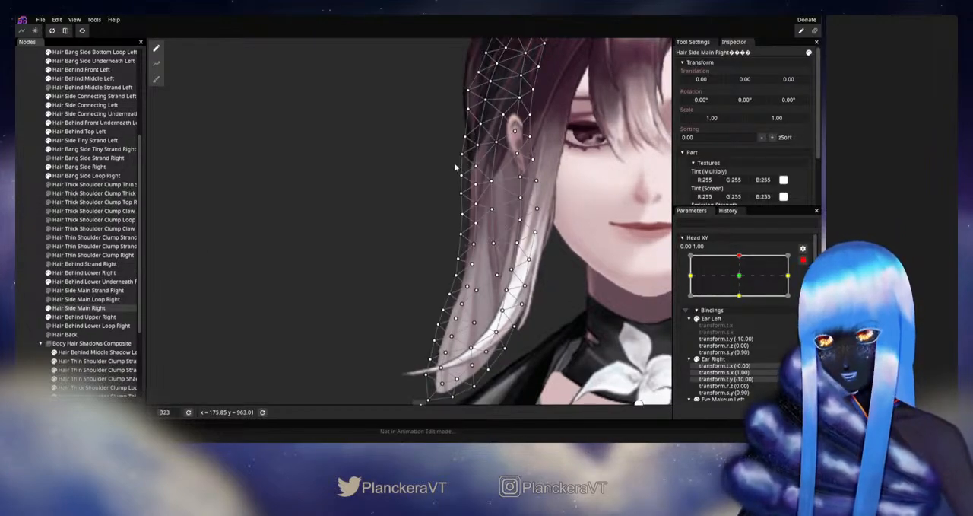
left_click_drag(455, 168, 444, 208)
left_click(486, 185)
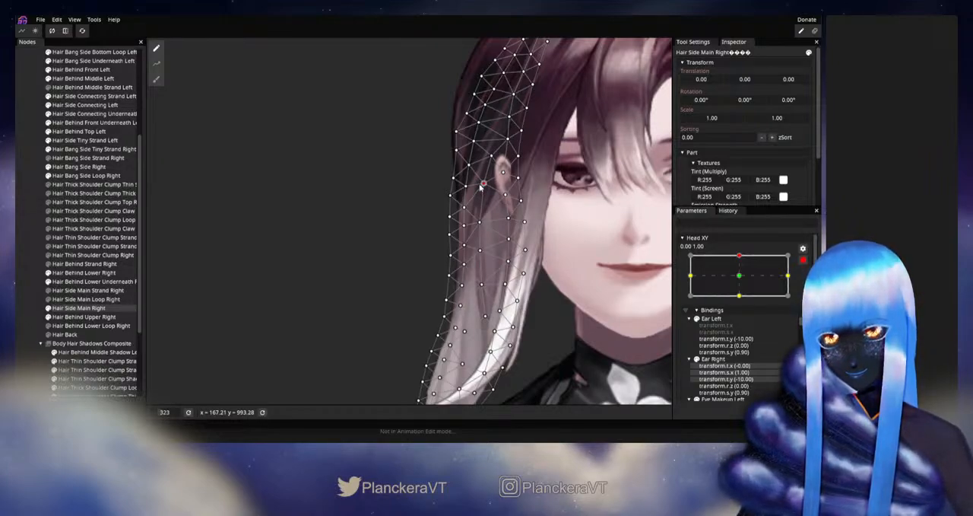
left_click(373, 296)
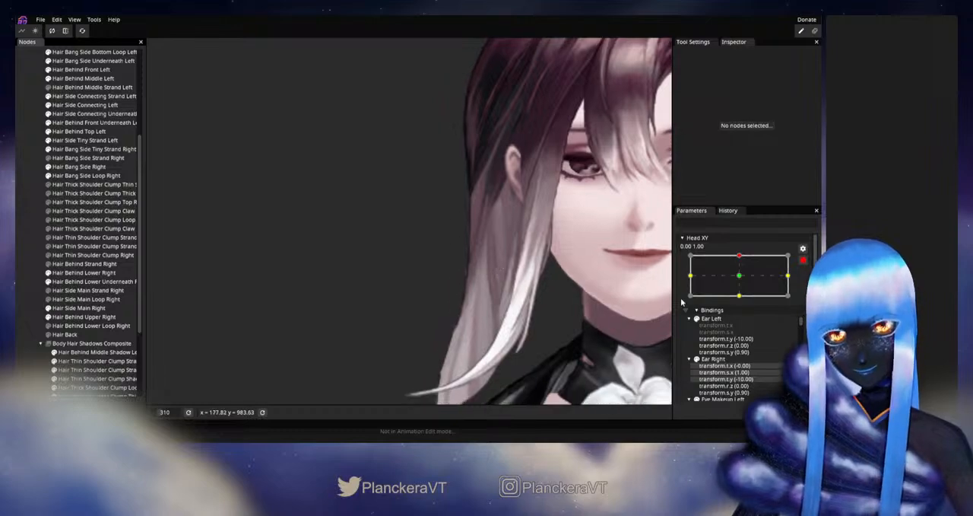
left_click(805, 260)
mouse_move(743, 279)
left_mouse_down()
mouse_move(743, 304)
mouse_move(741, 279)
left_mouse_up()
- Fine-tune the same ear-side vertex of Hair Side Main Right with Head XY armed up, then deselect, disarm and test between up and neutral
left_click(807, 283)
left_click(91, 307)
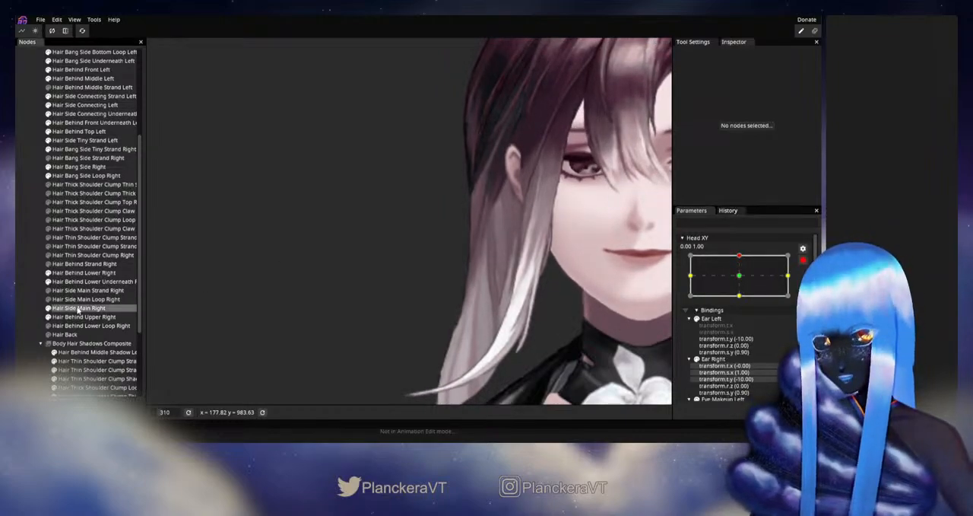
scroll(478, 254, "up", 2)
scroll(477, 255, "up", 1)
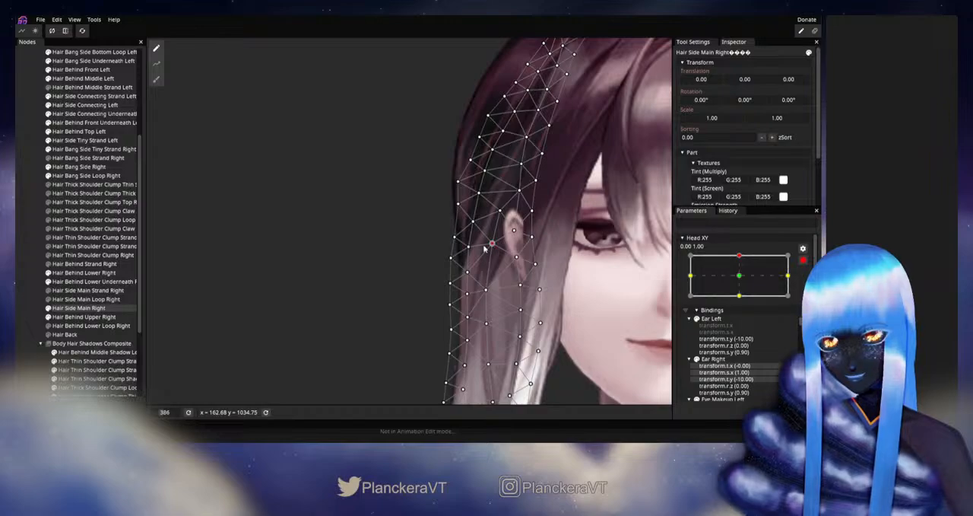
left_click(31, 296)
scroll(506, 289, "down", 6)
left_click_drag(519, 281, 622, 259)
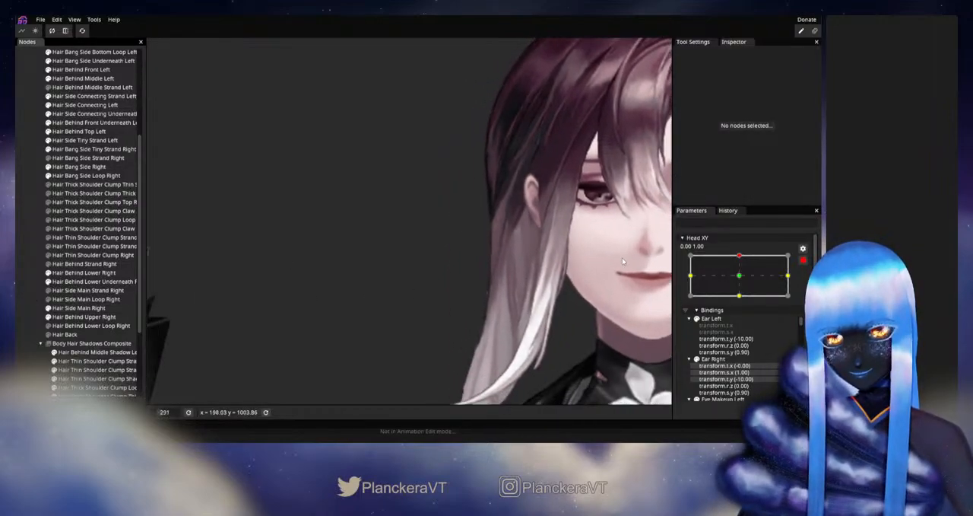
left_click(803, 262)
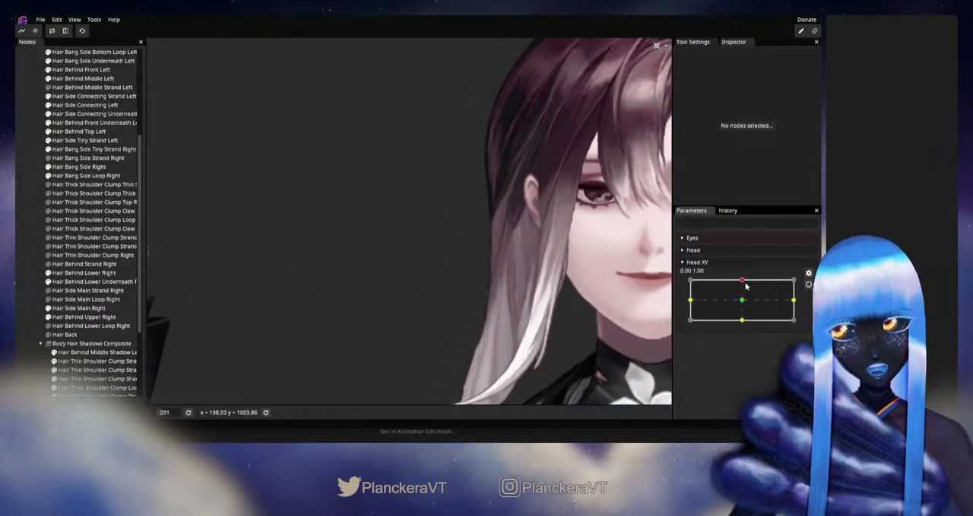
left_click_drag(743, 282, 741, 299)
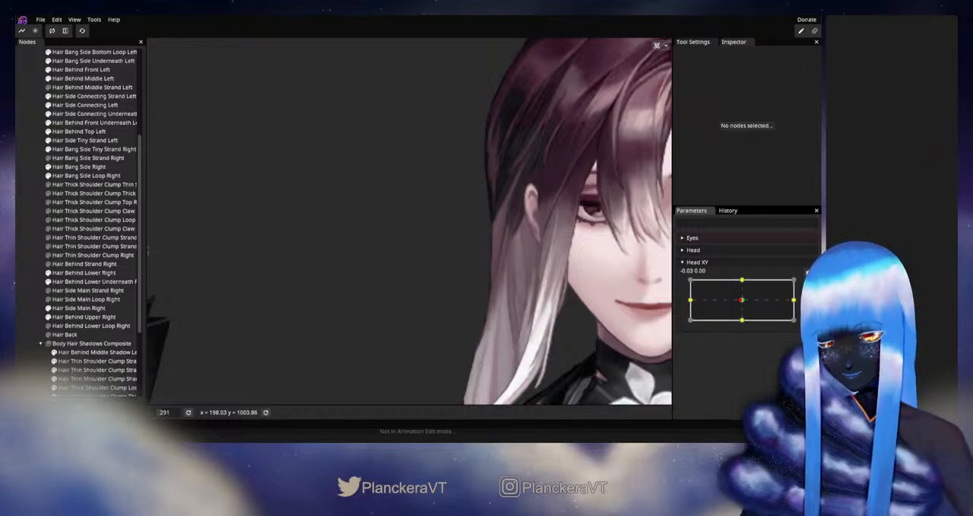
left_click_drag(742, 299, 745, 280)
- With Head XY armed up, adjust the Hair Side Main Right vertex between the ear and the outer edge, then deselect, disarm and test
left_click(807, 284)
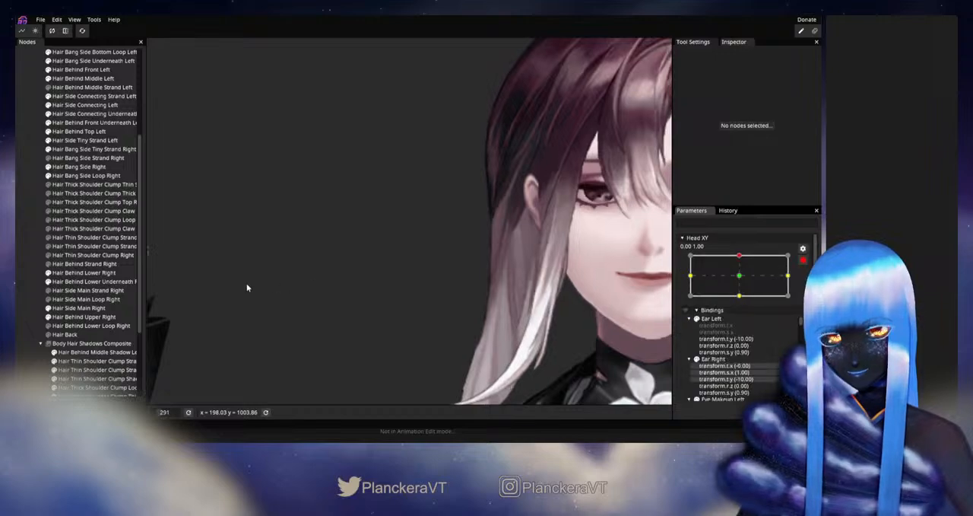
left_click(75, 309)
scroll(454, 226, "up", 1)
scroll(453, 225, "up", 3)
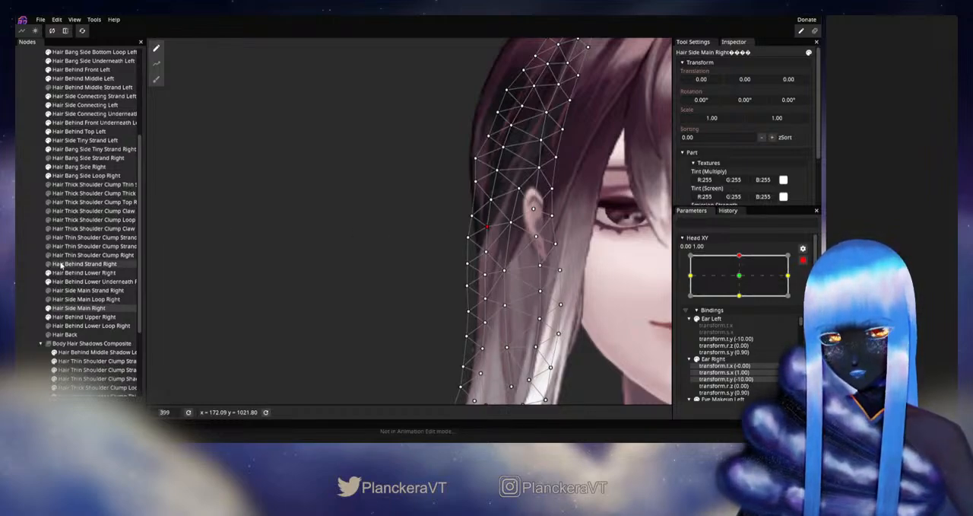
left_click(25, 269)
scroll(407, 221, "down", 3)
scroll(538, 304, "down", 2)
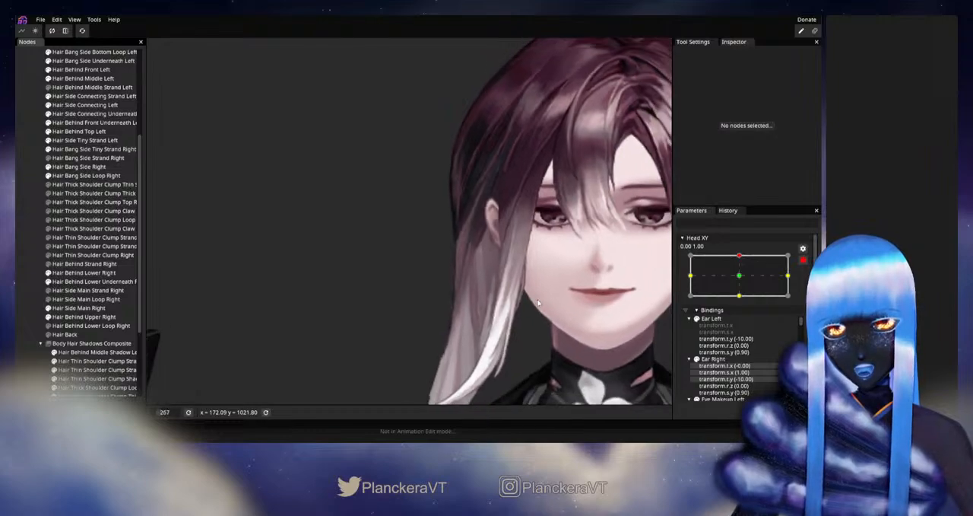
left_click(803, 260)
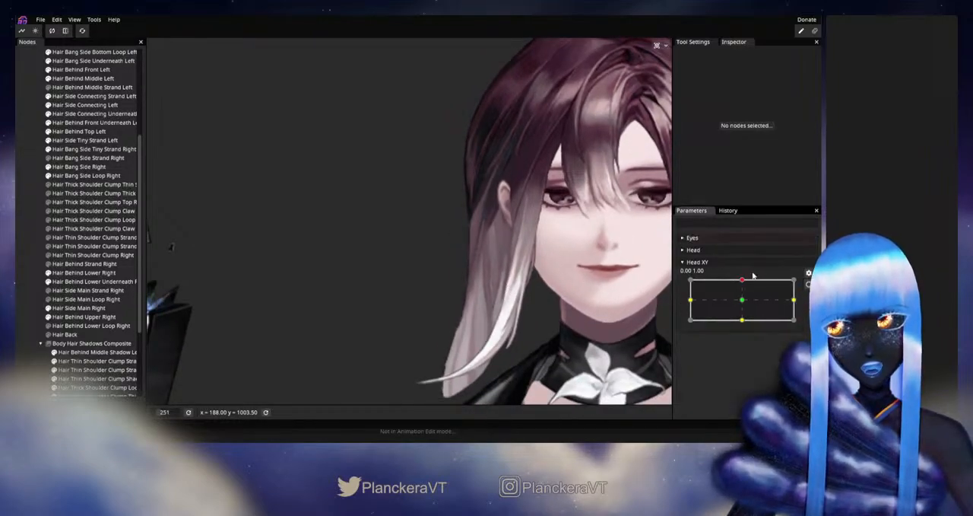
mouse_move(743, 281)
left_mouse_down()
mouse_move(742, 301)
mouse_move(741, 282)
left_mouse_up()
- Adjust the next lower vertex in that Hair Side Main Right column with Head XY armed up, deselect, disarm, test up to neutral, and rearm
left_click(803, 285)
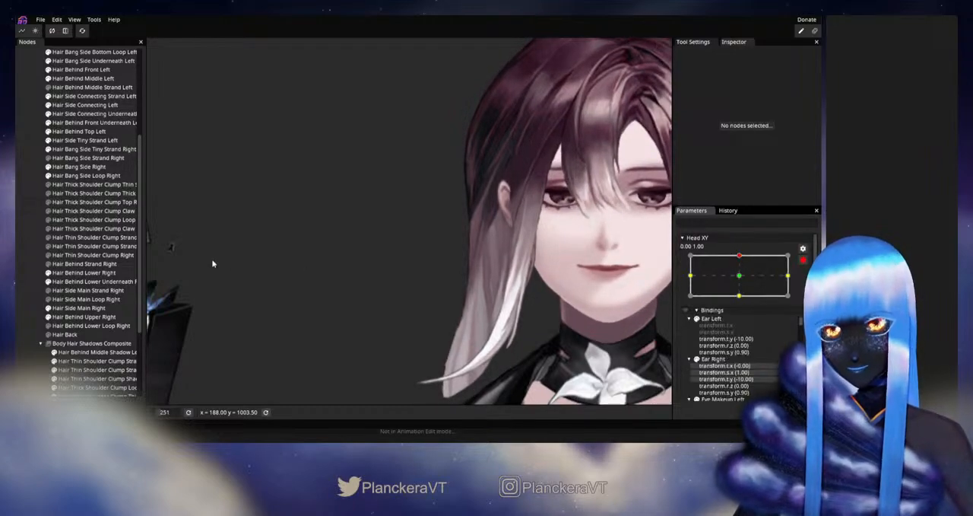
left_click(78, 308)
scroll(525, 236, "up", 3)
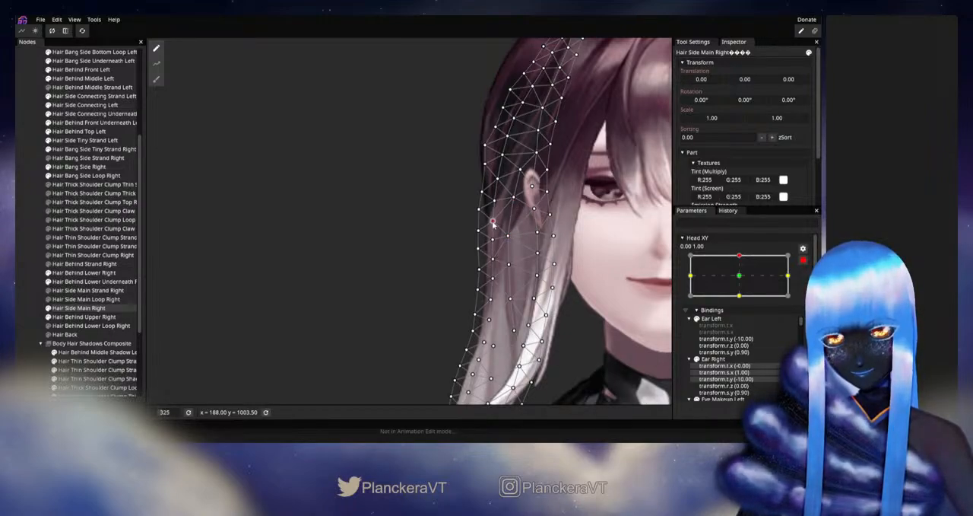
left_click(25, 277)
scroll(608, 276, "down", 1)
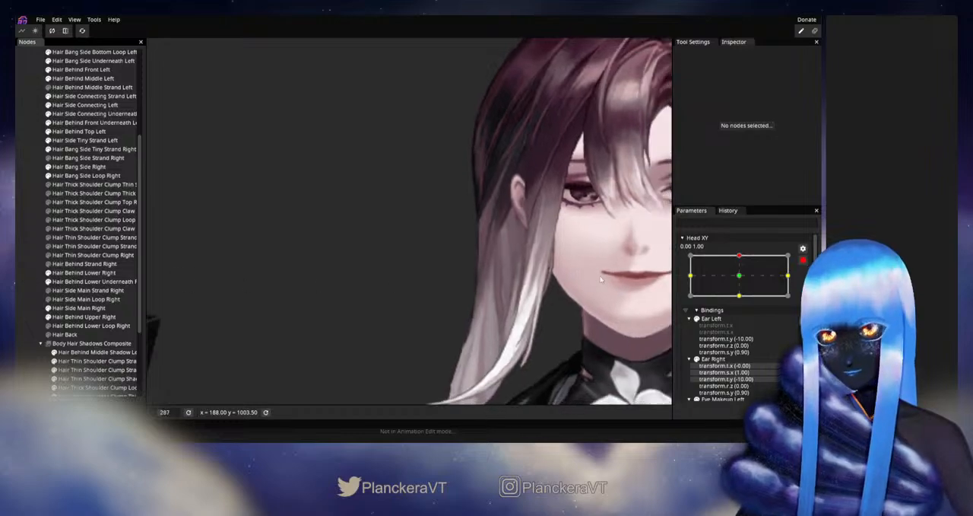
left_click(803, 260)
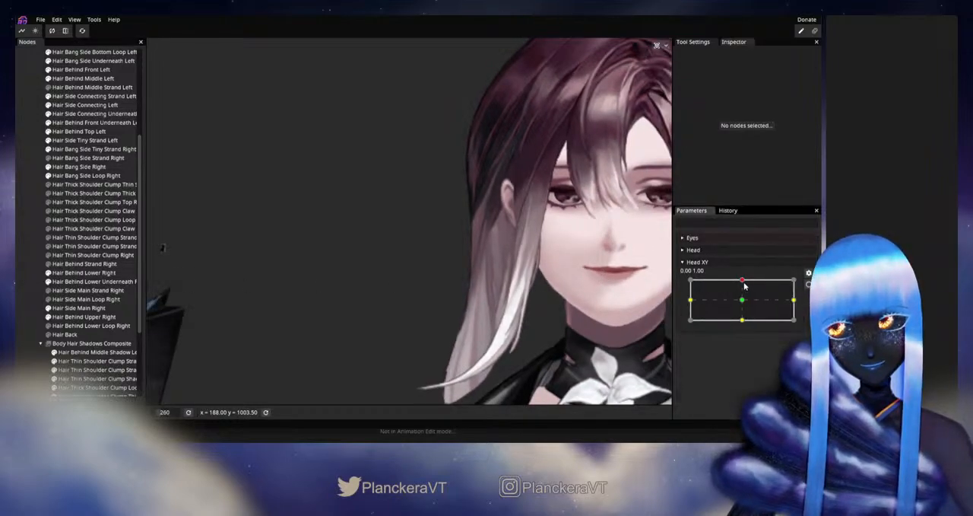
mouse_move(743, 281)
left_mouse_down()
mouse_move(743, 299)
mouse_move(744, 280)
left_mouse_up()
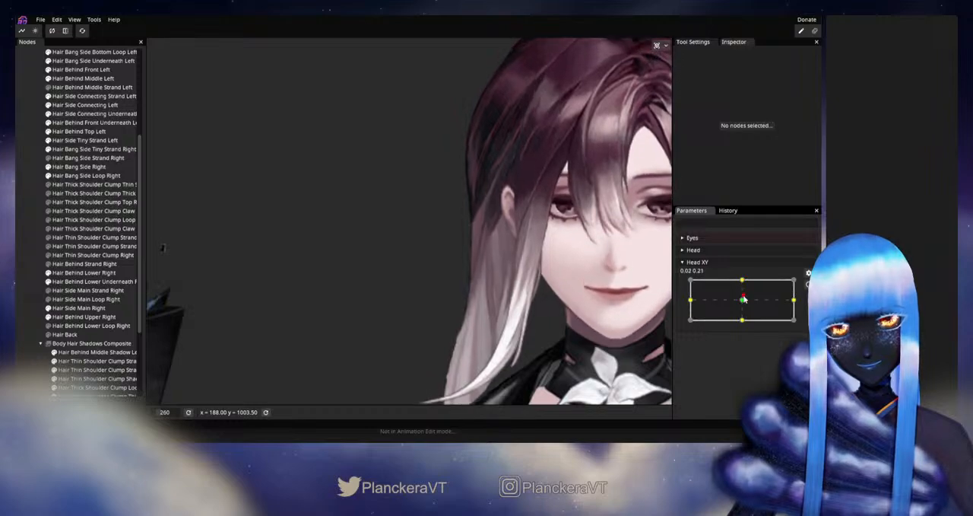
mouse_move(743, 282)
left_mouse_down()
mouse_move(745, 304)
mouse_move(745, 282)
left_mouse_up()
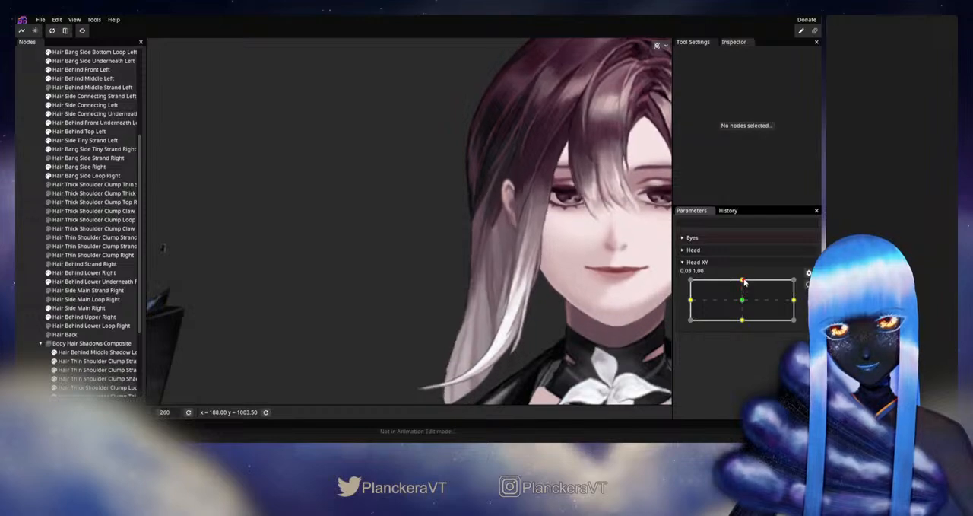
left_click(808, 285)
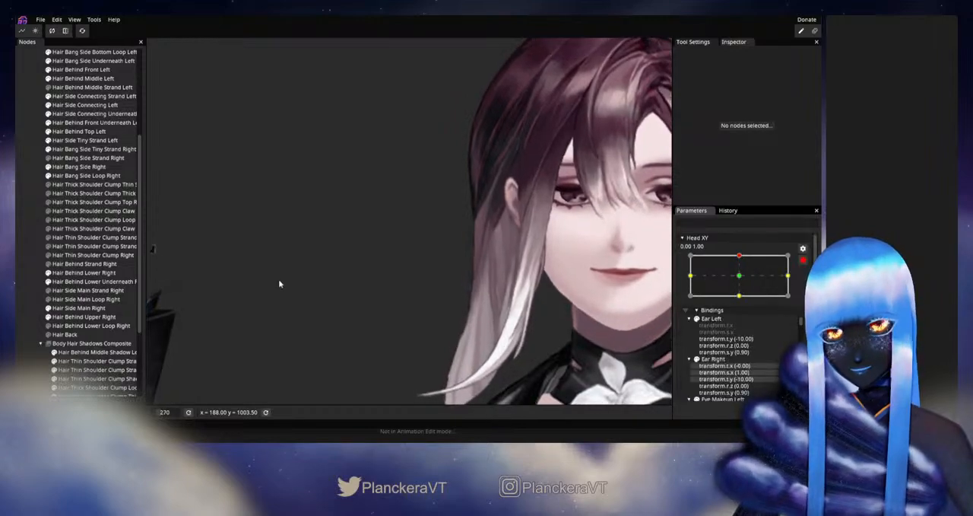
- Examine the Hair Side Main Right mesh around the ear with Head XY armed up, then deselect it and review the whole head
left_click(76, 308)
scroll(450, 248, "up", 5)
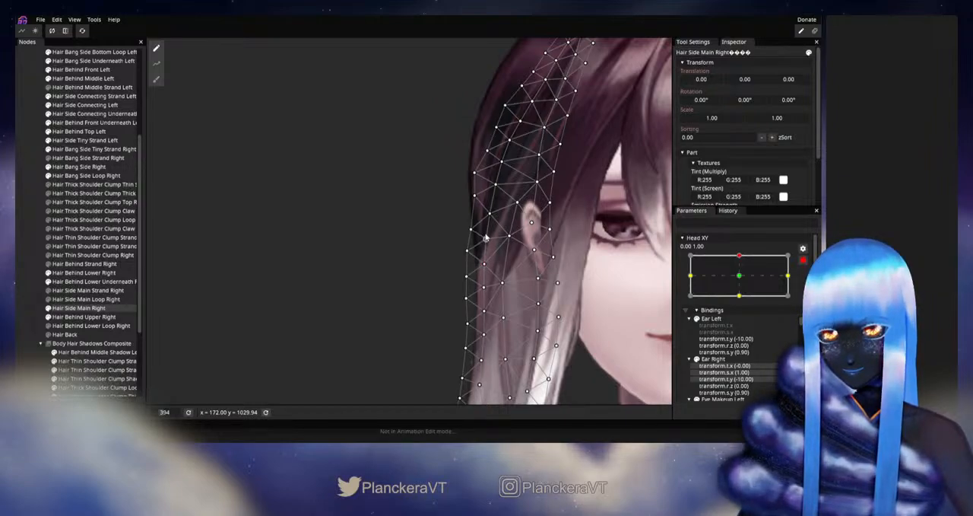
left_click(21, 279)
scroll(539, 295, "down", 5)
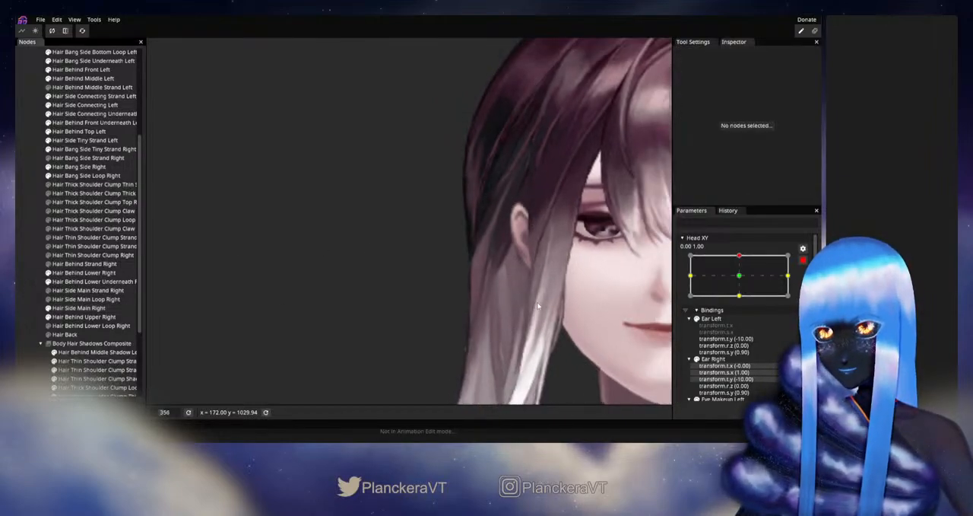
left_click_drag(540, 296, 548, 280)
scroll(548, 280, "down", 2)
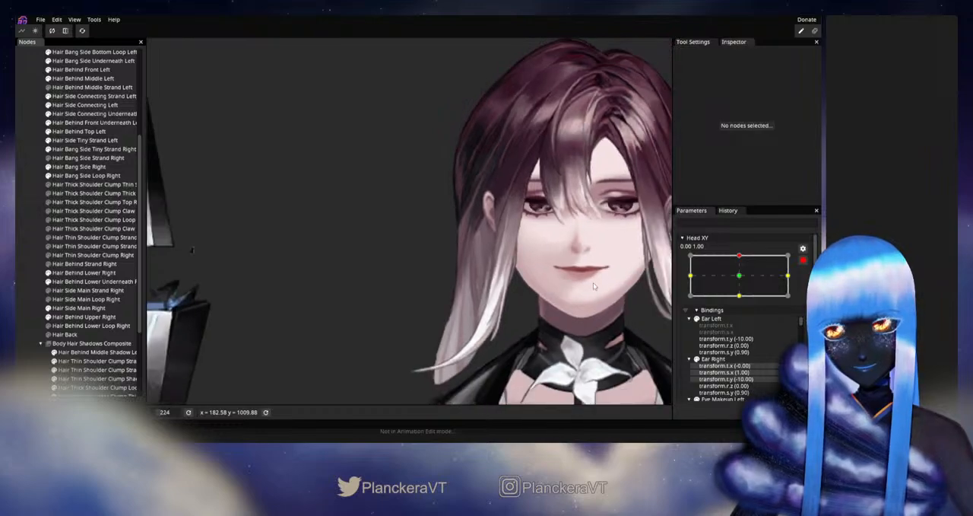
- Disarm Head XY and test the hair at the upward diagonal extremes, between -1.00 1.00 and 1.00 1.00
left_click(804, 260)
left_click_drag(743, 282, 688, 279)
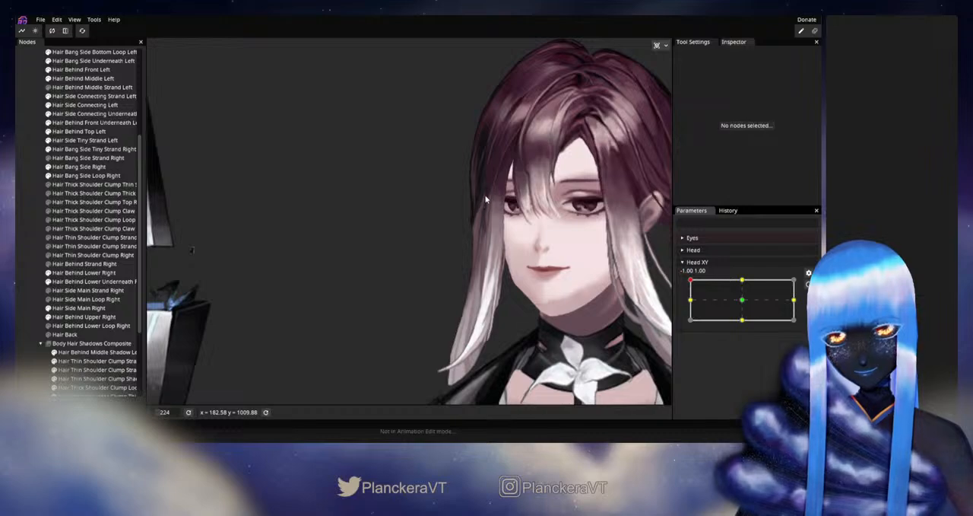
left_click_drag(704, 277, 794, 281)
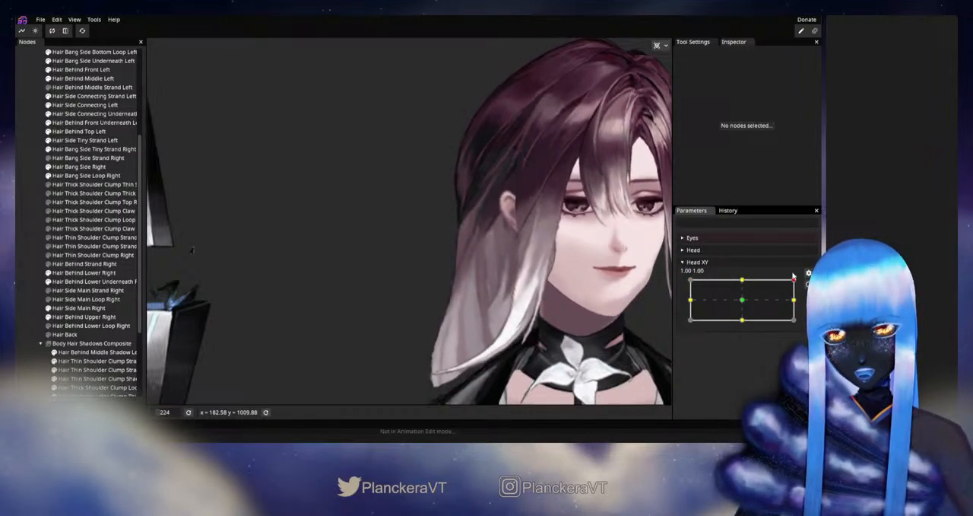
left_click_drag(794, 281, 652, 280)
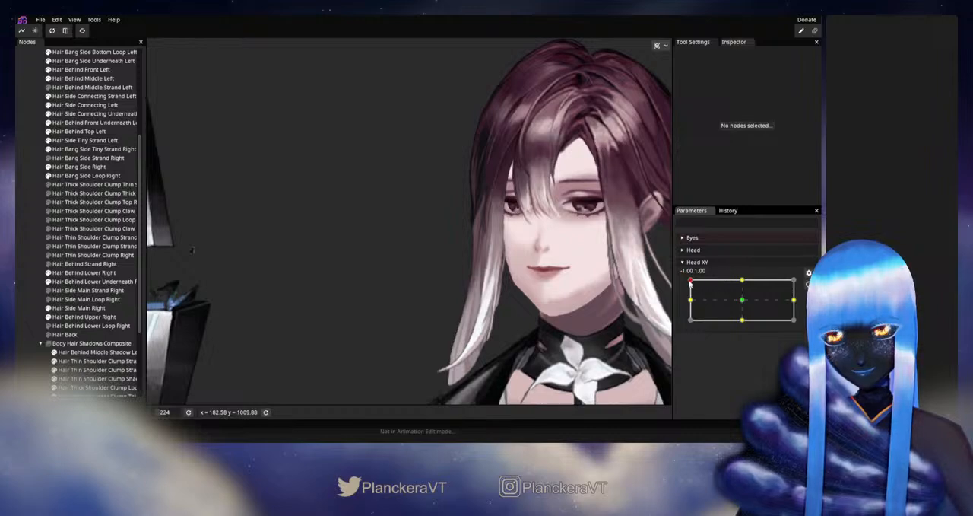
- Test Head XY repeatedly between neutral and straight up, and save the model
left_click_drag(683, 278, 745, 282)
left_click_drag(744, 302, 744, 283)
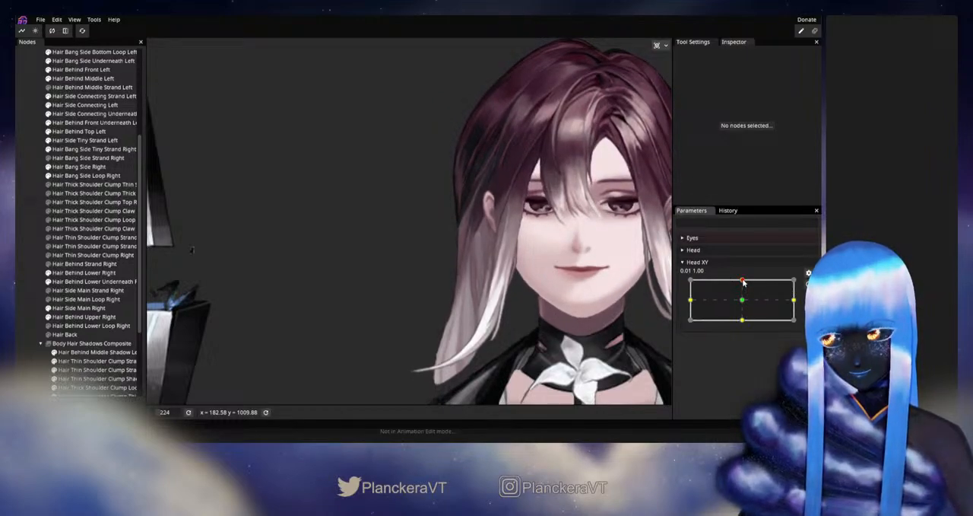
left_click_drag(741, 303, 743, 302)
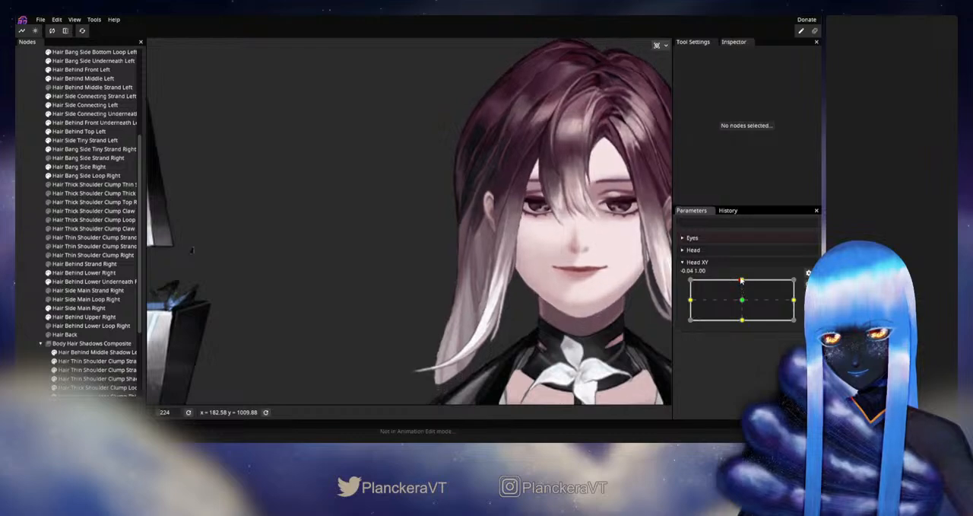
key("ctrl+s")
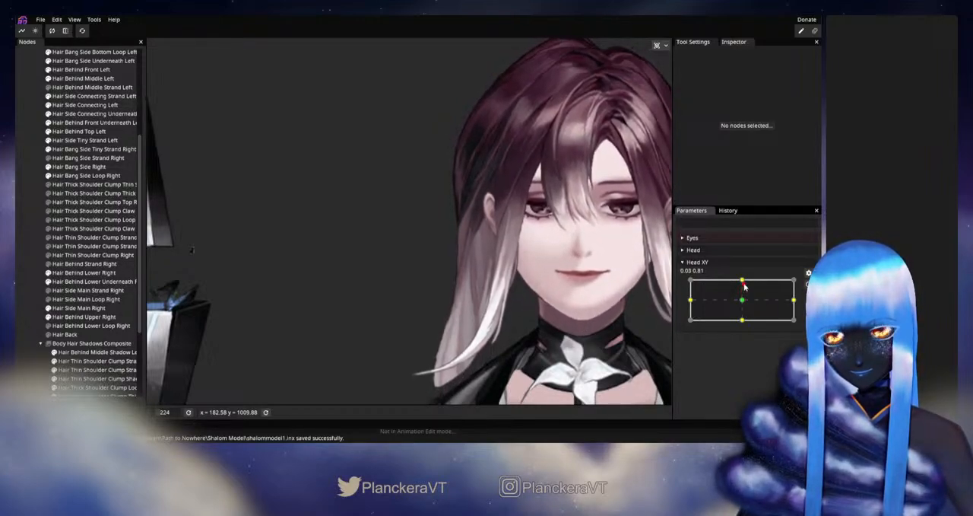
left_click_drag(744, 305, 743, 281)
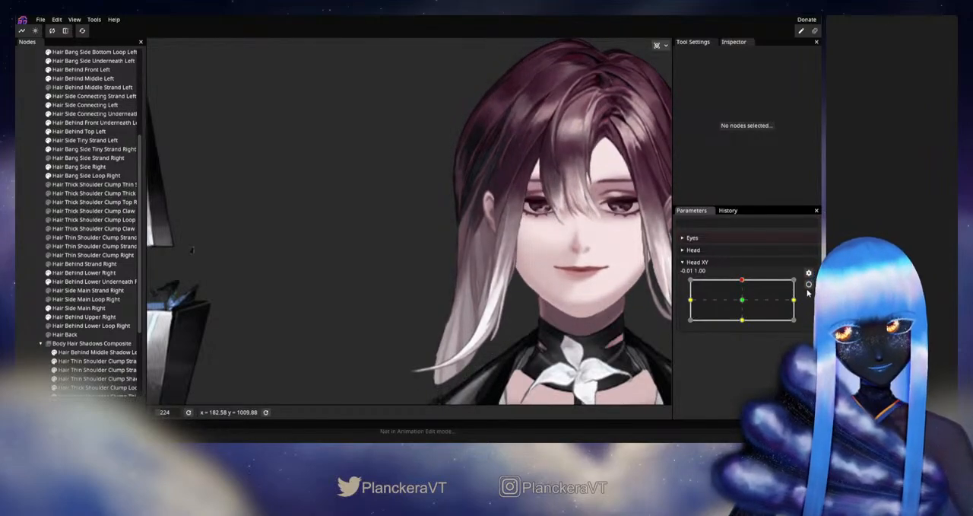
- Rearm Head XY up, adjust the Hair Side Main Right vertex in the middle of the lock at chin level, then deselect, disarm and test
left_click(808, 286)
left_click(78, 308)
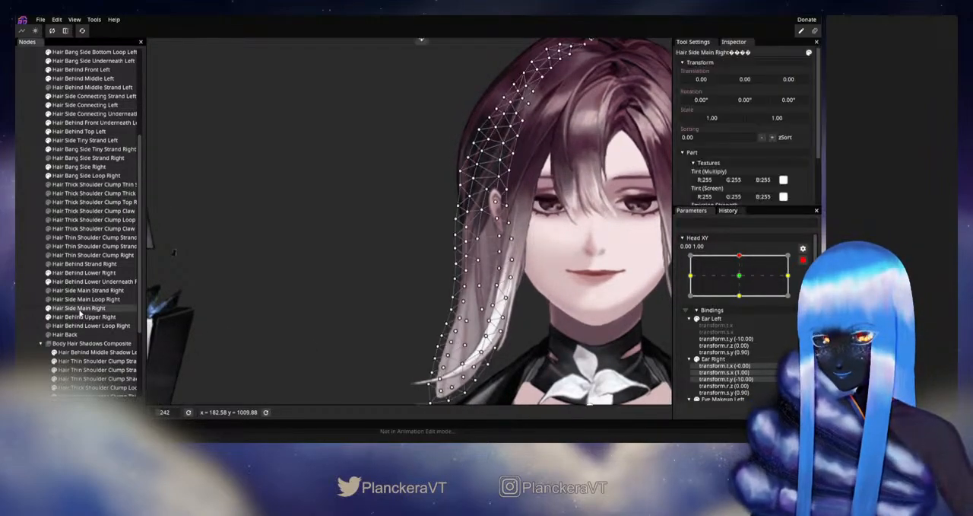
left_click_drag(485, 357, 491, 295)
scroll(492, 295, "up", 5)
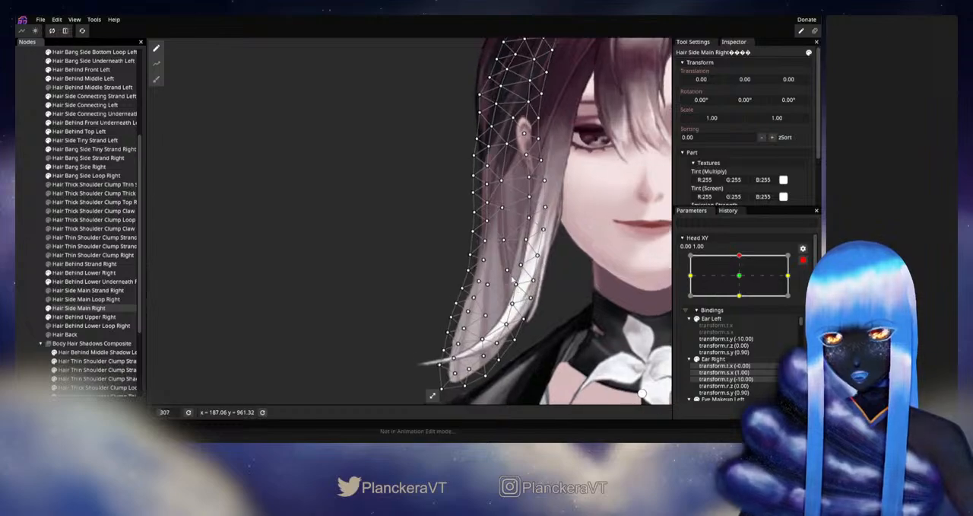
left_click(508, 271)
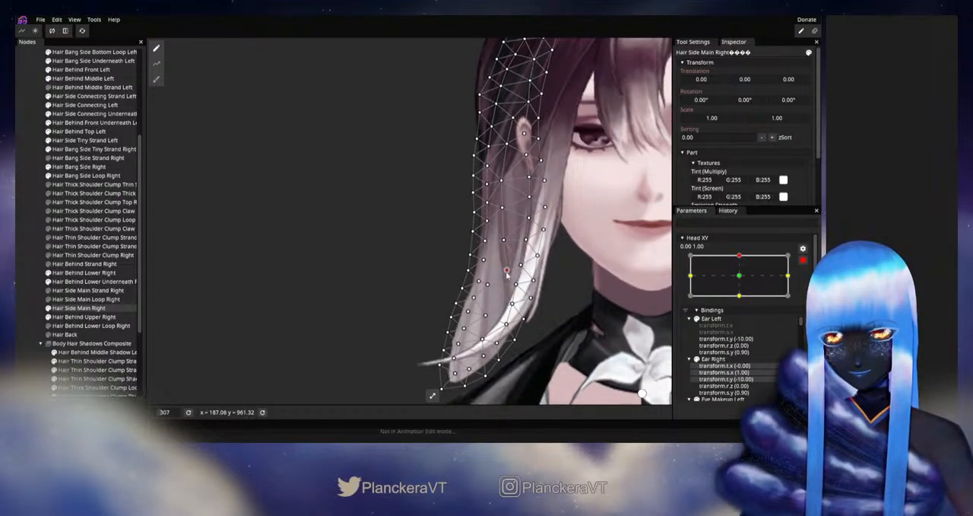
left_click(24, 283)
scroll(582, 297, "down", 11)
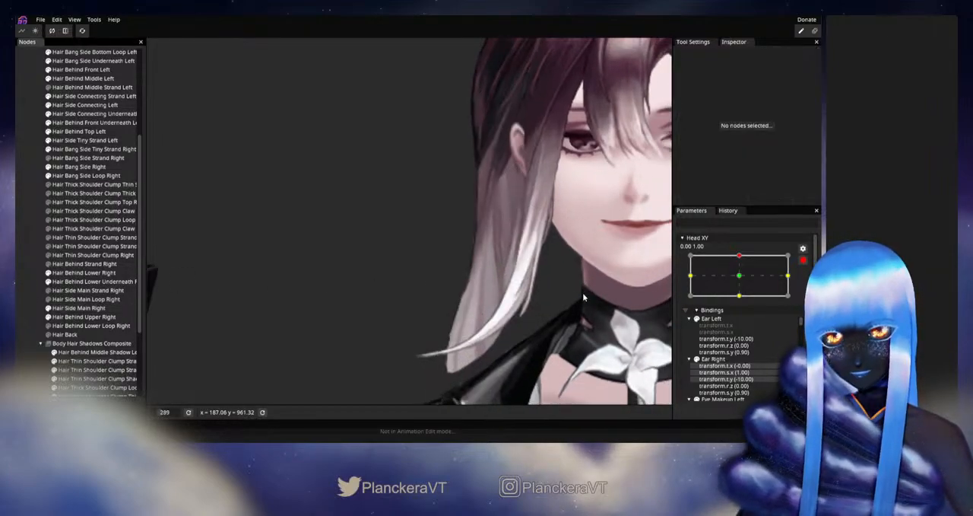
left_click(803, 262)
mouse_move(741, 280)
left_mouse_down()
mouse_move(744, 305)
mouse_move(743, 280)
left_mouse_up()
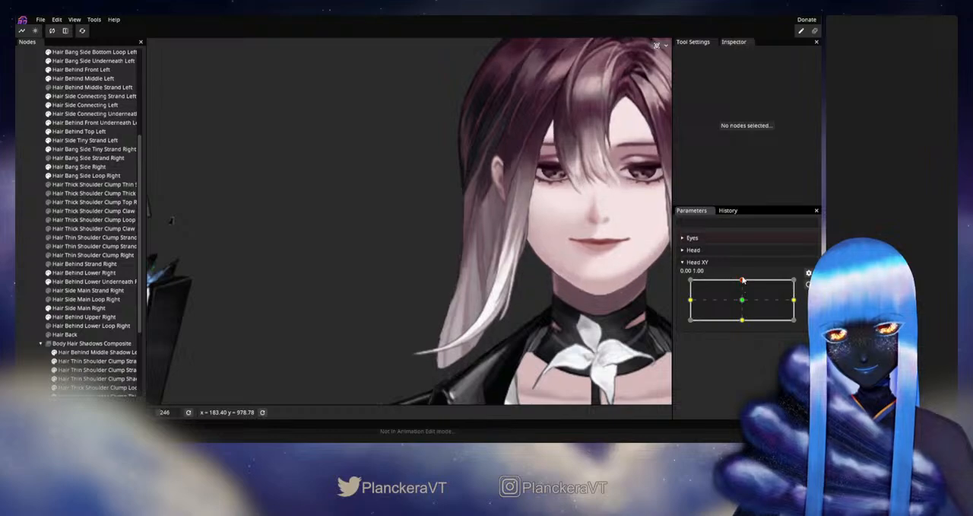
- With Head XY armed up, adjust two Hair Side Main Right vertices along the lock's white inner strand, then deselect, disarm and test
left_click(809, 285)
scroll(578, 304, "up", 1)
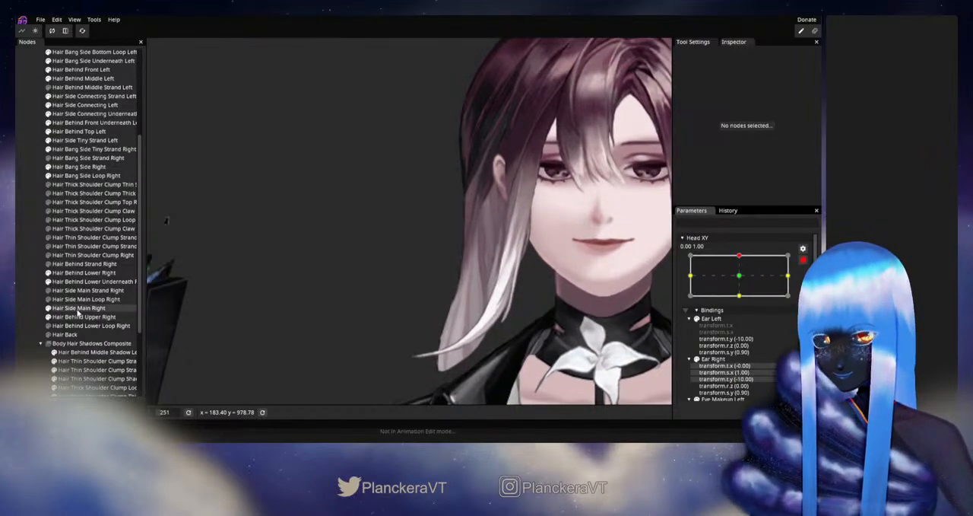
left_click(80, 309)
scroll(568, 329, "up", 5)
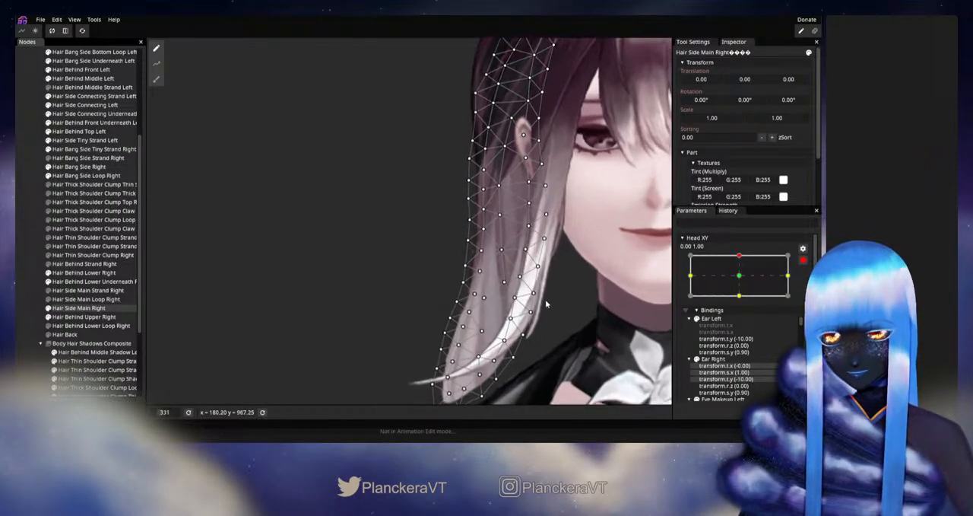
left_click(521, 279)
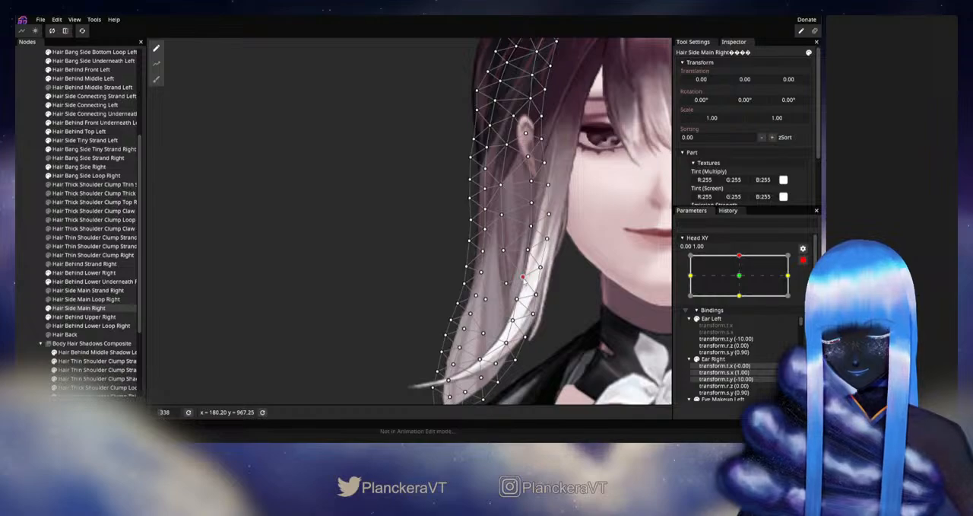
left_click_drag(524, 286, 522, 303)
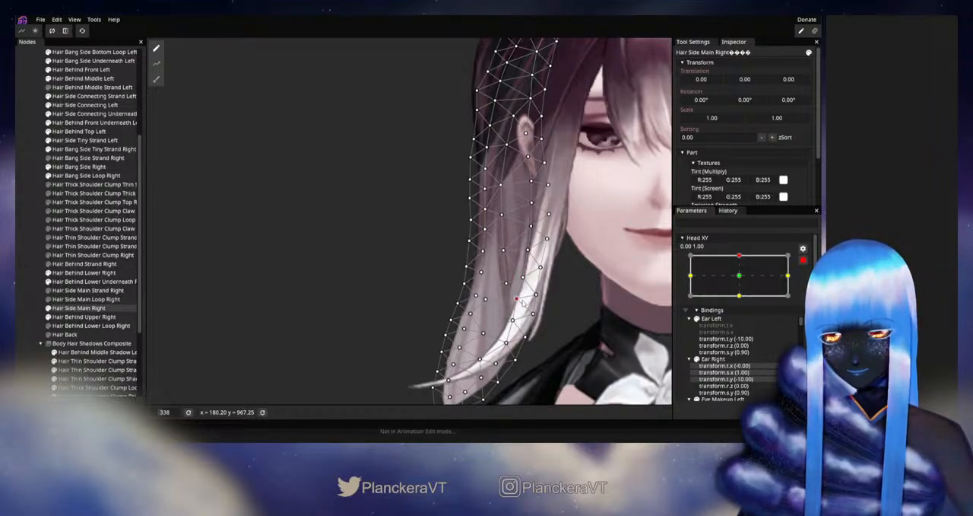
left_click(36, 289)
scroll(608, 327, "down", 2)
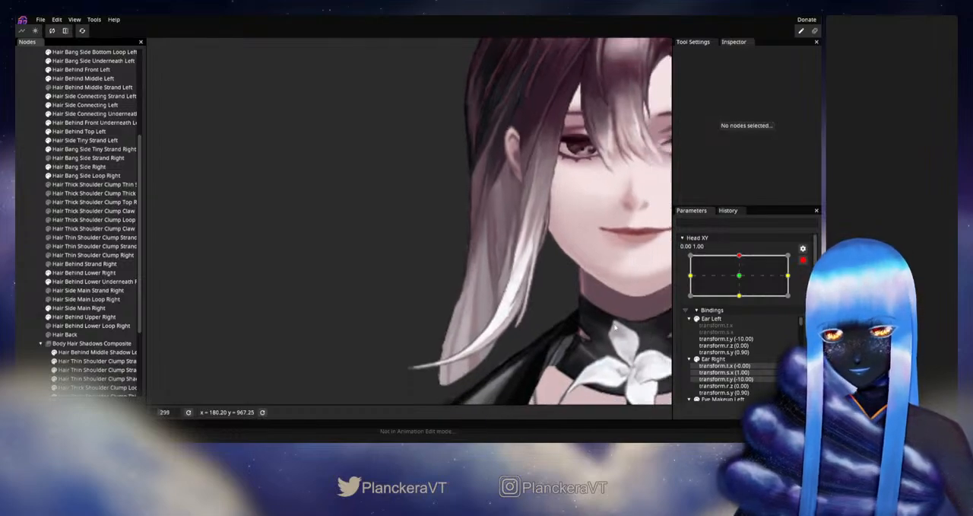
left_click(803, 260)
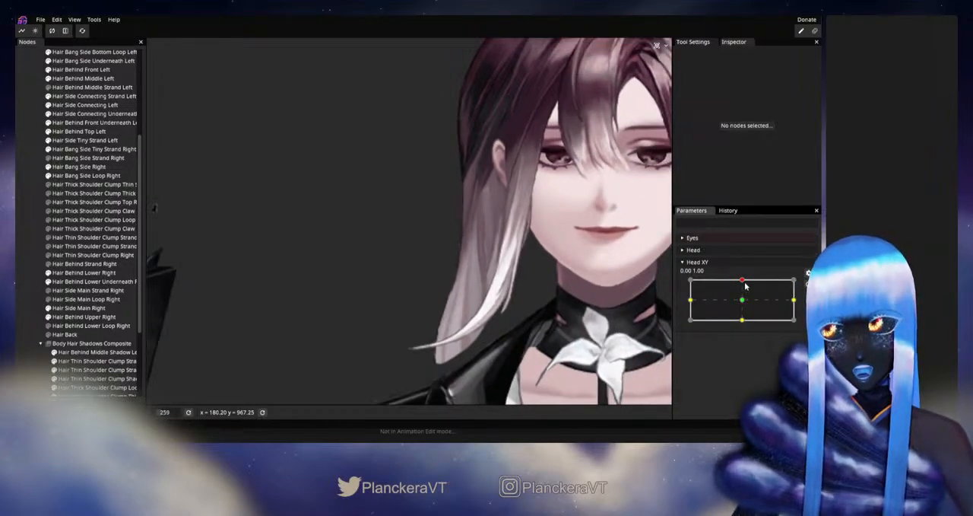
mouse_move(745, 286)
left_mouse_down()
mouse_move(744, 298)
mouse_move(744, 279)
left_mouse_up()
- Rearm Head XY up, readjust the chin-level middle vertex of Hair Side Main Right, then deselect, disarm and test
left_click(808, 284)
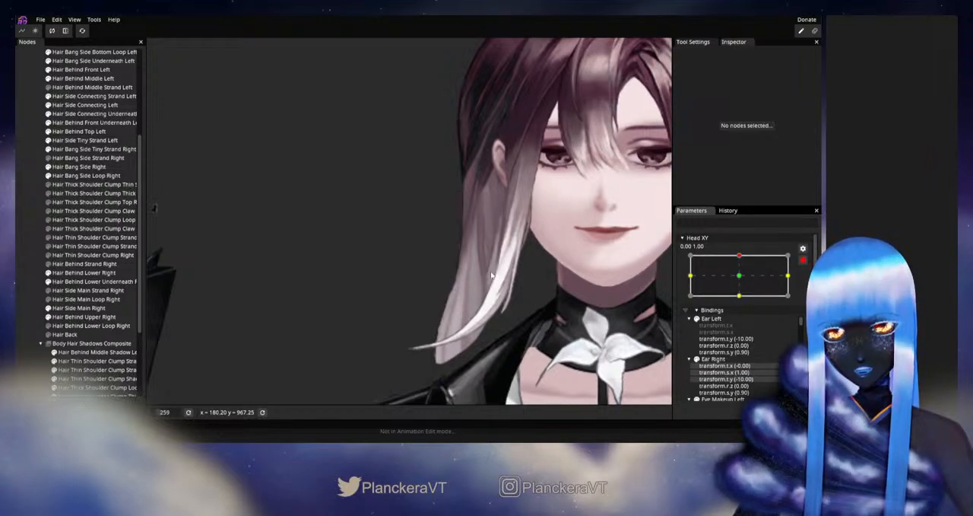
left_click(80, 308)
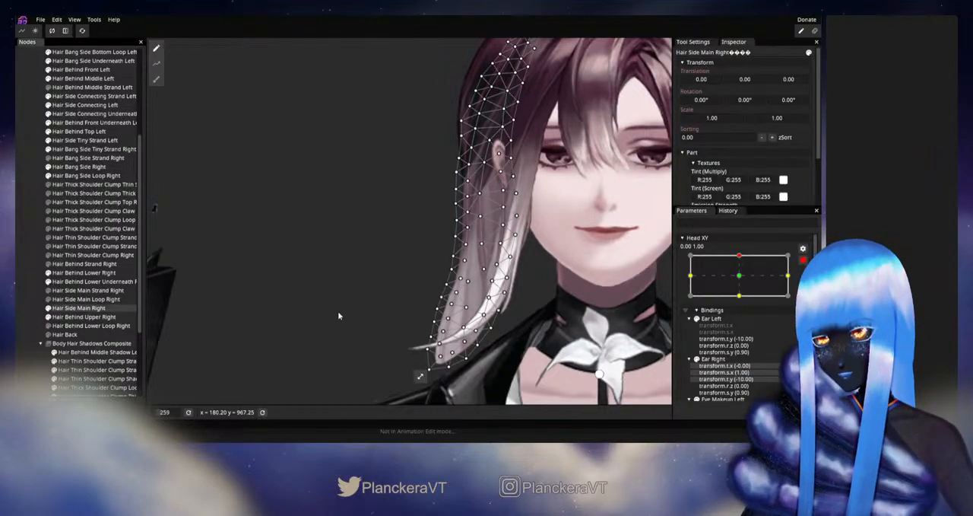
scroll(339, 316, "up", 4)
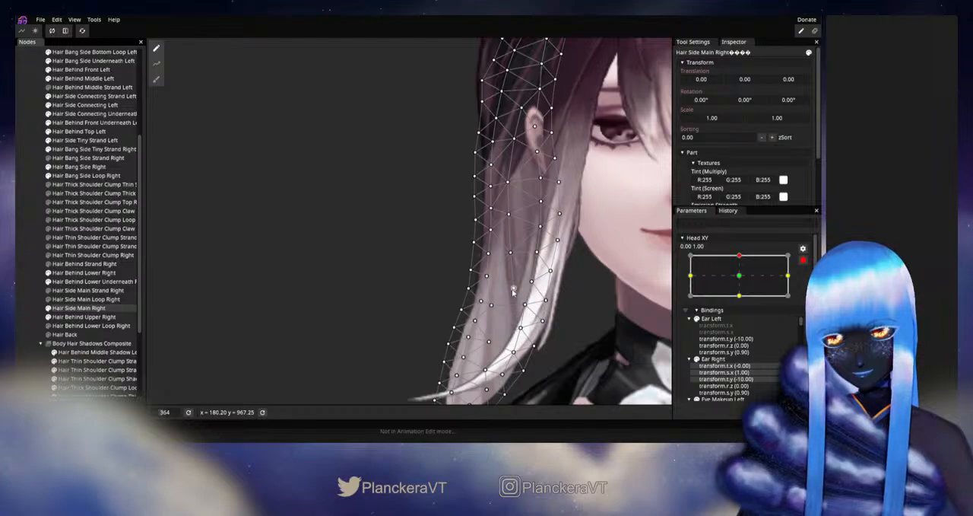
left_click(513, 289)
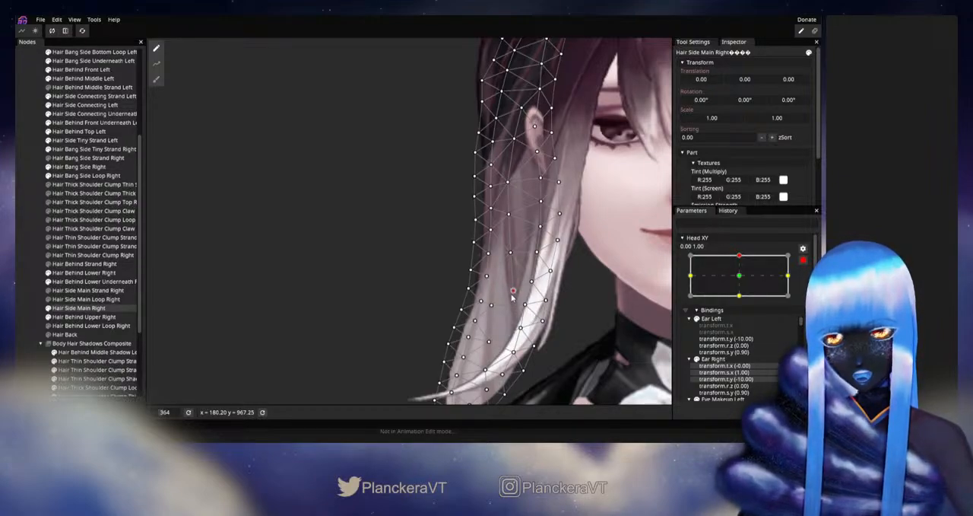
left_click(19, 297)
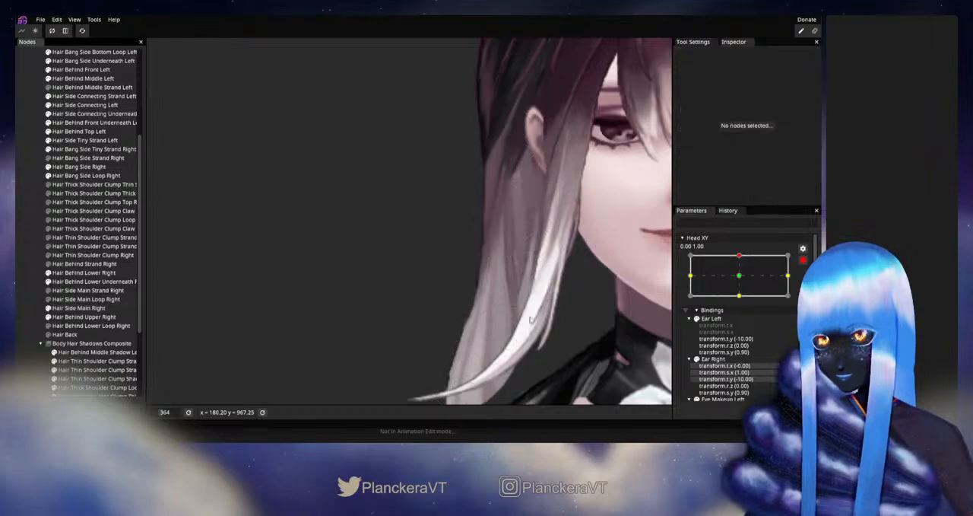
scroll(544, 321, "down", 3)
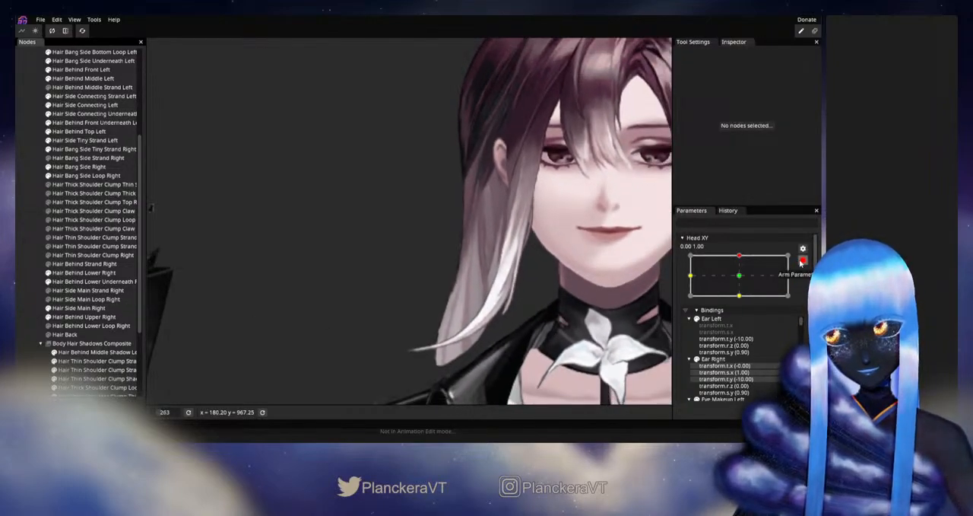
left_click(801, 262)
mouse_move(743, 280)
left_mouse_down()
mouse_move(743, 301)
mouse_move(744, 280)
mouse_move(752, 282)
left_mouse_up()
- Fine-tune the same chin-level vertex of Hair Side Main Right with Head XY armed up, then deselect, disarm and test the upward movement
left_click(808, 285)
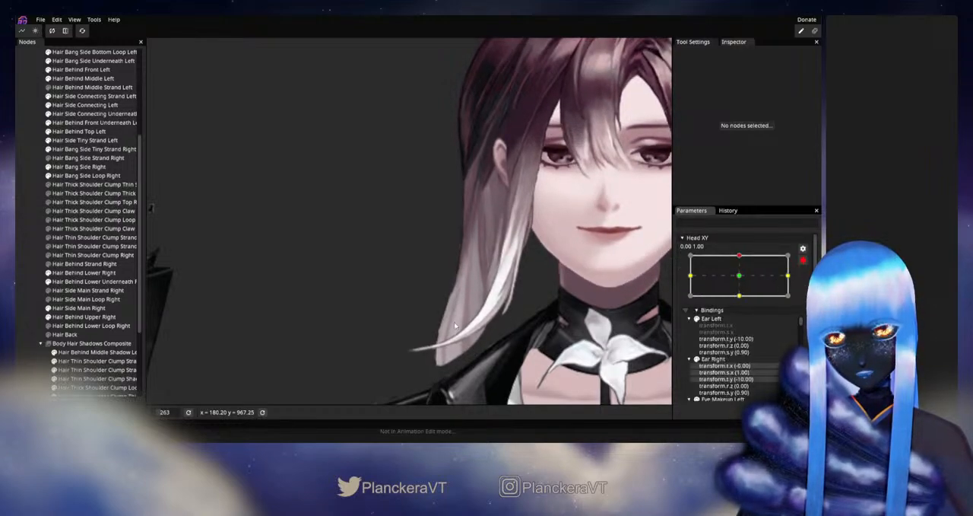
scroll(454, 322, "up", 3)
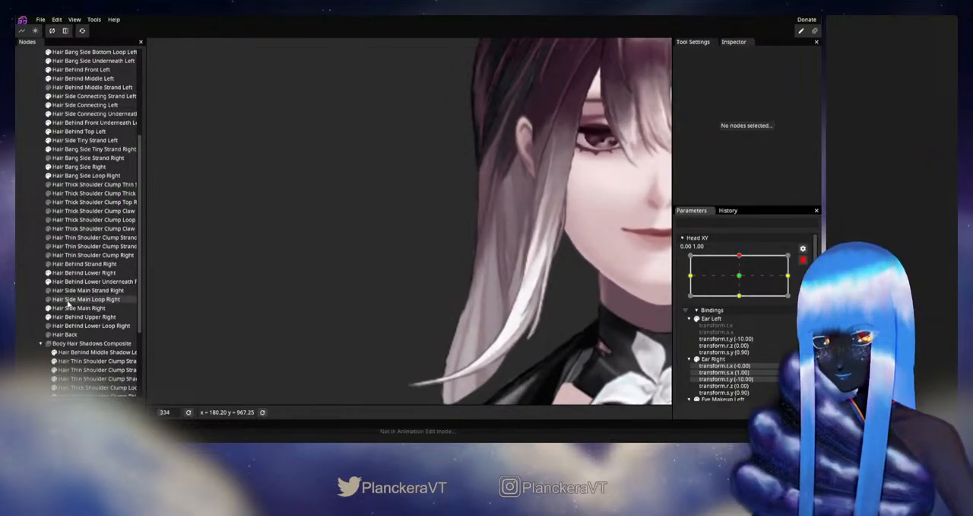
left_click(78, 308)
scroll(537, 284, "up", 2)
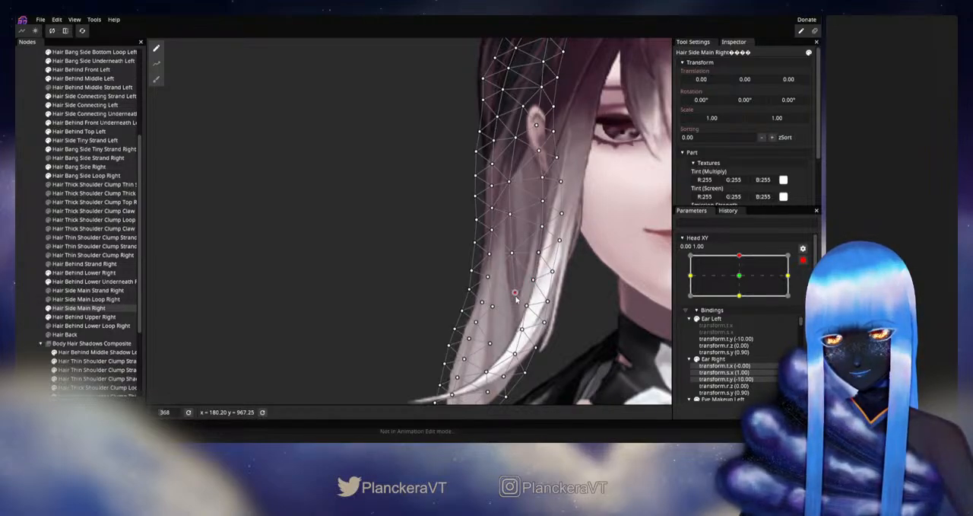
left_click(19, 282)
scroll(580, 312, "down", 4)
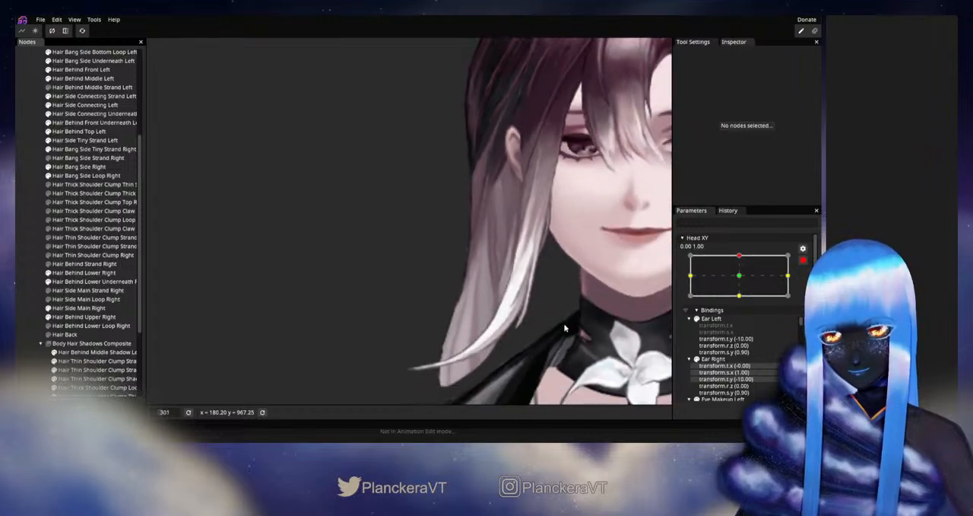
left_click(803, 260)
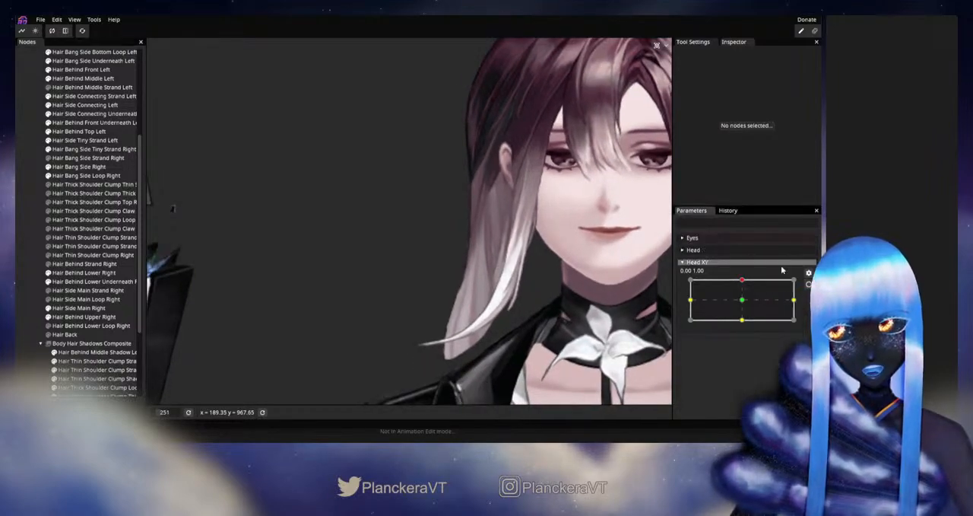
mouse_move(746, 280)
left_mouse_down()
mouse_move(744, 304)
mouse_move(745, 283)
left_mouse_up()
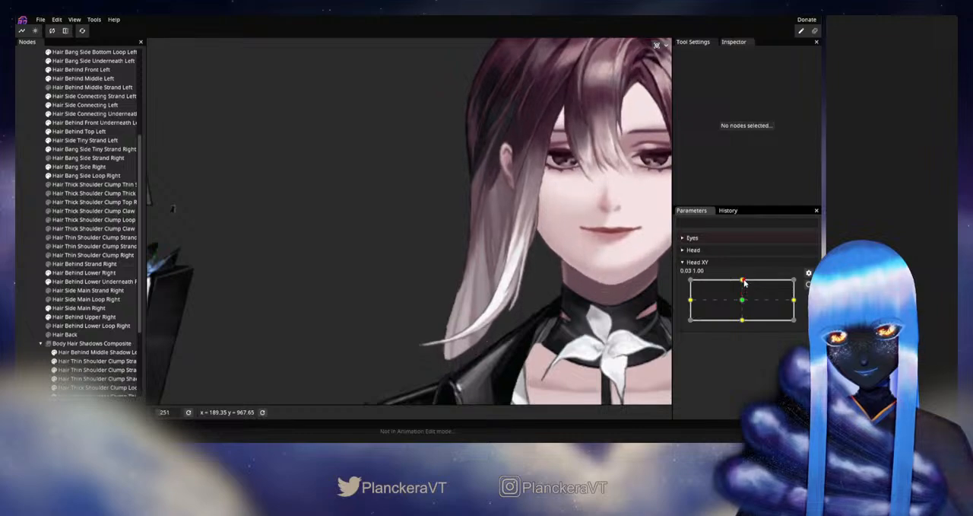
- With Head XY armed up, nudge the chin-level middle vertex of Hair Side Main Right outward, then deselect, disarm and test
left_click(809, 284)
scroll(206, 320, "up", 2)
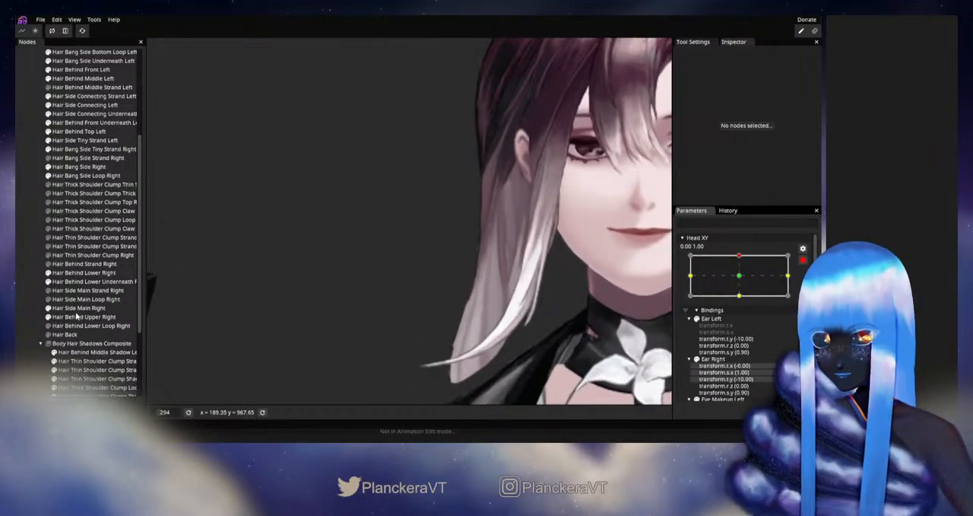
left_click(79, 308)
scroll(522, 310, "up", 3)
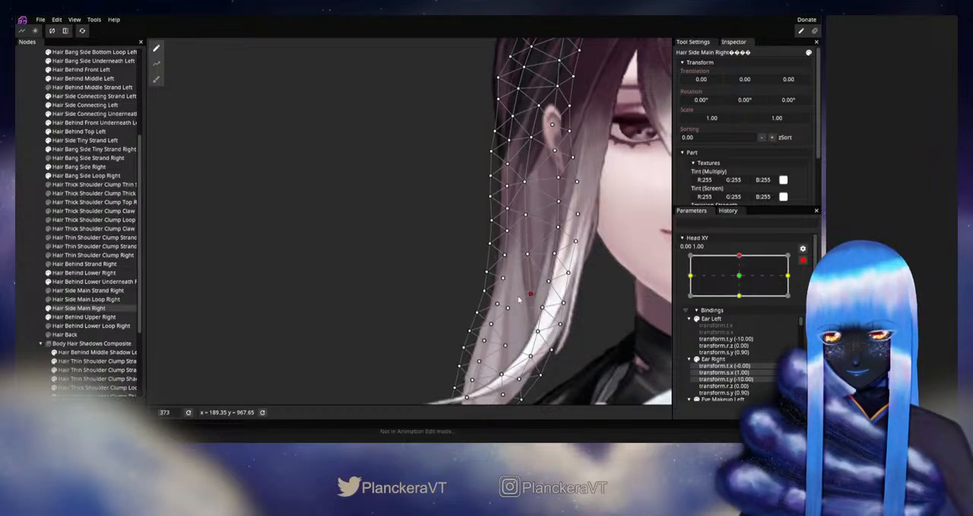
left_click_drag(515, 300, 513, 301)
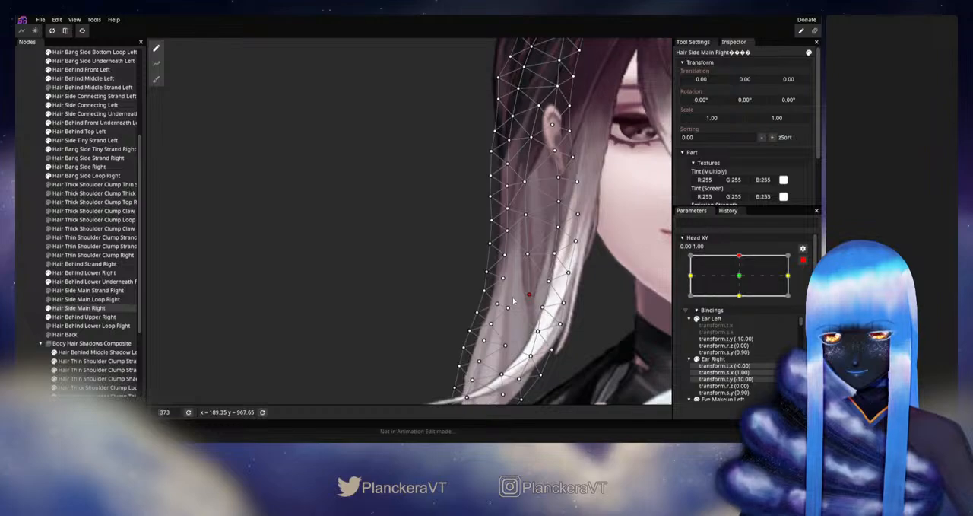
left_click(23, 306)
scroll(594, 340, "down", 3)
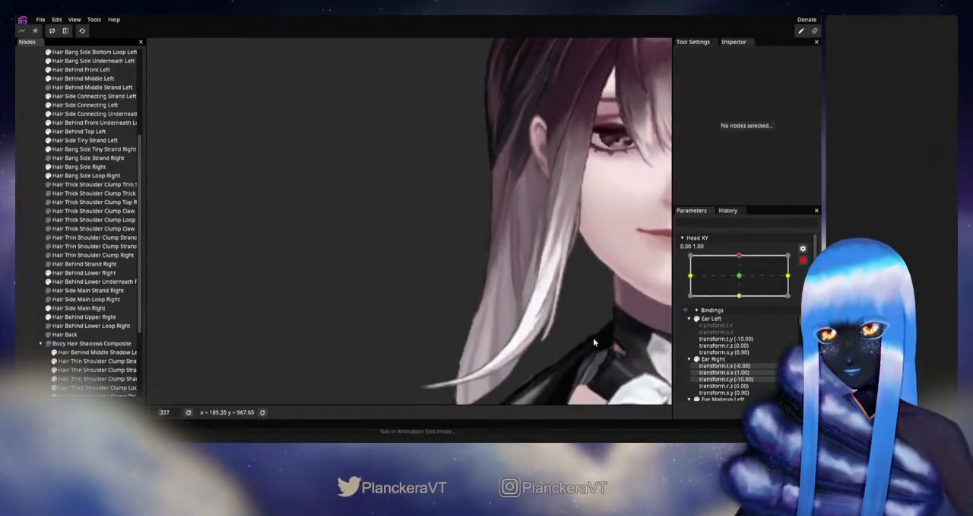
scroll(594, 342, "down", 1)
left_click(803, 260)
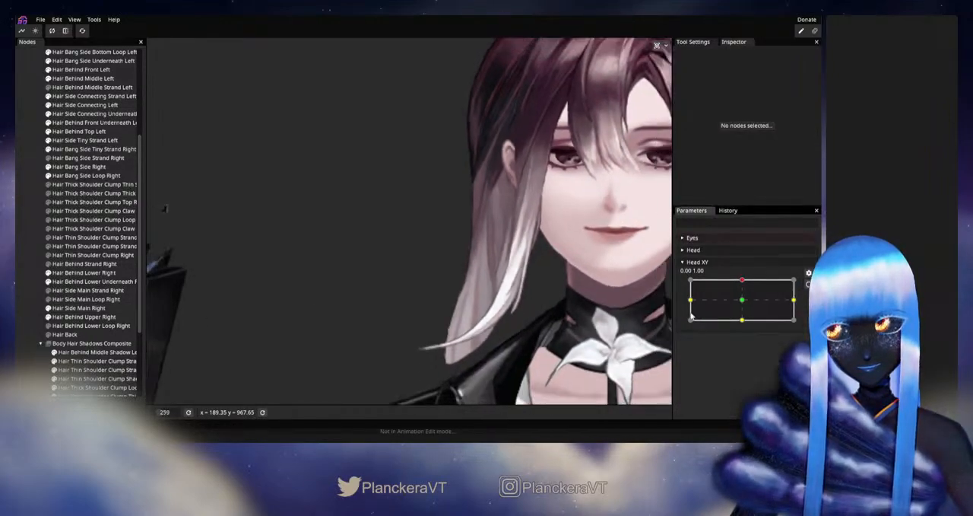
mouse_move(747, 283)
left_mouse_down()
mouse_move(745, 303)
mouse_move(743, 280)
left_mouse_up()
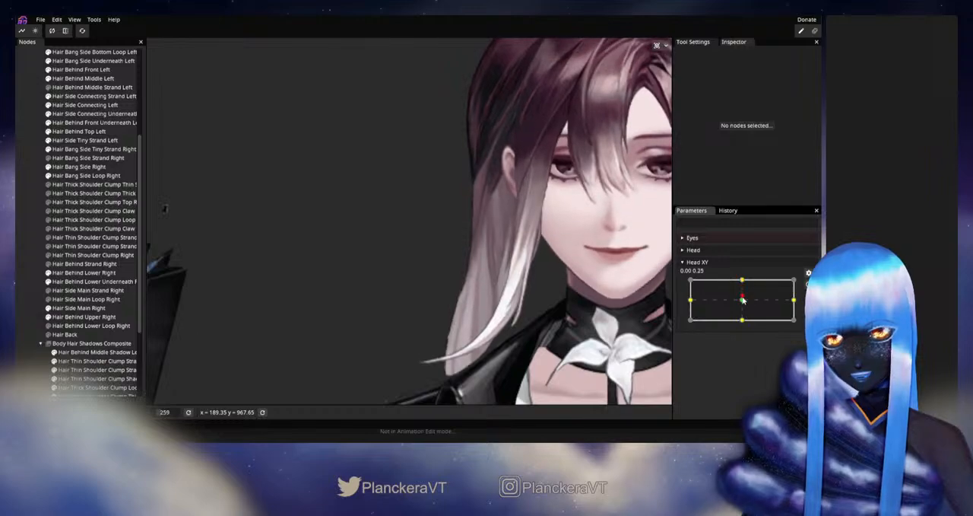
- Rearm Head XY up, adjust the Hair Side Main Right vertex on the white inner strand just below chin level, then deselect, disarm and test
left_click(807, 286)
scroll(397, 359, "up", 2)
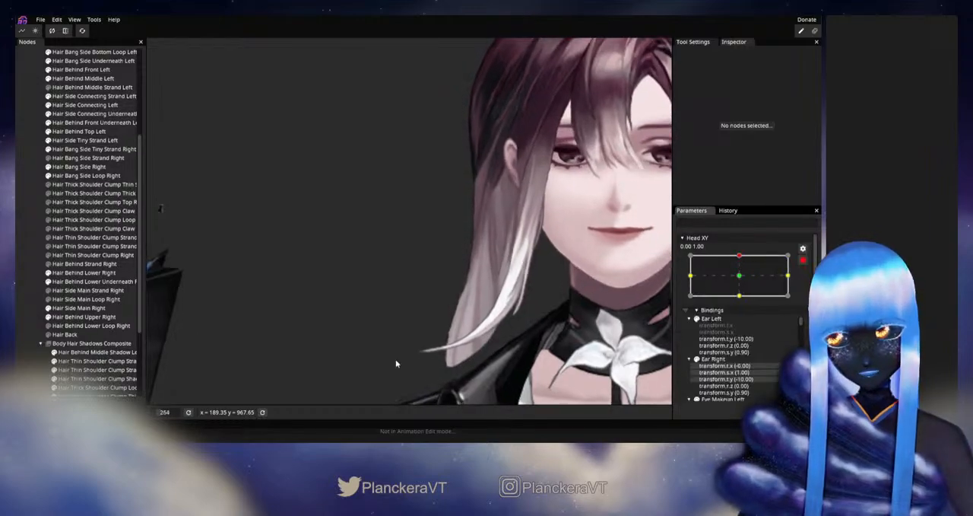
left_click(78, 308)
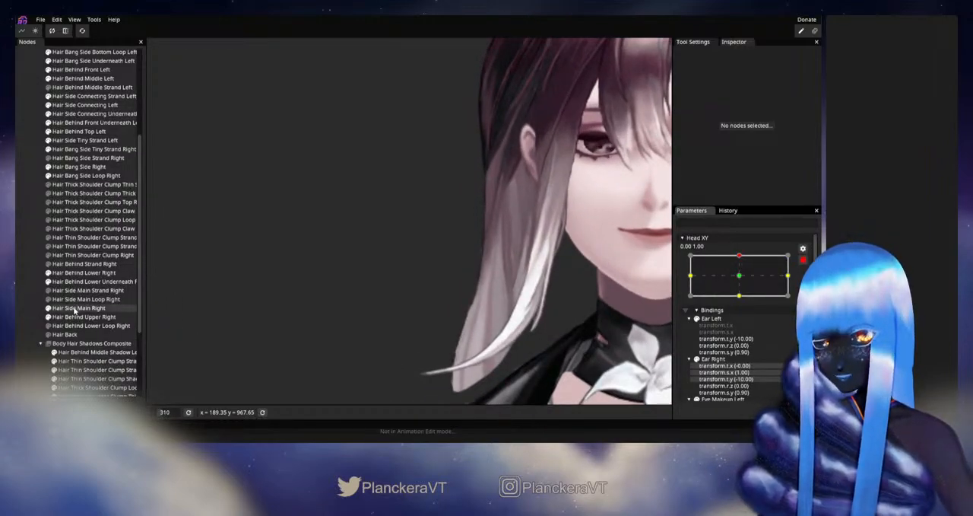
scroll(528, 294, "up", 2)
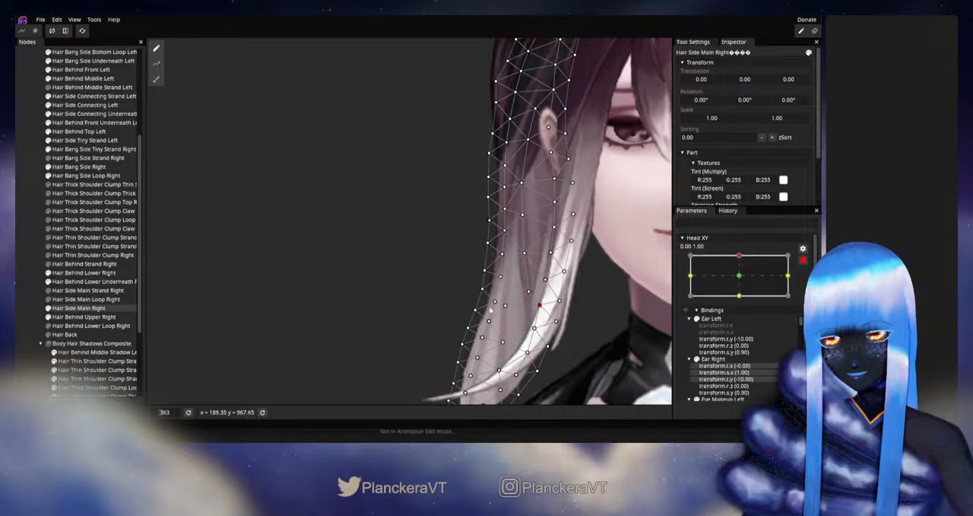
left_click(28, 288)
scroll(563, 288, "down", 4)
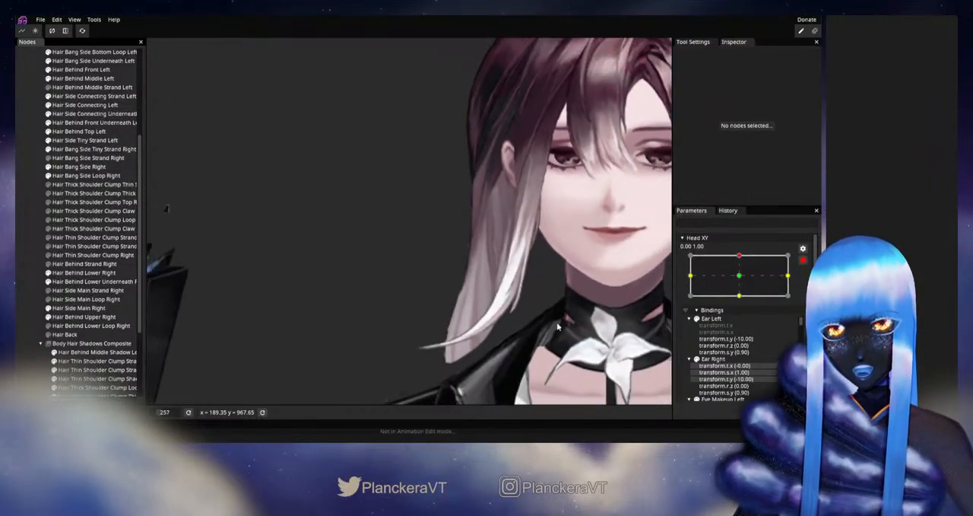
left_click(803, 260)
mouse_move(743, 279)
left_mouse_down()
mouse_move(744, 303)
mouse_move(746, 282)
left_mouse_up()
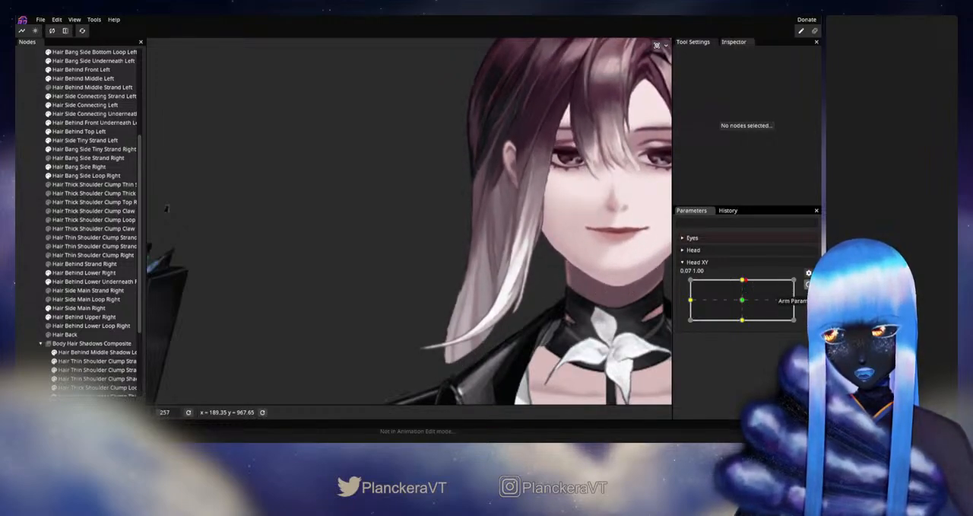
- With Head XY armed up, adjust the Hair Side Main Right vertex at mouth level beside the white strand, then deselect, disarm and test
left_click(809, 285)
scroll(454, 308, "up", 3)
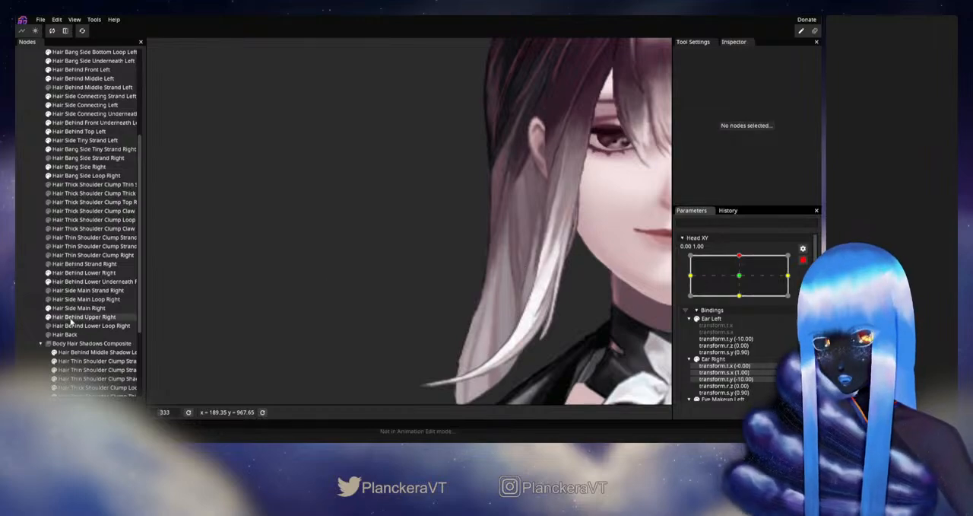
left_click(76, 307)
scroll(553, 287, "up", 2)
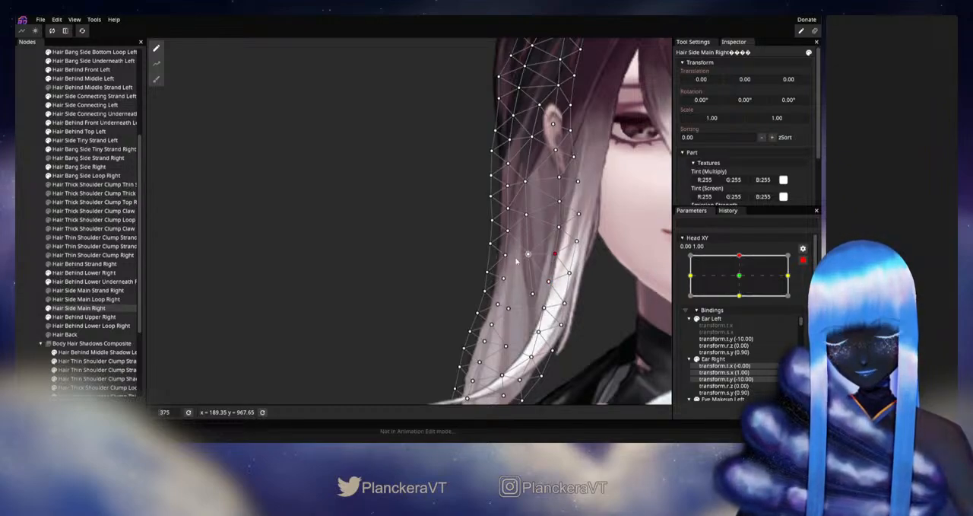
left_click(587, 326)
scroll(589, 327, "down", 2)
scroll(590, 327, "down", 3)
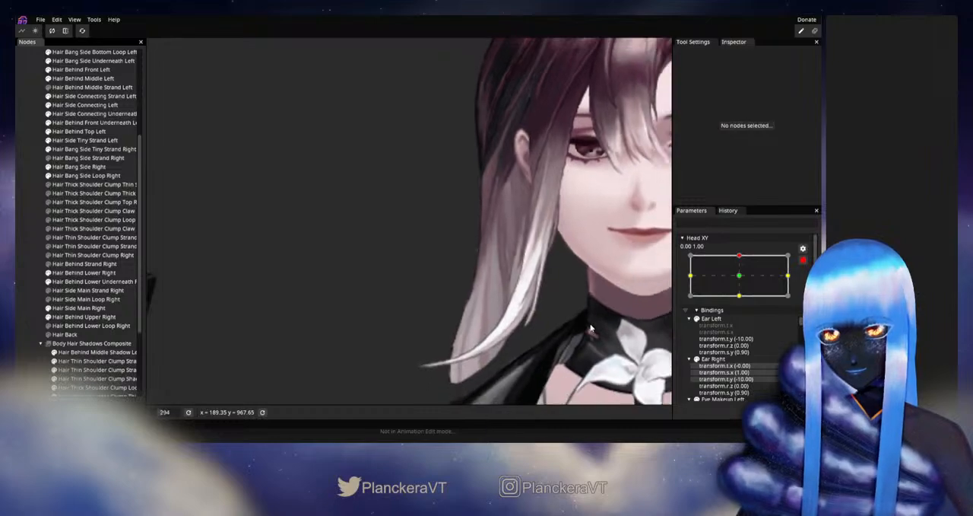
left_click(804, 263)
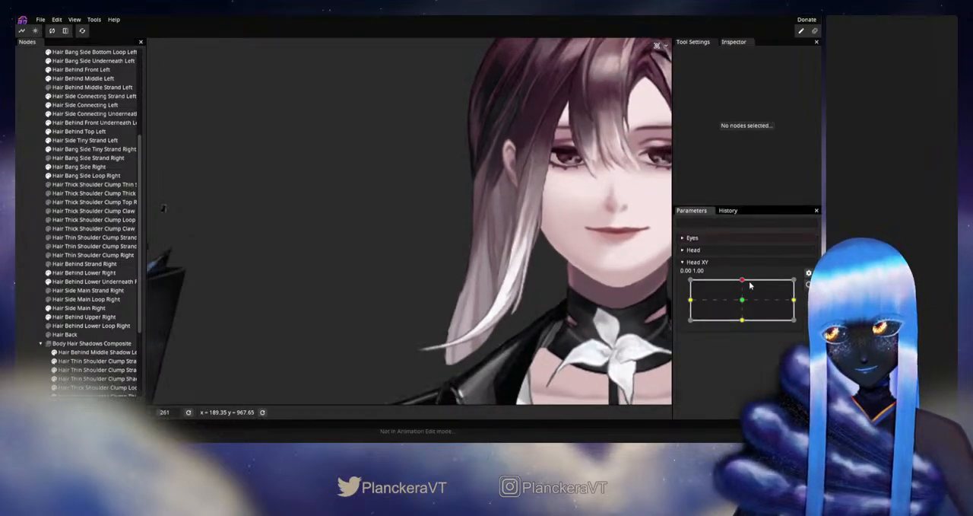
mouse_move(743, 281)
left_mouse_down()
mouse_move(744, 302)
mouse_move(745, 281)
left_mouse_up()
left_click_drag(743, 299, 744, 281)
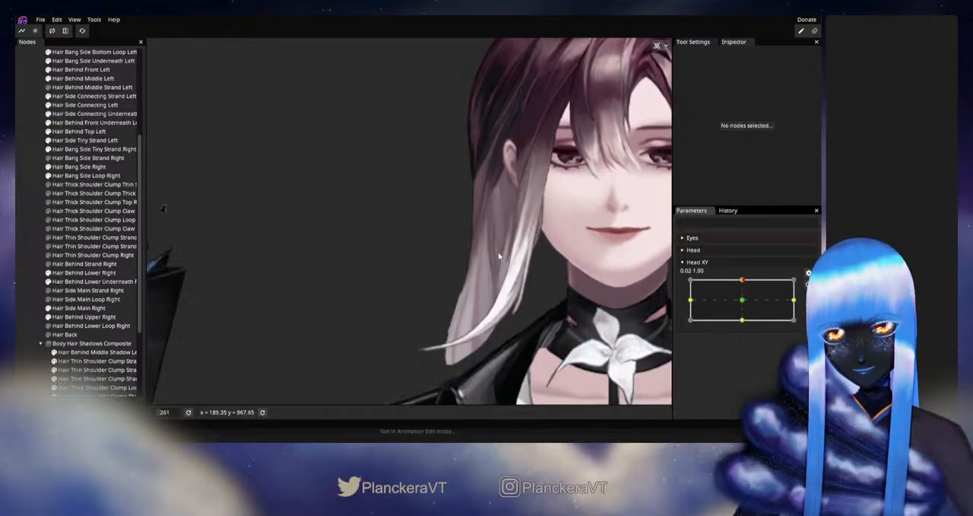
mouse_move(741, 281)
left_mouse_down()
mouse_move(739, 293)
mouse_move(743, 282)
left_mouse_up()
- Rearm Head XY up, adjust the Hair Side Main Right vertex low on the white strand near its bend, then deselect, disarm and test
left_click(808, 283)
scroll(329, 357, "up", 1)
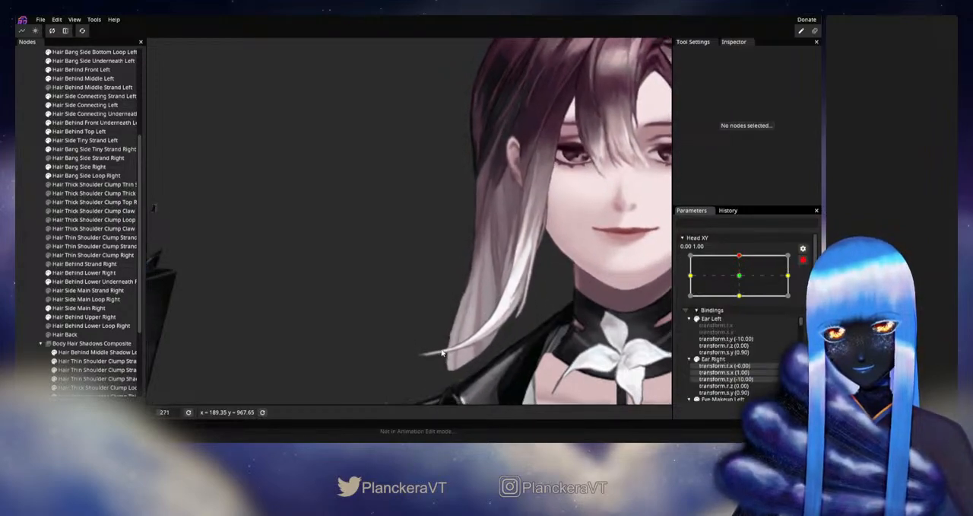
left_click_drag(329, 357, 307, 317)
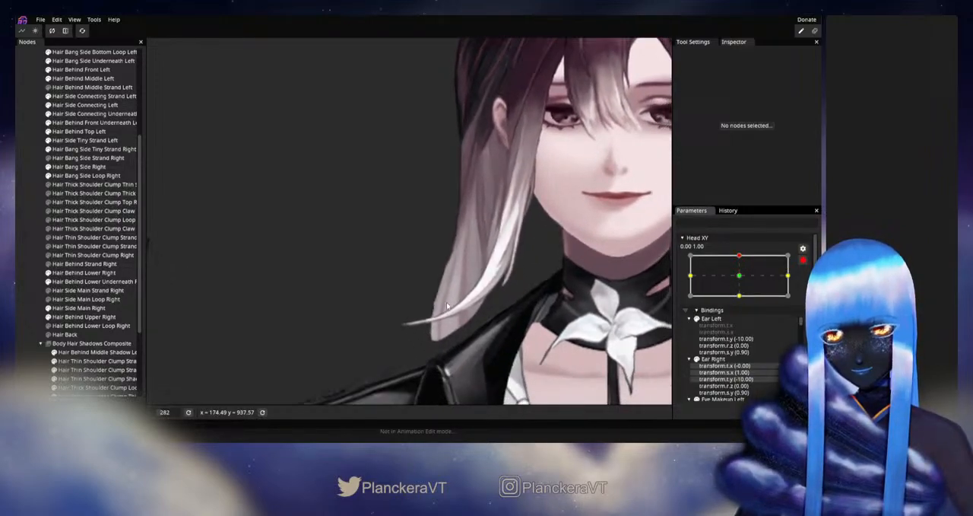
left_click(80, 307)
scroll(500, 302, "up", 2)
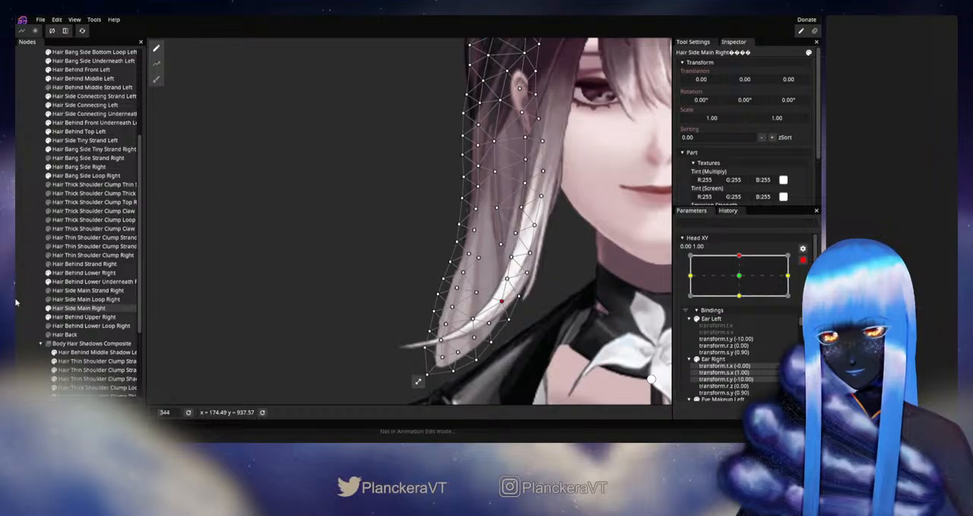
left_click(353, 301)
scroll(365, 303, "down", 3)
left_click_drag(536, 308, 554, 337)
scroll(545, 330, "down", 1)
left_click(803, 260)
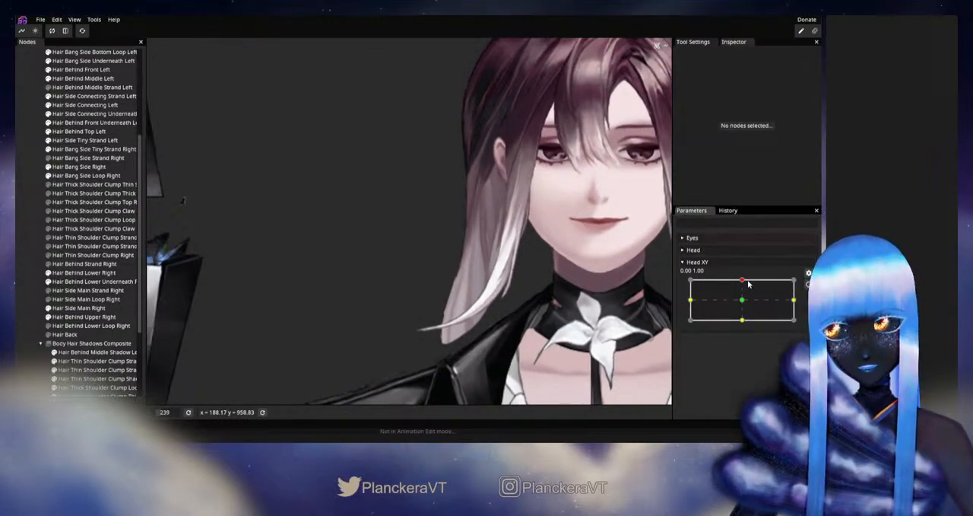
mouse_move(748, 283)
left_mouse_down()
mouse_move(743, 302)
mouse_move(745, 278)
left_mouse_up()
- With Head XY armed up, adjust Hair Side Main Right vertices along the lock's lower outer edge, then deselect, disarm and test
left_click(807, 284)
scroll(401, 323, "up", 1)
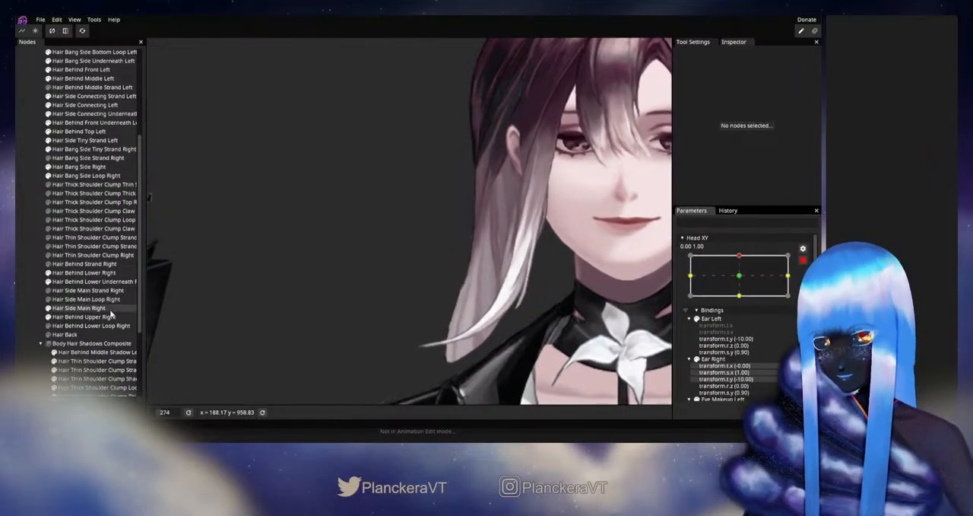
left_click(81, 310)
scroll(460, 320, "up", 4)
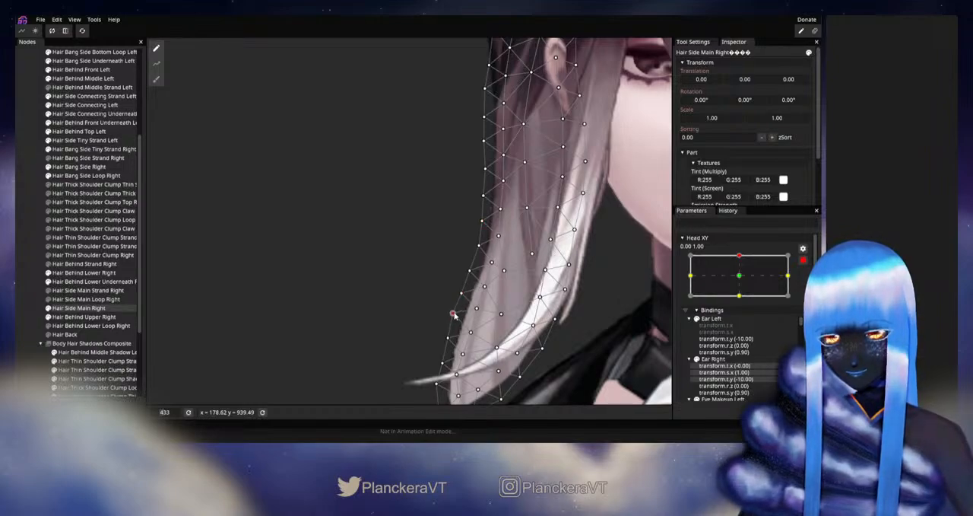
left_click(260, 300)
scroll(550, 342, "down", 3)
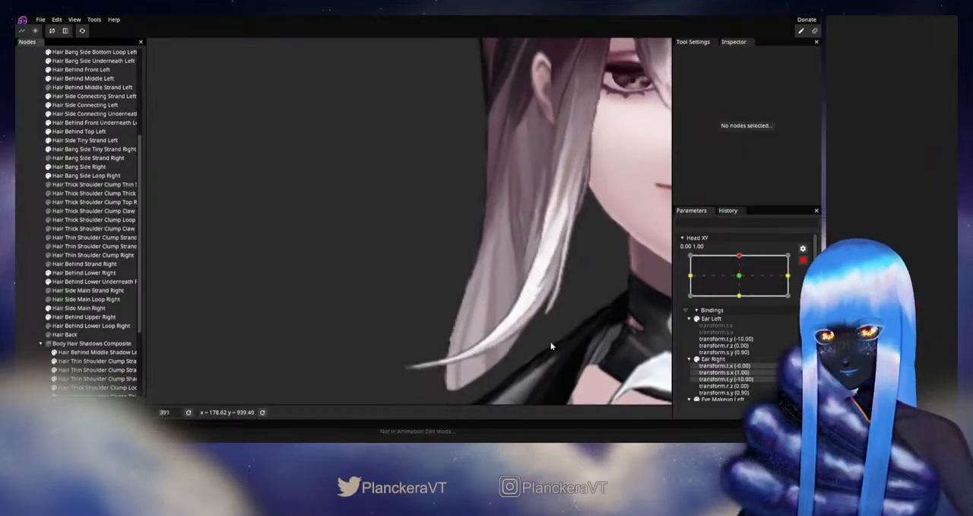
scroll(551, 346, "down", 2)
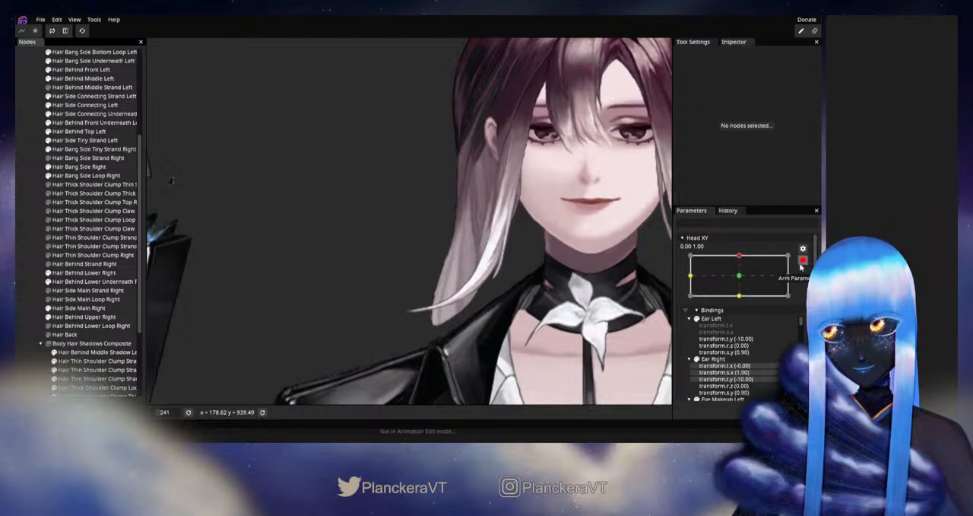
left_click(802, 260)
mouse_move(743, 282)
left_mouse_down()
mouse_move(735, 295)
mouse_move(744, 304)
mouse_move(748, 283)
left_mouse_up()
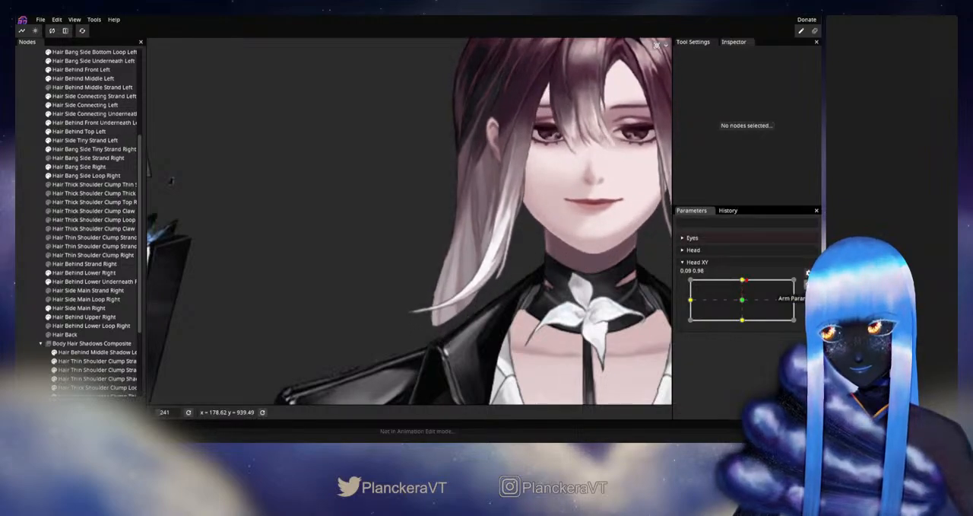
- Rearm Head XY up, adjust the Hair Side Main Right interior vertex between the outer edge and white strand, then deselect, disarm and test
left_click(808, 285)
scroll(397, 300, "up", 3)
left_click(71, 308)
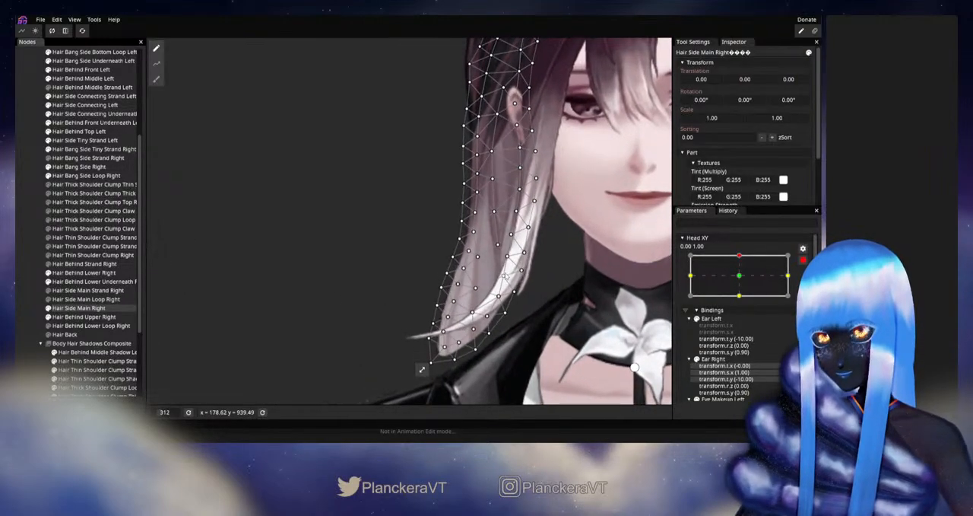
scroll(504, 275, "up", 1)
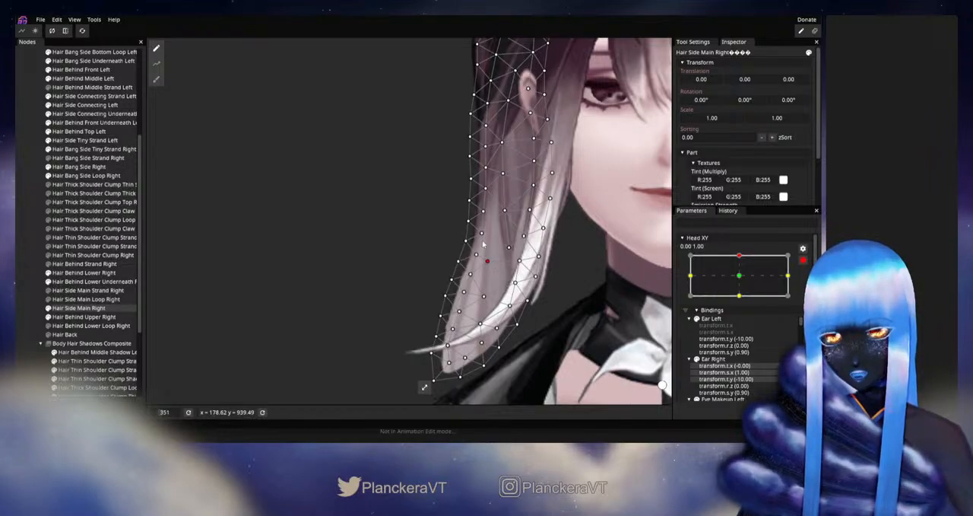
left_click(322, 312)
scroll(533, 314, "down", 3)
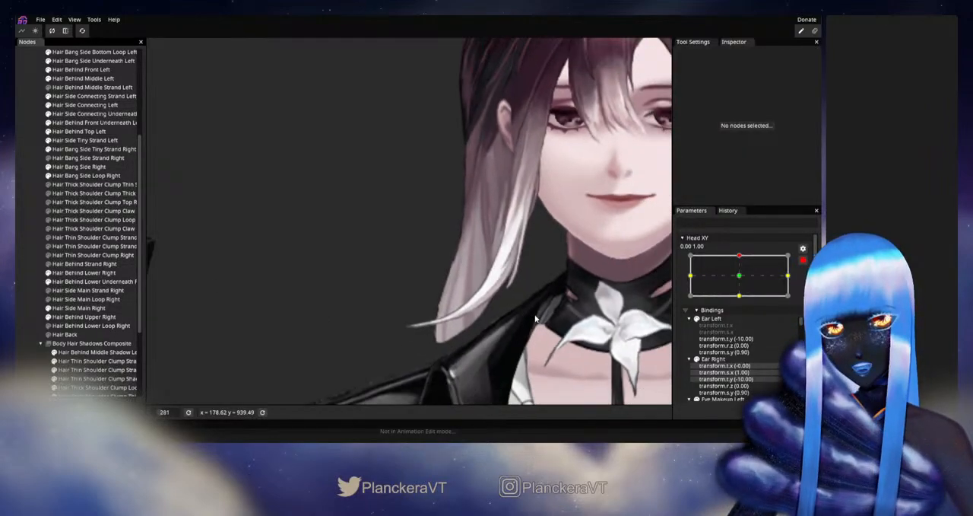
scroll(533, 314, "down", 2)
left_click(803, 260)
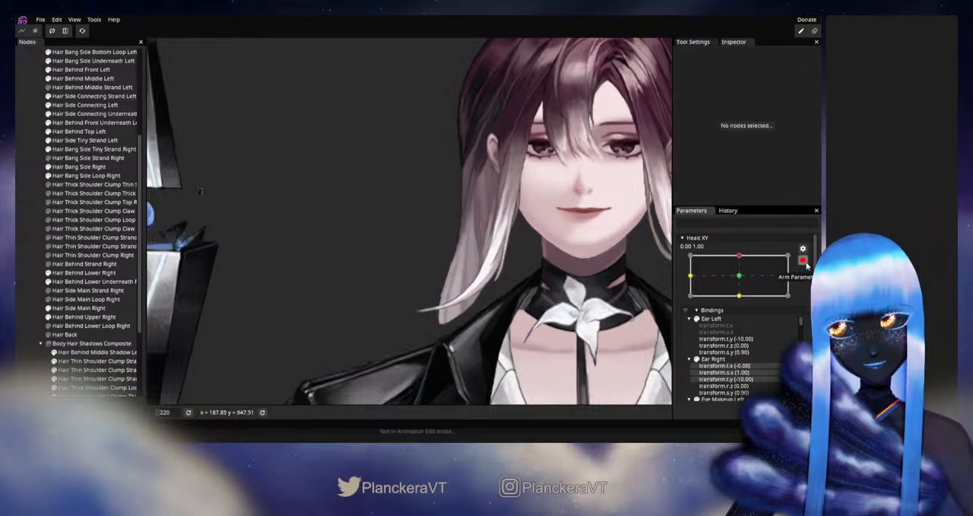
mouse_move(747, 282)
left_mouse_down()
mouse_move(742, 304)
mouse_move(743, 279)
left_mouse_up()
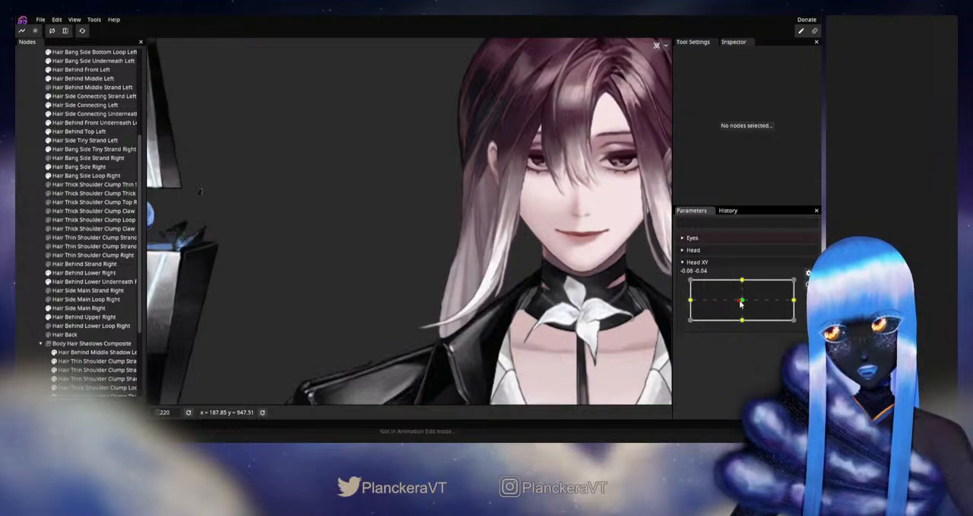
- With Head XY armed up, adjust the Hair Side Main Right interior vertex nearer the outer edge, then deselect, disarm and test
left_click(807, 287)
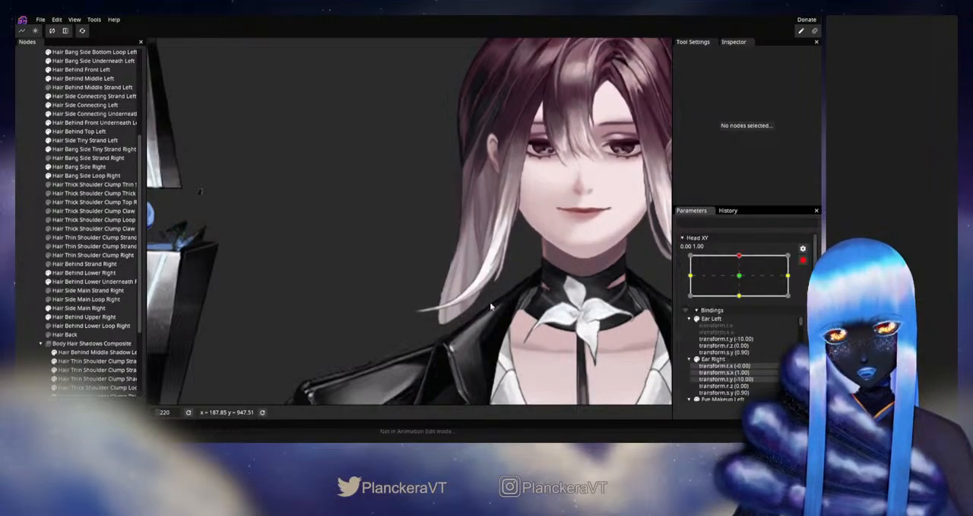
scroll(395, 282, "up", 4)
left_click(62, 308)
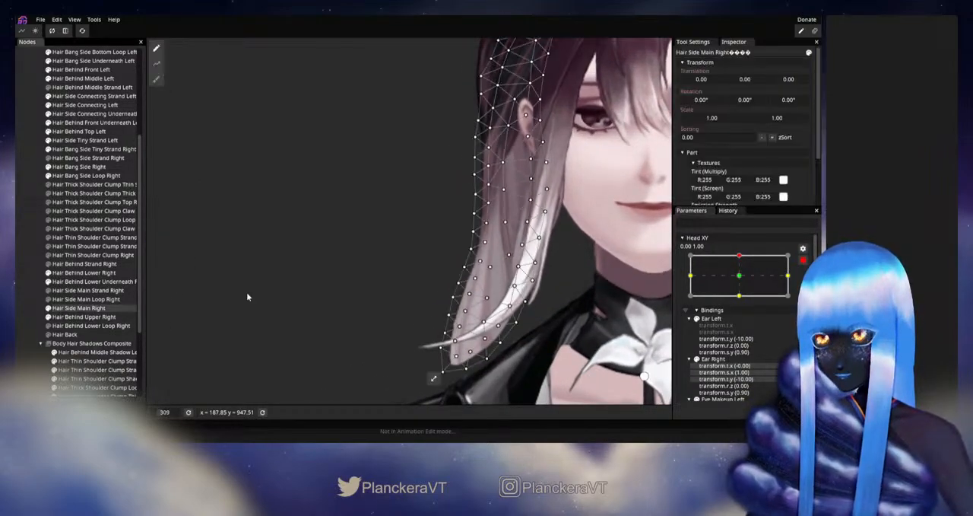
scroll(504, 280, "up", 4)
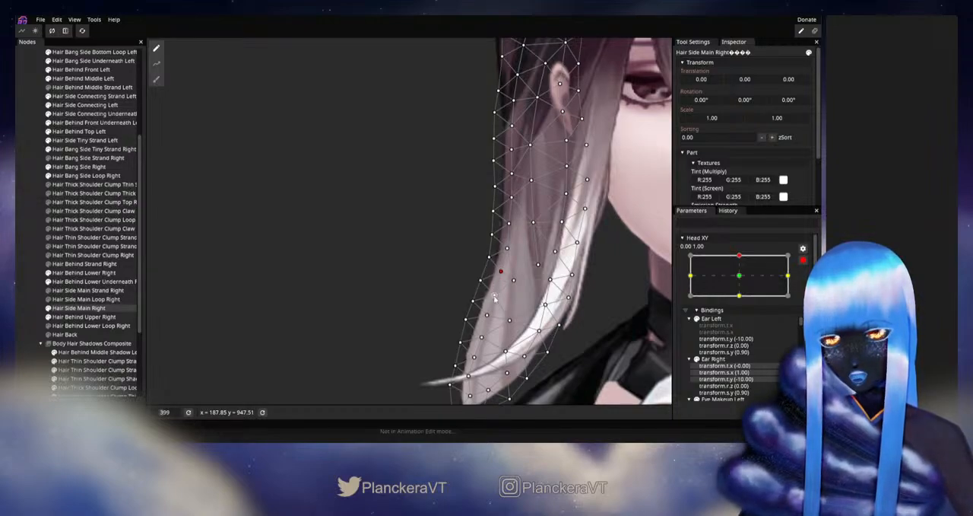
left_click(23, 320)
left_click_drag(638, 309, 584, 304)
scroll(584, 304, "down", 1)
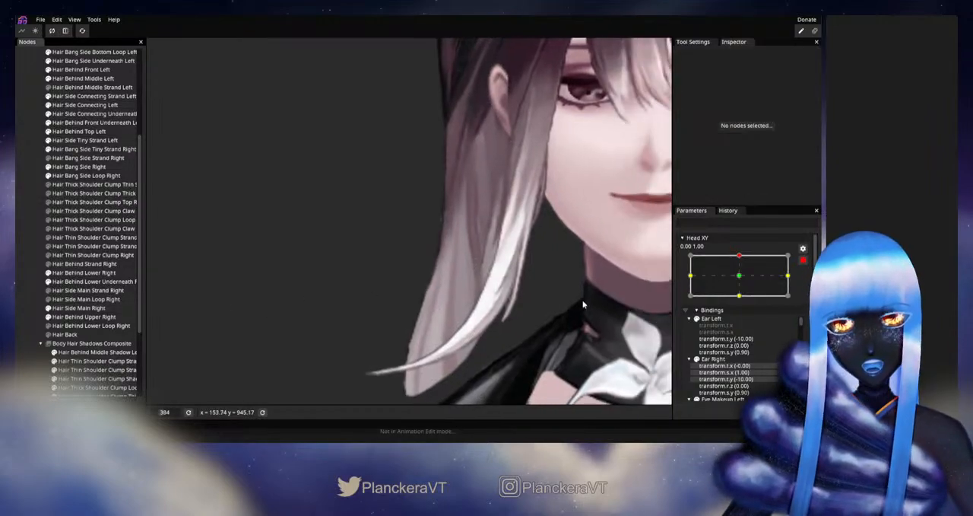
left_click(802, 261)
mouse_move(743, 283)
left_mouse_down()
mouse_move(743, 304)
mouse_move(755, 284)
left_mouse_up()
- Arm Head XY up, adjust the Hair Side Main Right outer-edge vertex where the lock starts bending outward, then deselect, disarm and test
left_click(805, 284)
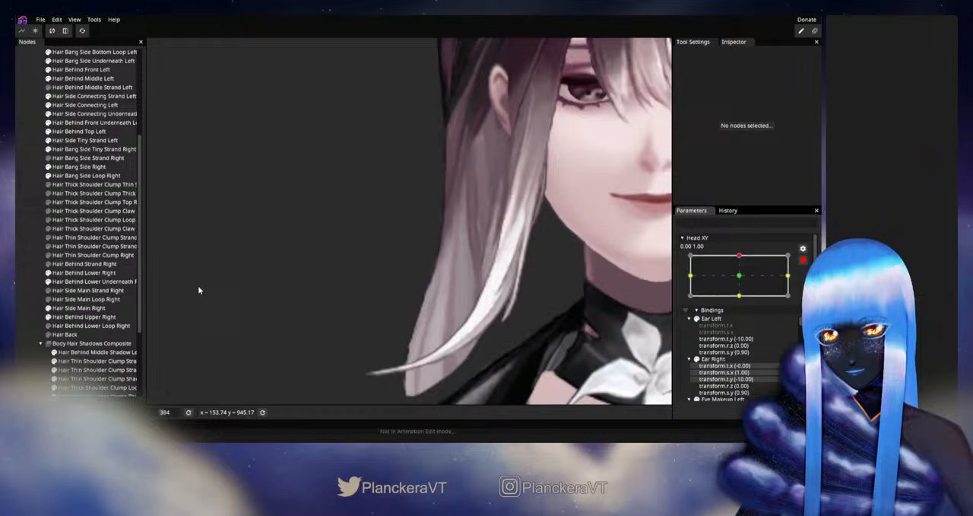
left_click(66, 282)
left_click(72, 308)
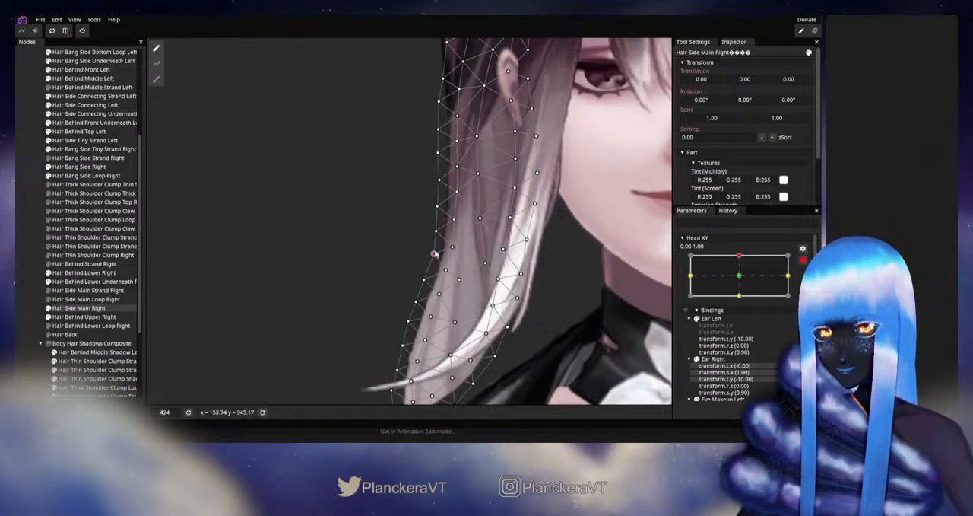
left_click(27, 292)
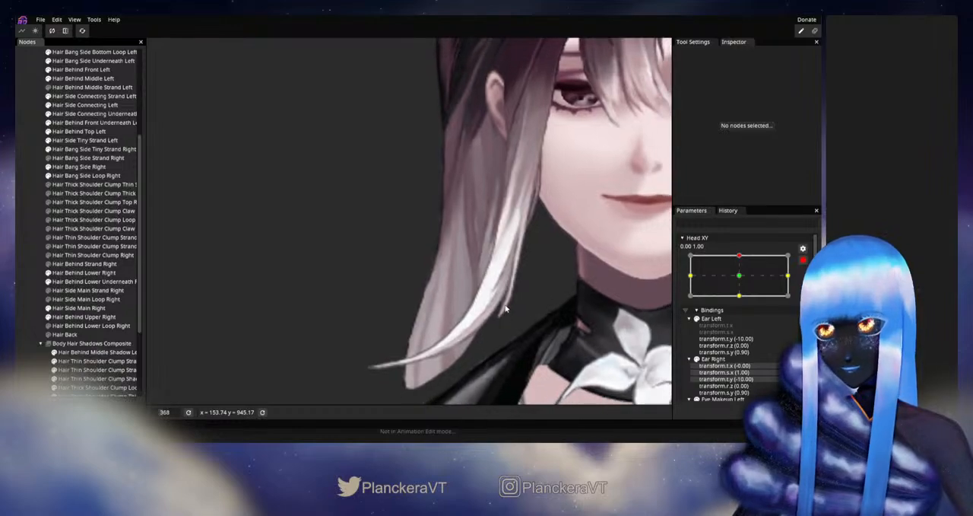
scroll(590, 289, "down", 3)
left_click(803, 261)
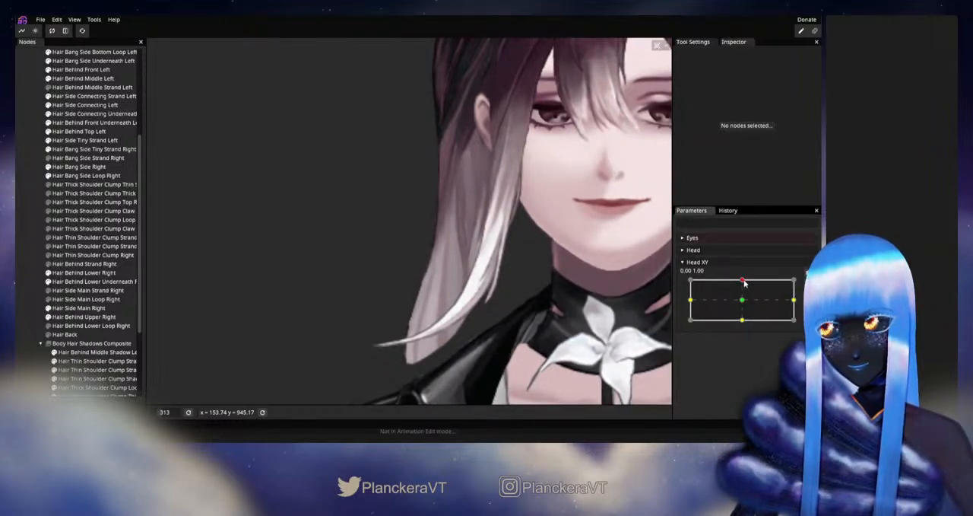
mouse_move(745, 282)
left_mouse_down()
mouse_move(743, 302)
mouse_move(745, 281)
left_mouse_up()
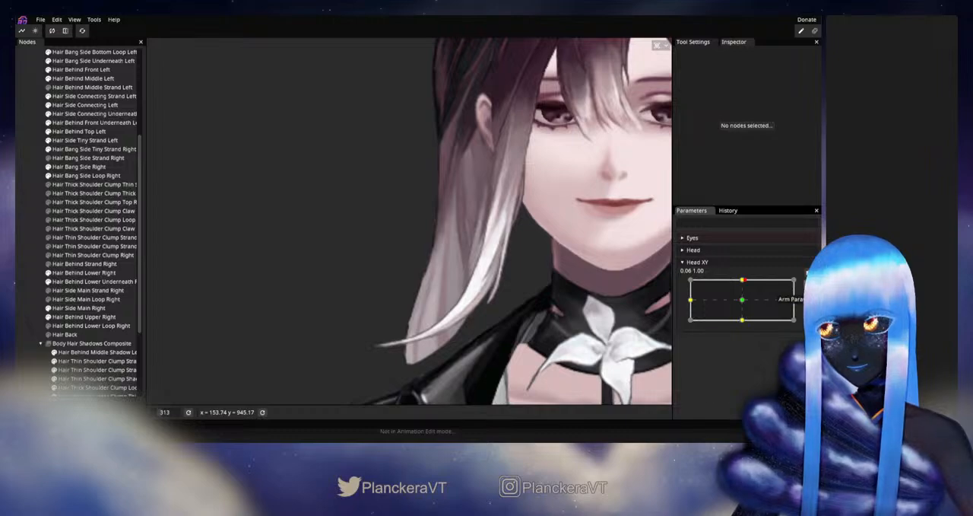
- Reopen Hair Side Main Right at Head XY up, refine the same outer-edge vertex at the bend, then deselect, disarm and test
scroll(303, 290, "up", 2)
left_click(59, 274)
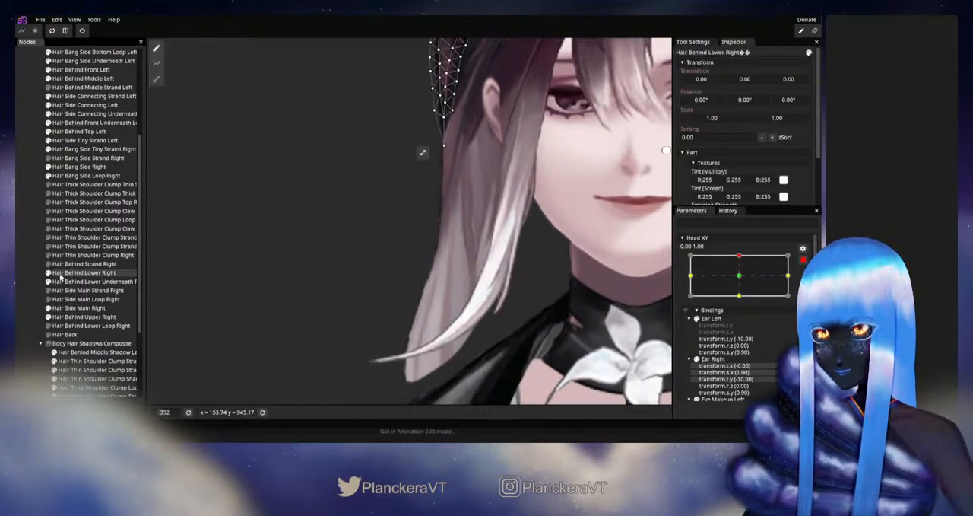
left_click(76, 307)
scroll(457, 257, "up", 2)
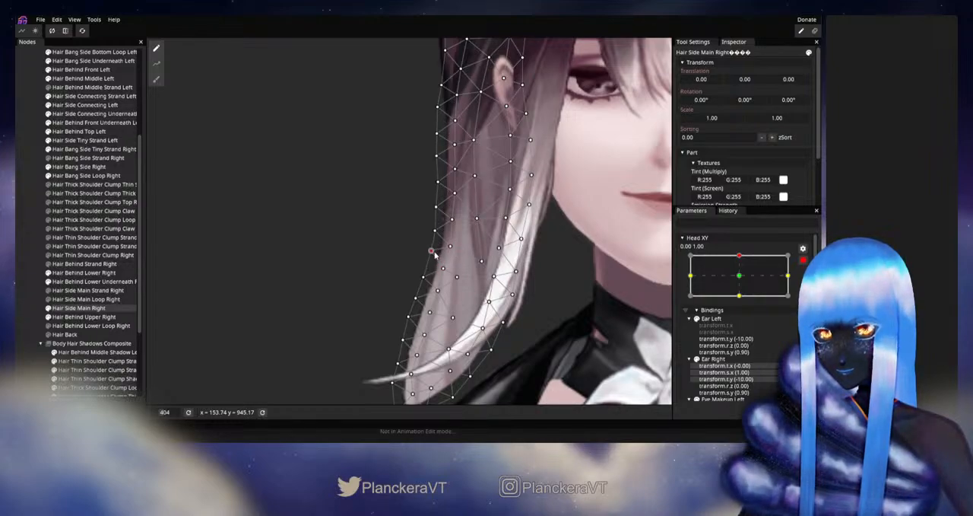
left_click(37, 277)
scroll(559, 332, "down", 5)
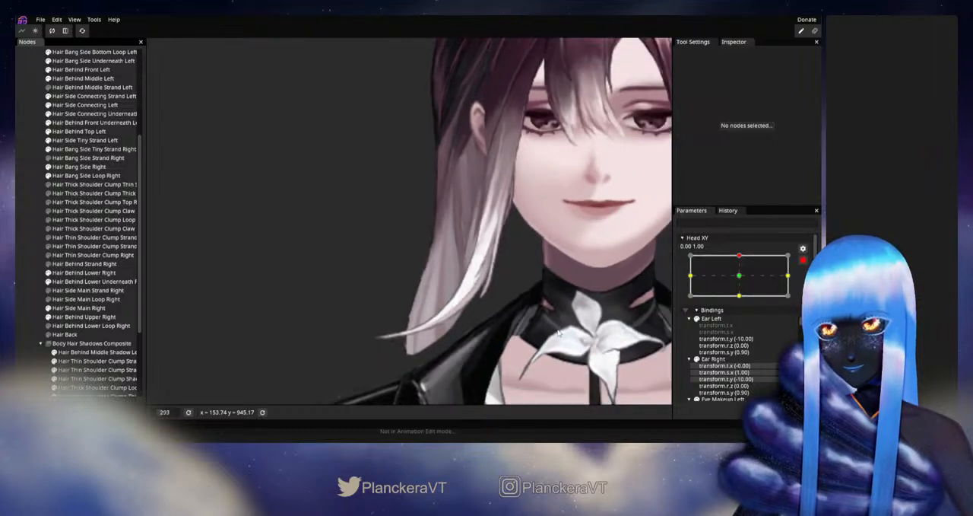
left_click(802, 261)
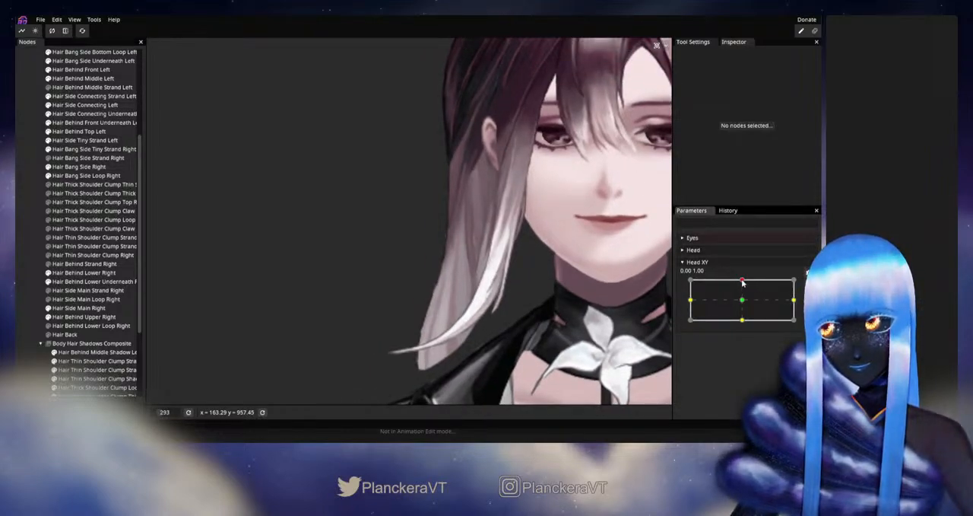
mouse_move(743, 282)
left_mouse_down()
mouse_move(744, 306)
mouse_move(744, 280)
left_mouse_up()
- Rearm Head XY up, adjust the Hair Side Main Right interior vertex just inside the outer bend, then deselect, disarm and test
left_click(809, 284)
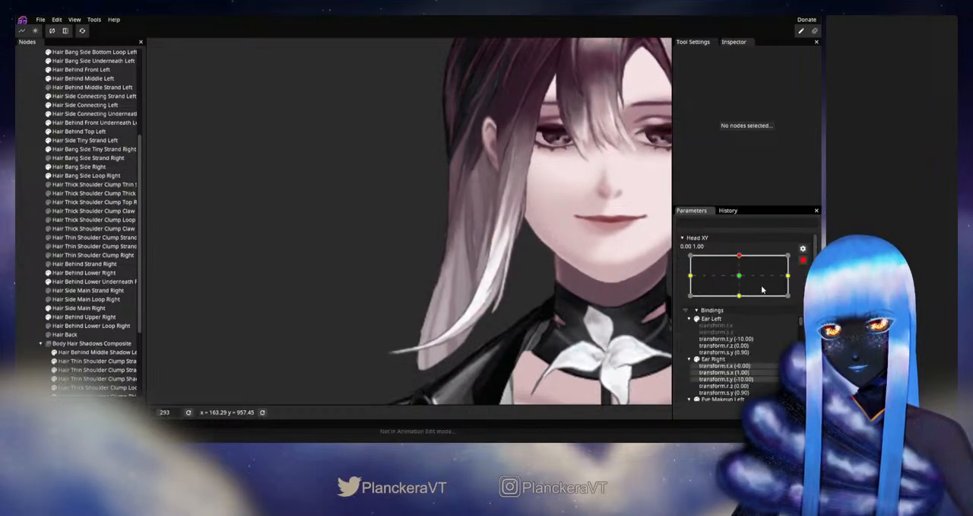
left_click(65, 308)
scroll(448, 294, "up", 1)
scroll(448, 294, "up", 2)
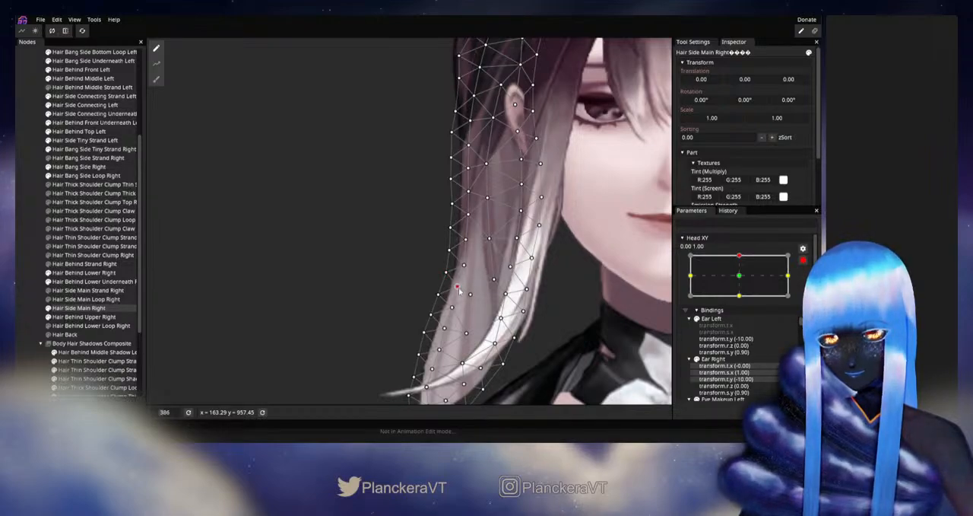
left_click(22, 280)
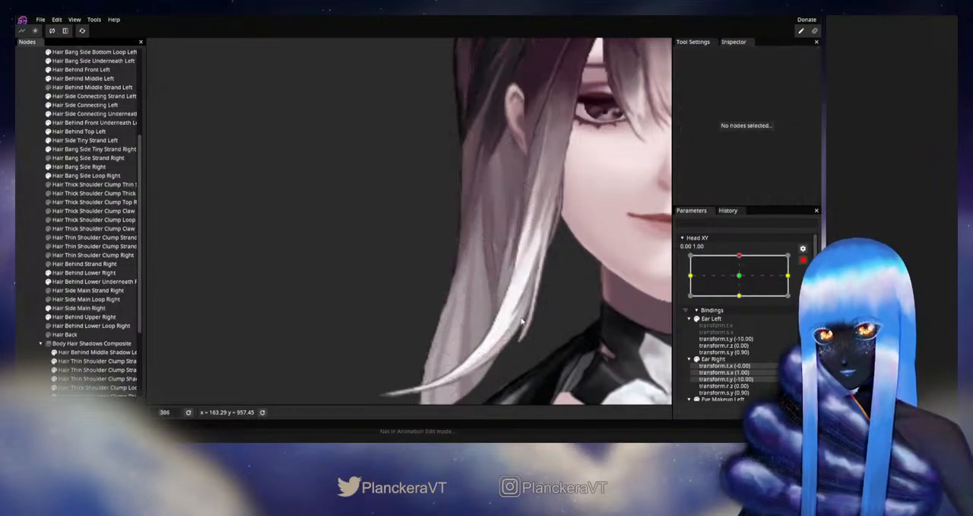
scroll(522, 323, "down", 4)
left_click(803, 260)
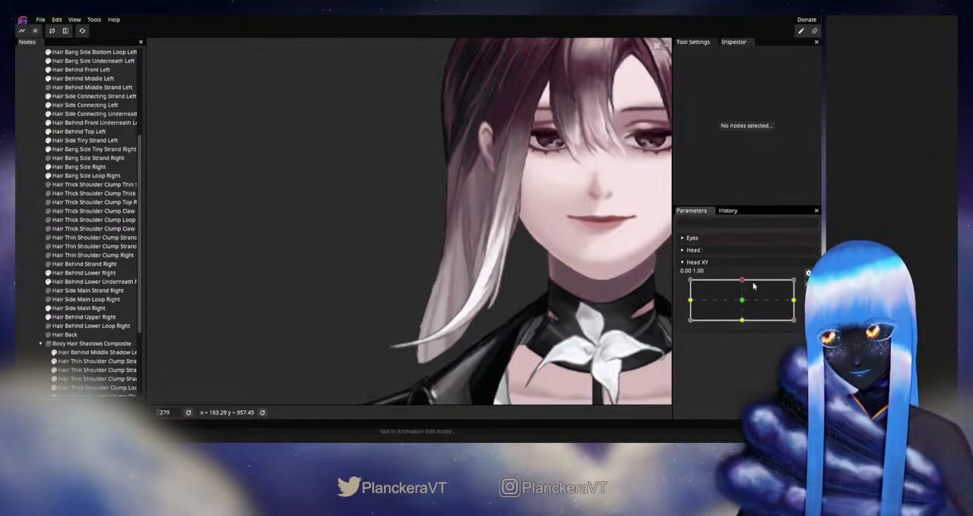
mouse_move(744, 280)
left_mouse_down()
mouse_move(743, 303)
mouse_move(742, 280)
left_mouse_up()
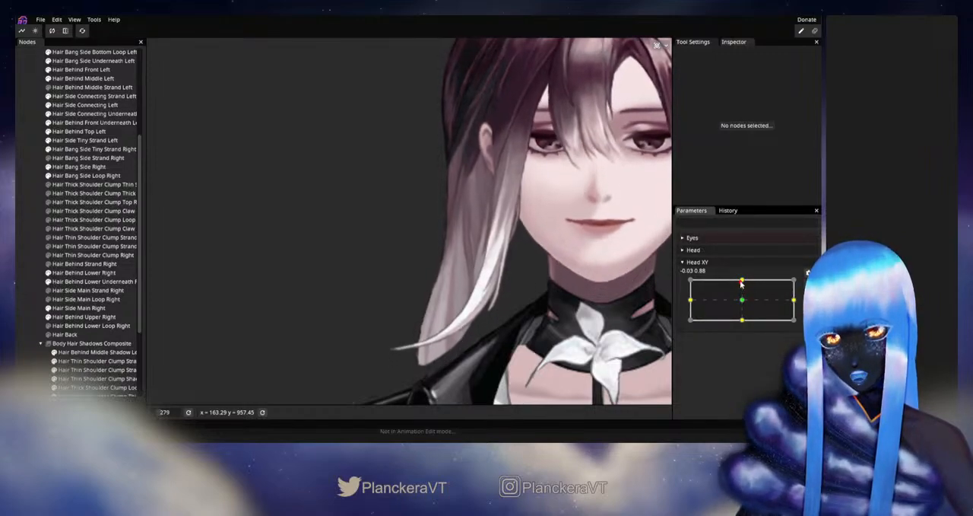
- Select Hair Side Main Right, arm Head XY up, adjust the inner vertex beside the outward bend, then disarm and test
left_click(76, 307)
scroll(418, 323, "up", 2)
scroll(418, 322, "up", 3)
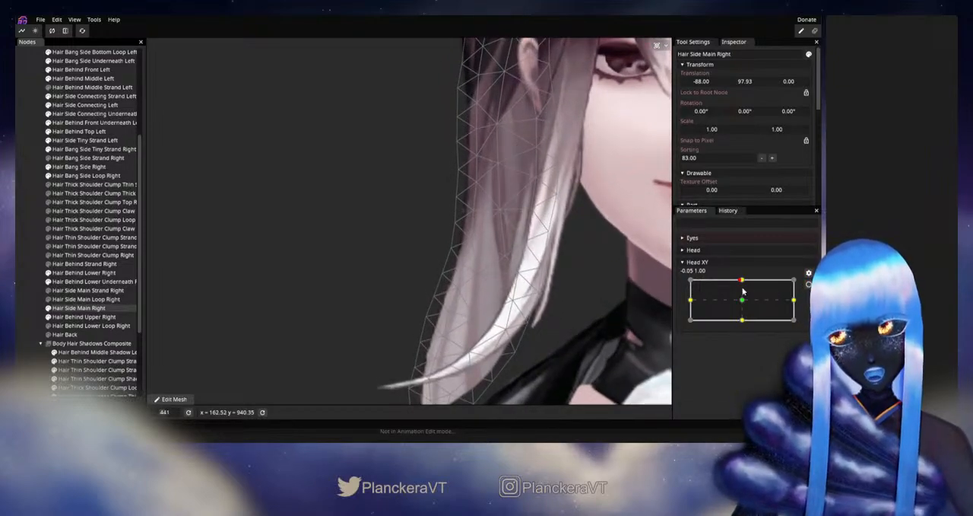
mouse_move(743, 291)
left_mouse_down()
mouse_move(743, 303)
mouse_move(743, 281)
left_mouse_up()
left_click(807, 284)
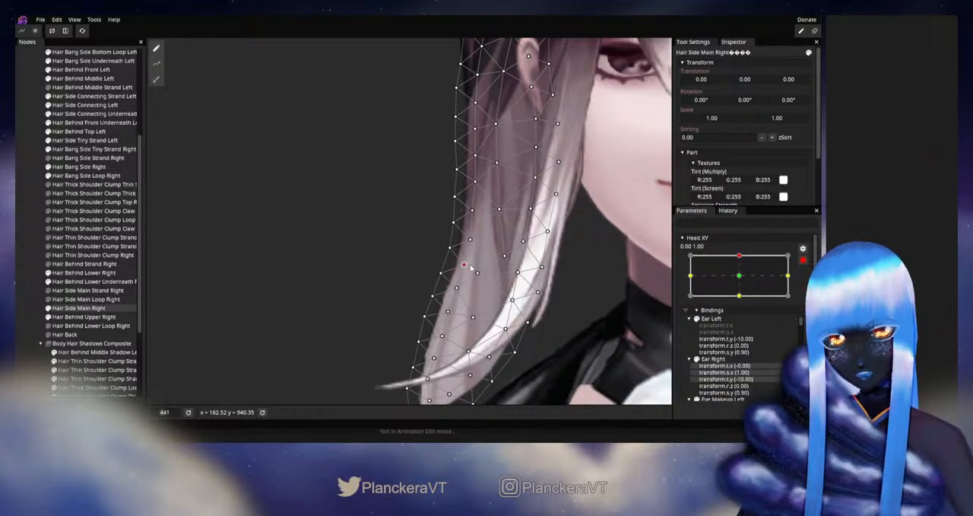
left_click(803, 260)
mouse_move(743, 282)
left_mouse_down()
mouse_move(743, 302)
mouse_move(743, 280)
left_mouse_up()
- With Head XY armed up, refine the Hair Side Main Right interior vertex above the outward bend, disarming to test after each adjustment
left_click(806, 284)
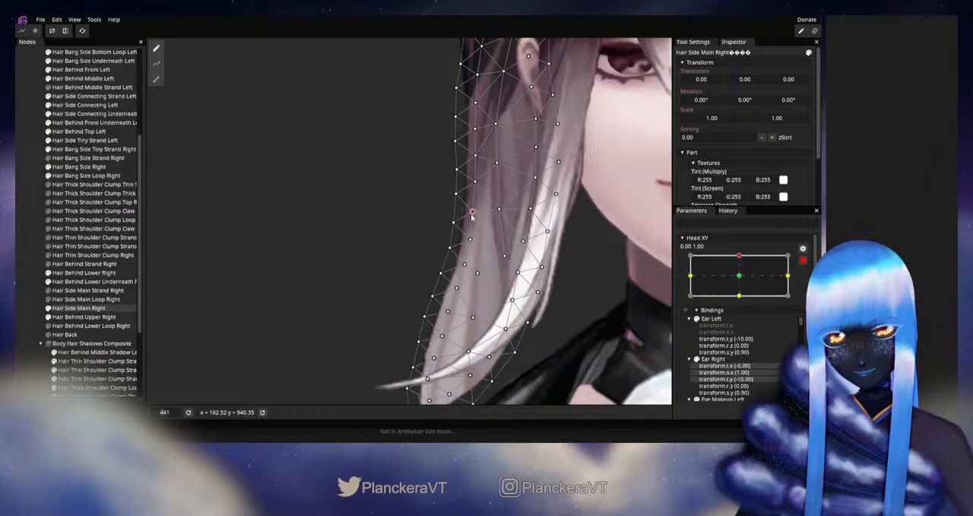
left_click(803, 260)
mouse_move(743, 280)
left_mouse_down()
mouse_move(743, 296)
mouse_move(742, 280)
left_mouse_up()
left_click(808, 284)
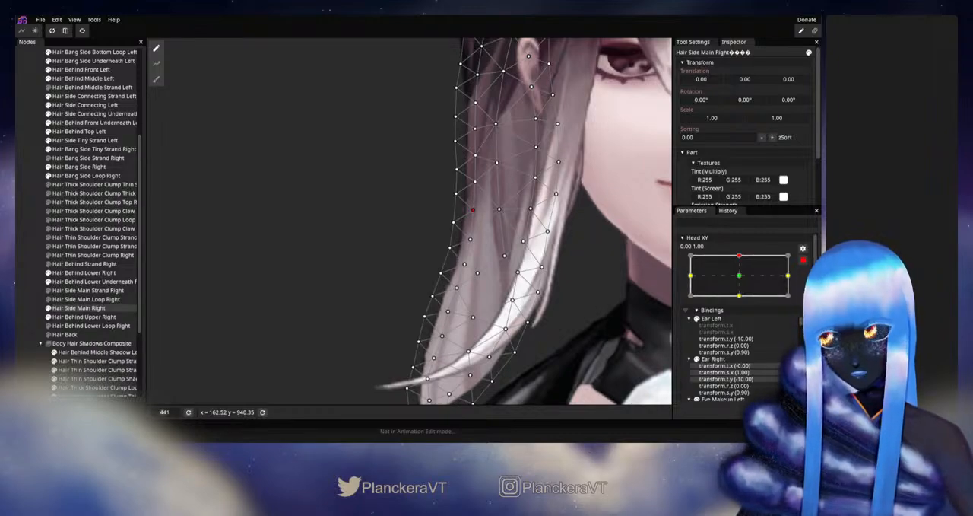
left_click(803, 260)
mouse_move(743, 281)
left_mouse_down()
mouse_move(743, 302)
mouse_move(744, 282)
left_mouse_up()
- Rearm Head XY up, adjust the next interior Hair Side Main Right vertex down toward the bend, then deselect, disarm and test
left_click(808, 284)
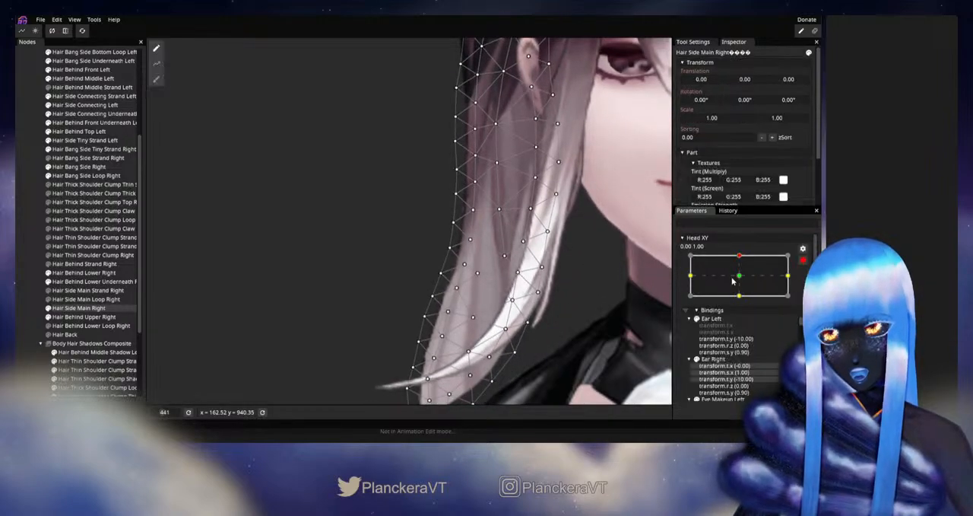
left_click(471, 242)
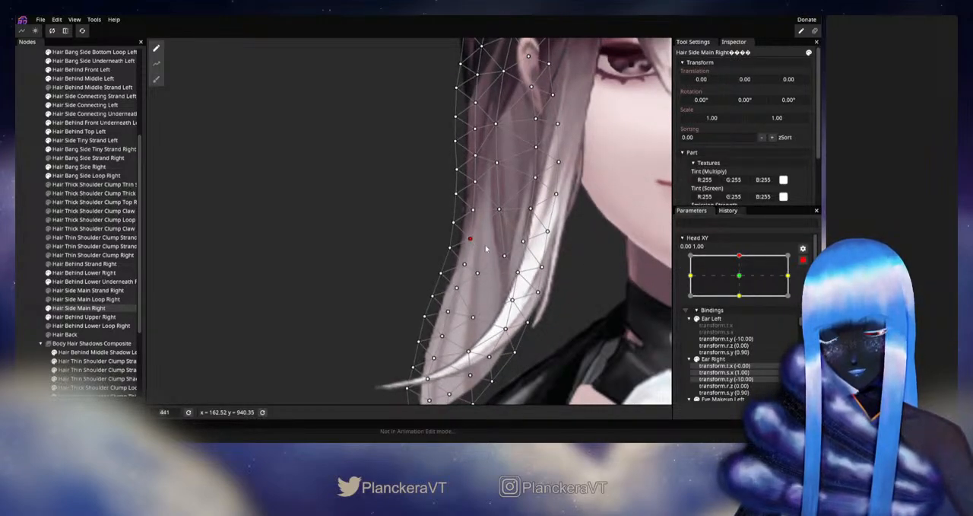
left_click(40, 273)
scroll(509, 306, "down", 6)
left_click_drag(509, 307, 530, 302)
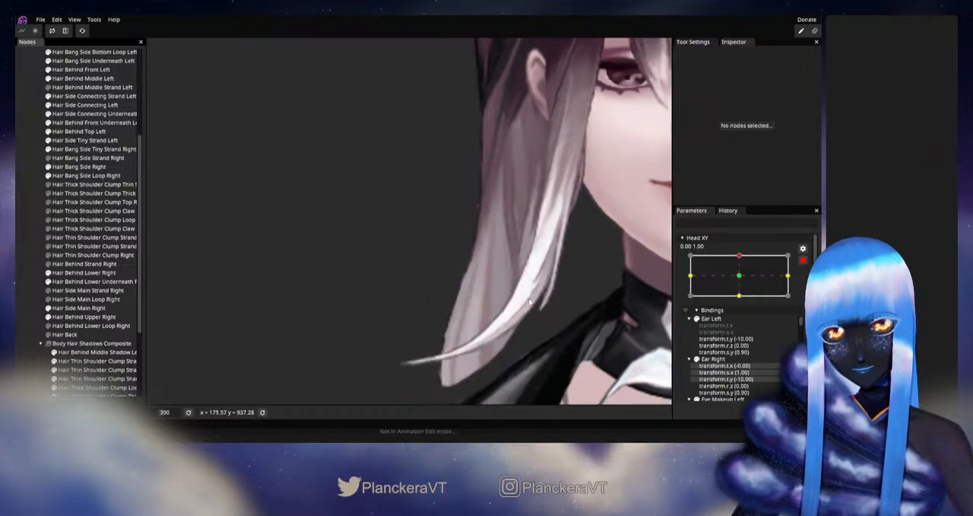
left_click(803, 260)
mouse_move(741, 281)
left_mouse_down()
mouse_move(743, 299)
mouse_move(749, 281)
left_mouse_up()
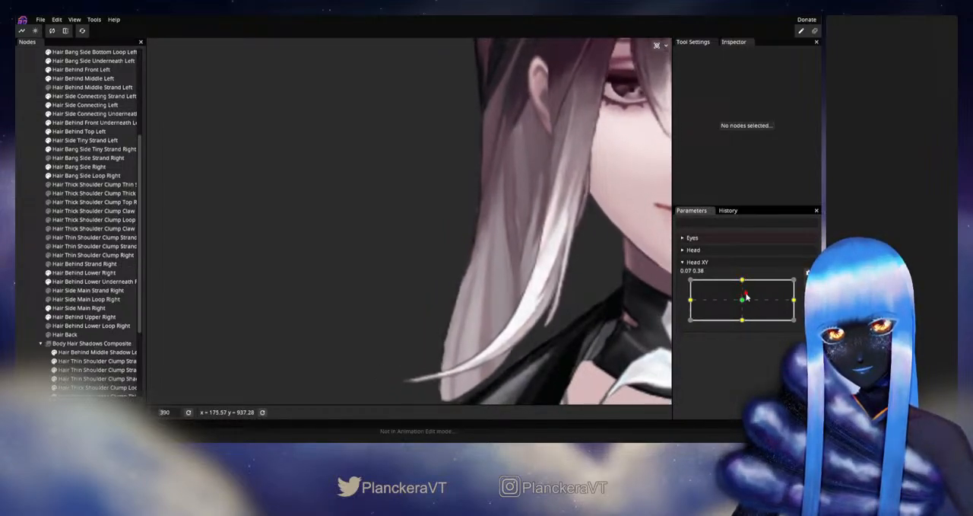
- With Head XY armed up, adjust the Hair Side Main Right outer-edge vertex below the bend, then deselect, disarm and test
left_click(807, 283)
left_click(79, 307)
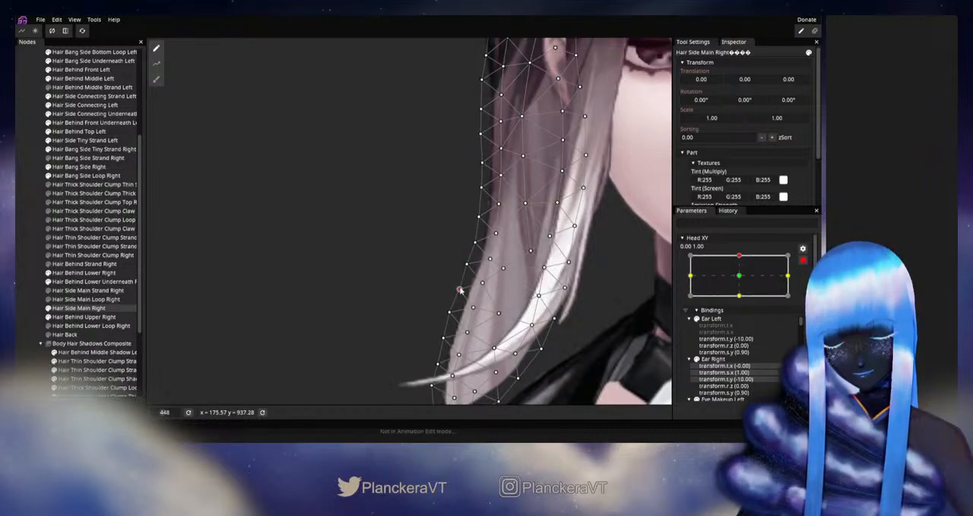
left_click(537, 305)
scroll(537, 306, "down", 5)
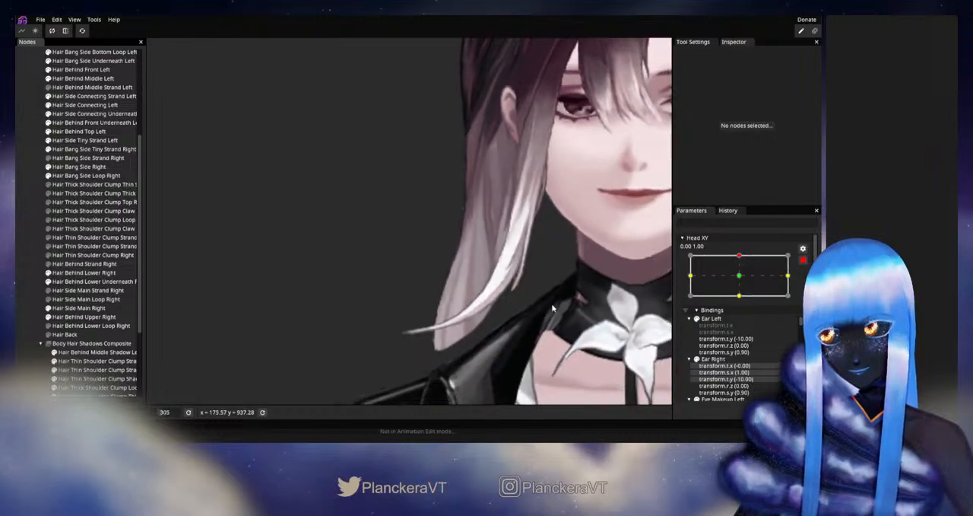
scroll(553, 308, "down", 2)
left_click(803, 259)
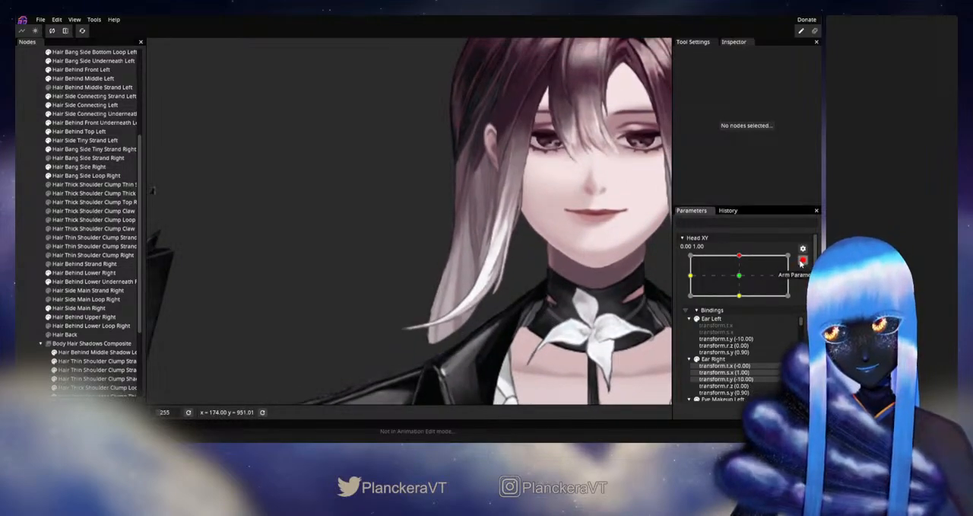
mouse_move(741, 281)
left_mouse_down()
mouse_move(748, 302)
mouse_move(742, 289)
mouse_move(752, 293)
mouse_move(751, 279)
left_mouse_up()
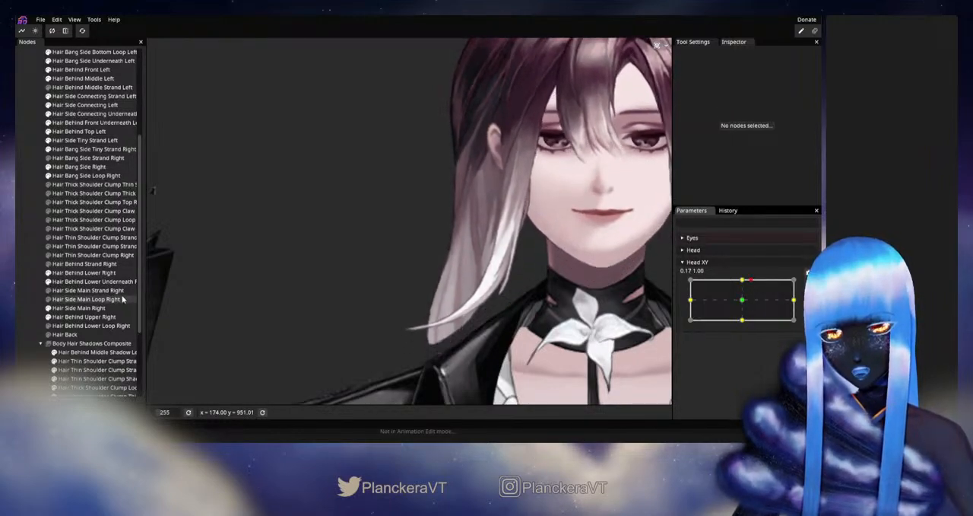
- Select Hair Side Main Right, arm Head XY up, adjust the outer-edge vertex just above the bend, then disarm and test
left_click(76, 307)
scroll(502, 272, "up", 3)
scroll(543, 268, "up", 1)
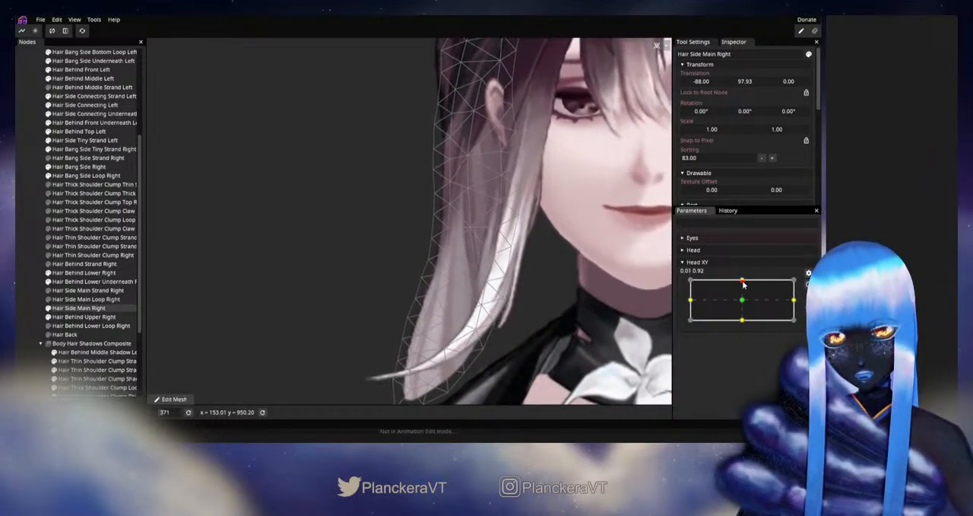
mouse_move(743, 282)
left_mouse_down()
mouse_move(744, 302)
mouse_move(746, 279)
left_mouse_up()
left_click(809, 285)
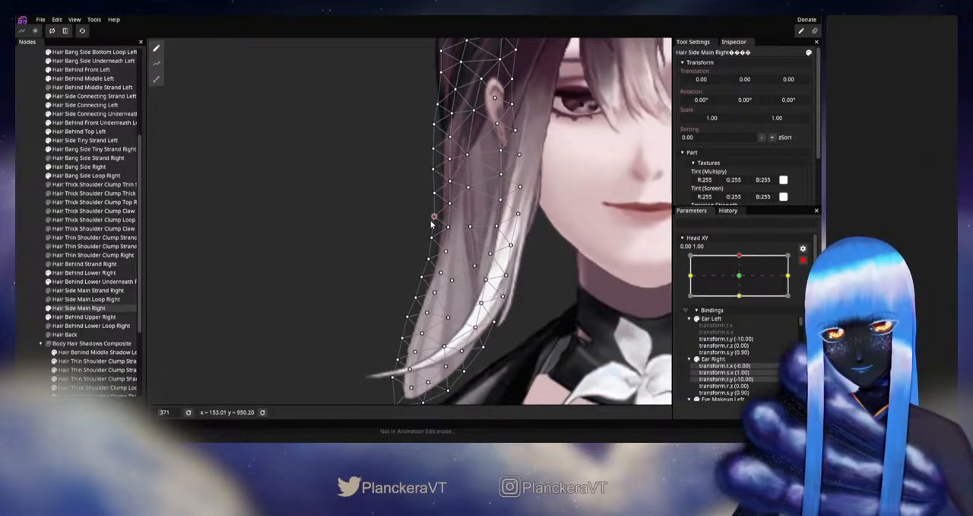
left_click(803, 261)
mouse_move(744, 278)
left_mouse_down()
mouse_move(745, 299)
mouse_move(745, 283)
left_mouse_up()
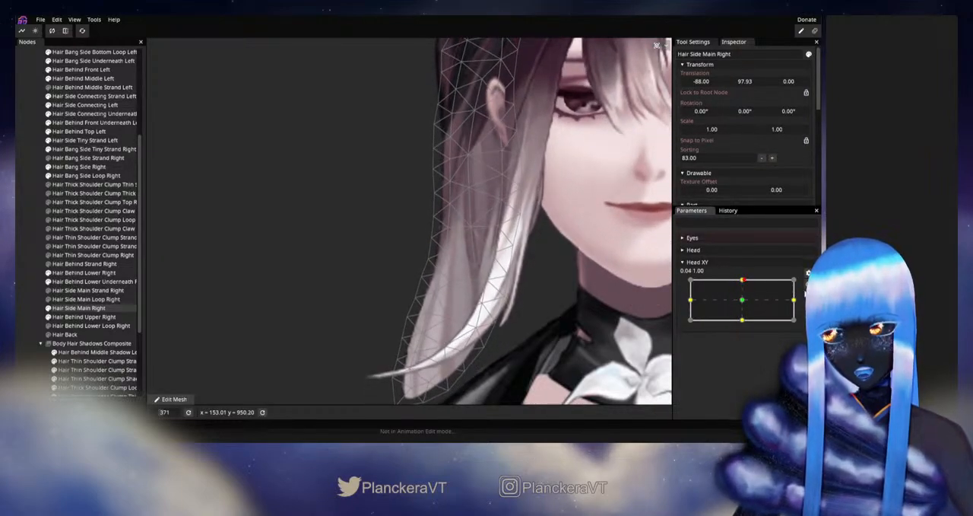
- With Head XY armed up, refine the outer-edge vertex above the bend and the next one up, disarming to test each
left_click(807, 272)
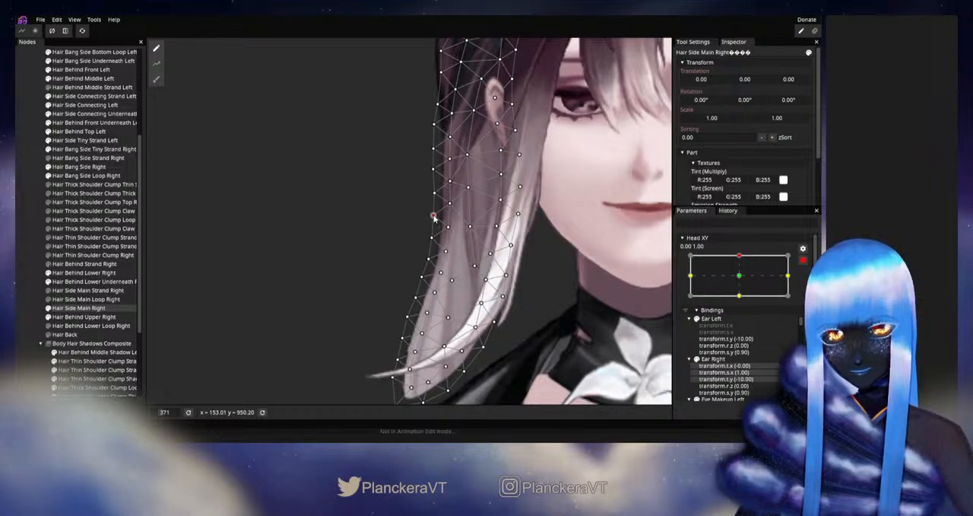
left_click(802, 260)
mouse_move(743, 281)
left_mouse_down()
mouse_move(738, 303)
mouse_move(740, 280)
left_mouse_up()
left_click(808, 272)
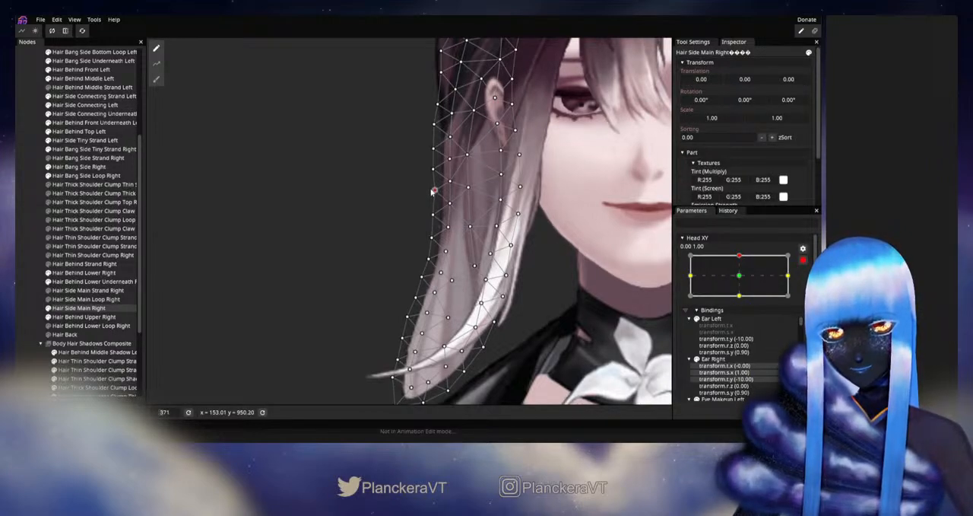
left_click(803, 261)
mouse_move(743, 280)
left_mouse_down()
mouse_move(743, 303)
mouse_move(743, 280)
left_mouse_up()
- Rearm Head XY up, revisit the upper of those outer-edge vertices, then deselect the part and review the whole head
left_click(807, 271)
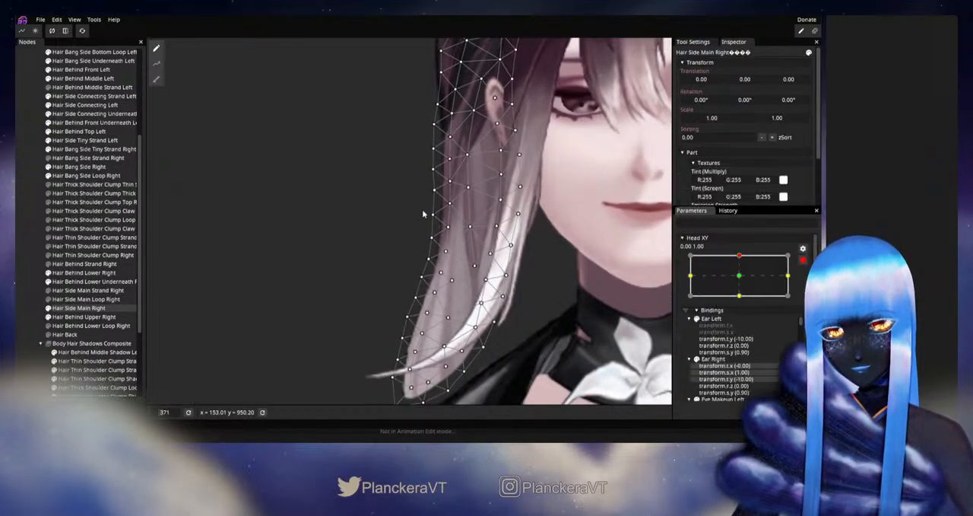
left_click(433, 191)
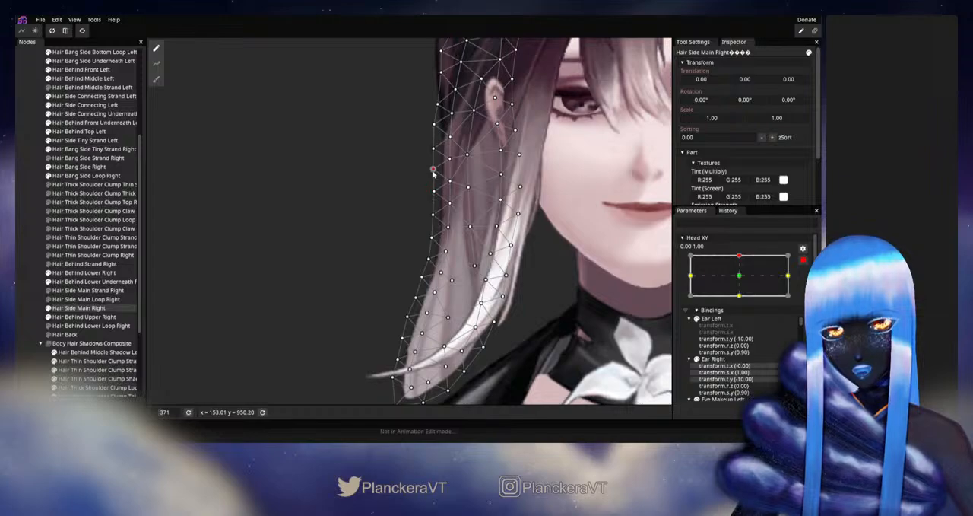
left_click(34, 265)
scroll(506, 295, "down", 5)
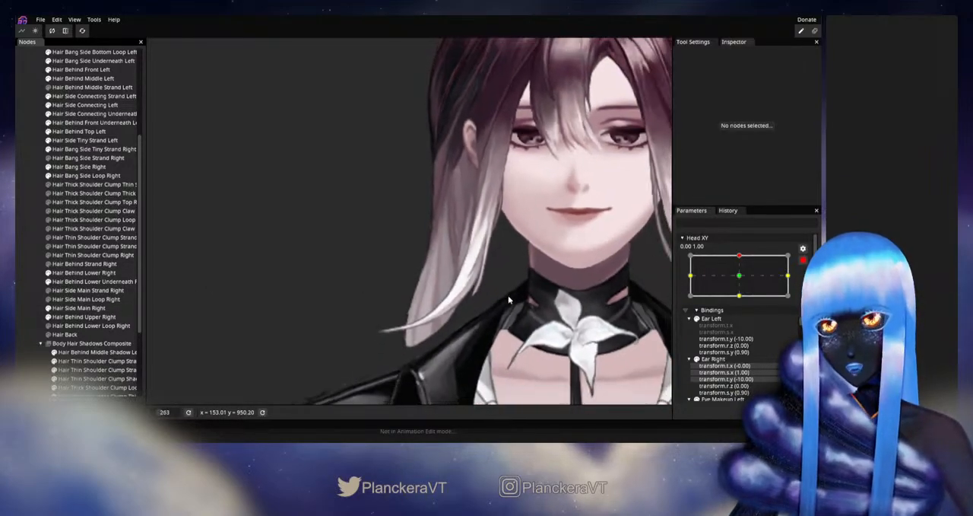
scroll(515, 296, "down", 3)
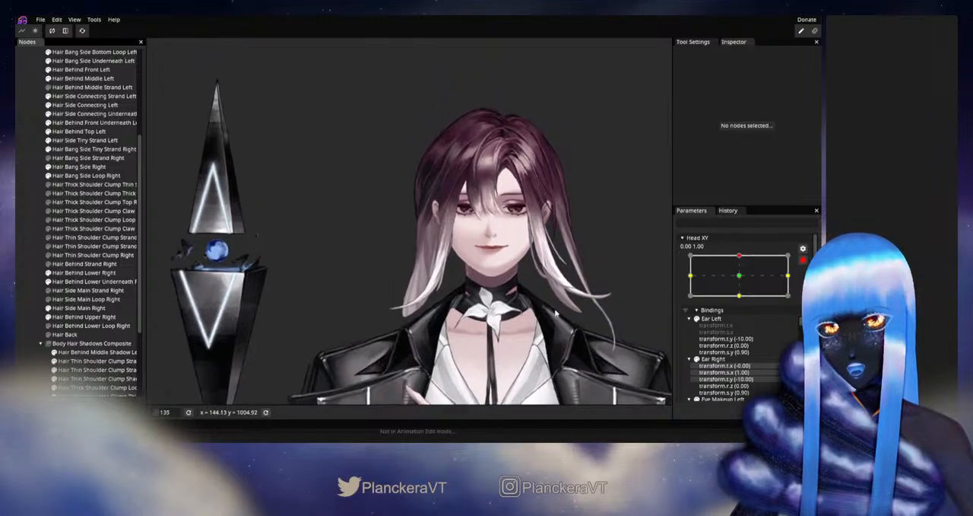
- Disarm Head XY and test small movements around the up keypoint, examining the lower part of the right side lock
left_click(804, 261)
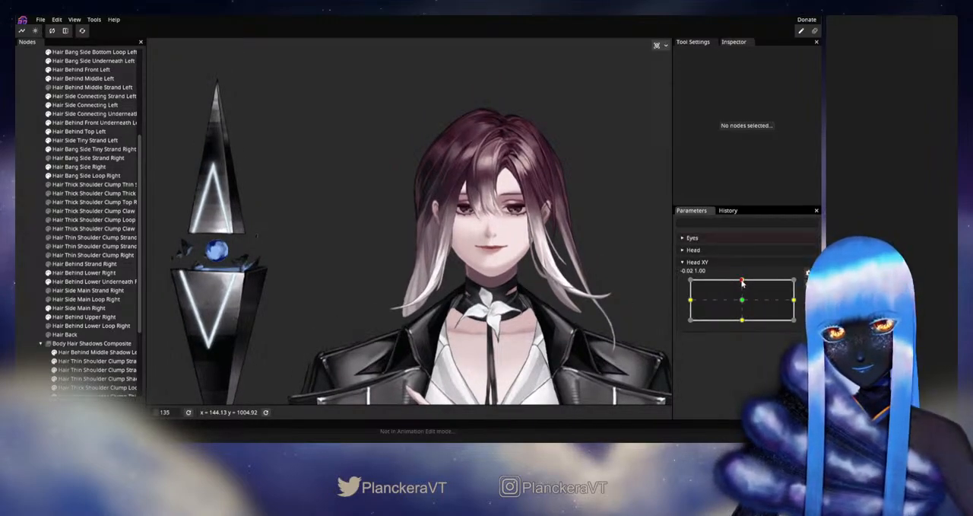
mouse_move(743, 281)
left_mouse_down()
mouse_move(741, 302)
mouse_move(742, 279)
left_mouse_up()
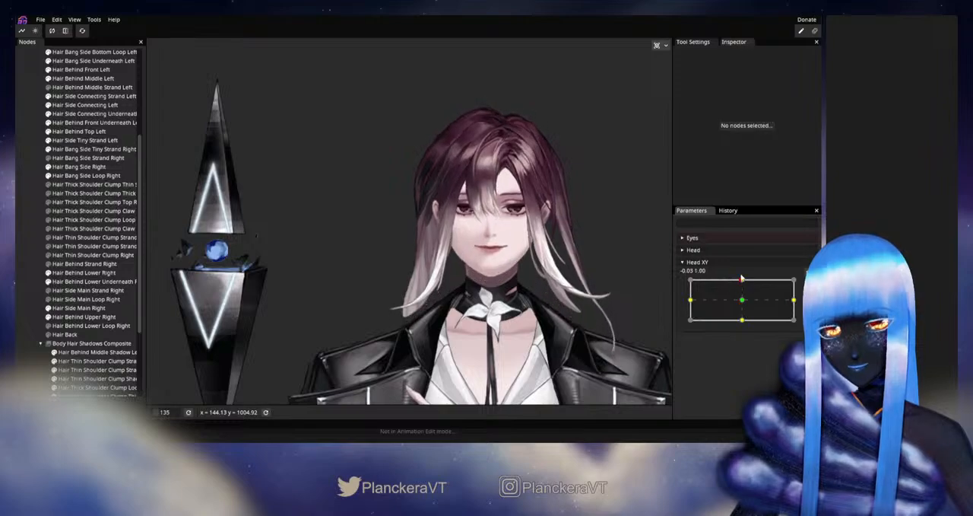
scroll(457, 274, "up", 5)
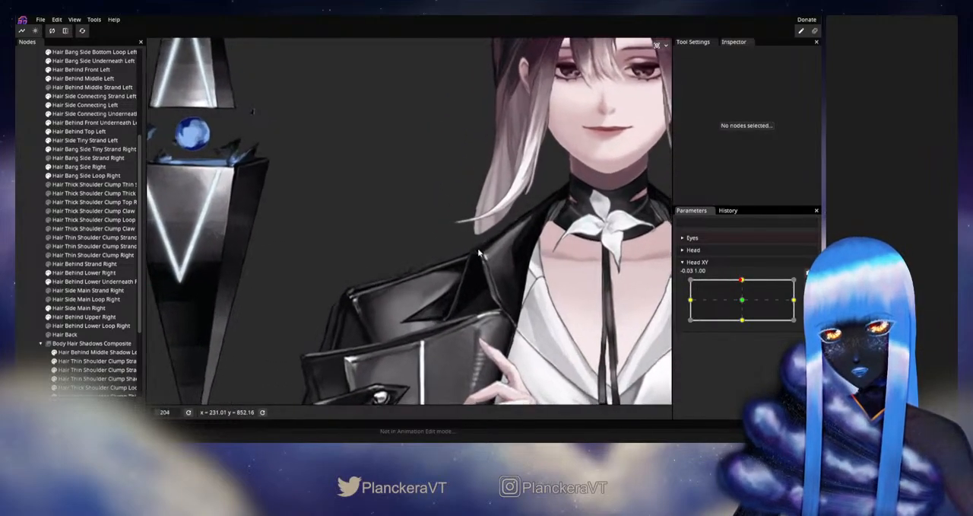
left_click_drag(506, 212, 442, 245)
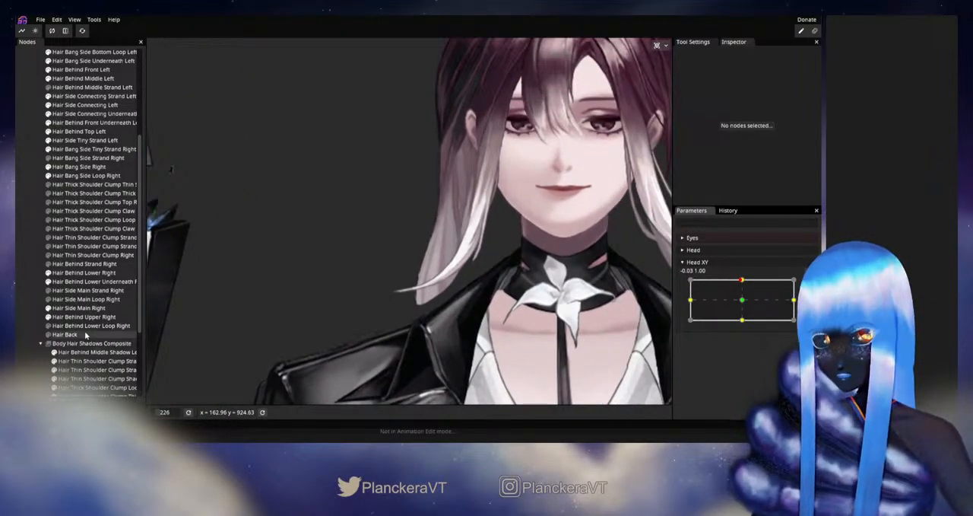
- Select Hair Side Main Right, arm Head XY up, adjust the outer-edge vertex near the lower tip, then deselect, disarm and test
left_click(78, 308)
scroll(422, 305, "up", 4)
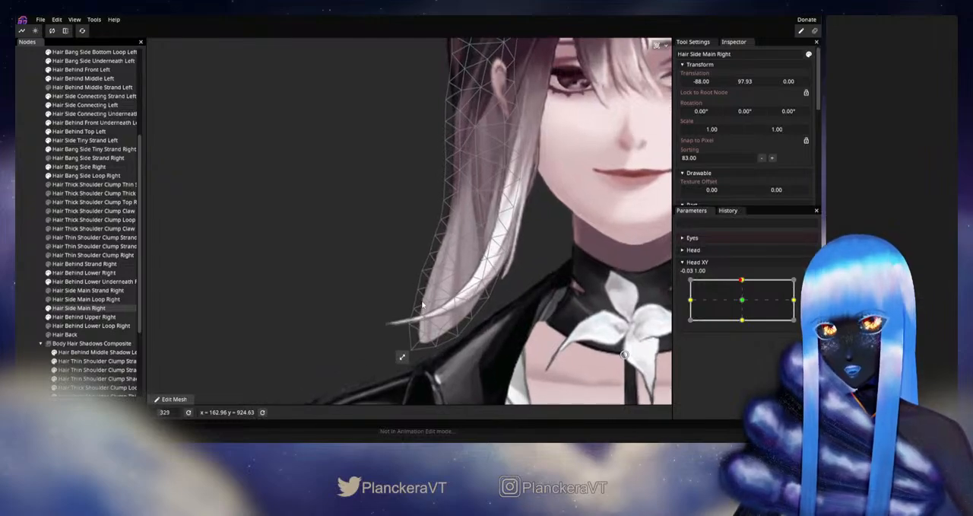
scroll(455, 194, "up", 2)
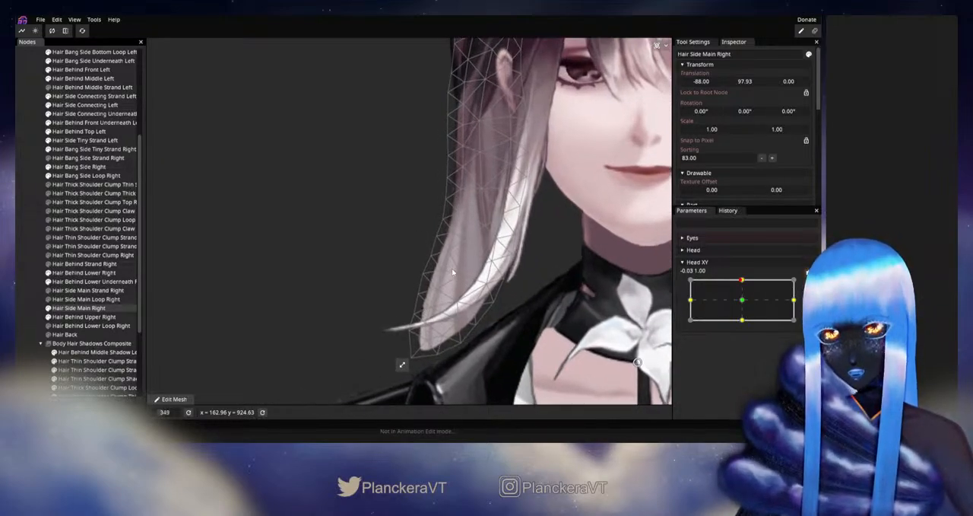
mouse_move(743, 284)
left_mouse_down()
mouse_move(743, 303)
mouse_move(743, 281)
left_mouse_up()
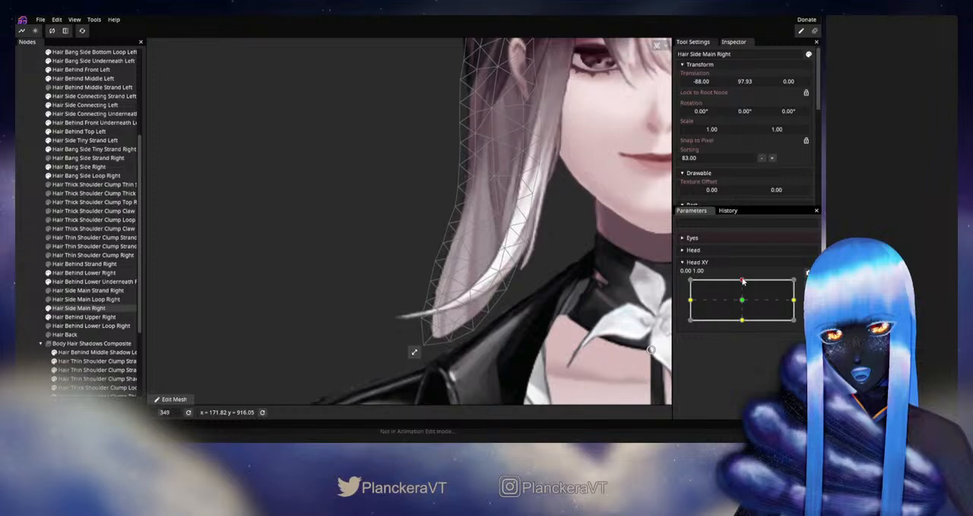
left_click(808, 284)
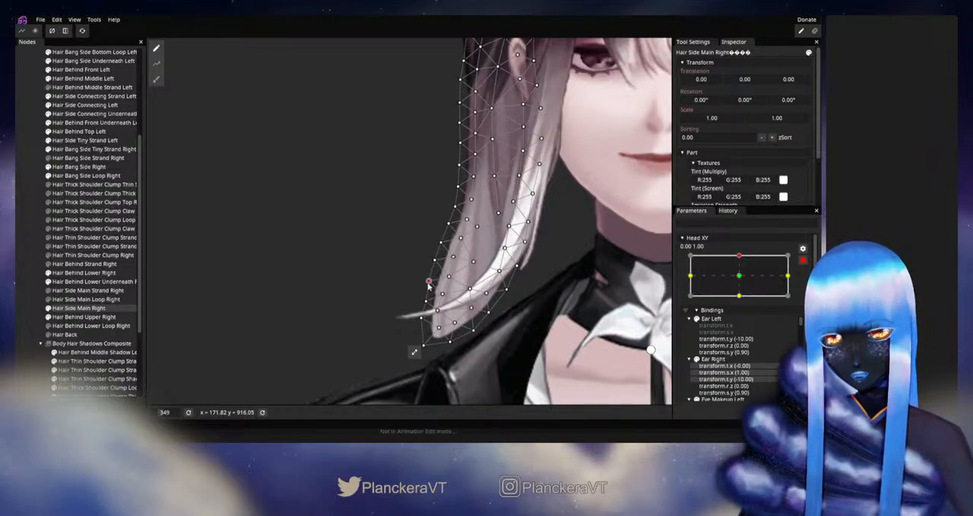
left_click(29, 274)
scroll(552, 322, "down", 6)
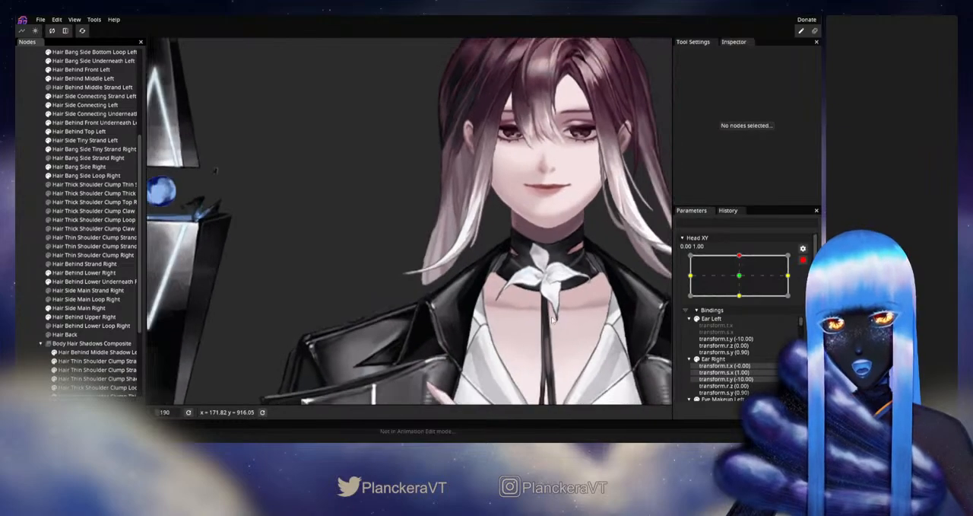
scroll(552, 316, "down", 3)
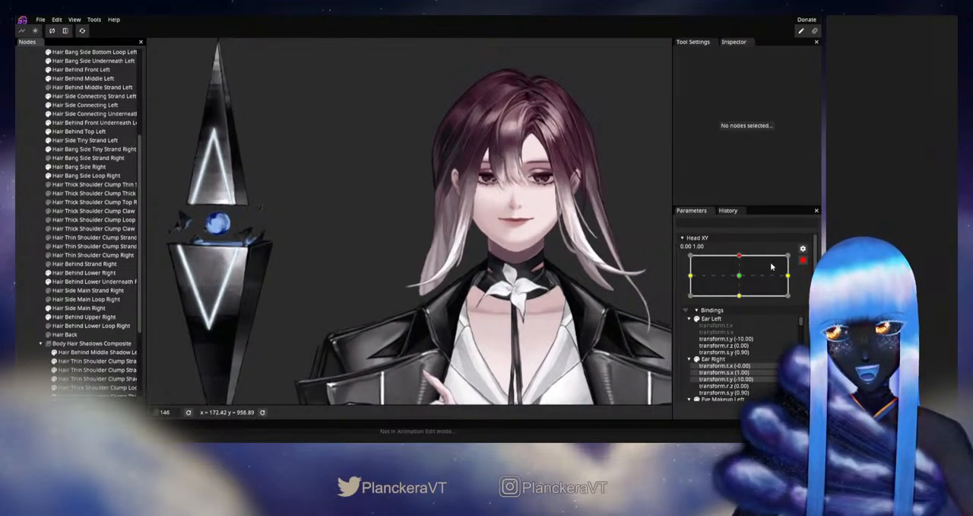
left_click(803, 261)
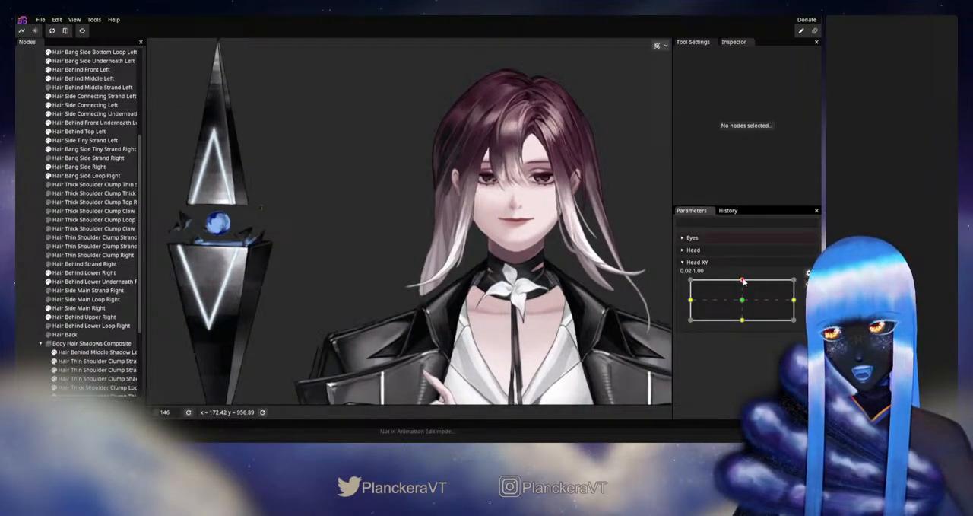
mouse_move(747, 285)
left_mouse_down()
mouse_move(746, 304)
mouse_move(749, 279)
left_mouse_up()
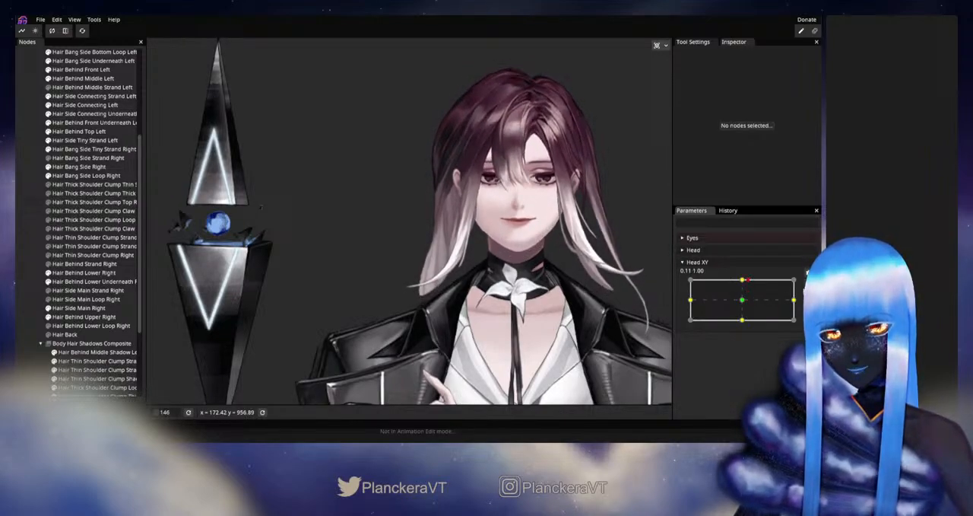
- Rearm Head XY up, refine Hair Side Main Right's interior vertices from the bend down toward the tip, then deselect the part
left_click(808, 284)
scroll(391, 343, "up", 4)
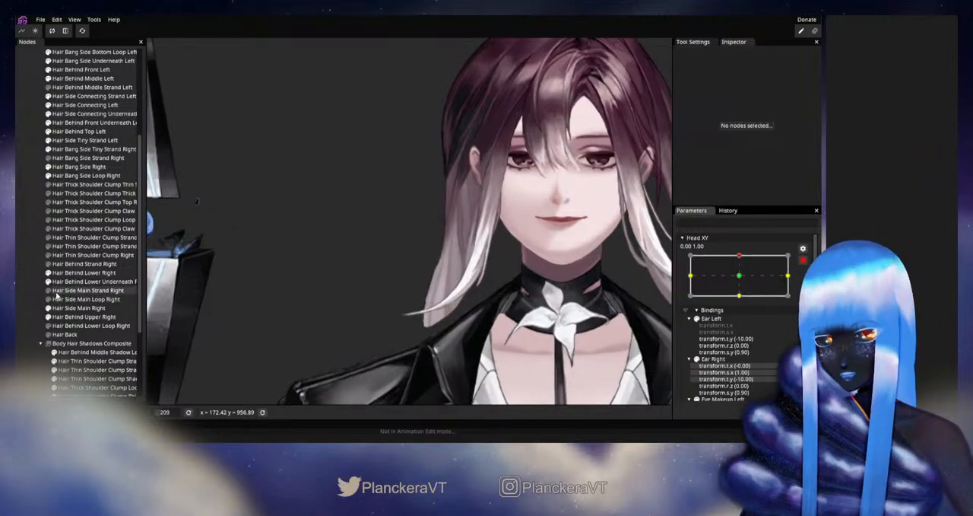
left_click(64, 309)
scroll(402, 336, "up", 4)
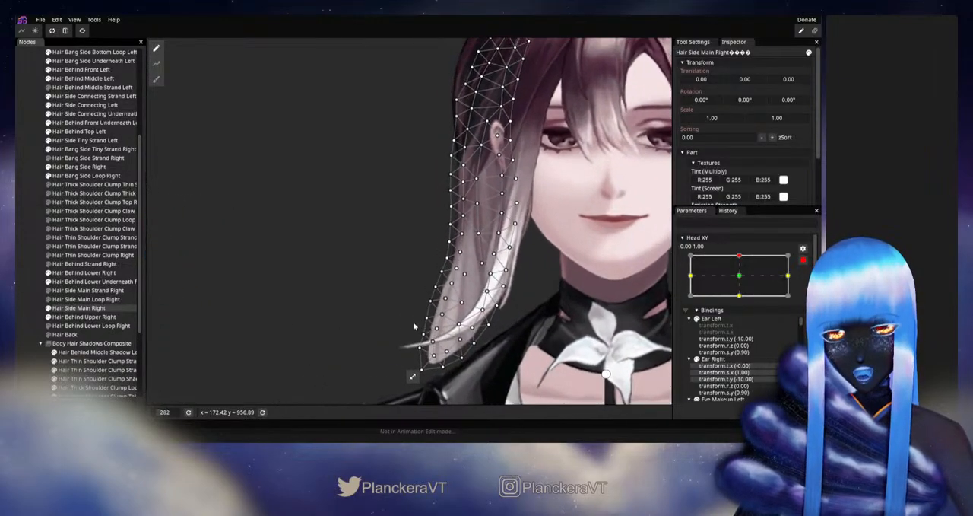
scroll(402, 335, "up", 3)
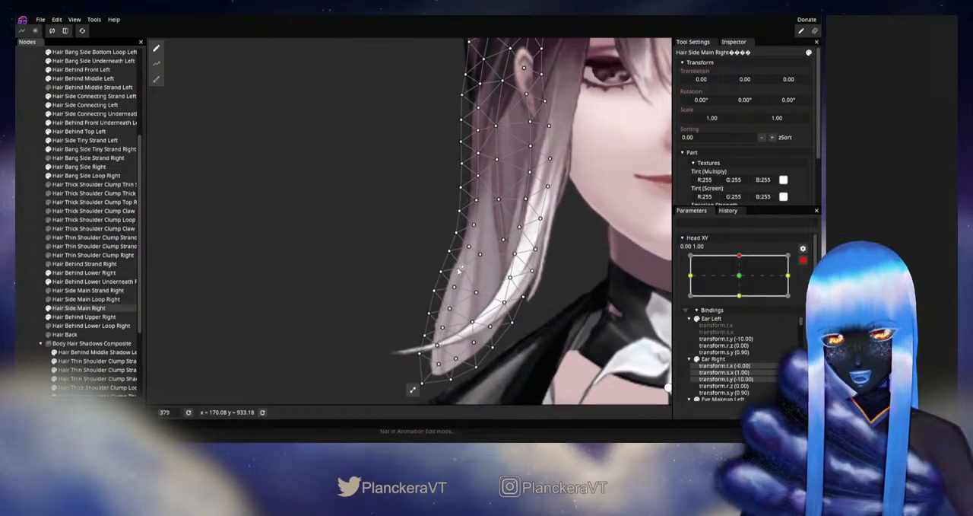
left_click(462, 267)
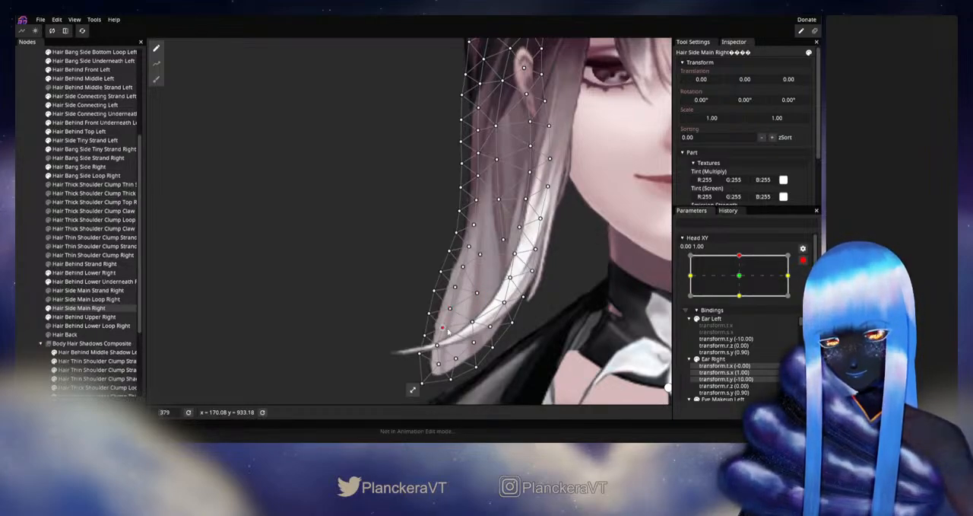
left_click(18, 292)
scroll(508, 319, "down", 4)
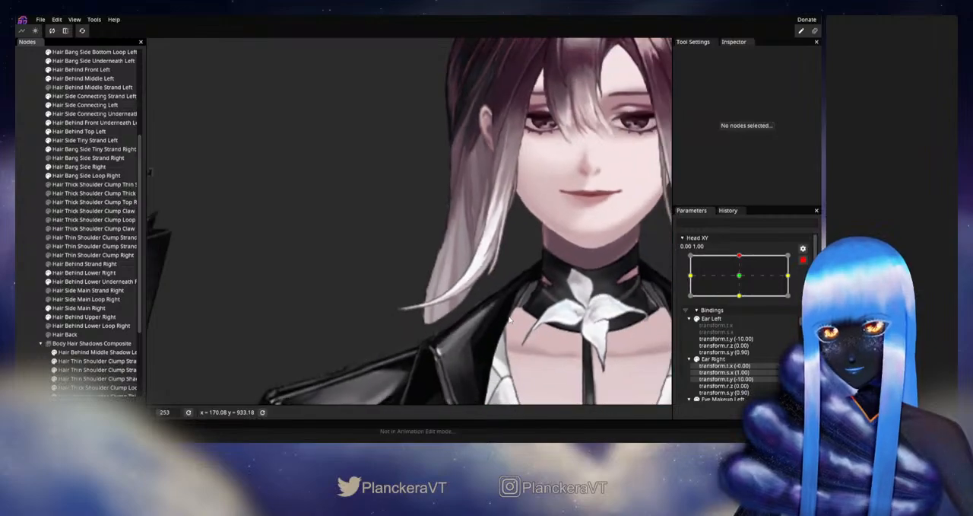
scroll(508, 318, "down", 3)
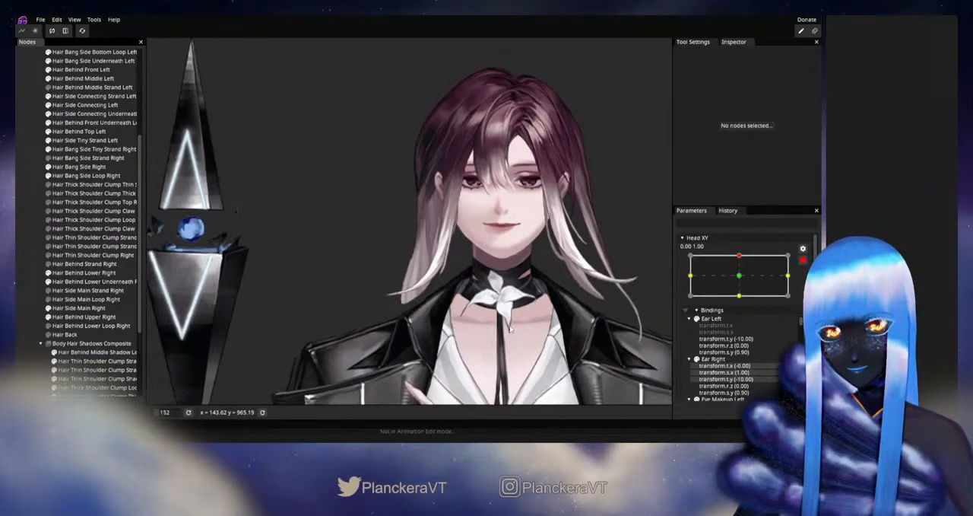
- Disarm Head XY and sweep it between neutral and up to review the whole head's hair movement
left_click(803, 260)
left_click_drag(741, 282, 743, 300)
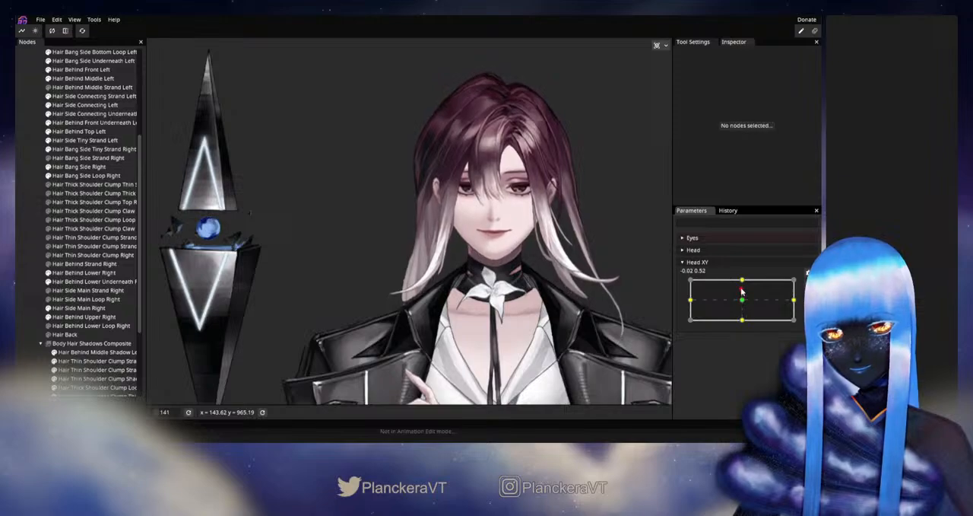
left_click_drag(743, 300, 742, 281)
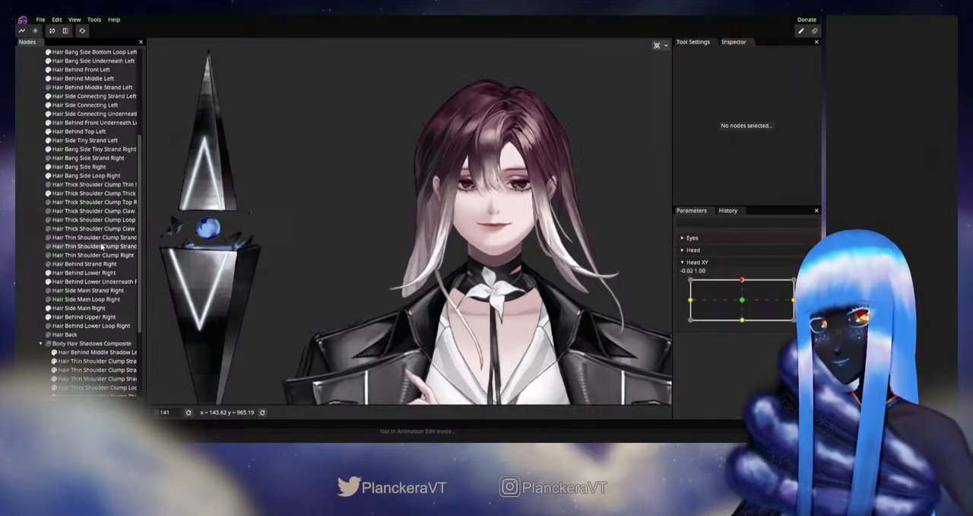
- Hide the body, show Hair Thick Shoulder Clump Top Right, and test its movement around the Head XY up keypoint
scroll(53, 305, "down", 3)
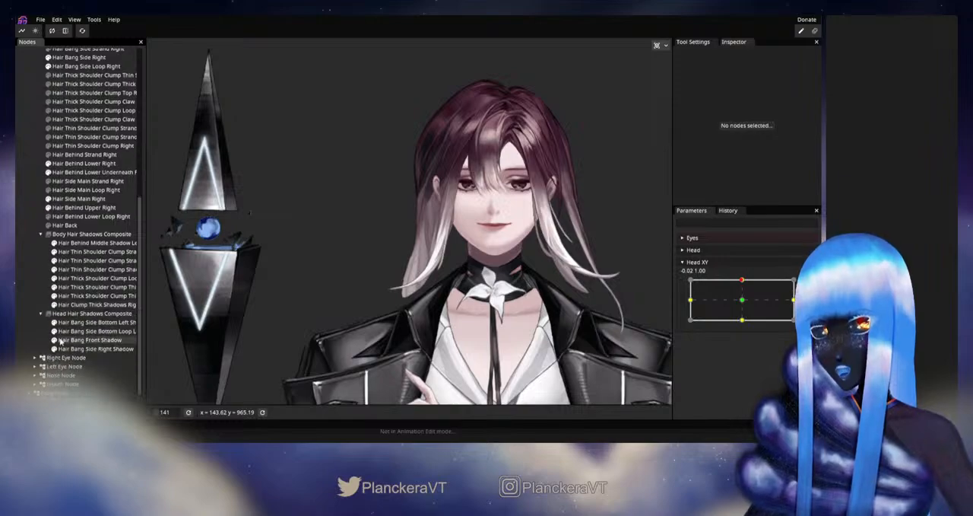
left_click(54, 375)
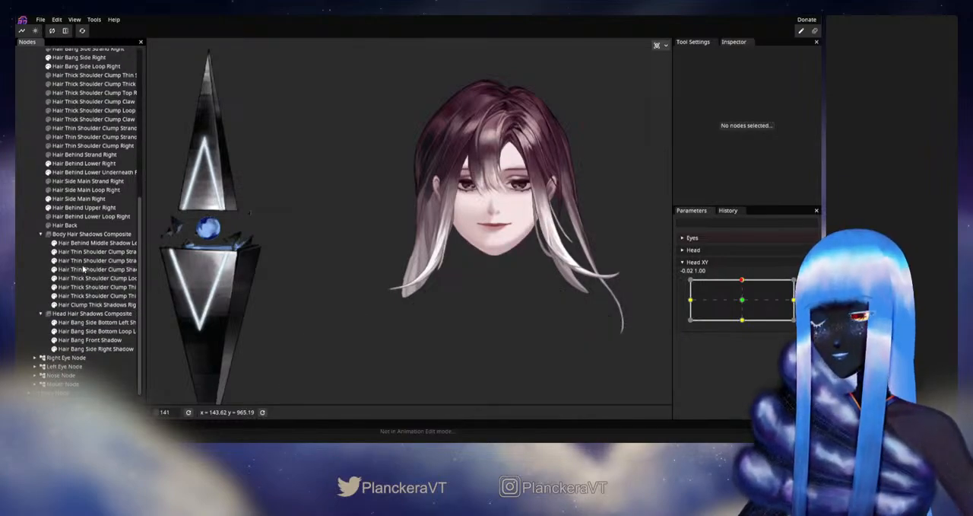
scroll(76, 258, "up", 3)
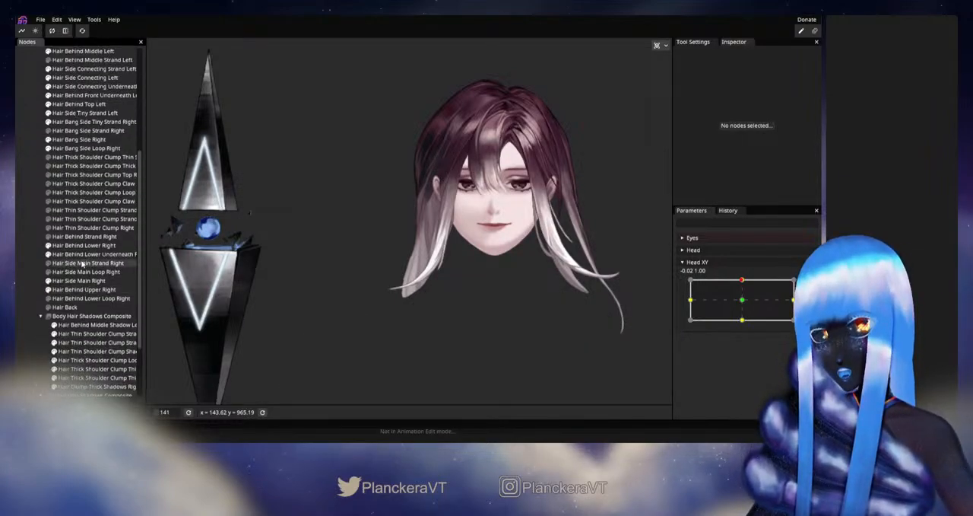
left_click(49, 203)
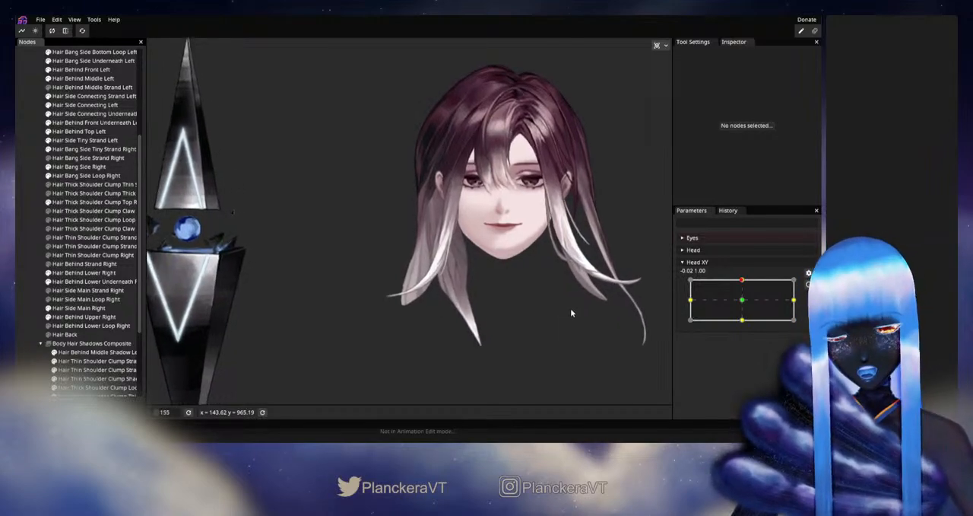
mouse_move(744, 282)
left_mouse_down()
mouse_move(744, 303)
mouse_move(744, 282)
left_mouse_up()
scroll(522, 320, "up", 3)
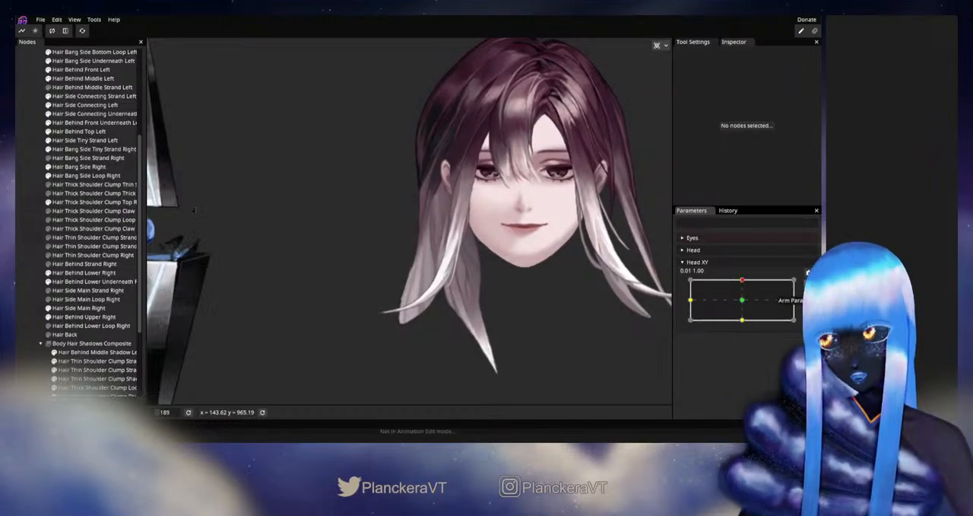
- With Head XY armed up, touch up Hair Thick Shoulder Clump Top Right's upper inner edge using a size 32 Circle Brush, then deselect
left_click(810, 285)
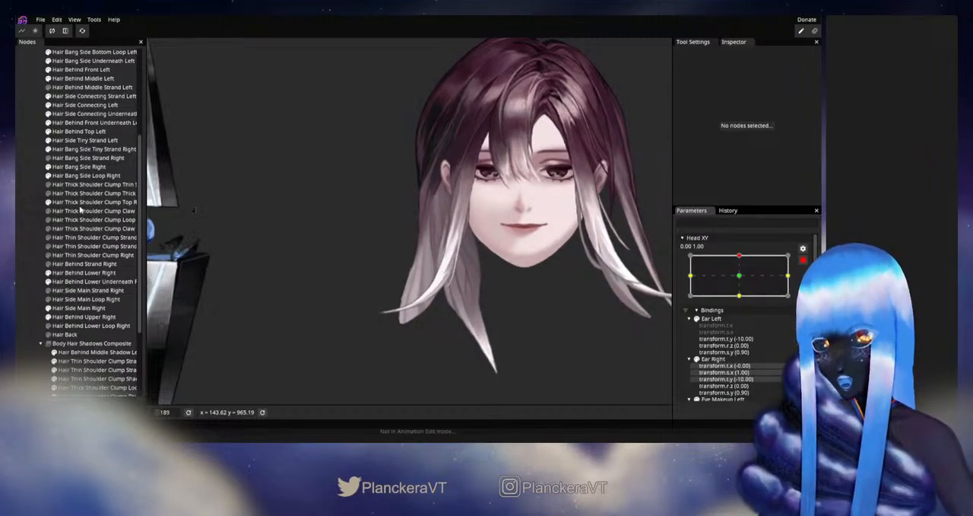
left_click(83, 203)
scroll(296, 262, "up", 3)
left_click(156, 79)
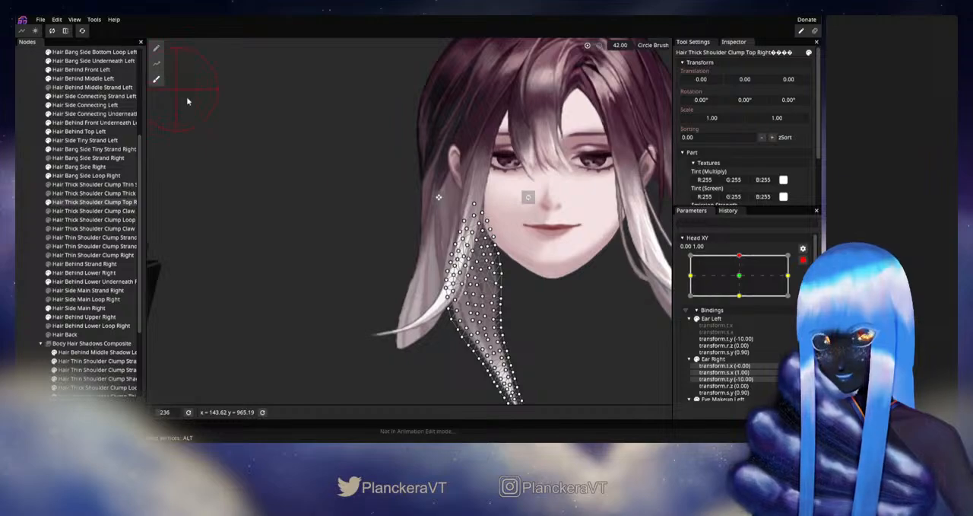
scroll(624, 347, "up", 3)
left_click_drag(538, 282, 509, 275)
scroll(590, 281, "up", 3)
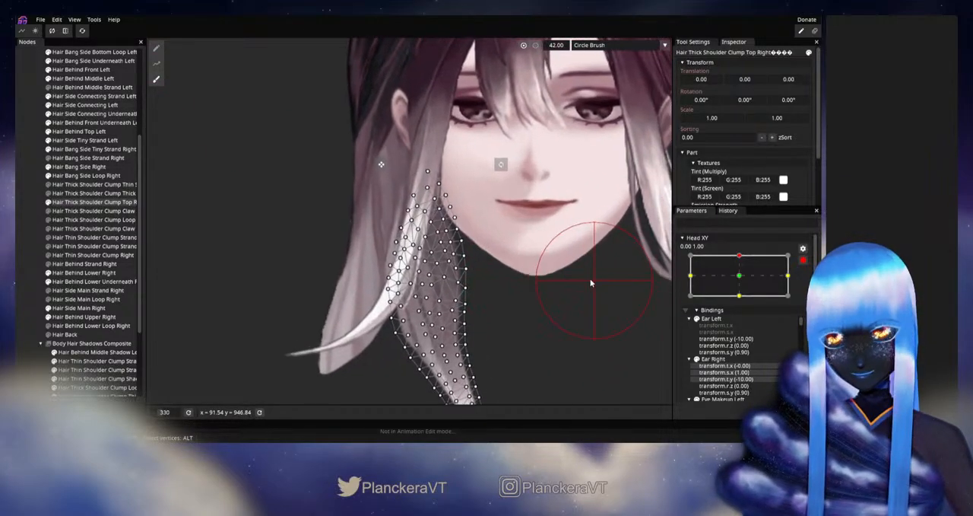
left_click_drag(583, 273, 541, 239)
left_click_drag(562, 52, 554, 50)
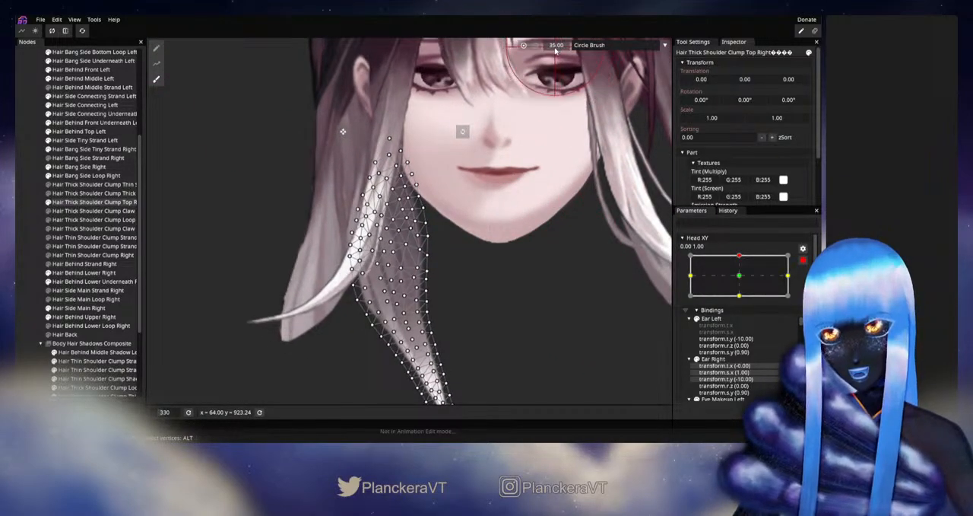
scroll(479, 249, "up", 1)
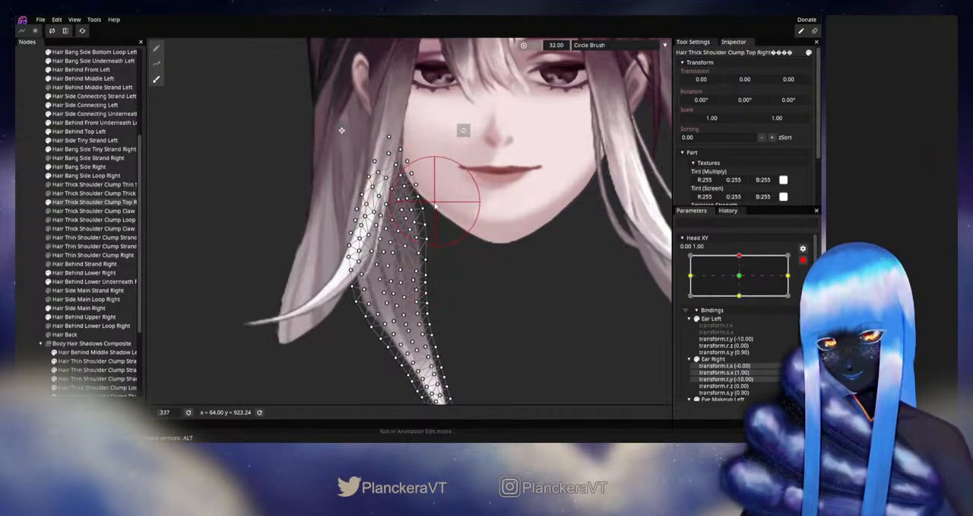
left_click(37, 247)
scroll(538, 307, "down", 5)
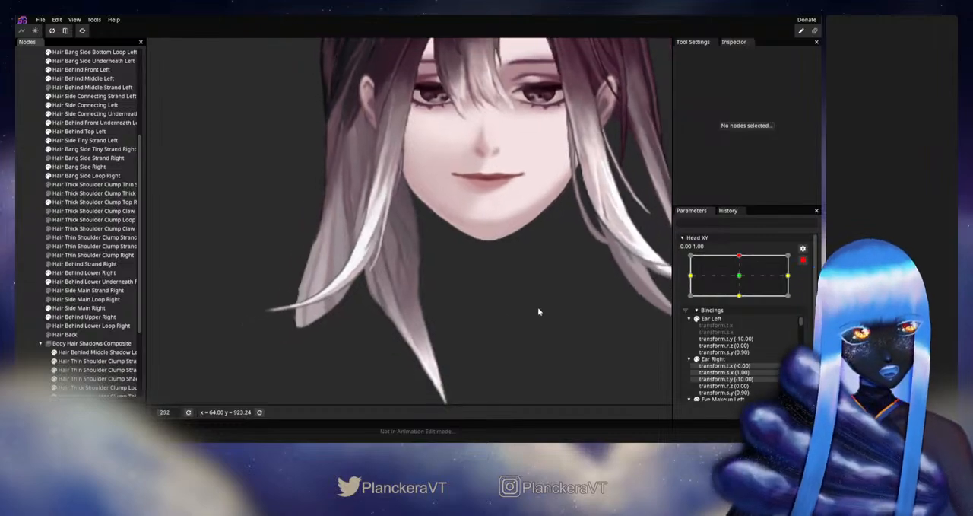
left_click_drag(509, 288, 526, 301)
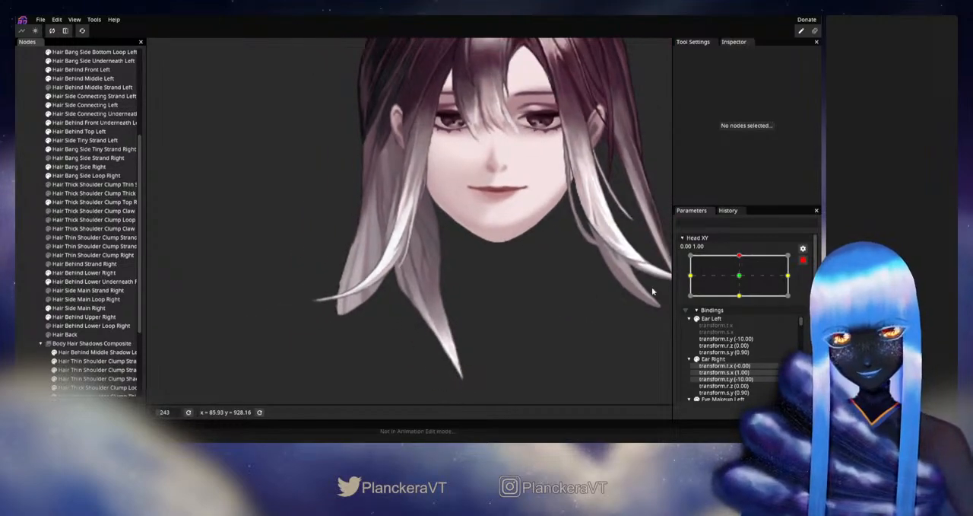
- Disarm Head XY, test the shoulder clump's movement near the up position, then rearm the up keypoint
left_click(801, 261)
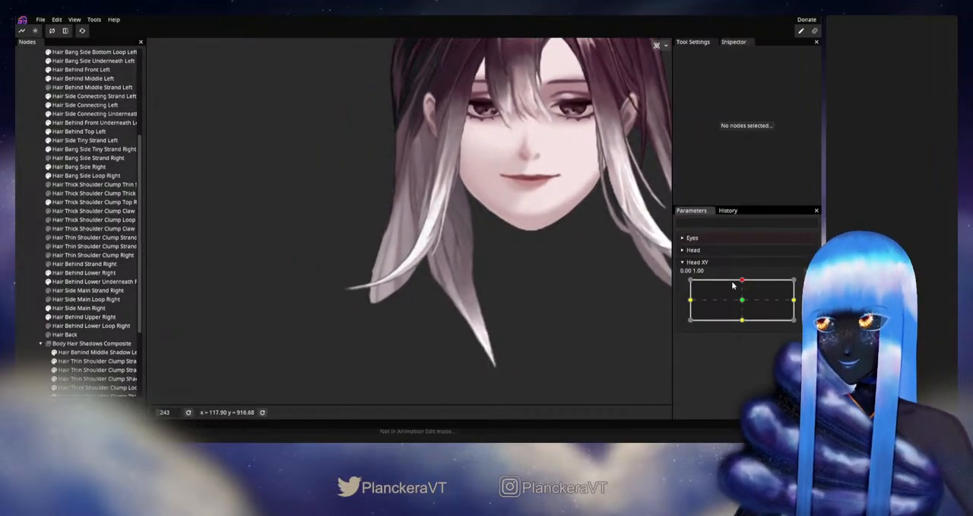
mouse_move(743, 283)
left_mouse_down()
mouse_move(744, 302)
mouse_move(744, 279)
left_mouse_up()
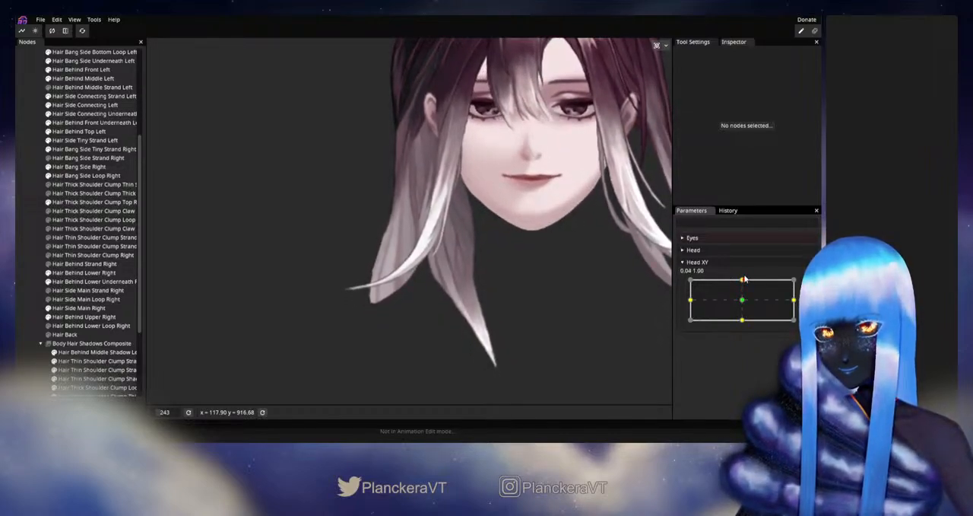
left_click(803, 284)
scroll(371, 247, "up", 2)
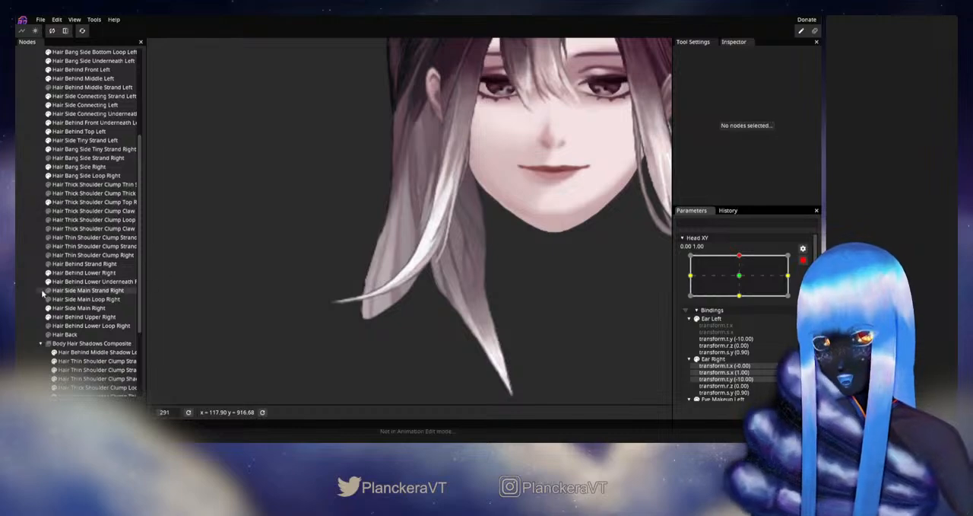
- Adjust individual mesh vertices on Hair Thick Shoulder Clump Top Right's upper inner edge beside the jaw, then deselect the part
left_click(84, 201)
scroll(423, 234, "up", 1)
scroll(424, 236, "up", 3)
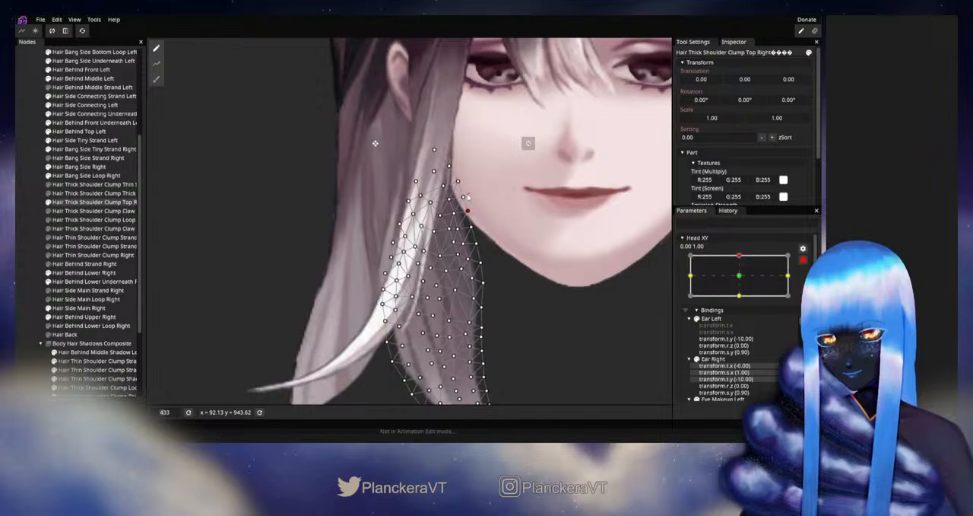
left_click(181, 274)
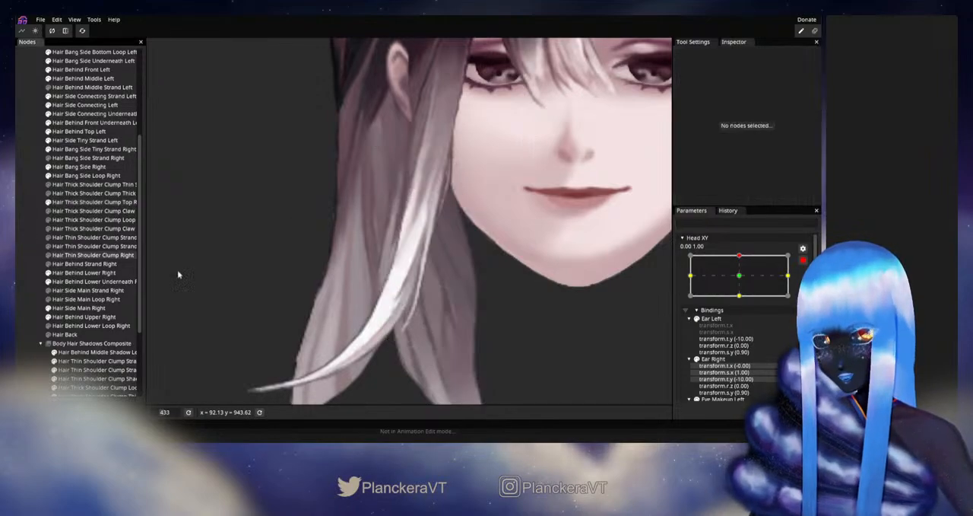
- Disarm Head XY, test the shoulder clump's movement around the up position, then rearm the up keypoint
scroll(495, 307, "down", 3)
scroll(495, 306, "down", 2)
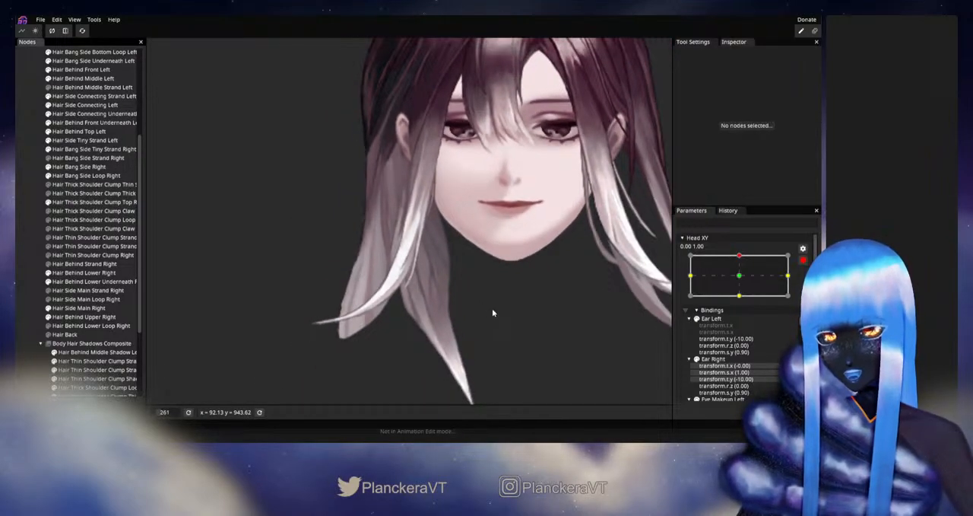
scroll(493, 308, "down", 2)
left_click(801, 261)
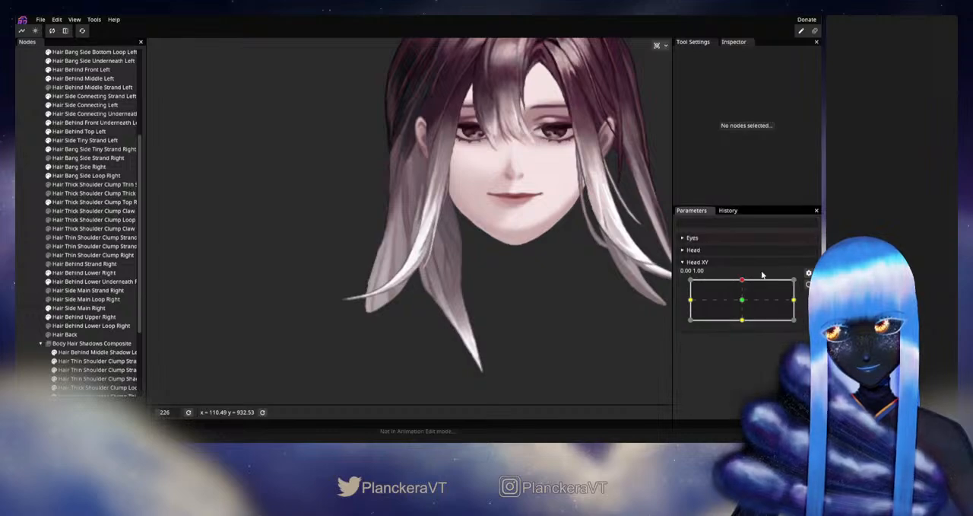
mouse_move(743, 282)
left_mouse_down()
mouse_move(743, 301)
mouse_move(744, 279)
left_mouse_up()
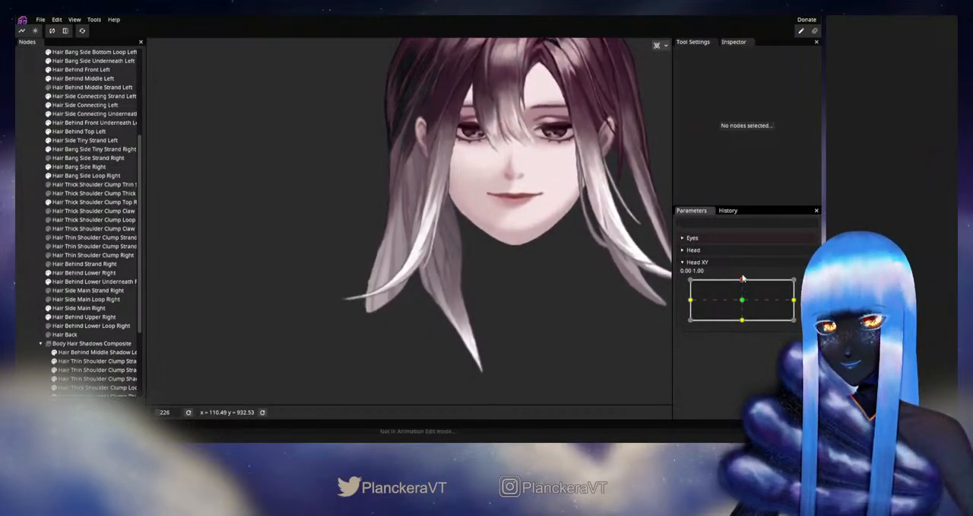
left_click(802, 284)
- Fine-tune inner vertices in the upper part of Hair Thick Shoulder Clump Top Right below the jaw, then deselect it
scroll(242, 258, "up", 4)
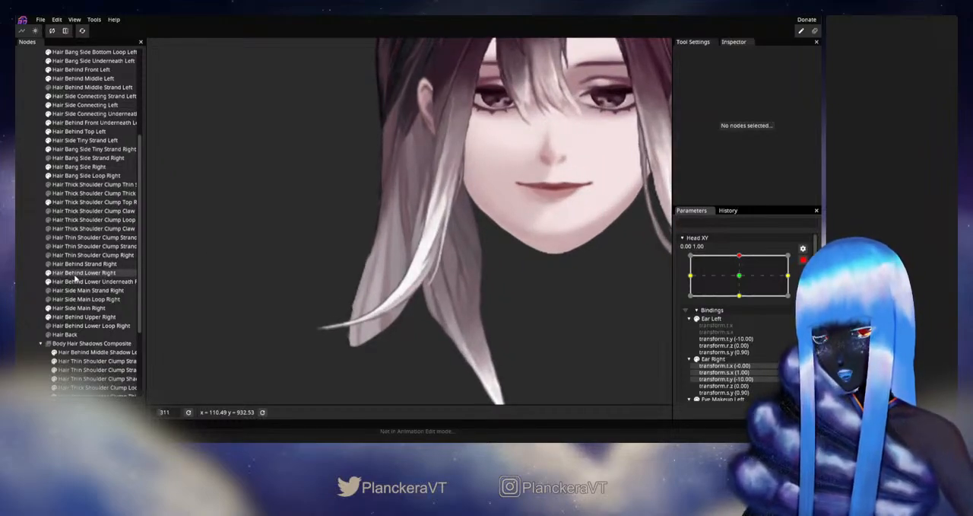
left_click(84, 201)
scroll(538, 303, "up", 3)
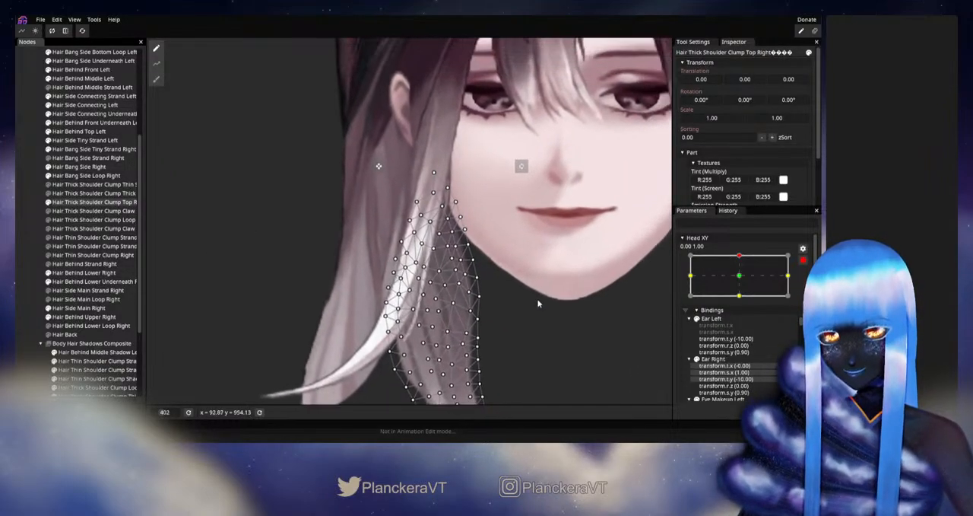
scroll(536, 299, "up", 1)
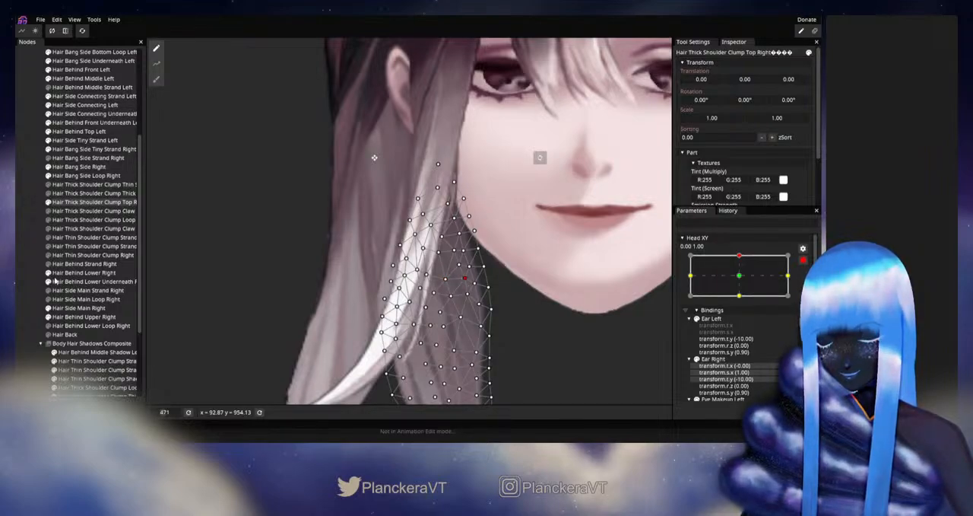
left_click(34, 276)
- Disarm Head XY, recheck the adjusted clump's motion near the up keypoint, and rearm at 0.00, 1.00
scroll(498, 313, "down", 5)
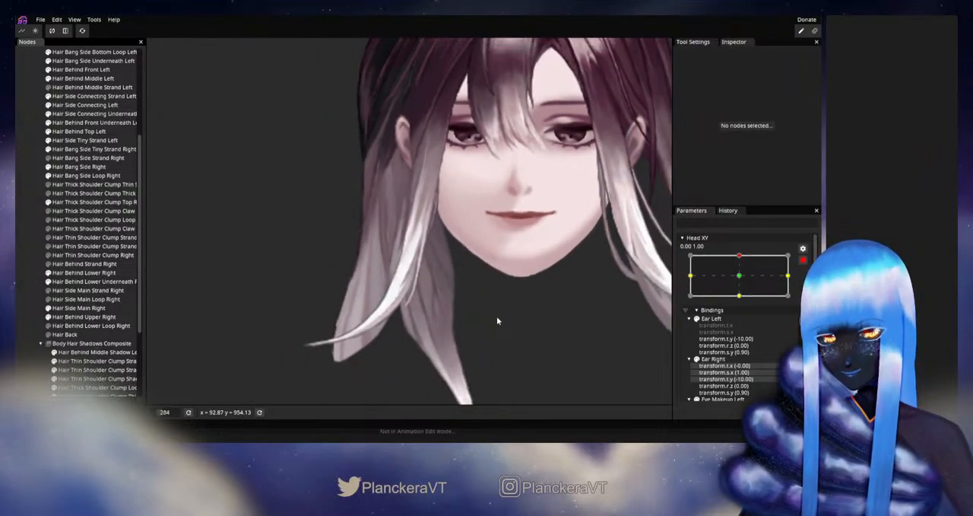
scroll(497, 316, "down", 3)
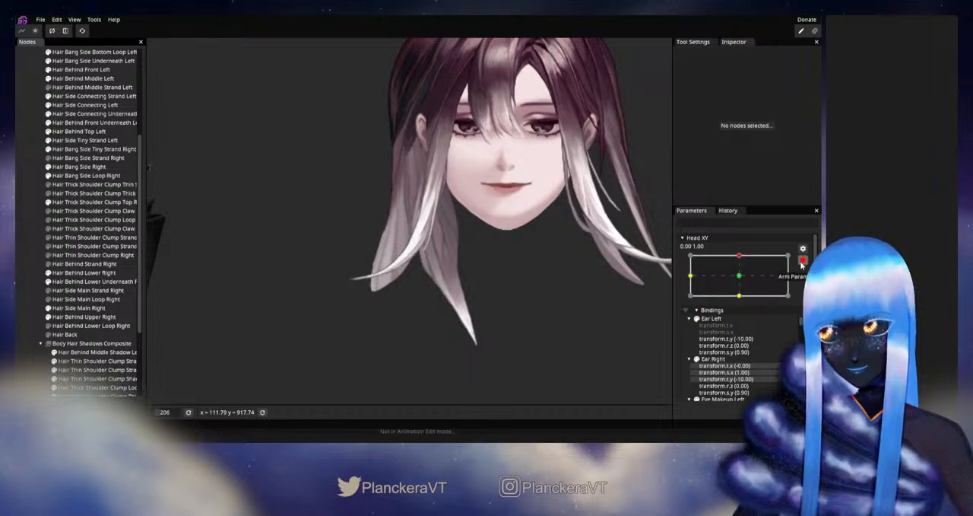
left_click(802, 261)
mouse_move(743, 281)
left_mouse_down()
mouse_move(768, 301)
mouse_move(749, 310)
mouse_move(742, 282)
left_mouse_up()
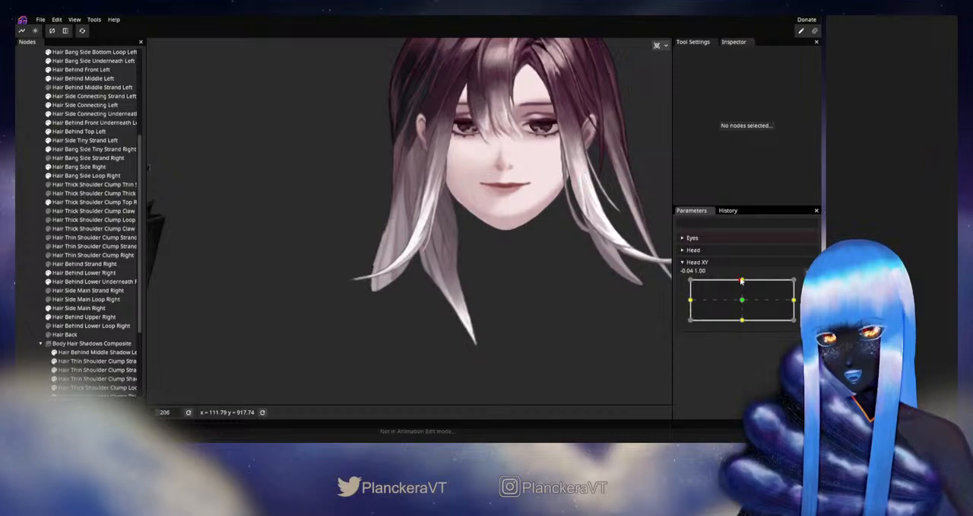
left_click(808, 284)
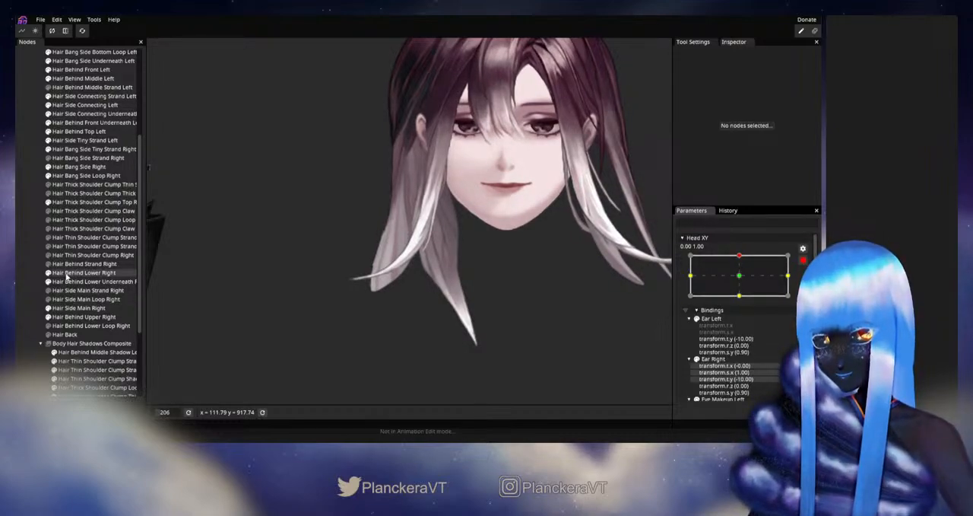
- Reshape Hair Thick Shoulder Clump Top Right's inner edge with a size 32 Circle Brush, refine individual upper vertices, then deselect
left_click(87, 202)
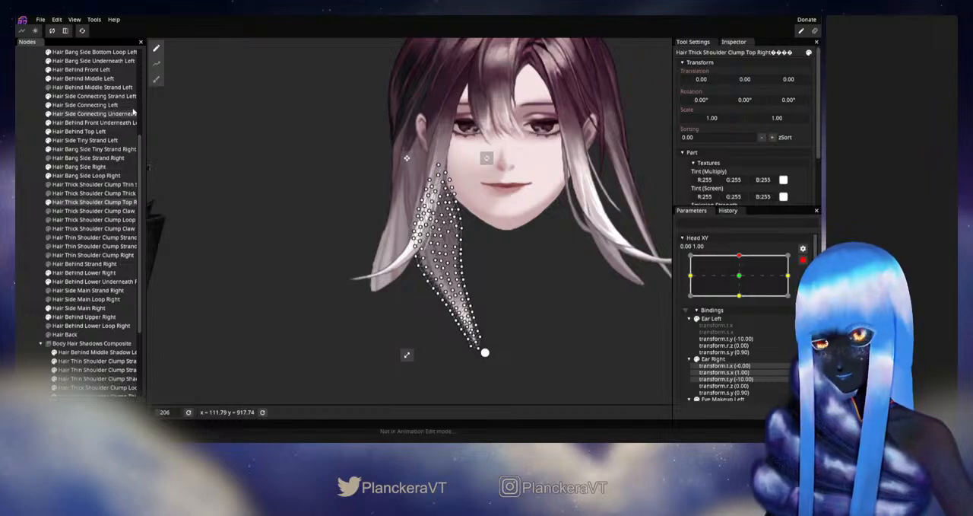
left_click(156, 78)
scroll(550, 224, "up", 3)
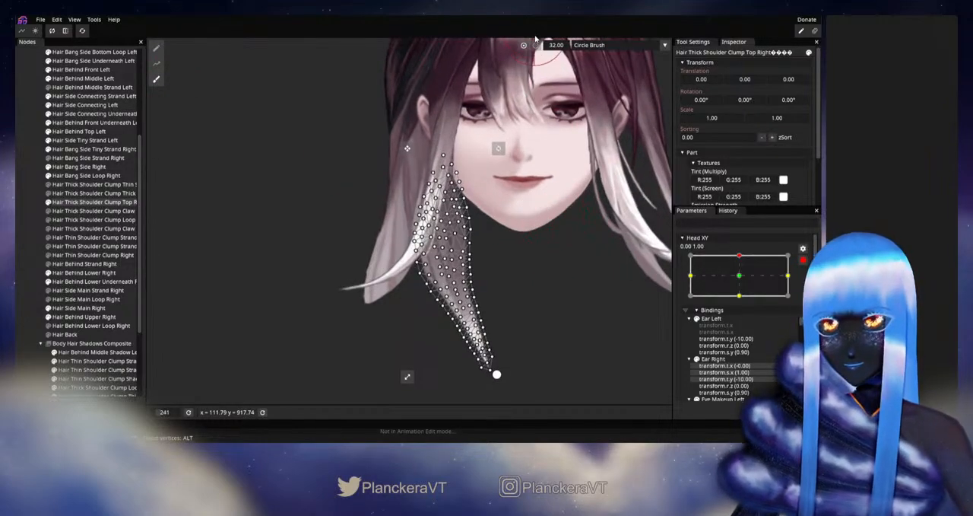
scroll(518, 239, "up", 4)
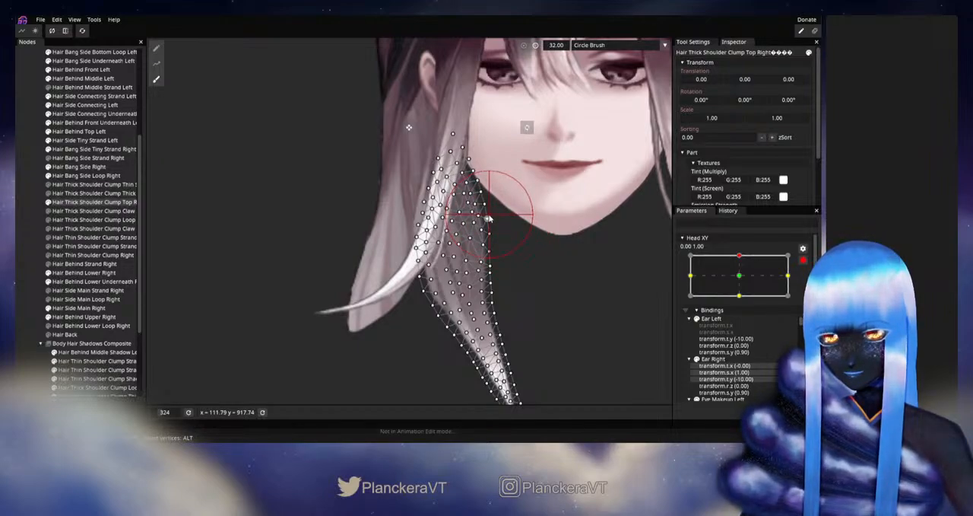
left_click(156, 48)
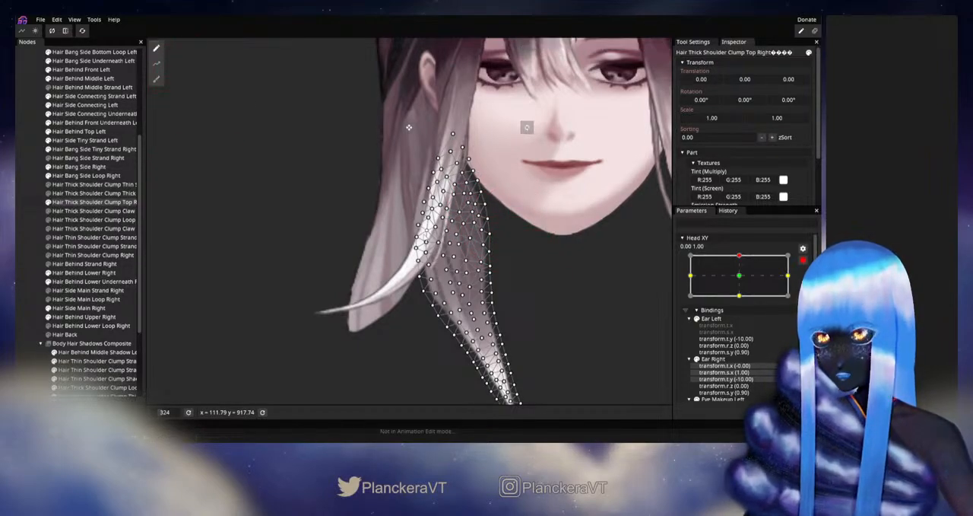
scroll(481, 226, "up", 4)
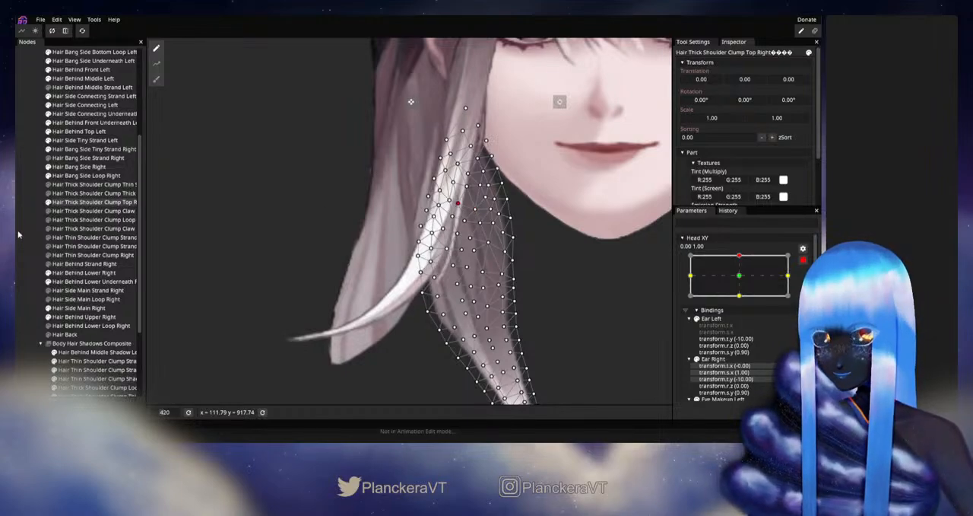
left_click(576, 307)
- Disarm Head XY, move it around the up position to review the reshaped clump, then rearm the up keypoint
scroll(577, 308, "down", 4)
scroll(527, 302, "down", 3)
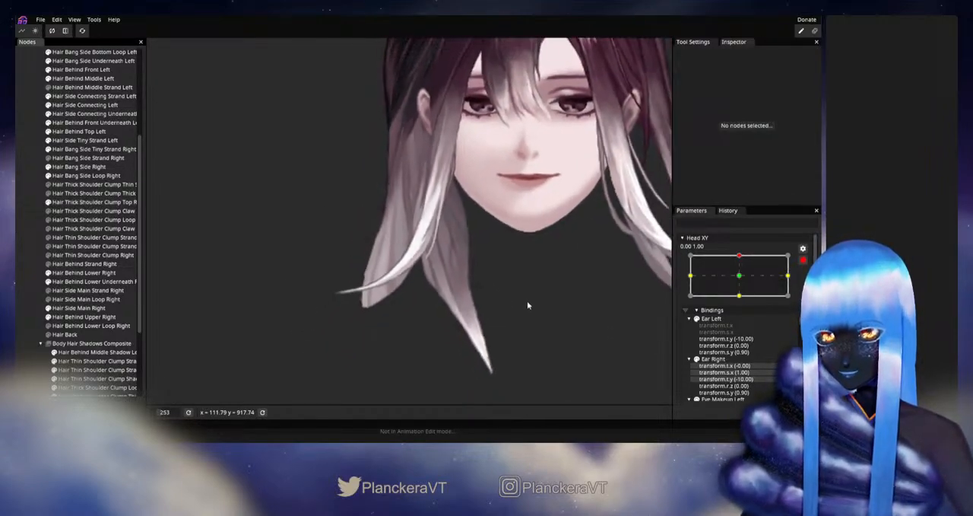
left_click(802, 262)
mouse_move(743, 282)
left_mouse_down()
mouse_move(743, 302)
mouse_move(741, 282)
left_mouse_up()
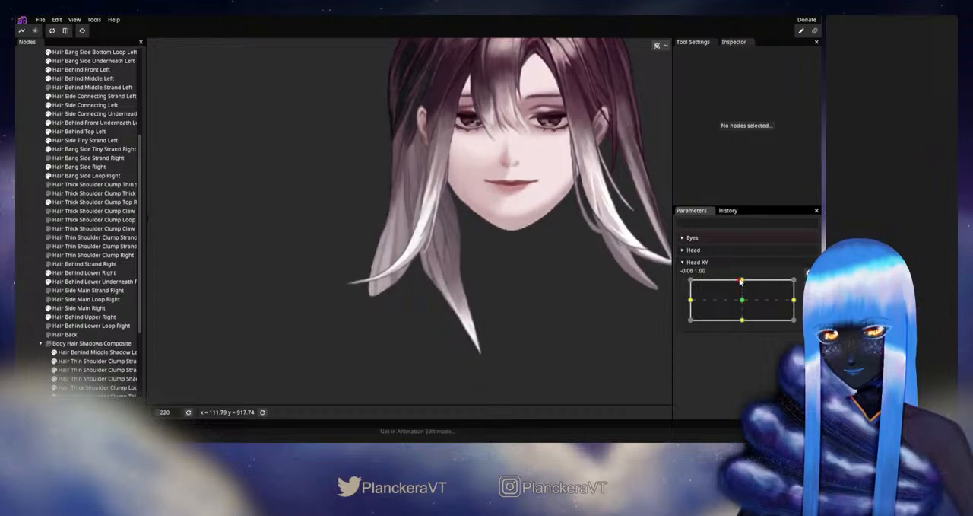
left_click(801, 284)
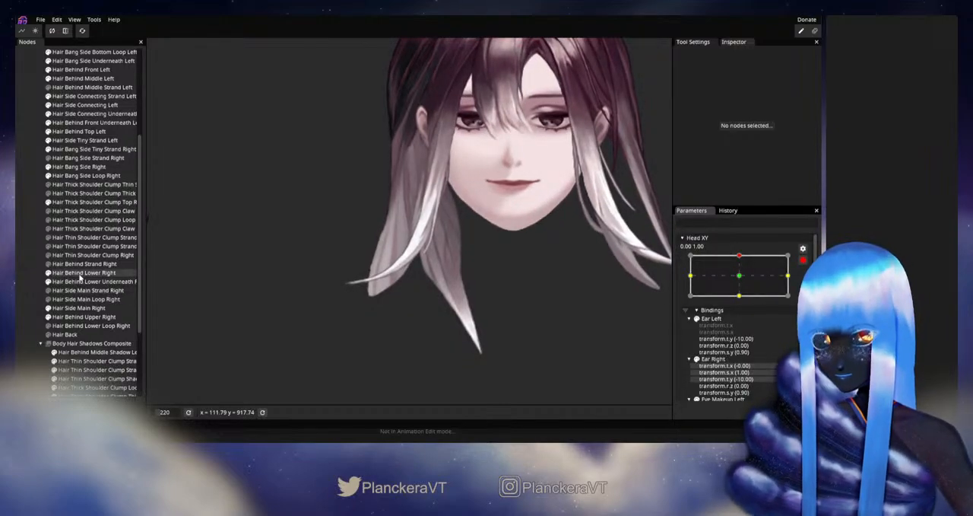
- Brush the middle of Hair Thick Shoulder Clump Top Right's inner edge with the size 32 Circle Brush, then deselect
left_click(91, 202)
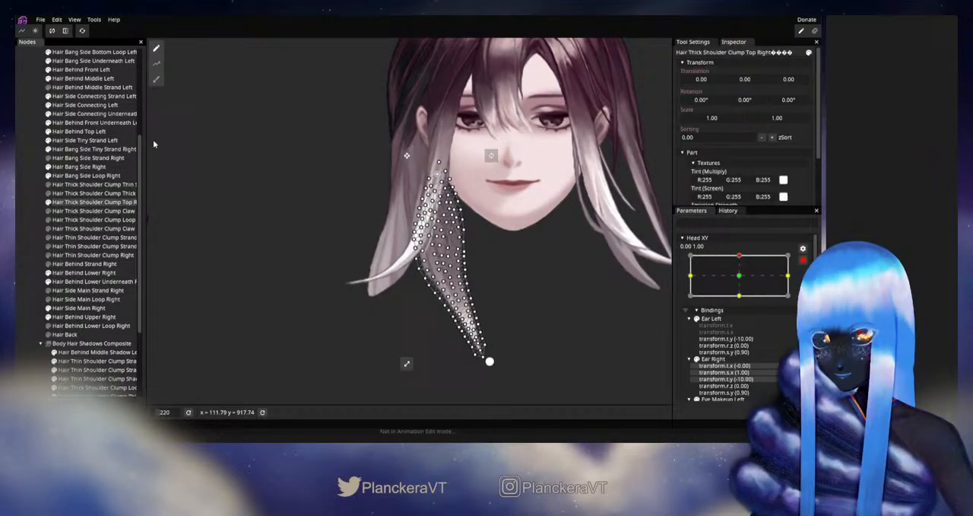
left_click(151, 86)
scroll(524, 288, "up", 4)
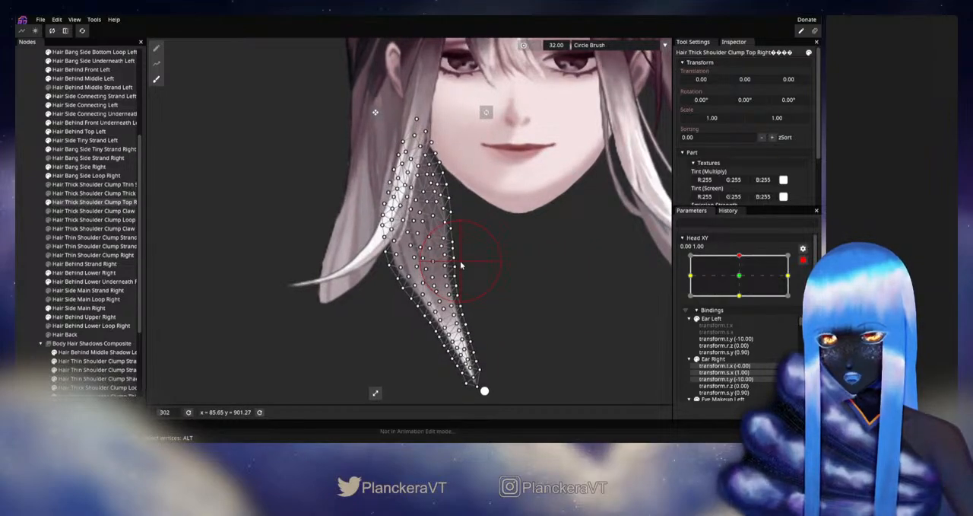
left_click(22, 242)
- Disarm Head XY, test the clump's inner edge around the up position, and rearm the up keypoint
scroll(511, 298, "down", 3)
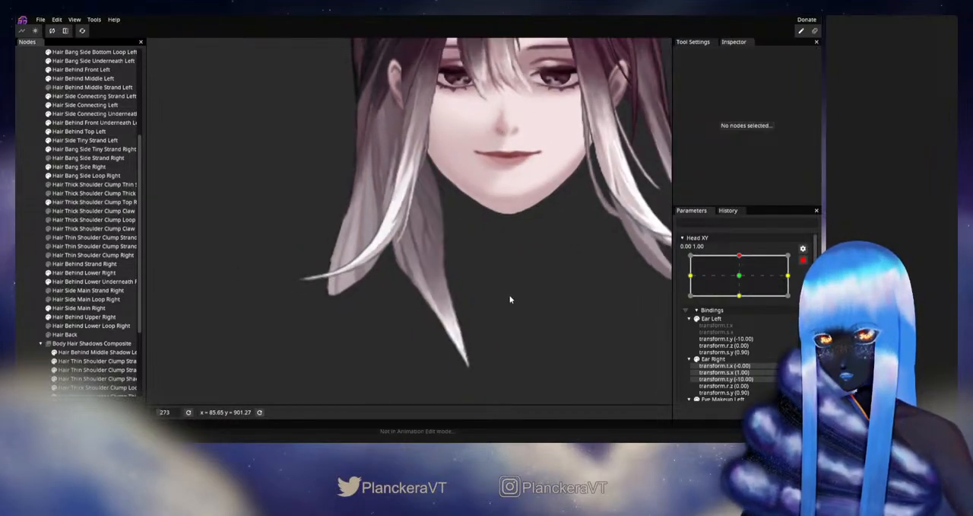
left_click(802, 258)
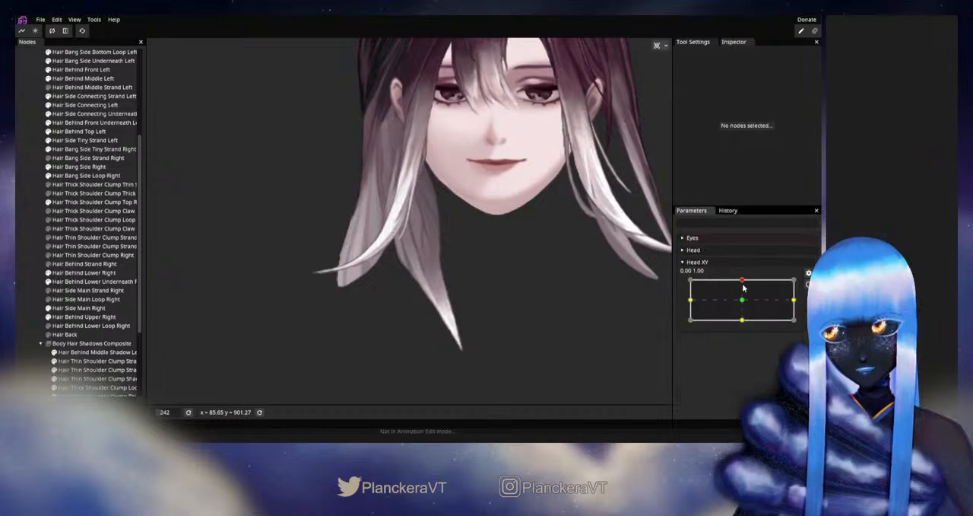
mouse_move(743, 281)
left_mouse_down()
mouse_move(742, 303)
mouse_move(742, 281)
left_mouse_up()
left_click(808, 284)
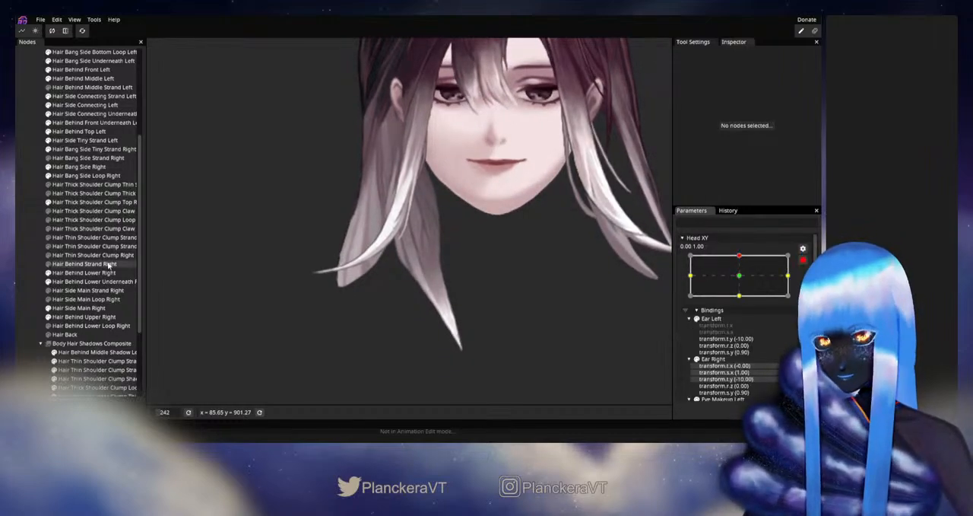
- Touch up the clump's middle inner edge with the size 32 Circle Brush, then test Head XY near up and rearm it
left_click(84, 201)
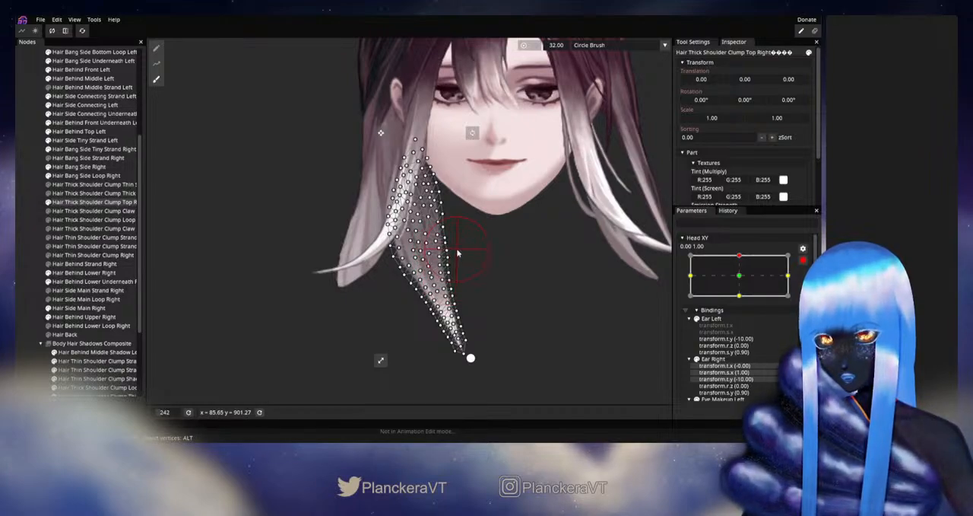
left_click(21, 266)
mouse_move(520, 302)
left_mouse_down()
mouse_move(537, 291)
mouse_move(525, 310)
left_mouse_up()
left_click(803, 261)
mouse_move(743, 280)
left_mouse_down()
mouse_move(743, 305)
mouse_move(737, 280)
left_mouse_up()
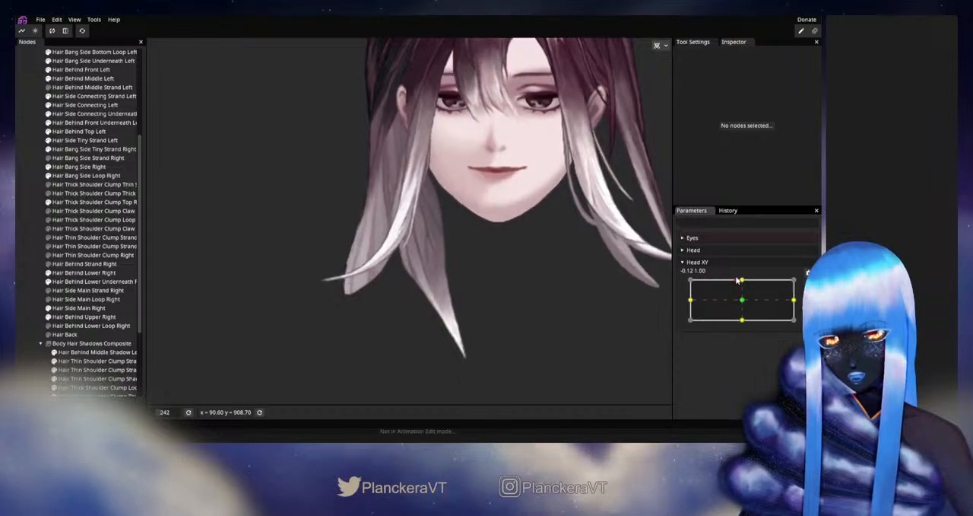
left_click(808, 272)
- Adjust individual vertices just inside the middle and lower inner edge of Hair Thick Shoulder Clump Top Right, then deselect
scroll(494, 318, "up", 4)
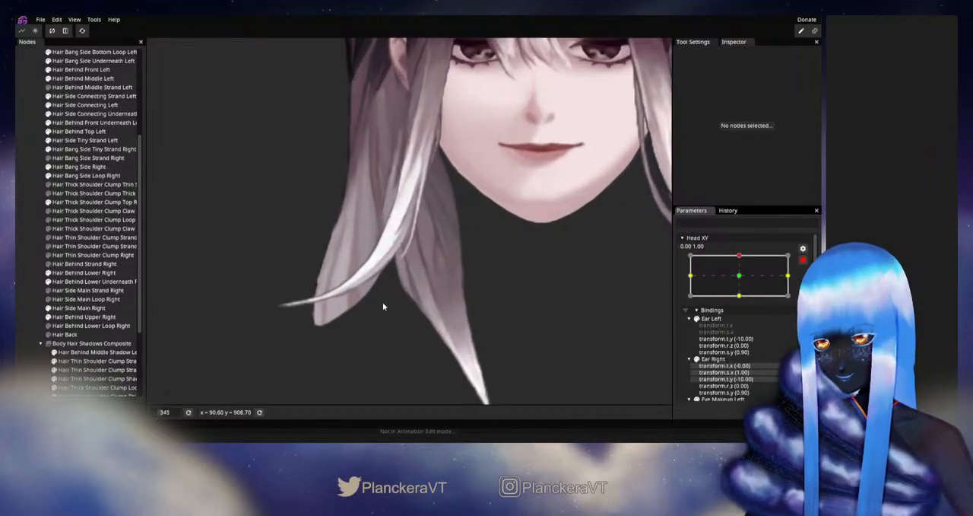
left_click(76, 202)
scroll(535, 327, "up", 3)
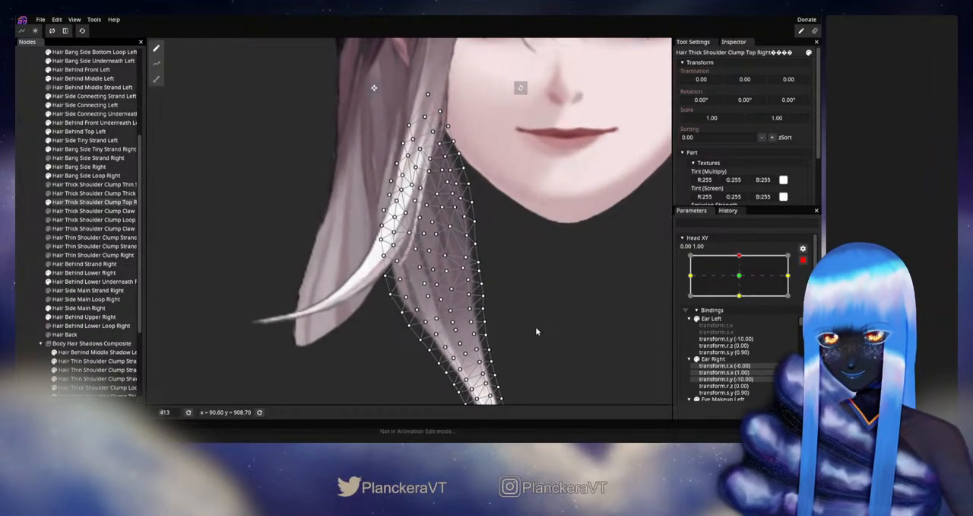
left_click(472, 236)
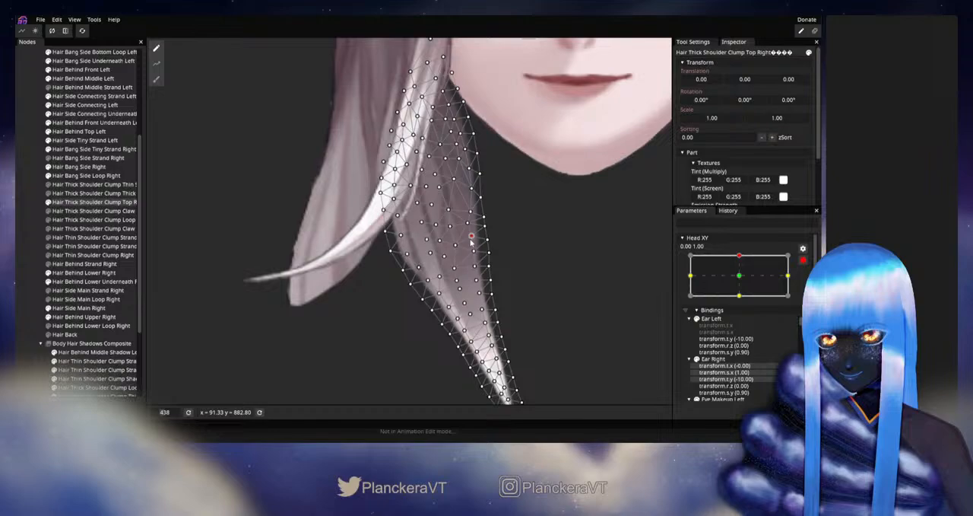
left_click(476, 281)
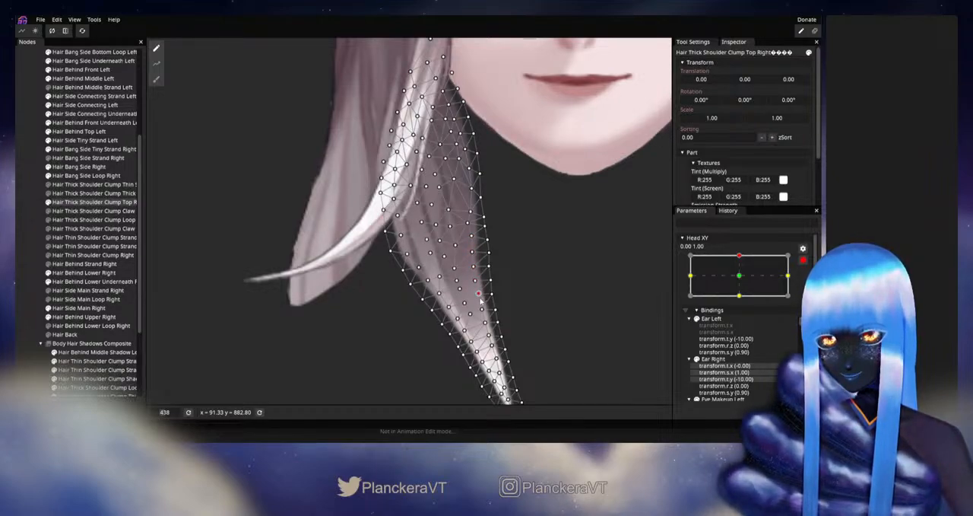
left_click(470, 253)
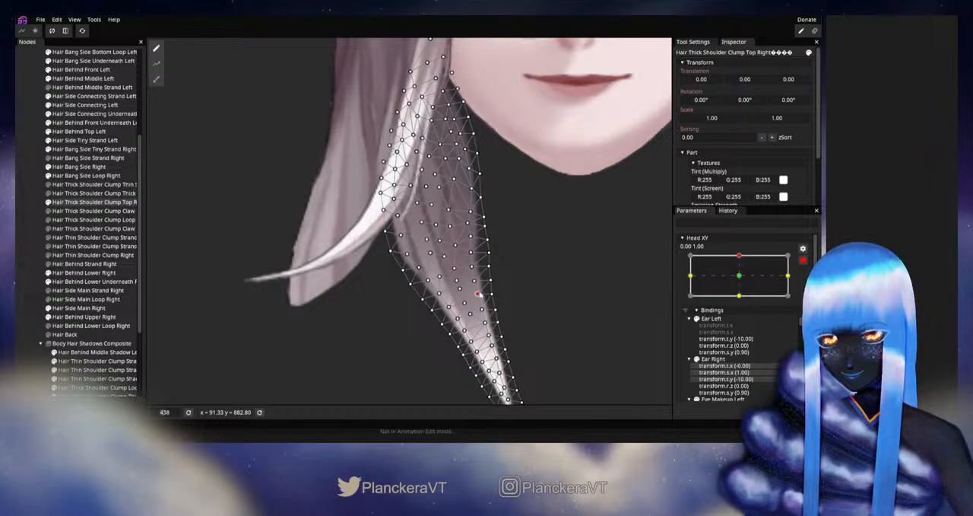
left_click(157, 272)
- Disarm Head XY, test small movements around the up position to check the clump's inner edge, and rearm the up keypoint
scroll(307, 285, "down", 6)
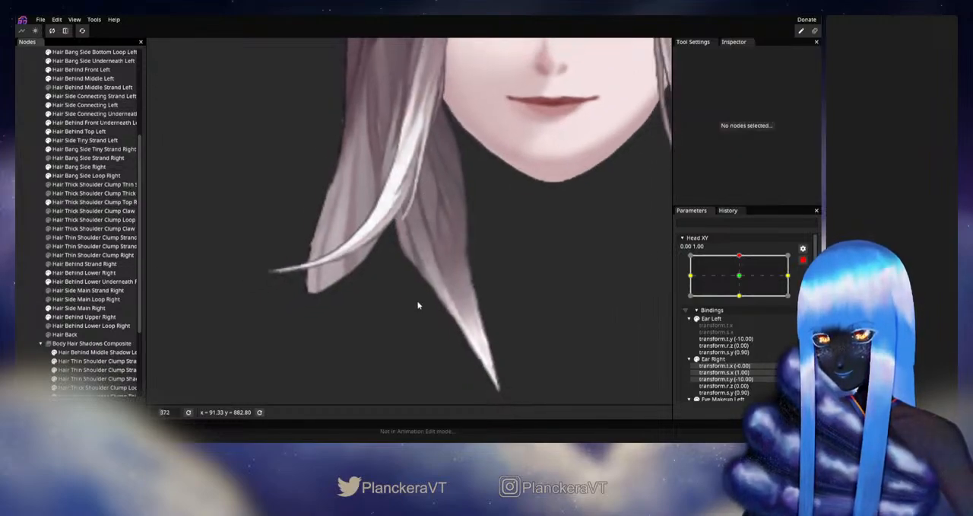
left_click_drag(490, 275, 493, 296)
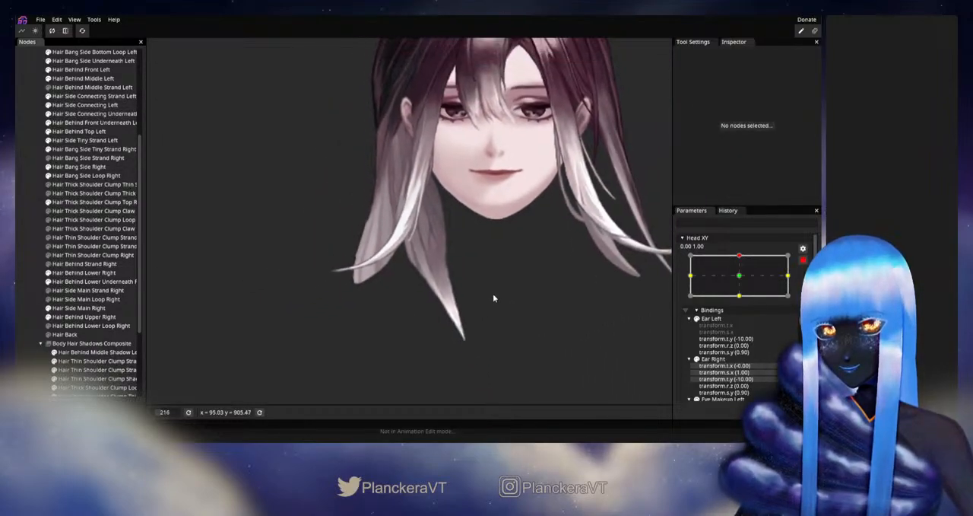
left_click(803, 260)
mouse_move(743, 279)
left_mouse_down()
mouse_move(744, 297)
mouse_move(743, 279)
left_mouse_up()
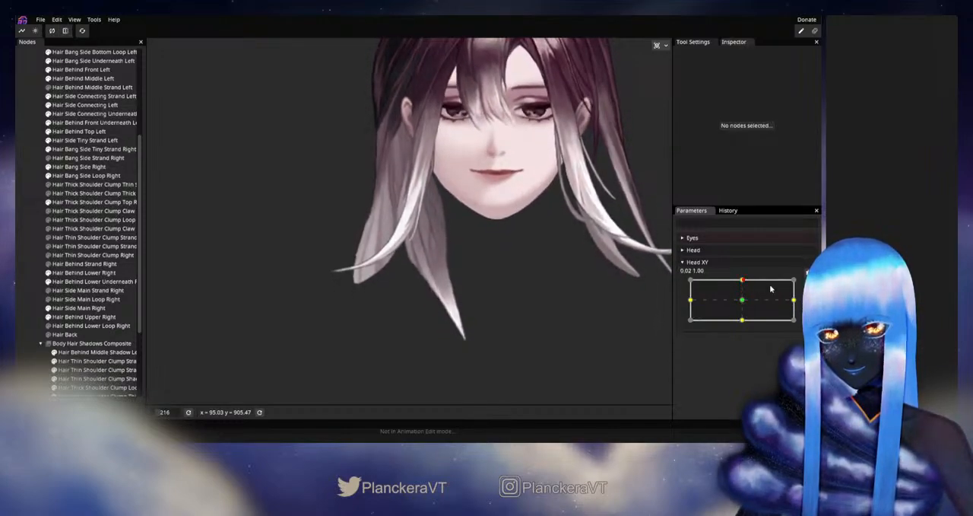
left_click(803, 284)
- Adjust vertices along the upper inner edge of Hair Thick Shoulder Clump Top Right, then deselect the mesh
scroll(467, 261, "up", 5)
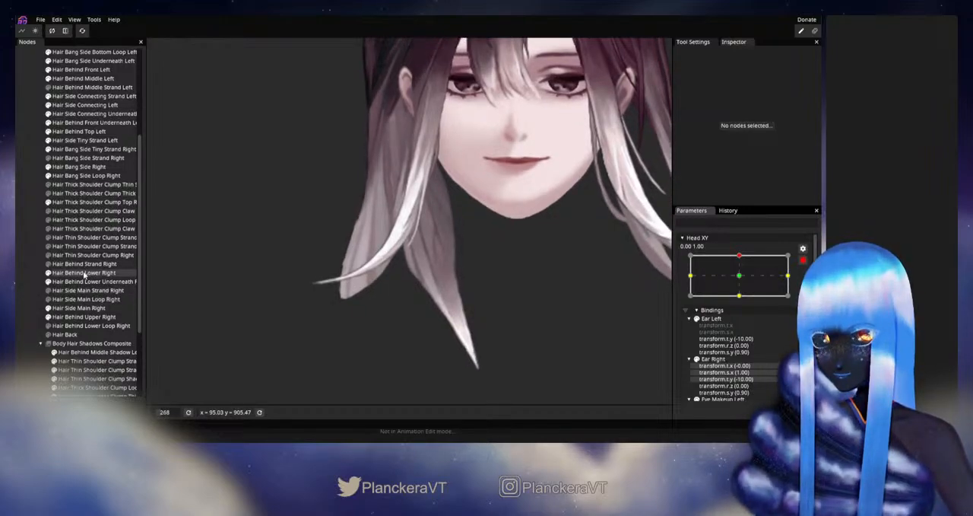
left_click(91, 201)
scroll(515, 268, "up", 5)
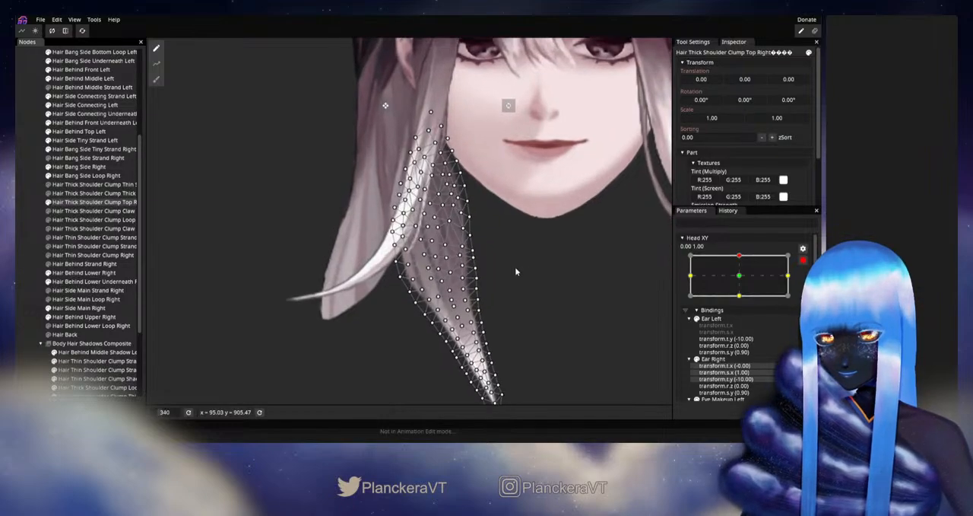
scroll(515, 272, "up", 5)
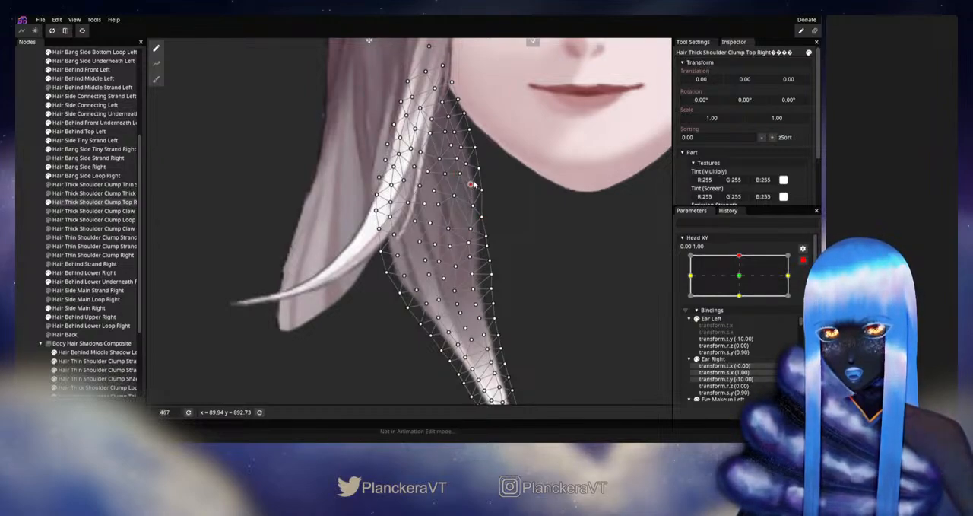
left_click_drag(476, 185, 476, 244)
scroll(462, 256, "up", 3)
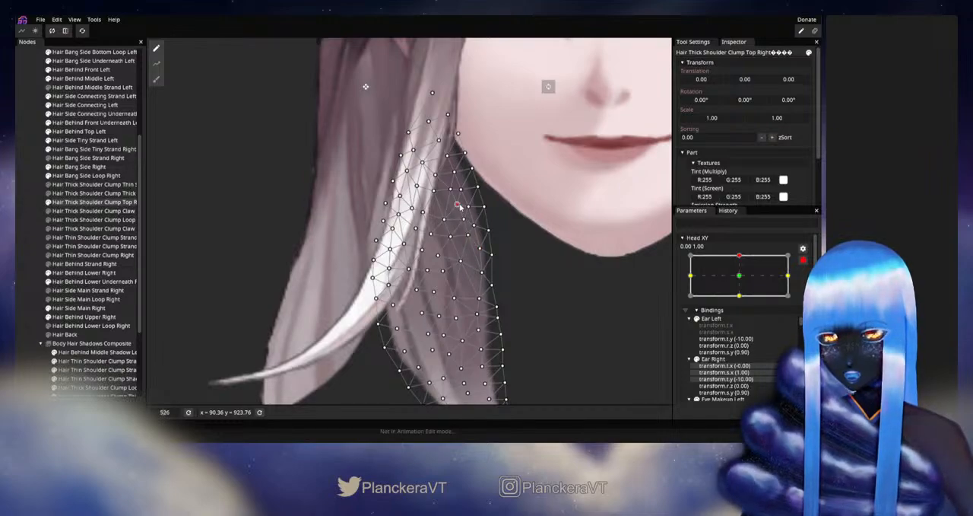
left_click(310, 265)
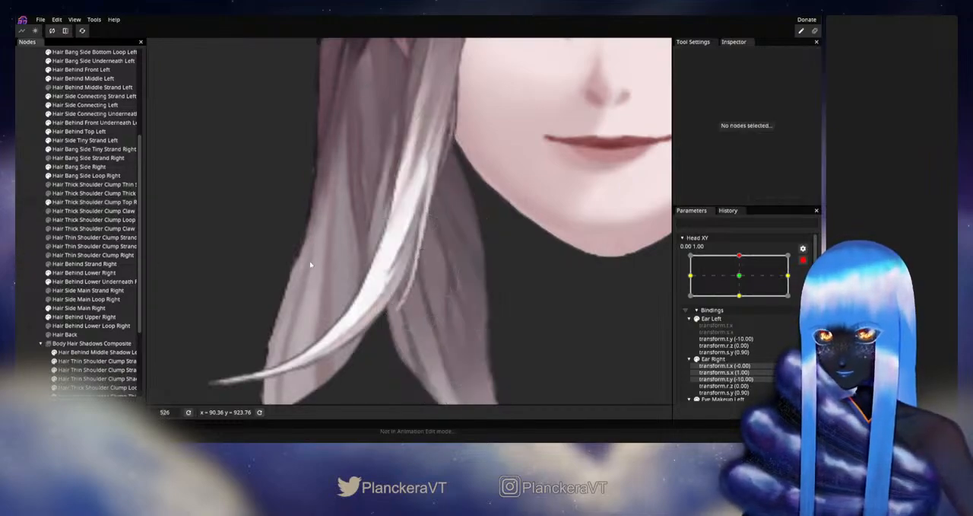
- Disarm Head XY, test the reshaped upper inner edge slightly sideways of the up position, and rearm the up keypoint
scroll(476, 264, "down", 3)
scroll(530, 287, "down", 5)
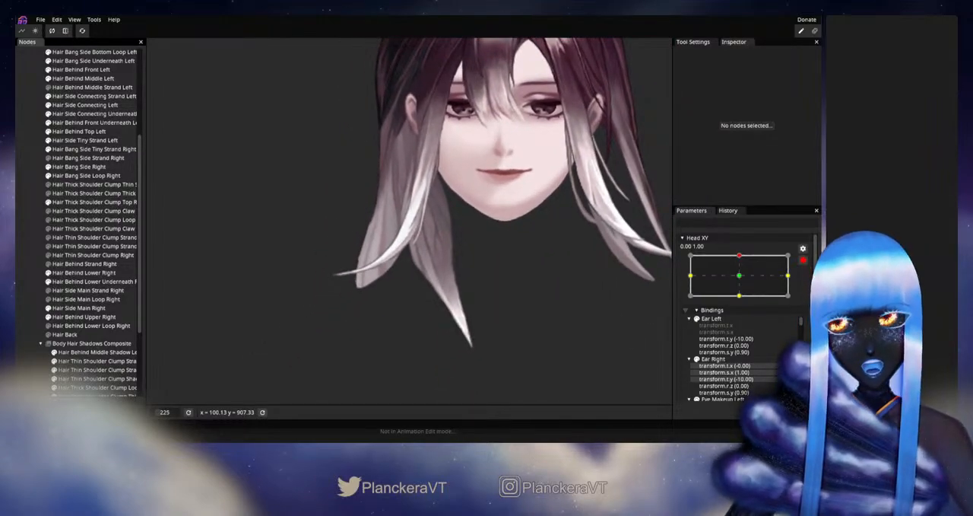
left_click(803, 262)
mouse_move(744, 281)
left_mouse_down()
mouse_move(743, 301)
mouse_move(746, 277)
left_mouse_up()
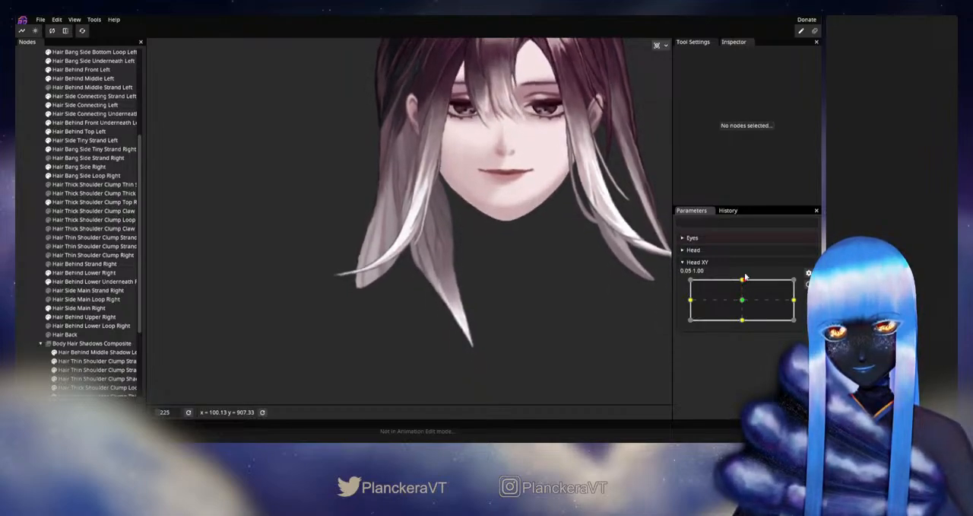
left_click(808, 283)
- Brush the middle inner edge of Hair Thick Shoulder Clump Top Right with the Circle Brush at size 19, then deselect
scroll(407, 297, "up", 5)
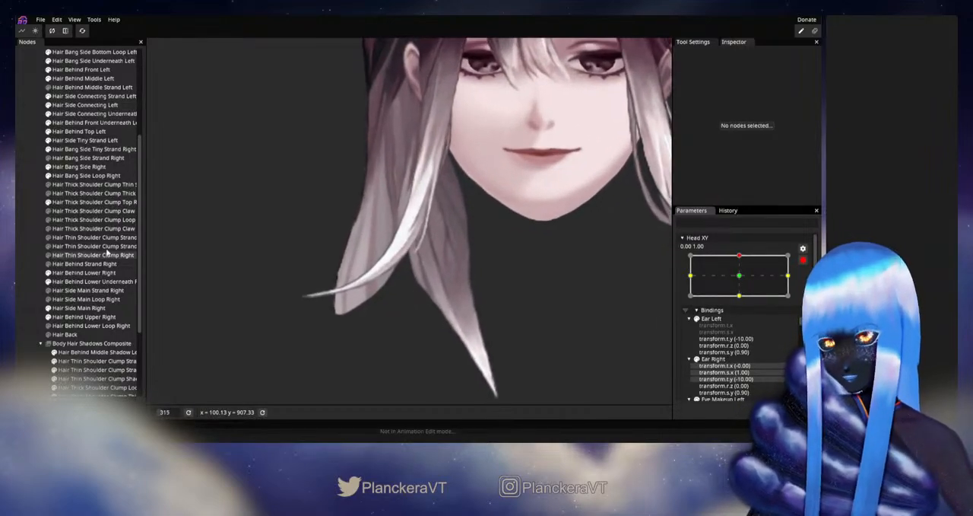
left_click(84, 202)
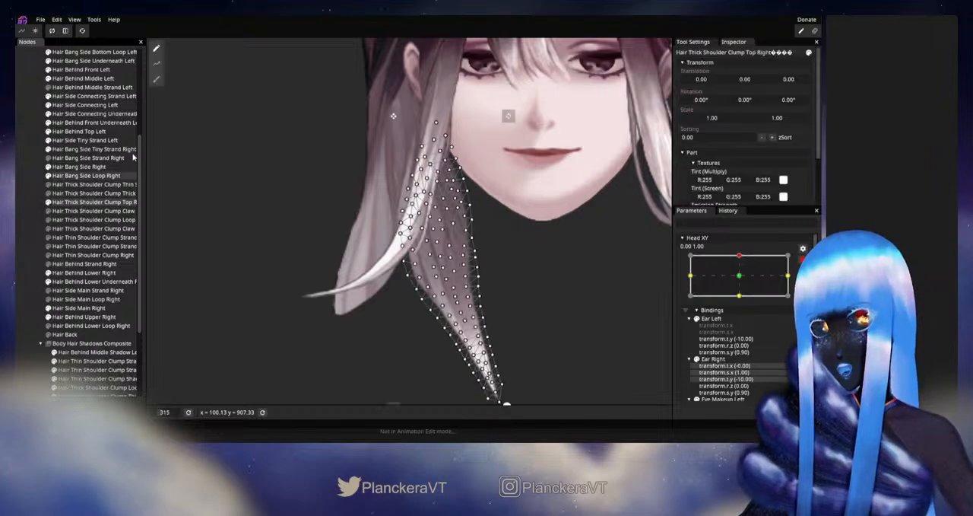
left_click(154, 80)
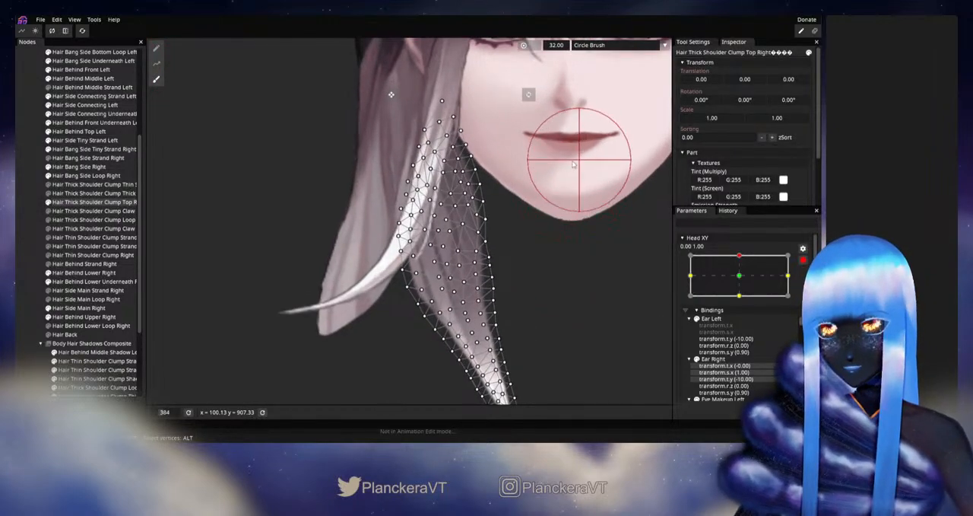
scroll(563, 114, "up", 2)
scroll(505, 249, "up", 2)
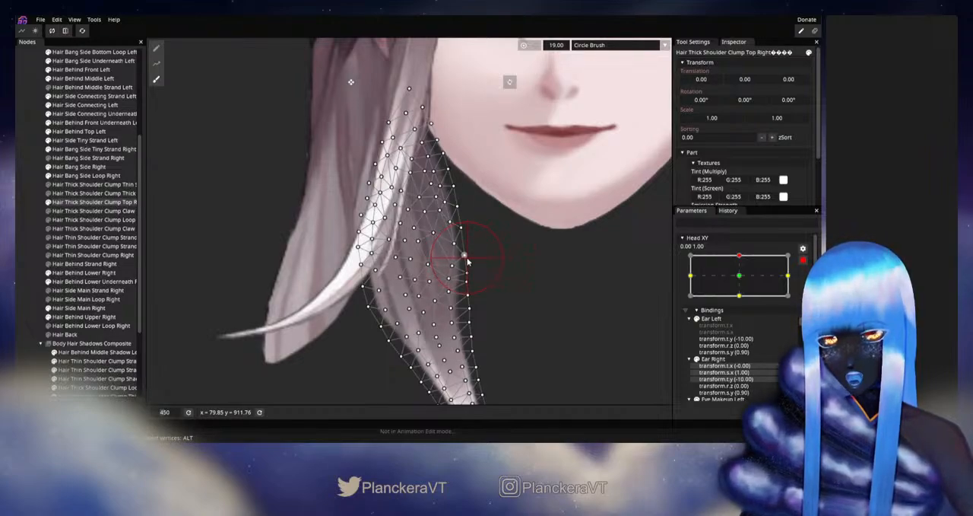
left_click(20, 256)
scroll(586, 315, "down", 4)
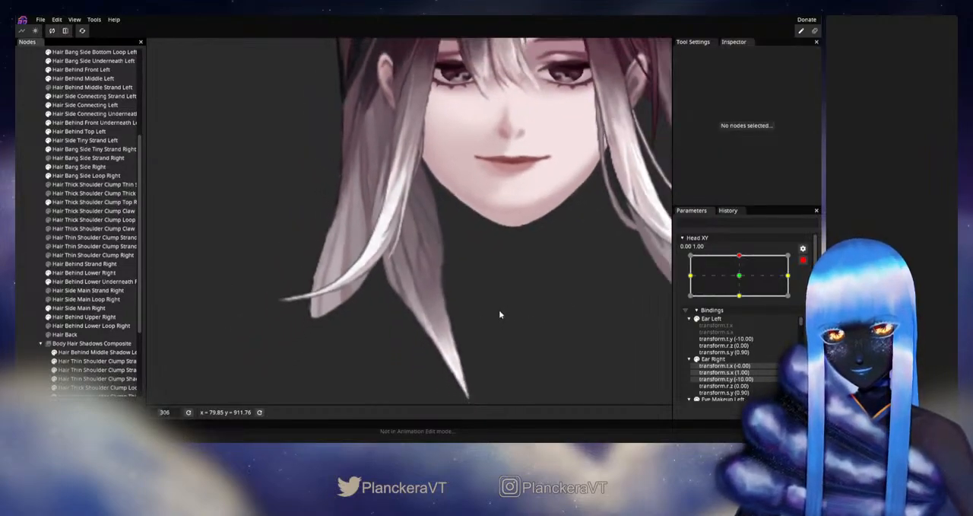
- Disarm Head XY, test the brushed edge around the up position, and rearm the up keypoint
left_click(804, 261)
mouse_move(743, 280)
left_mouse_down()
mouse_move(743, 305)
mouse_move(738, 282)
left_mouse_up()
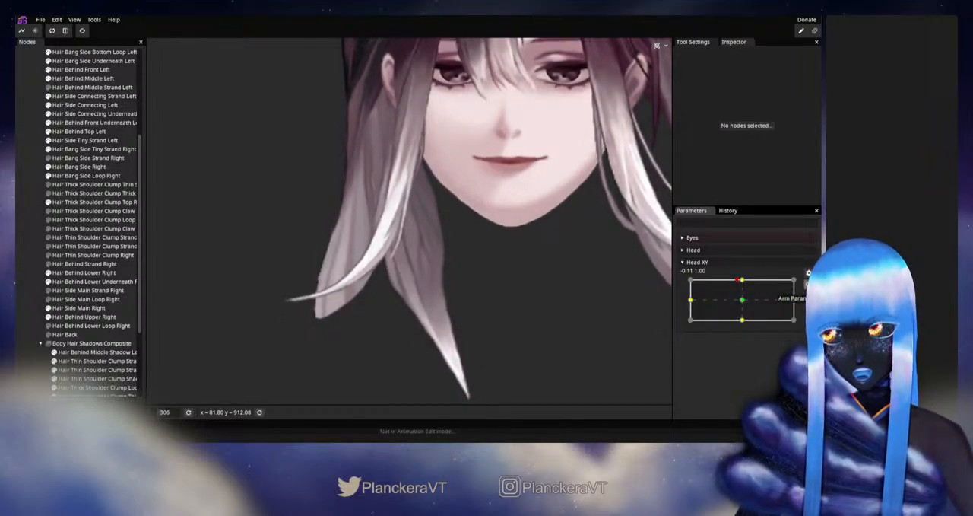
left_click(807, 285)
- Adjust individual vertices on and just inside the middle inner edge of Hair Thick Shoulder Clump Top Right, then deselect
scroll(373, 341, "up", 3)
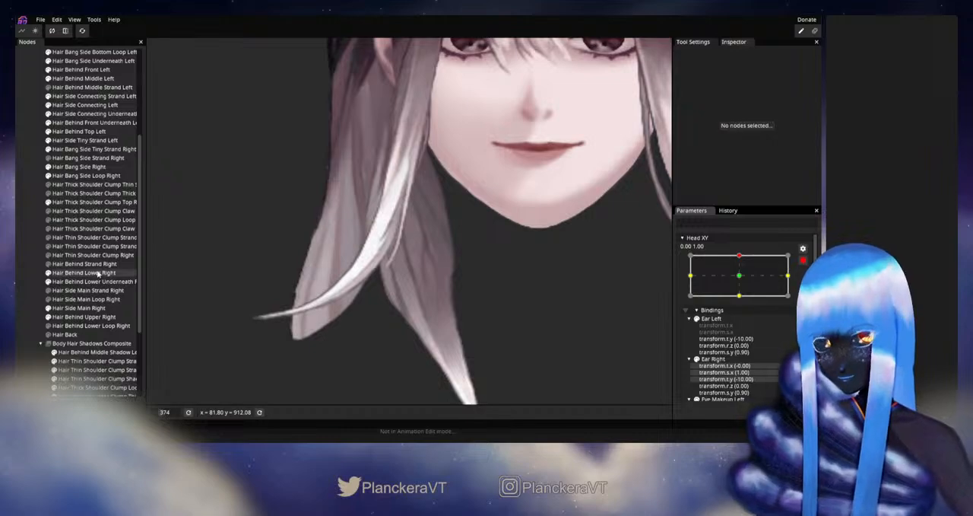
left_click(91, 202)
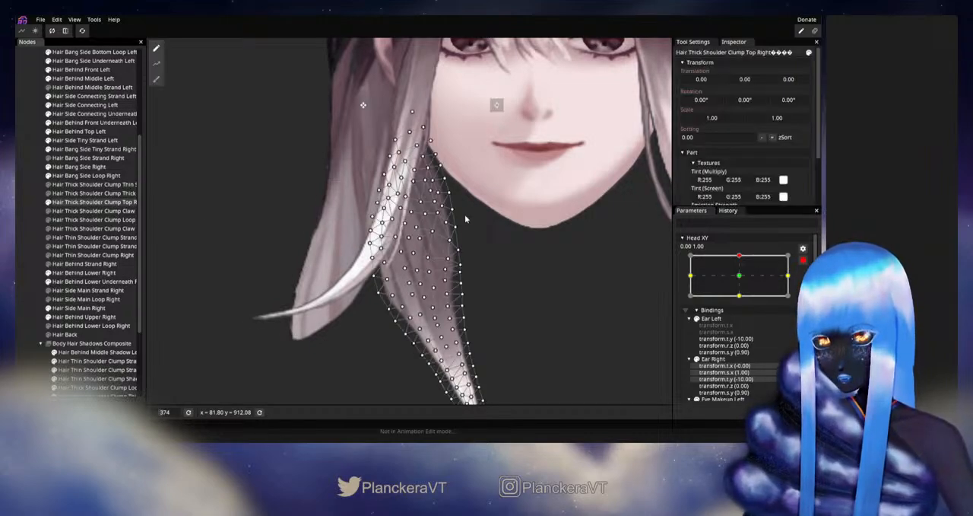
scroll(467, 218, "up", 4)
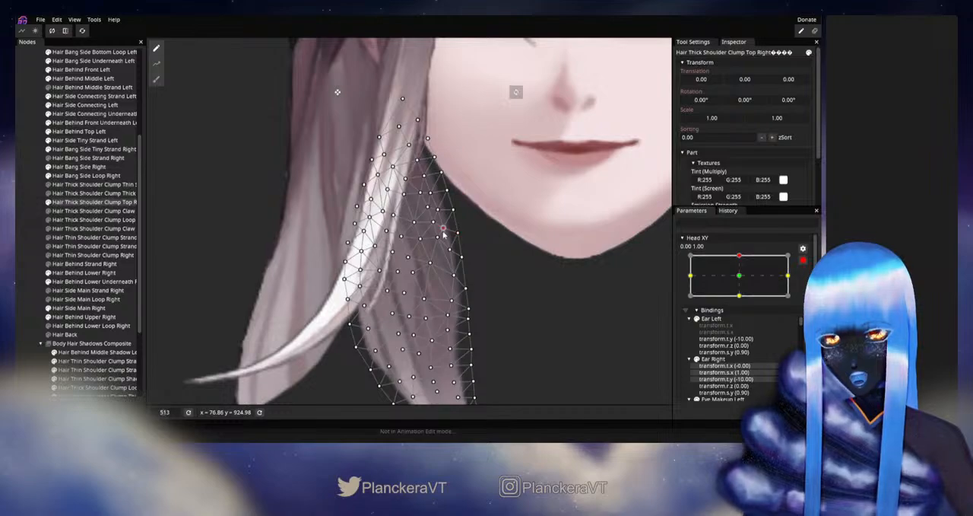
left_click_drag(470, 340, 477, 280)
scroll(477, 280, "up", 1)
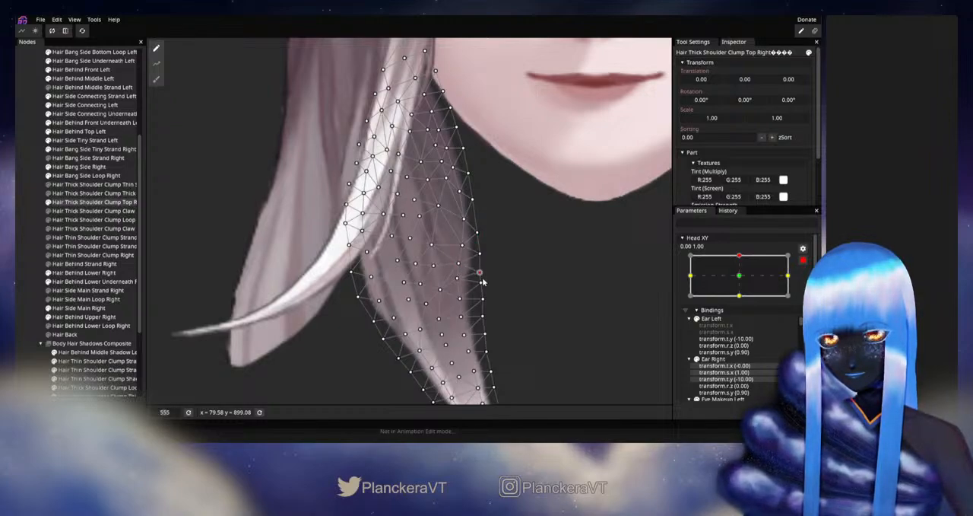
left_click_drag(481, 281, 486, 296)
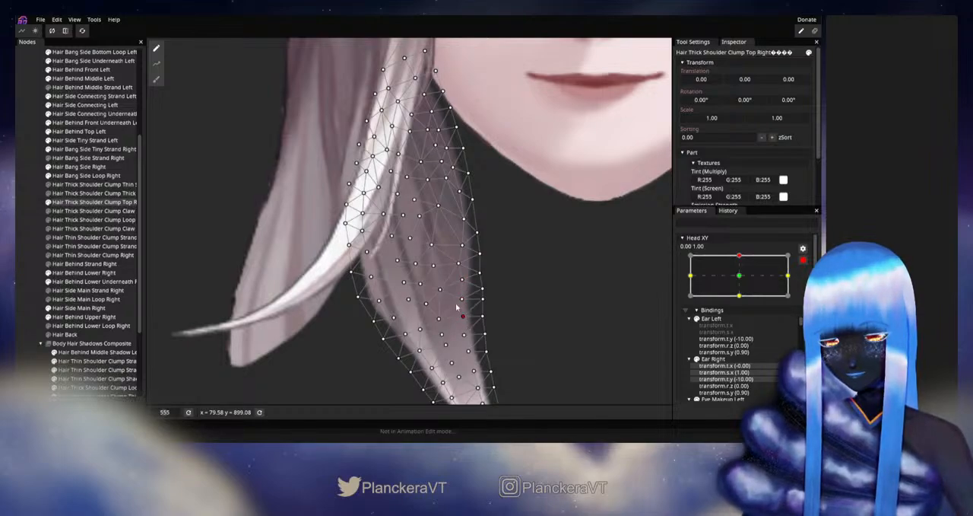
left_click(510, 307)
- Disarm Head XY, check the clump's whole silhouette while moving near the up position, and rearm the up keypoint
scroll(509, 308, "down", 5)
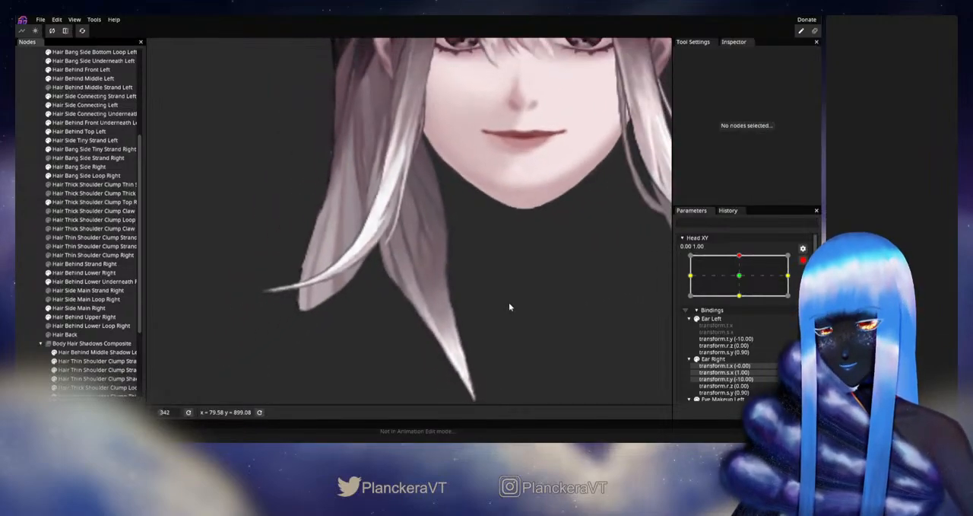
scroll(502, 293, "down", 4)
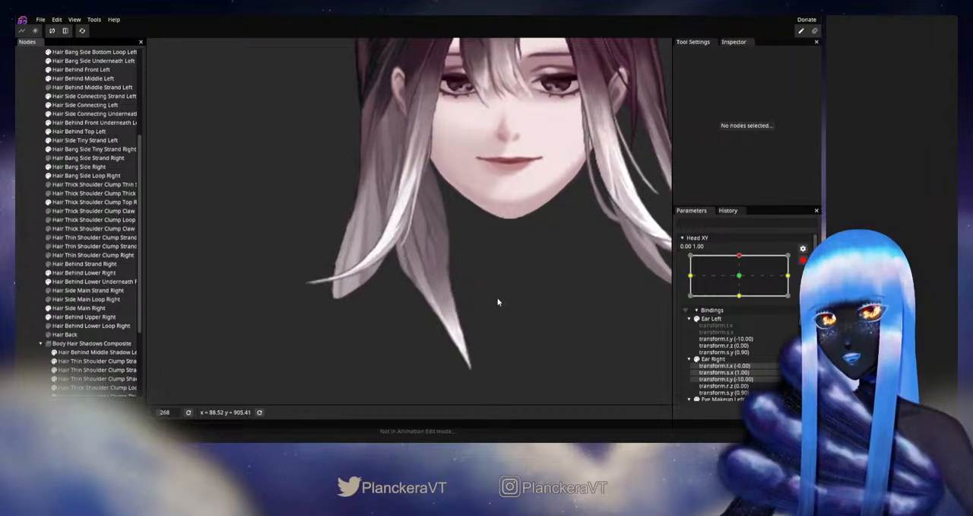
left_click(804, 260)
mouse_move(743, 280)
left_mouse_down()
mouse_move(743, 301)
mouse_move(742, 278)
left_mouse_up()
left_click(810, 285)
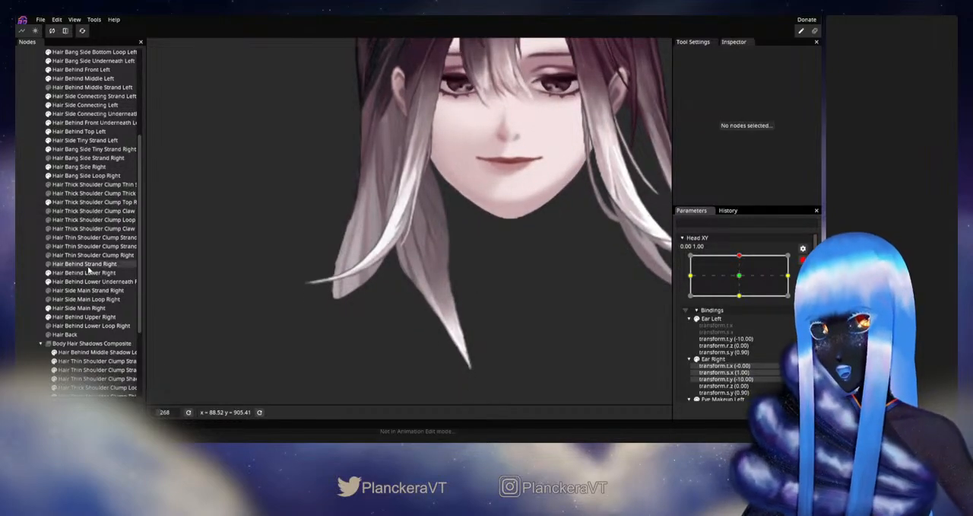
- Open Hair Thick Shoulder Clump Top Right's mesh for another pass on its inner edge vertices
left_click(82, 205)
scroll(426, 228, "up", 5)
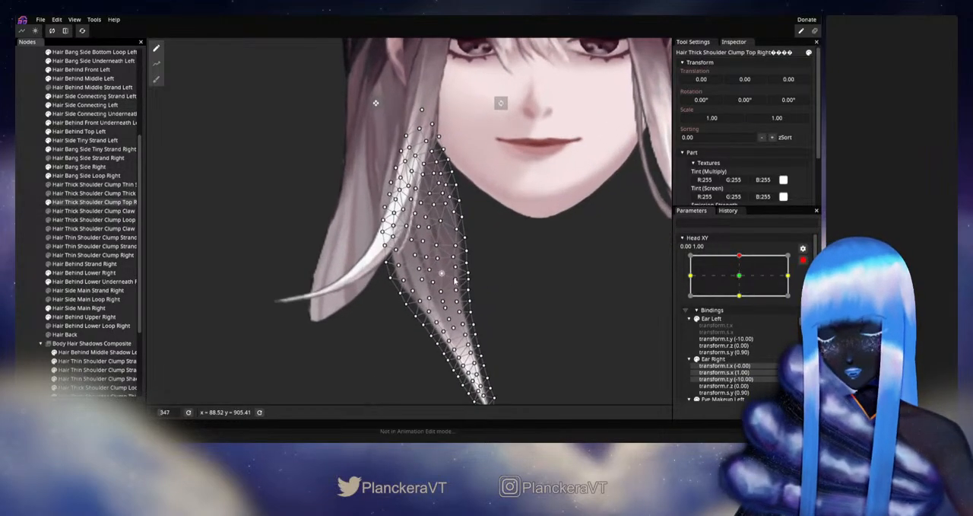
scroll(512, 278, "up", 4)
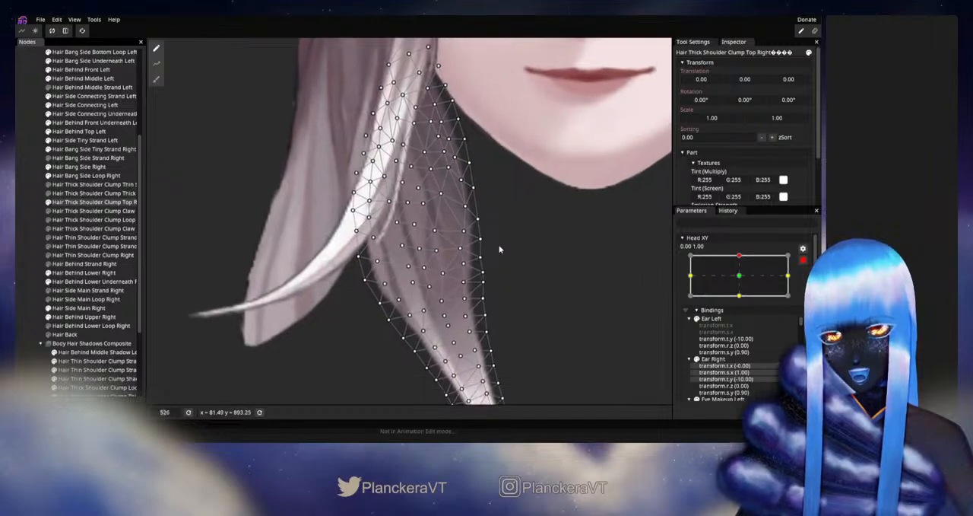
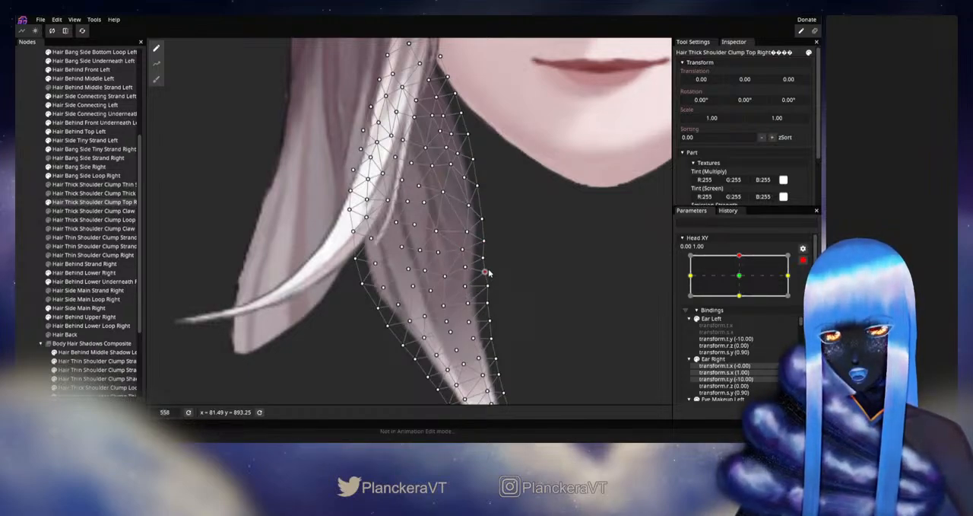
- Adjust vertices along the middle inner edge of Hair Thick Shoulder Clump Top Right, then deselect the part
left_click_drag(498, 280, 502, 231)
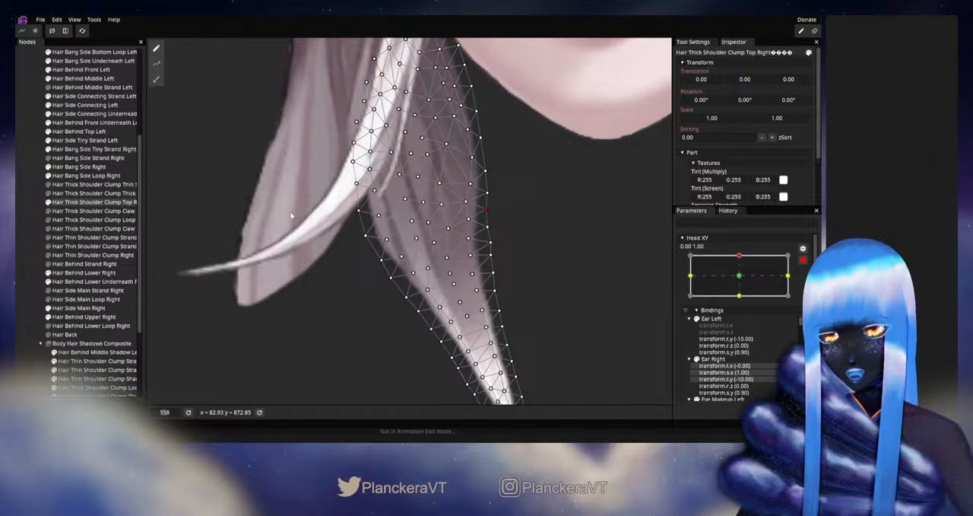
left_click(21, 246)
- Disarm Head XY, check the clump's inner edge while moving around the up position, and rearm the up keypoint
scroll(525, 270, "down", 5)
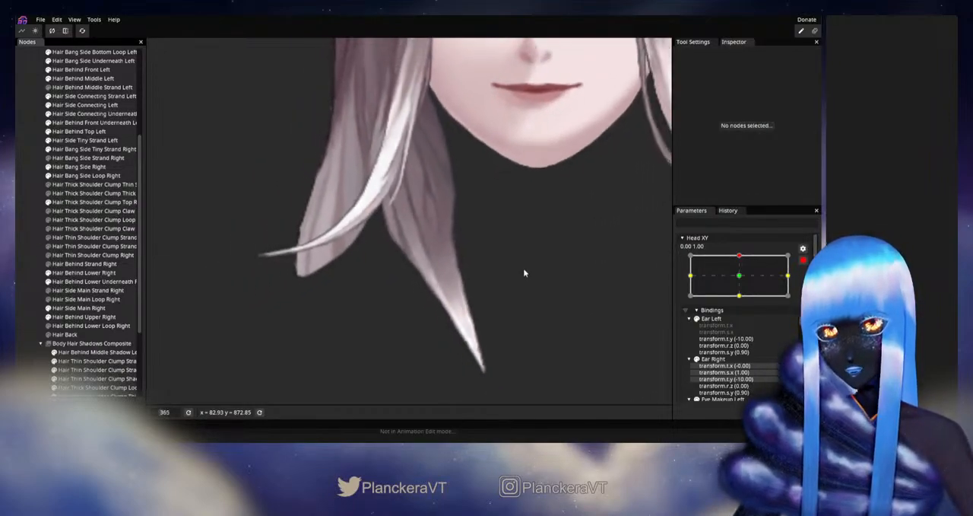
scroll(524, 272, "down", 3)
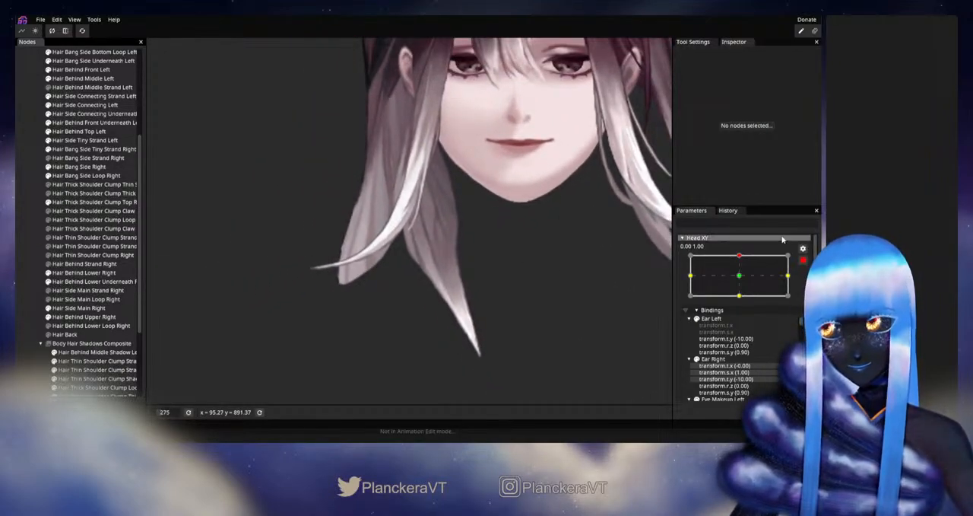
left_click(782, 239)
mouse_move(742, 281)
left_mouse_down()
mouse_move(743, 305)
mouse_move(743, 277)
left_mouse_up()
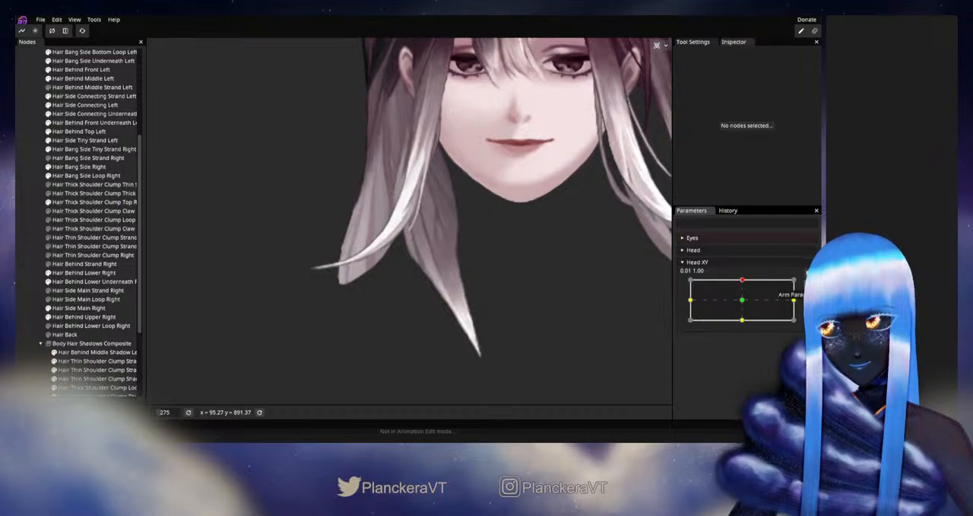
left_click(809, 285)
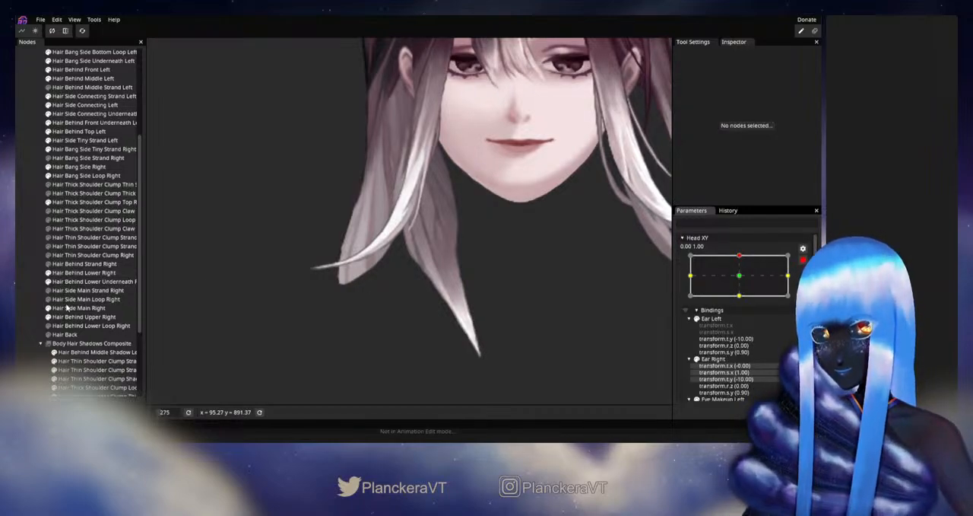
- Reselect Hair Thick Shoulder Clump Top Right, refine the vertices at its middle inner edge, and deselect it to inspect the outline
left_click(76, 202)
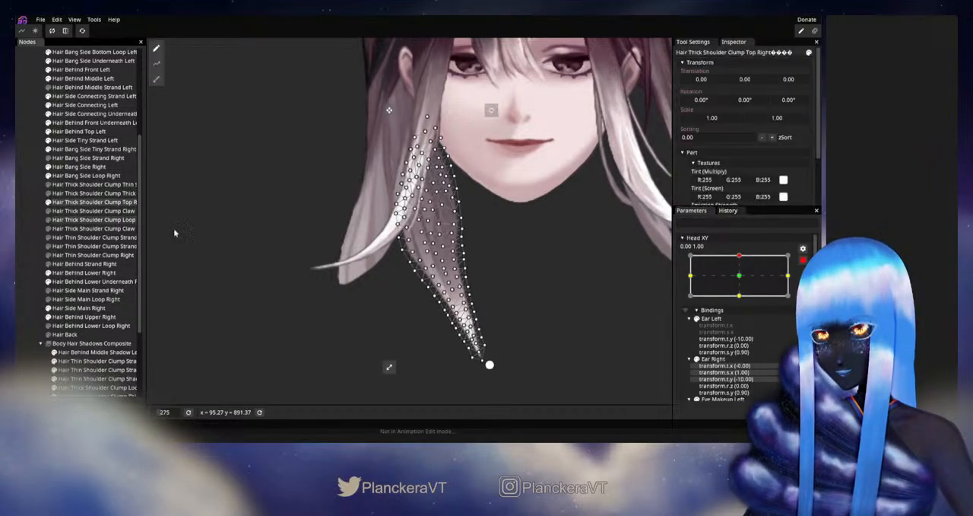
scroll(434, 258, "up", 3)
scroll(580, 285, "up", 4)
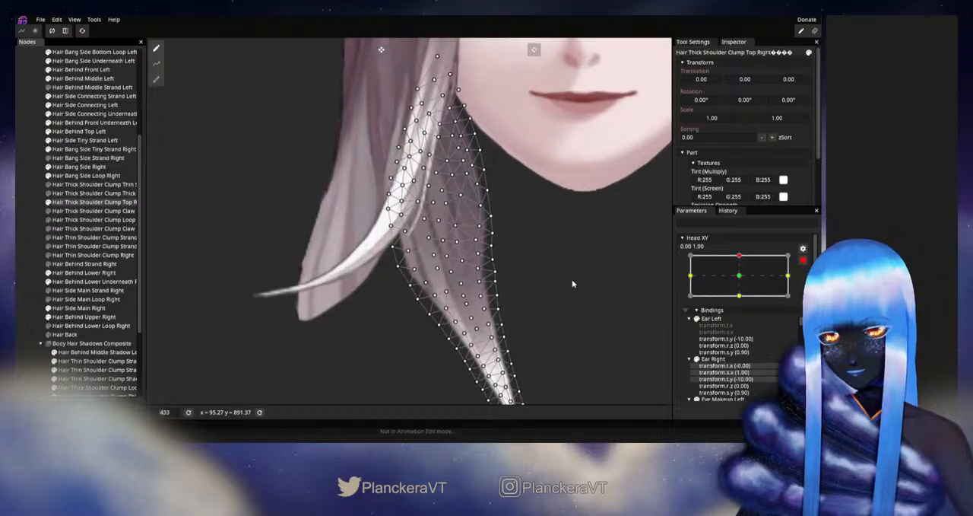
left_click_drag(566, 279, 533, 269)
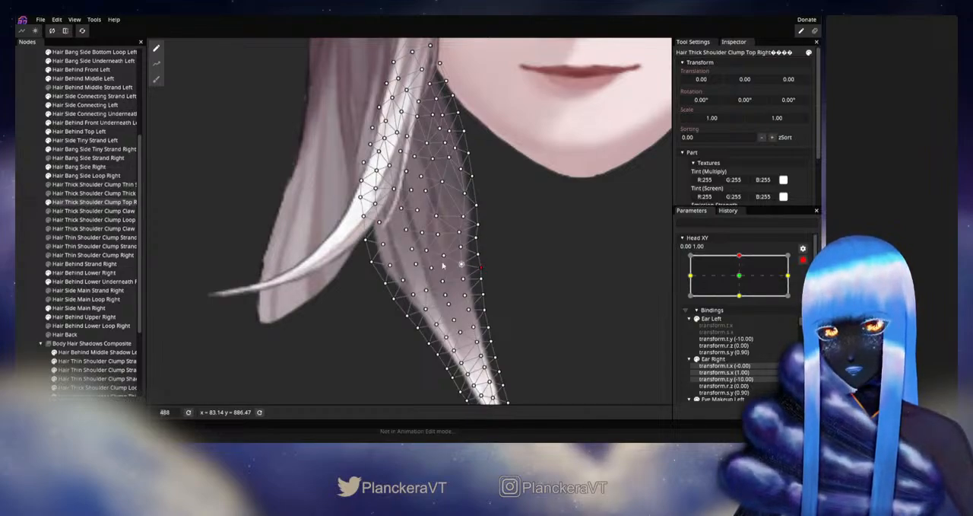
left_click(37, 261)
scroll(495, 294, "down", 2)
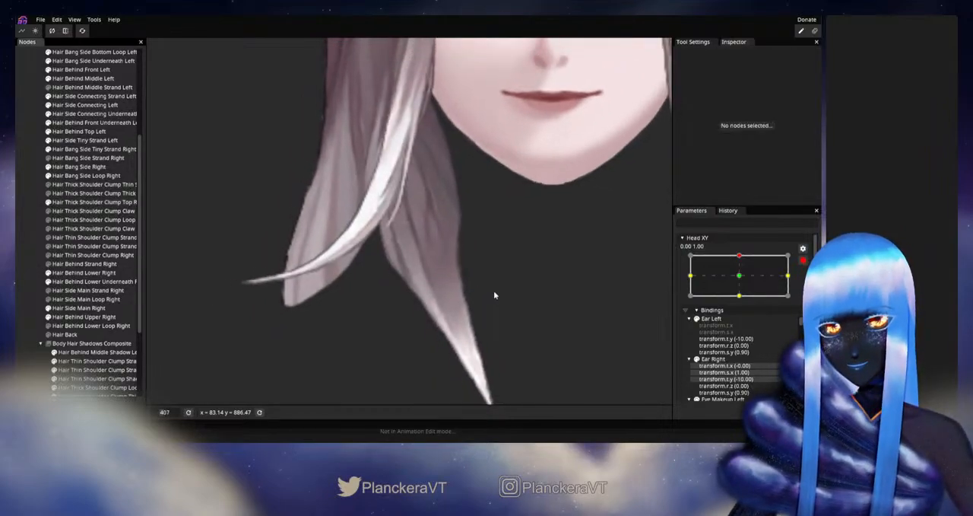
scroll(495, 294, "up", 2)
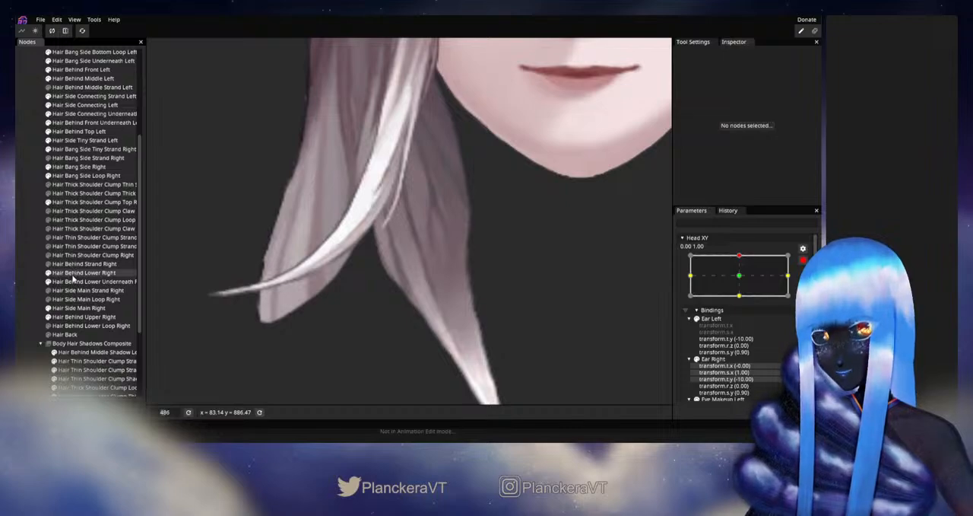
- Adjust single vertices just inside Hair Thick Shoulder Clump Top Right's middle inner edge, save the project, and deselect the part
left_click(74, 202)
scroll(505, 256, "up", 2)
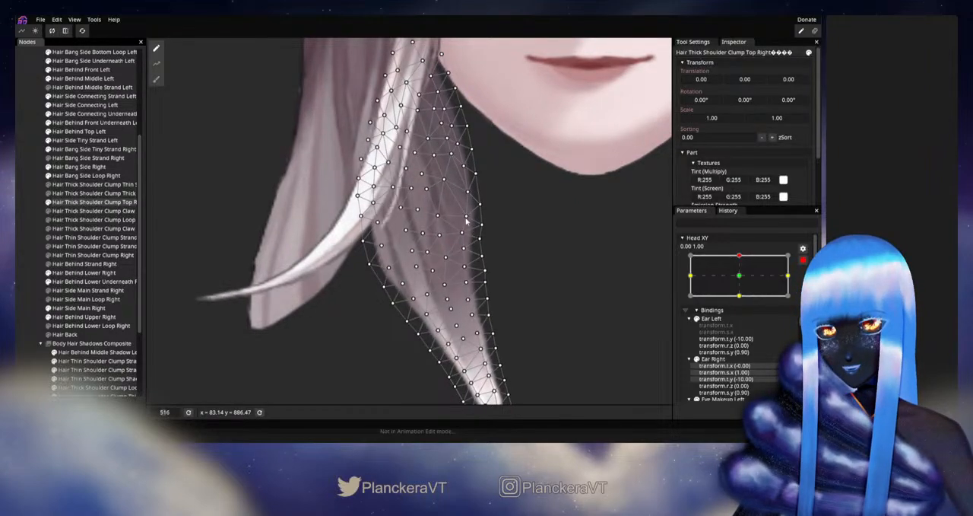
key("ctrl+s")
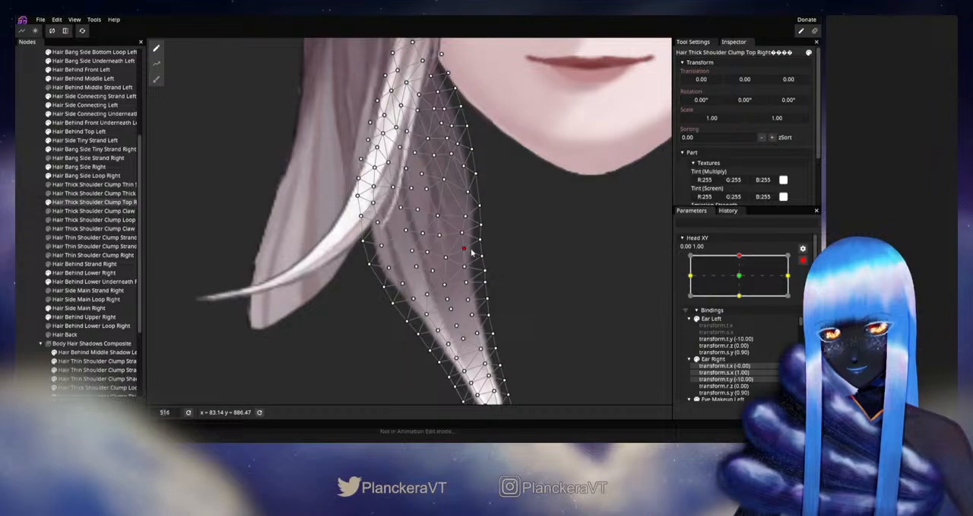
left_click(554, 330)
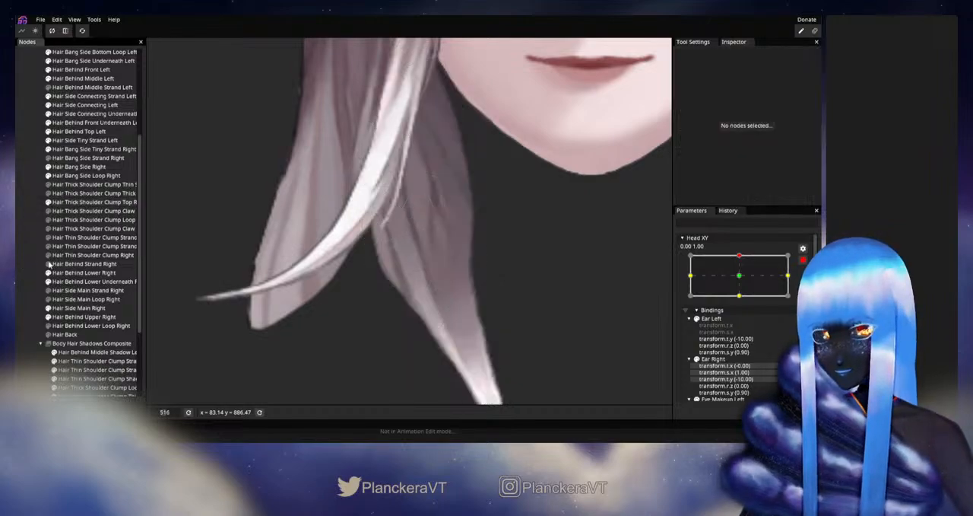
- Disarm Head XY, review the lower hair strands while moving near the up position, and rearm the up keypoint
scroll(553, 329, "down", 5)
scroll(552, 331, "down", 4)
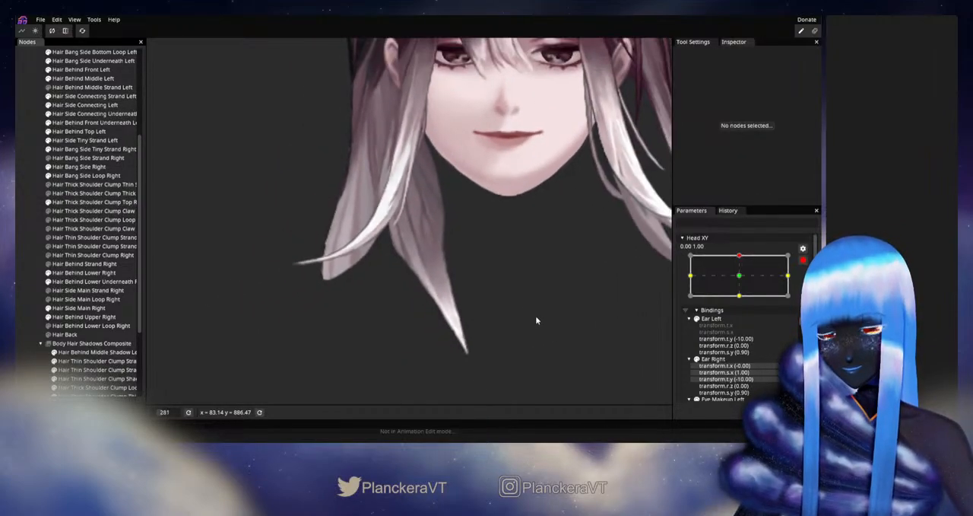
left_click(803, 260)
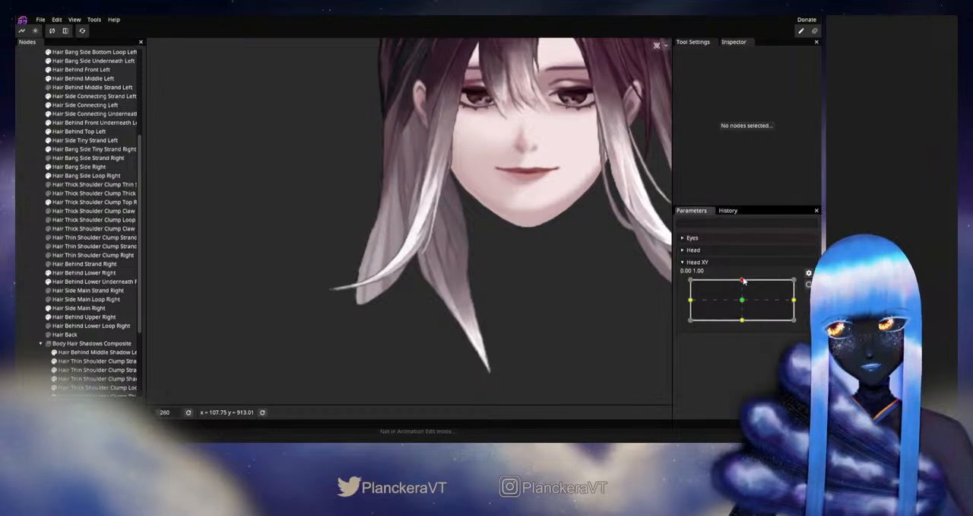
mouse_move(743, 281)
left_mouse_down()
mouse_move(736, 308)
mouse_move(743, 283)
mouse_move(743, 298)
mouse_move(753, 283)
left_mouse_up()
left_click(805, 284)
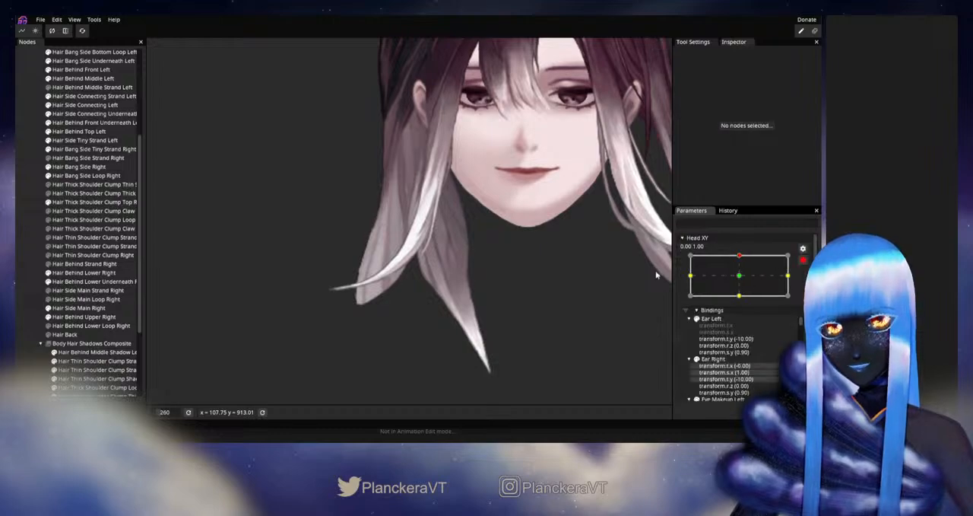
- Brush the upper inner edge of Hair Thick Shoulder Clump Top Right with a size 19 Circle Brush, then deselect
left_click(78, 272)
left_click(68, 202)
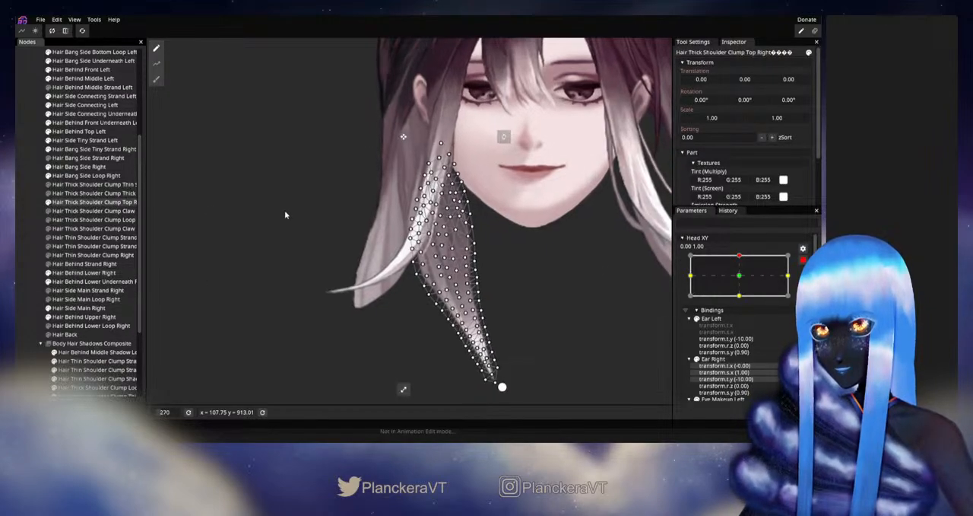
scroll(266, 243, "up", 4)
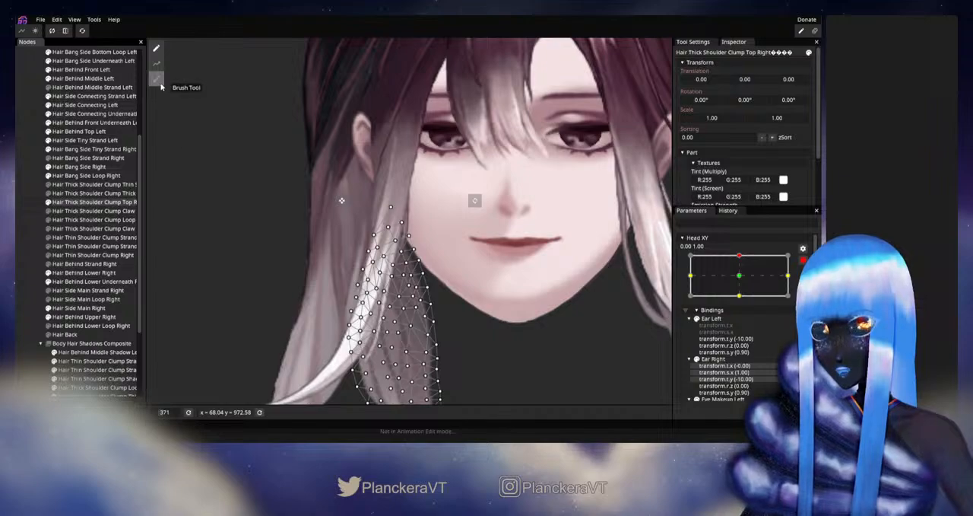
left_click(159, 82)
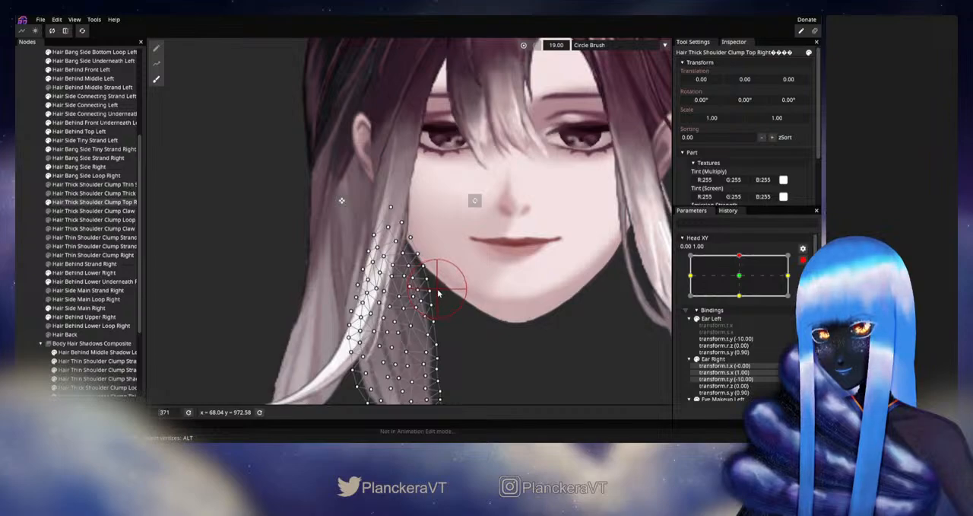
left_click(36, 290)
- Disarm Head XY, test the clump's upper part by moving sideways from the up position, and rearm the up keypoint
scroll(484, 315, "down", 5)
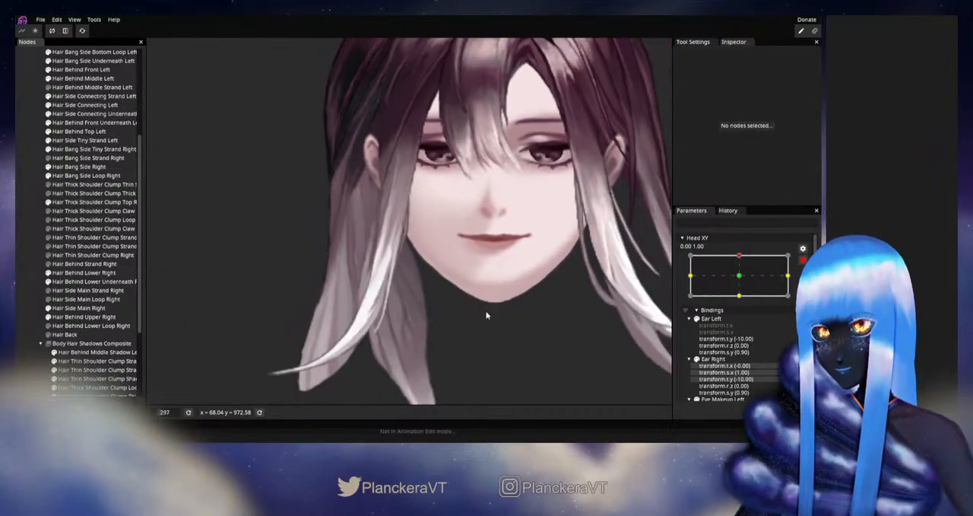
scroll(486, 314, "down", 2)
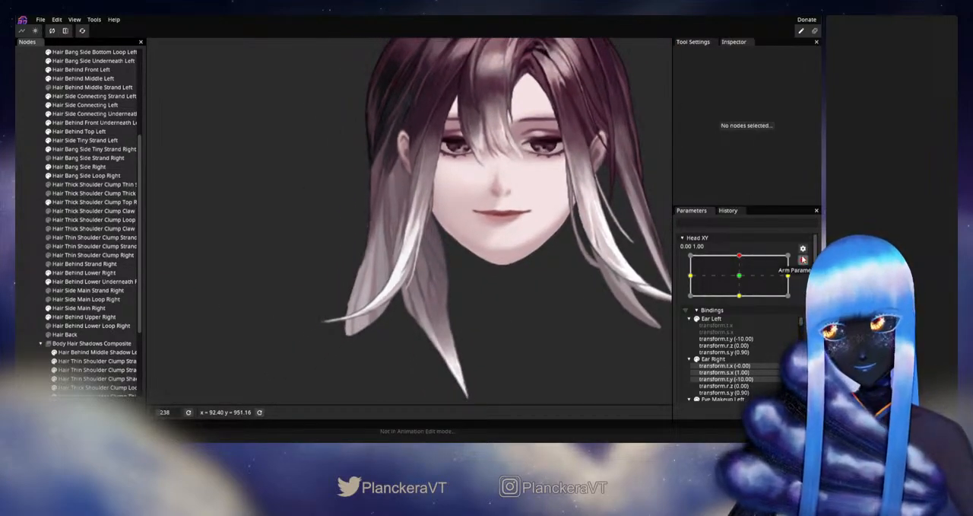
left_click(802, 259)
left_click_drag(742, 279, 765, 284)
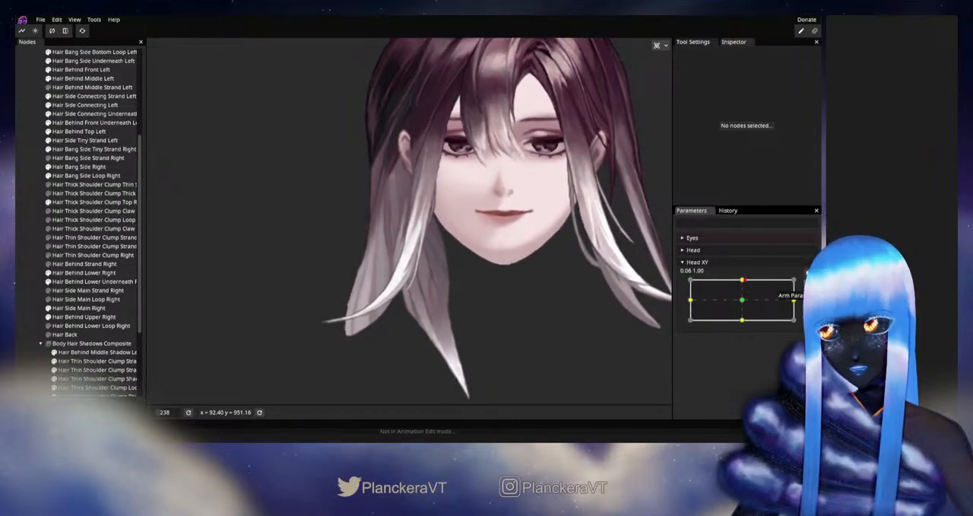
left_click(808, 283)
- Nudge the root vertices of Hair Thick Shoulder Clump Top Right slightly up toward the face with the size 19 Circle Brush, then deselect
scroll(341, 264, "up", 3)
left_click_drag(341, 261, 333, 294)
scroll(325, 312, "up", 3)
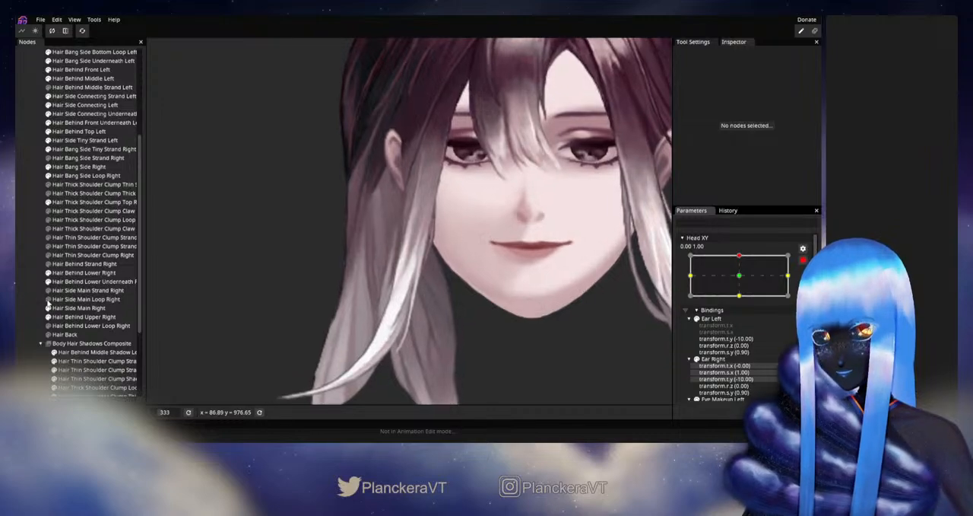
left_click(84, 201)
scroll(330, 251, "up", 1)
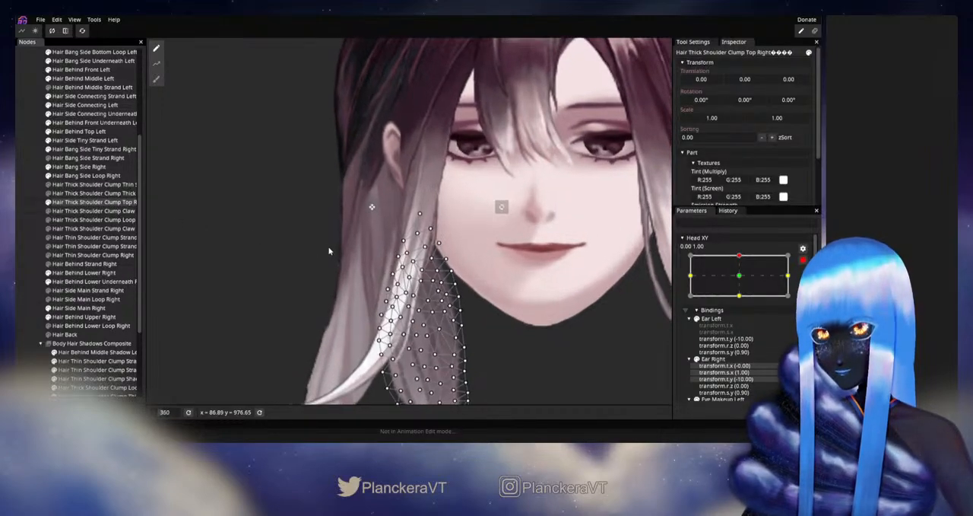
scroll(328, 251, "up", 1)
left_click(155, 78)
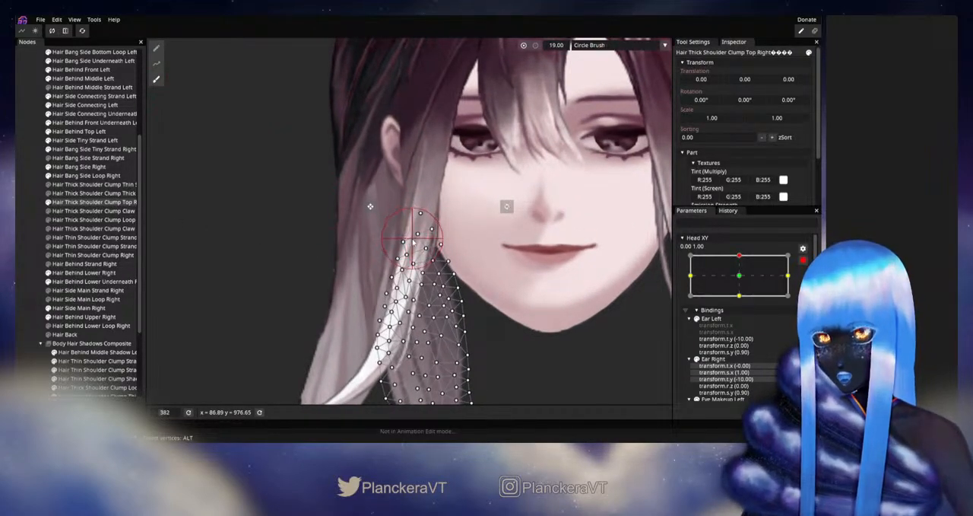
left_click_drag(413, 240, 418, 236)
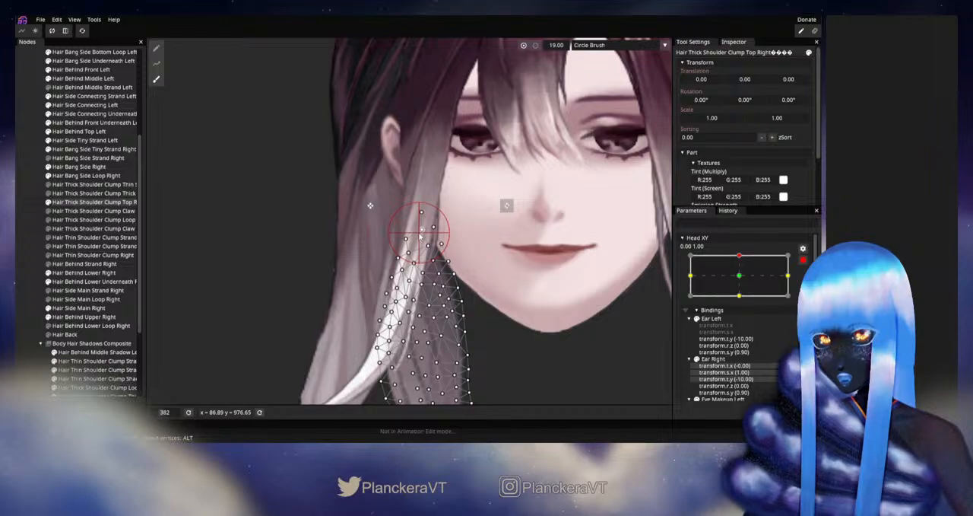
left_click(27, 241)
- Disarm Head XY, check the clump from root to tip on both sides of the up position, and rearm the up keypoint
scroll(548, 371, "down", 6)
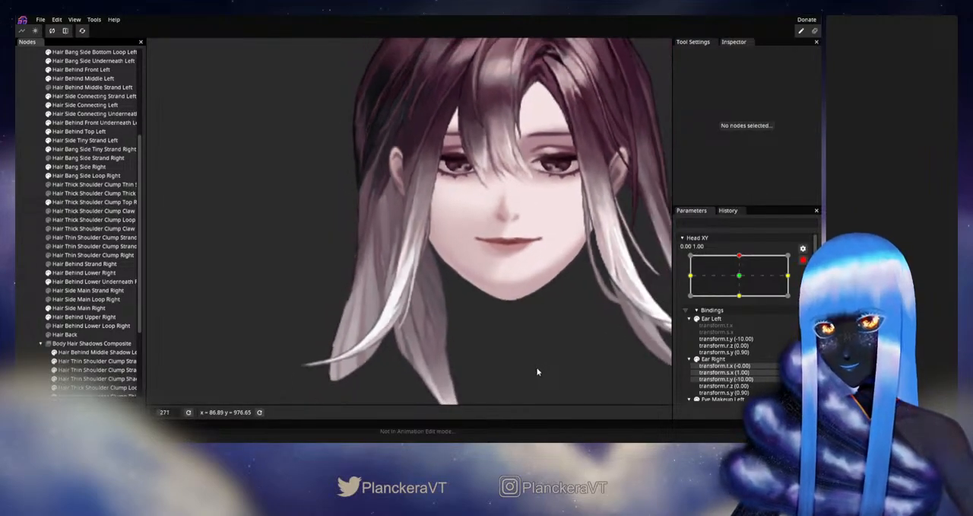
left_click_drag(520, 384, 526, 332)
left_click(803, 260)
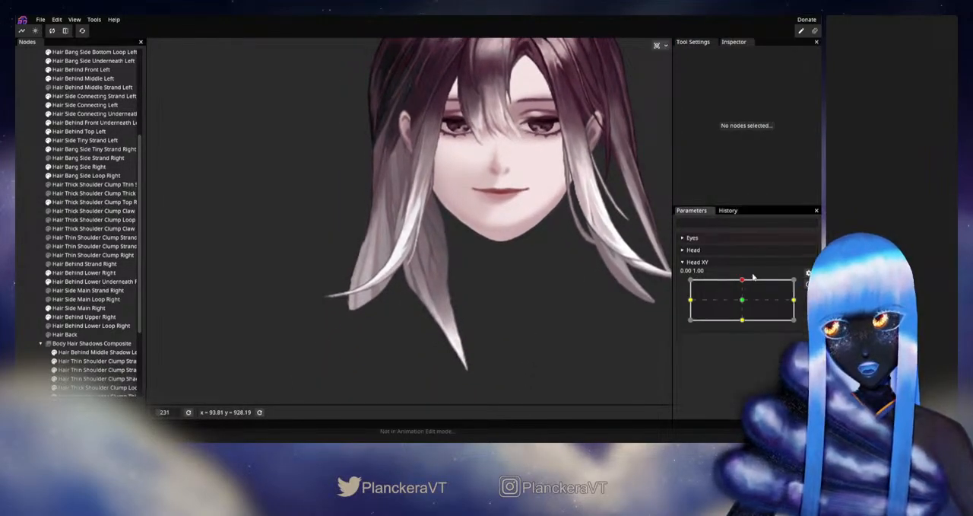
mouse_move(742, 282)
left_mouse_down()
mouse_move(743, 300)
mouse_move(747, 282)
left_mouse_up()
left_click_drag(637, 335, 642, 285)
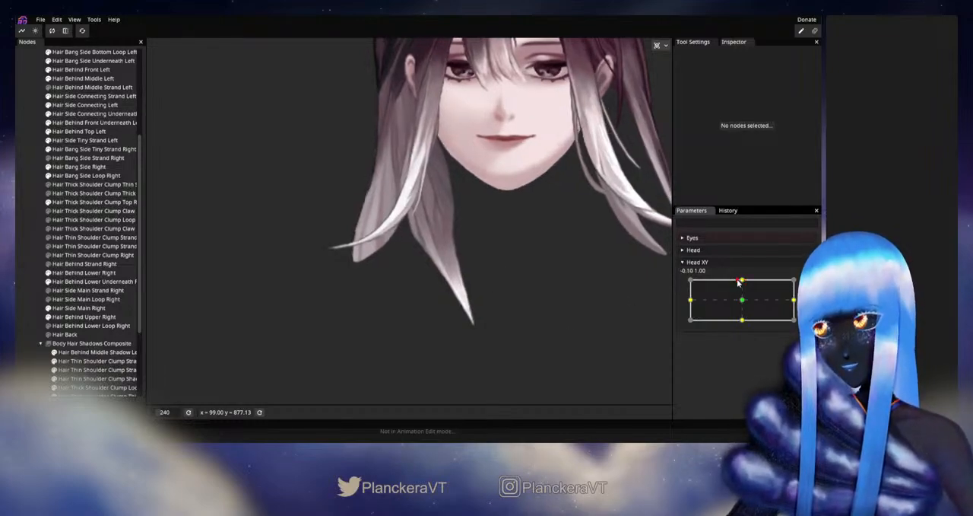
mouse_move(742, 280)
left_mouse_down()
mouse_move(743, 301)
mouse_move(744, 281)
left_mouse_up()
left_click(803, 284)
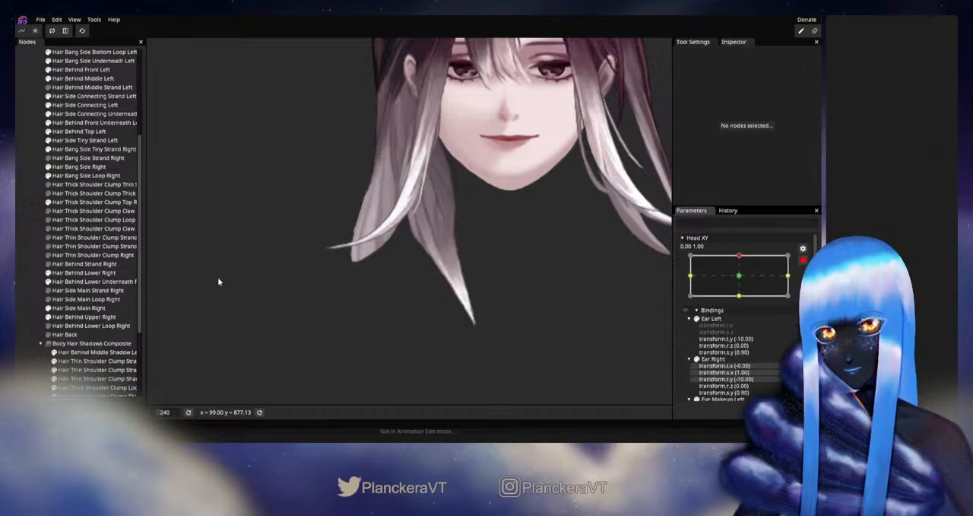
- Enlarge the Circle Brush to 48, nudge Hair Thick Shoulder Clump Top Right's lower tip slightly inward and up, then deselect
left_click(72, 202)
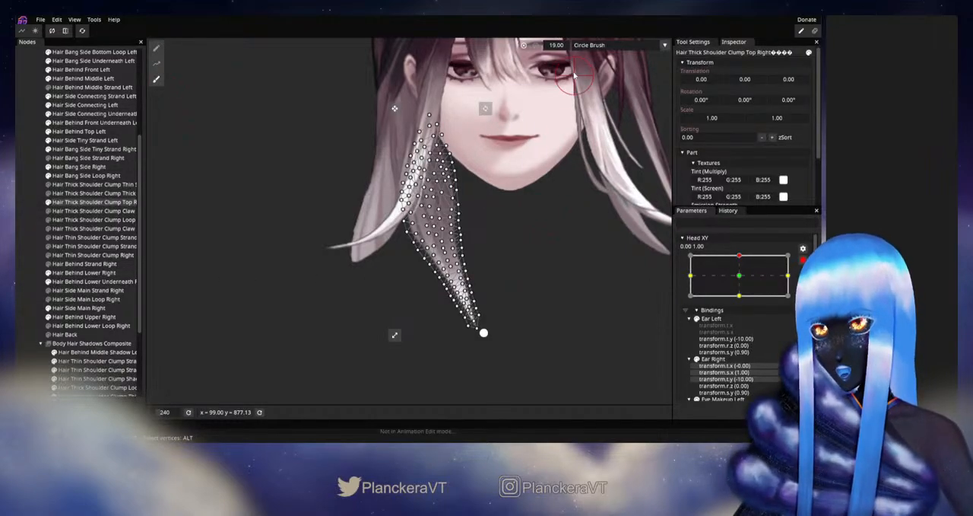
left_click_drag(546, 46, 559, 47)
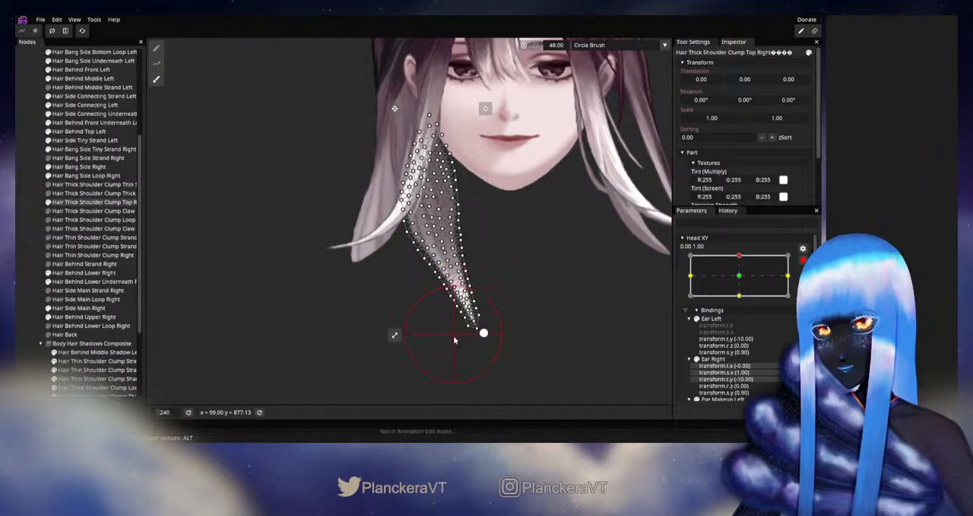
left_click_drag(460, 341, 463, 339)
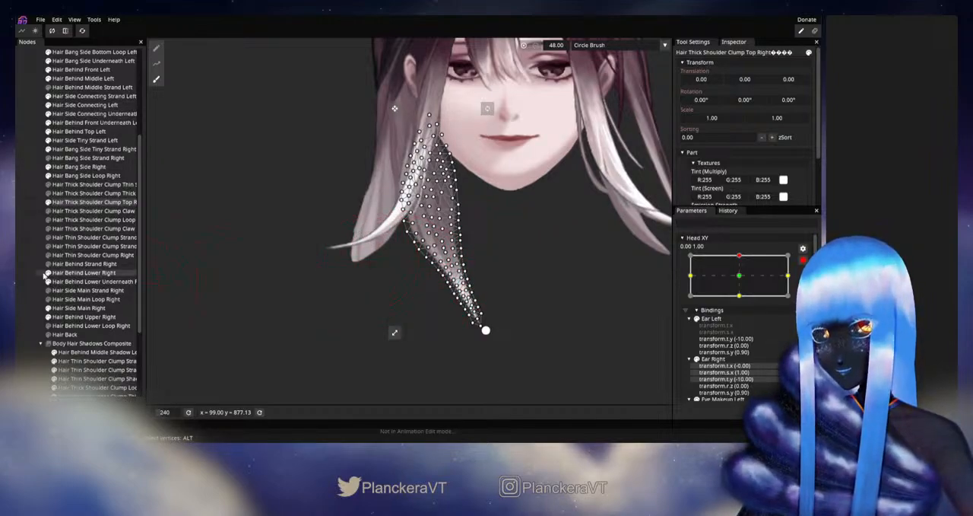
left_click(109, 263)
- Disarm Head XY, test the adjusted clump tip around the up position, and rearm the up keypoint
left_click(803, 262)
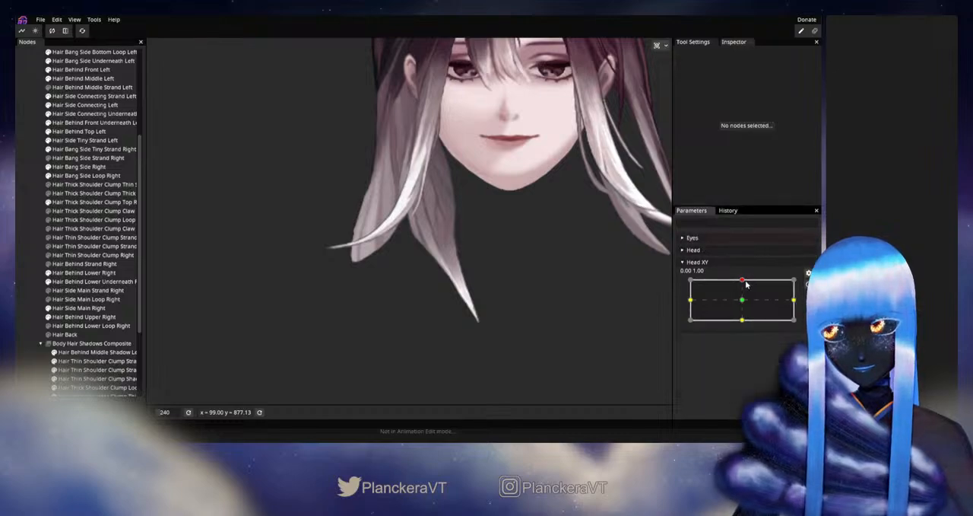
mouse_move(745, 281)
left_mouse_down()
mouse_move(742, 303)
mouse_move(743, 281)
left_mouse_up()
left_click(804, 283)
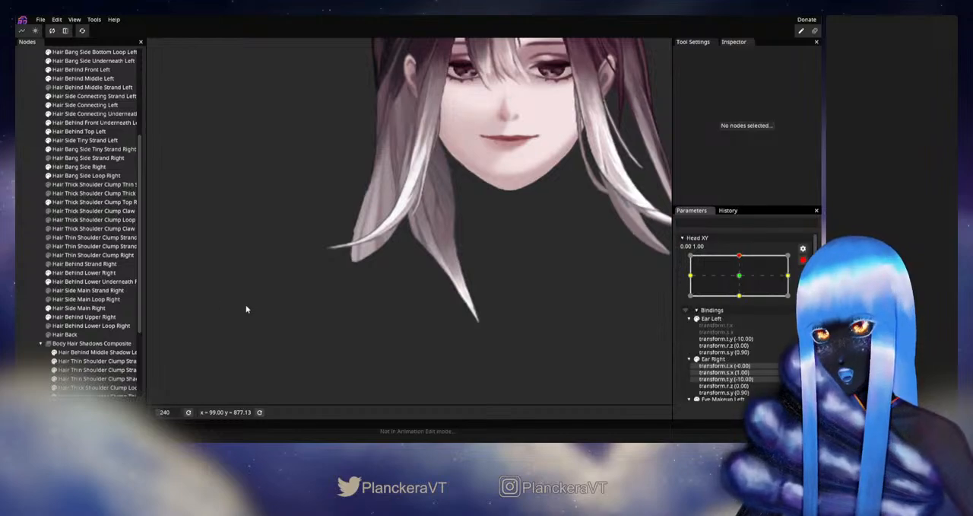
- Nudge Hair Thick Shoulder Clump Top Right's lower tip slightly outward with the size 48 Circle Brush, then deselect
left_click(74, 202)
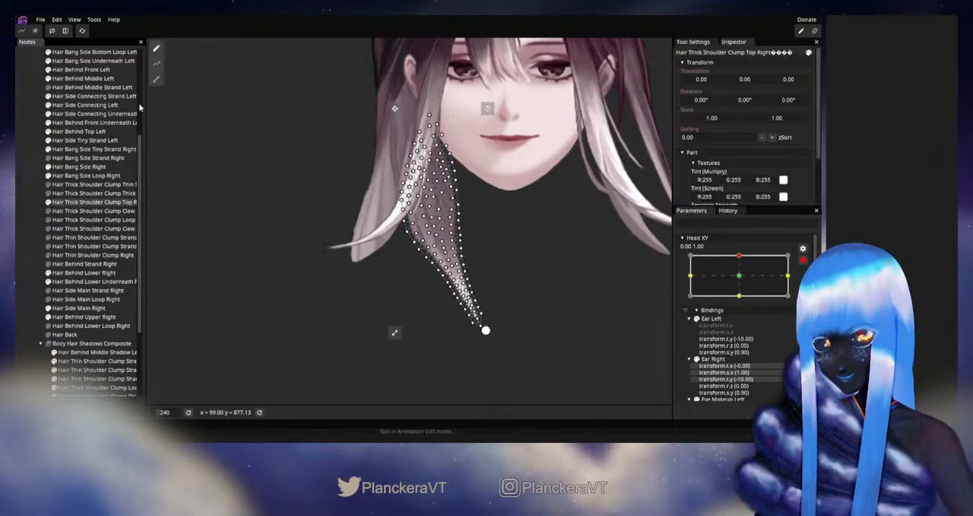
left_click(156, 79)
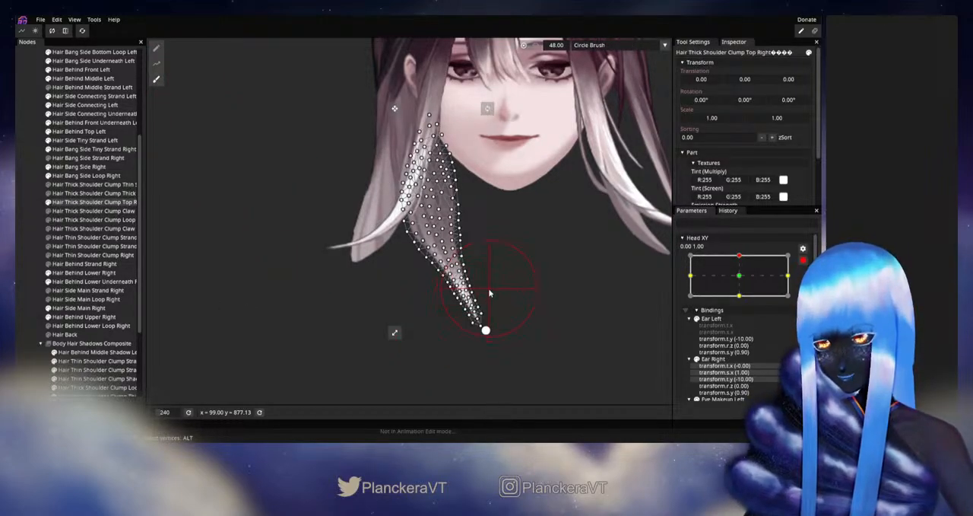
mouse_move(488, 288)
left_mouse_down()
mouse_move(514, 296)
mouse_move(552, 271)
mouse_move(470, 298)
left_mouse_up()
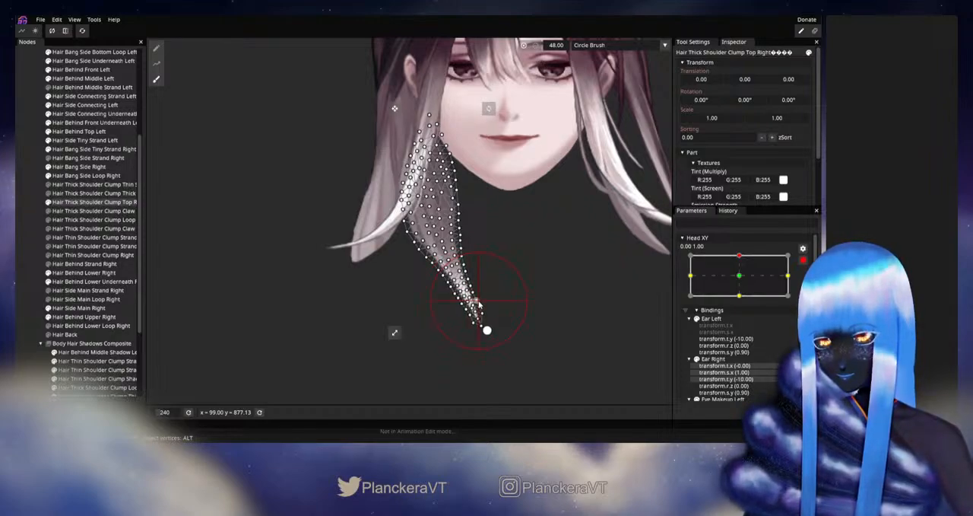
left_click(25, 257)
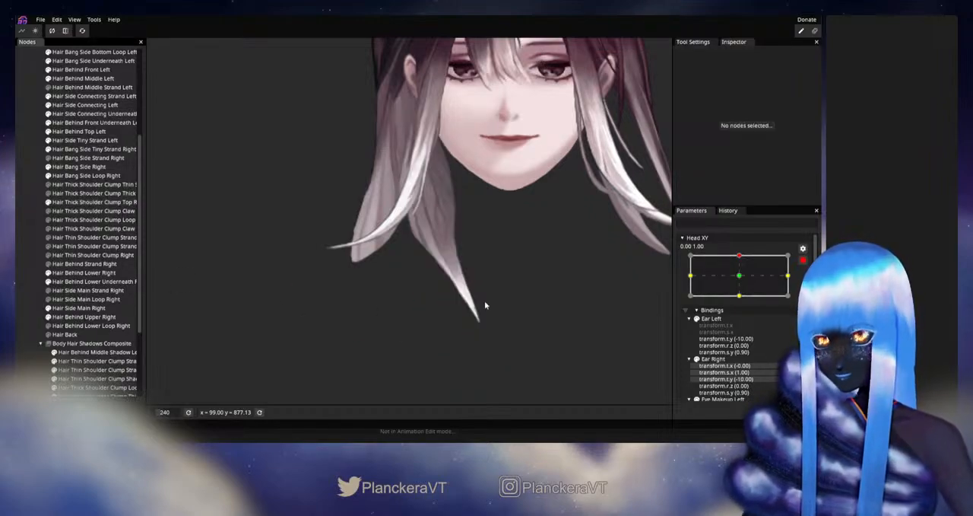
- Disarm Head XY, test the nudged tip around the up position, and rearm the up keypoint
left_click(803, 260)
mouse_move(743, 282)
left_mouse_down()
mouse_move(745, 303)
mouse_move(743, 280)
left_mouse_up()
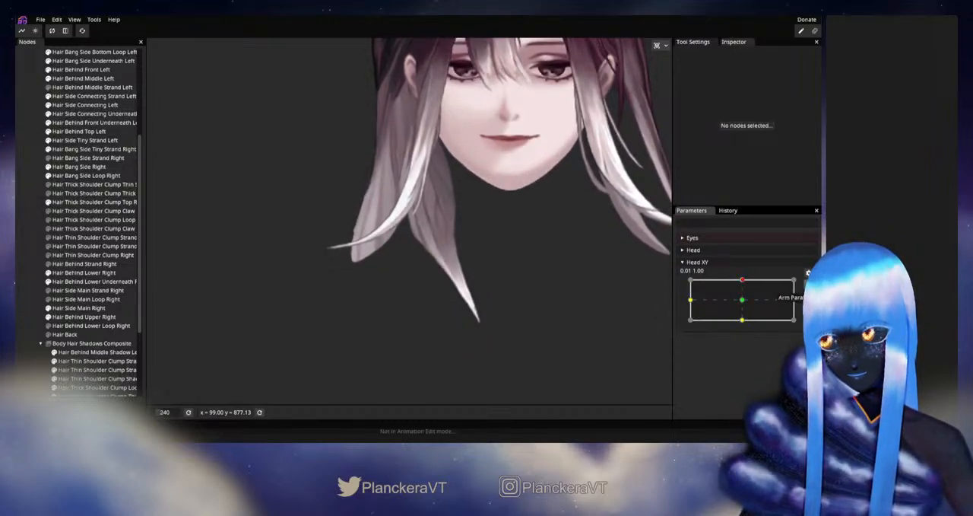
left_click(808, 284)
- Refine individual mesh vertices just above Hair Thick Shoulder Clump Top Right's lower tip, then deselect the part
scroll(428, 324, "up", 3)
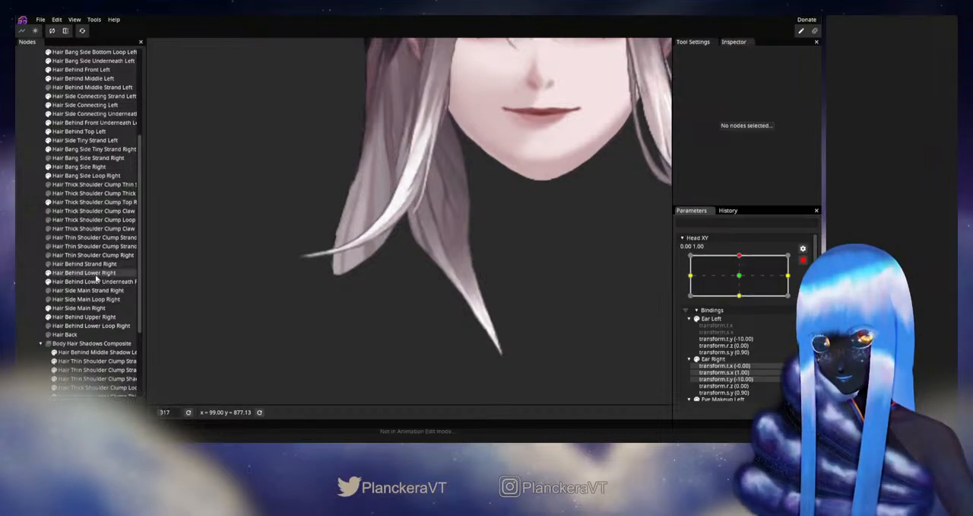
left_click(91, 201)
scroll(571, 313, "up", 3)
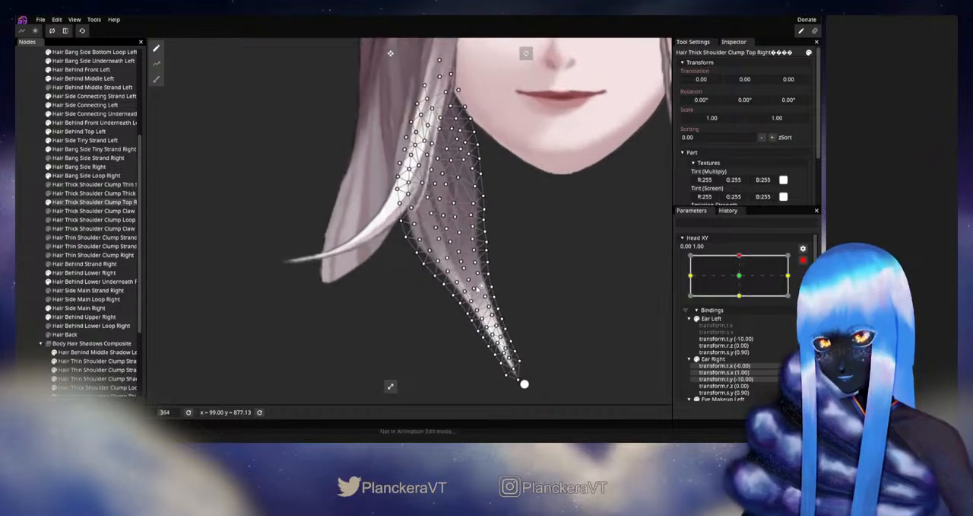
scroll(571, 313, "up", 3)
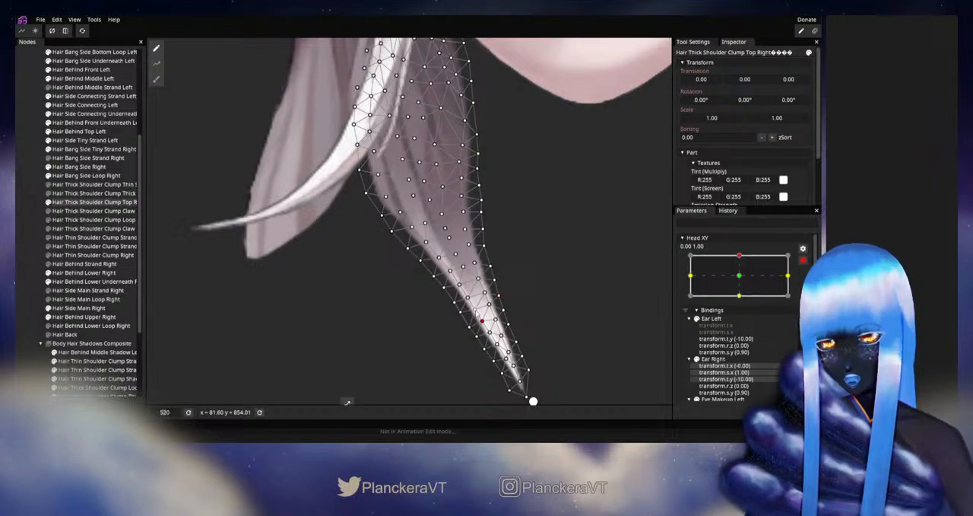
left_click(17, 254)
scroll(470, 276, "down", 3)
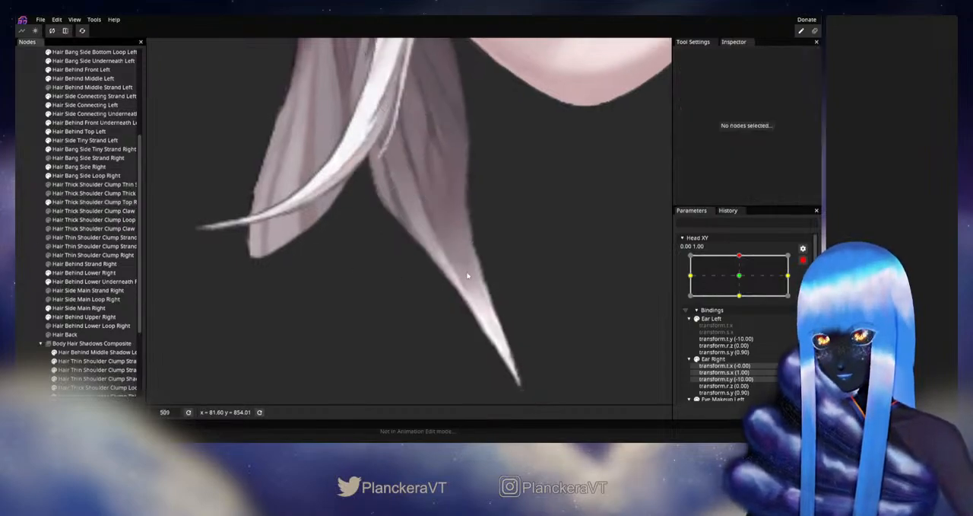
- Disarm Head XY, compare the clump's lower half between the neutral and up positions, and rearm the up keypoint
left_click_drag(438, 269, 449, 295)
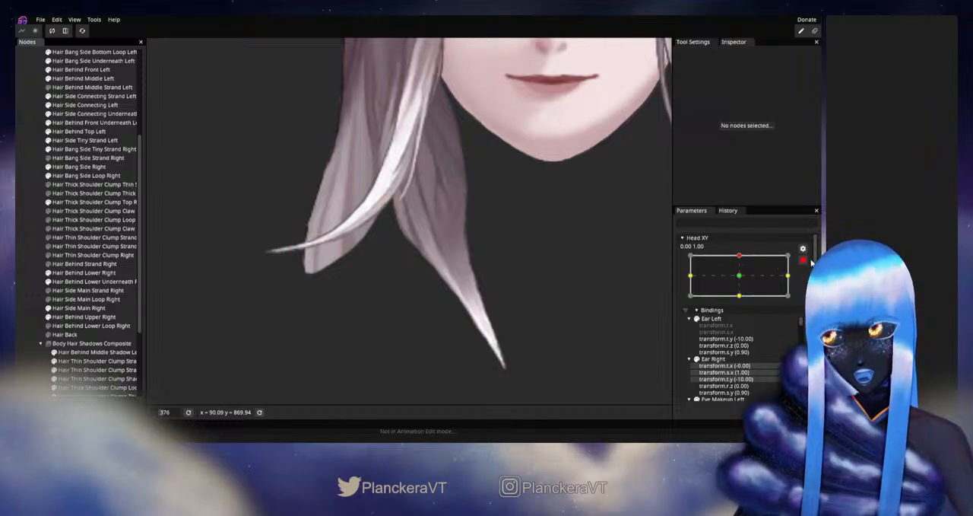
left_click(804, 260)
left_click_drag(743, 279, 735, 303)
left_click_drag(593, 319, 597, 289)
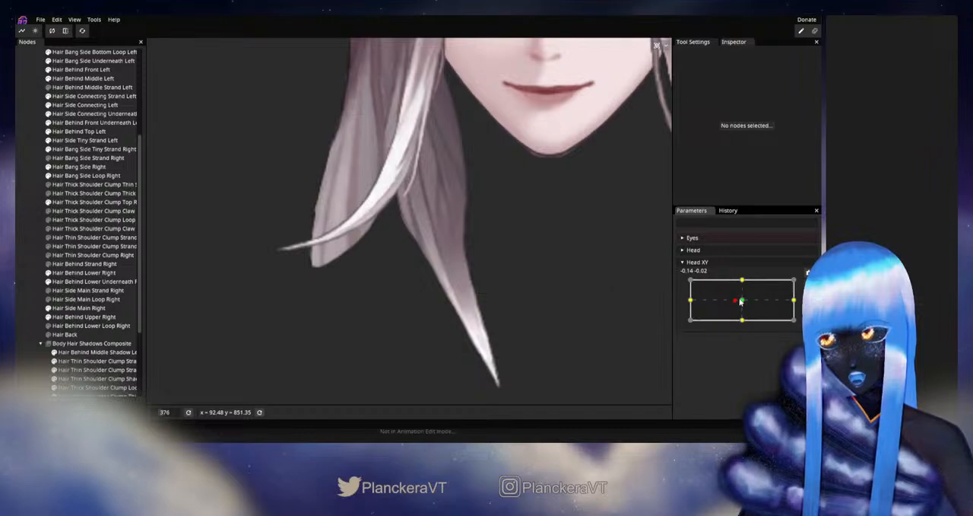
left_click_drag(742, 302, 738, 281)
left_click(807, 284)
left_click_drag(387, 279, 393, 317)
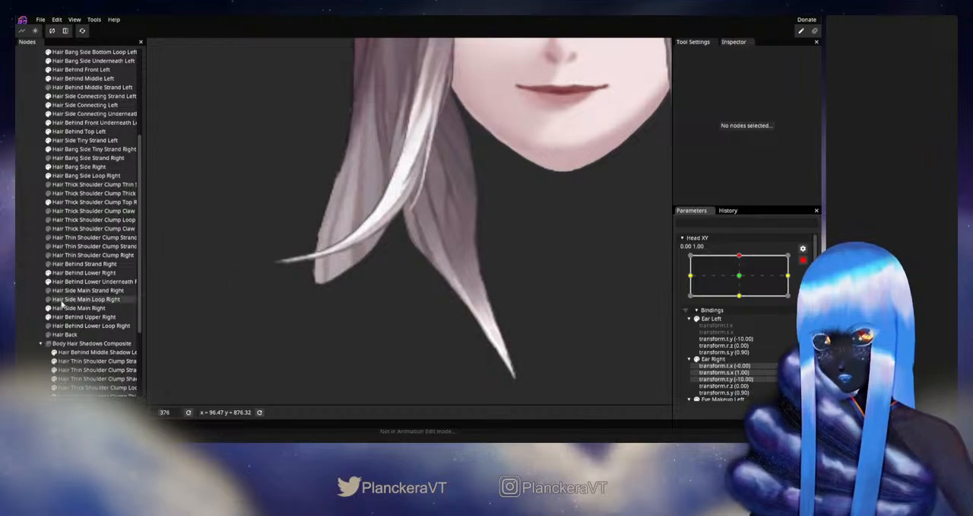
- Adjust single vertices along Hair Thick Shoulder Clump Top Right's outer lower edge, test them around the up position, and rearm the up keypoint
left_click(76, 204)
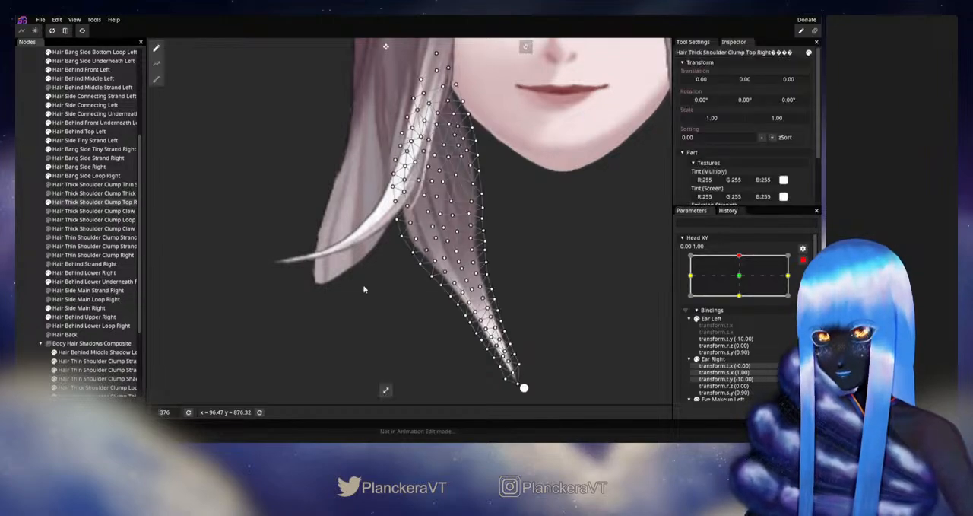
scroll(388, 249, "up", 3)
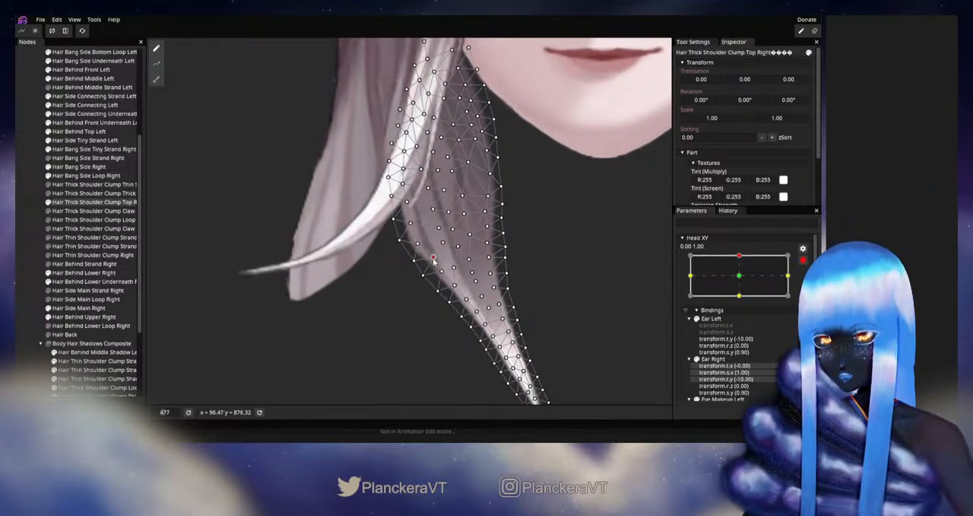
left_click_drag(440, 275, 440, 297)
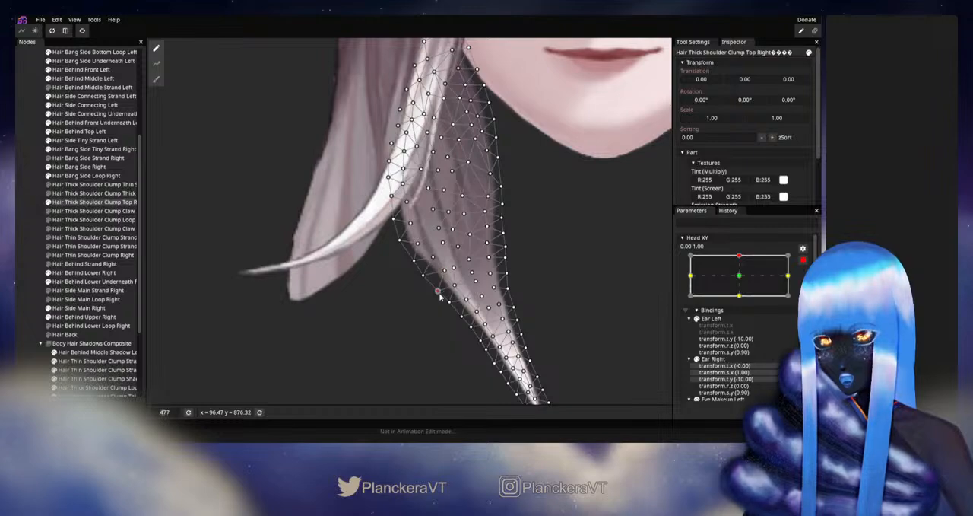
left_click(419, 246)
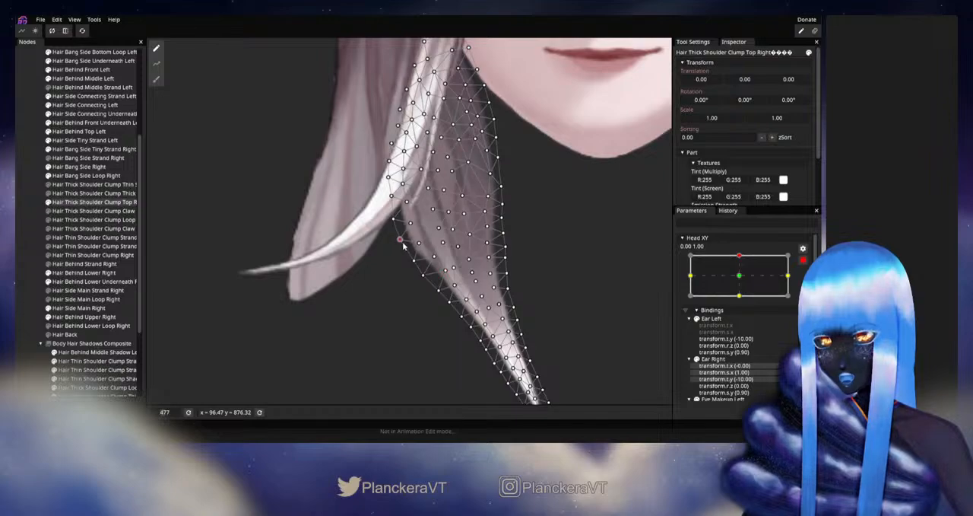
left_click(418, 243)
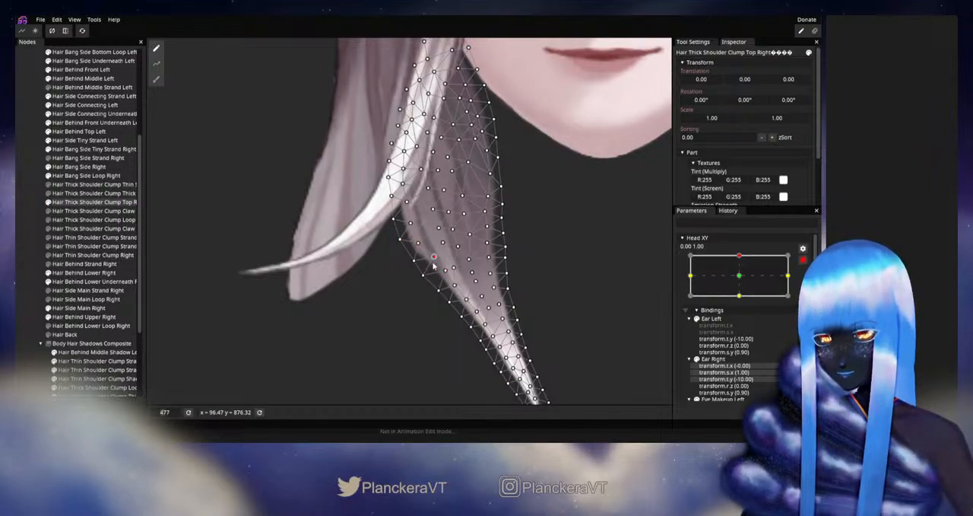
left_click(63, 279)
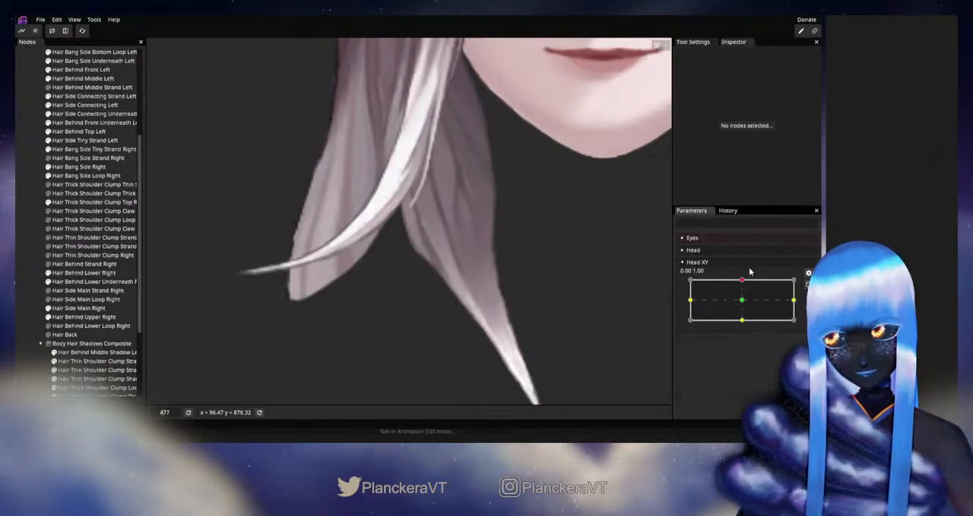
mouse_move(743, 281)
left_mouse_down()
mouse_move(743, 302)
mouse_move(742, 281)
left_mouse_up()
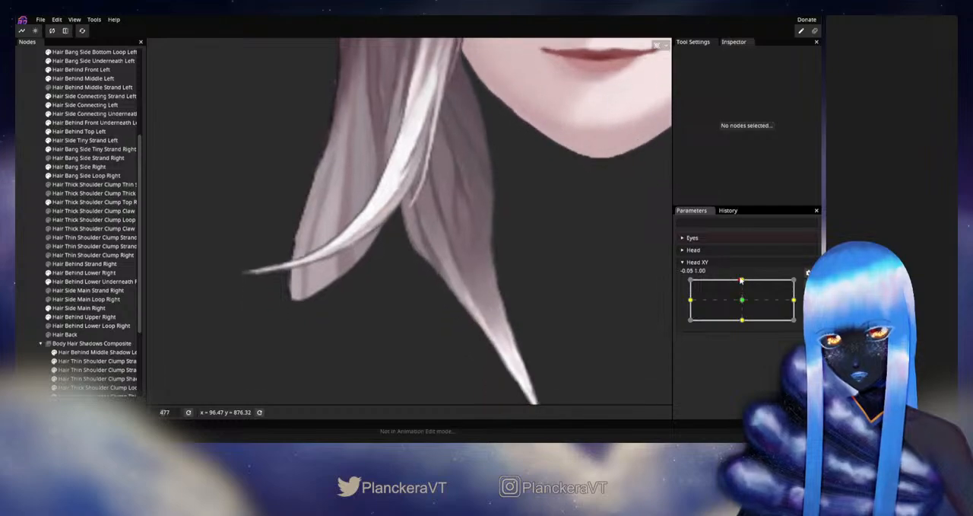
left_click(808, 285)
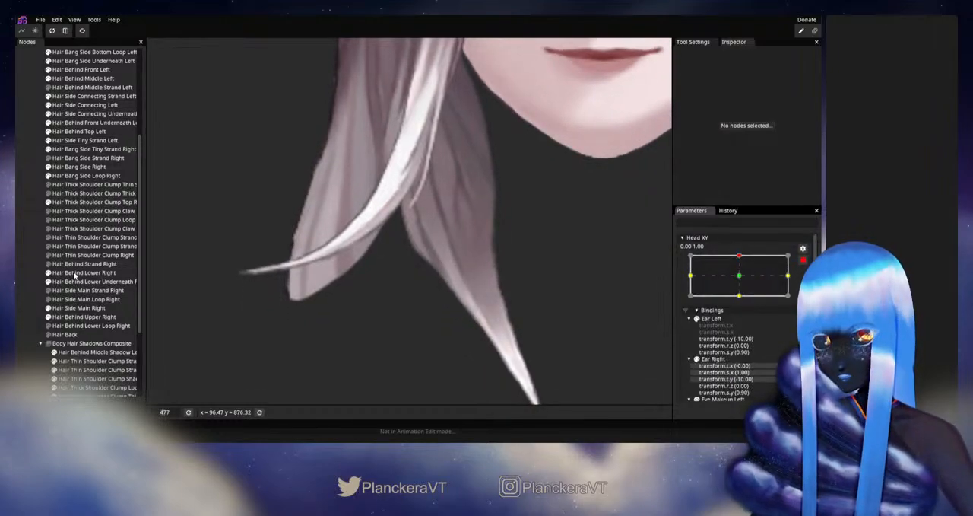
- Smooth the bend in Hair Thick Shoulder Clump Top Right's outer edge by repositioning vertices on and beside it, then deselect
left_click(67, 202)
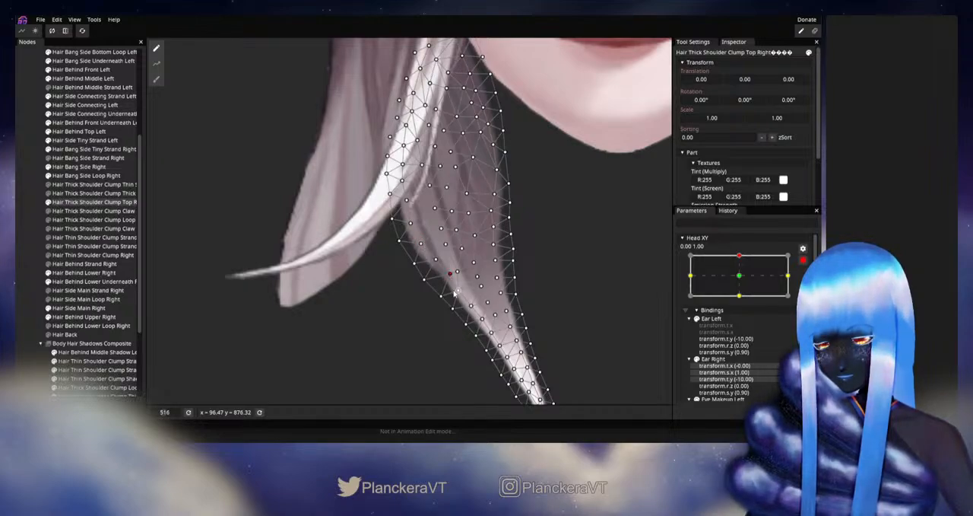
left_click(471, 305)
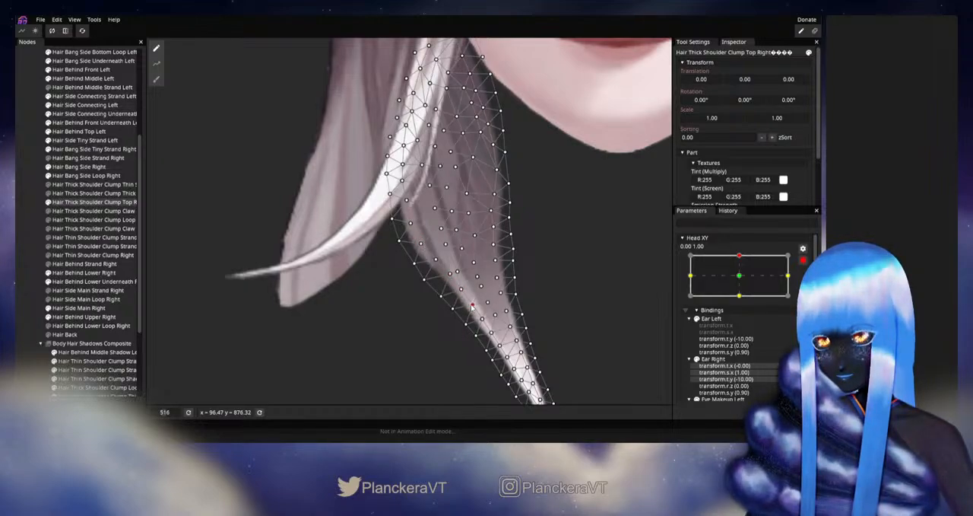
left_click(399, 241)
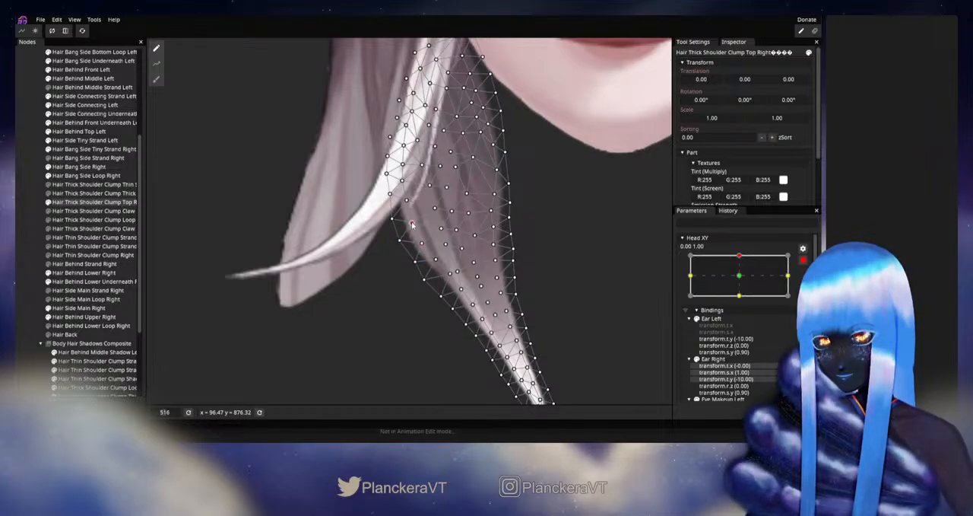
left_click(31, 234)
- Disarm Head XY, check the clump's outer bend on both sides of the up position, and rearm the up keypoint
scroll(485, 307, "down", 5)
scroll(485, 307, "down", 1)
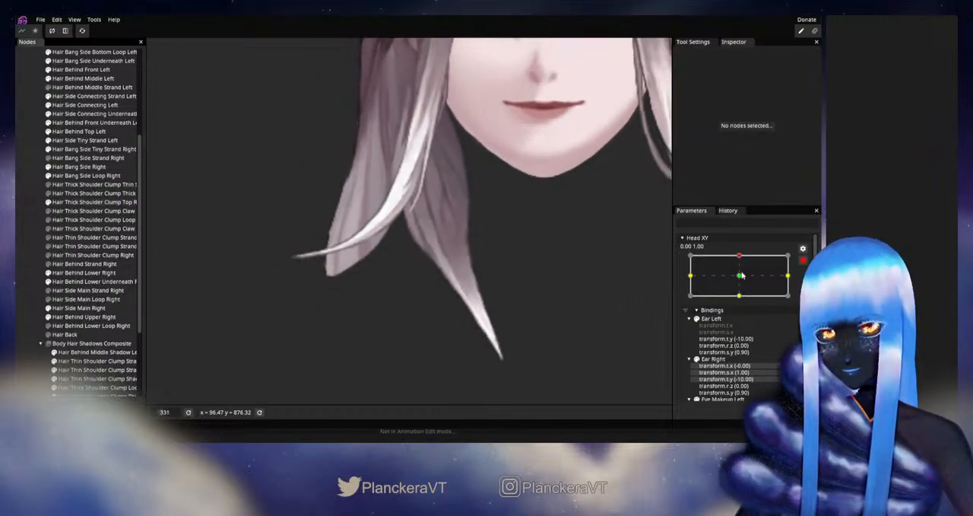
scroll(745, 283, "up", 1)
mouse_move(743, 282)
left_mouse_down()
mouse_move(744, 301)
mouse_move(750, 281)
left_mouse_up()
left_click(808, 283)
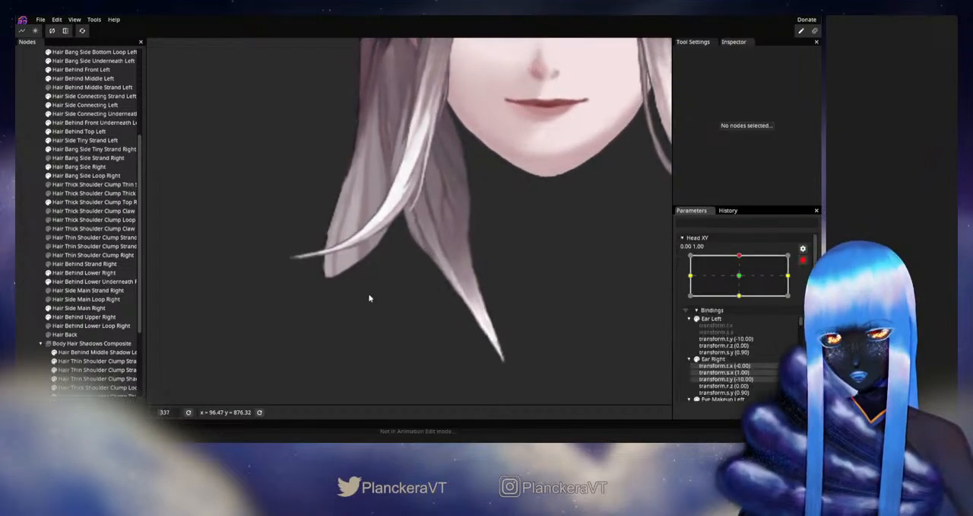
- Fine-tune the interior vertices along the light streak in Hair Thick Shoulder Clump Top Right's lower half, then deselect
scroll(414, 297, "up", 5)
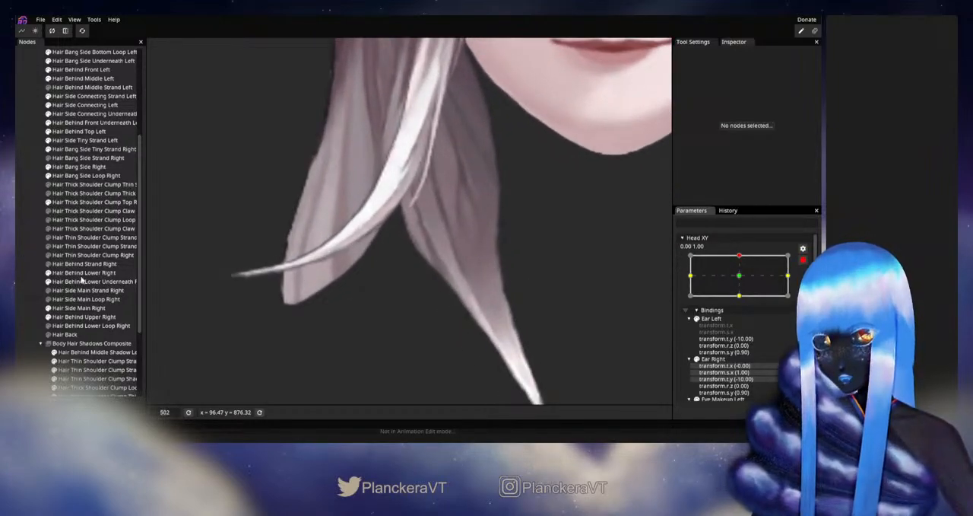
left_click(92, 202)
scroll(454, 283, "up", 2)
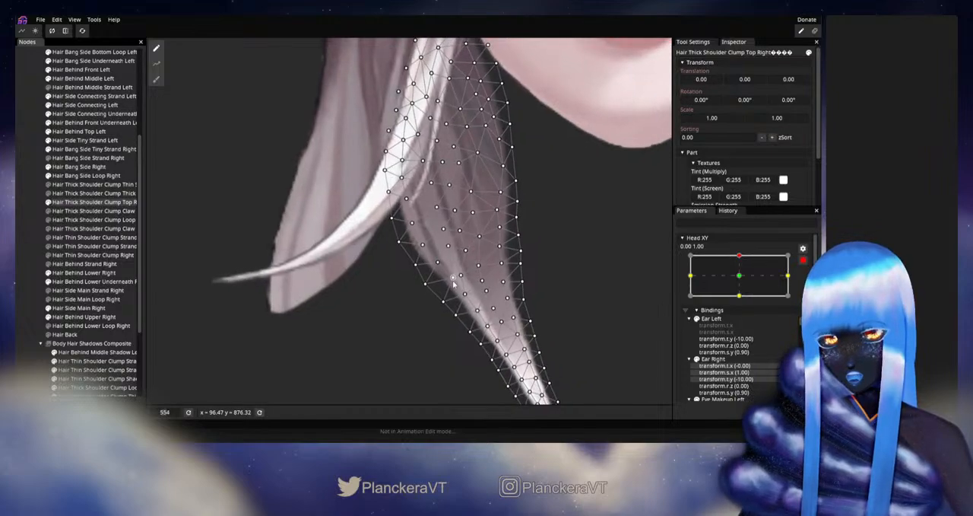
left_click(454, 280)
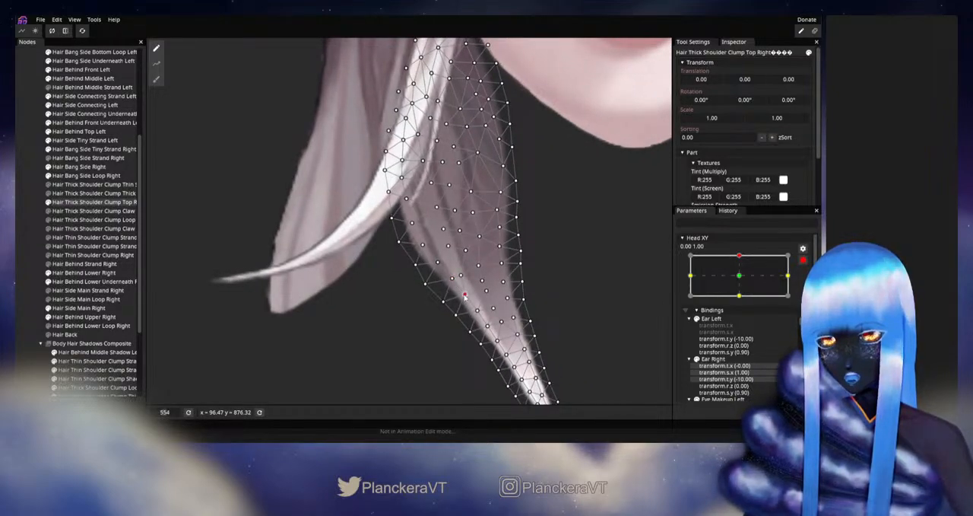
left_click(28, 279)
- Disarm Head XY, examine the clump's lower contour with small head movements around the up position, and rearm the up keypoint
scroll(437, 276, "down", 3)
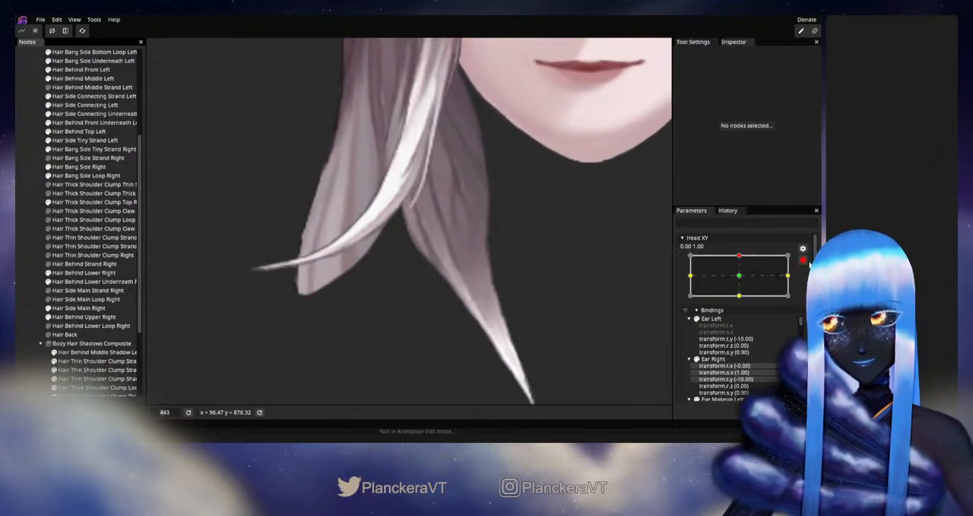
left_click(803, 259)
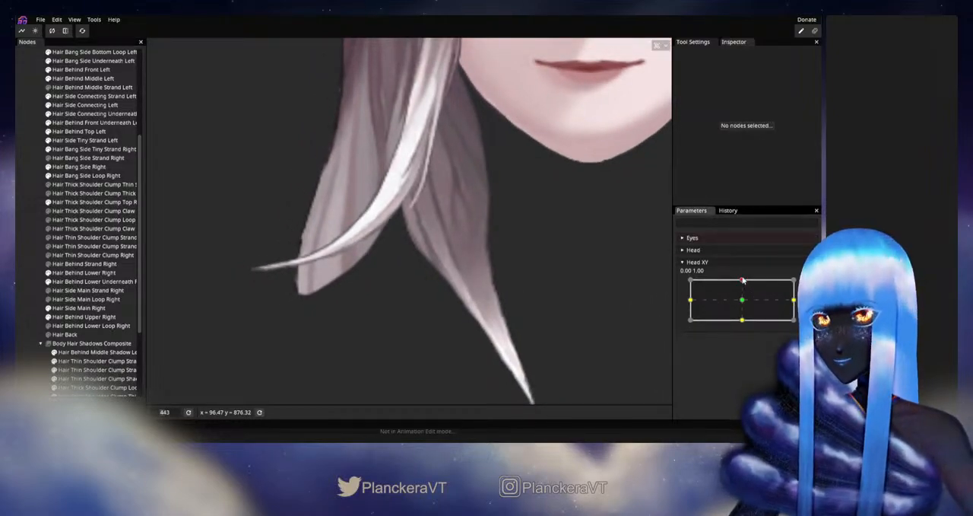
left_click_drag(743, 280, 742, 280)
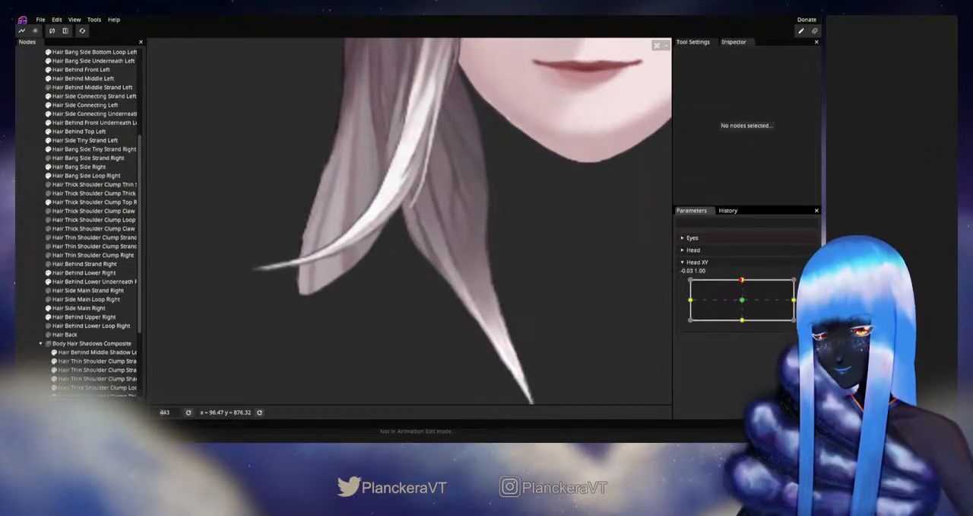
mouse_move(741, 289)
left_mouse_down()
mouse_move(743, 302)
mouse_move(743, 281)
left_mouse_up()
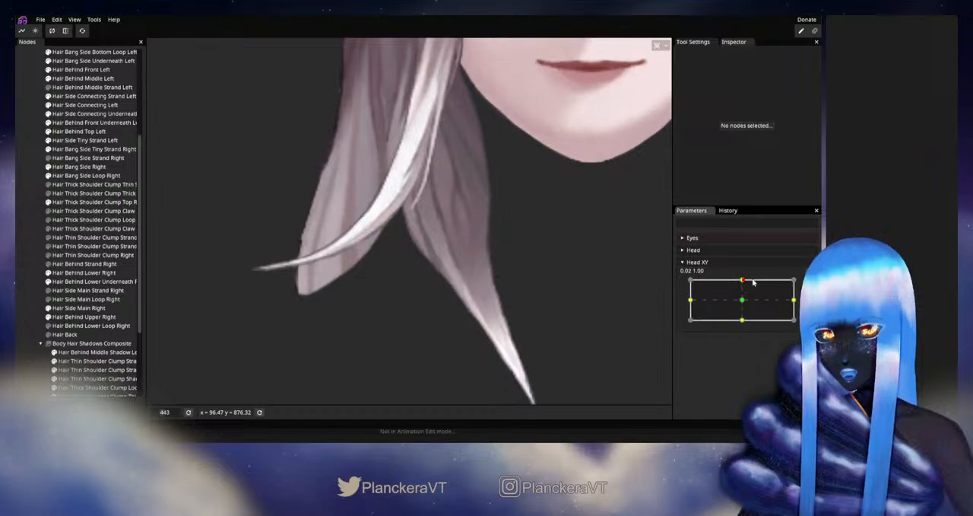
left_click(807, 284)
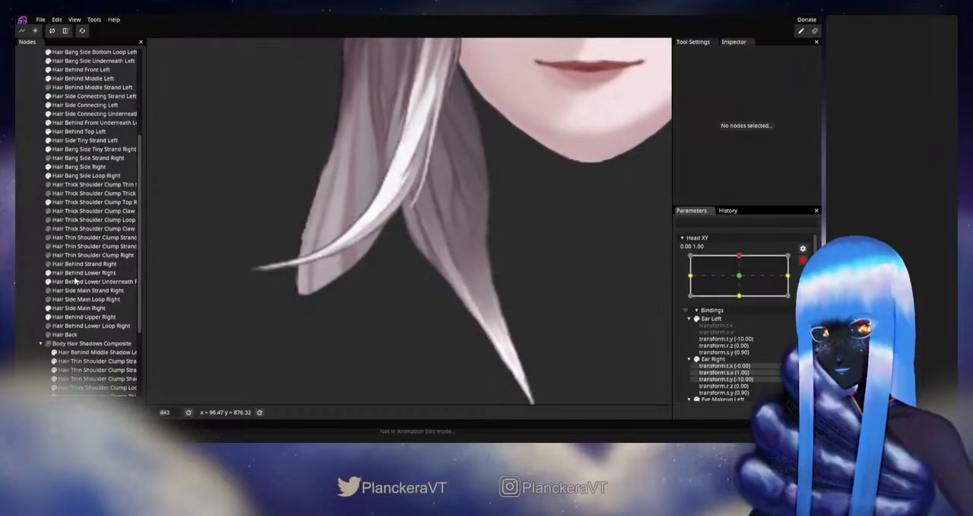
- Adjust the interior vertices beside Hair Thick Shoulder Clump Top Right's lower outer edge to smooth its curve, then deselect the mesh
left_click(91, 201)
scroll(415, 222, "up", 2)
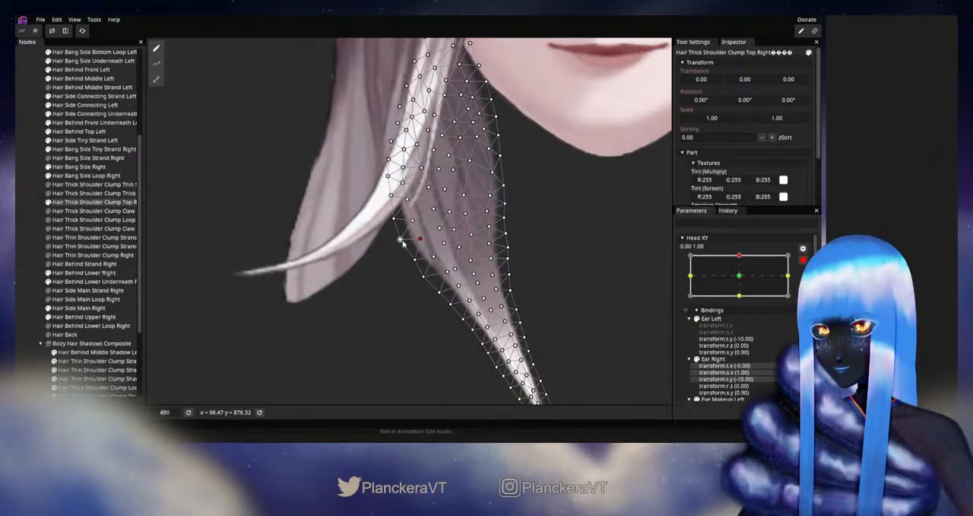
left_click(452, 271)
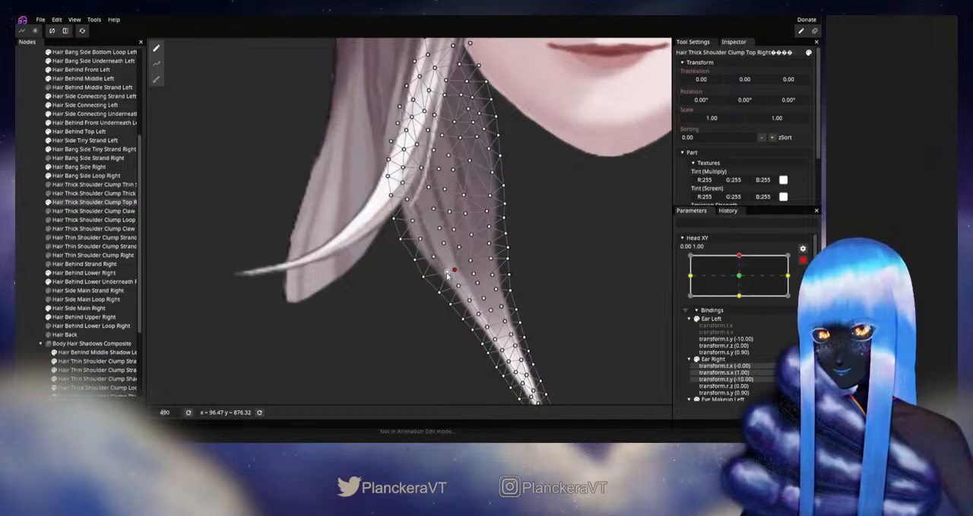
left_click(446, 274)
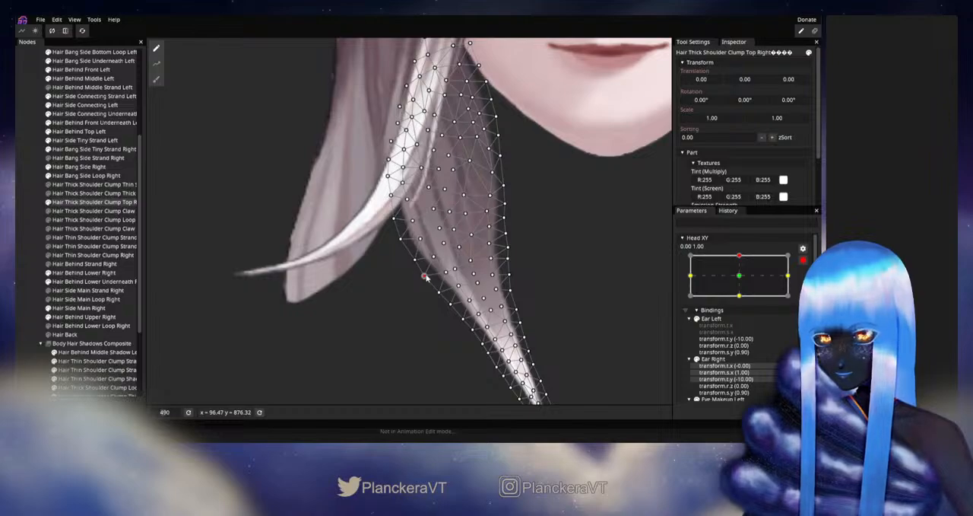
left_click(22, 274)
- Disarm Head XY, check the clump's lower curve with slight sideways head movement at the up position, and rearm the up keypoint
scroll(491, 303, "down", 4)
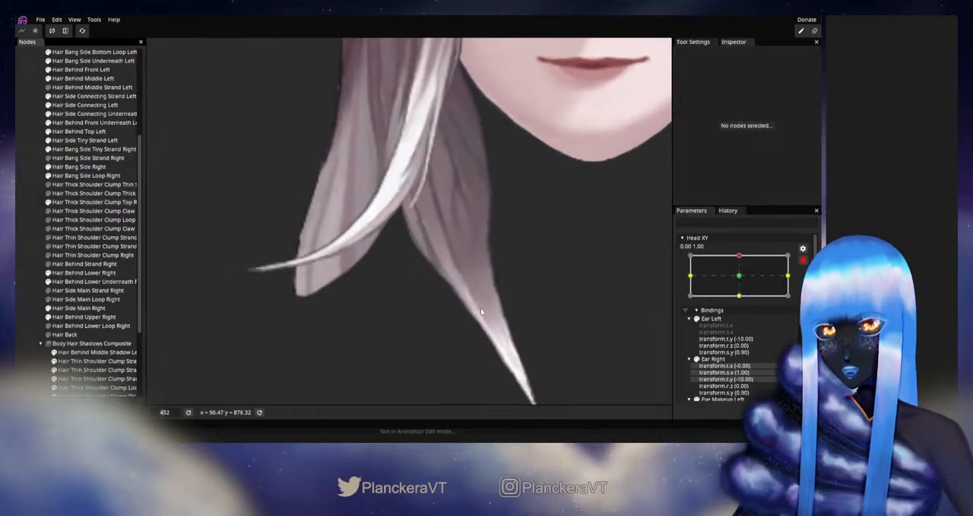
left_click(805, 261)
mouse_move(743, 281)
left_mouse_down()
mouse_move(743, 302)
mouse_move(740, 281)
left_mouse_up()
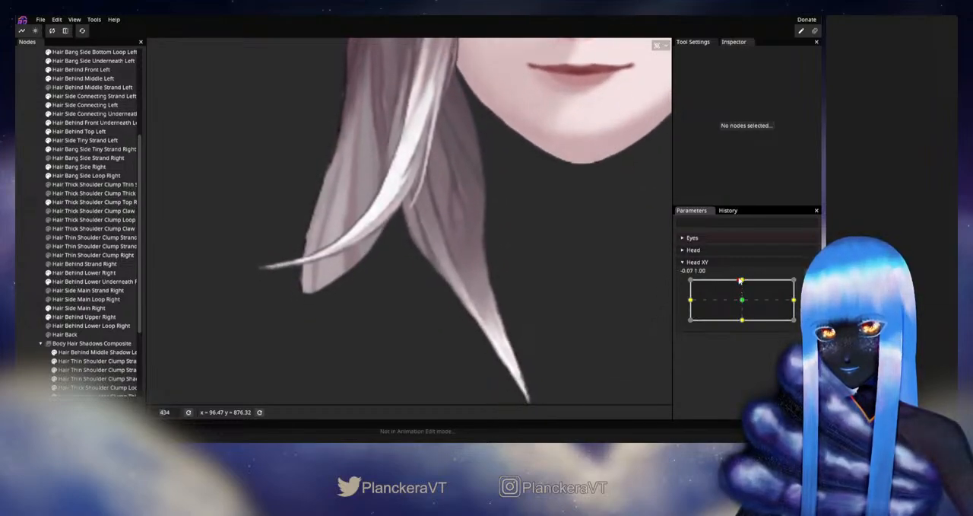
left_click(798, 283)
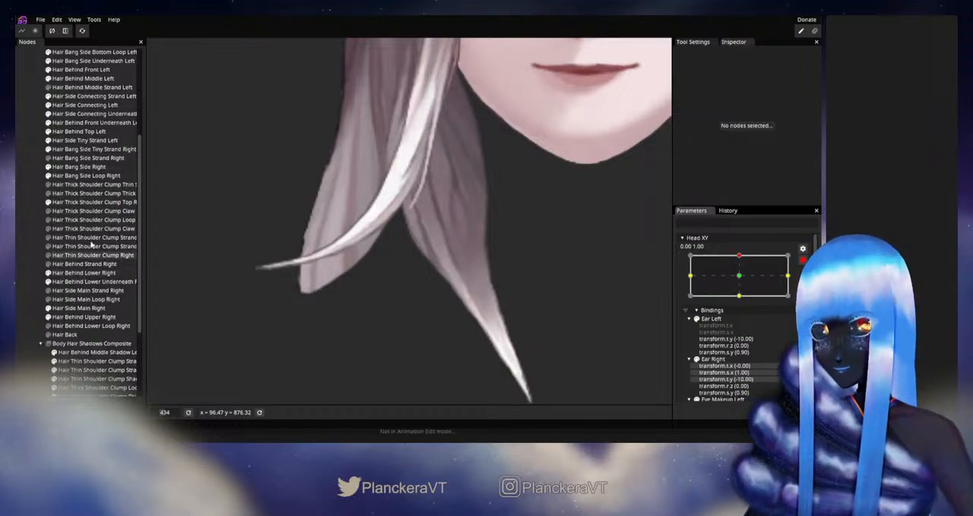
- Fine-tune the vertices along the light streak toward the tip of Hair Thick Shoulder Clump Top Right
left_click(91, 201)
scroll(409, 307, "up", 3)
left_click_drag(411, 306, 445, 270)
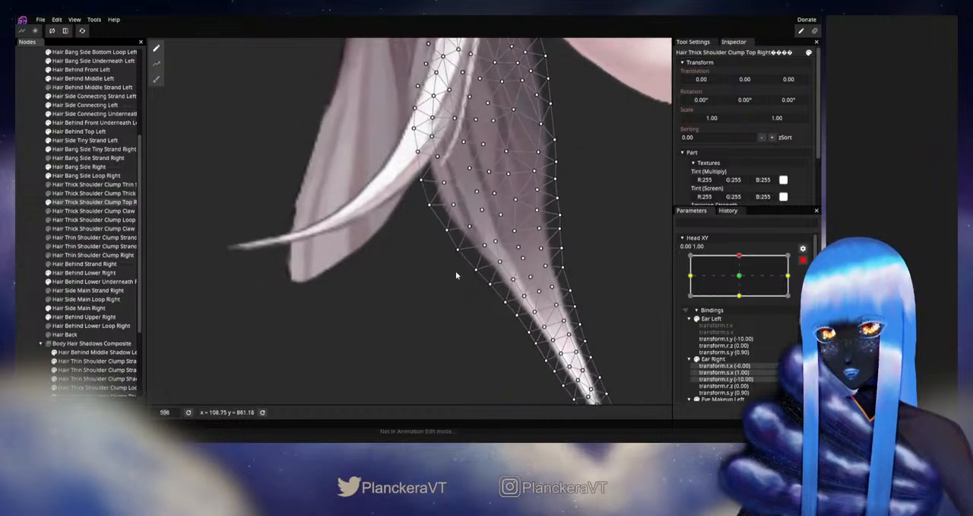
left_click(484, 246)
left_click(498, 262)
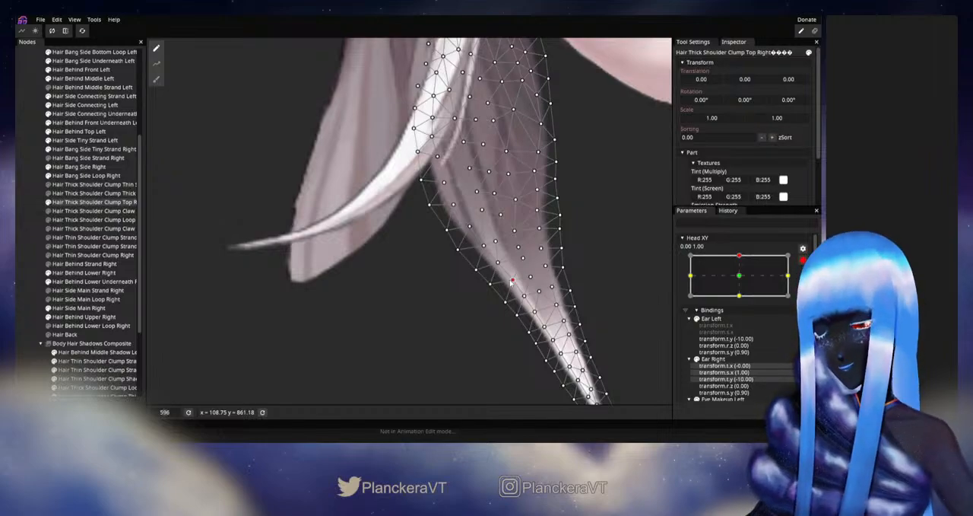
scroll(431, 308, "up", 1)
scroll(447, 287, "up", 1)
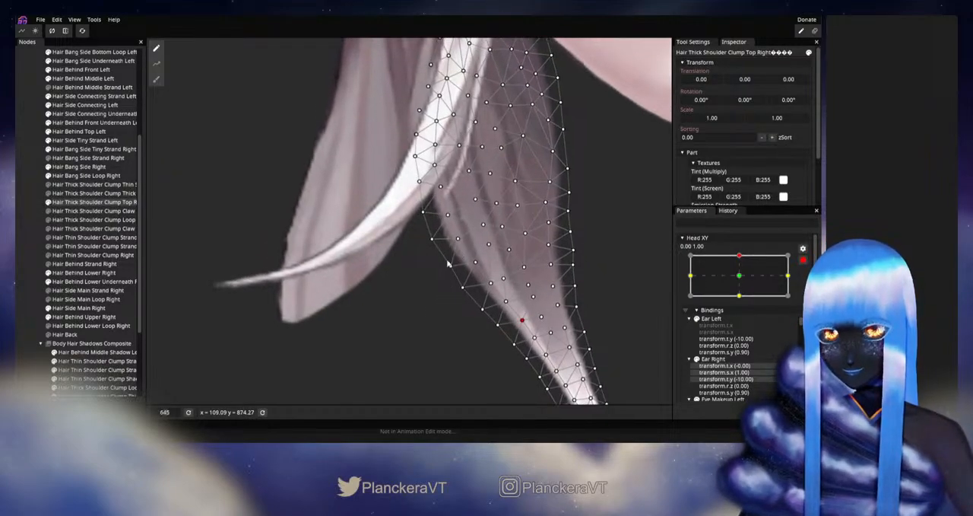
- Reposition the clump's outer-edge and interior vertices just below the crossing light strand, then deselect the mesh
left_click(438, 241)
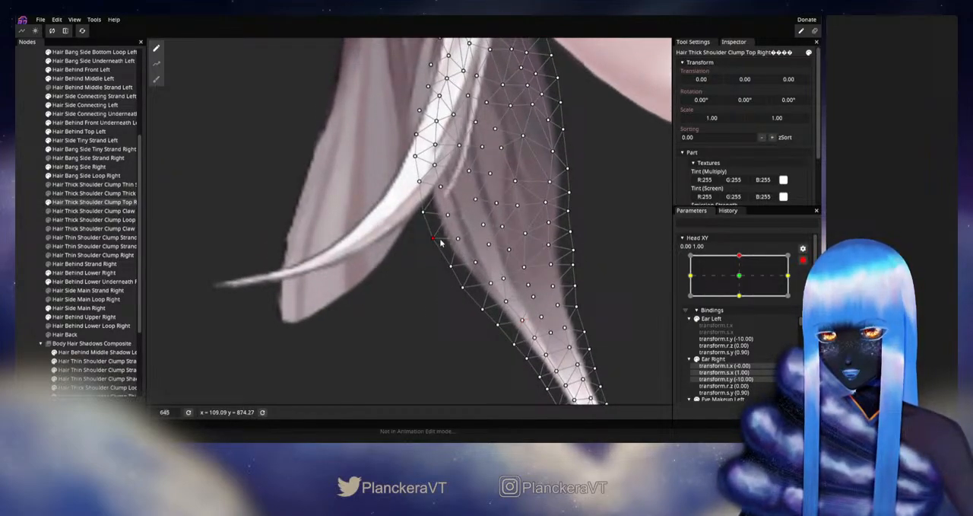
left_click(479, 226)
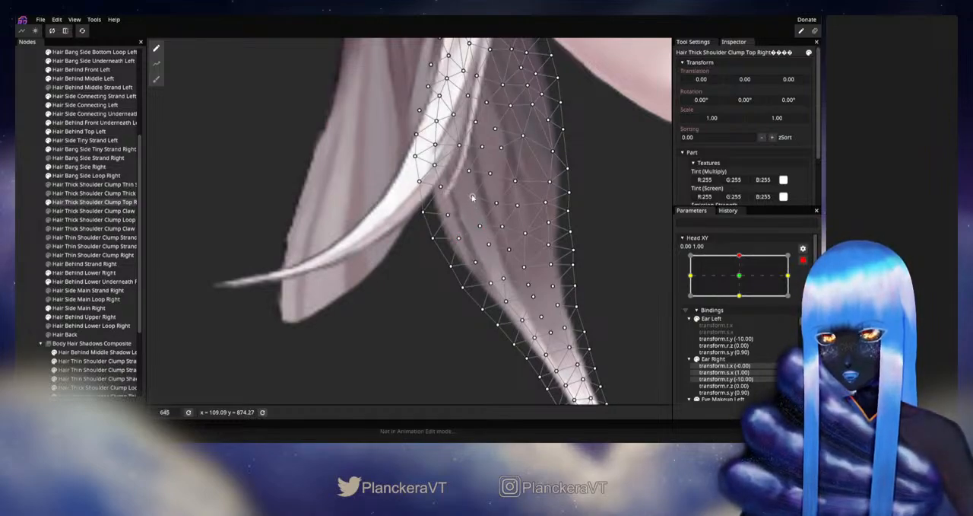
left_click(472, 197)
left_click(438, 188)
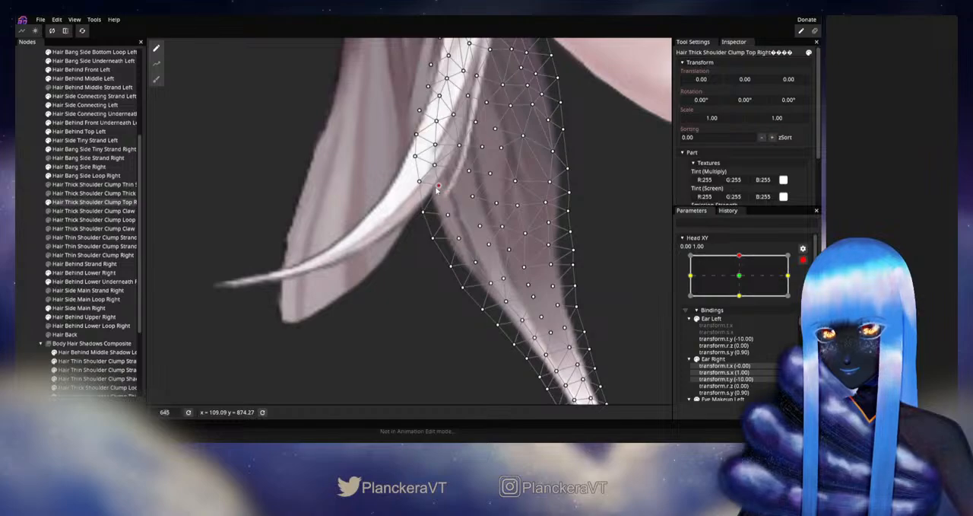
left_click_drag(472, 176, 472, 213)
left_click(469, 210)
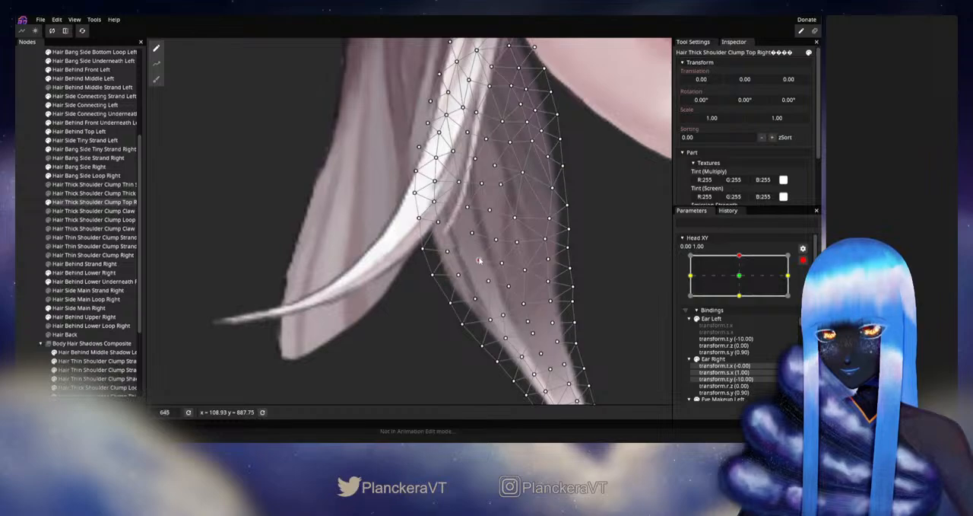
left_click(21, 235)
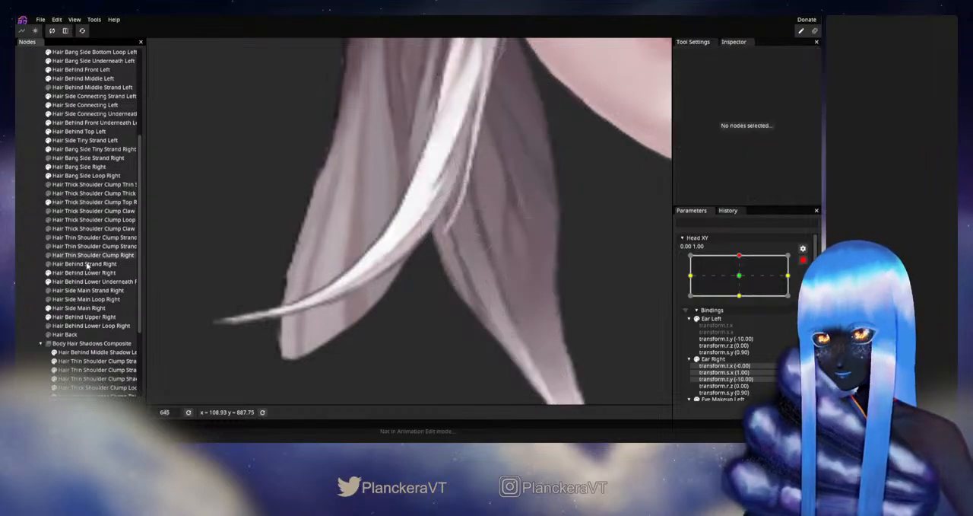
- Disarm Head XY, check the reshaped area below the crossing strand around the up position, and rearm the up keypoint
scroll(521, 303, "down", 6)
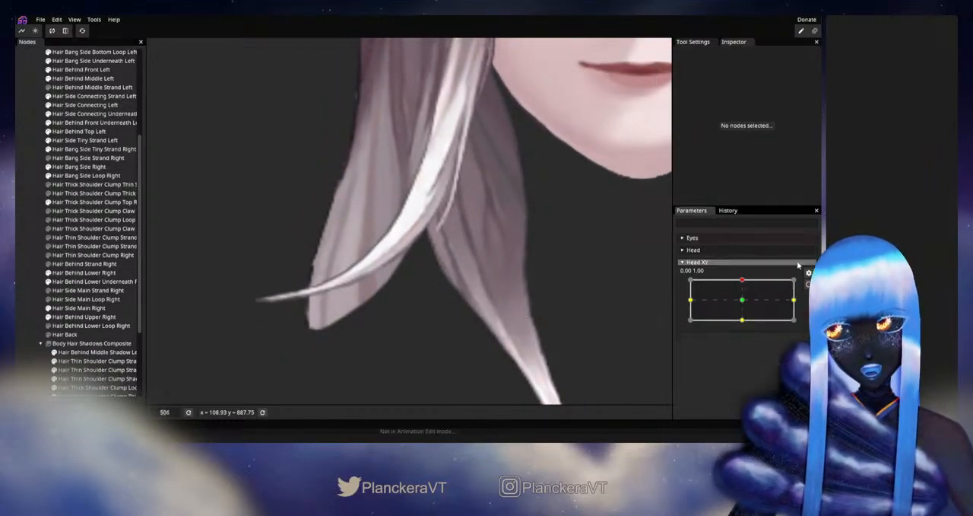
mouse_move(743, 280)
left_mouse_down()
mouse_move(745, 306)
mouse_move(747, 276)
left_mouse_up()
left_click(807, 285)
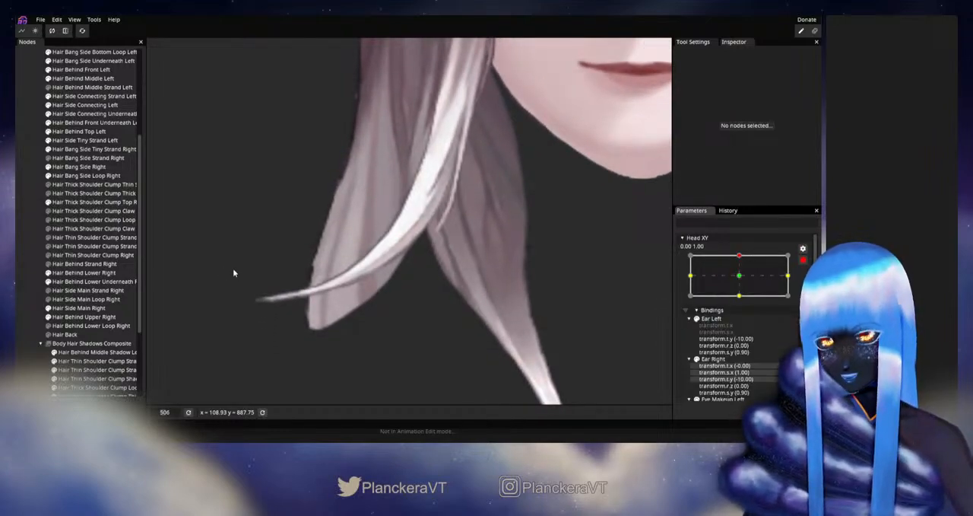
- Refine the vertices just inside Hair Thick Shoulder Clump Top Right's outer bend, then deselect the mesh
left_click(76, 202)
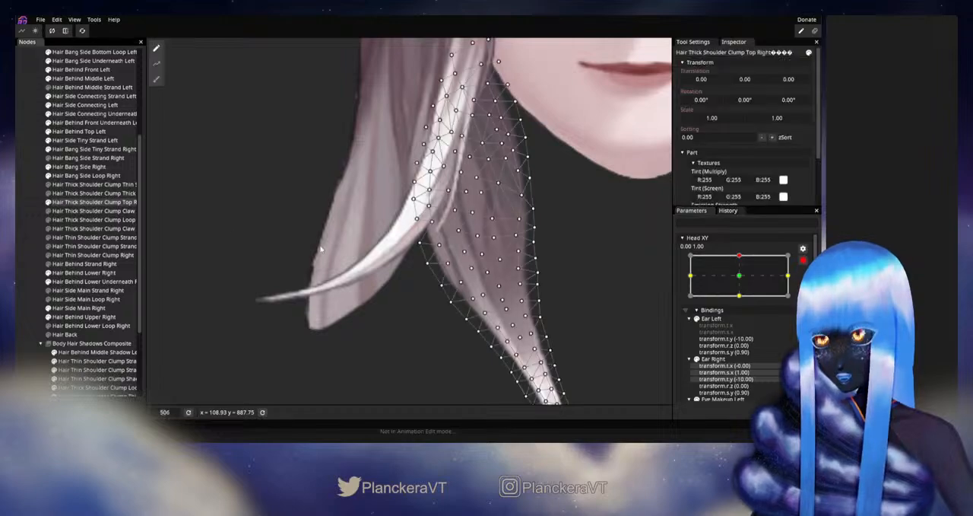
scroll(446, 255, "up", 2)
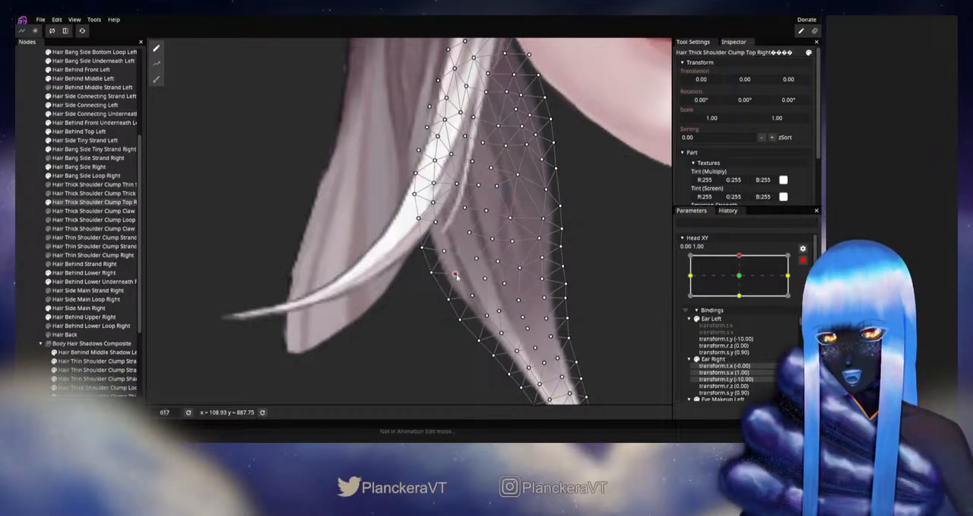
left_click(34, 223)
- Disarm Head XY, examine the clump's outer bend with small head movements around the up position, and rearm the up keypoint
scroll(501, 311, "down", 4)
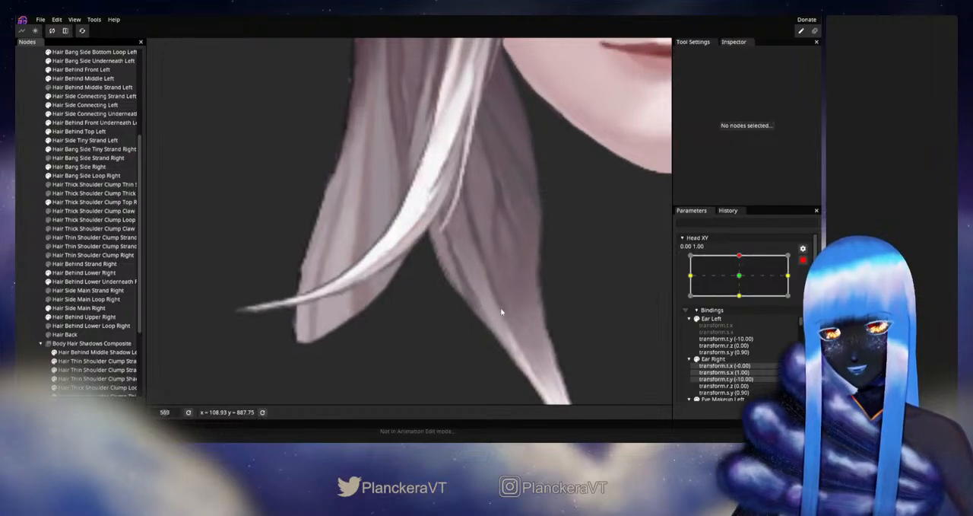
left_click(804, 259)
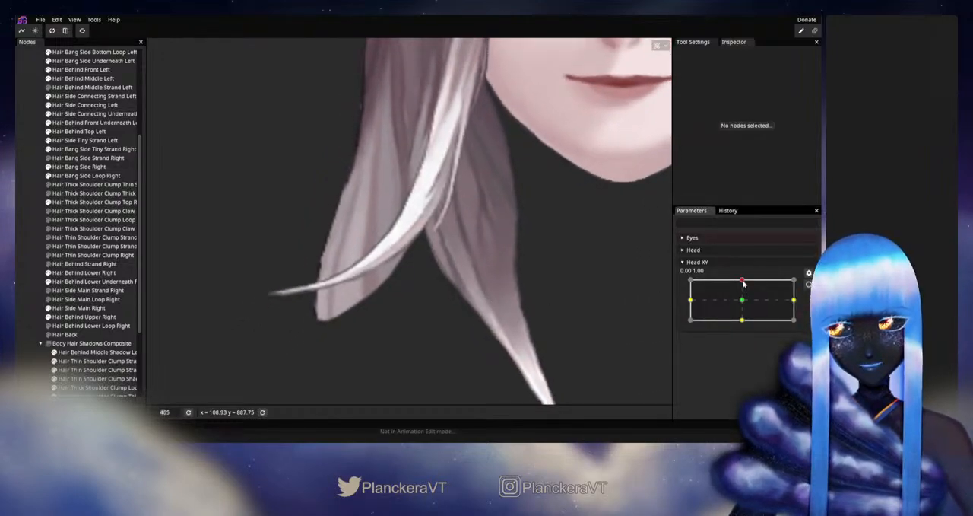
mouse_move(743, 283)
left_mouse_down()
mouse_move(741, 303)
mouse_move(744, 280)
left_mouse_up()
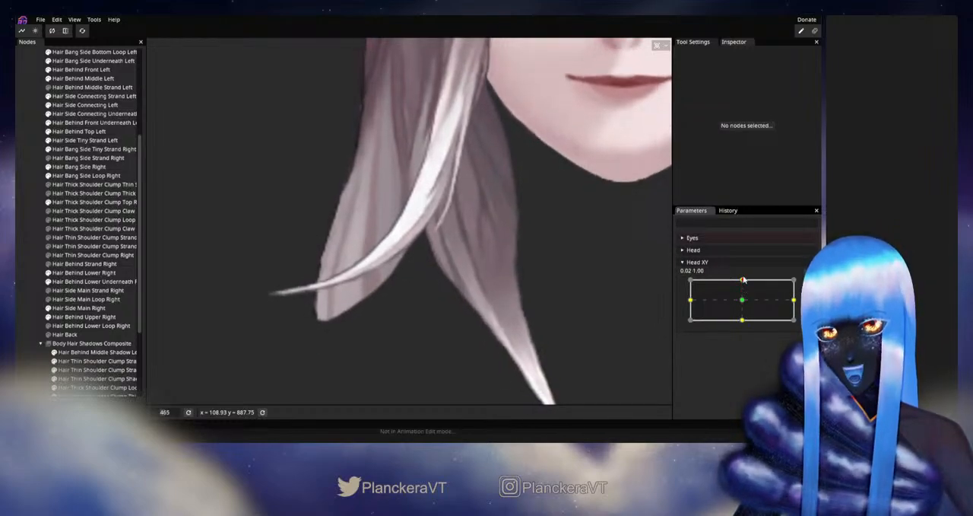
left_click(808, 273)
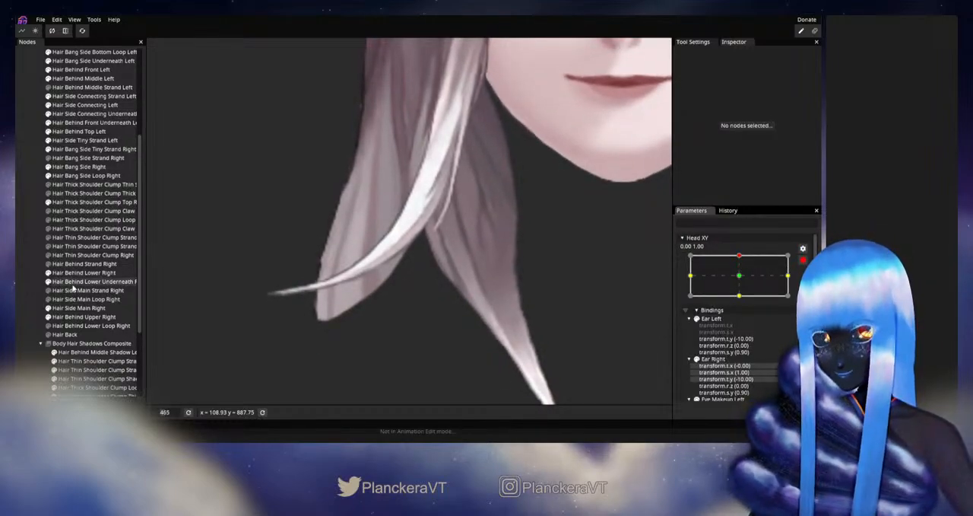
- Nudge the interior vertices along the dark crease in the middle of Hair Thick Shoulder Clump Top Right, then deselect the mesh
left_click(91, 202)
scroll(432, 223, "up", 1)
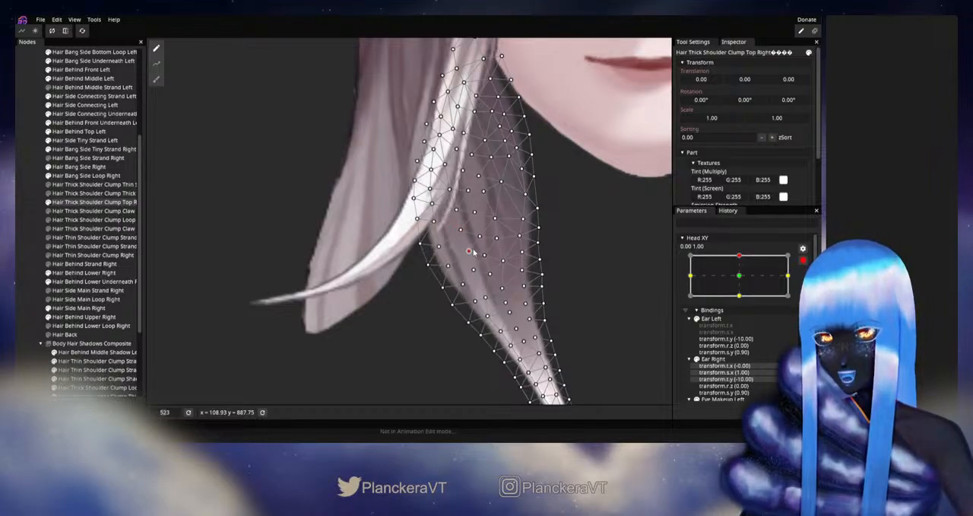
left_click(27, 237)
- Disarm Head XY, check the whole clump's deformation from a wider view around the up position, and rearm the up keypoint
scroll(472, 274, "down", 3)
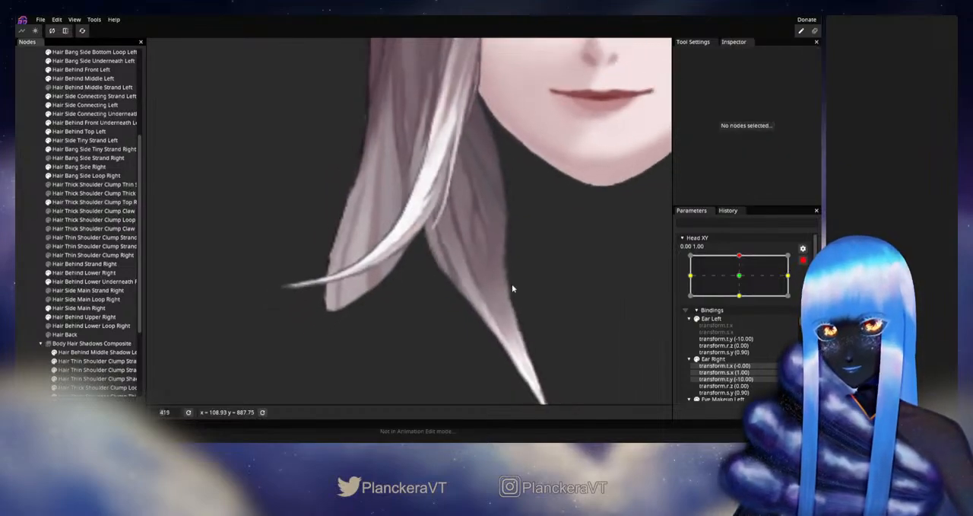
left_click(803, 260)
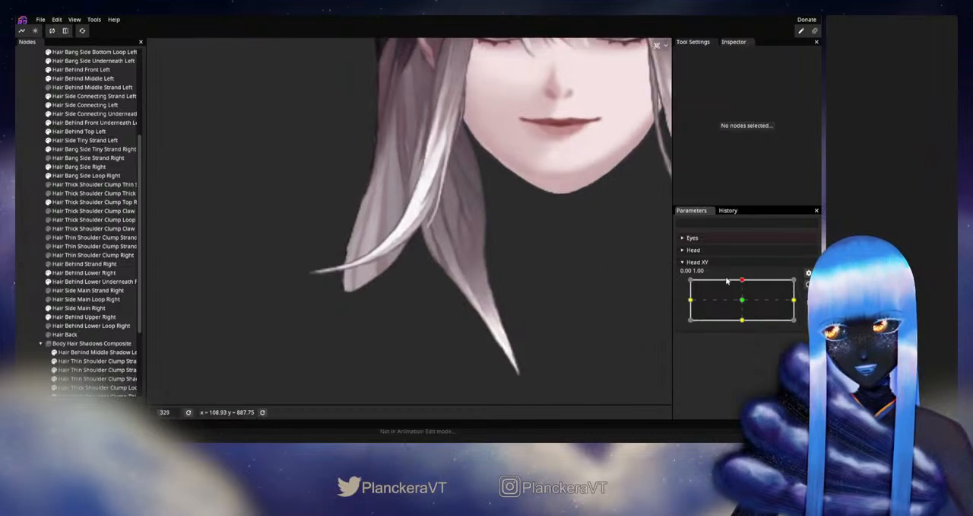
mouse_move(744, 281)
left_mouse_down()
mouse_move(744, 302)
mouse_move(743, 281)
left_mouse_up()
left_click(807, 284)
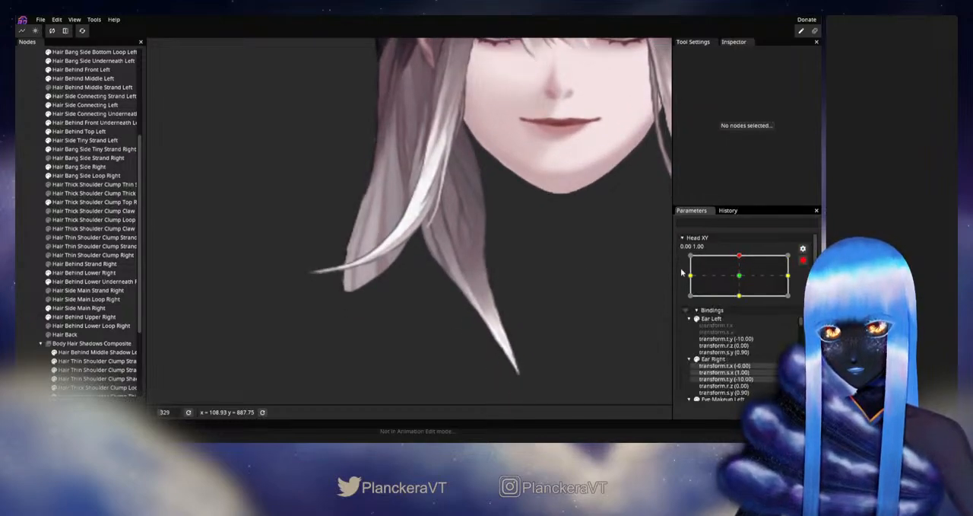
- Refine Hair Thick Shoulder Clump Top Right's vertices near the outer edge directly beneath the curved light strand, then deselect the mesh
scroll(547, 276, "up", 3)
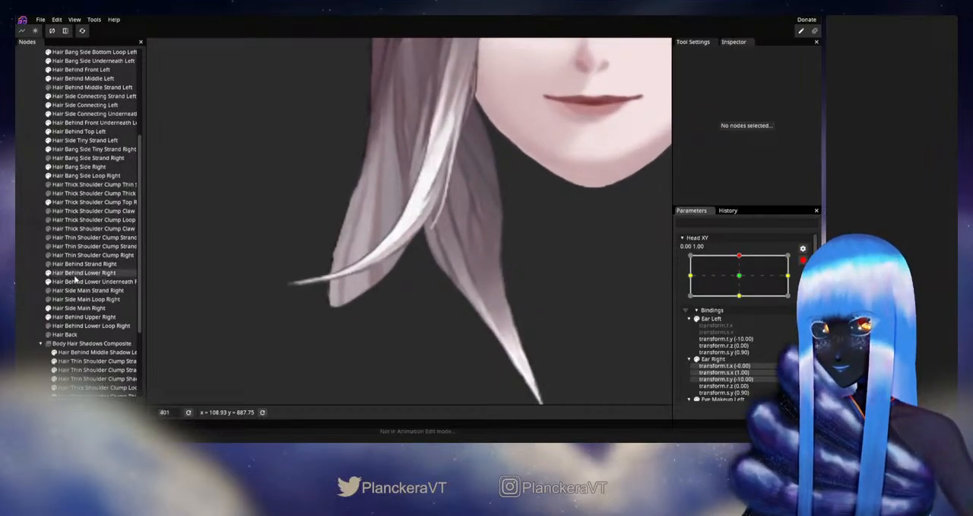
left_click(92, 202)
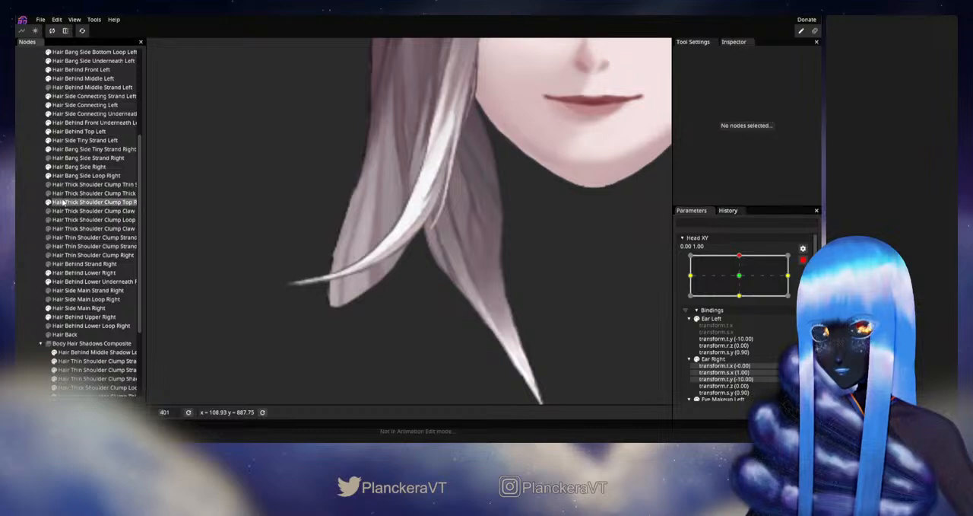
scroll(479, 278, "up", 2)
scroll(479, 278, "up", 2)
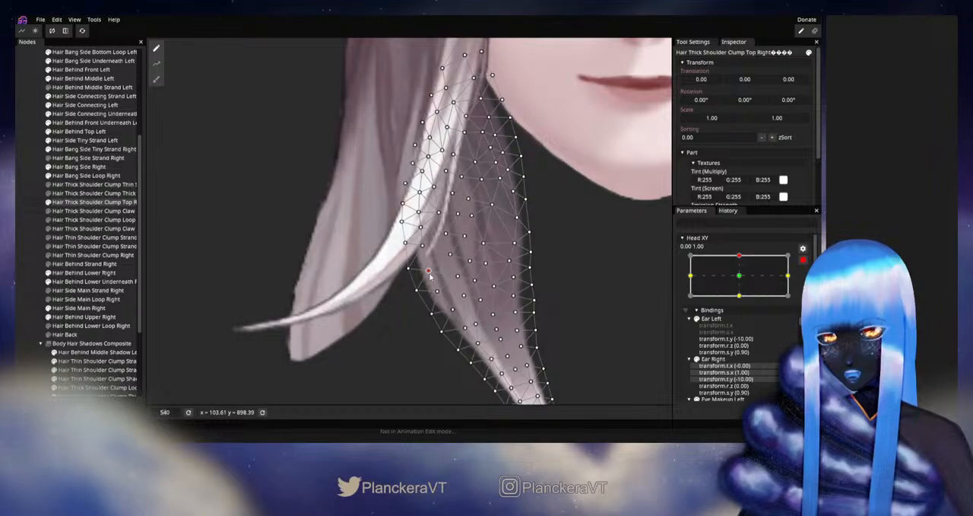
left_click(32, 261)
- Disarm Head XY, compare the clump's shape against the face and surrounding hair around the up position, and rearm the up keypoint
scroll(498, 321, "down", 2)
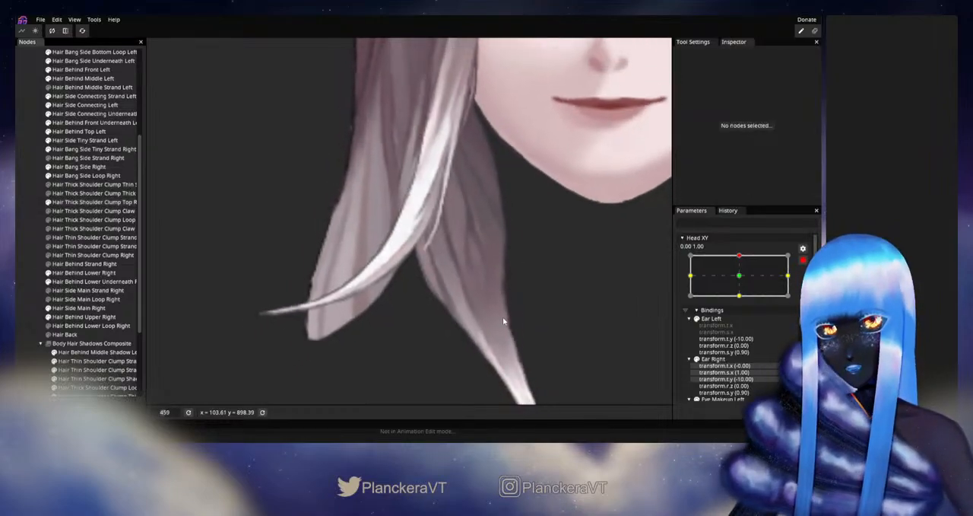
scroll(503, 321, "down", 3)
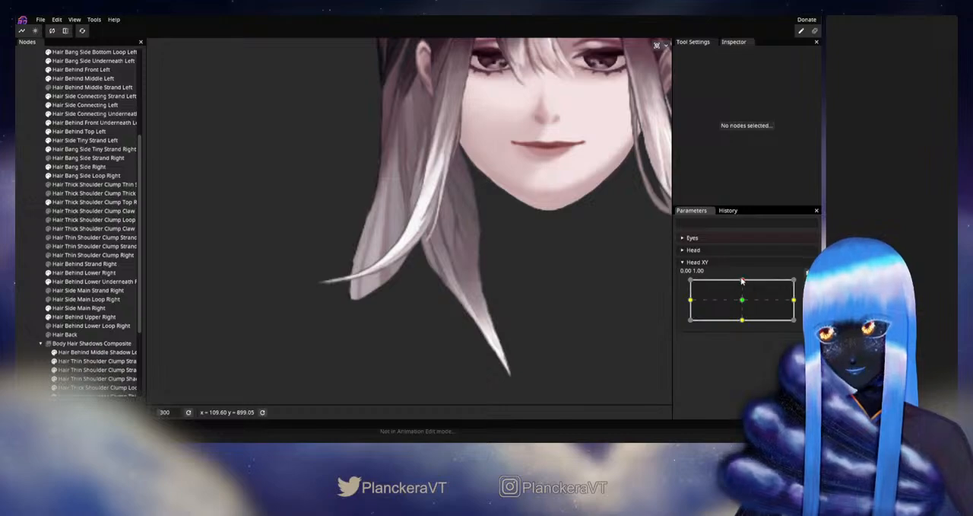
mouse_move(742, 280)
left_mouse_down()
mouse_move(743, 304)
mouse_move(749, 281)
left_mouse_up()
left_click(809, 284)
scroll(791, 293, "down", 1)
- Fine-tune Hair Thick Shoulder Clump Top Right's interior vertices beside the thin light strand above the outer bend, then deselect the mesh
scroll(394, 282, "up", 3)
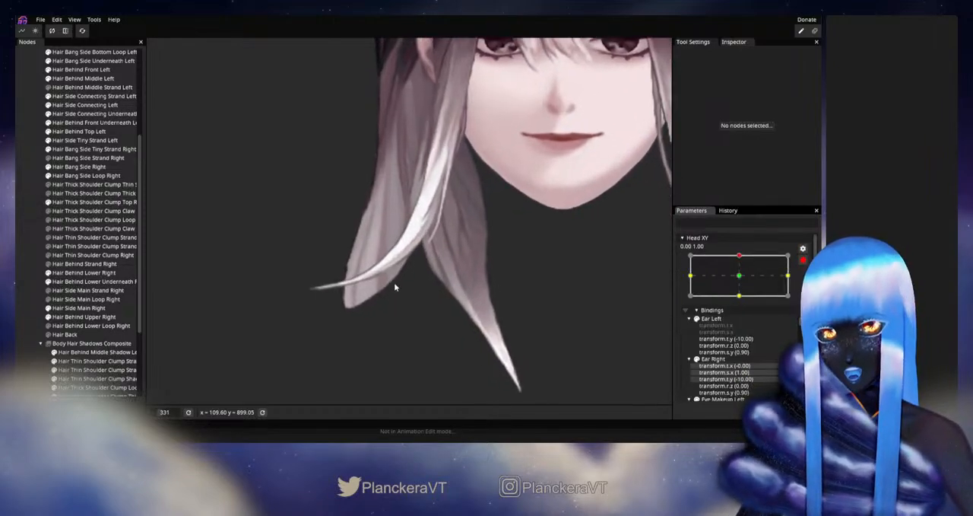
left_click(93, 203)
scroll(502, 281, "up", 4)
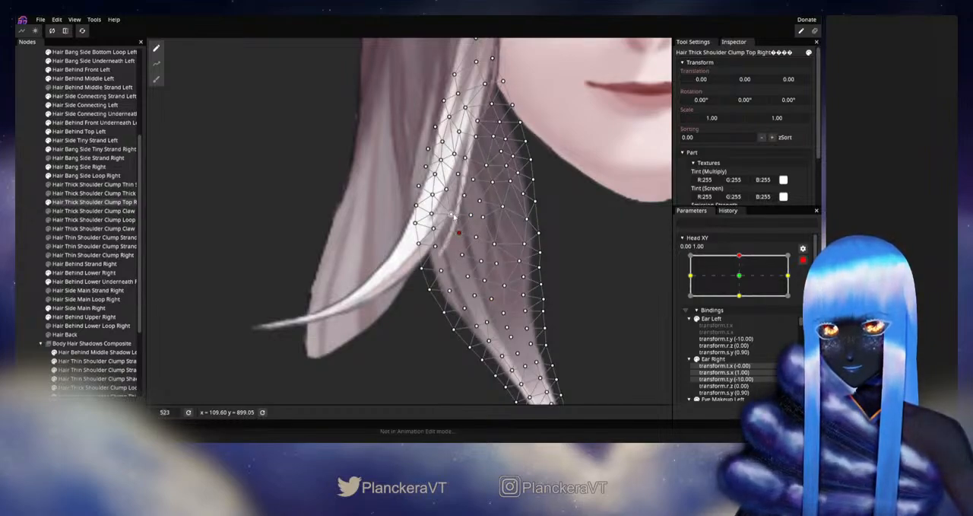
left_click(334, 222)
scroll(545, 300, "down", 5)
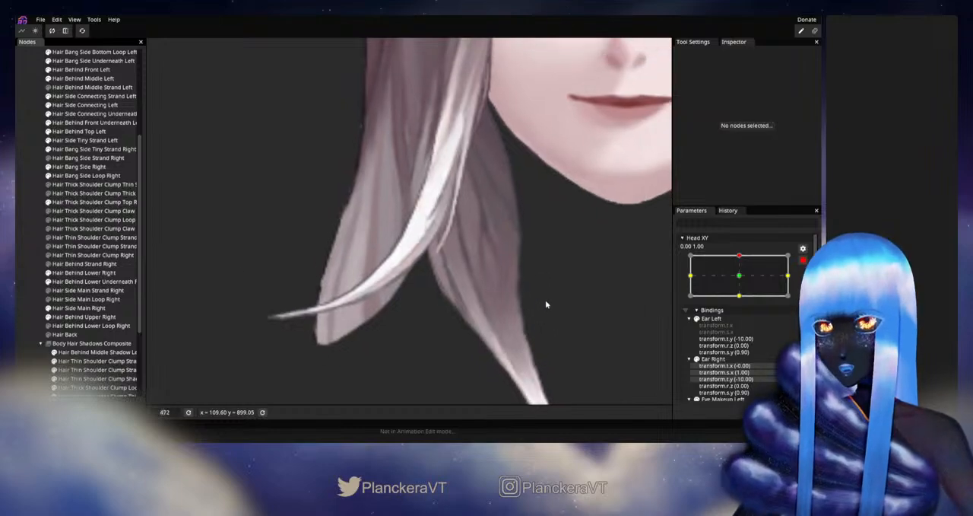
scroll(548, 297, "down", 4)
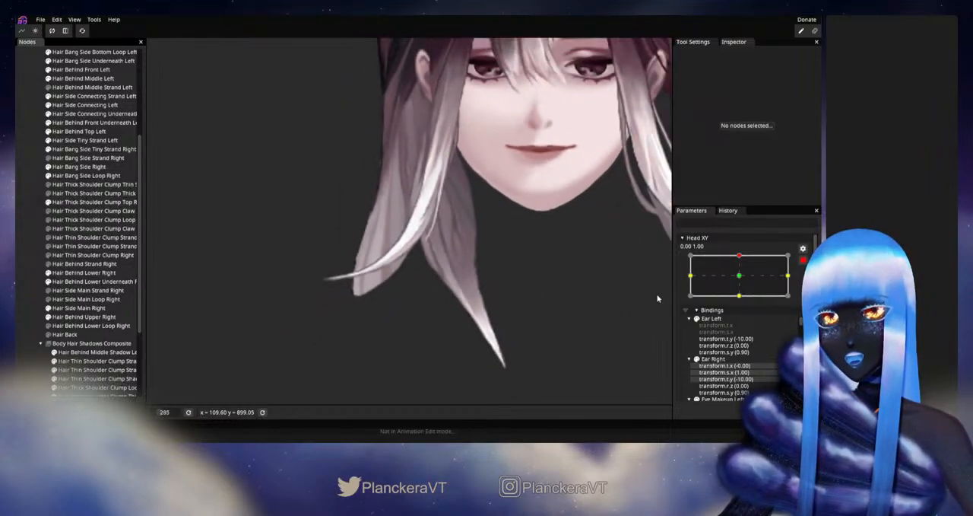
- Disarm Head XY, check the right shoulder clump's movement just below the up position, and rearm the up keypoint
left_click(803, 261)
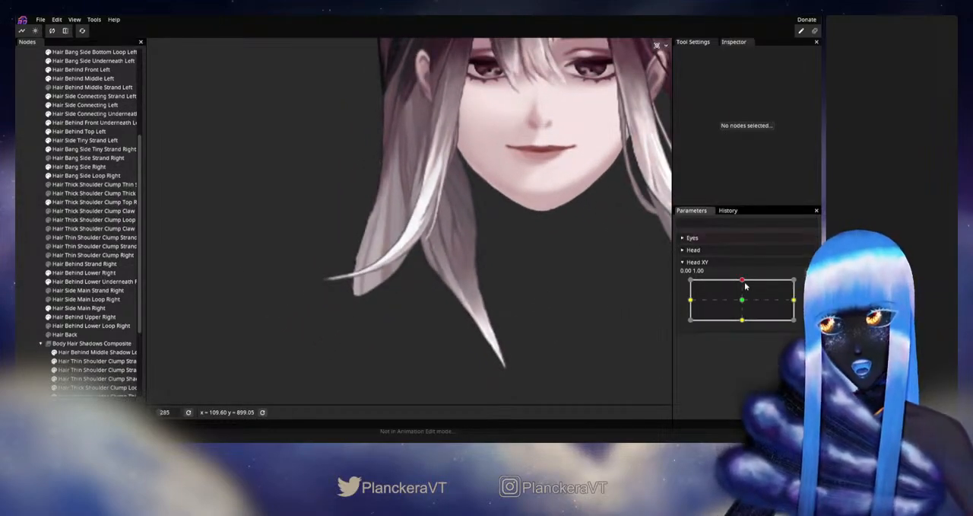
mouse_move(742, 281)
left_mouse_down()
mouse_move(742, 300)
mouse_move(739, 285)
mouse_move(772, 282)
mouse_move(745, 280)
mouse_move(744, 305)
mouse_move(743, 279)
left_mouse_up()
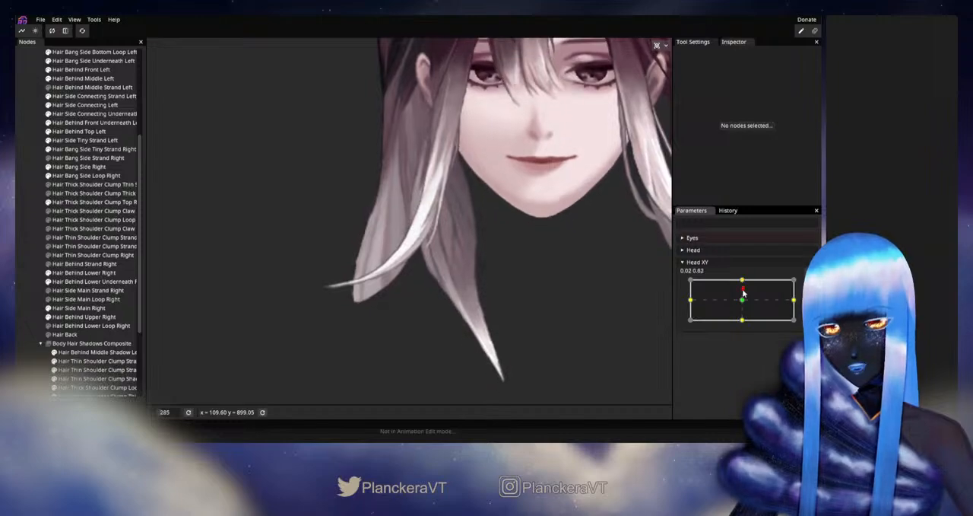
scroll(524, 306, "up", 1)
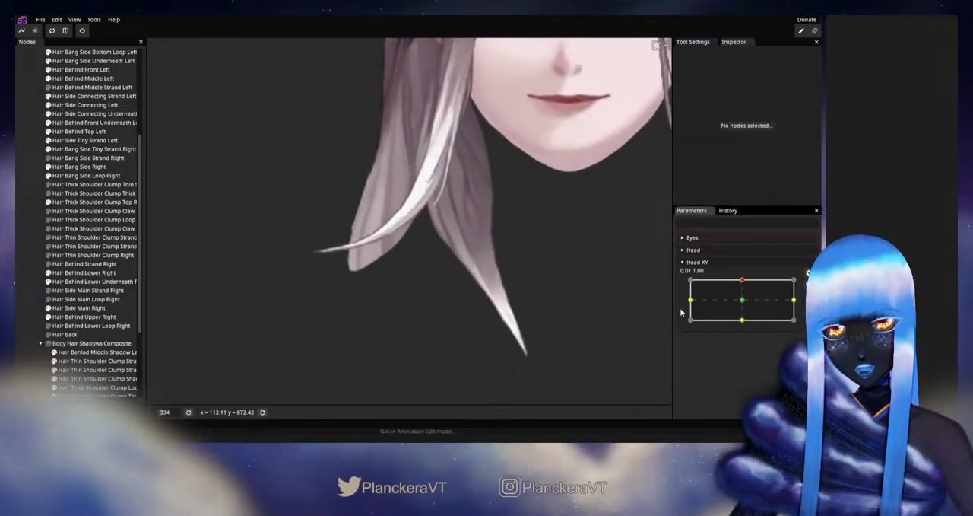
left_click(808, 286)
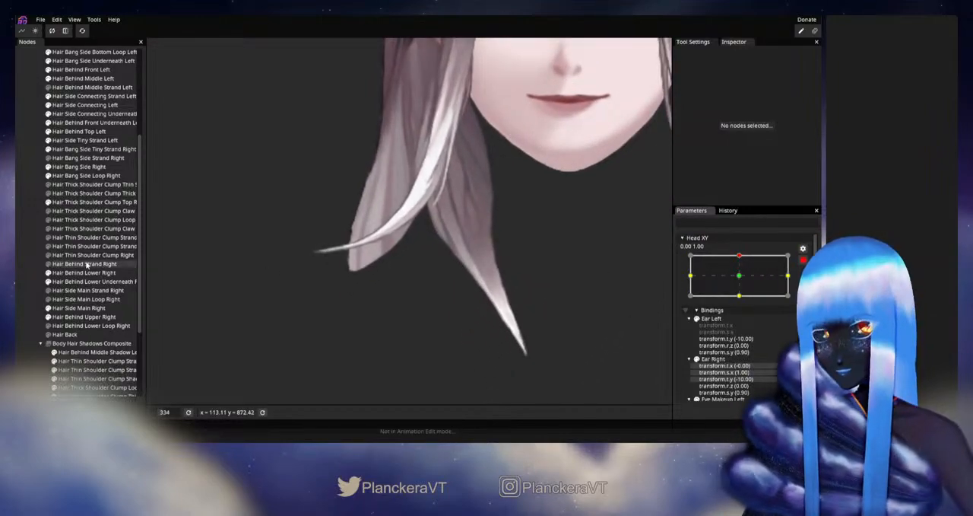
- Smooth Hair Thick Shoulder Clump Top Right's face-side edge vertices where the clump narrows toward its tip, then deselect the mesh
left_click(95, 203)
scroll(547, 266, "up", 3)
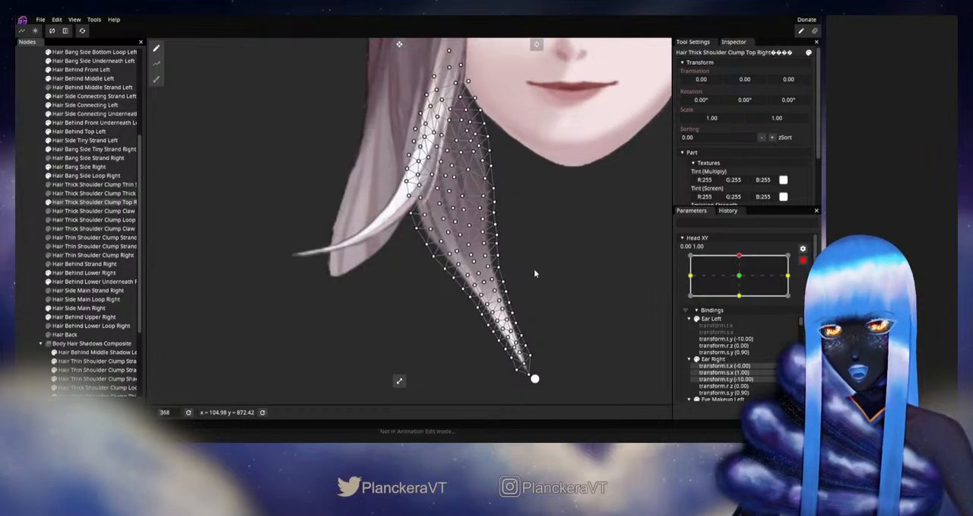
left_click(471, 267)
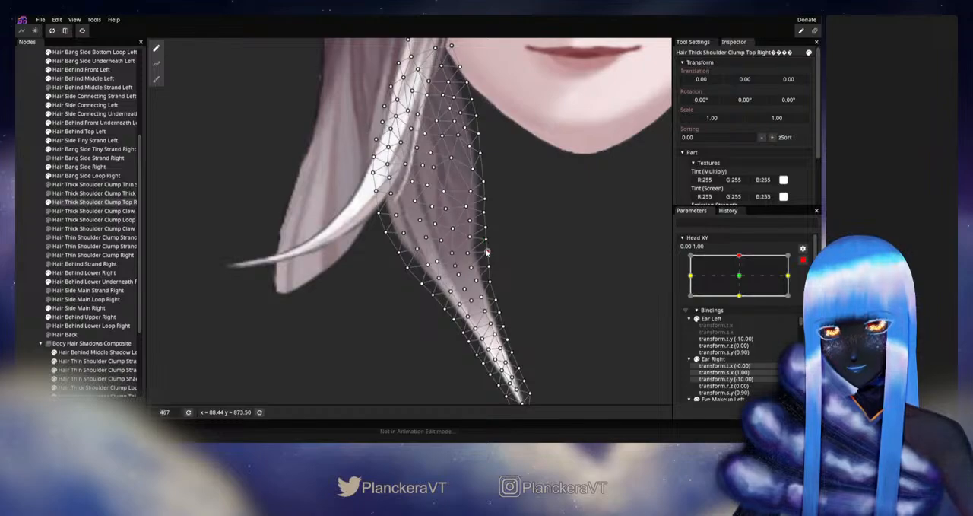
left_click_drag(487, 259, 490, 284)
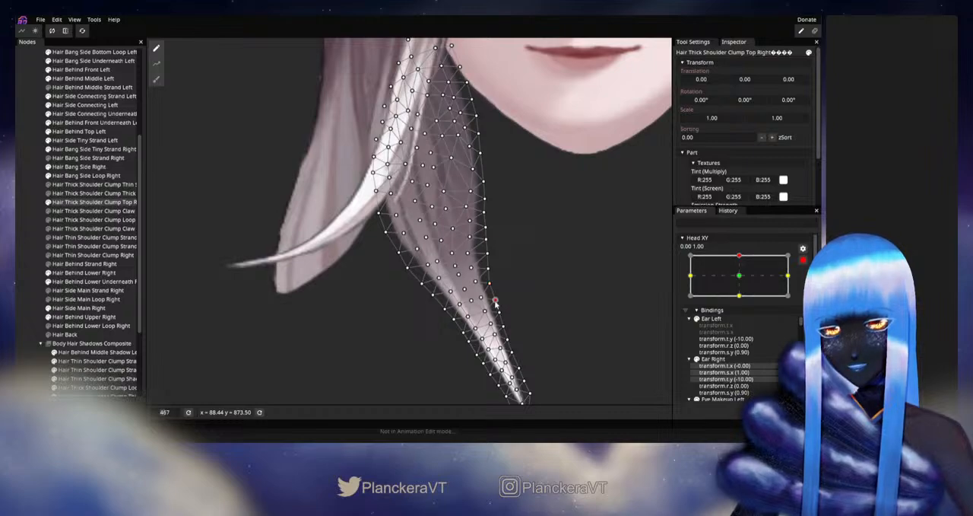
left_click(571, 315)
scroll(571, 314, "down", 4)
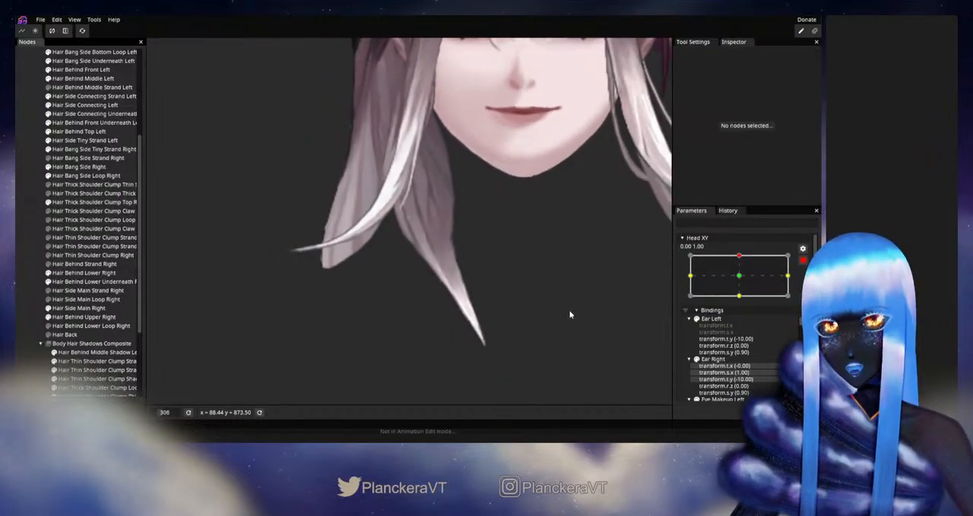
- Disarm Head XY, review the clump's edited face-side contour around the up position, and rearm the up keypoint
scroll(570, 311, "down", 1)
left_click_drag(570, 311, 587, 327)
left_click(802, 264)
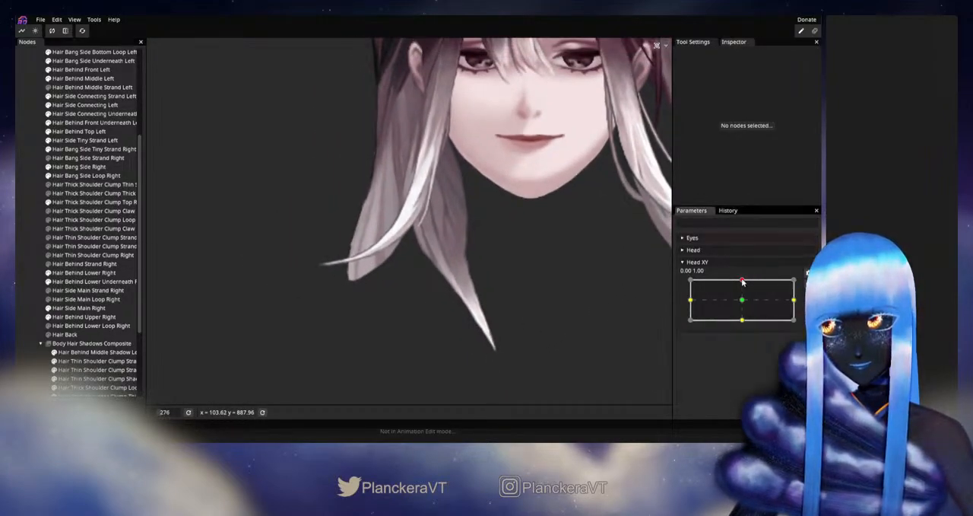
mouse_move(742, 281)
left_mouse_down()
mouse_move(743, 301)
mouse_move(742, 279)
left_mouse_up()
left_click(807, 284)
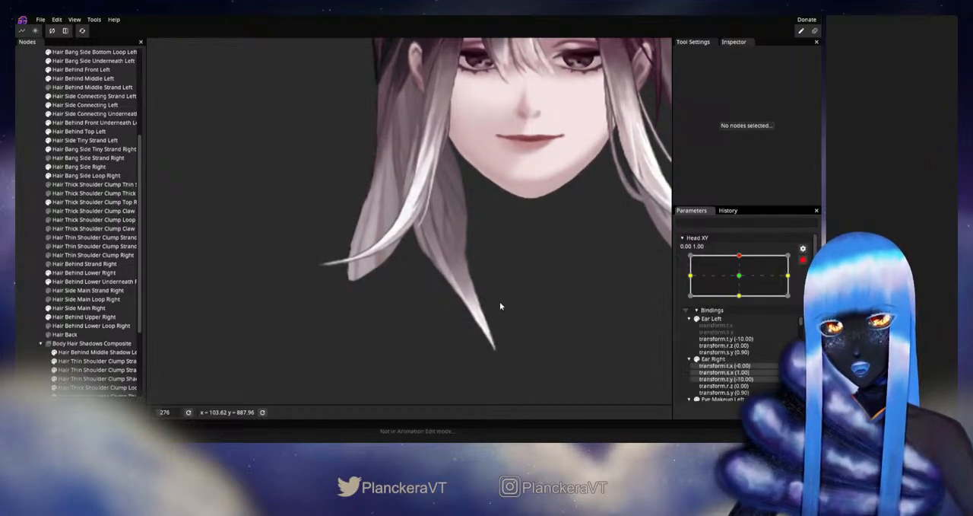
- Refine Hair Thick Shoulder Clump Top Right's interior vertices beside the face-side bend above the tapering tip, then deselect the mesh
left_click_drag(499, 301, 492, 278)
scroll(233, 288, "up", 1)
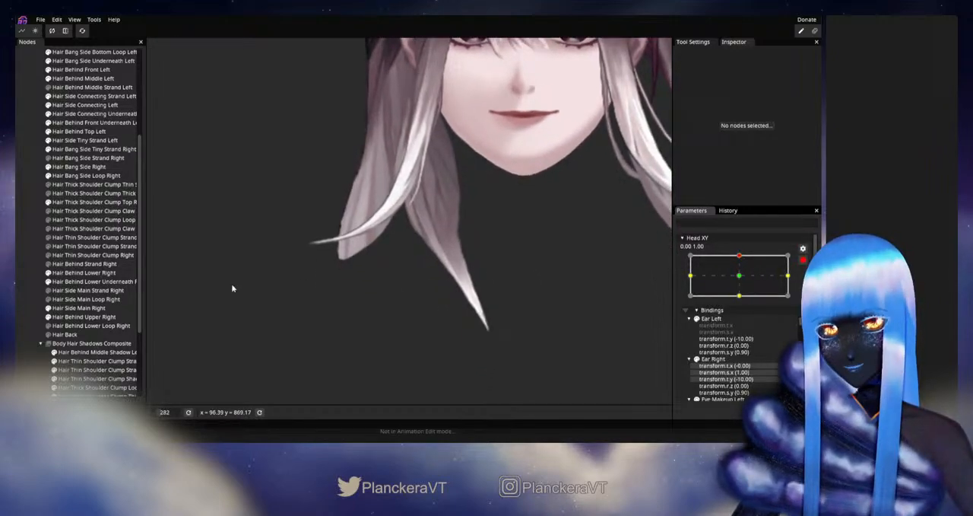
left_click(74, 201)
scroll(550, 243, "up", 5)
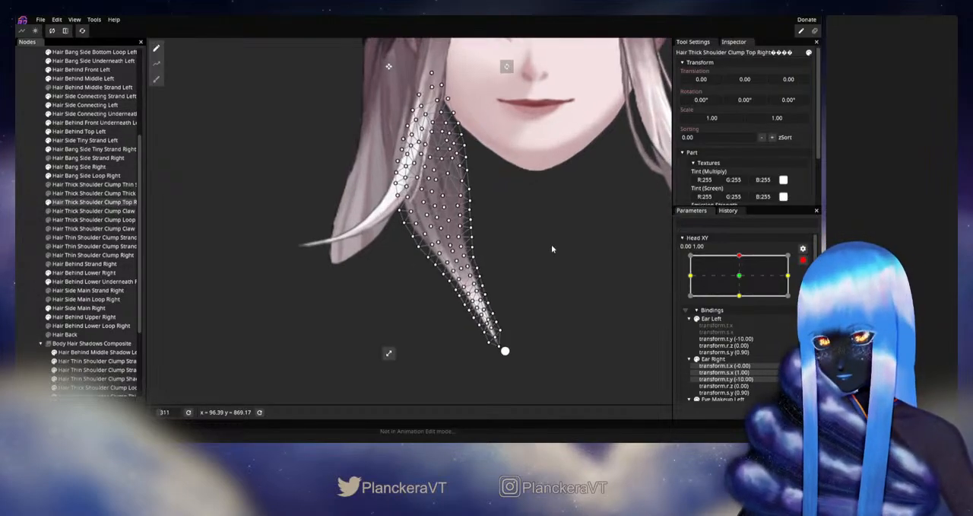
scroll(516, 294, "up", 3)
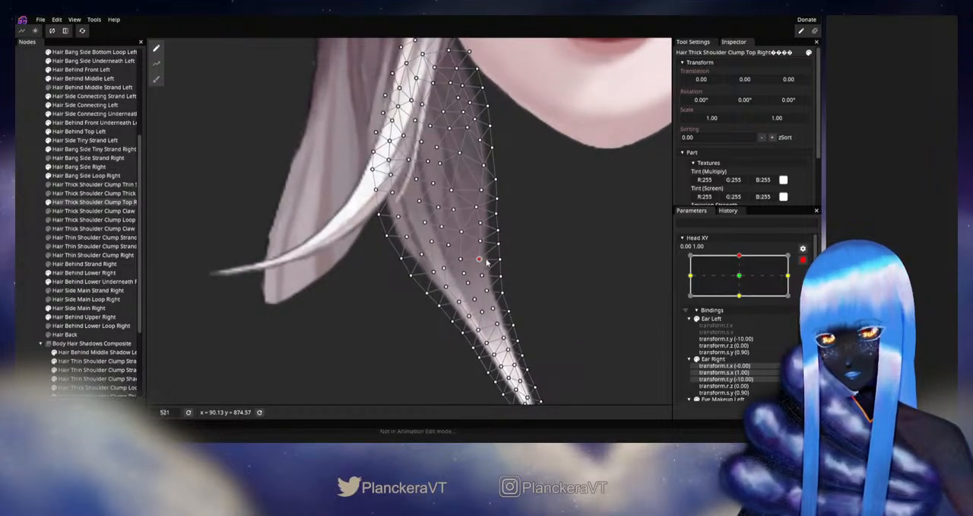
left_click(38, 263)
scroll(574, 315, "down", 1)
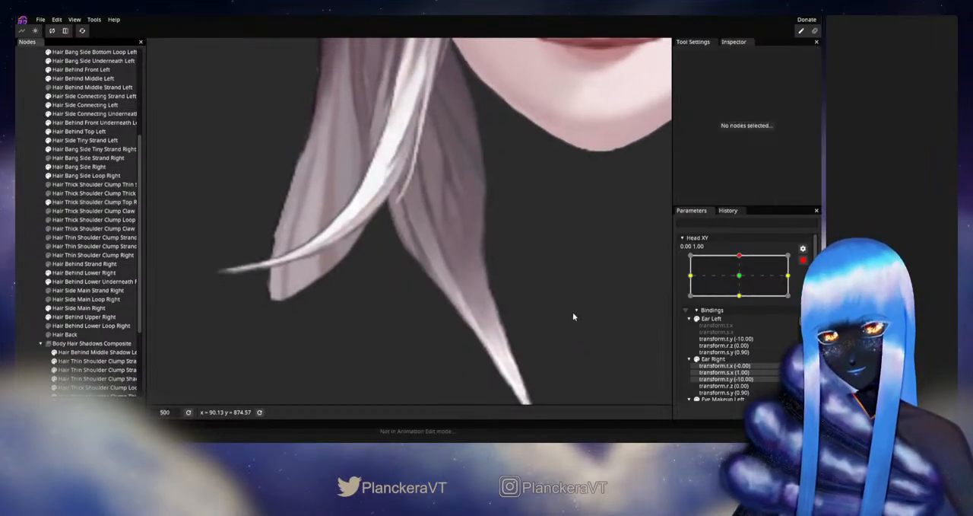
- Disarm Head XY, inspect the clump's bend and tip up close around the up position, and rearm the up keypoint
scroll(575, 317, "down", 1)
scroll(771, 280, "up", 1)
mouse_move(743, 282)
left_mouse_down()
mouse_move(741, 304)
mouse_move(744, 282)
left_mouse_up()
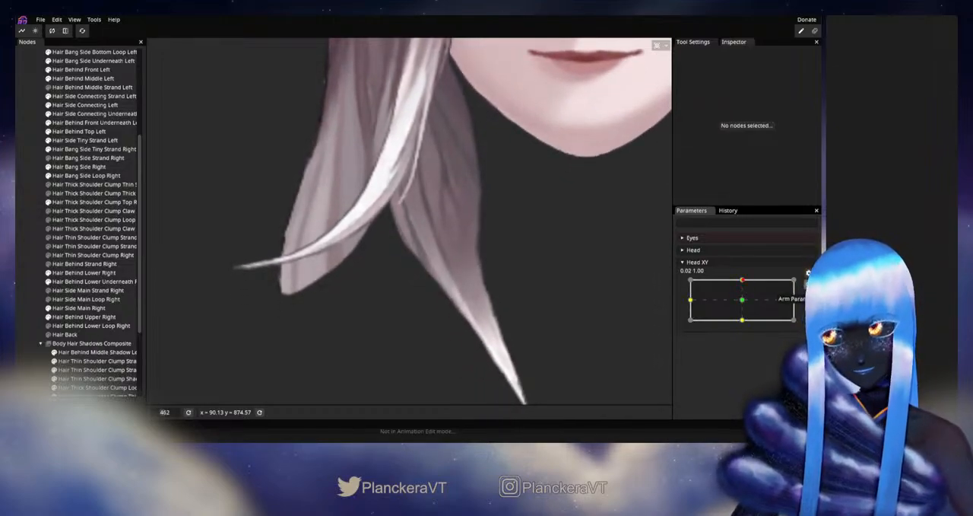
left_click(808, 272)
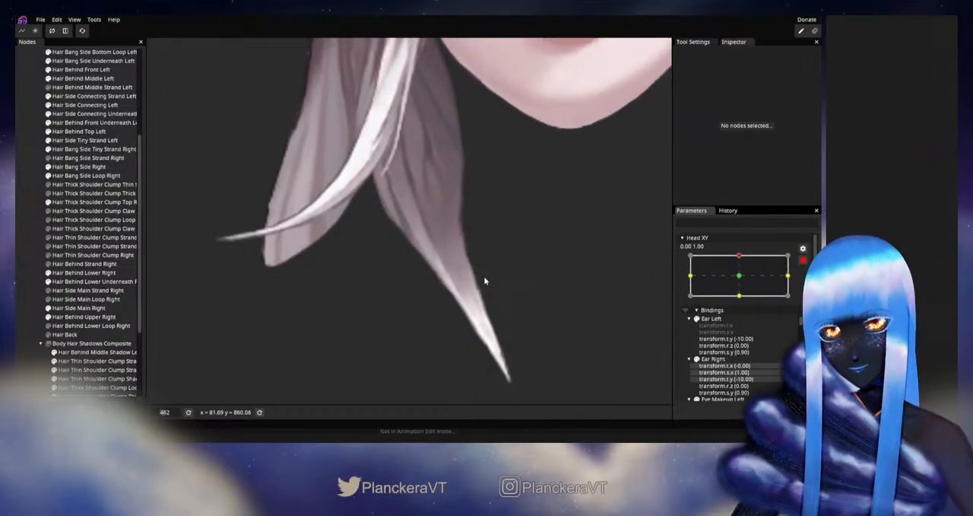
- Fine-tune Hair Thick Shoulder Clump Top Right's interior vertices at the start of the tapering tip, then deselect the mesh
left_click(83, 202)
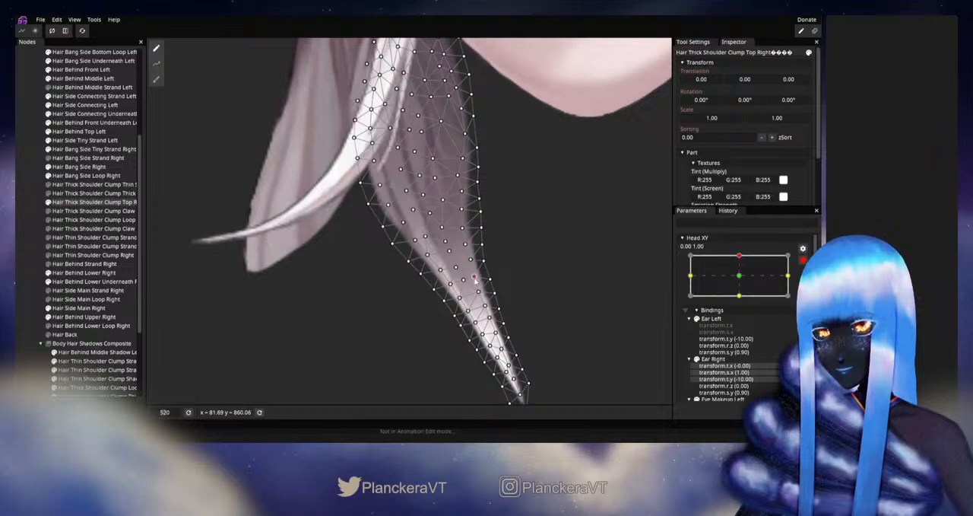
left_click(35, 249)
scroll(461, 298, "down", 3)
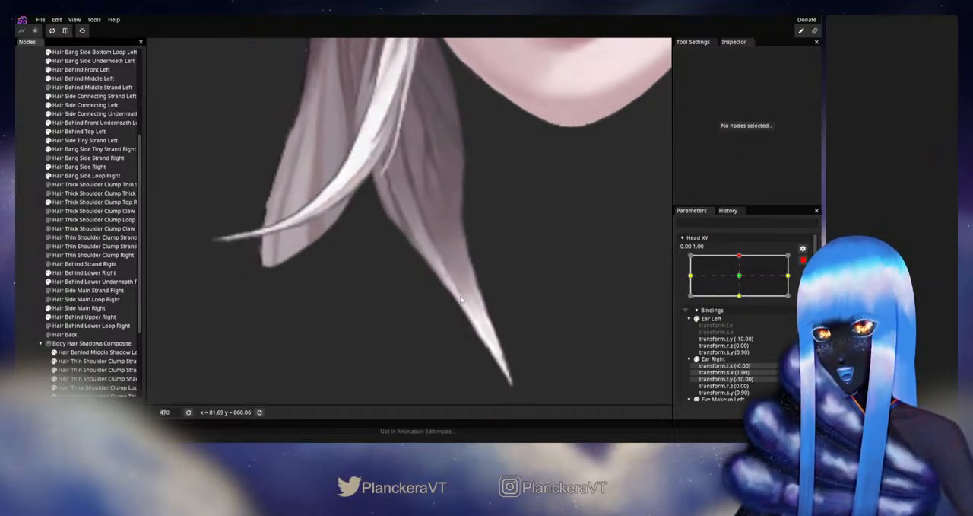
- Disarm Head XY and examine the clump's shape beside the face while shifting the parameter around the up position
scroll(461, 299, "down", 5)
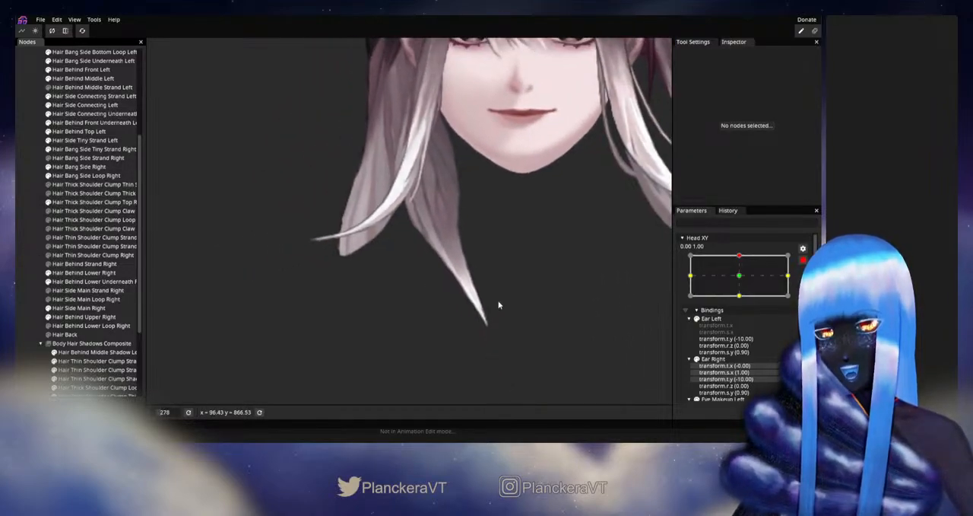
scroll(499, 305, "down", 1)
left_click(803, 260)
mouse_move(743, 282)
left_mouse_down()
mouse_move(743, 300)
mouse_move(745, 279)
left_mouse_up()
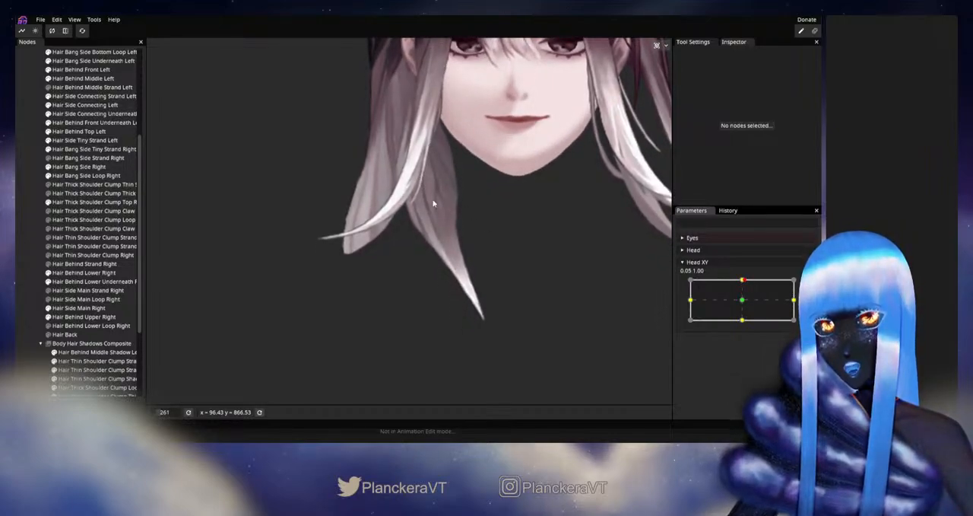
mouse_move(743, 280)
left_mouse_down()
mouse_move(746, 300)
mouse_move(747, 282)
left_mouse_up()
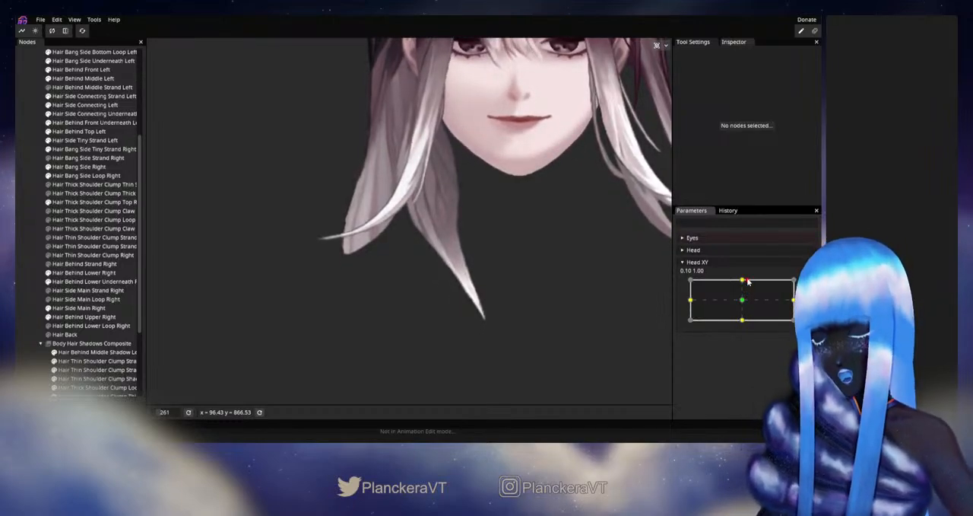
mouse_move(748, 281)
left_mouse_down()
mouse_move(744, 303)
mouse_move(742, 280)
left_mouse_up()
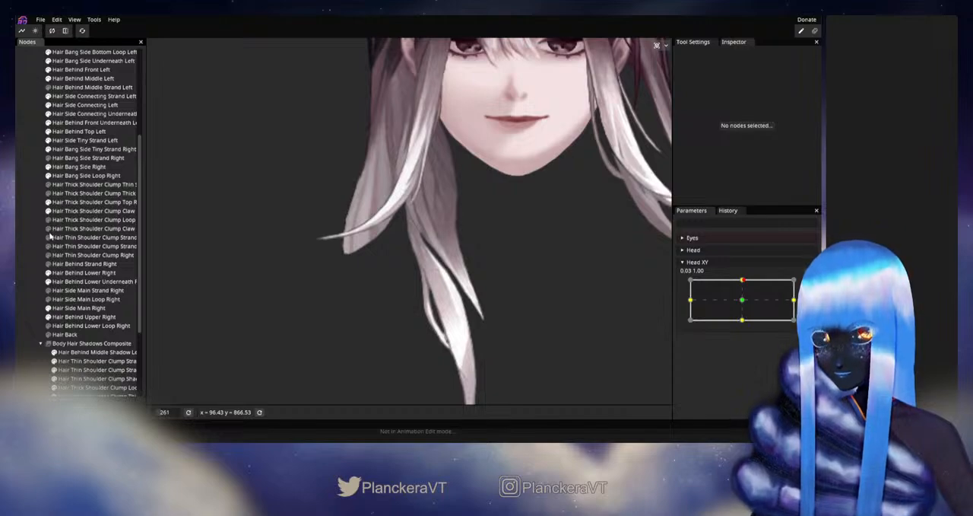
- Unhide the Hair Thick Shoulder Clump Claw parts and compare the complete clump between Head XY's up and centre positions
left_click(48, 229)
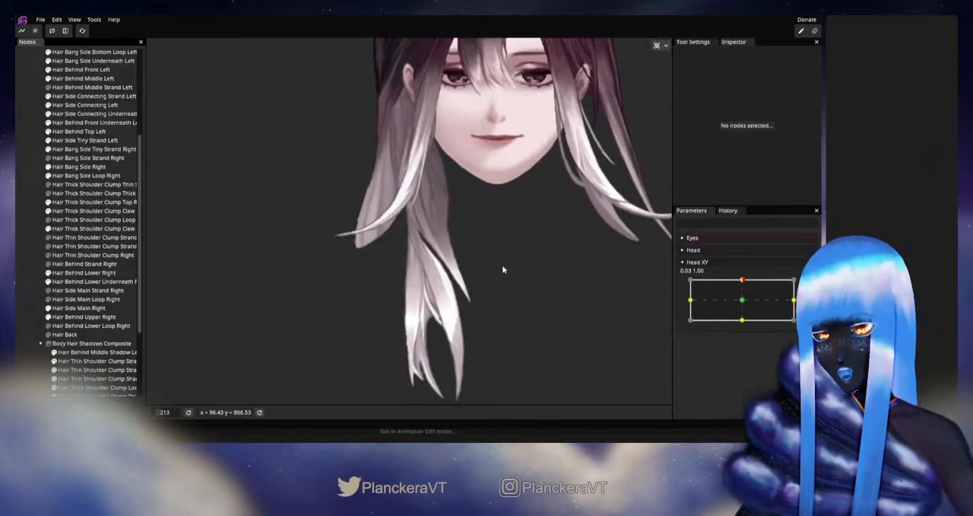
scroll(502, 268, "down", 2)
mouse_move(745, 287)
left_mouse_down()
mouse_move(743, 302)
mouse_move(744, 284)
left_mouse_up()
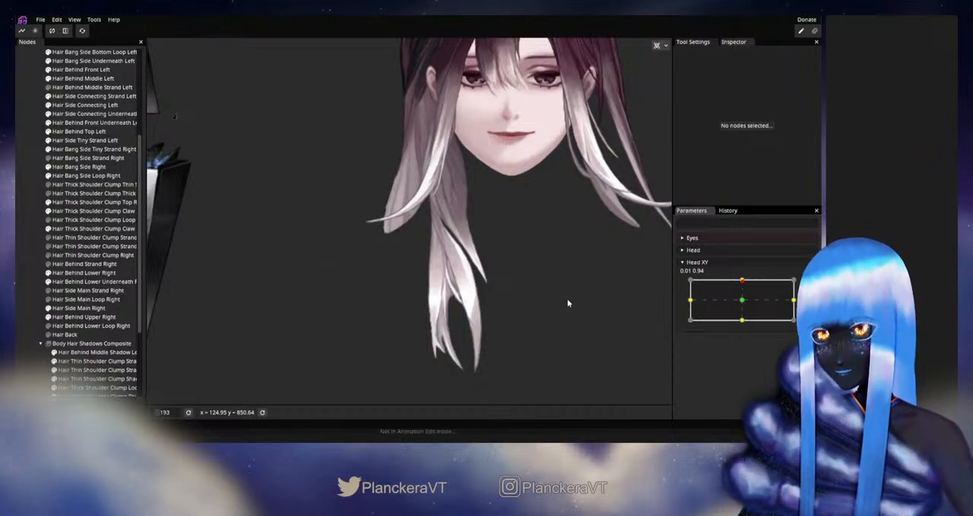
left_click_drag(743, 283, 740, 301)
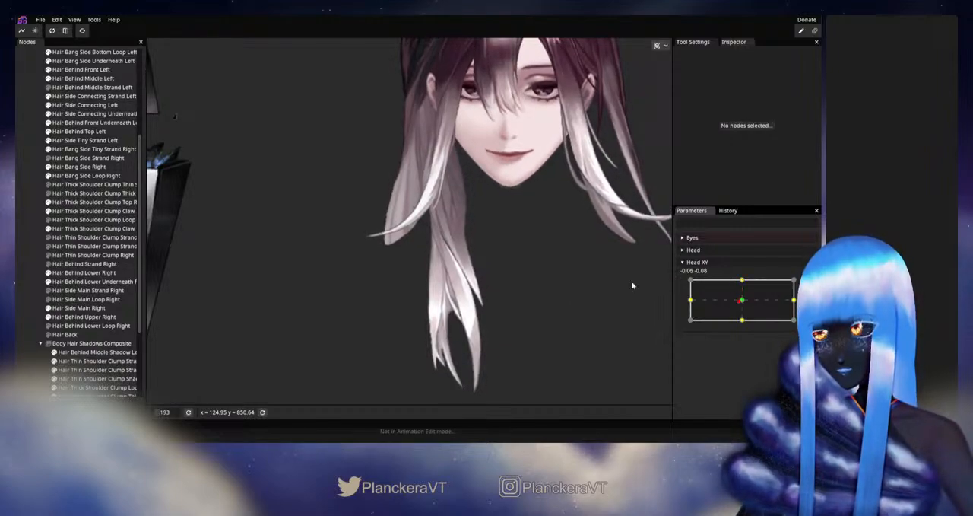
- Show the body and hair shadows again, check the full model as Head XY moves up, and rearm the up keypoint
scroll(63, 358, "down", 3)
scroll(655, 307, "down", 4)
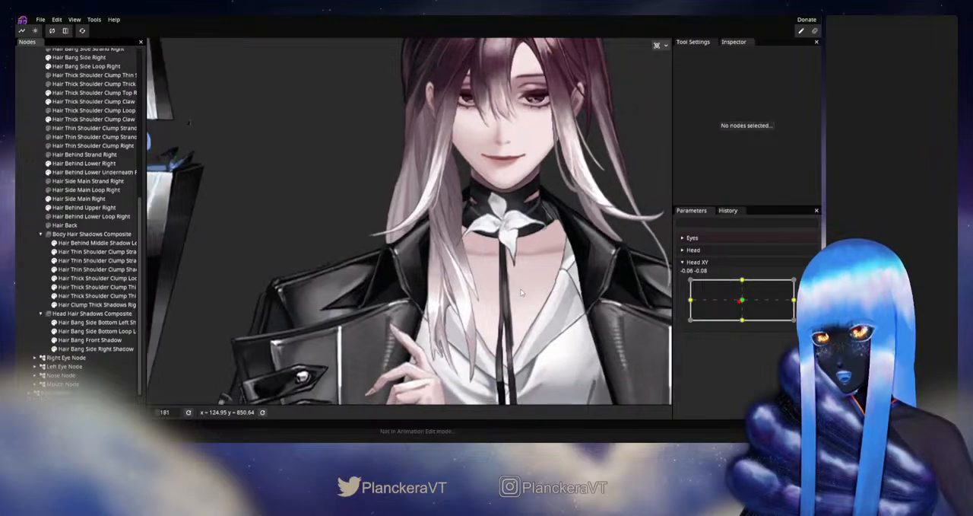
scroll(655, 307, "down", 3)
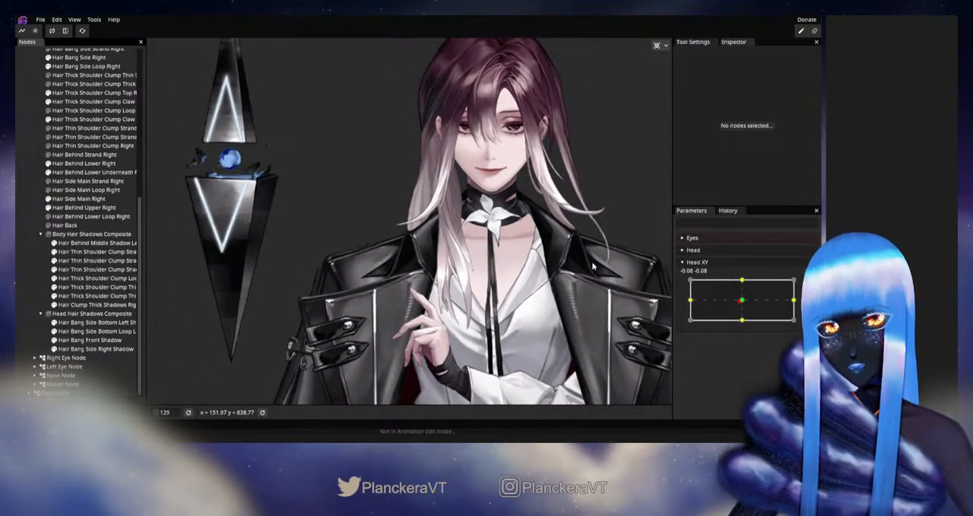
left_click_drag(744, 307, 743, 279)
scroll(82, 182, "up", 7)
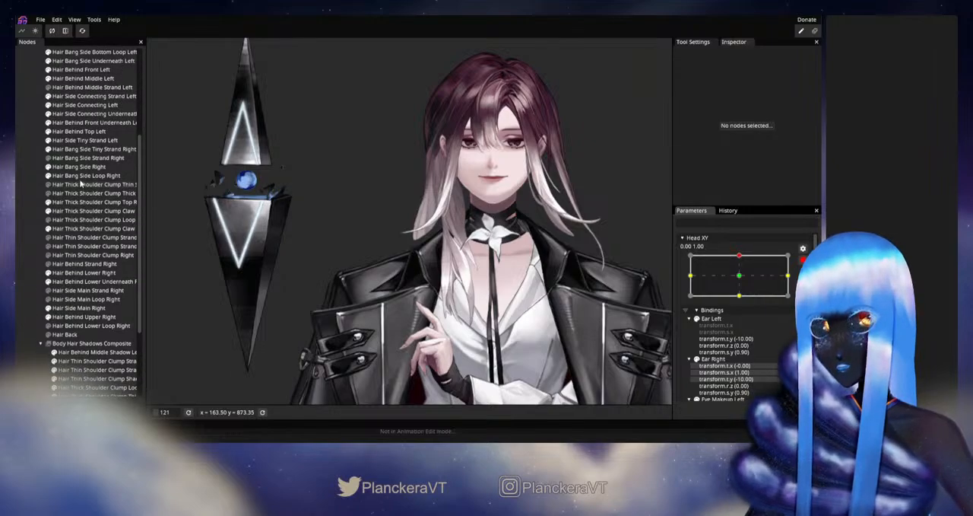
- Adjust Hair MeshGroup's lower lattice vertices over the right shoulder clump for the Head XY up keypoint, then deselect it
left_click(67, 149)
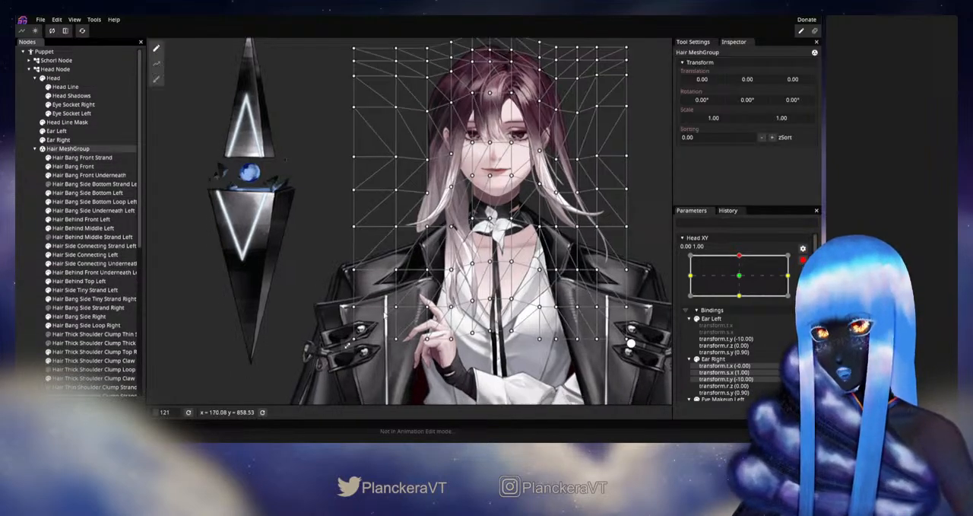
left_click_drag(449, 228, 471, 328)
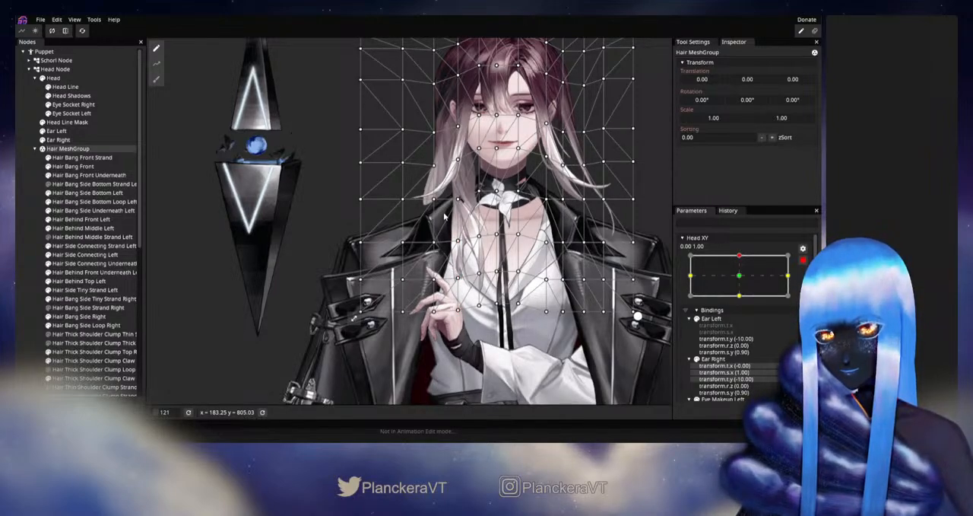
left_click_drag(454, 216, 490, 342)
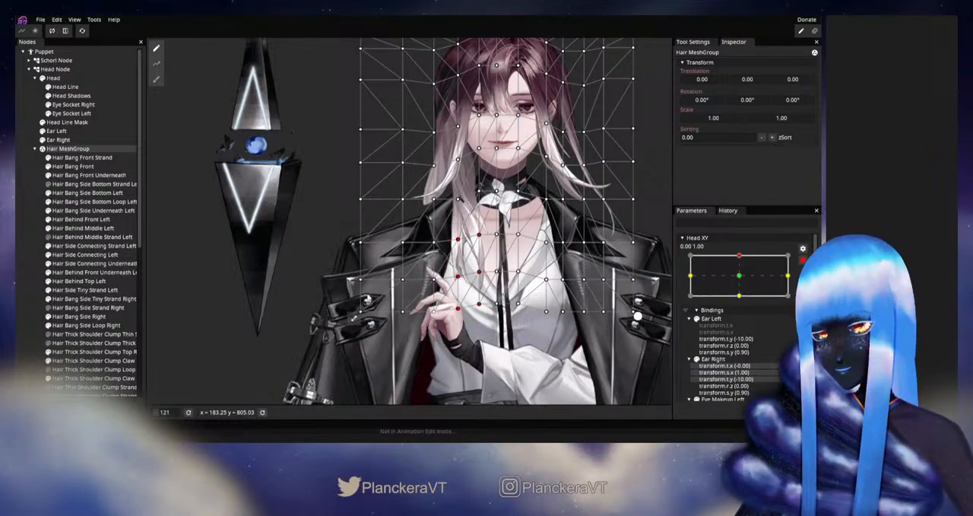
key("Escape")
scroll(487, 228, "down", 3)
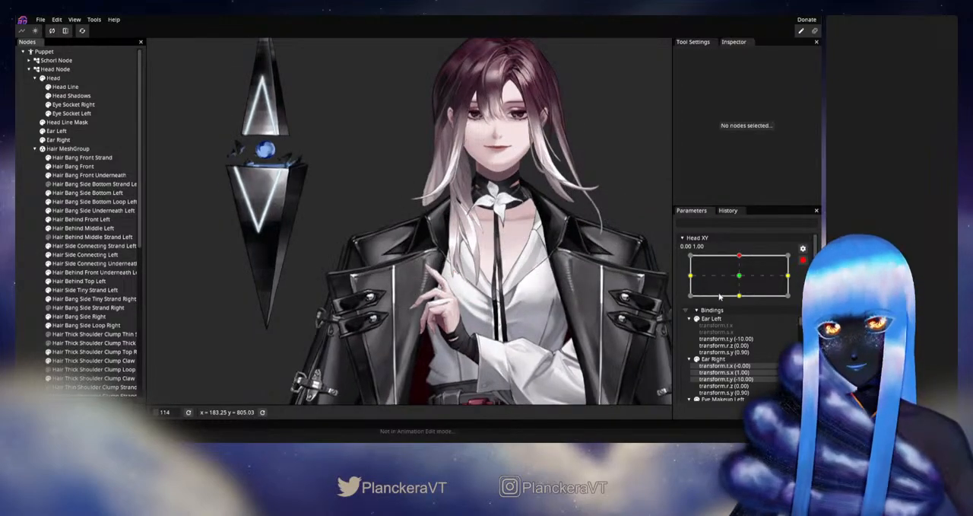
- Disarm Head XY and examine the whole hair's motion on the full model between the centre and up positions
left_click(802, 260)
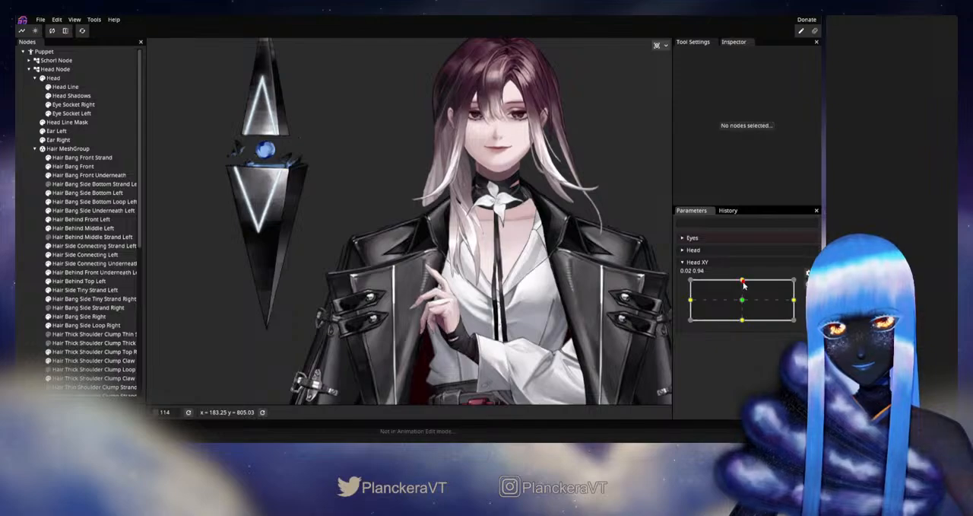
left_click_drag(748, 283, 742, 303)
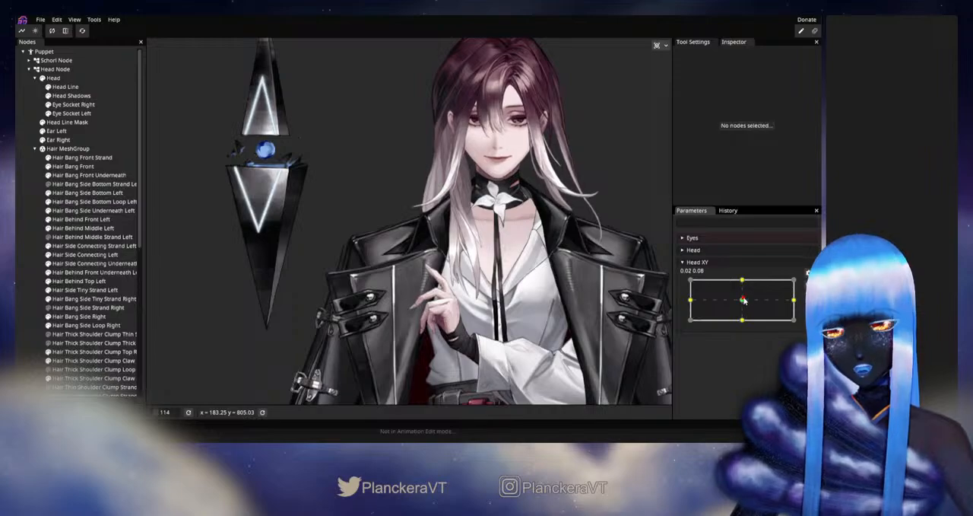
left_click_drag(744, 300, 742, 279)
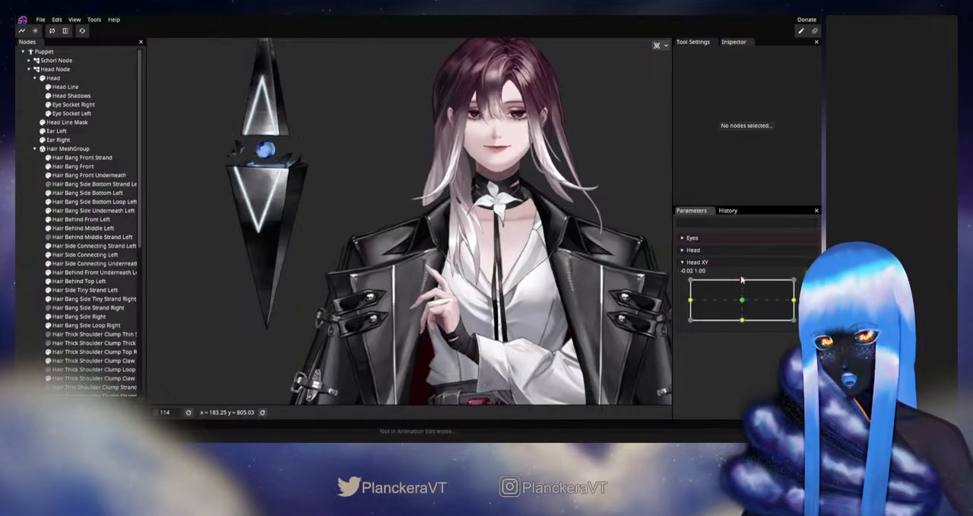
- Examine the right shoulder hair clump up close as Head XY moves between the centre and up positions
scroll(531, 296, "up", 5)
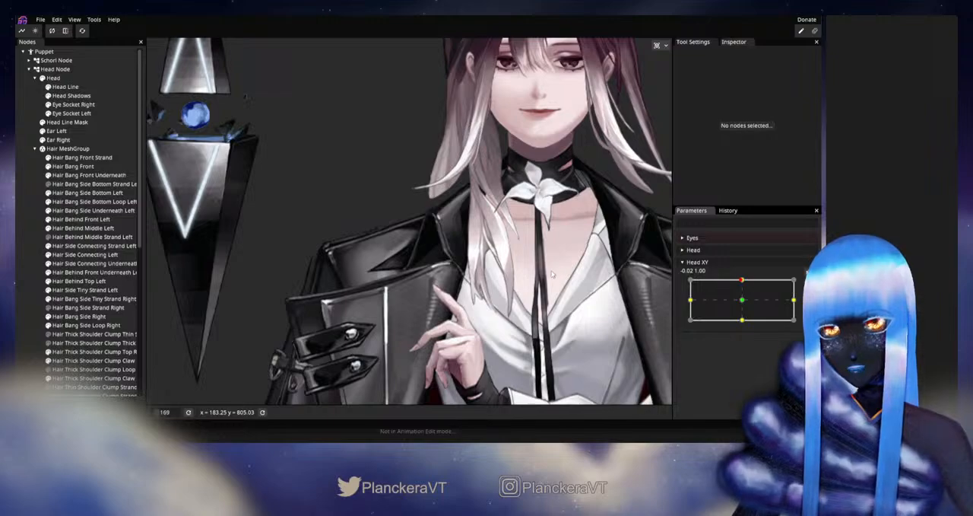
scroll(535, 281, "up", 3)
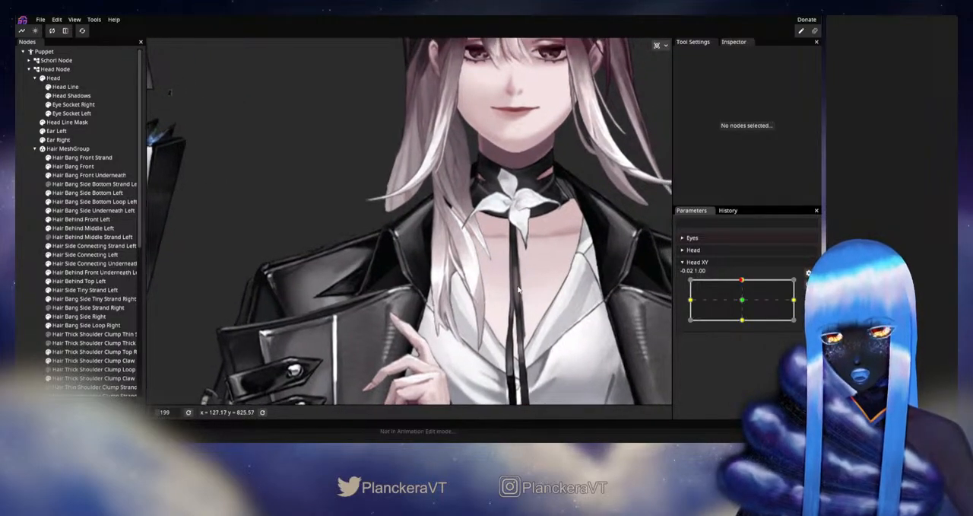
scroll(519, 289, "up", 3)
mouse_move(743, 280)
left_mouse_down()
mouse_move(743, 299)
mouse_move(742, 280)
left_mouse_up()
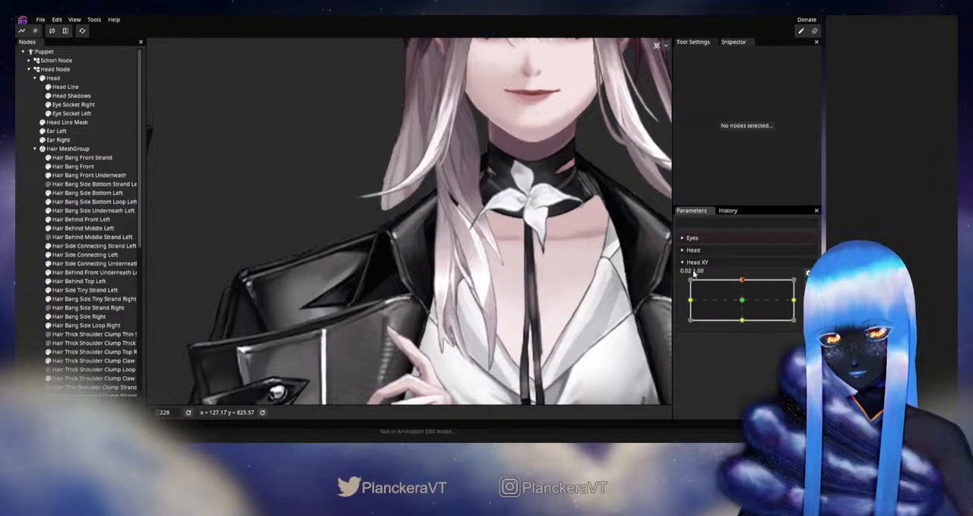
- Arm Head XY's up keypoint and adjust the upper mesh vertices of Hair Thick Shoulder Clump Claw Left Right near the collar, then deselect it
scroll(85, 255, "down", 5)
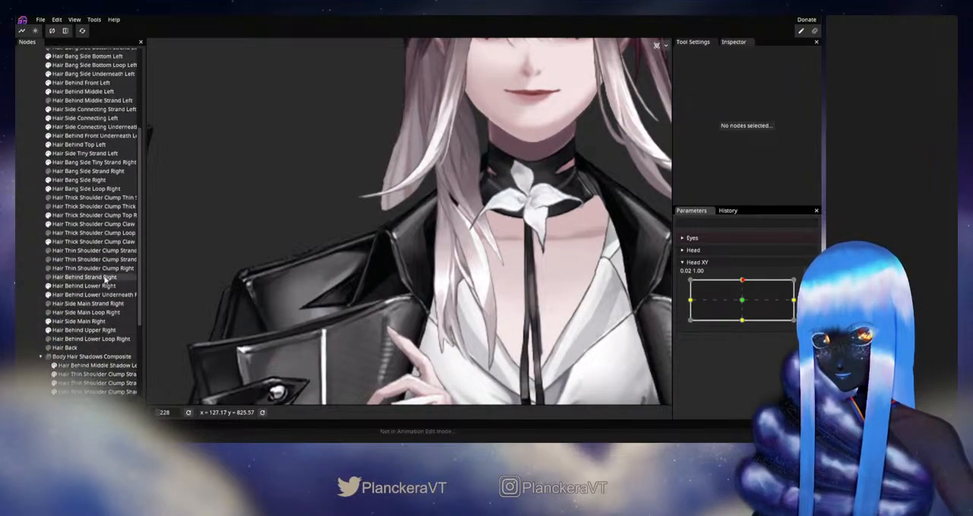
left_click(57, 224)
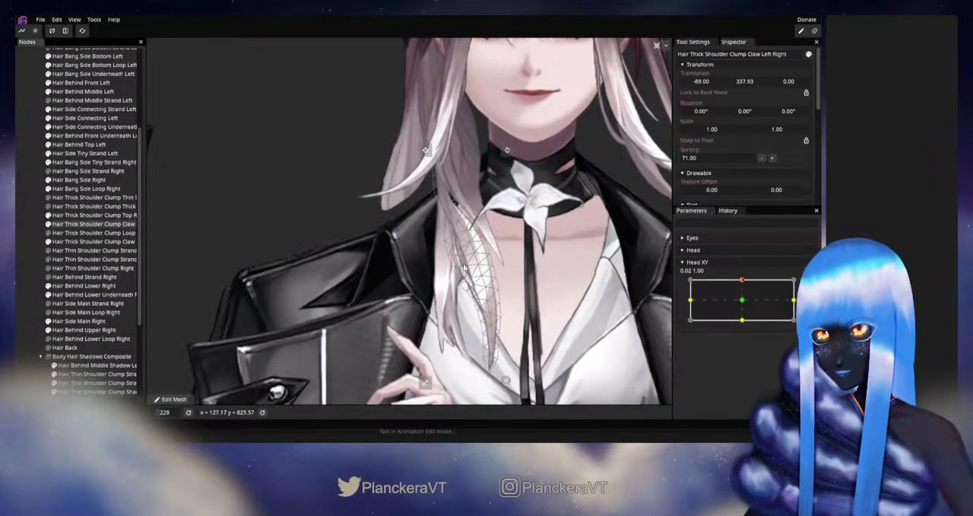
scroll(473, 270, "up", 2)
left_click(808, 283)
scroll(436, 228, "up", 1)
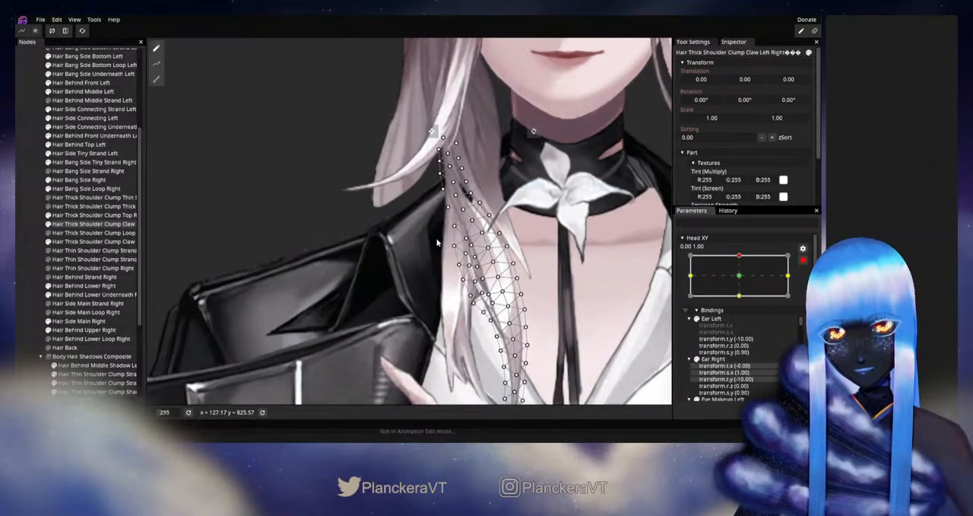
left_click_drag(437, 228, 402, 263)
scroll(413, 263, "up", 2)
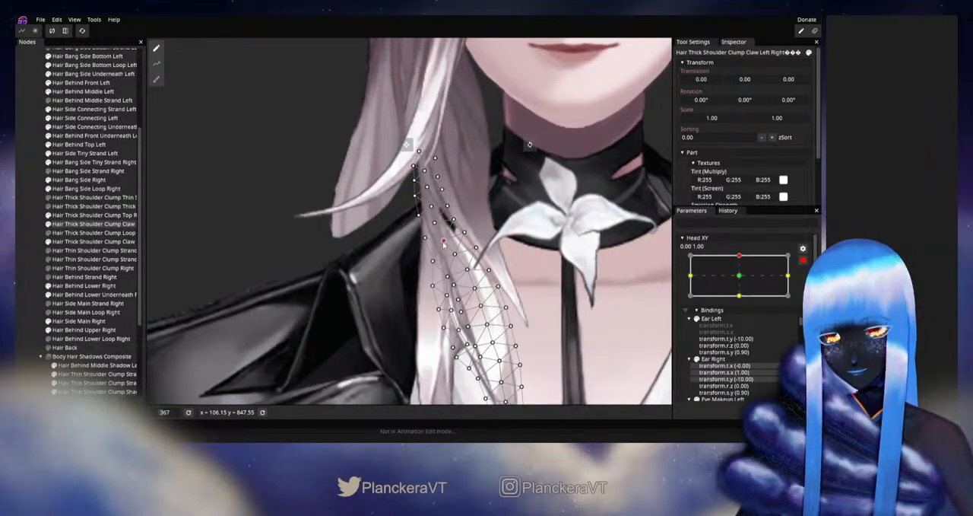
left_click(437, 222)
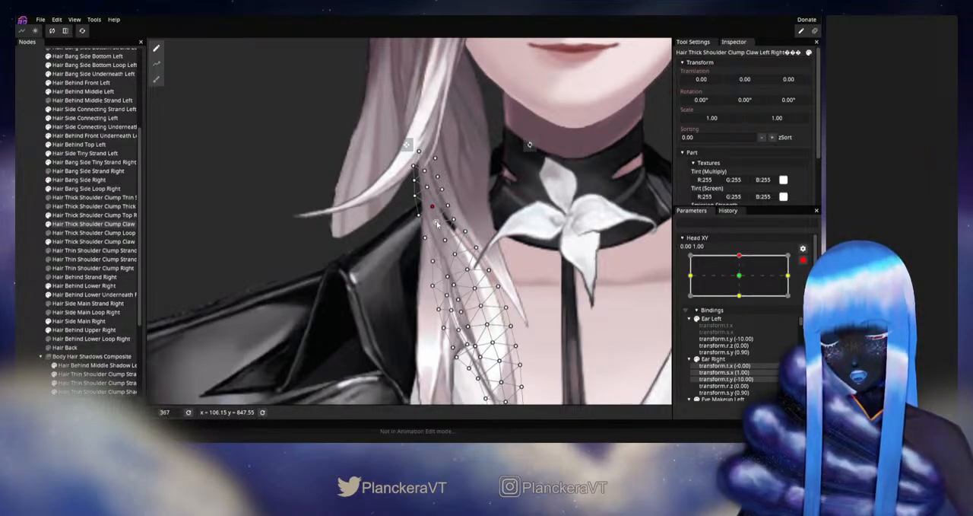
left_click(457, 254)
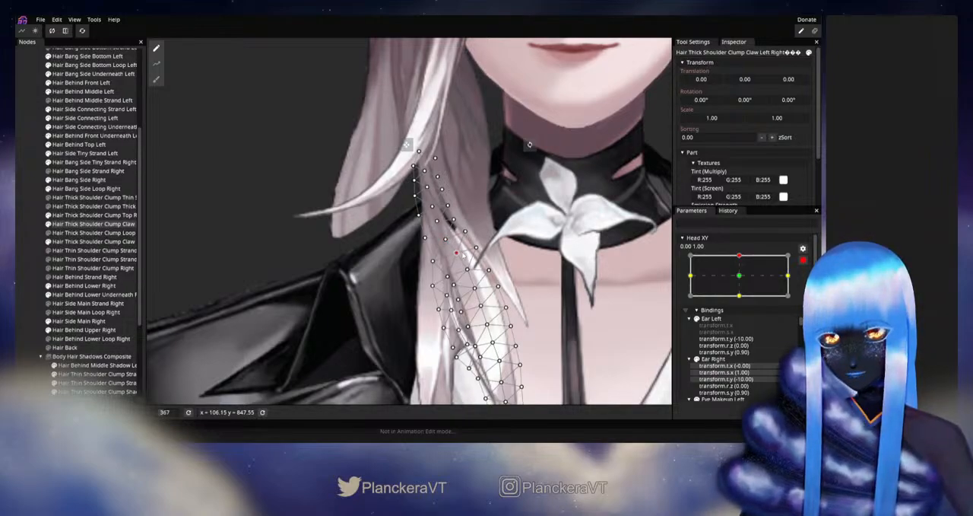
left_click(466, 232)
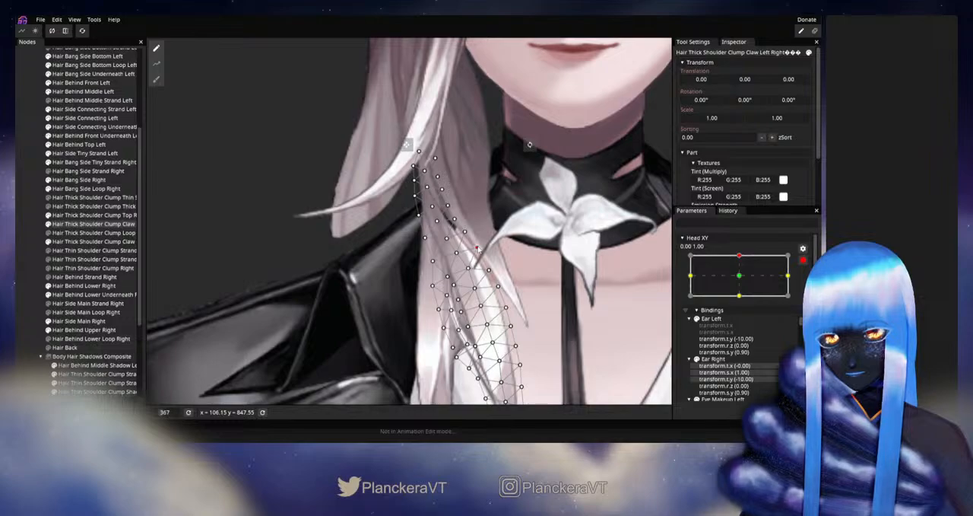
left_click(31, 237)
- Disarm Head XY, check the reshaped claw strand's motion around the up position, and rearm the up keypoint
scroll(511, 296, "down", 5)
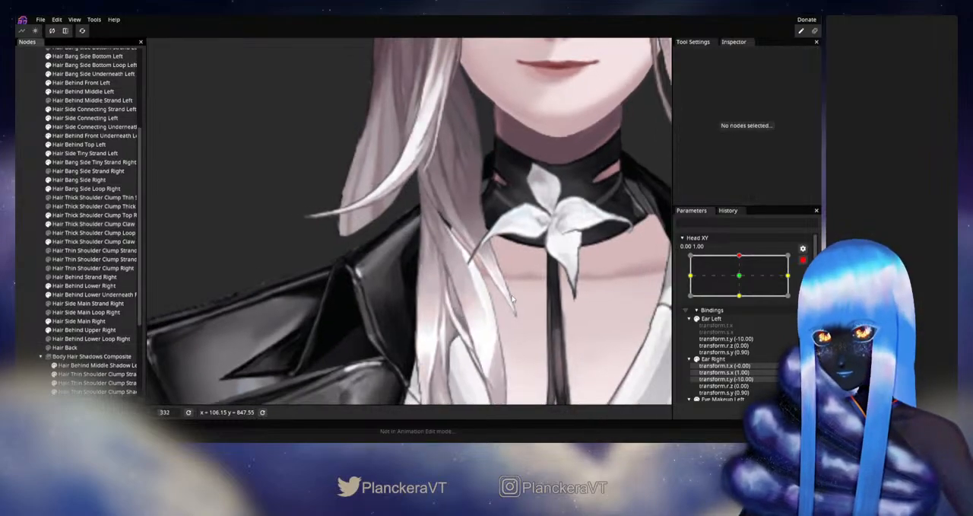
scroll(512, 301, "down", 2)
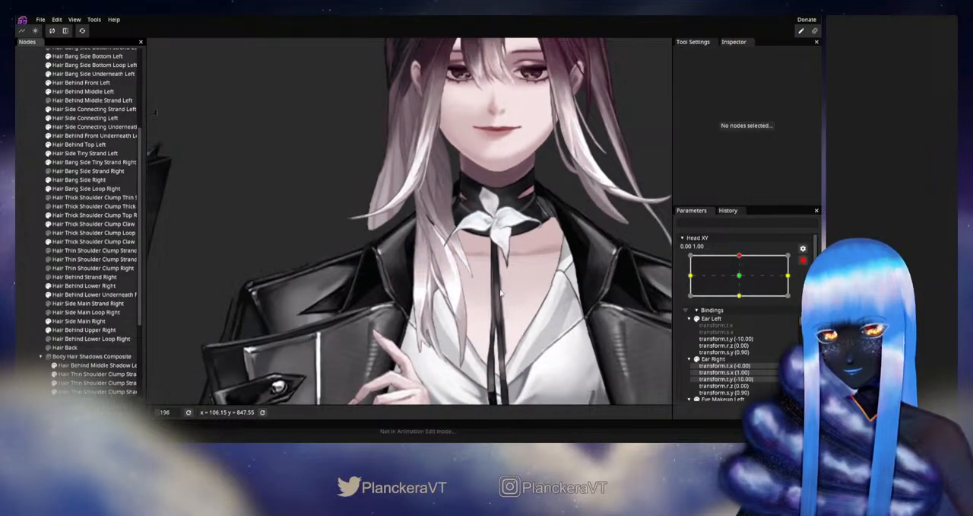
left_click(803, 260)
mouse_move(743, 281)
left_mouse_down()
mouse_move(744, 302)
mouse_move(745, 279)
left_mouse_up()
left_click(808, 285)
scroll(508, 264, "up", 3)
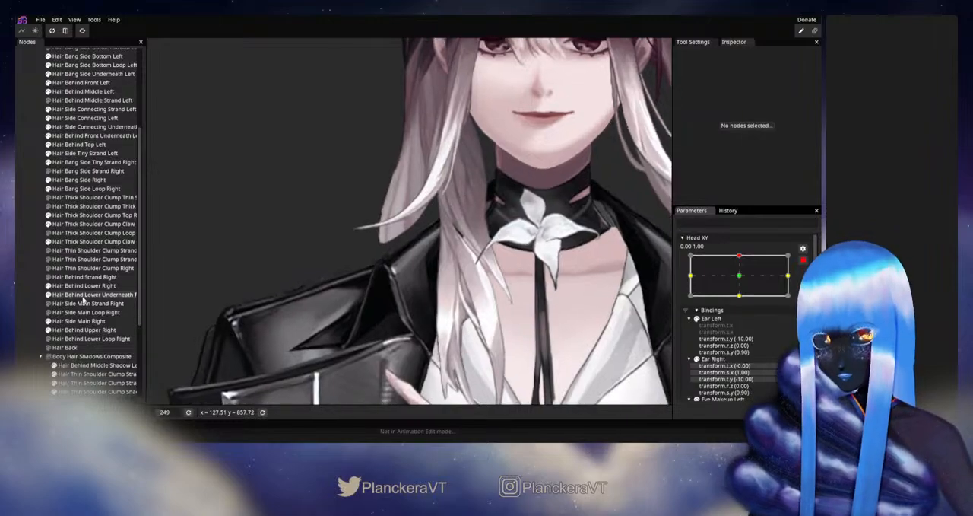
left_click(65, 223)
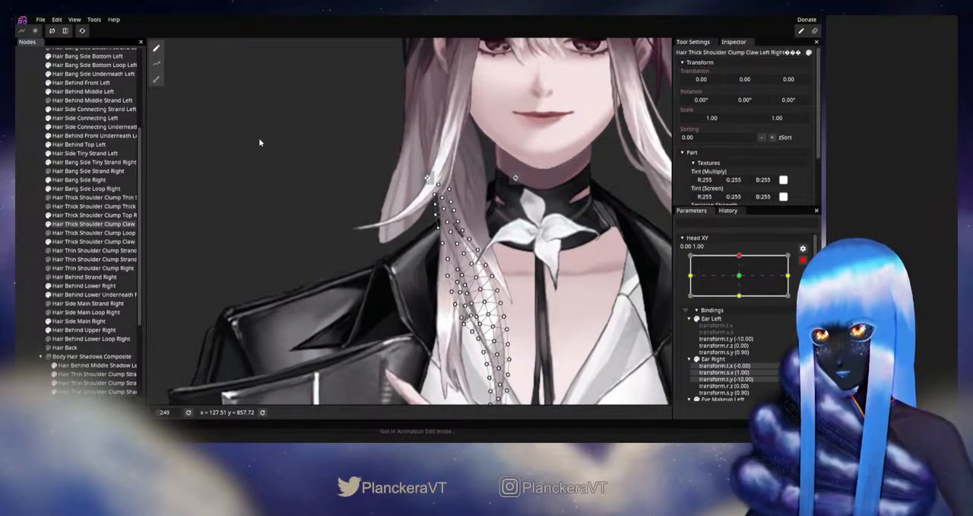
left_click(157, 84)
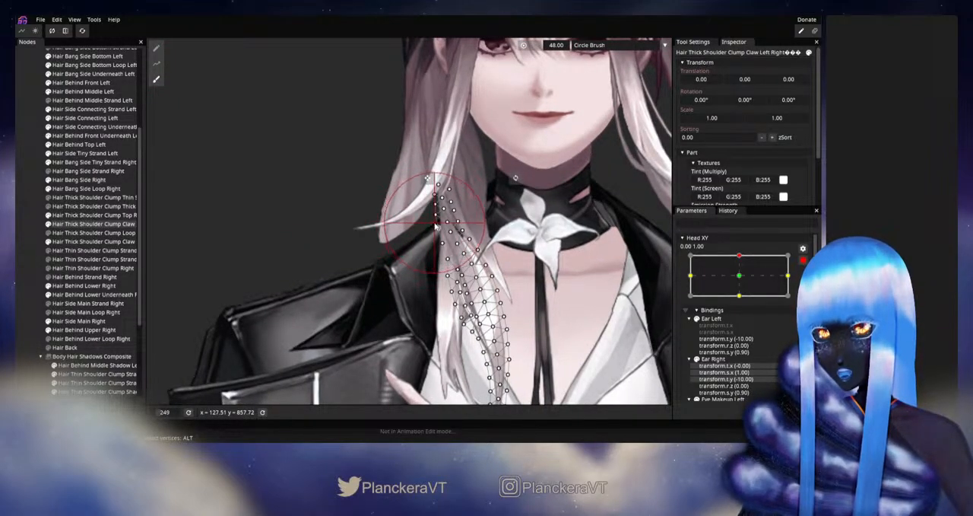
left_click(34, 231)
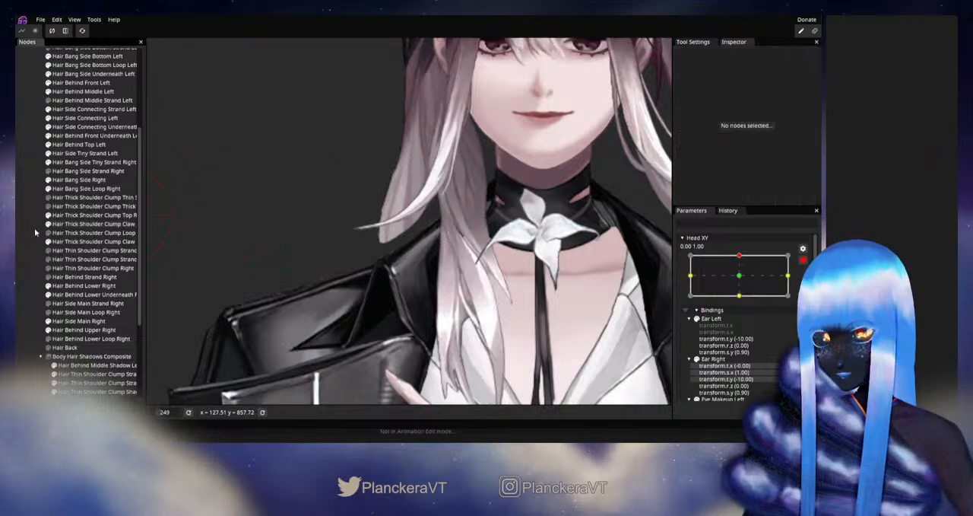
- Disarm Head XY, review the right-side hair with the head and jacket in view as the head moves, and rearm the up keypoint
scroll(560, 273, "down", 3)
scroll(560, 271, "down", 1)
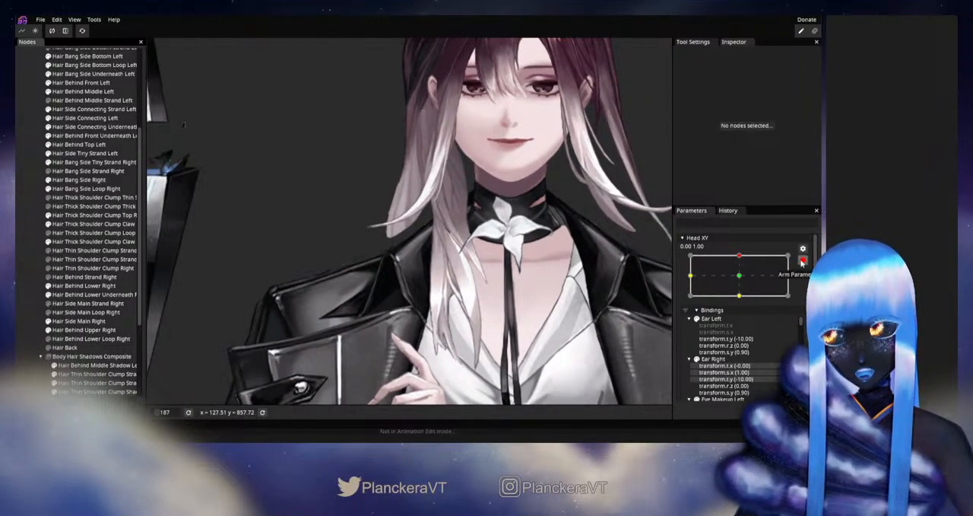
left_click(803, 262)
mouse_move(742, 280)
left_mouse_down()
mouse_move(743, 301)
mouse_move(748, 279)
left_mouse_up()
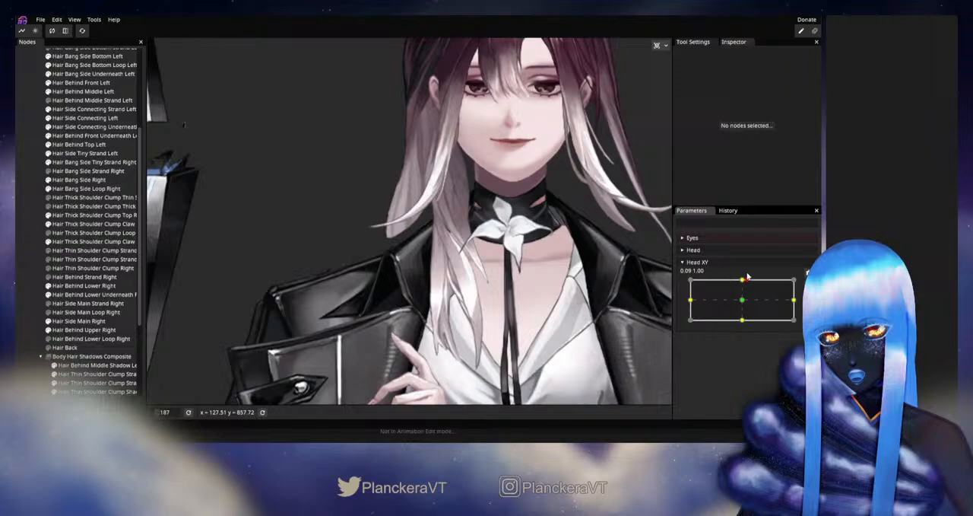
left_click(809, 283)
- Refine the mesh vertices in the upper-middle part of Hair Thick Shoulder Clump Claw Left Right for Head XY's up keypoint
scroll(425, 262, "up", 6)
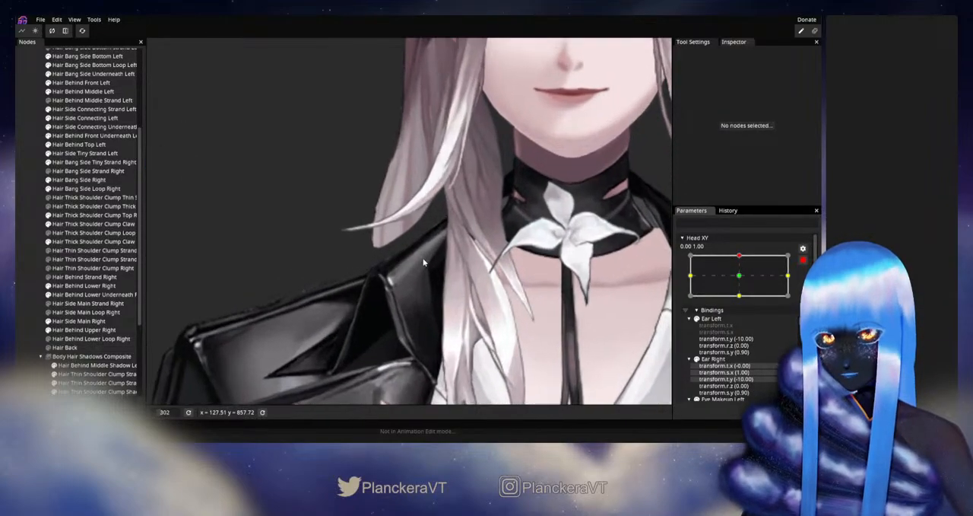
scroll(425, 263, "up", 1)
left_click(130, 239)
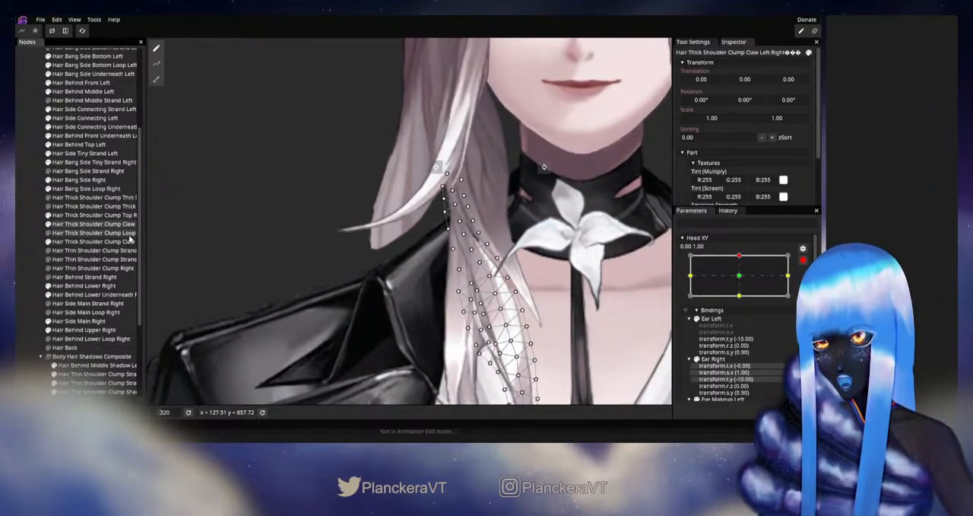
scroll(457, 231, "up", 5)
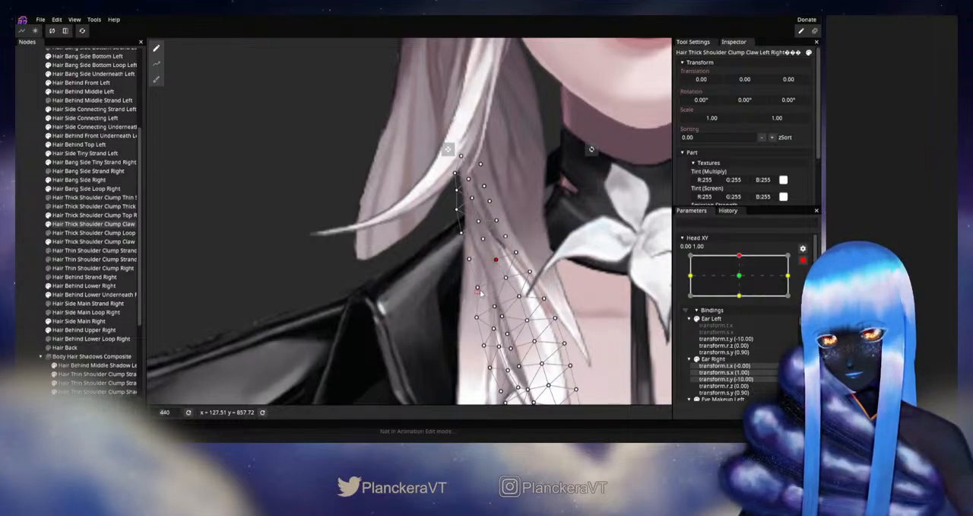
left_click_drag(474, 292, 478, 289)
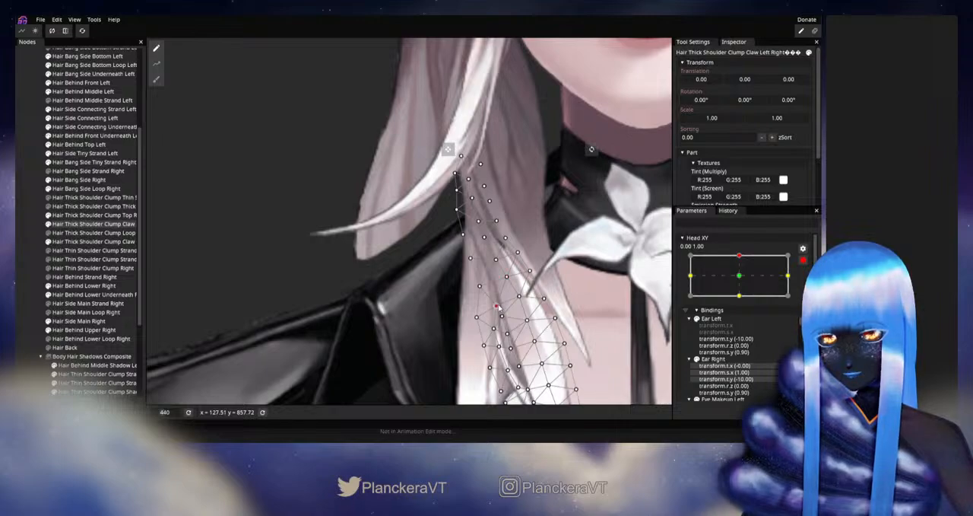
left_click(497, 261)
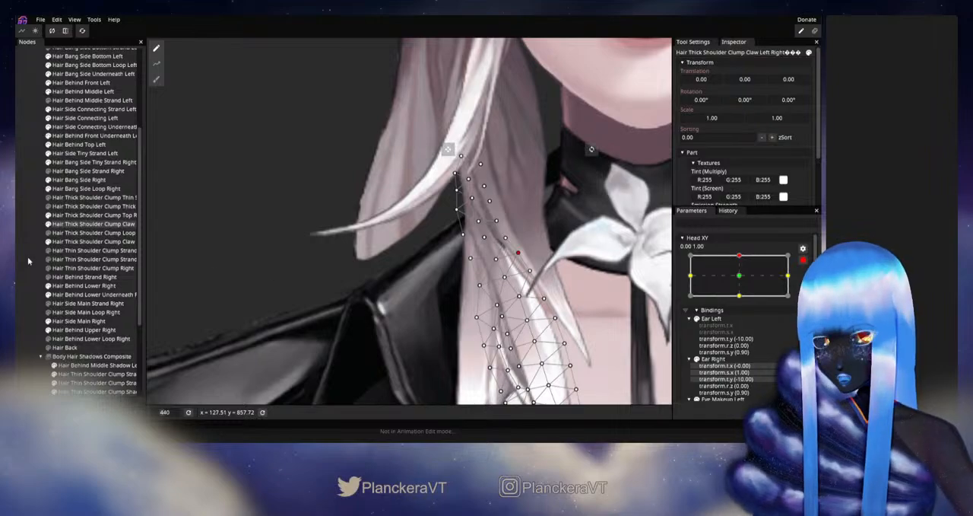
- Test Head XY's motion with the claw strand still selected, then rearm the up keypoint
left_click(804, 260)
mouse_move(742, 282)
left_mouse_down()
mouse_move(740, 293)
mouse_move(743, 281)
left_mouse_up()
left_click(808, 284)
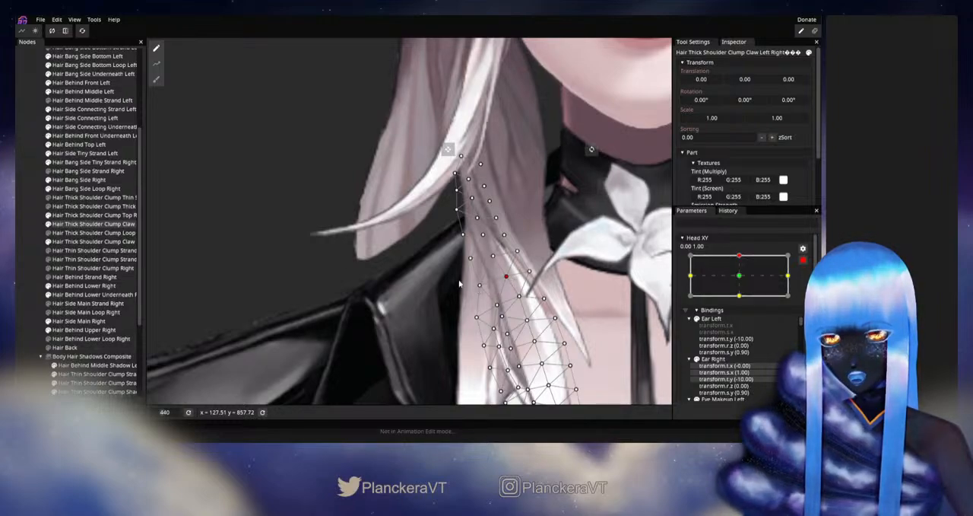
- Deselect the claw strand, examine the unobstructed shoulder clump as Head XY moves, and rearm the up keypoint
left_click(597, 311)
scroll(596, 312, "down", 2)
scroll(597, 312, "down", 2)
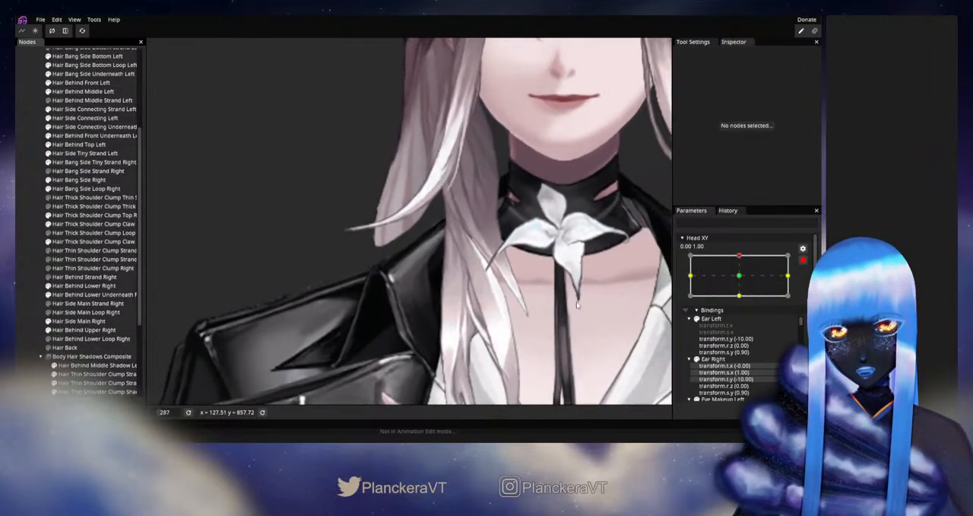
left_click(804, 261)
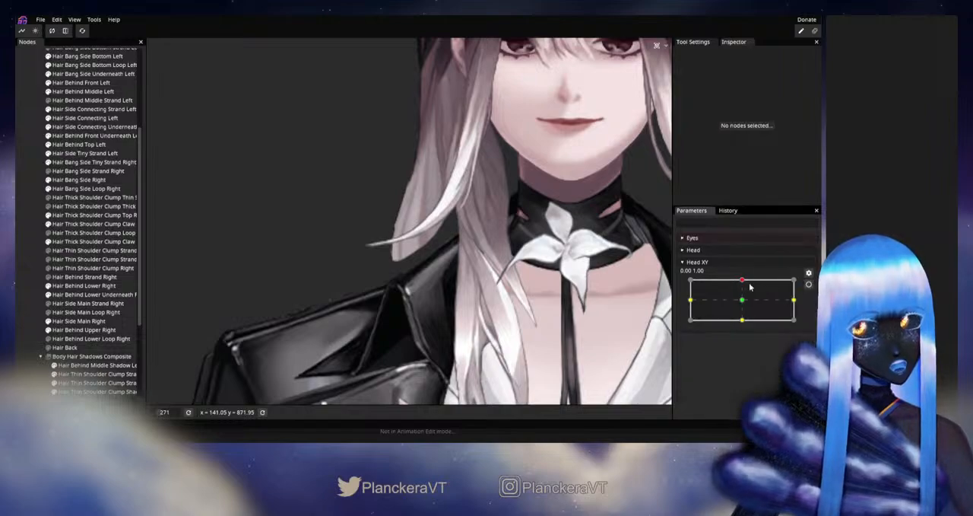
mouse_move(741, 280)
left_mouse_down()
mouse_move(742, 300)
mouse_move(742, 281)
left_mouse_up()
left_click(808, 272)
- Fine-tune the inner vertices near the top of Hair Thick Shoulder Clump Claw Left Right for Head XY's up keypoint, then deselect it
scroll(402, 282, "up", 5)
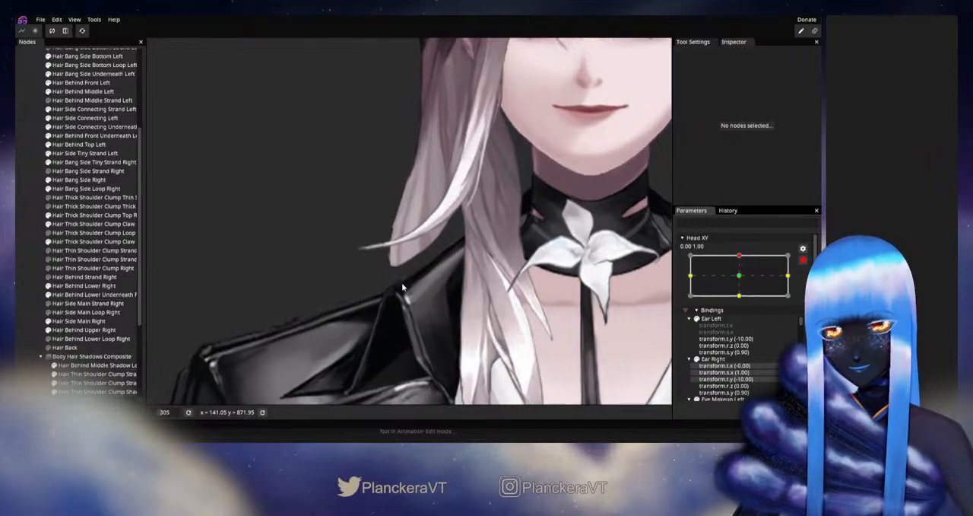
left_click(82, 224)
scroll(479, 261, "up", 2)
left_click(508, 261)
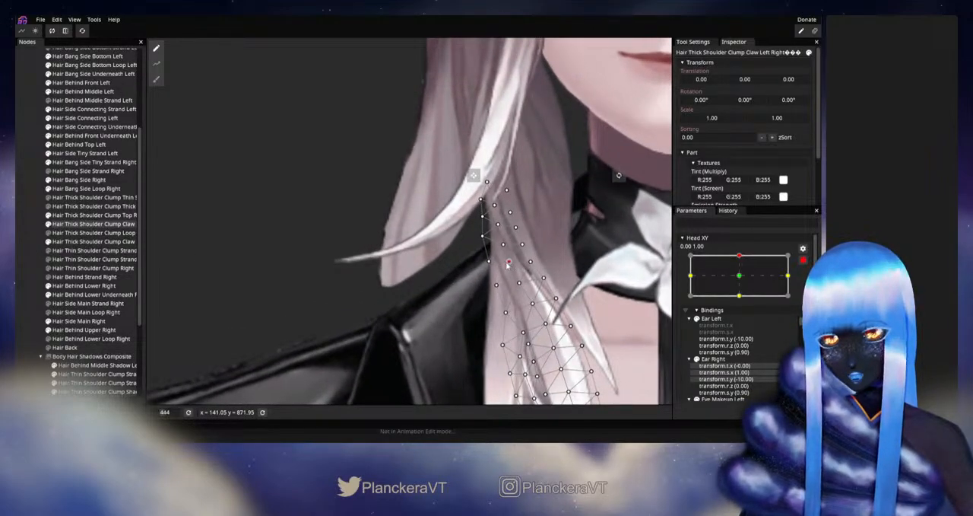
left_click(503, 245)
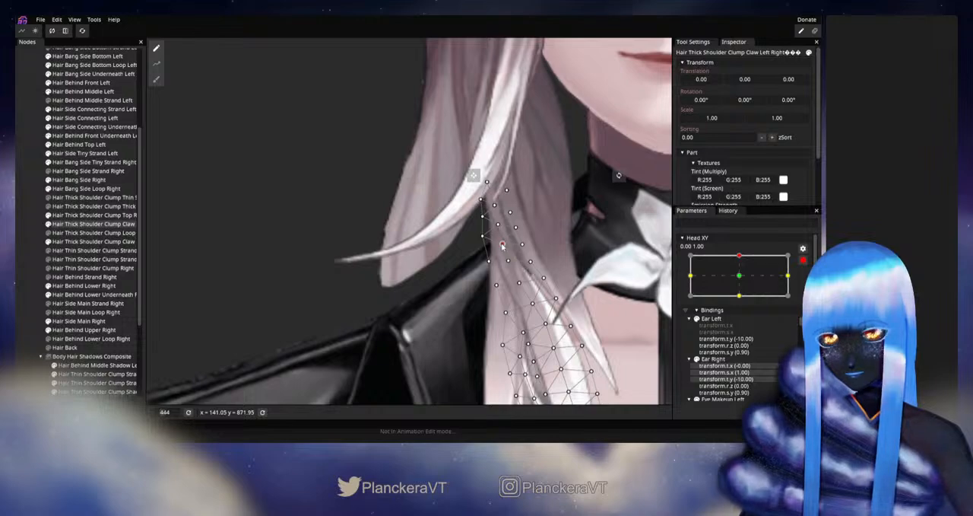
left_click(496, 226)
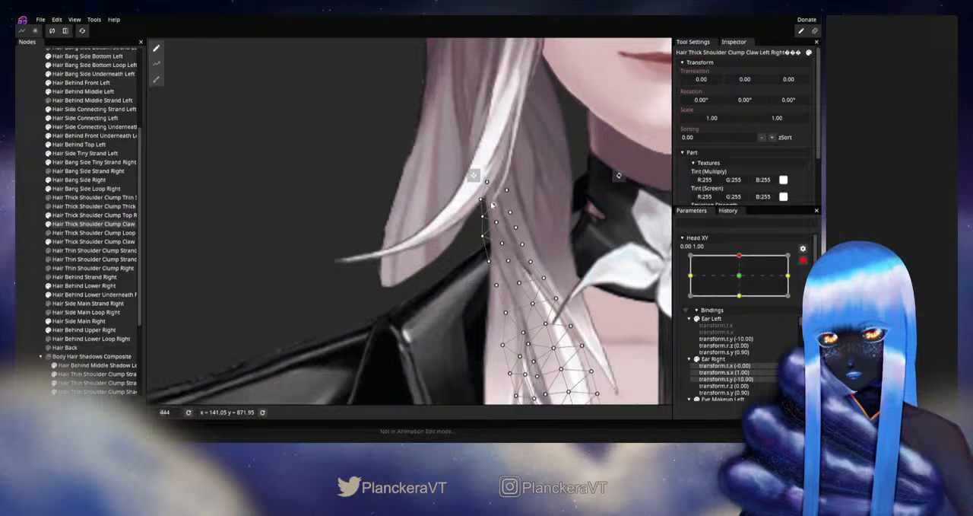
left_click(36, 224)
- Disarm Head XY, check how the claw strand's top blends with the surrounding hair during head motion, and rearm the up keypoint
scroll(515, 278, "down", 5)
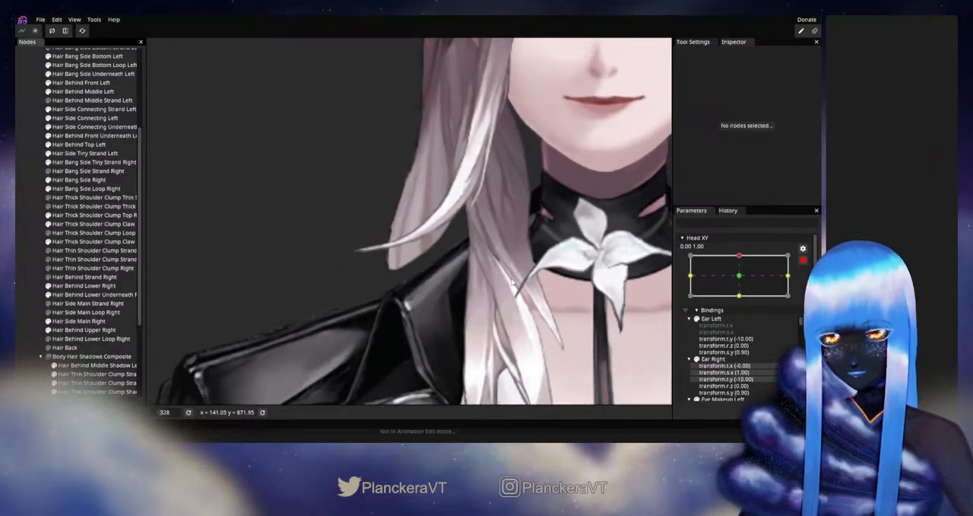
scroll(515, 279, "down", 3)
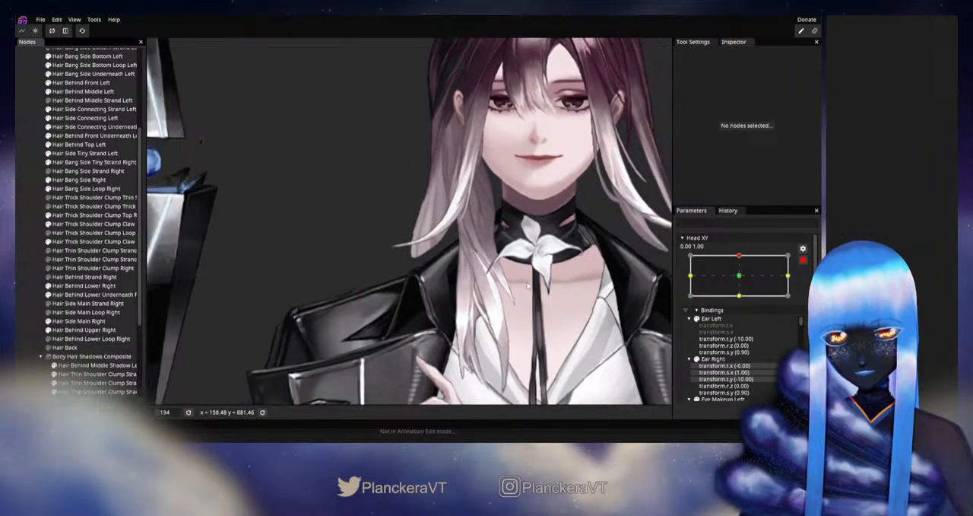
left_click(801, 262)
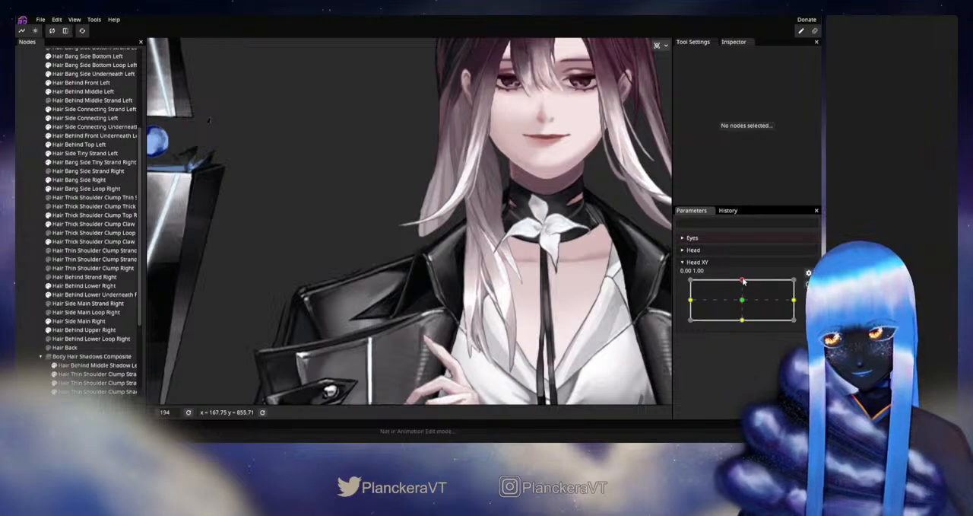
mouse_move(743, 281)
left_mouse_down()
mouse_move(740, 301)
mouse_move(743, 280)
left_mouse_up()
left_click(807, 285)
- Refine the inner vertices in the middle section of Hair Thick Shoulder Clump Claw Left Right for Head XY's up keypoint, then deselect it
scroll(396, 292, "up", 4)
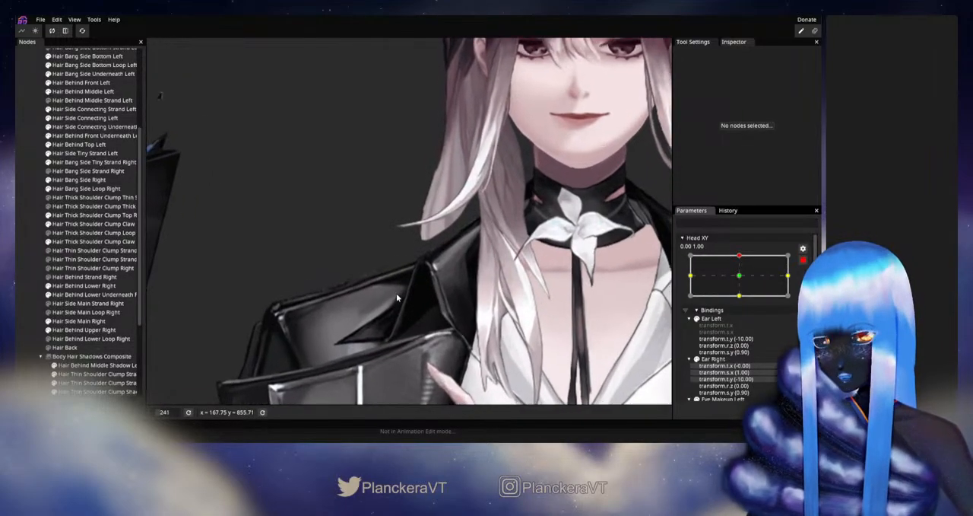
left_click(76, 224)
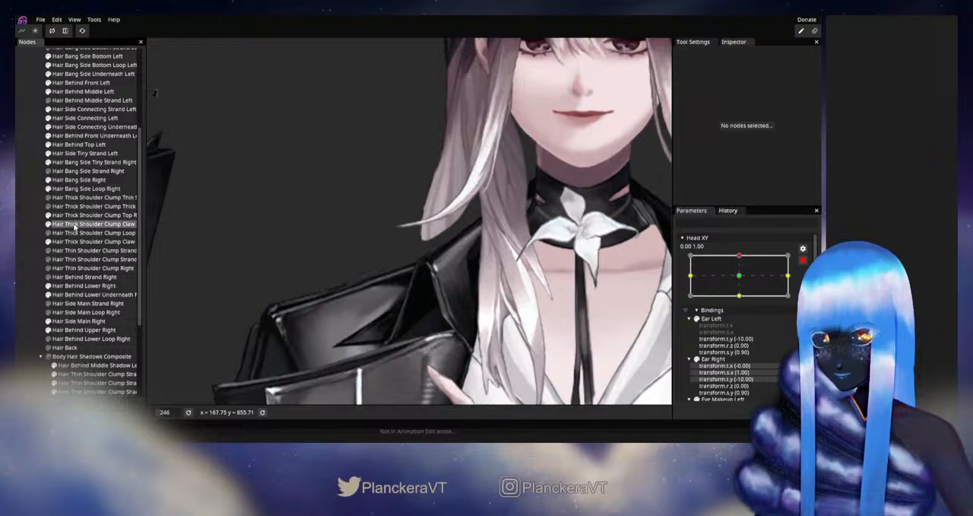
scroll(461, 253, "up", 4)
scroll(461, 252, "up", 2)
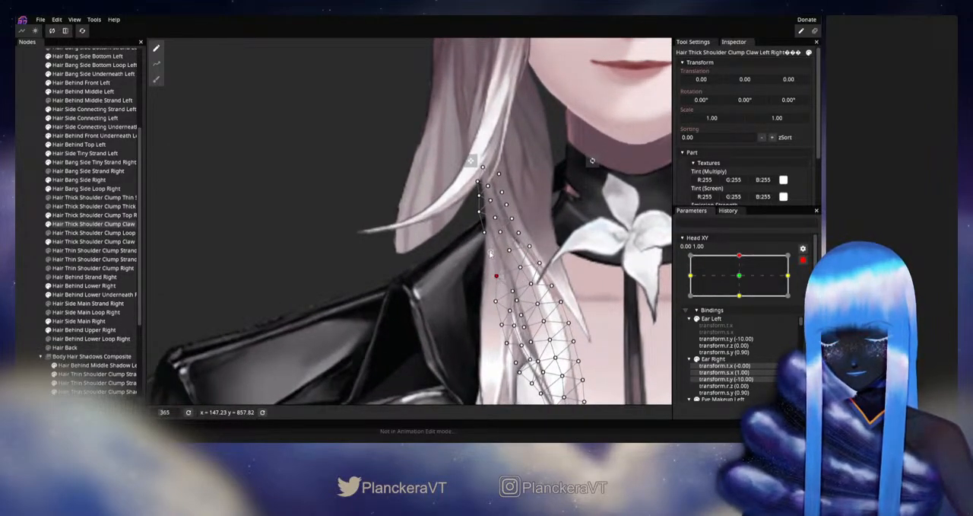
left_click(513, 291)
left_click(517, 301)
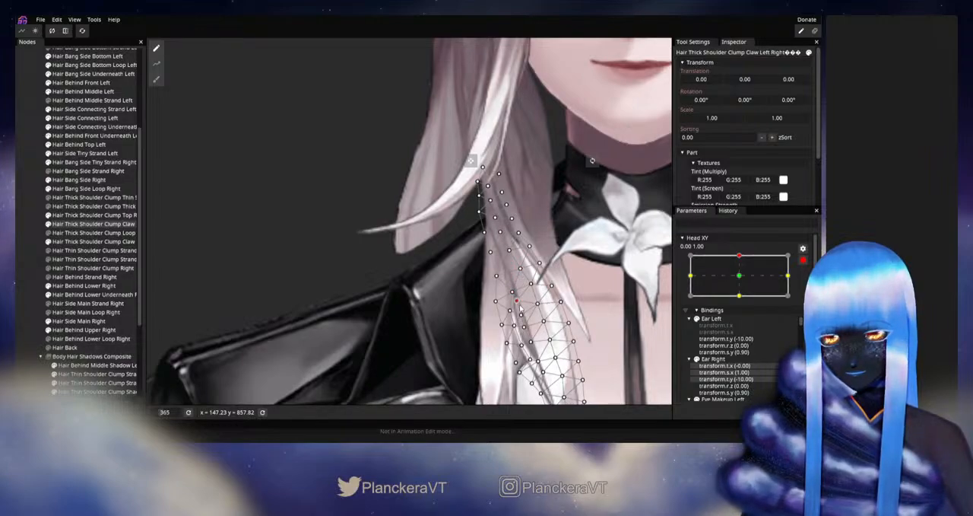
left_click(520, 269)
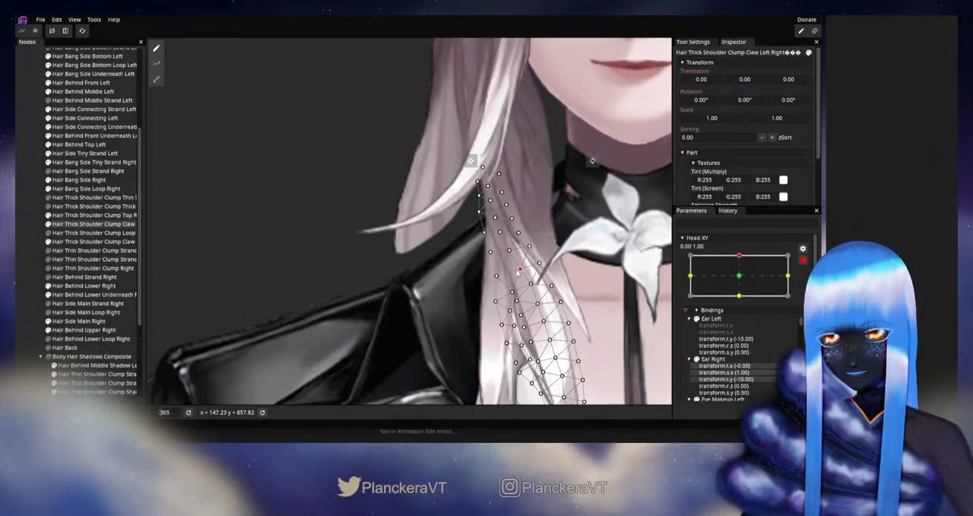
left_click(529, 246)
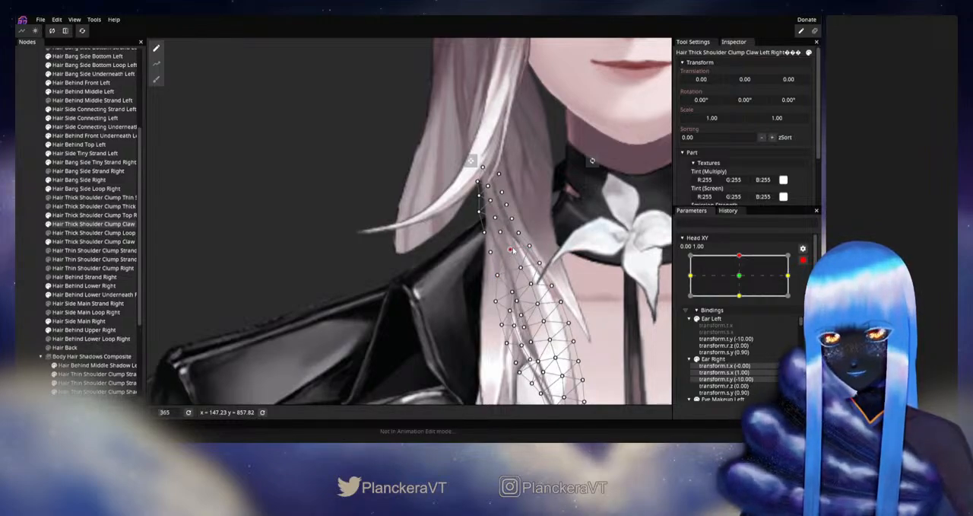
left_click(21, 249)
- Disarm Head XY and examine the deselected claw strand's middle section while moving the head slightly around the up position
scroll(550, 306, "down", 6)
scroll(548, 297, "down", 3)
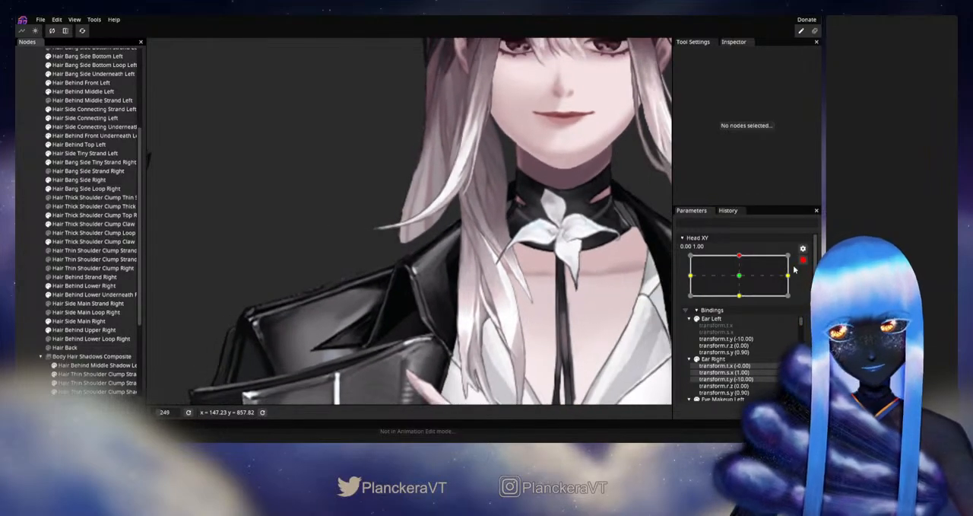
left_click(803, 261)
mouse_move(742, 280)
left_mouse_down()
mouse_move(741, 309)
mouse_move(741, 281)
left_mouse_up()
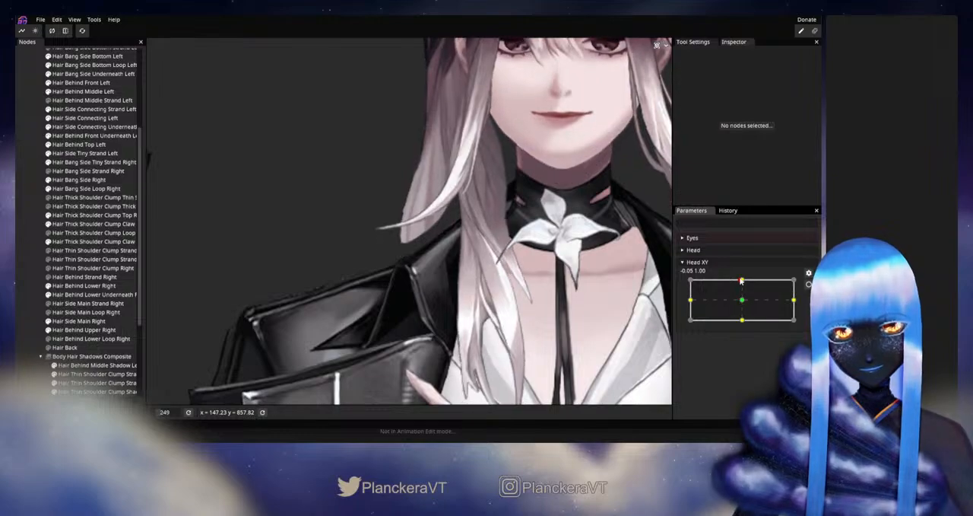
- Reselect the claw strand, rearm Head XY's up keypoint, and adjust the strand's upper inner vertices and outer edge beside the jacket collar
left_click(83, 224)
scroll(411, 277, "up", 3)
scroll(411, 277, "up", 5)
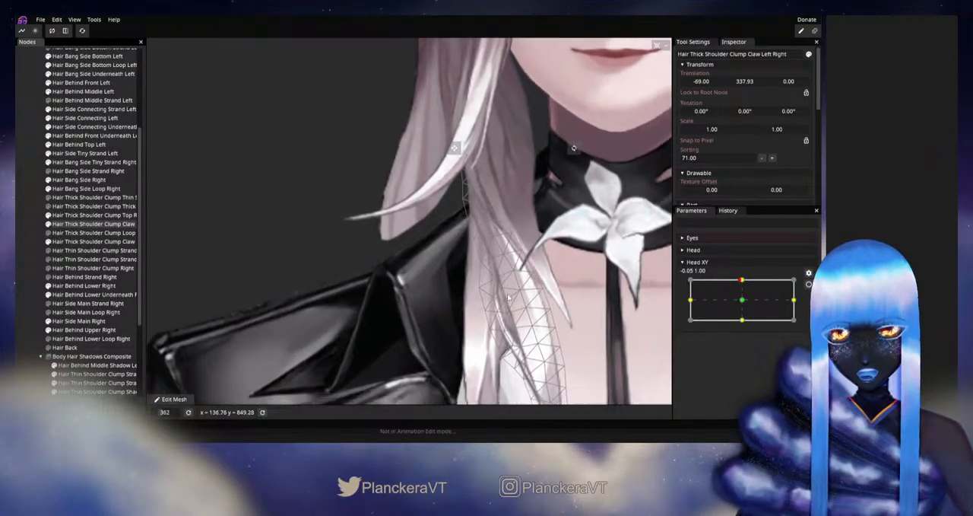
mouse_move(742, 281)
left_mouse_down()
mouse_move(743, 304)
mouse_move(743, 280)
left_mouse_up()
left_click(808, 285)
left_click_drag(483, 228, 479, 231)
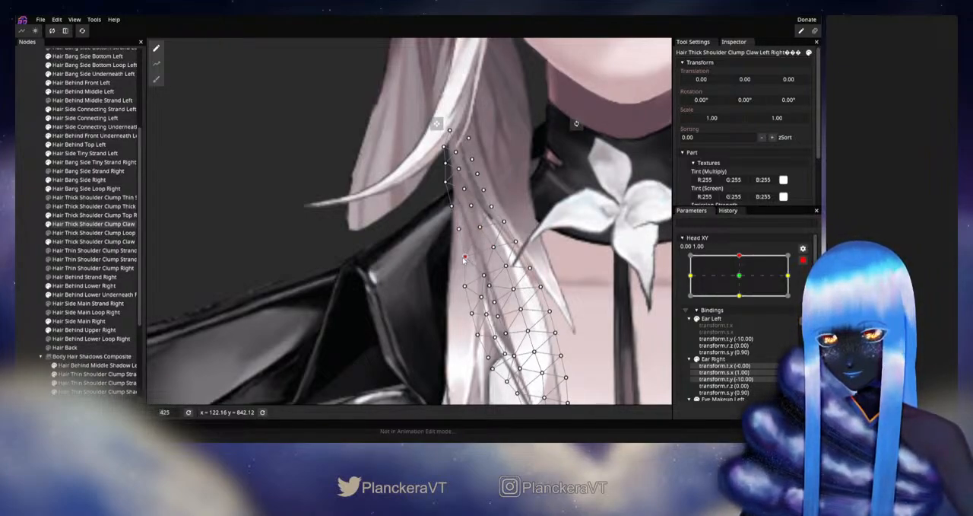
left_click(470, 206)
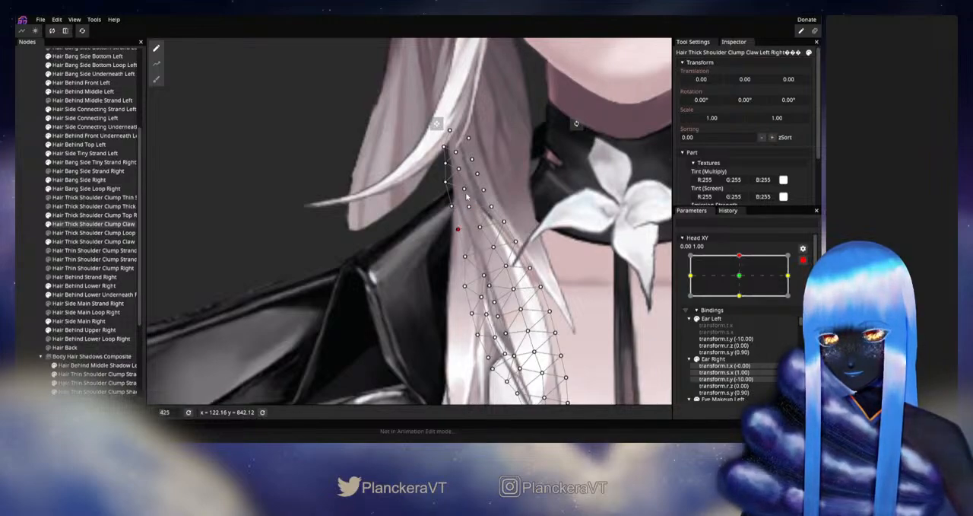
left_click_drag(462, 193, 451, 208)
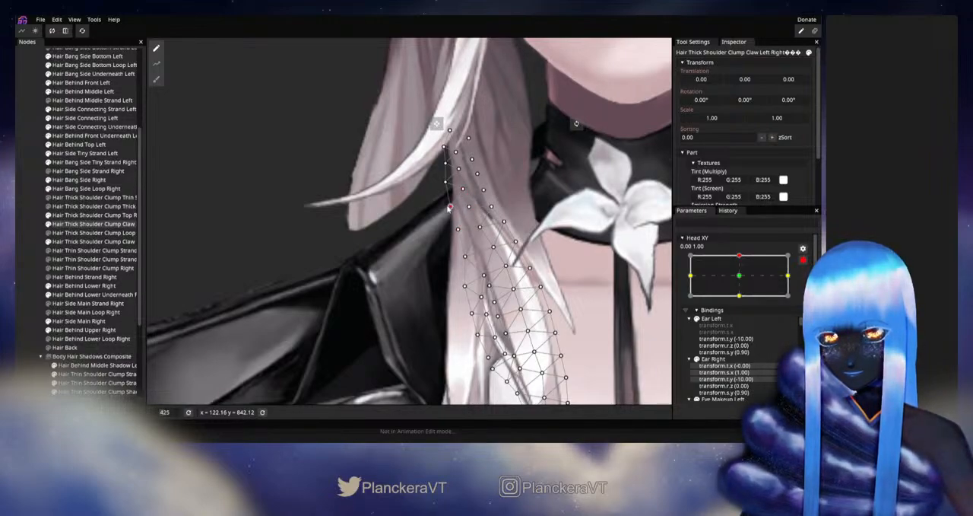
left_click(446, 182)
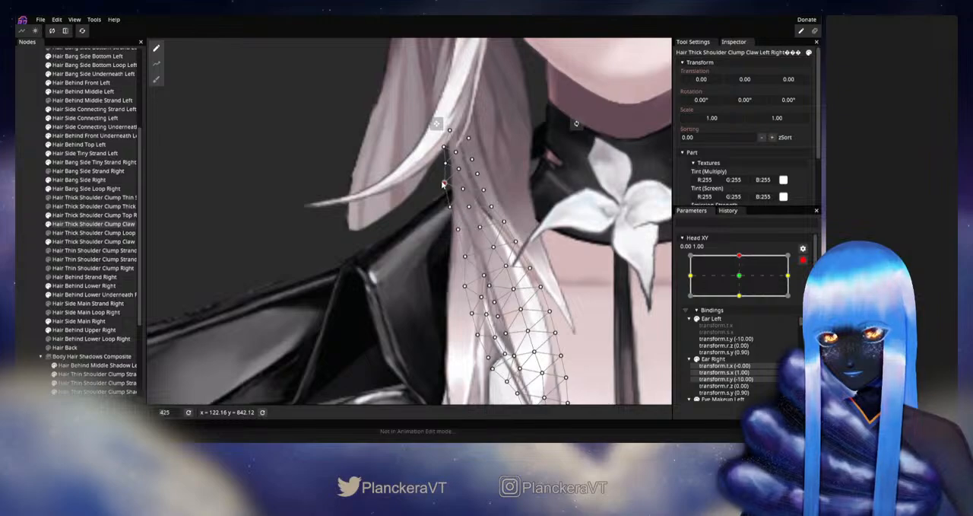
- Disarm Head XY, test how the adjusted outer edge follows the head near the up position, and rearm the up keypoint
left_click(803, 261)
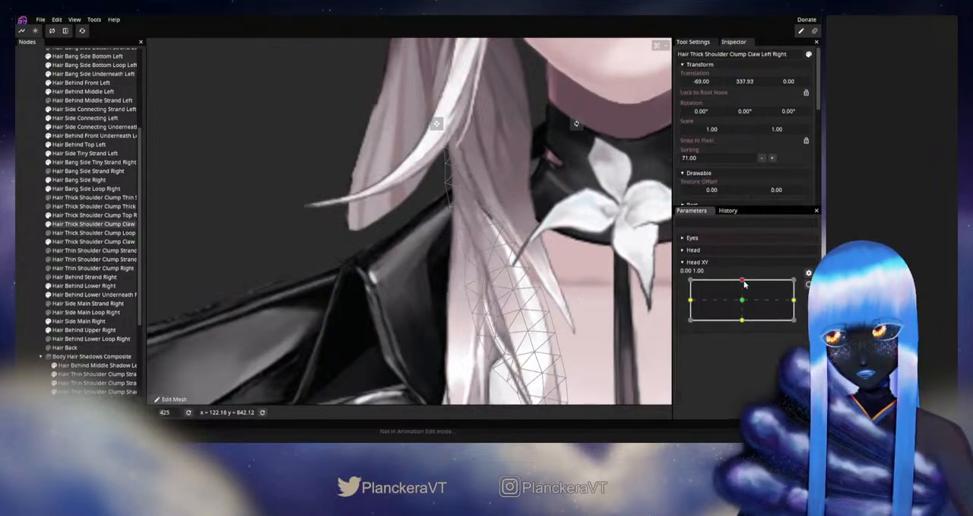
mouse_move(743, 281)
left_mouse_down()
mouse_move(741, 292)
mouse_move(743, 280)
left_mouse_up()
left_click(807, 284)
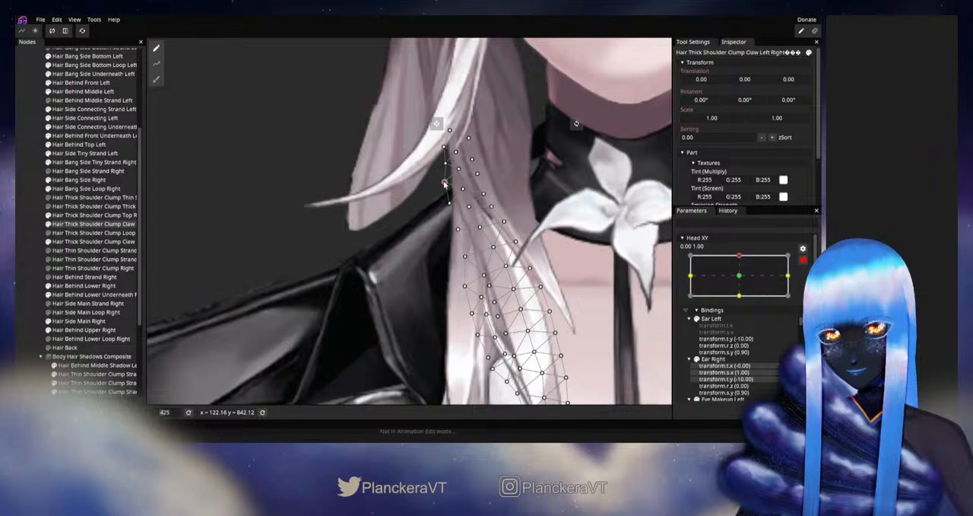
- Nudge the claw strand's upper outer-edge and inner-edge vertices, check them against Head XY's motion, and rearm the up keypoint
left_click_drag(445, 183, 445, 180)
left_click(479, 175)
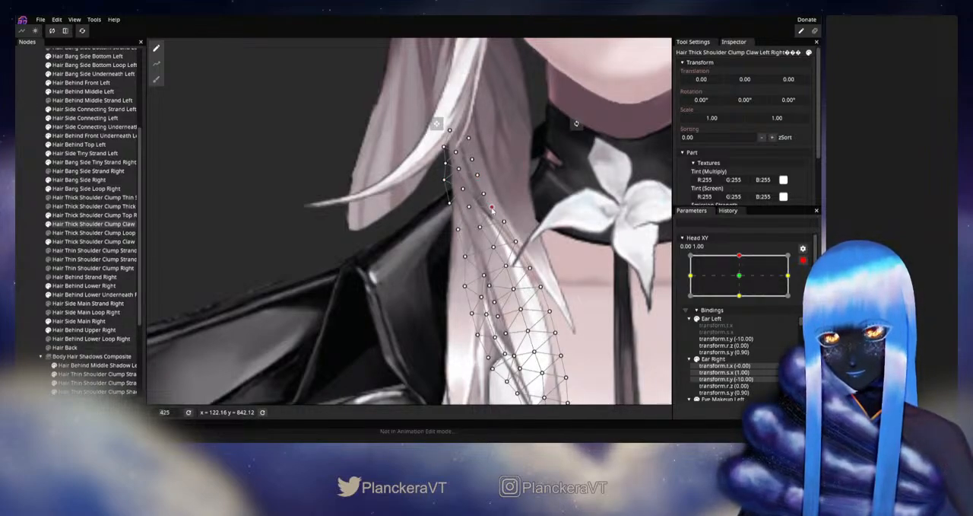
left_click(803, 261)
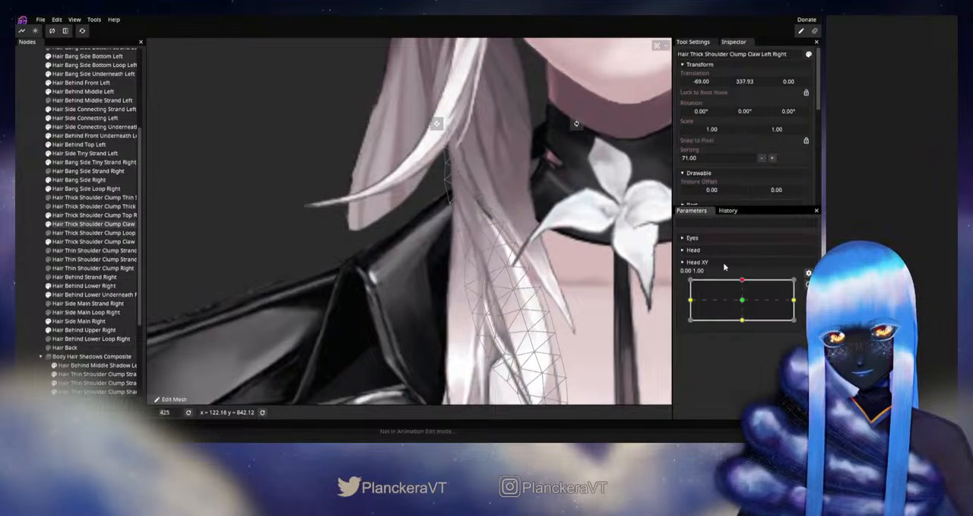
mouse_move(743, 282)
left_mouse_down()
mouse_move(743, 300)
mouse_move(744, 281)
left_mouse_up()
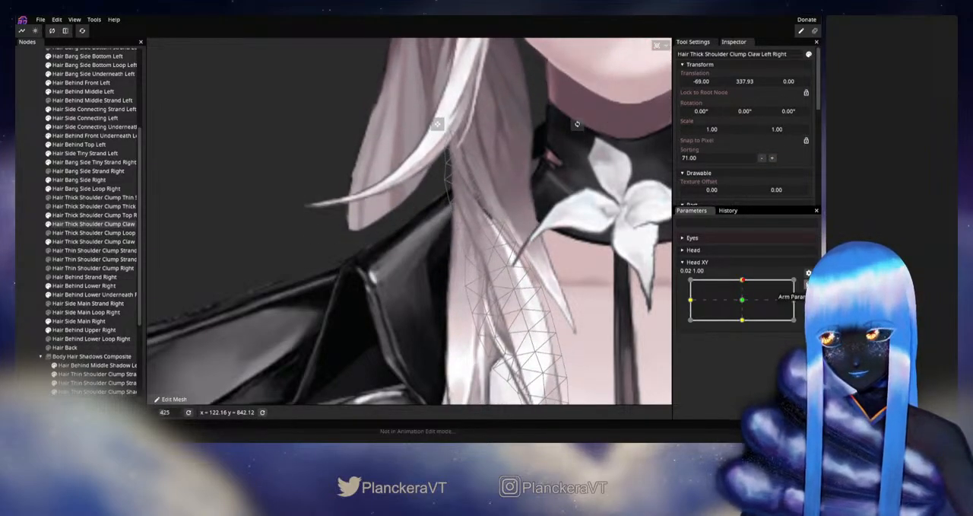
left_click(808, 284)
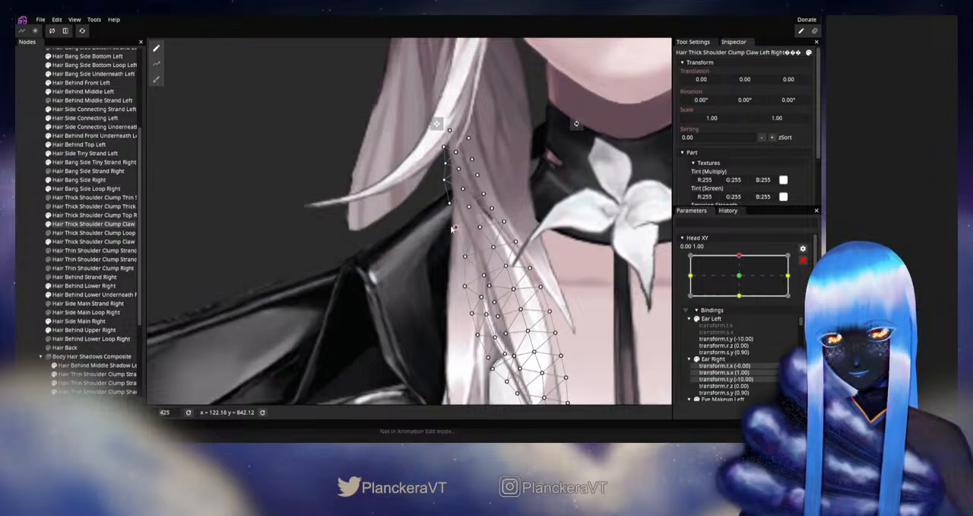
- Recheck the claw strand's motion, rearm the up keypoint, refine its vertices beside the choker flower, and deselect the strand
left_click(803, 260)
mouse_move(744, 283)
left_mouse_down()
mouse_move(740, 300)
mouse_move(740, 279)
left_mouse_up()
left_click(807, 285)
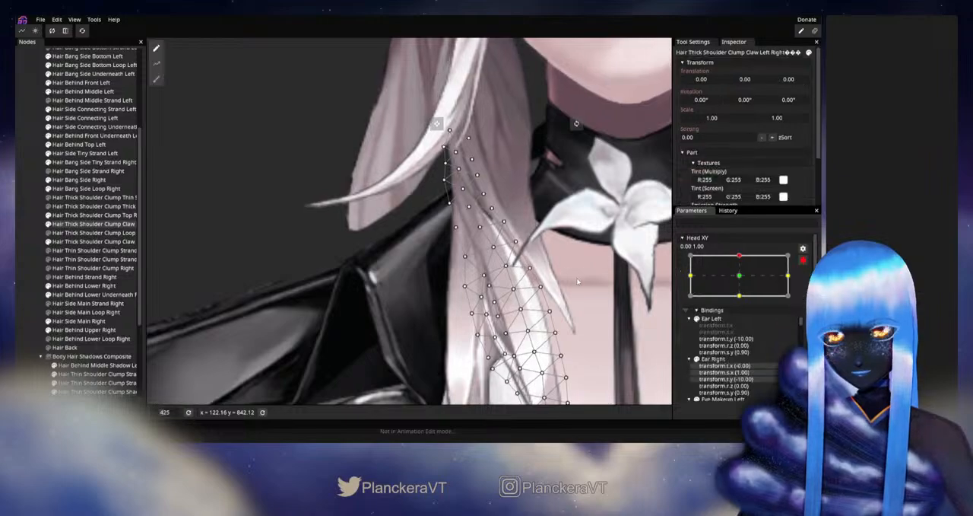
left_click(492, 248)
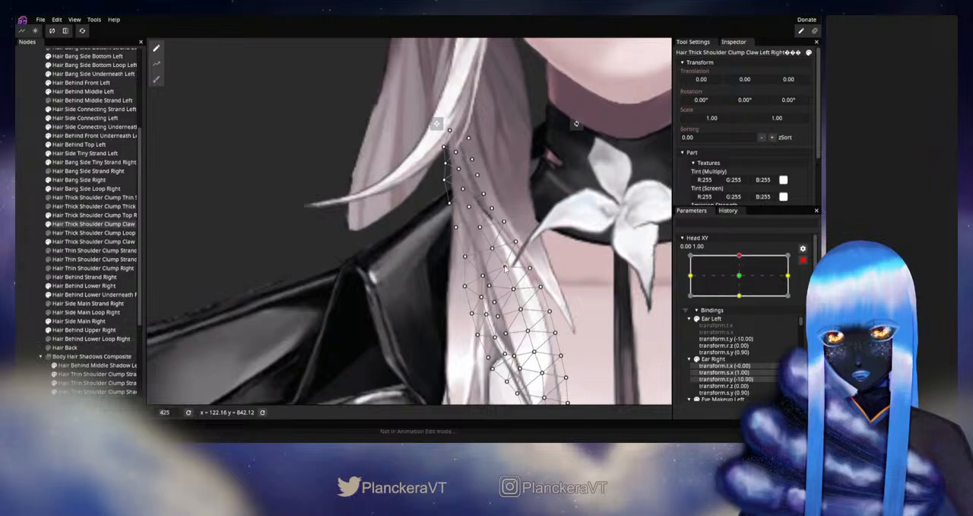
left_click(517, 241)
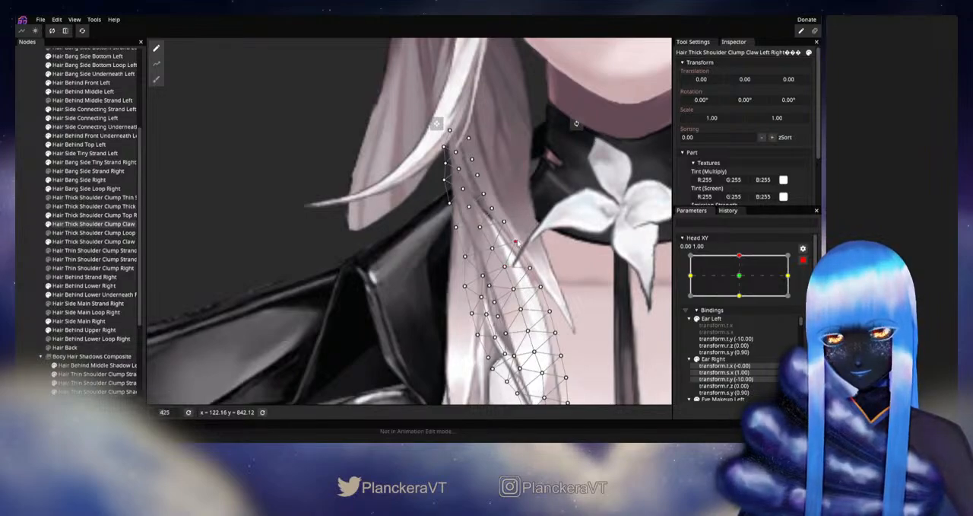
left_click(45, 256)
- Disarm Head XY and examine the shoulder clump's motion against the model's whole head and upper body
scroll(562, 294, "down", 1)
scroll(561, 290, "down", 5)
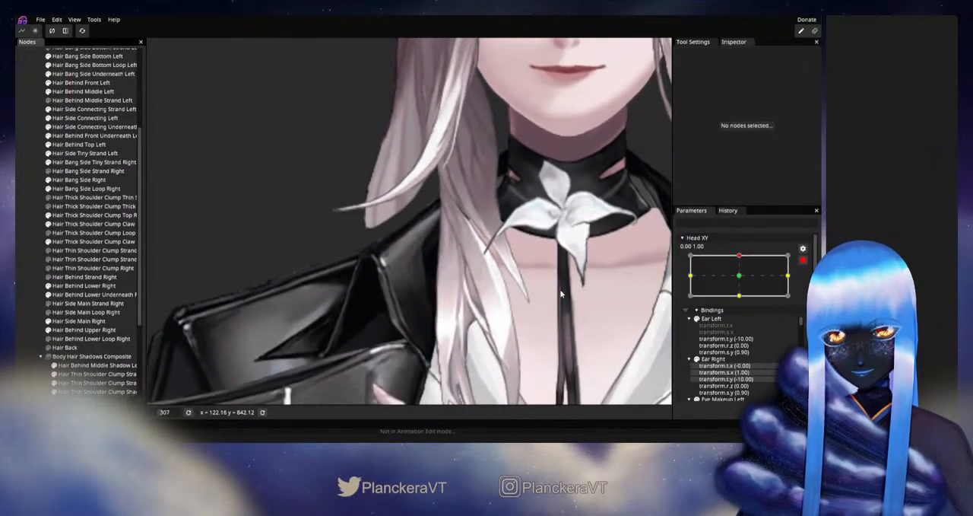
scroll(551, 300, "down", 3)
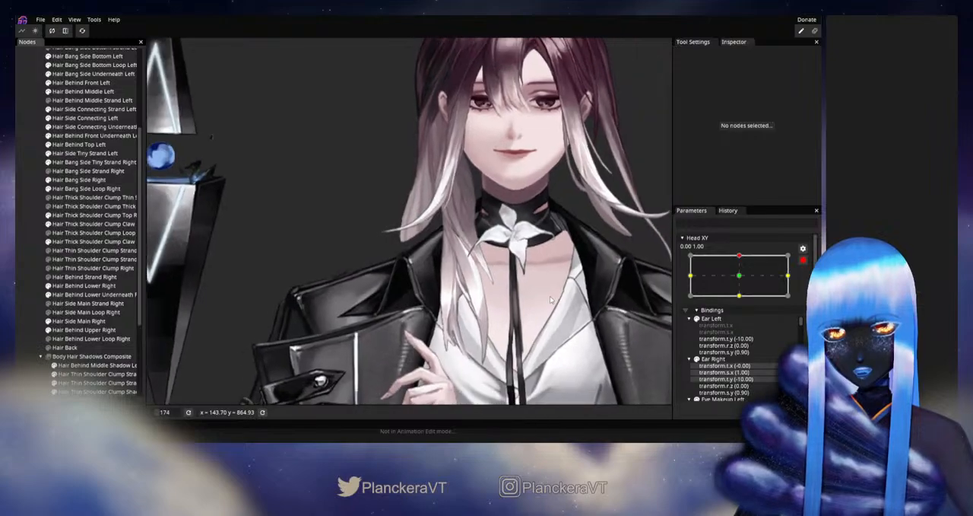
left_click(804, 262)
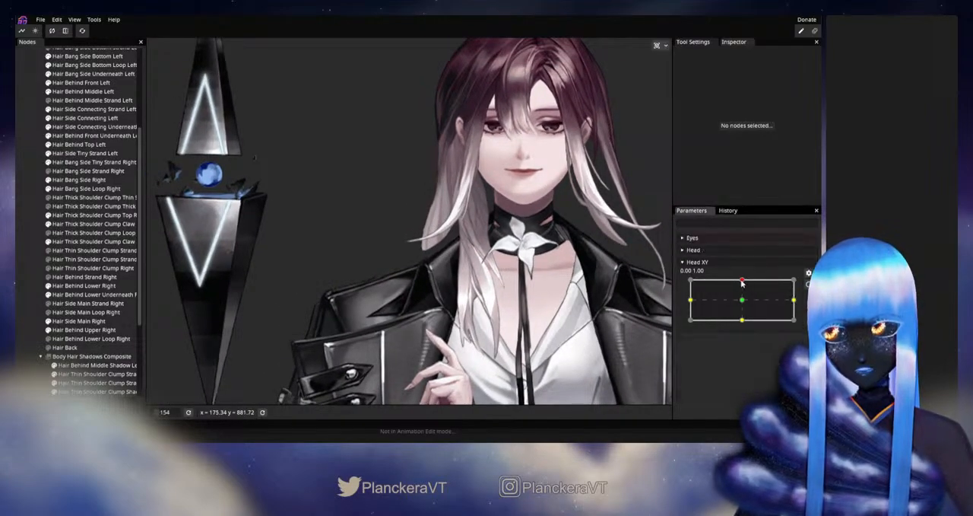
mouse_move(742, 282)
left_mouse_down()
mouse_move(743, 302)
mouse_move(743, 280)
left_mouse_up()
- Reselect Hair Thick Shoulder Clump Claw Left Right and examine its upper section while moving Head XY between neutral and up
scroll(465, 318, "up", 4)
scroll(497, 239, "up", 1)
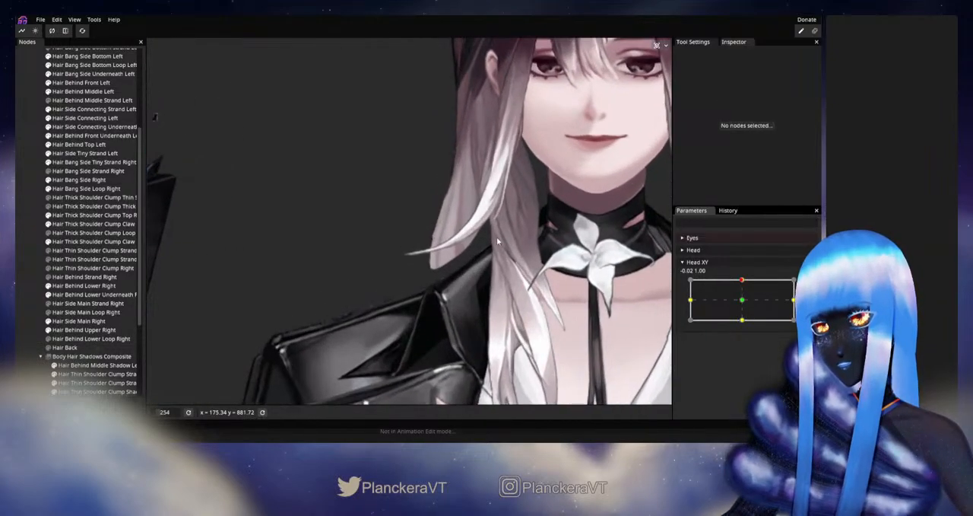
left_click(85, 215)
left_click(85, 224)
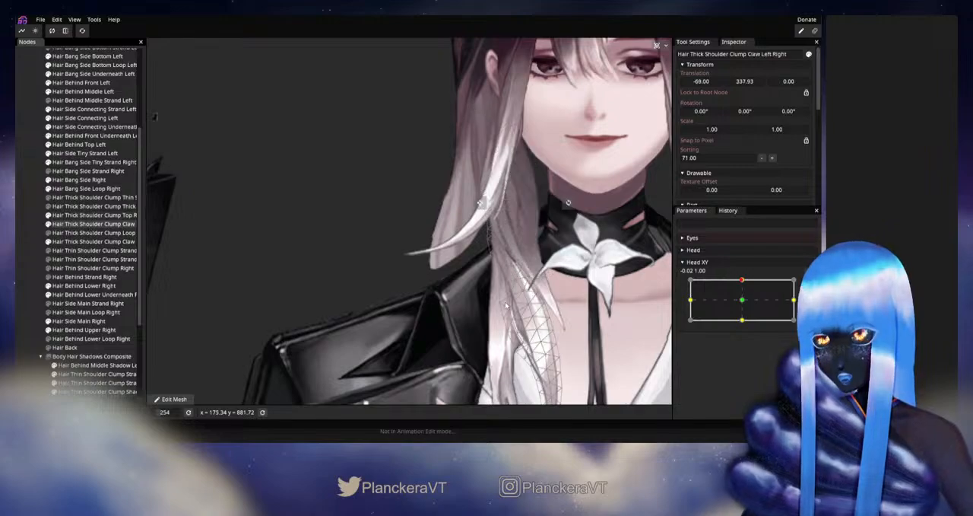
scroll(435, 229, "up", 3)
scroll(603, 311, "up", 2)
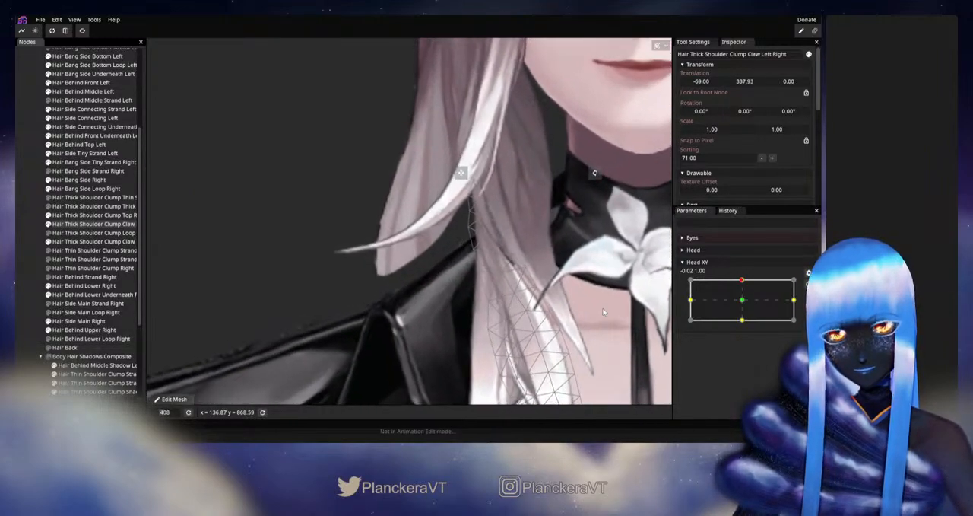
left_click_drag(740, 298, 744, 282)
left_click_drag(746, 290, 742, 280)
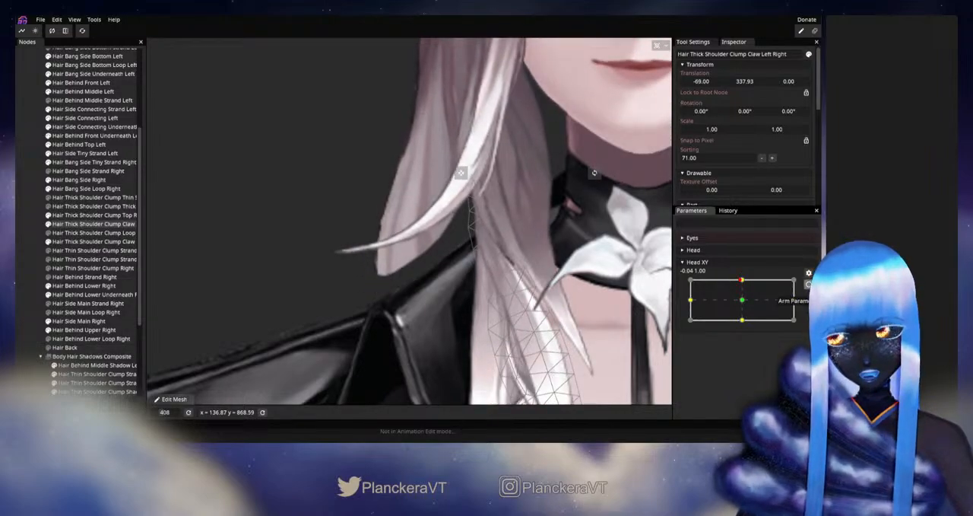
- Rearm Head XY's up keypoint, adjust the claw strand's upper inner vertices, and save the model
left_click(809, 284)
left_click(502, 273)
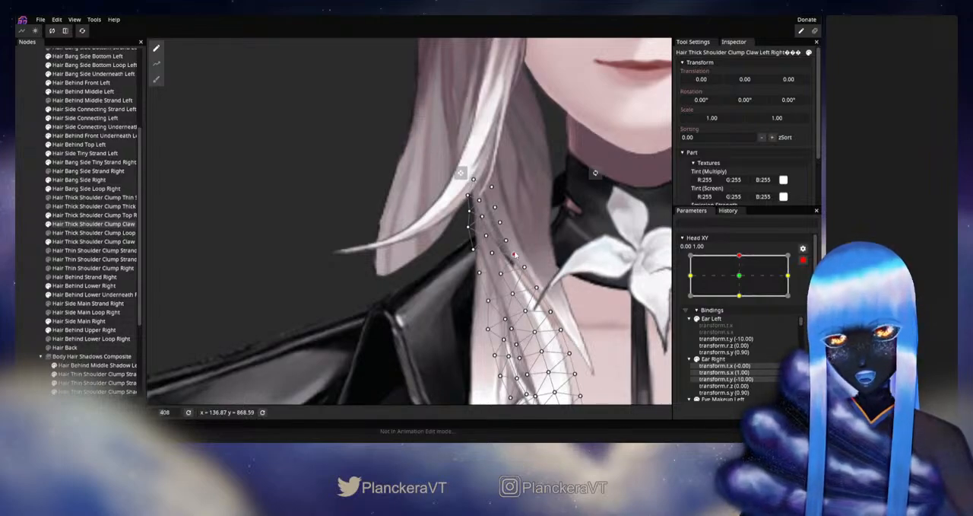
key("ctrl+s")
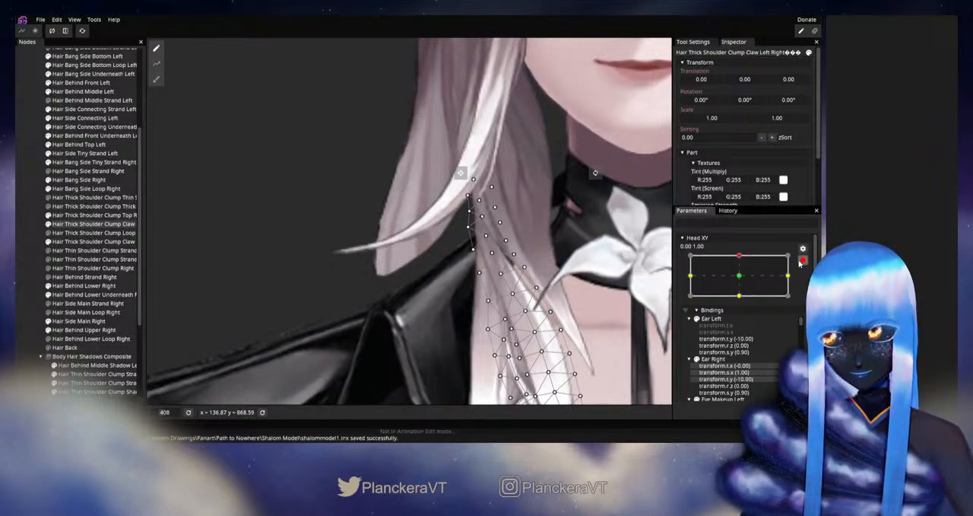
- Disarm Head XY, test the saved claw strand deformation around the up position, and rearm the keypoint
left_click(803, 260)
mouse_move(744, 281)
left_mouse_down()
mouse_move(744, 291)
mouse_move(745, 281)
left_mouse_up()
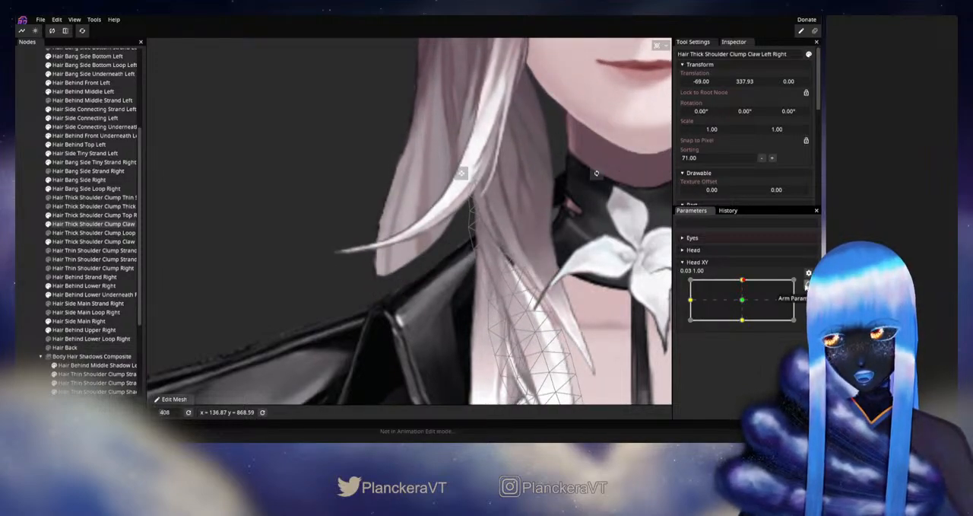
left_click(808, 284)
- Adjust the claw strand's upper vertices down to the outer-edge point at the jacket collar, then deselect the strand
left_click(506, 240)
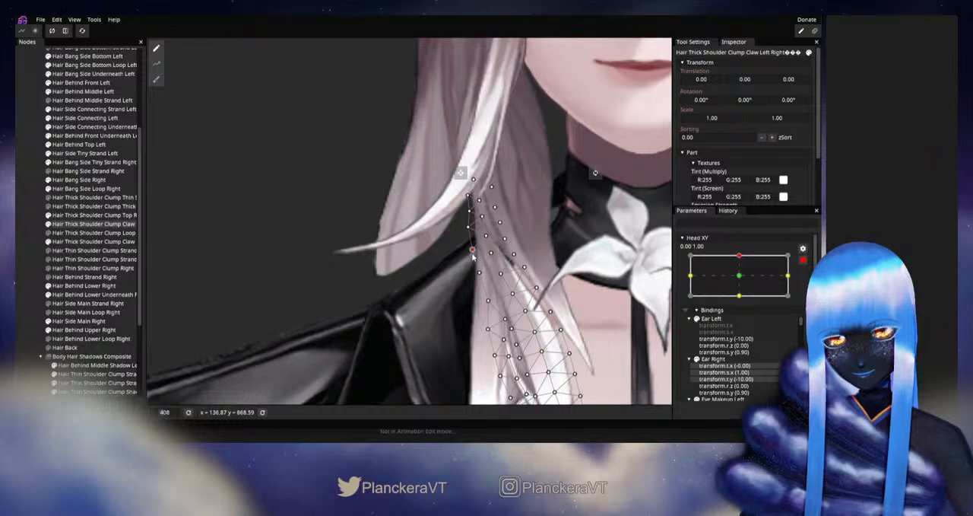
left_click(32, 275)
scroll(569, 294, "down", 10)
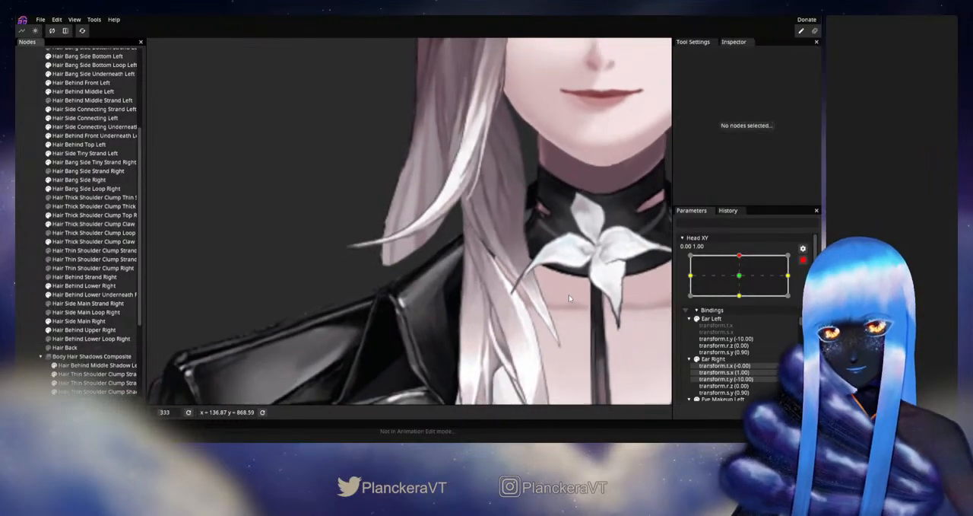
scroll(569, 300, "down", 5)
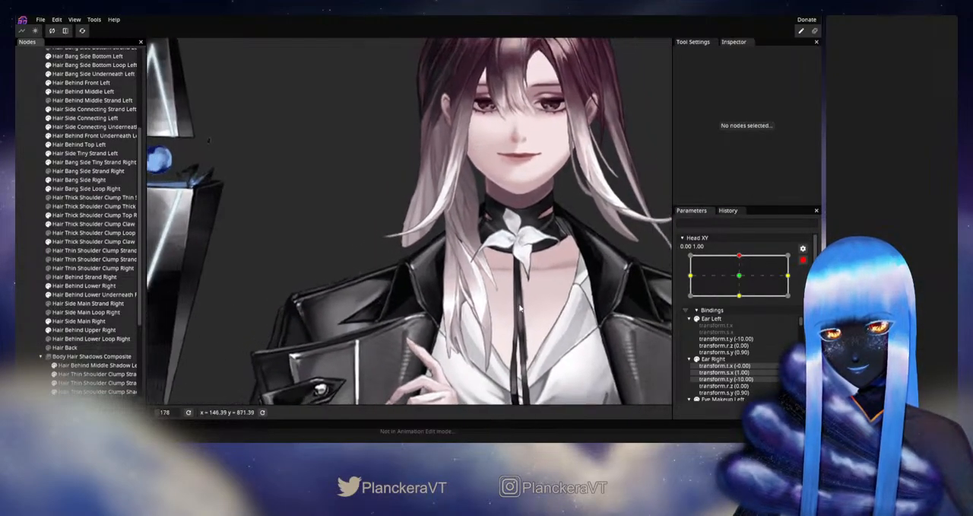
- Disarm Head XY, test the shoulder hair between up and neutral, and rearm the up keypoint
left_click(803, 260)
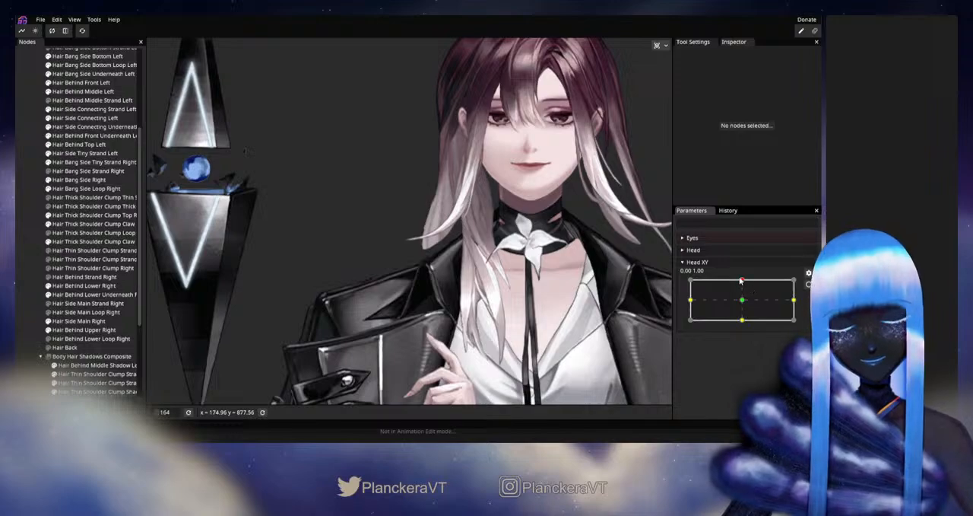
left_click_drag(741, 280, 748, 299)
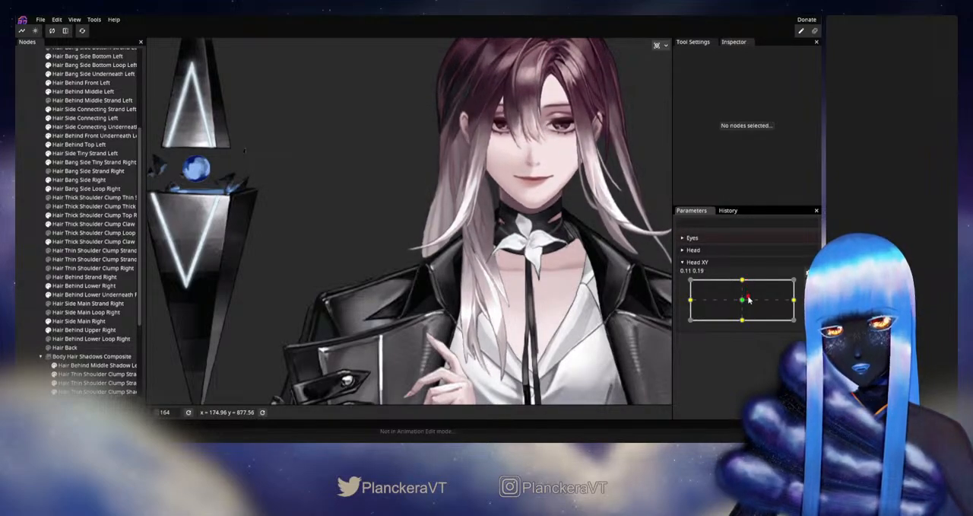
left_click_drag(741, 303, 745, 278)
left_click_drag(620, 281, 605, 196)
scroll(605, 196, "up", 3)
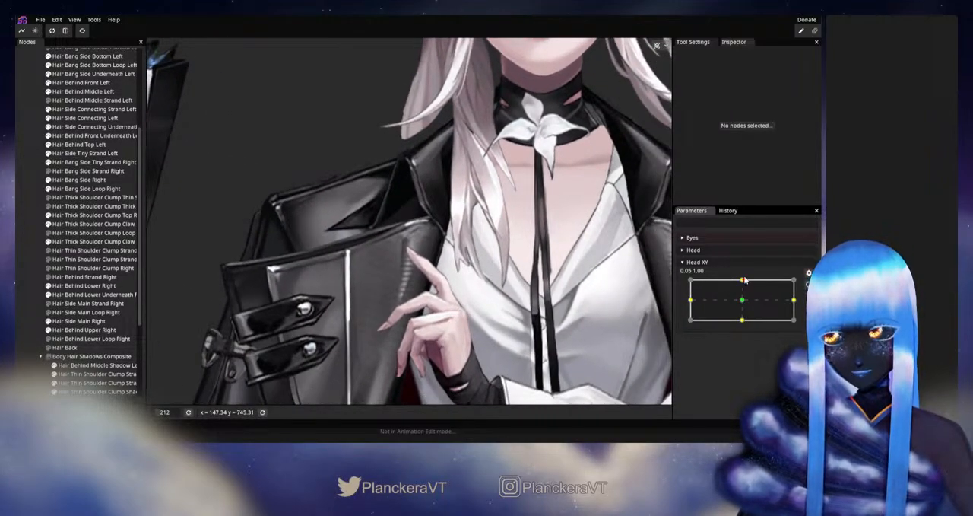
mouse_move(745, 280)
left_mouse_down()
mouse_move(743, 303)
mouse_move(742, 281)
left_mouse_up()
left_click(807, 285)
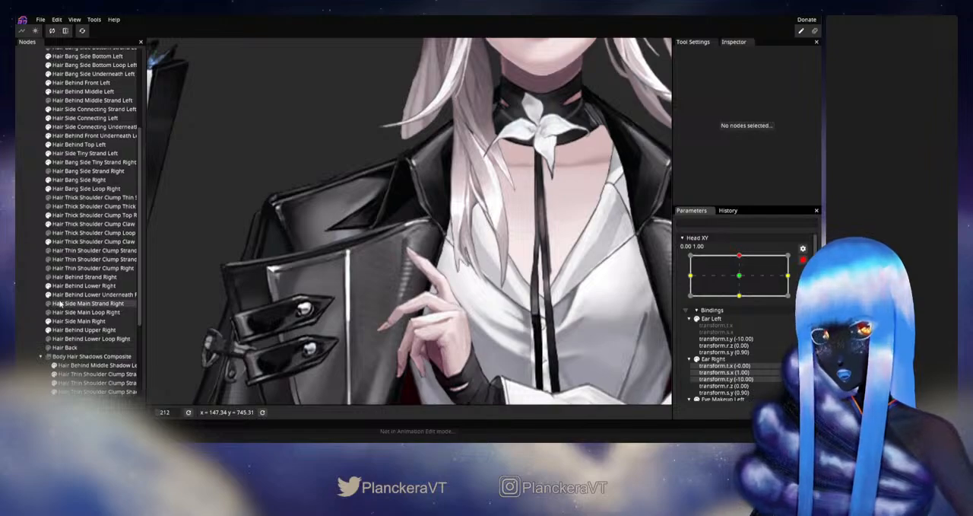
- Select Hair Thick Shoulder Clump Claw Right Right, adjust its mesh with the Circle Brush, and deselect it
left_click(70, 225)
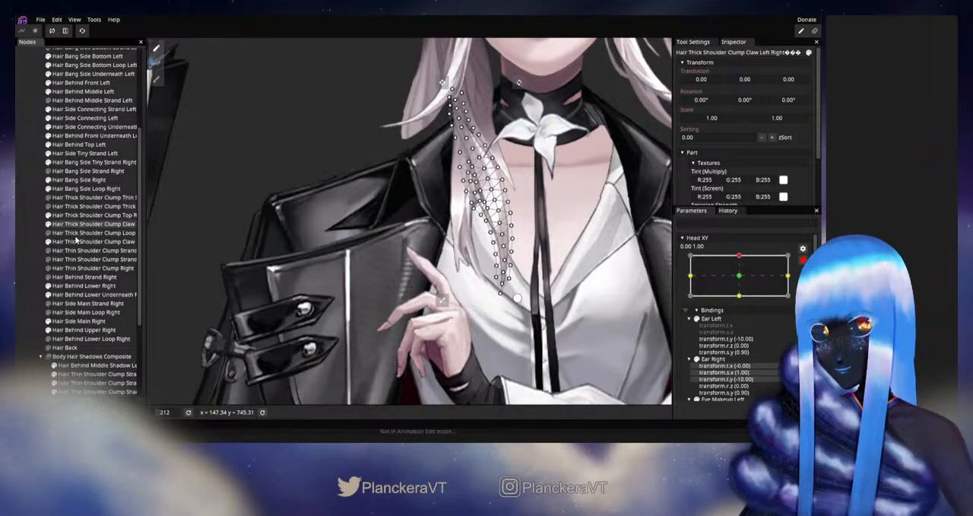
left_click(164, 87)
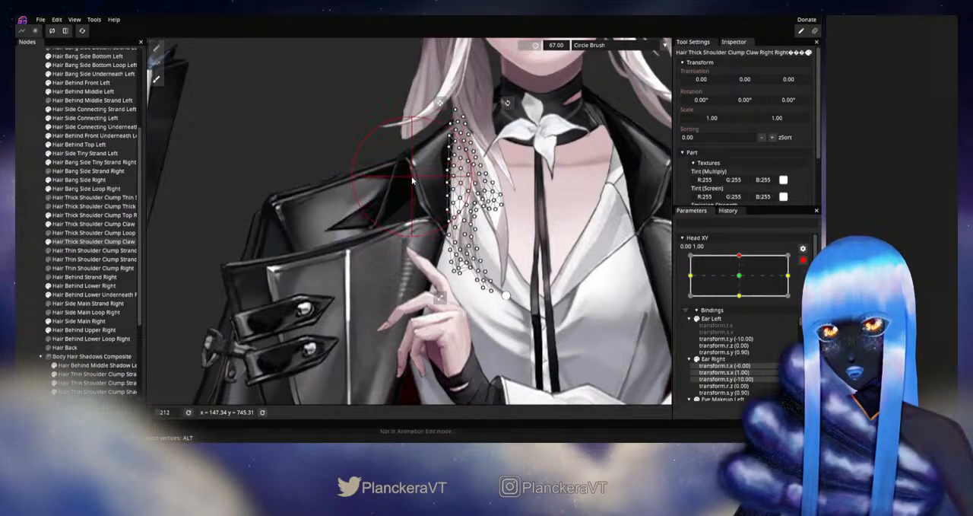
left_click(21, 264)
- Disarm Head XY, check the brushed claw strand's motion around the up position, and rearm the keypoint
left_click(804, 260)
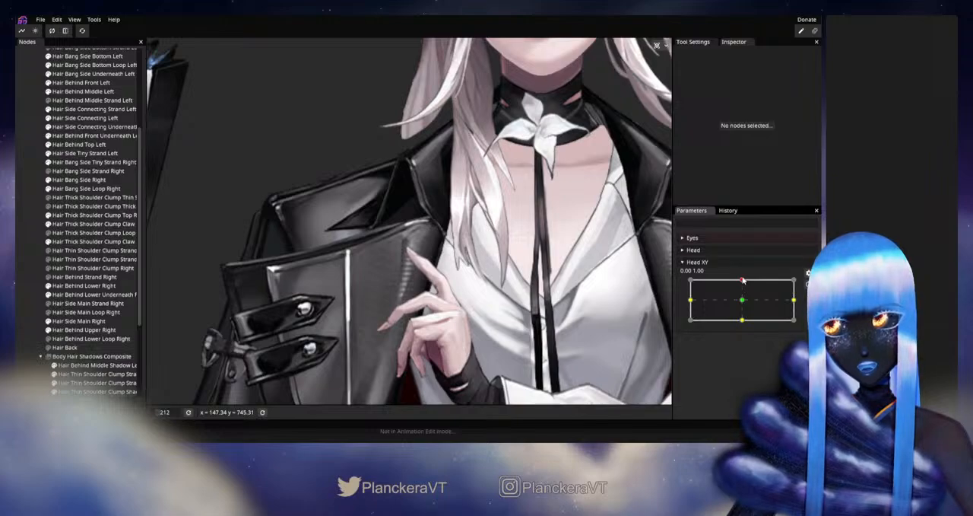
mouse_move(742, 281)
left_mouse_down()
mouse_move(736, 305)
mouse_move(747, 285)
left_mouse_up()
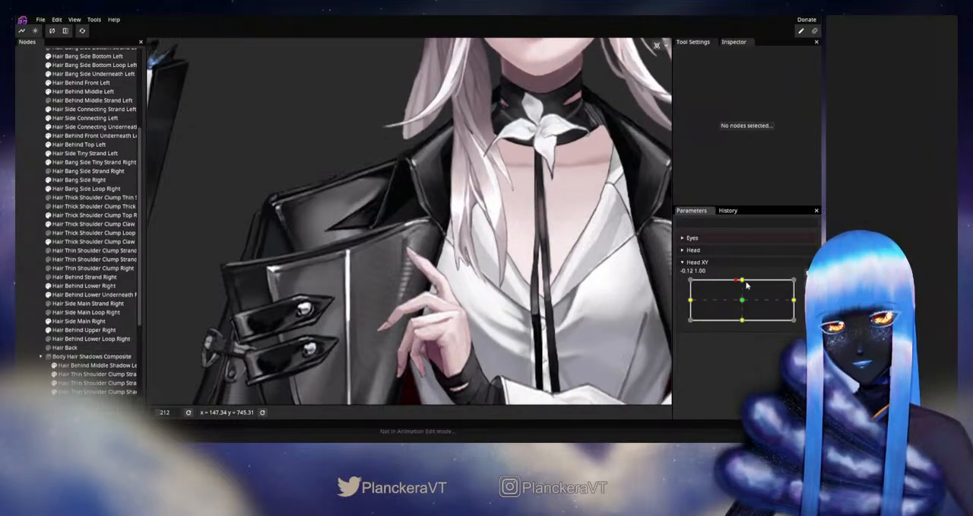
left_click(808, 284)
- Reselect Hair Thick Shoulder Clump Claw Right Right, adjust the vertices at its lower tip over the shirt, and deselect it
scroll(491, 319, "up", 2)
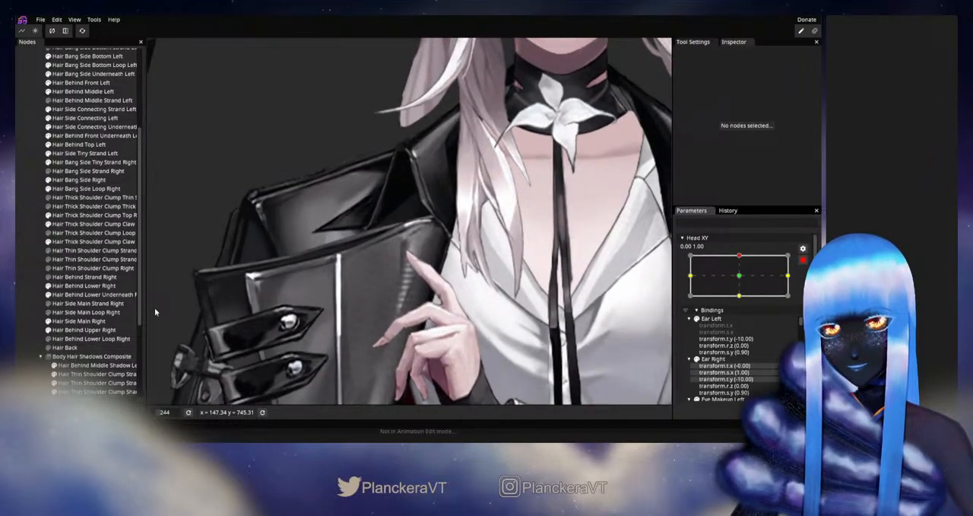
left_click(65, 242)
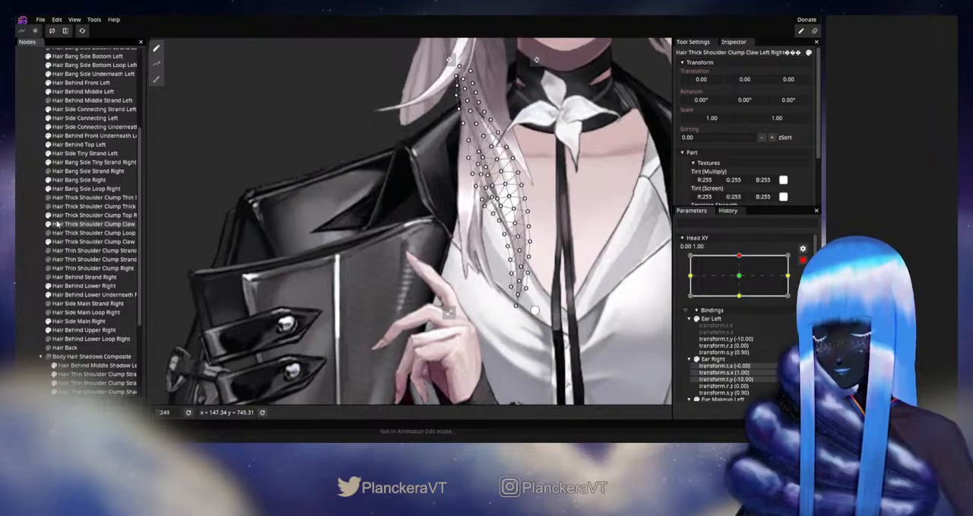
left_click(65, 225)
scroll(462, 318, "up", 2)
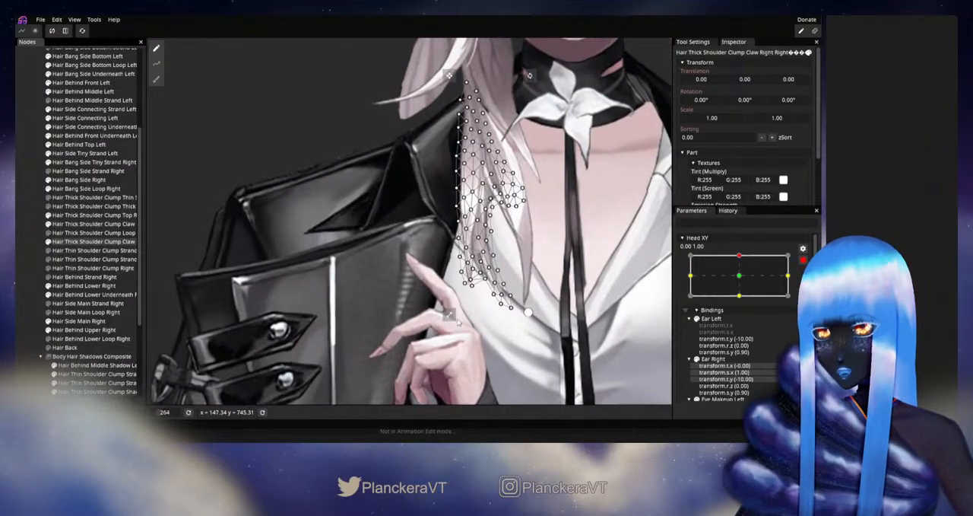
scroll(459, 317, "up", 2)
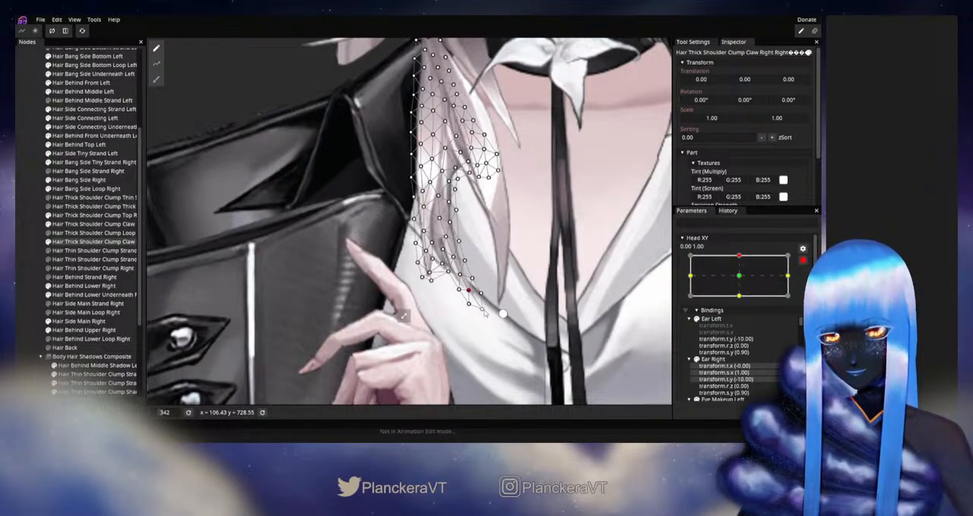
left_click(31, 241)
- Disarm Head XY, test the adjusted lower tip around the up position, and rearm the keypoint
scroll(517, 289, "down", 4)
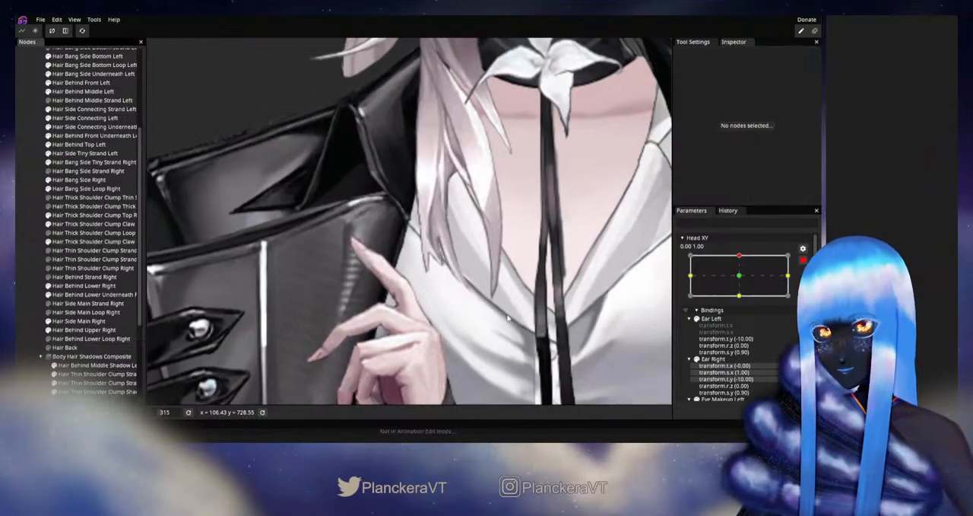
left_click_drag(518, 290, 537, 314)
left_click(803, 260)
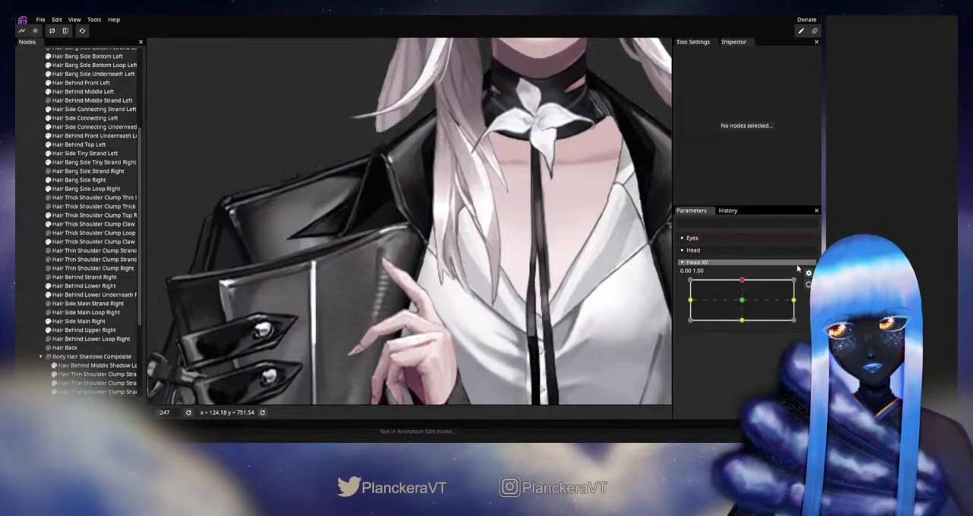
mouse_move(743, 280)
left_mouse_down()
mouse_move(743, 298)
mouse_move(743, 280)
left_mouse_up()
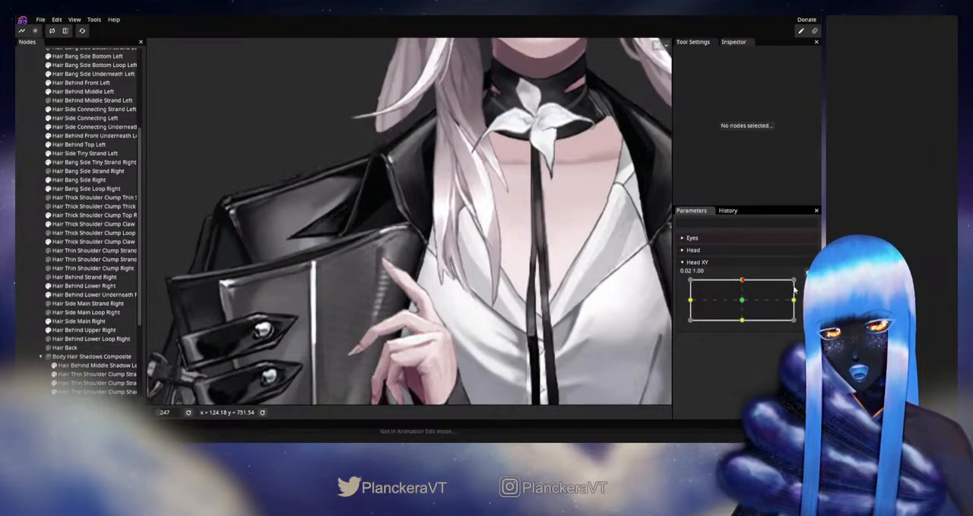
left_click(809, 285)
- Refine the inner-edge vertices near the lower prong of Hair Thick Shoulder Clump Claw Right Right, then deselect the strand
scroll(472, 275, "up", 1)
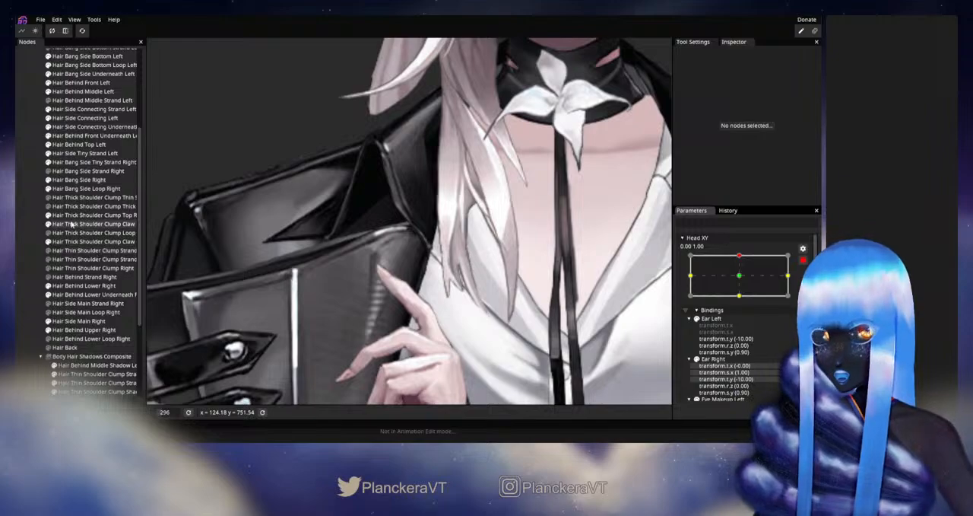
left_click(71, 225)
left_click(74, 242)
scroll(456, 339, "up", 1)
scroll(466, 341, "up", 1)
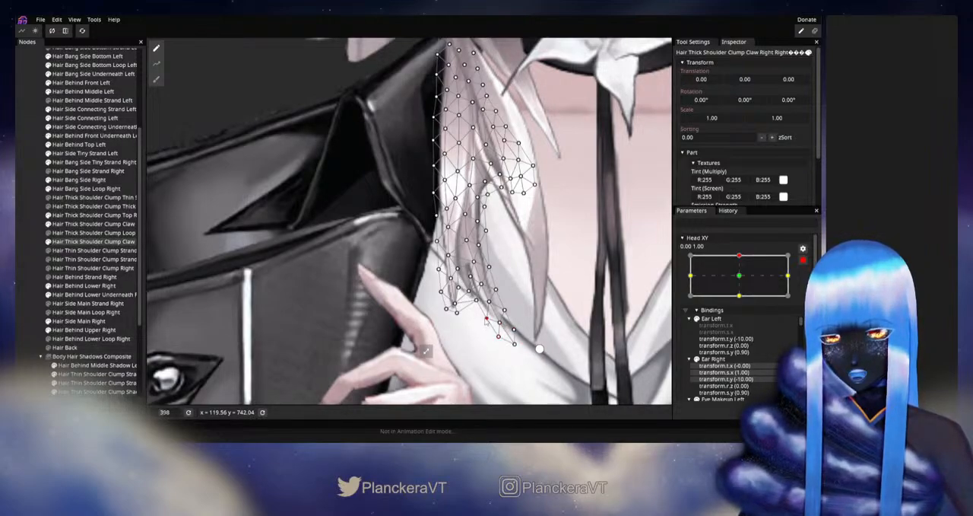
left_click(35, 241)
- Disarm Head XY, compare the claw strand's lower prong at slight offsets from up, and rearm the keypoint
scroll(508, 283, "down", 3)
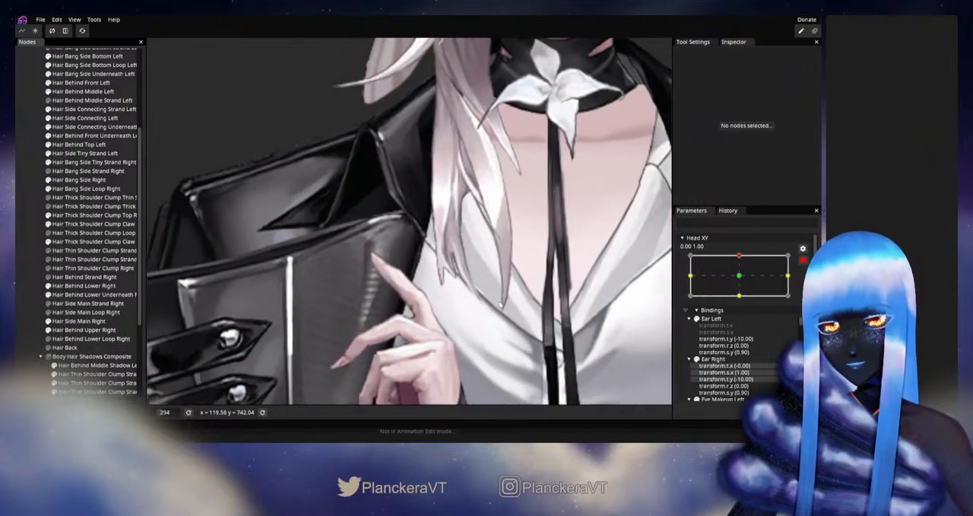
left_click(803, 260)
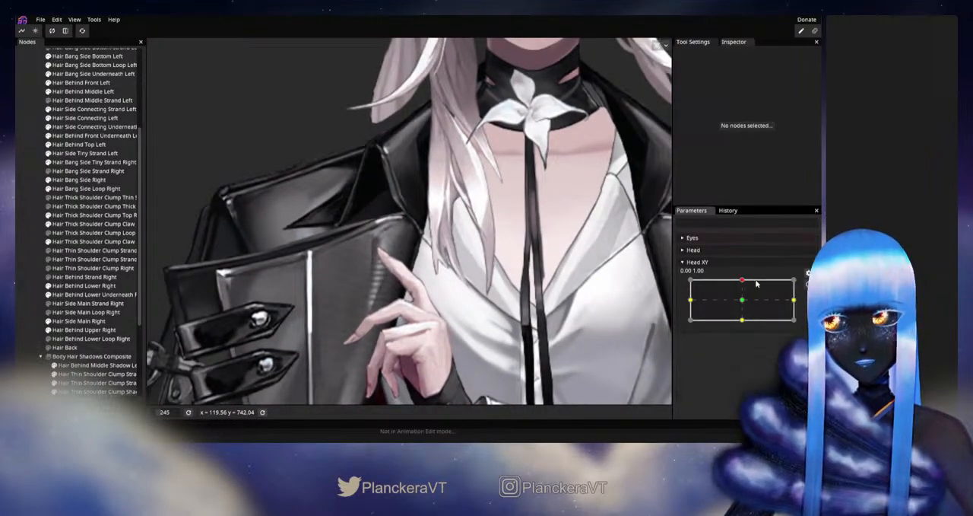
mouse_move(742, 282)
left_mouse_down()
mouse_move(744, 305)
mouse_move(744, 282)
left_mouse_up()
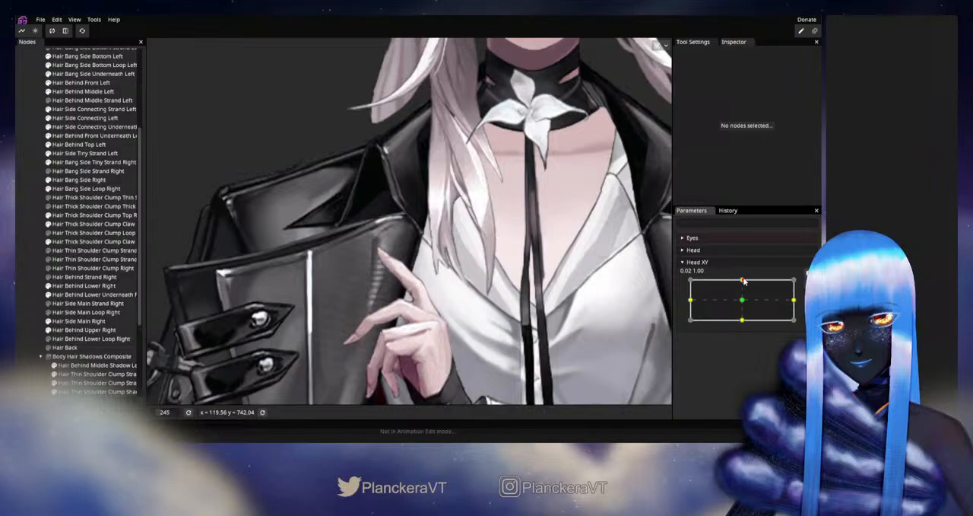
left_click(807, 284)
- Shift the vertices above the lower prong of Hair Thick Shoulder Clump Claw Right Right slightly, then deselect the strand
scroll(487, 262, "up", 10)
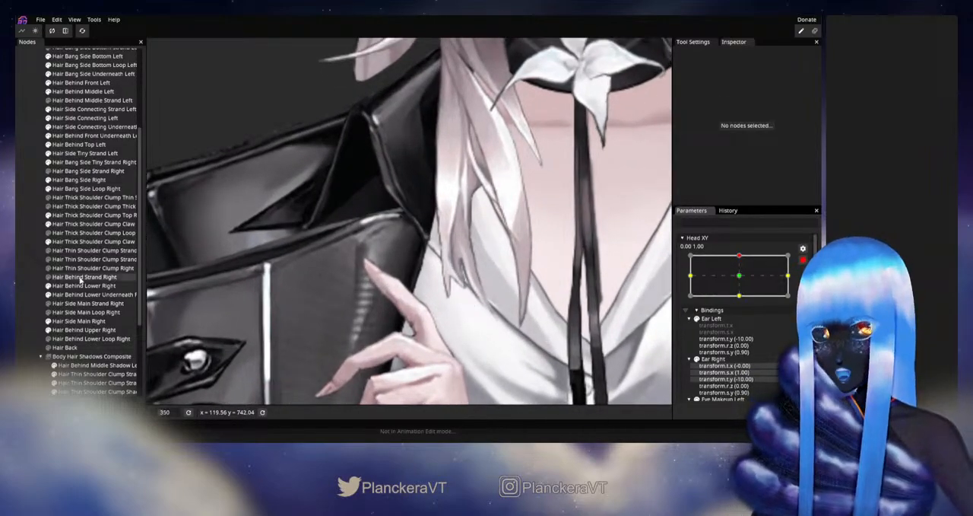
left_click(84, 241)
scroll(500, 272, "up", 5)
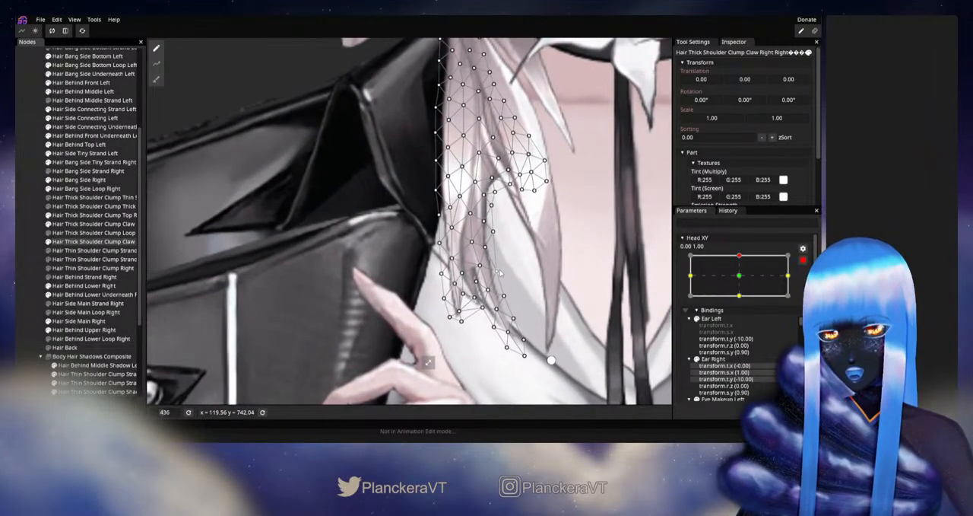
left_click_drag(481, 267, 480, 271)
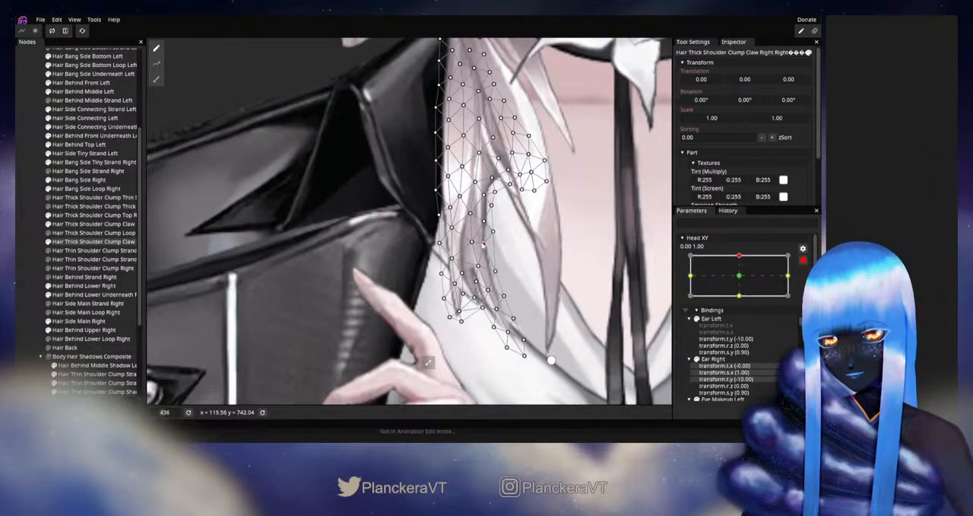
left_click(368, 232)
- Disarm Head XY, test the strand section above the prong near the up position, and rearm the keypoint
scroll(367, 232, "down", 5)
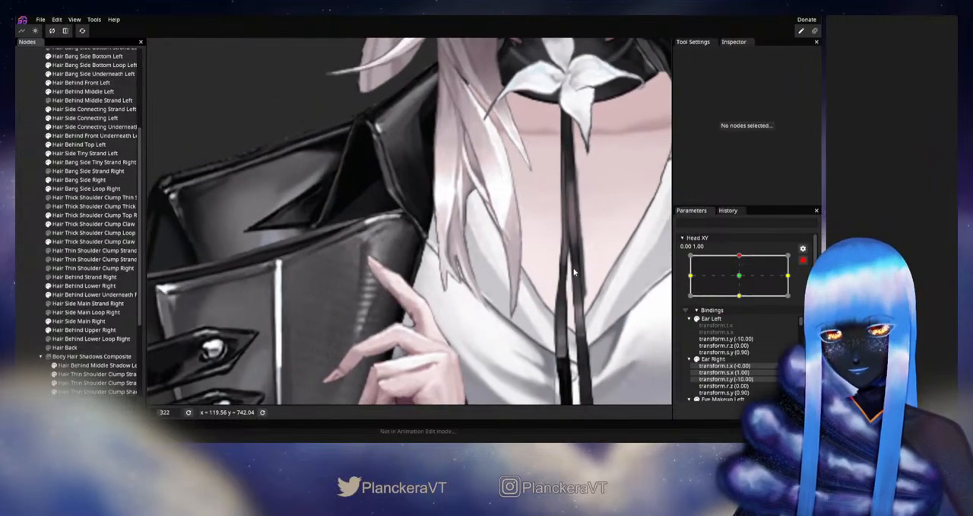
scroll(461, 271, "down", 4)
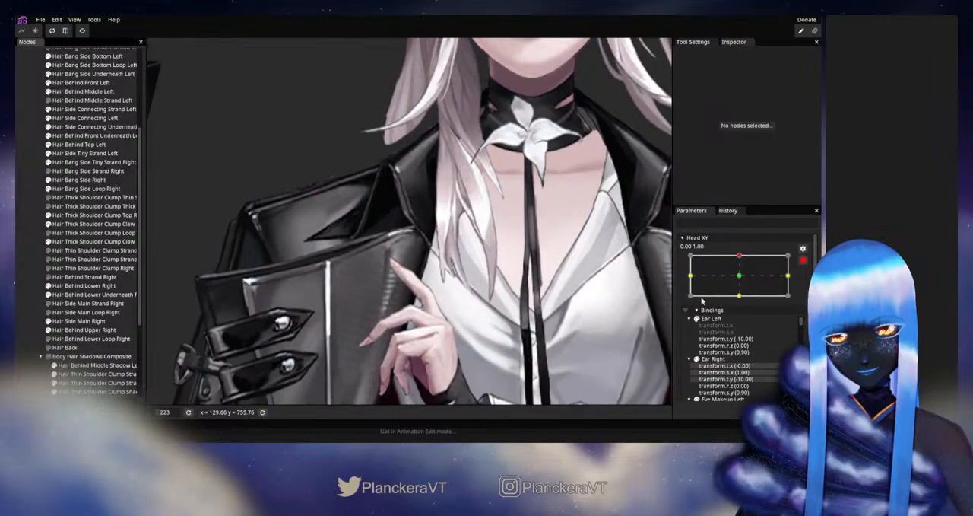
left_click(803, 260)
mouse_move(743, 280)
left_mouse_down()
mouse_move(743, 303)
mouse_move(746, 283)
left_mouse_up()
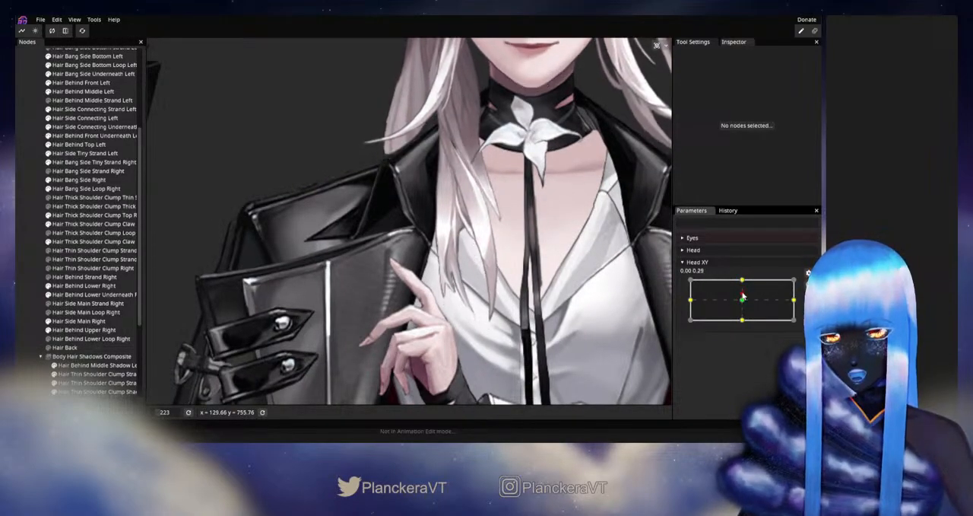
left_click(808, 285)
- Adjust the inner vertices in the lower middle section of Hair Thick Shoulder Clump Claw Right Right, then deselect the strand
scroll(427, 277, "up", 5)
scroll(428, 277, "up", 2)
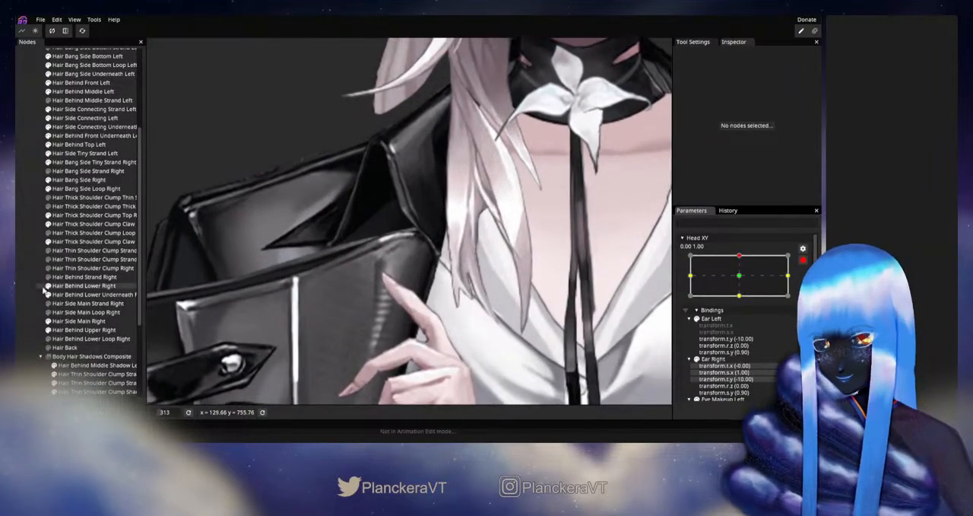
left_click(84, 242)
scroll(530, 270, "up", 5)
scroll(530, 270, "up", 2)
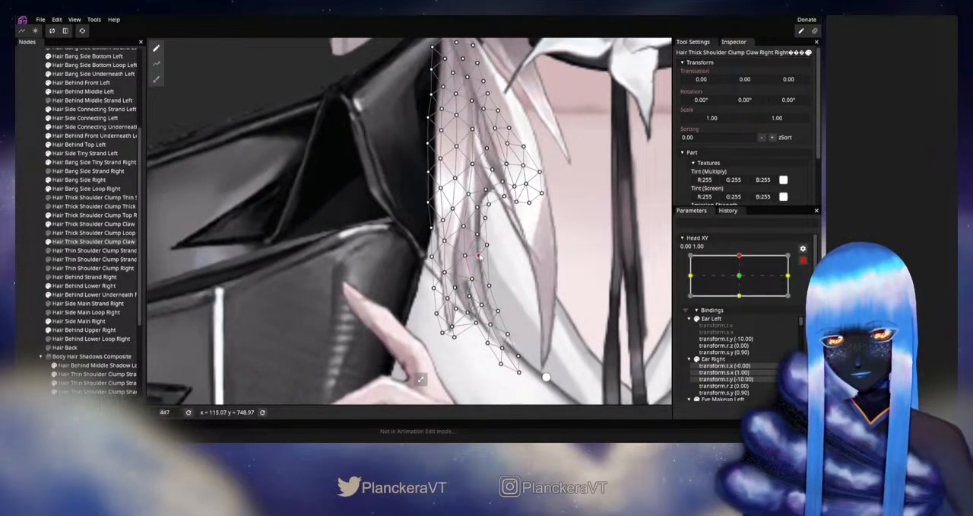
left_click(477, 235)
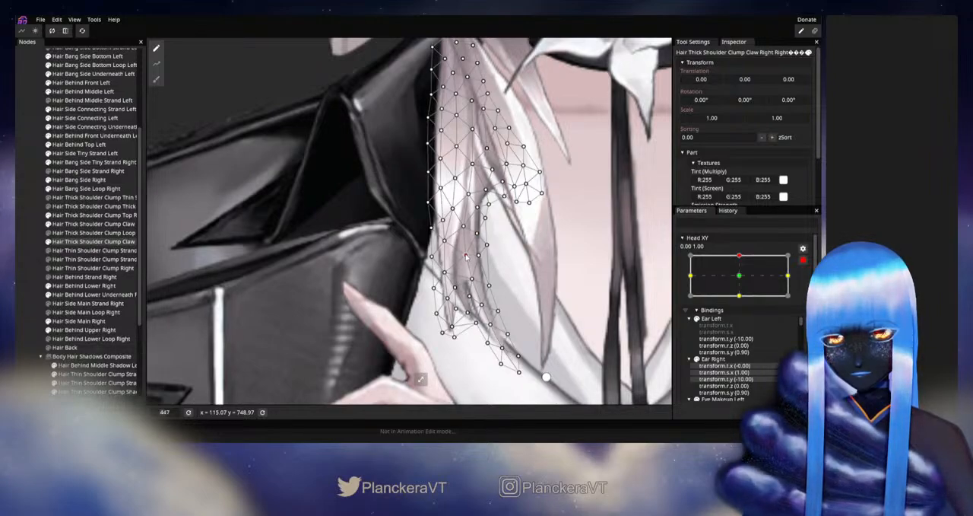
left_click(29, 247)
- Disarm Head XY, check the lower middle section's deformation around the up position, and rearm the keypoint
scroll(514, 314, "down", 5)
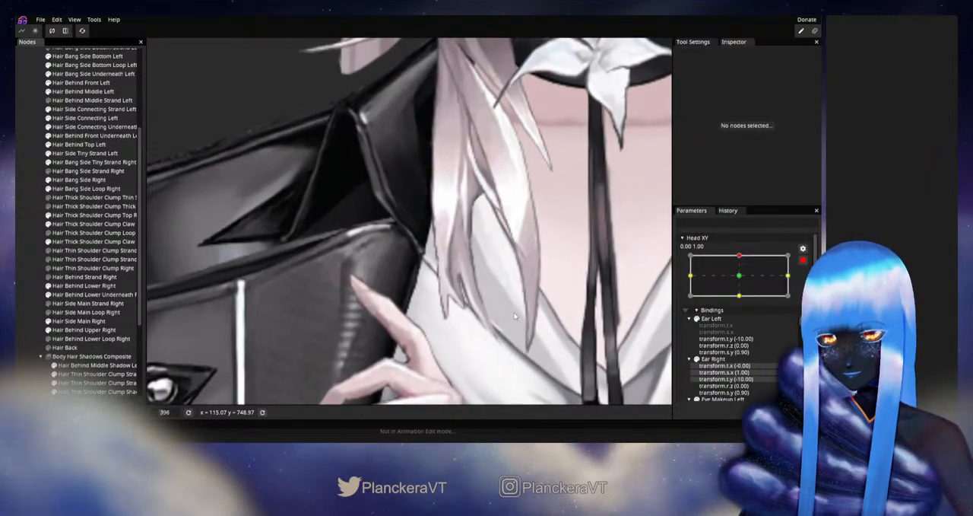
left_click_drag(514, 314, 528, 346)
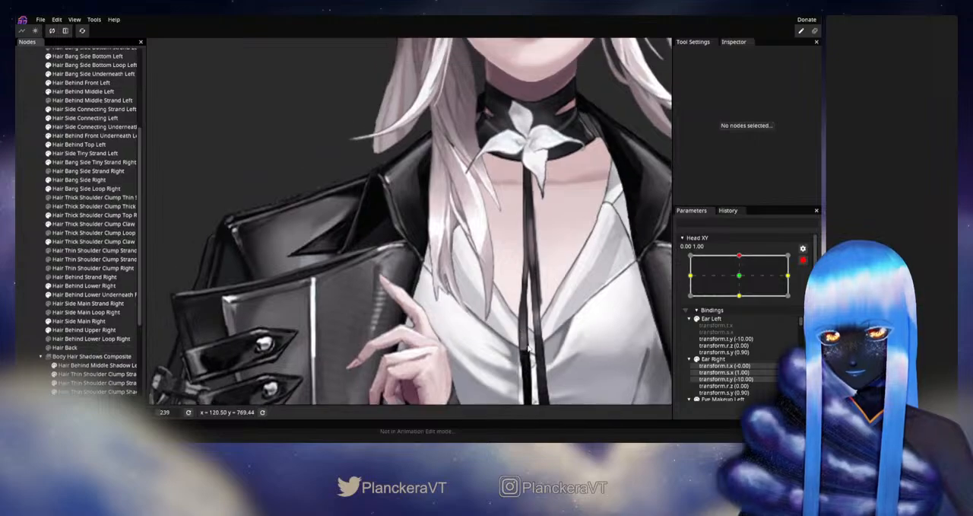
left_click(802, 260)
mouse_move(744, 281)
left_mouse_down()
mouse_move(743, 295)
mouse_move(743, 282)
left_mouse_up()
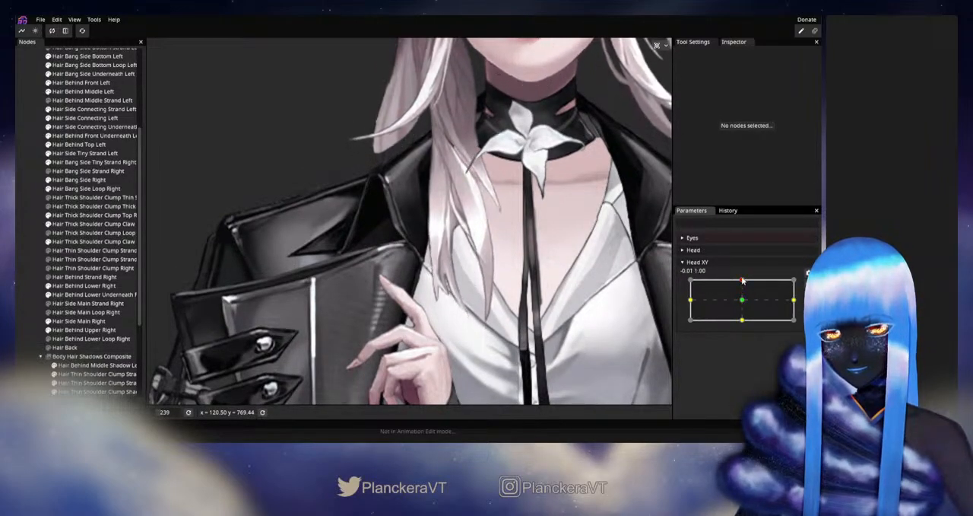
left_click(808, 285)
- Adjust the inner vertices just above the lower prongs of Hair Thick Shoulder Clump Claw Right Right, then deselect the strand
scroll(411, 228, "up", 3)
left_click_drag(410, 250, 404, 203)
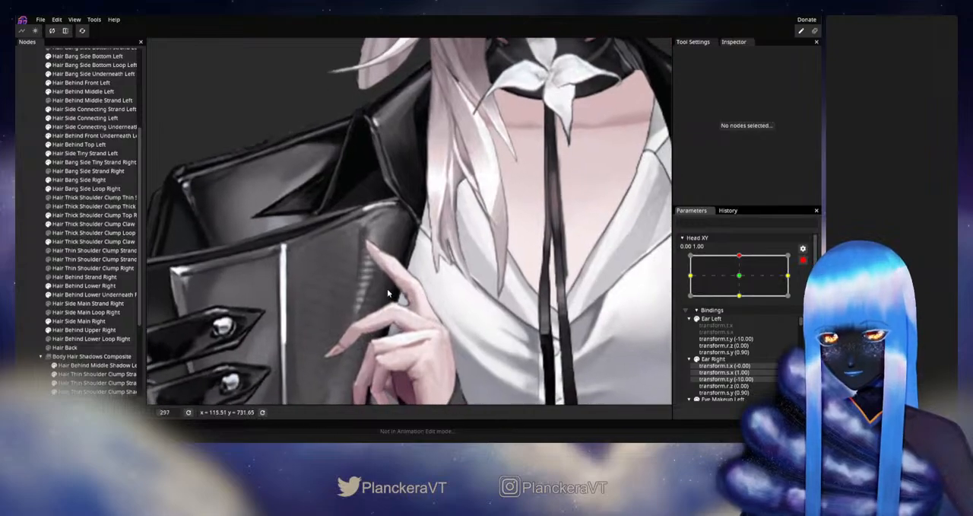
left_click(91, 241)
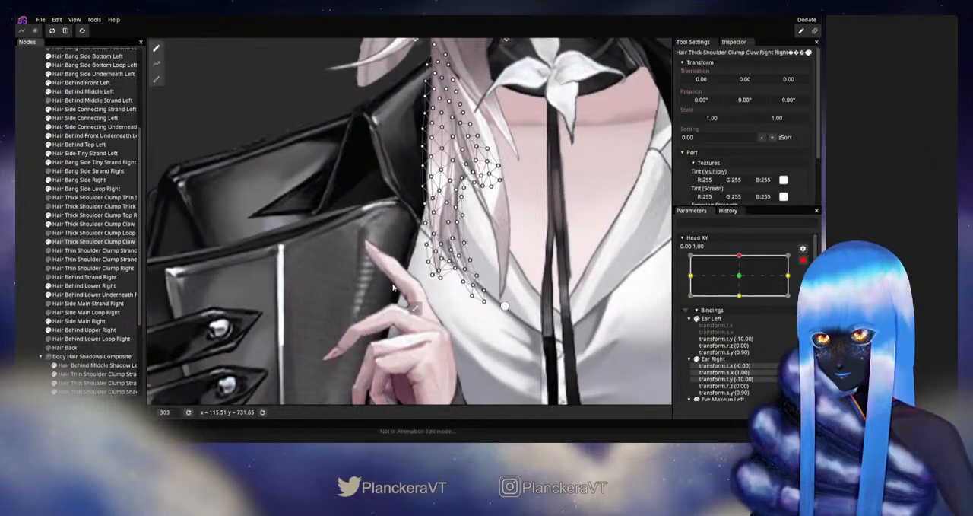
scroll(514, 282, "up", 2)
scroll(514, 283, "up", 2)
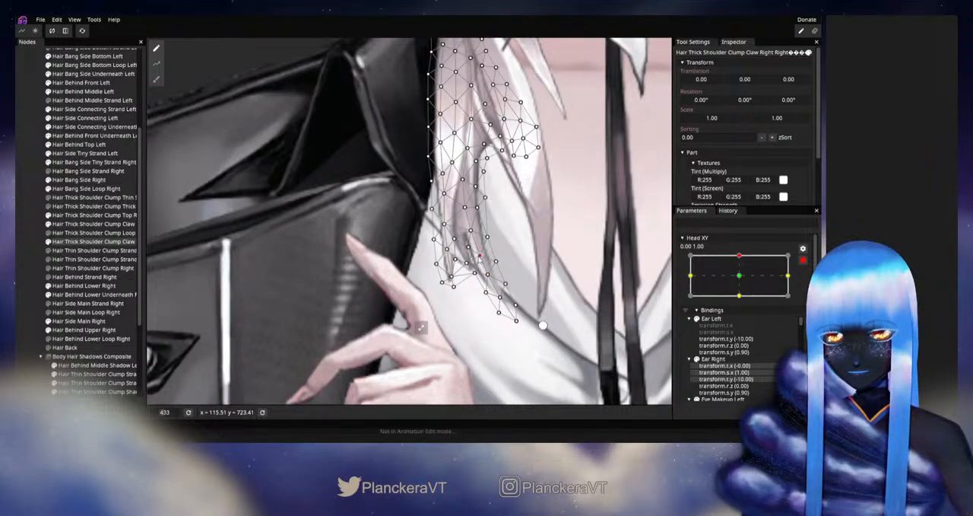
left_click(563, 296)
- Disarm Head XY, check the area above the lower prongs around the up position, and rearm the keypoint
scroll(564, 295, "down", 5)
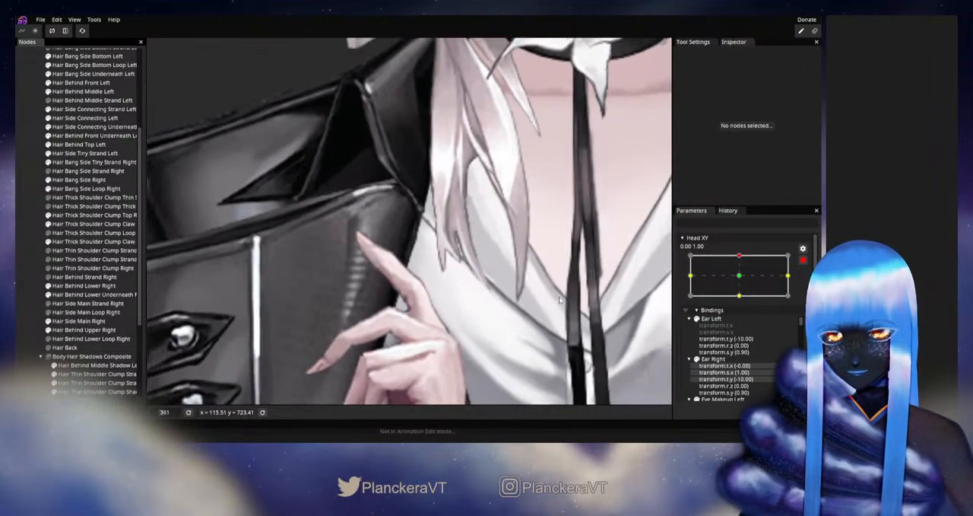
scroll(516, 255, "down", 3)
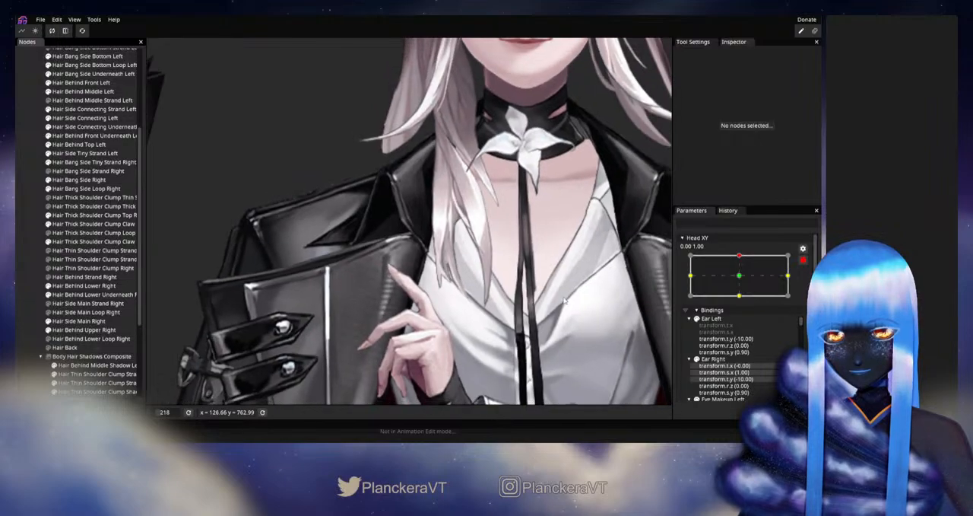
left_click(803, 260)
mouse_move(741, 280)
left_mouse_down()
mouse_move(741, 288)
mouse_move(741, 279)
left_mouse_up()
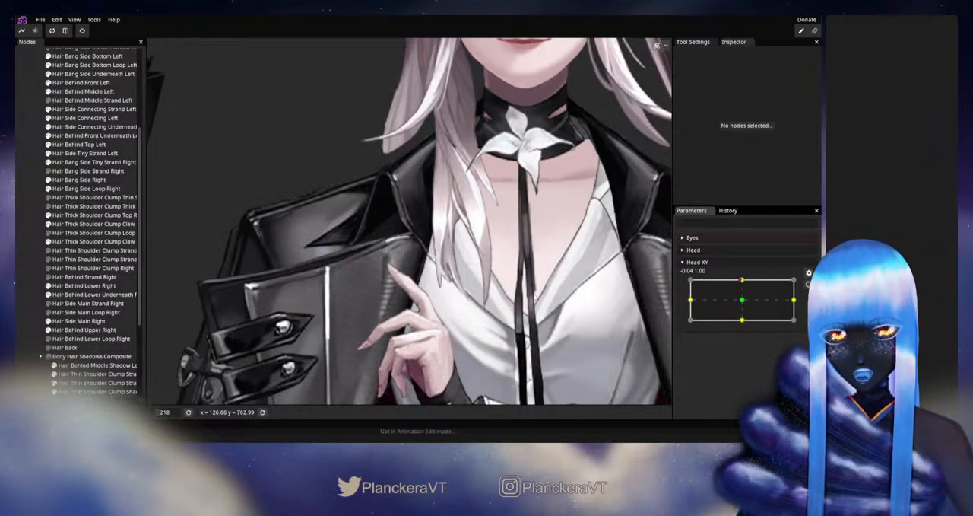
left_click(809, 285)
- Reshape the vertices between the two lower prongs of Hair Thick Shoulder Clump Claw Right Right, then deselect the strand
scroll(487, 258, "up", 3)
left_click_drag(380, 267, 377, 250)
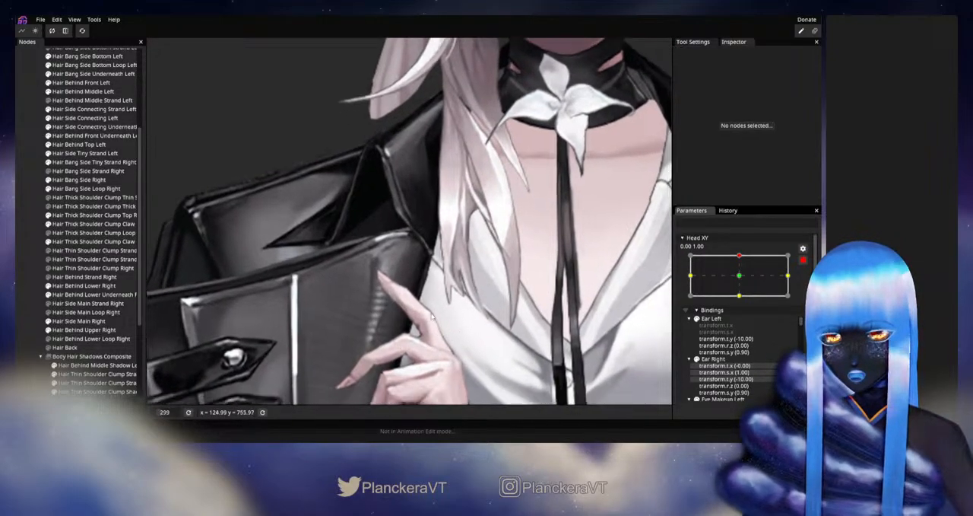
left_click(91, 241)
scroll(549, 374, "up", 3)
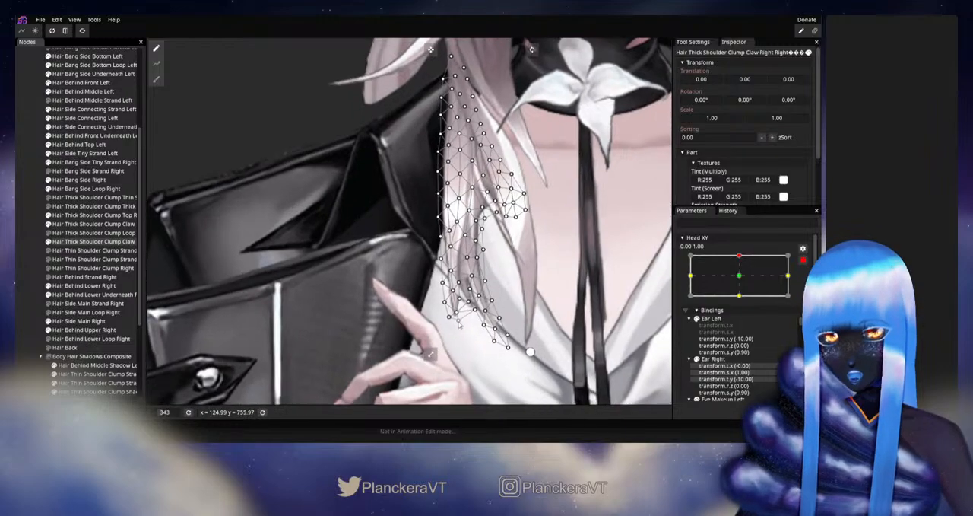
scroll(550, 374, "up", 1)
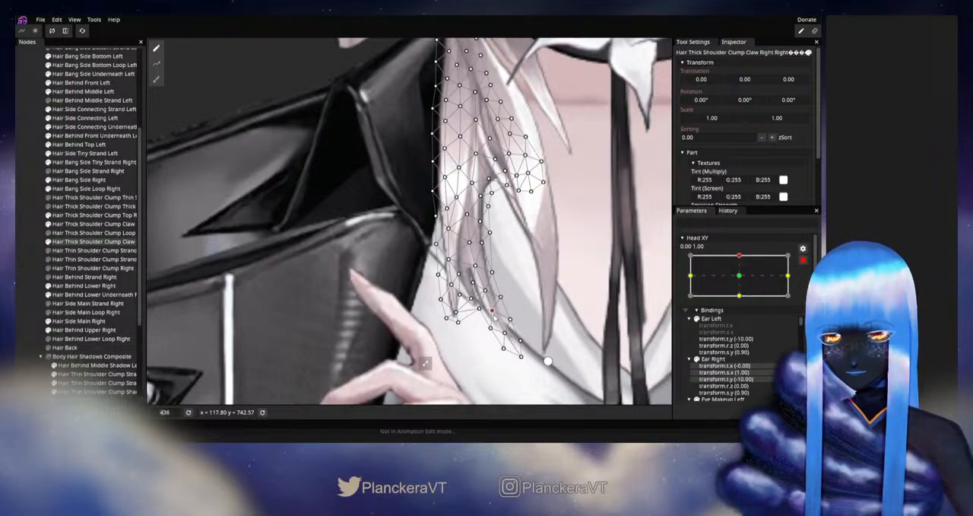
left_click(26, 244)
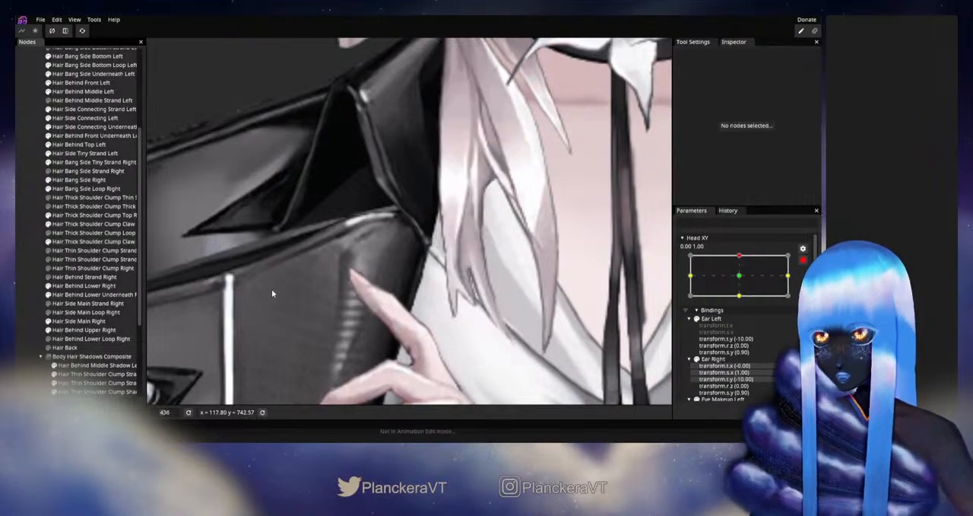
- Nudge the edge vertices above the longer lower prong of Hair Thick Shoulder Clump Claw Right Right, then deselect it
scroll(498, 297, "down", 5)
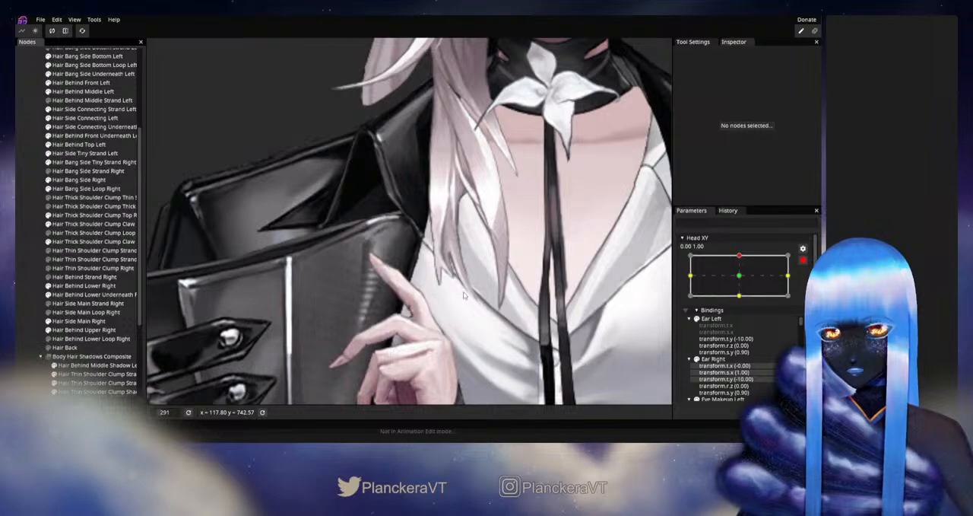
scroll(464, 295, "up", 3)
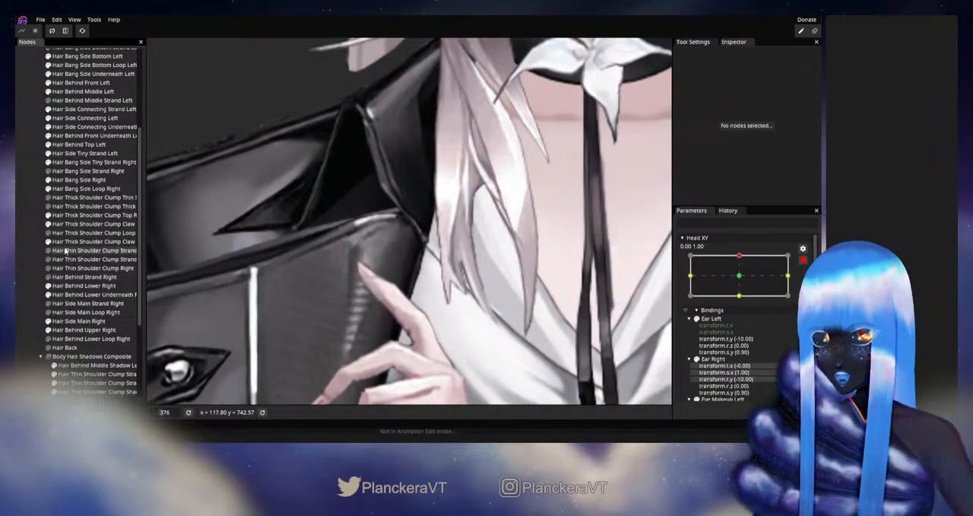
left_click(65, 248)
scroll(498, 300, "up", 2)
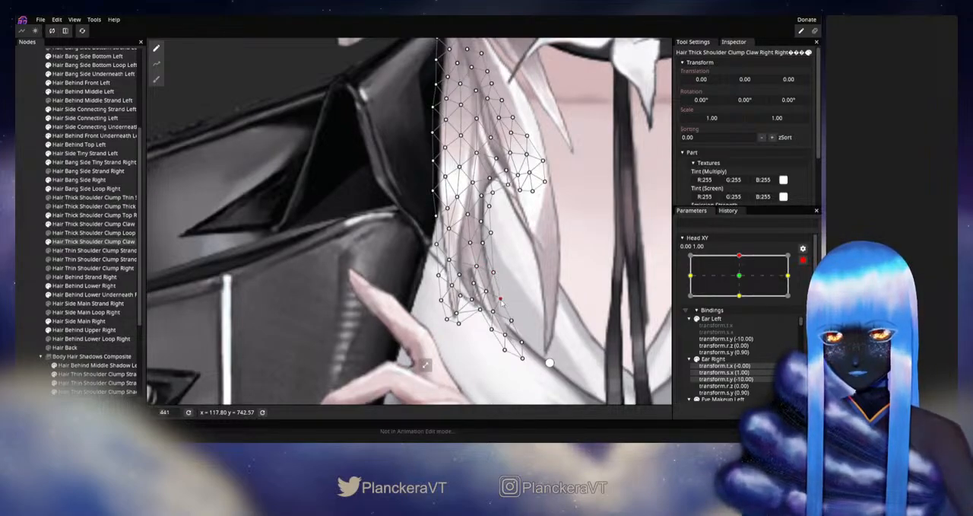
left_click(22, 256)
- Disarm Head XY, test how the lower prongs move around the up position, and rearm the keypoint
scroll(536, 327, "down", 6)
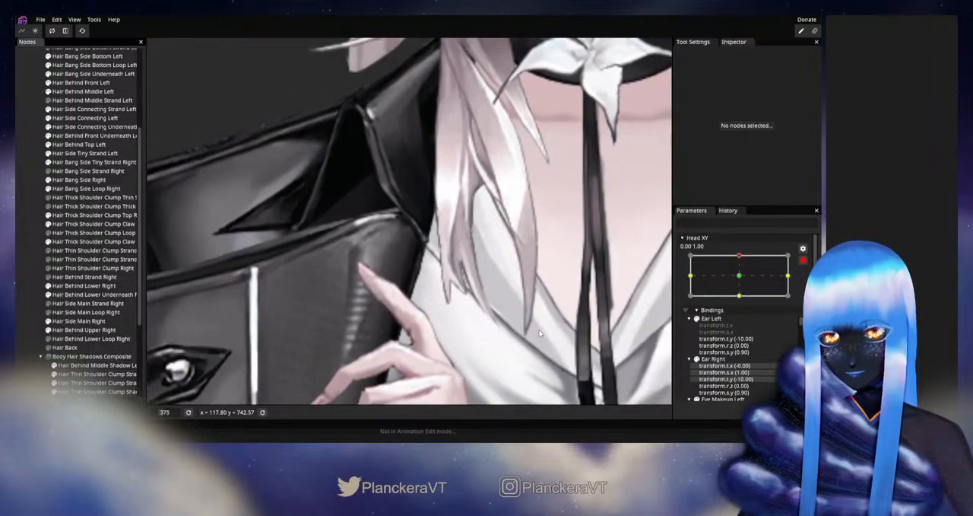
scroll(535, 332, "down", 4)
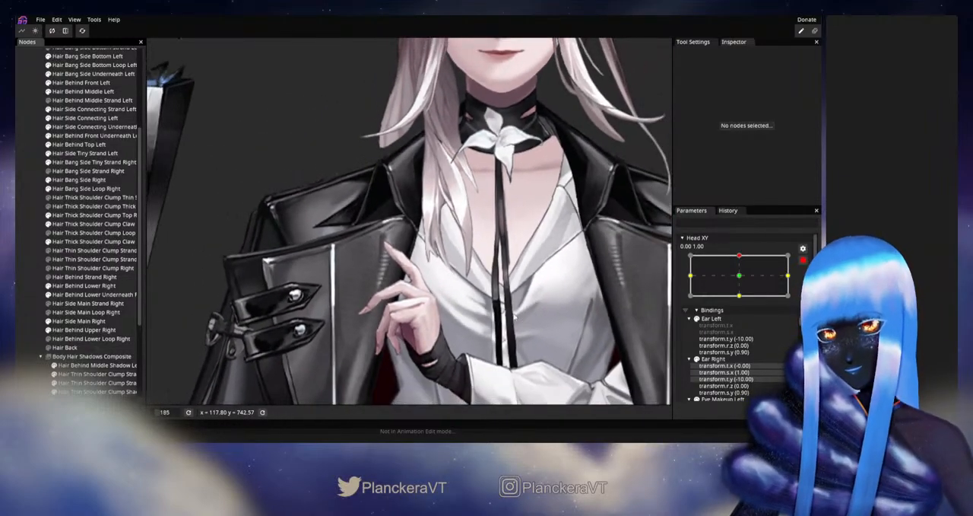
left_click(803, 259)
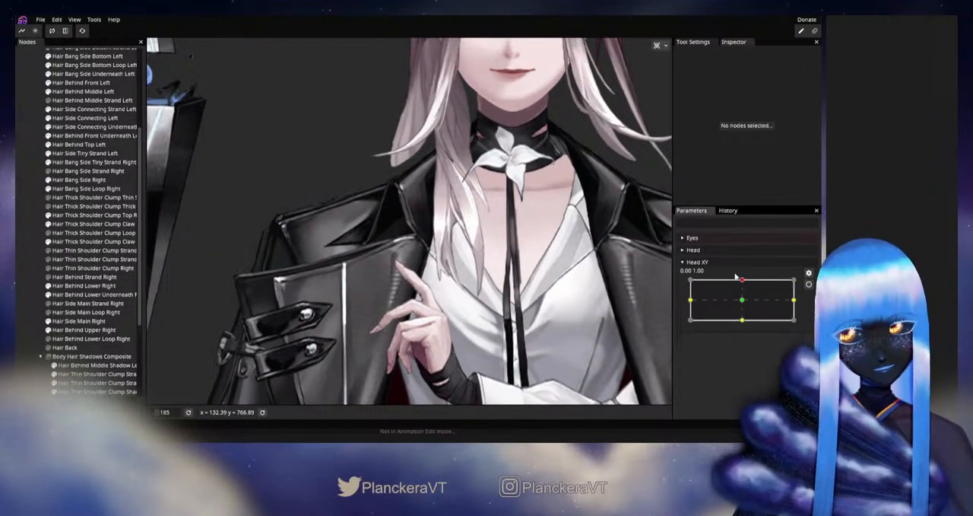
mouse_move(744, 281)
left_mouse_down()
mouse_move(743, 303)
mouse_move(743, 272)
left_mouse_up()
left_click(808, 284)
- Deform the lower part of Hair Thick Shoulder Clump Claw Left Right with a size 67 Circle Brush, then deselect the strand
scroll(486, 251, "up", 1)
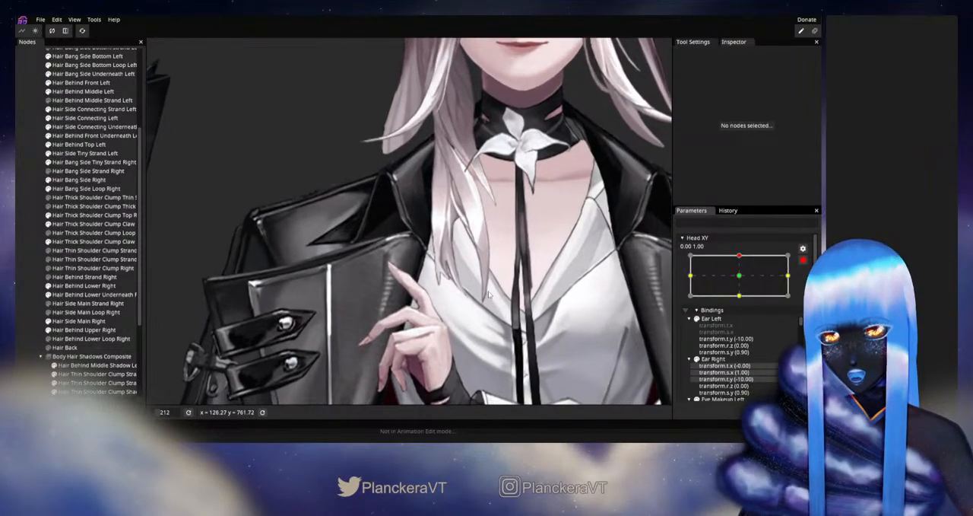
left_click_drag(426, 255, 391, 228)
left_click(93, 225)
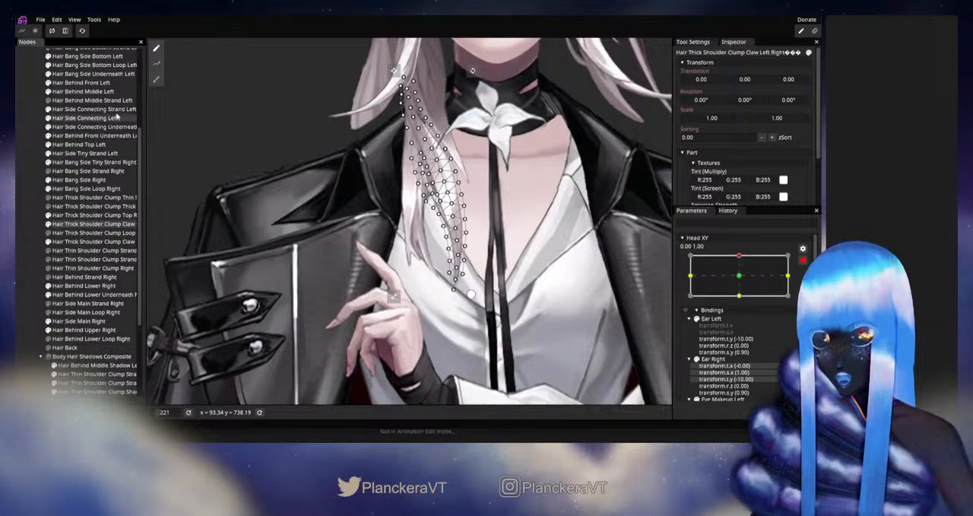
left_click(157, 78)
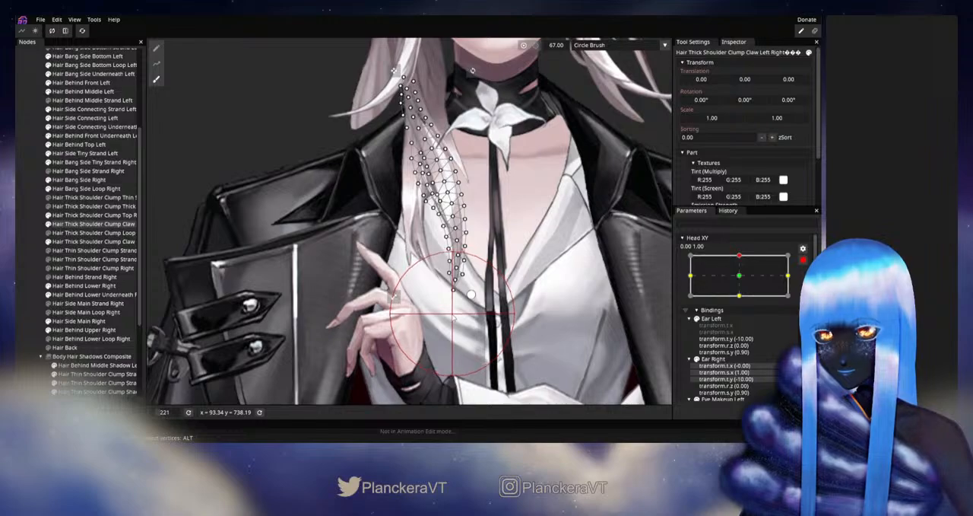
left_click(31, 241)
- Disarm Head XY, test the Claw Left Right strand's motion around the up position, and rearm the keypoint
scroll(516, 292, "down", 2)
left_click_drag(517, 293, 520, 305)
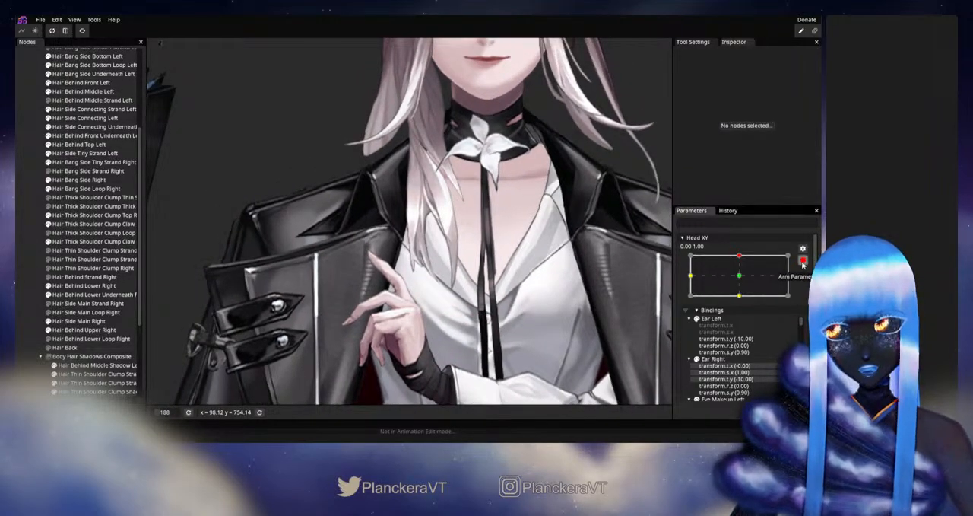
mouse_move(742, 280)
left_mouse_down()
mouse_move(742, 296)
mouse_move(749, 282)
left_mouse_up()
left_click(809, 284)
- Refine the lower half of Hair Thick Shoulder Clump Claw Left Right with a size 41 Circle Brush, then deselect it
scroll(416, 232, "up", 3)
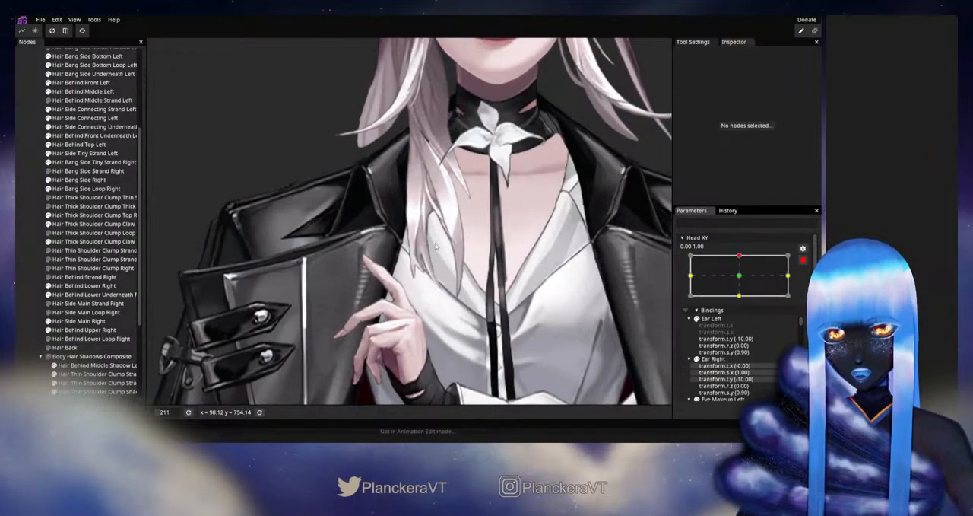
left_click(86, 215)
left_click(85, 223)
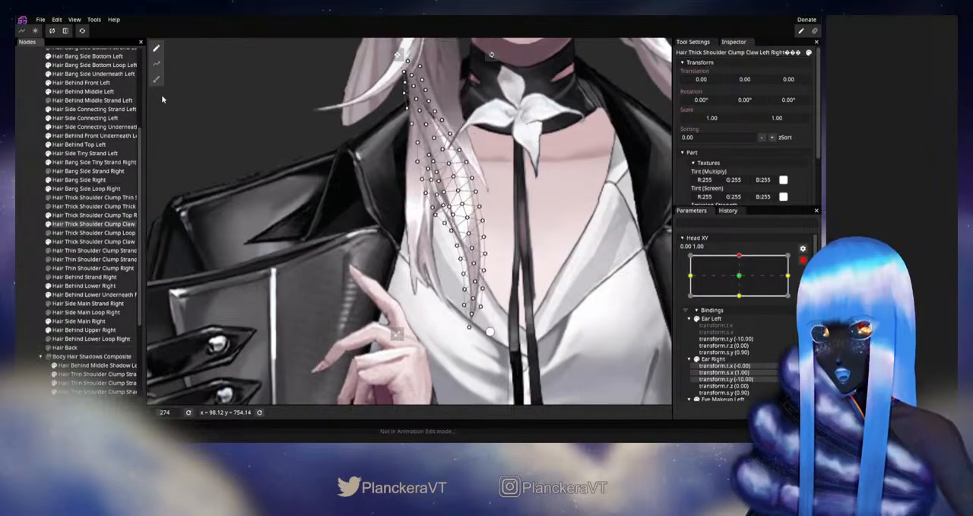
left_click(156, 79)
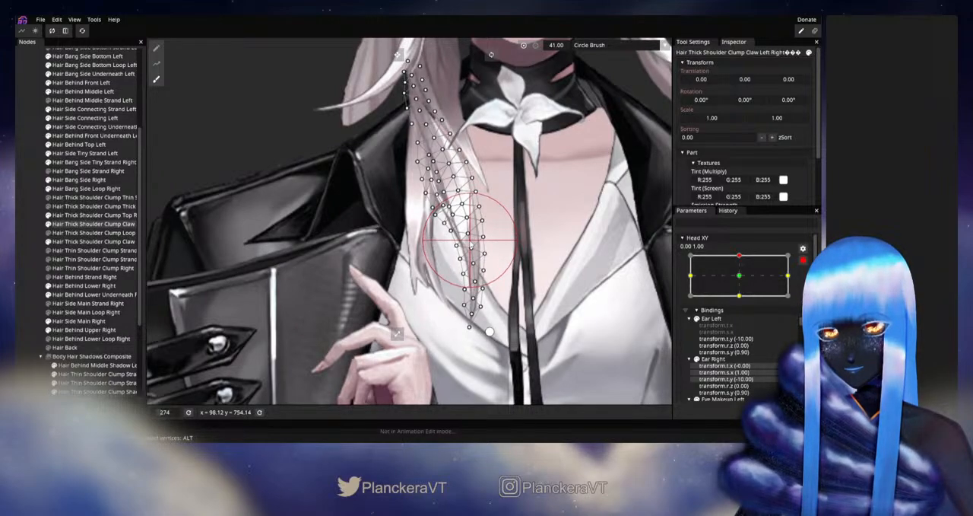
left_click(31, 256)
- Disarm Head XY, check the strand's lower half against the neighbouring hair around the up position, and rearm the keypoint
scroll(532, 262, "down", 4)
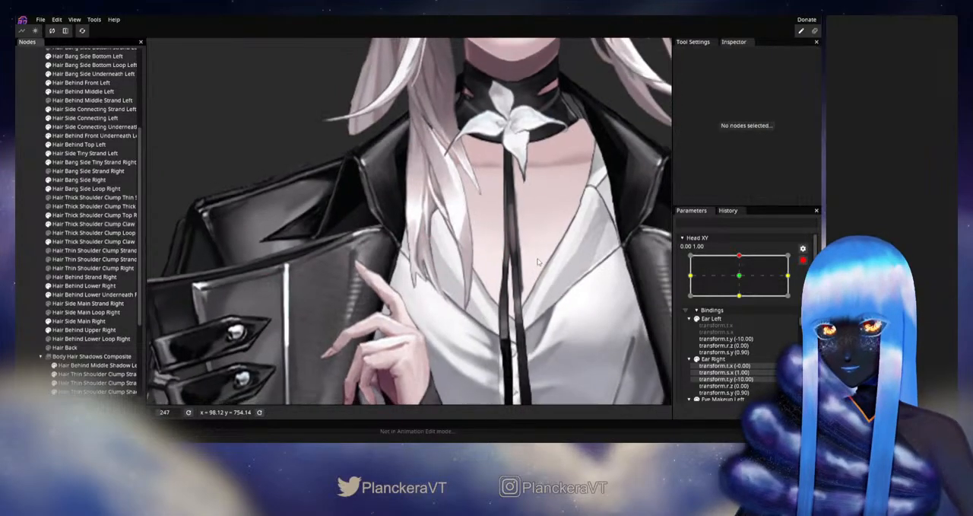
left_click_drag(528, 262, 540, 278)
scroll(555, 285, "down", 1)
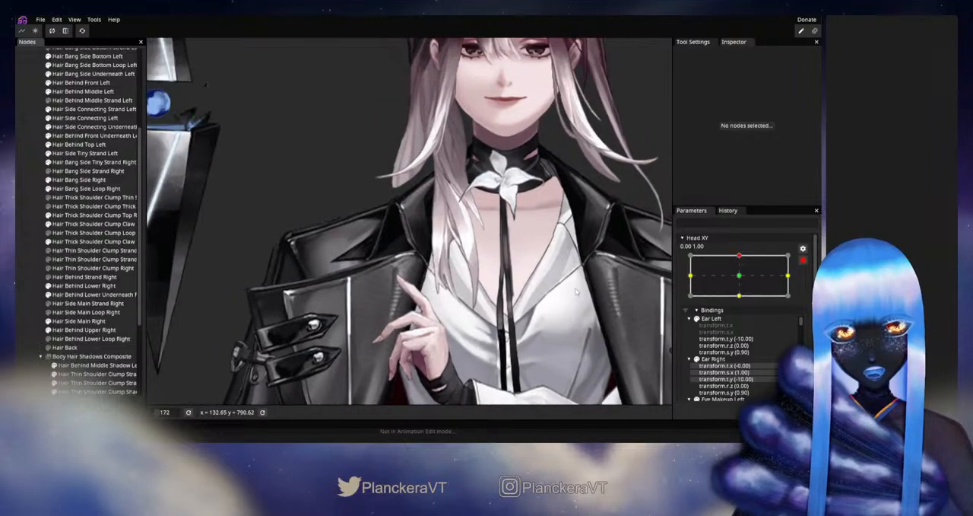
left_click(803, 261)
mouse_move(743, 281)
left_mouse_down()
mouse_move(751, 297)
mouse_move(746, 283)
left_mouse_up()
left_click(809, 285)
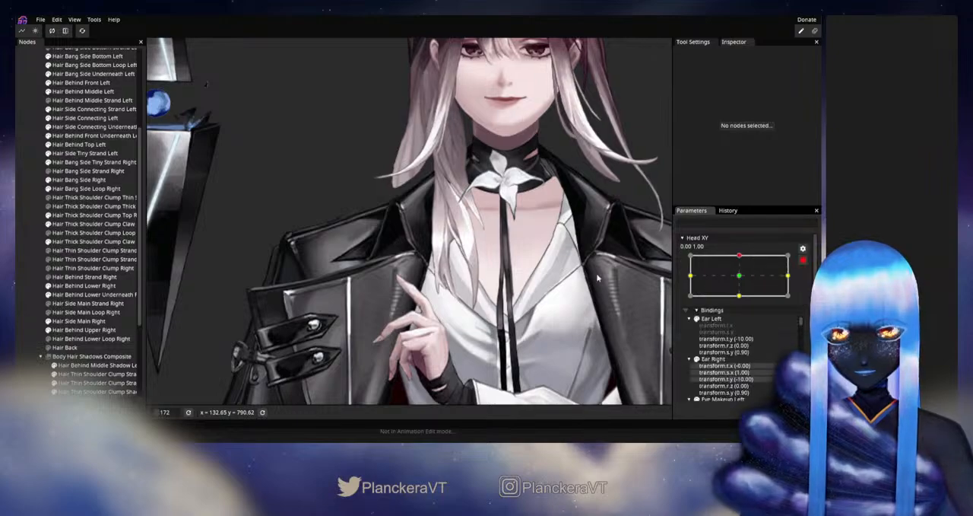
- Adjust the middle section of Hair Thick Shoulder Clump Claw Left Right with the size 41 Circle Brush, then deselect the strand
scroll(487, 269, "up", 4)
left_click_drag(473, 268, 440, 303)
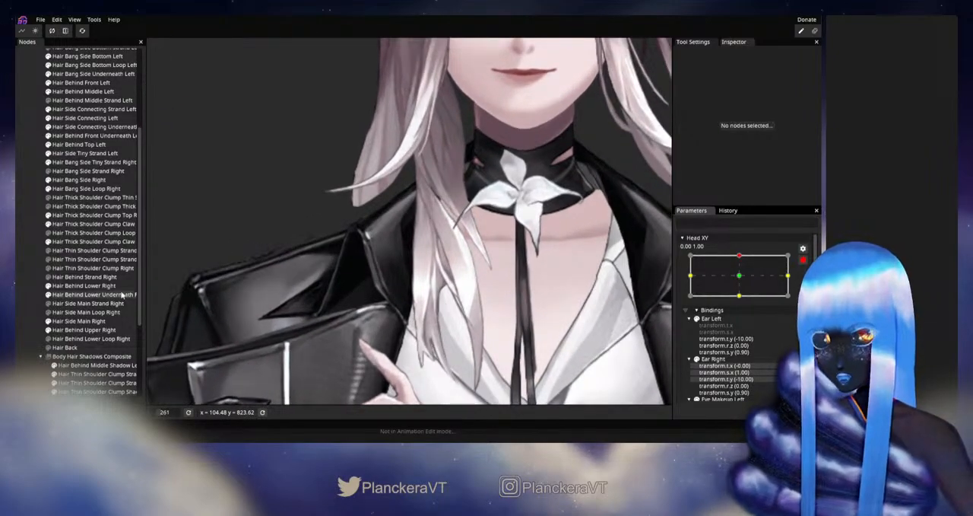
left_click(91, 224)
left_click(157, 80)
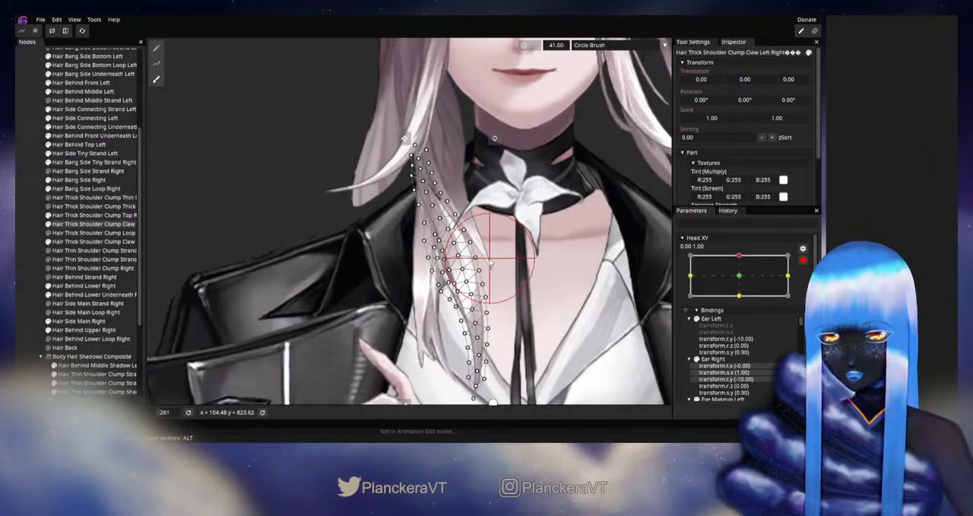
left_click(35, 261)
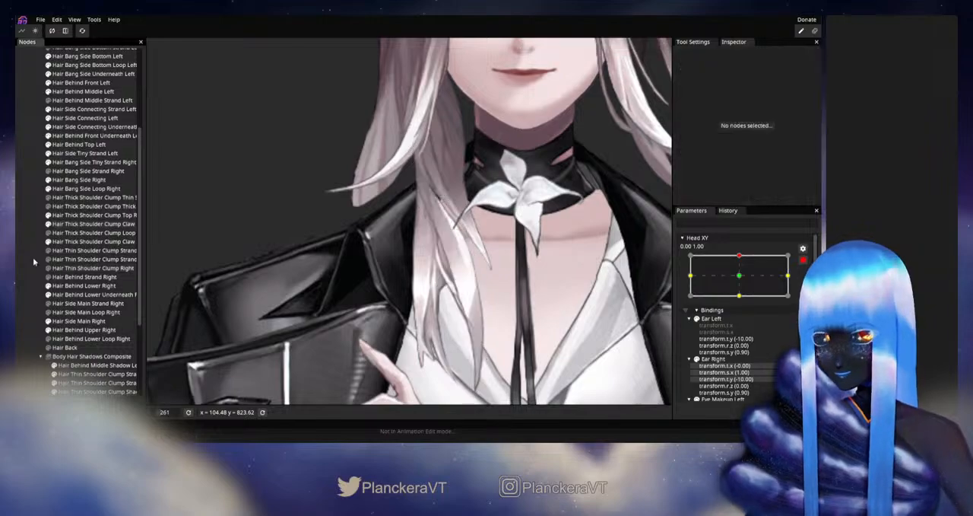
- Disarm Head XY, inspect the shoulder clump hair slightly sideways of the up position, and rearm the keypoint
scroll(544, 289, "down", 6)
scroll(544, 289, "down", 6)
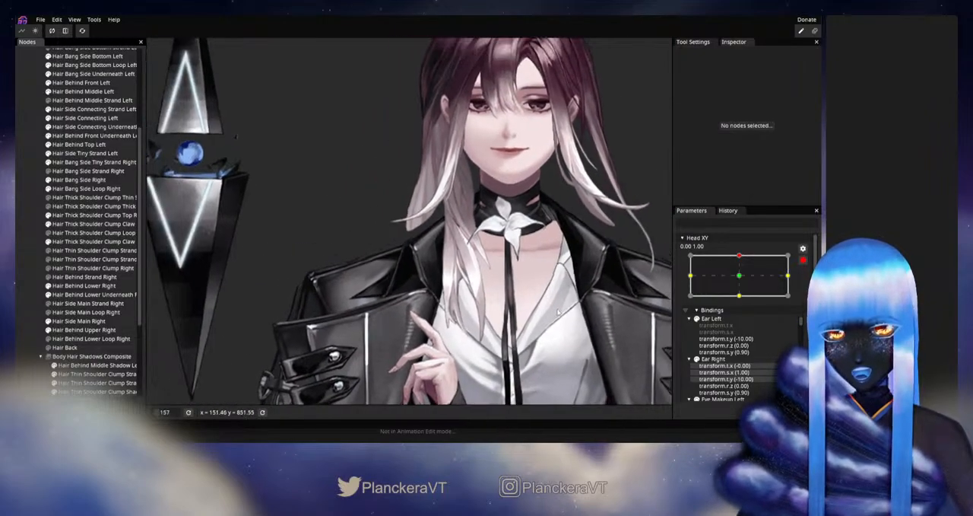
left_click(805, 260)
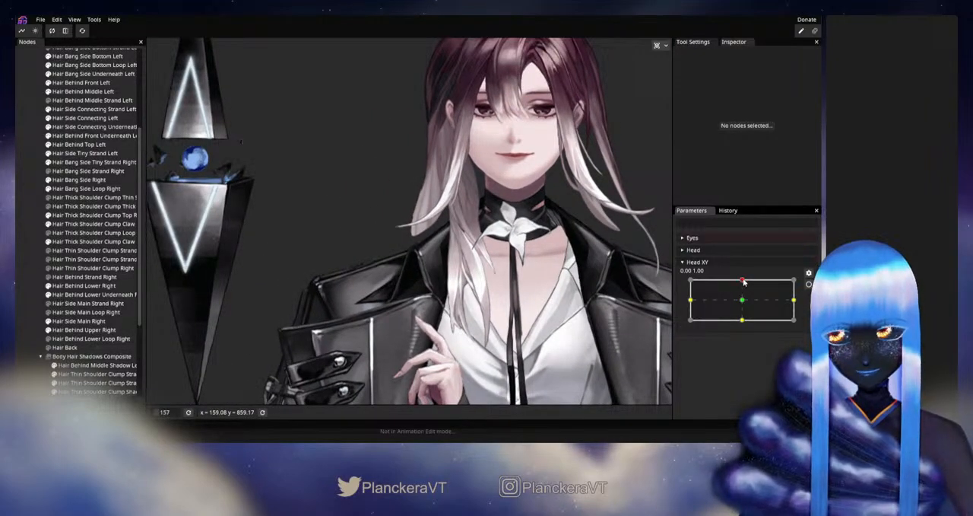
mouse_move(744, 282)
left_mouse_down()
mouse_move(747, 302)
mouse_move(748, 280)
left_mouse_up()
scroll(508, 340, "up", 2)
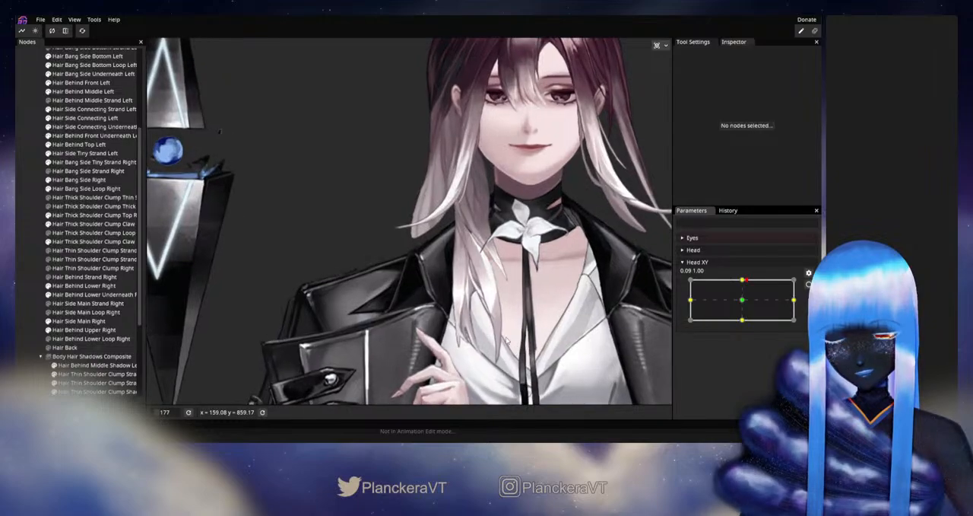
scroll(507, 340, "up", 7)
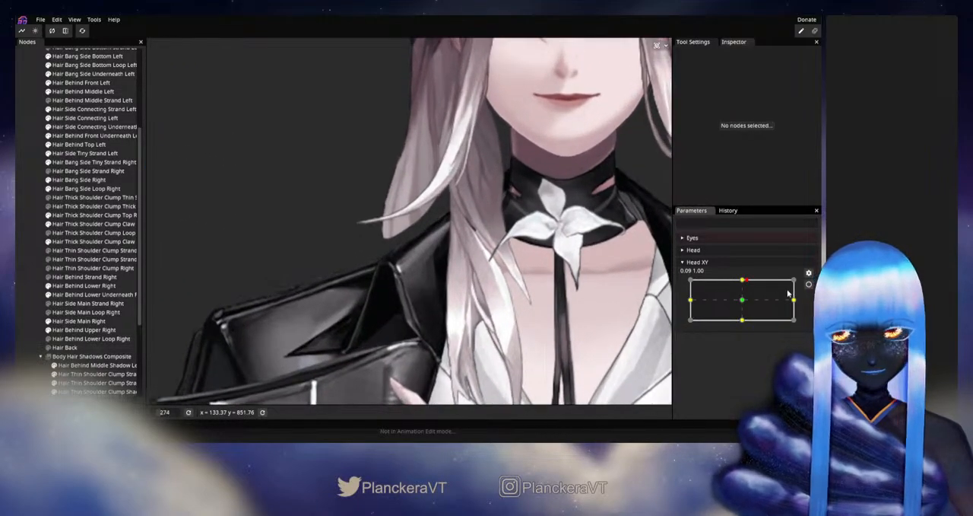
left_click(809, 284)
- Adjust an inner vertex in the middle section of Hair Thick Shoulder Clump Claw Left Right at the up keypoint, then deselect the strand
scroll(490, 314, "up", 3)
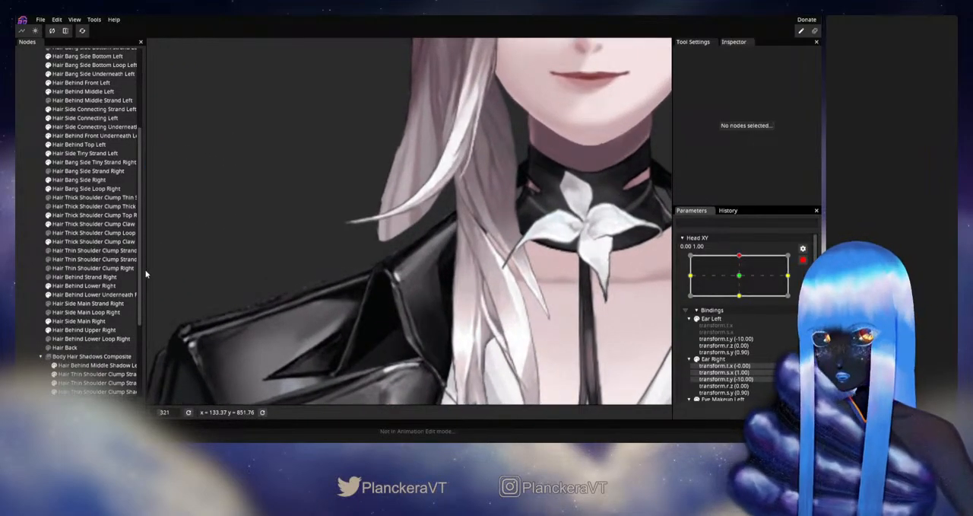
left_click(91, 224)
scroll(405, 280, "up", 3)
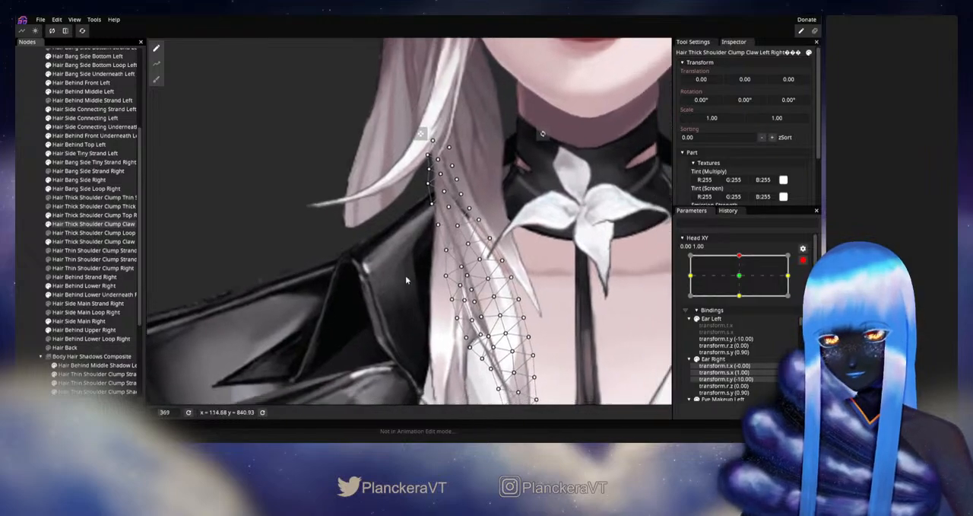
scroll(406, 280, "up", 3)
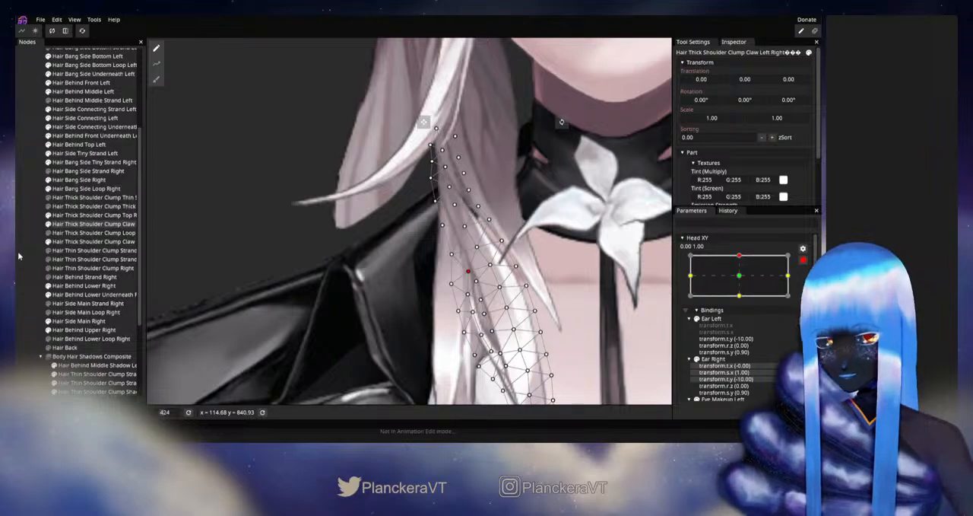
left_click(560, 284)
scroll(560, 284, "down", 8)
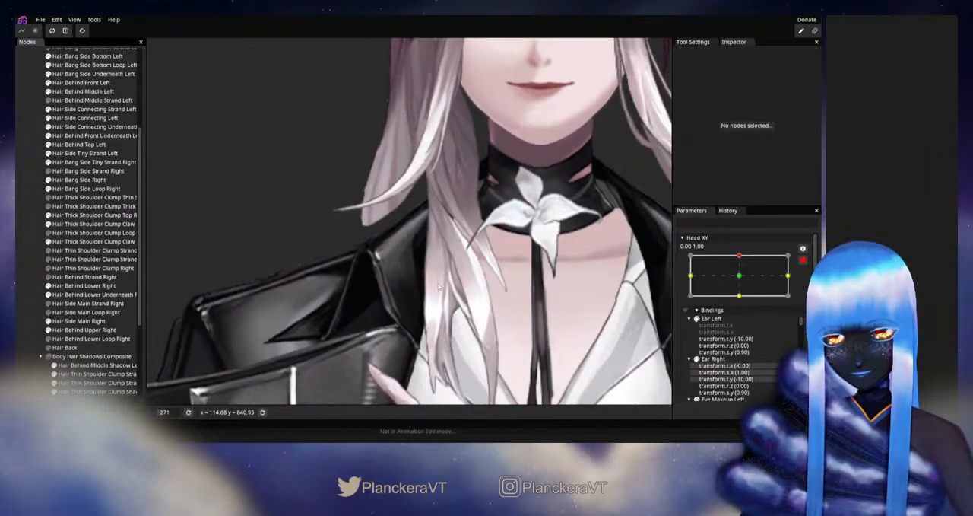
- Reselect Hair Thick Shoulder Clump Claw Left Right, adjust a slightly lower inner vertex of its mesh, and deselect it
scroll(439, 287, "up", 5)
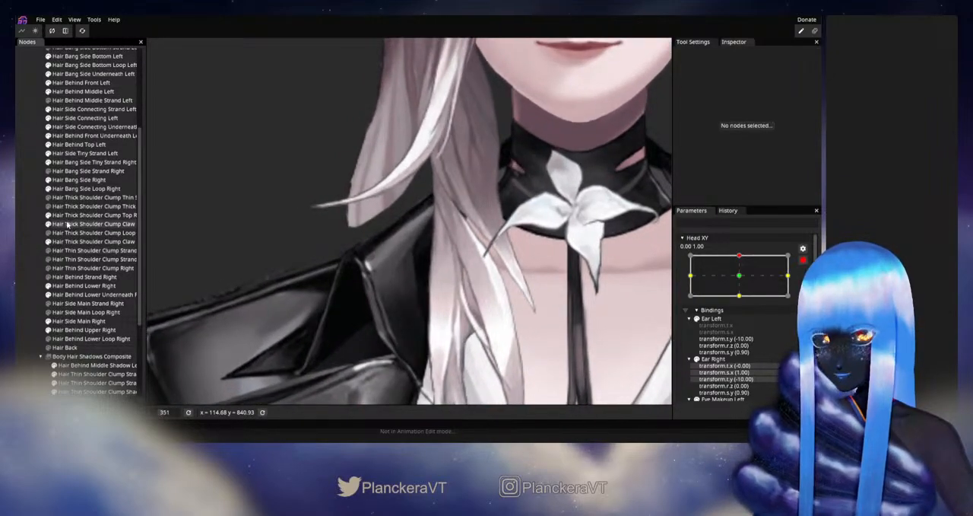
left_click(67, 224)
scroll(467, 298, "up", 3)
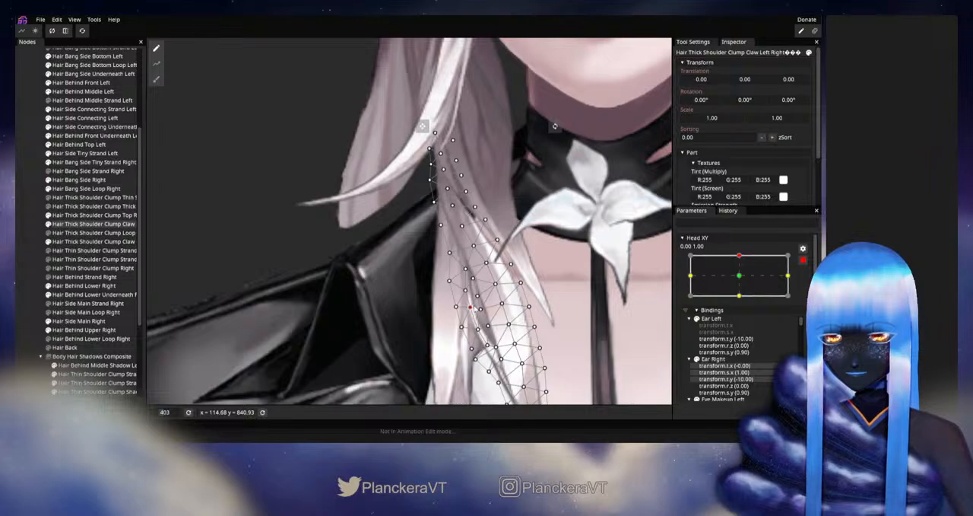
left_click(31, 255)
scroll(533, 299, "down", 6)
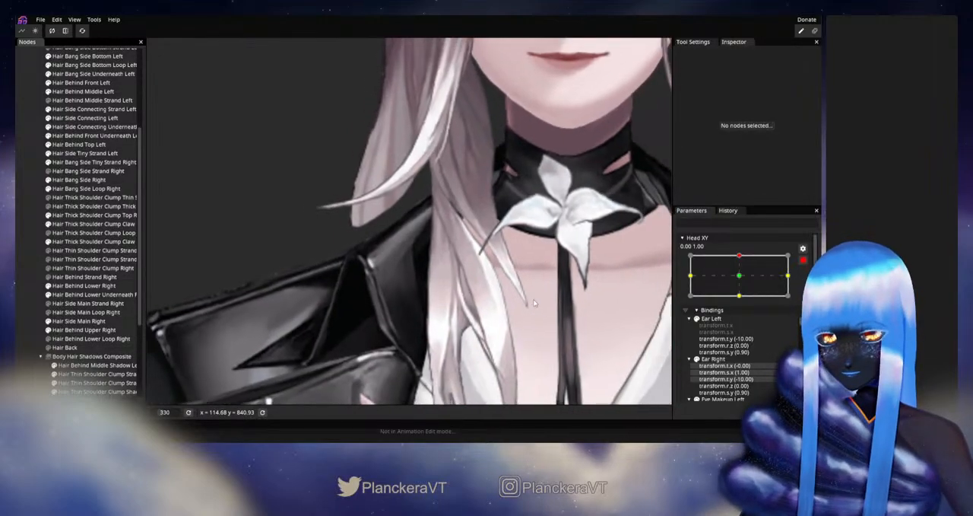
scroll(533, 302, "down", 3)
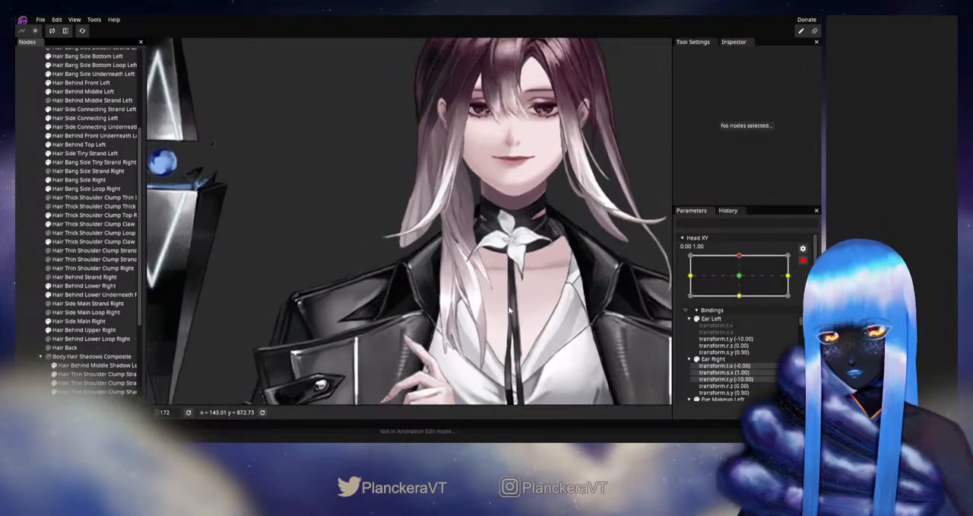
- Disarm Head XY, check the shoulder clump hair around the up position, and rearm the keypoint
left_click(802, 261)
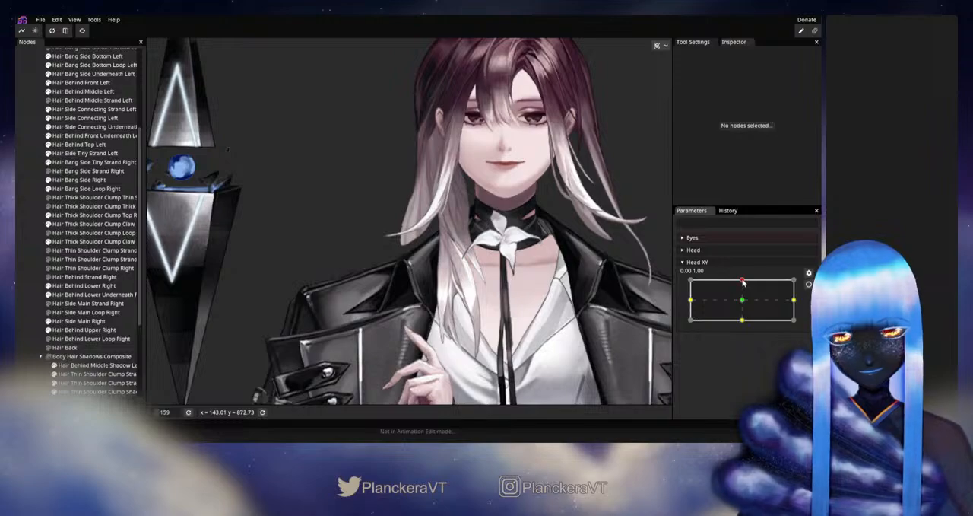
mouse_move(744, 282)
left_mouse_down()
mouse_move(746, 302)
mouse_move(745, 280)
left_mouse_up()
left_click(809, 285)
scroll(419, 330, "up", 5)
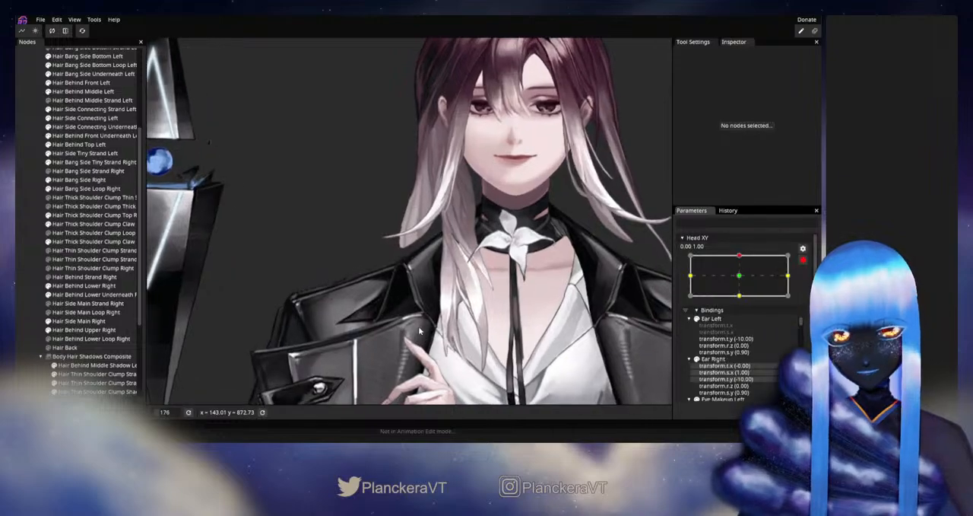
scroll(418, 326, "up", 1)
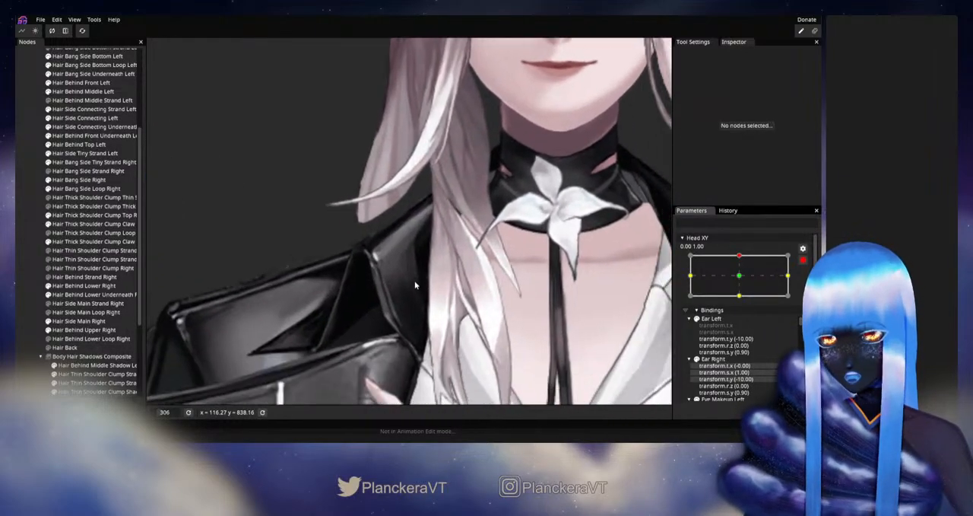
- Fine-tune one interior vertex of Hair Thick Shoulder Clump Claw Left Right where it meets the neighbouring strand, then deselect it
left_click(61, 225)
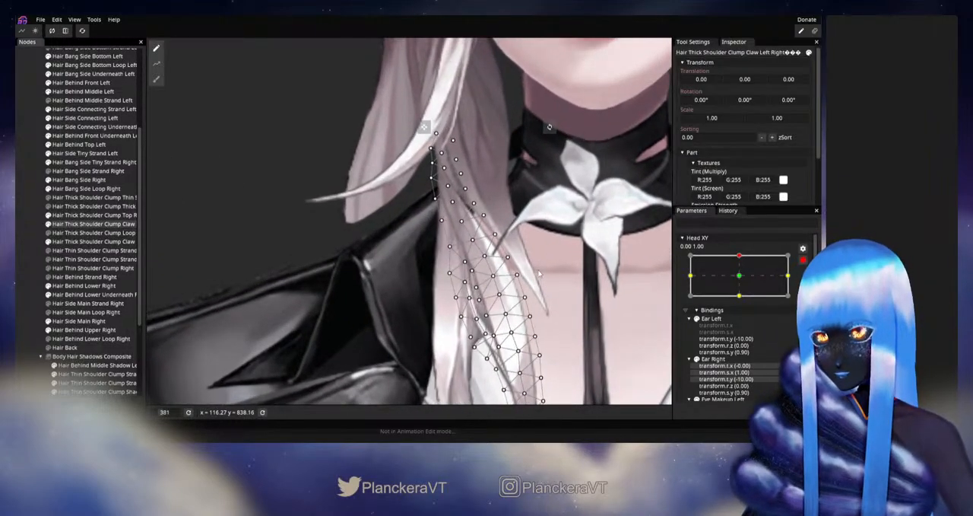
scroll(481, 293, "up", 2)
left_click(484, 281)
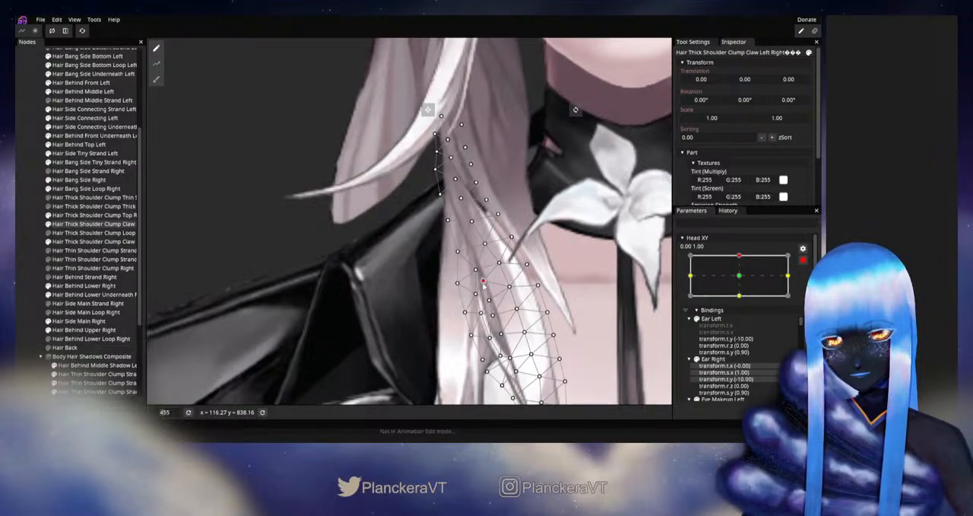
left_click(16, 251)
scroll(522, 293, "down", 1)
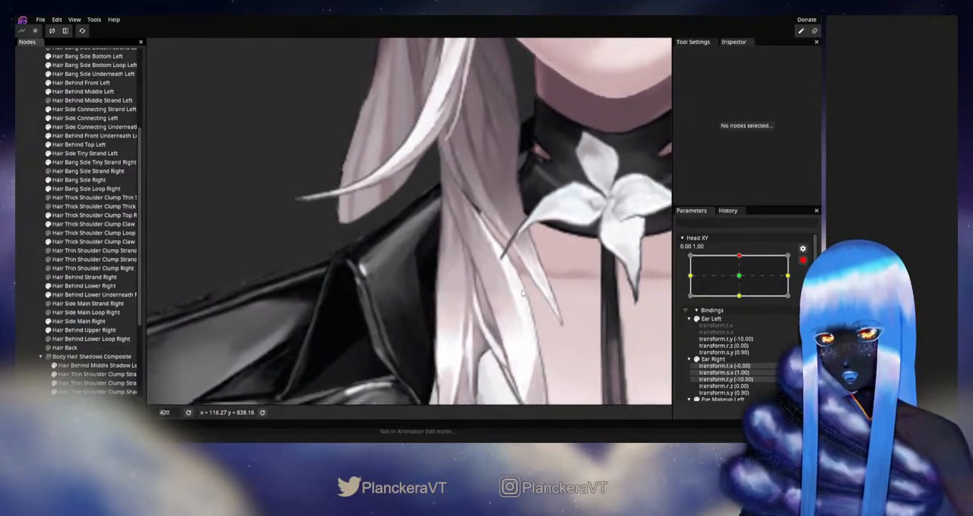
- Fine-tune the adjacent higher interior vertex of Hair Thick Shoulder Clump Claw Left Right, then deselect the strand
left_click(91, 223)
scroll(490, 299, "up", 1)
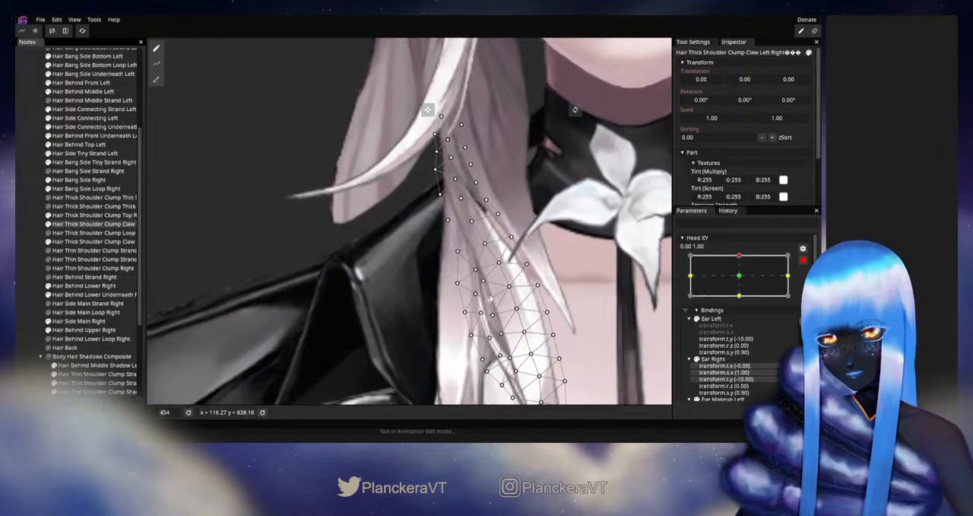
left_click(482, 283)
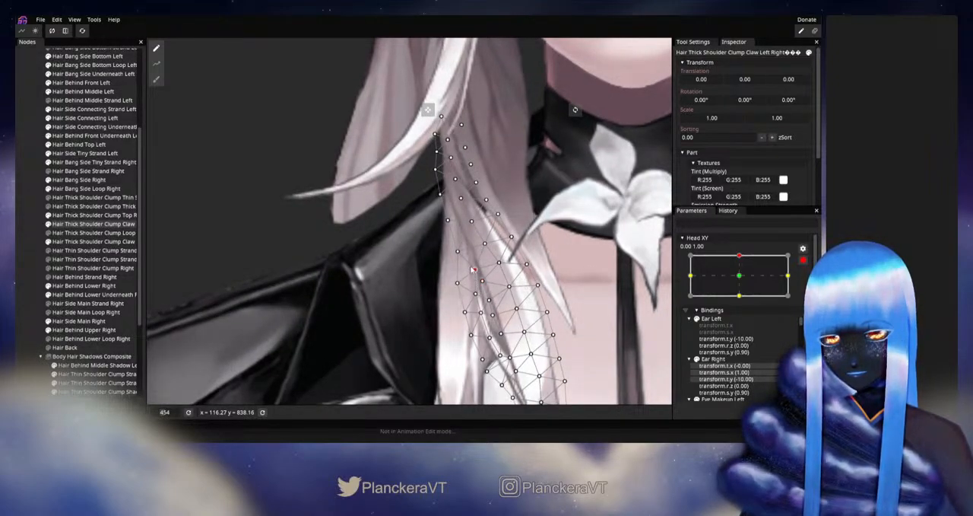
left_click(27, 241)
scroll(513, 308, "down", 3)
scroll(514, 303, "down", 5)
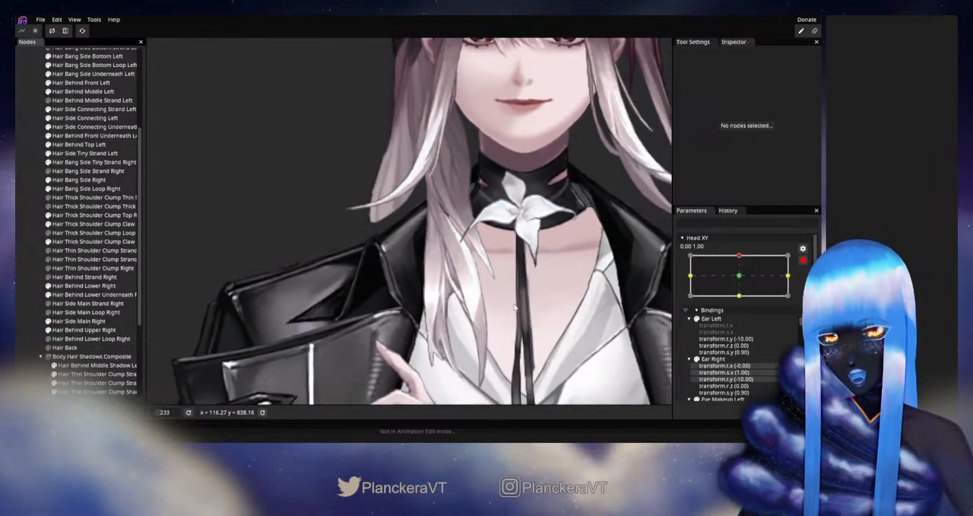
- Disarm Head XY, check the whole head's hair around the up position, and save the project
left_click(804, 262)
mouse_move(742, 281)
left_mouse_down()
mouse_move(743, 306)
mouse_move(742, 280)
left_mouse_up()
scroll(537, 289, "down", 3)
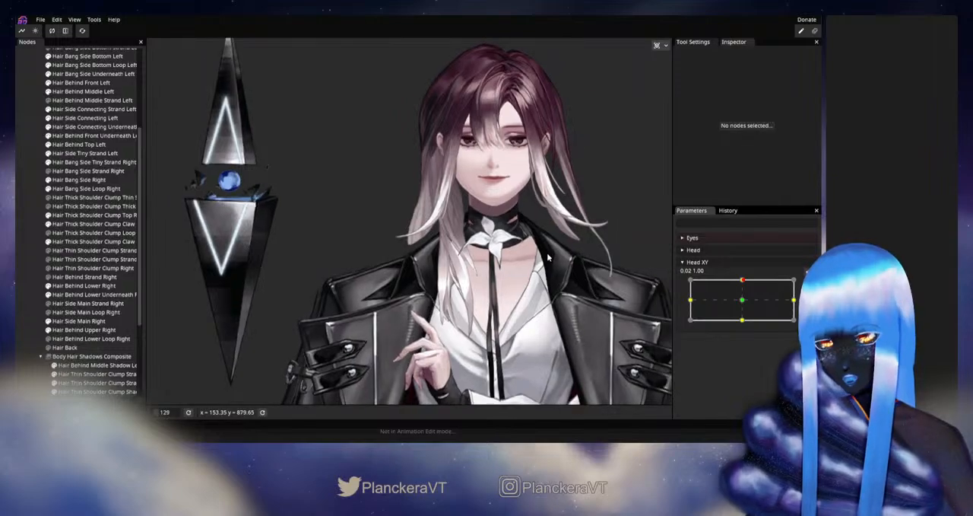
left_click(40, 19)
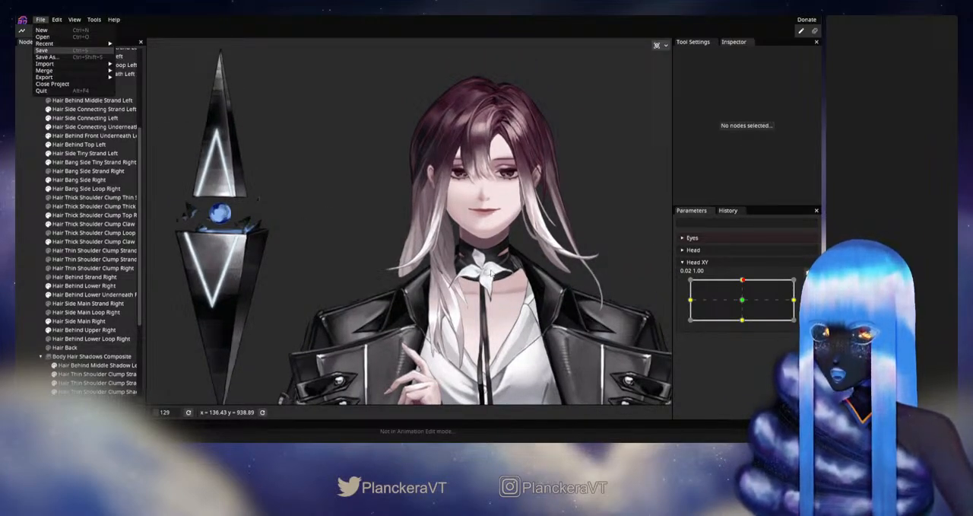
key("Return")
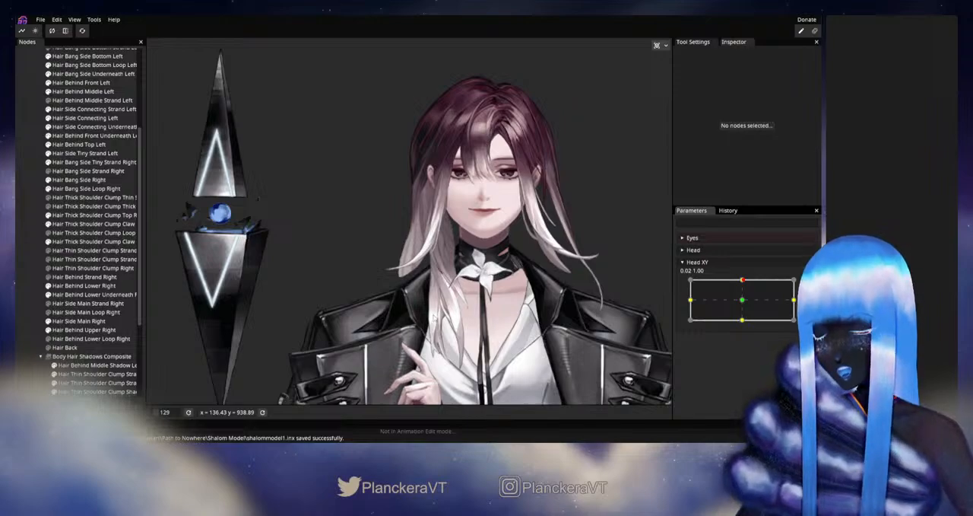